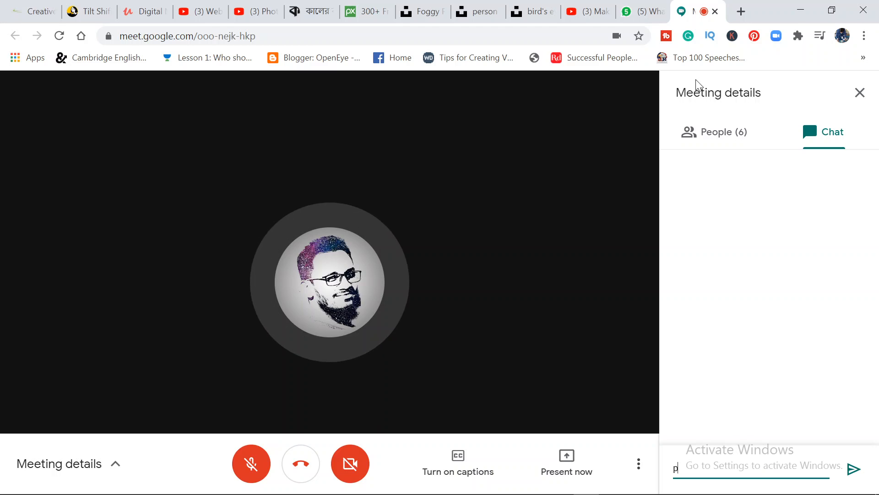
# Step: Send the message "present please" to everyone in the meeting chat
pyautogui.write('resen')
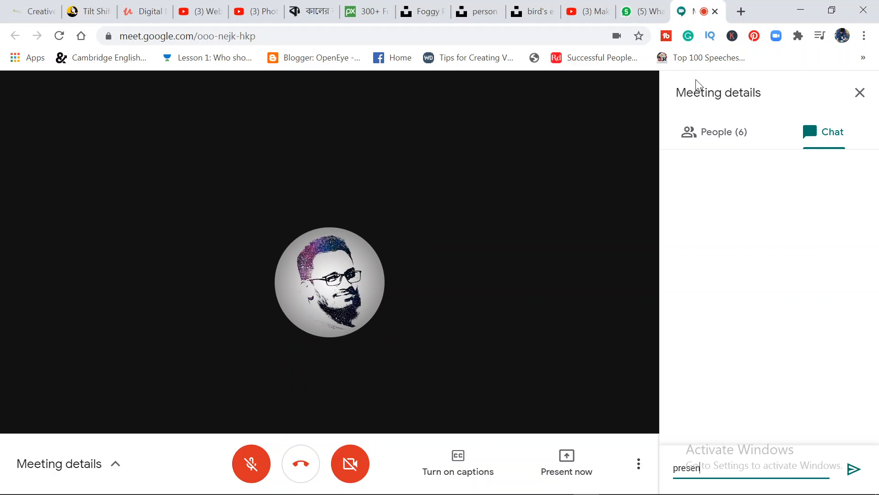
pyautogui.write('t ple')
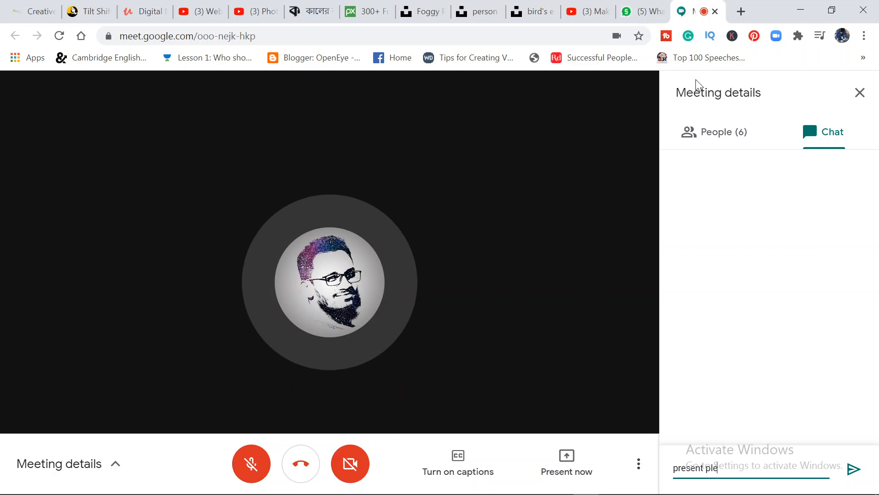
pyautogui.write('ase')
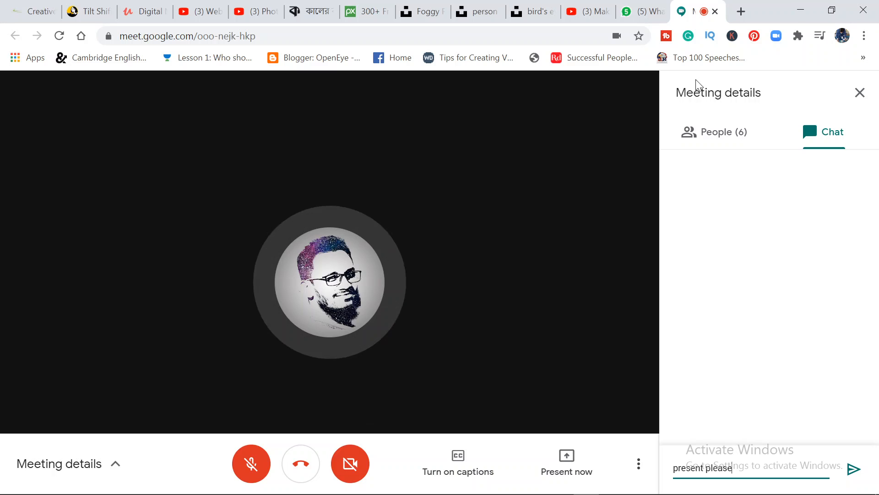
pyautogui.press('Return')
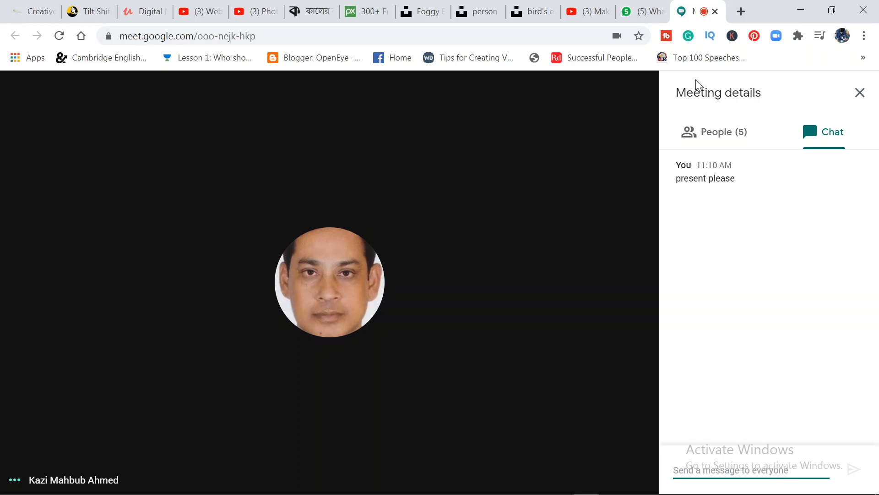
pyautogui.rightClick(715, 118)
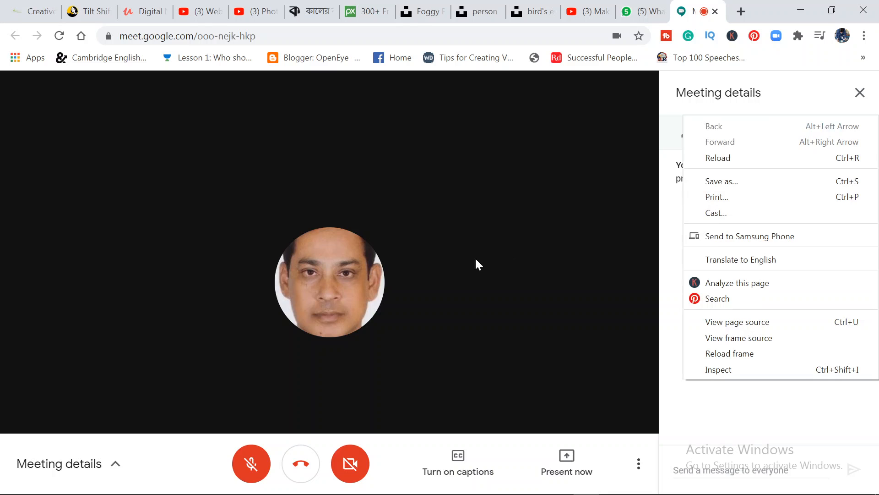
pyautogui.click(768, 1)
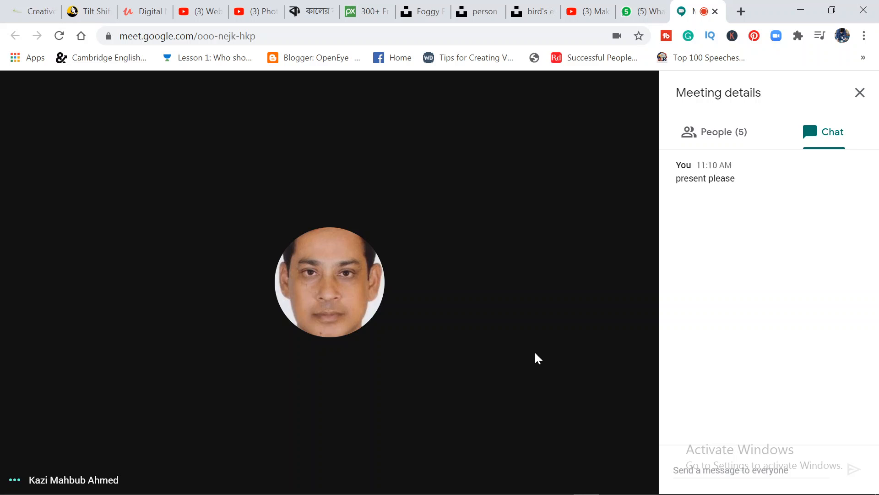
# Step: Switch to Photoshop and open the portrait-2194457_1920 image from Downloads, leaving it without colour management
pyautogui.click(802, 5)
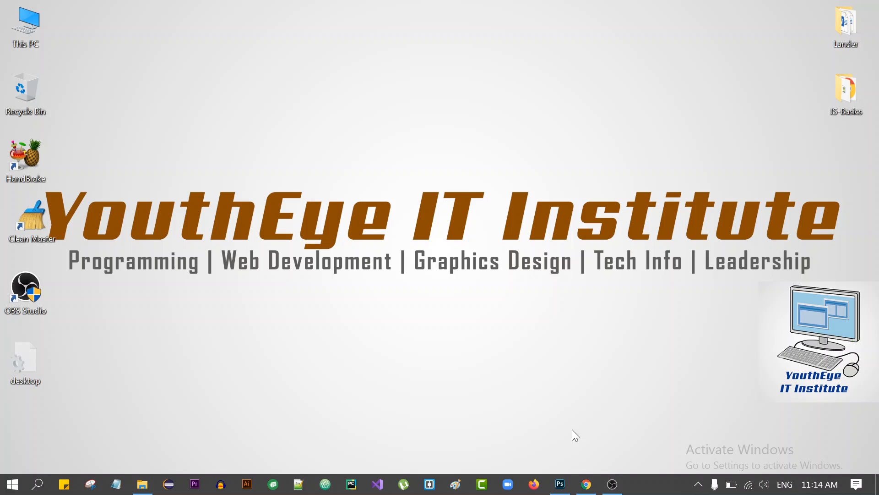
pyautogui.click(560, 484)
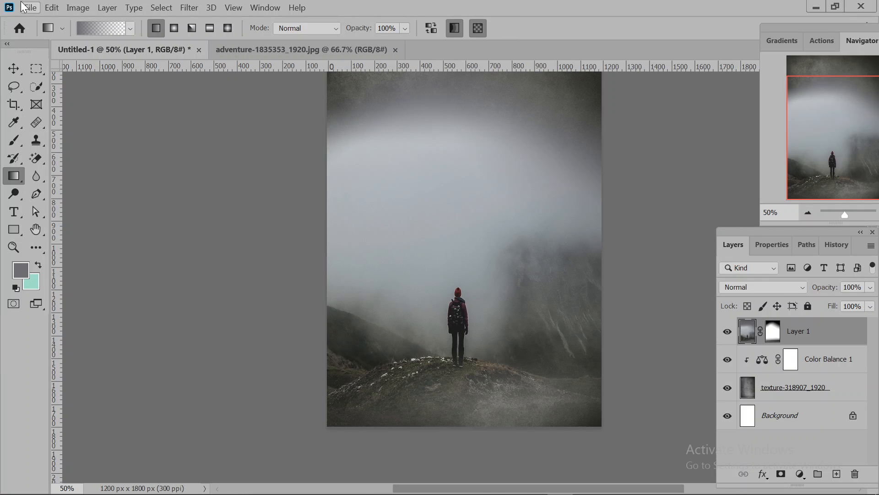
pyautogui.click(33, 7)
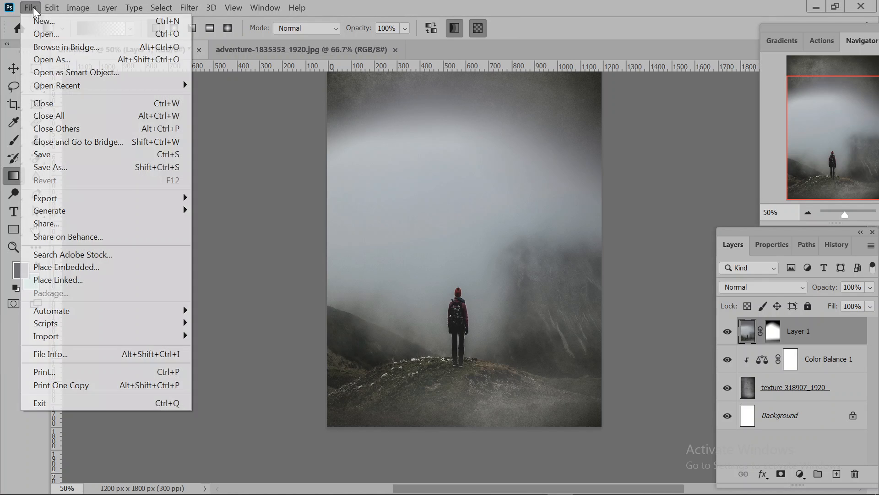
pyautogui.click(46, 29)
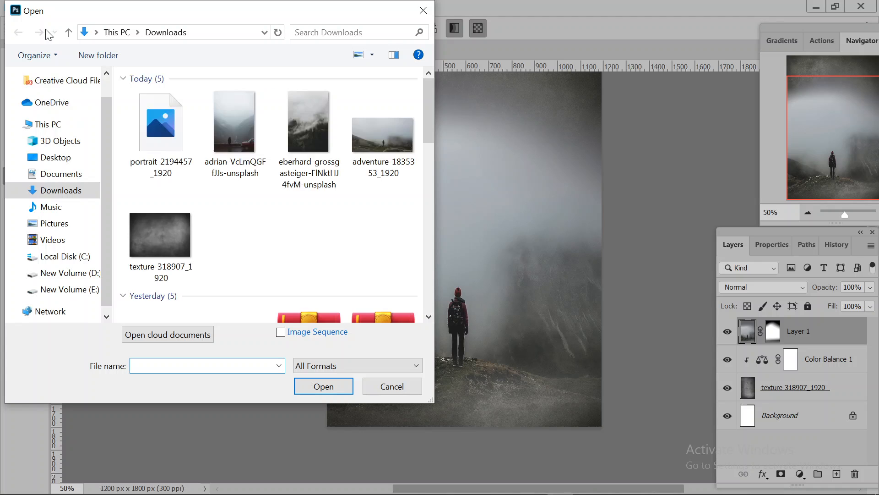
pyautogui.click(151, 137)
pyautogui.click(323, 386)
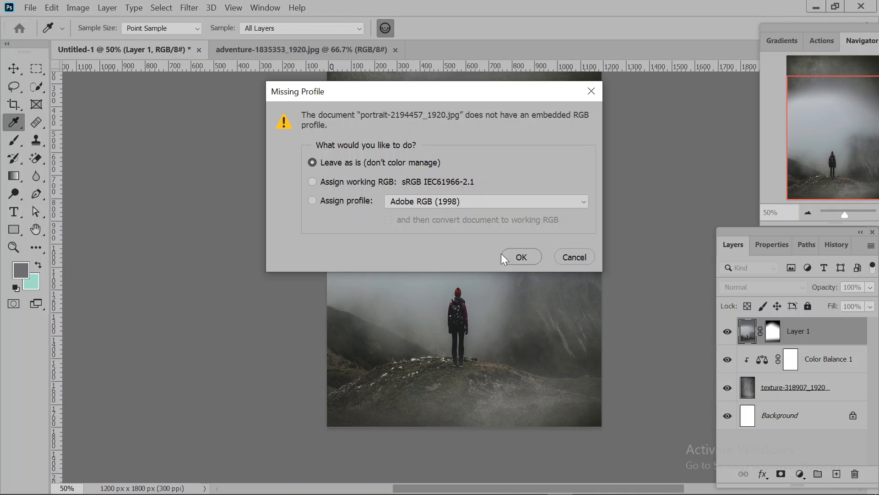
pyautogui.click(523, 252)
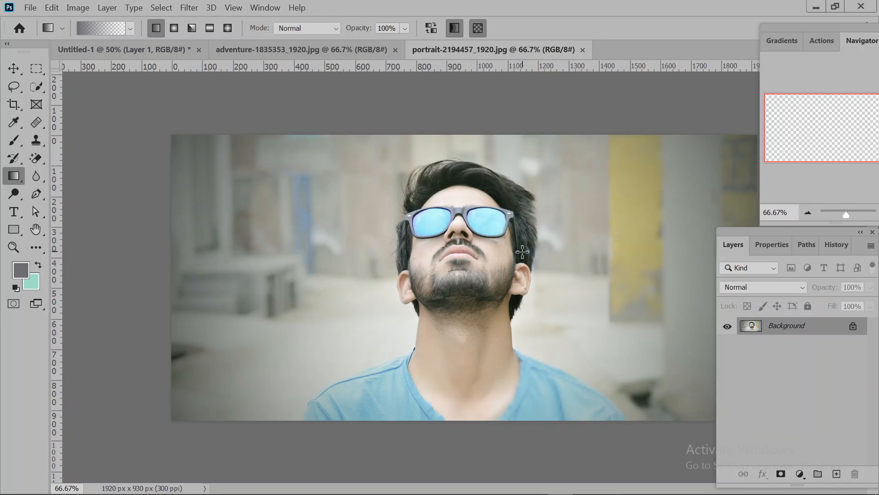
# Step: Try to select the man's head and neck with the Quick Selection tool at brush size 80, and clear the selection
pyautogui.click(14, 69)
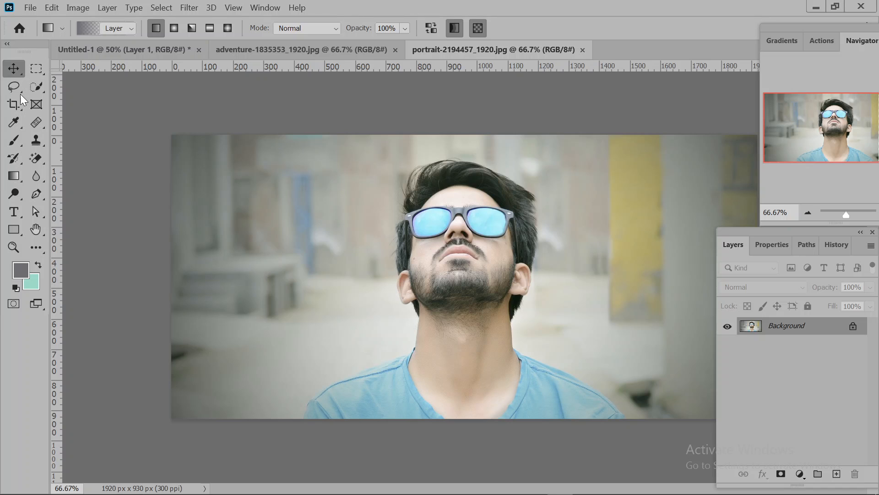
pyautogui.click(39, 89)
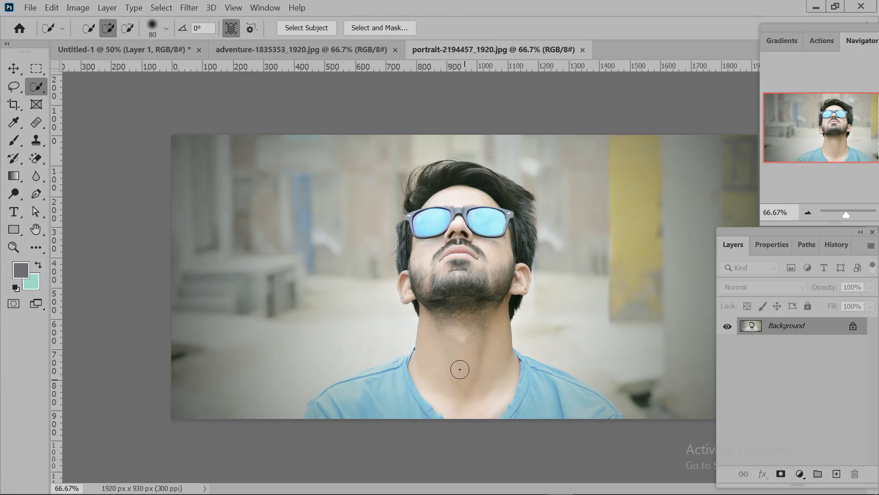
pyautogui.moveTo(459, 362)
pyautogui.mouseDown()
pyautogui.moveTo(458, 180)
pyautogui.moveTo(428, 174)
pyautogui.moveTo(437, 213)
pyautogui.moveTo(407, 261)
pyautogui.moveTo(394, 220)
pyautogui.moveTo(422, 234)
pyautogui.mouseUp()
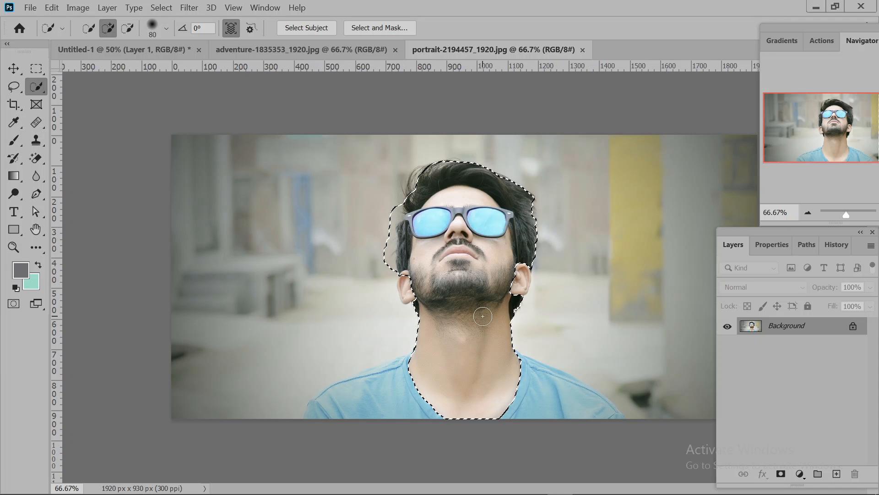
pyautogui.hotkey('ctrl', 'd')
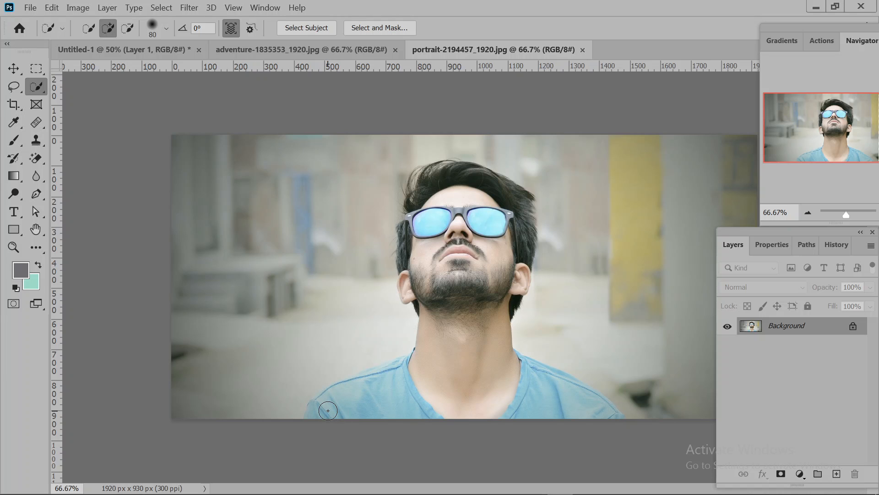
# Step: Try to select the whole man with the Quick Selection brush enlarged to 175, and clear the selection
pyautogui.press(']')
pyautogui.press(']')
pyautogui.press(']')
pyautogui.press(']')
pyautogui.press(']')
pyautogui.moveTo(452, 392)
pyautogui.mouseDown()
pyautogui.moveTo(481, 261)
pyautogui.moveTo(434, 393)
pyautogui.moveTo(507, 385)
pyautogui.moveTo(550, 394)
pyautogui.moveTo(591, 380)
pyautogui.moveTo(549, 366)
pyautogui.moveTo(437, 391)
pyautogui.moveTo(344, 392)
pyautogui.moveTo(394, 396)
pyautogui.moveTo(456, 189)
pyautogui.mouseUp()
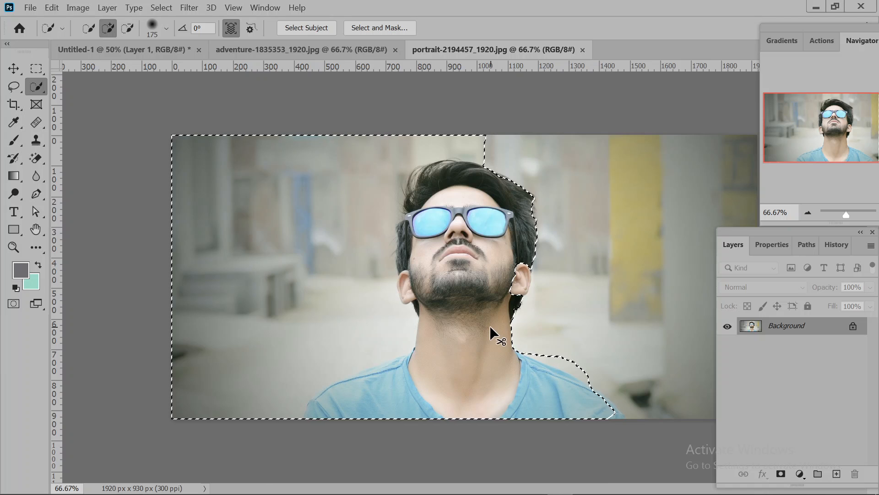
pyautogui.hotkey('ctrl', 'd')
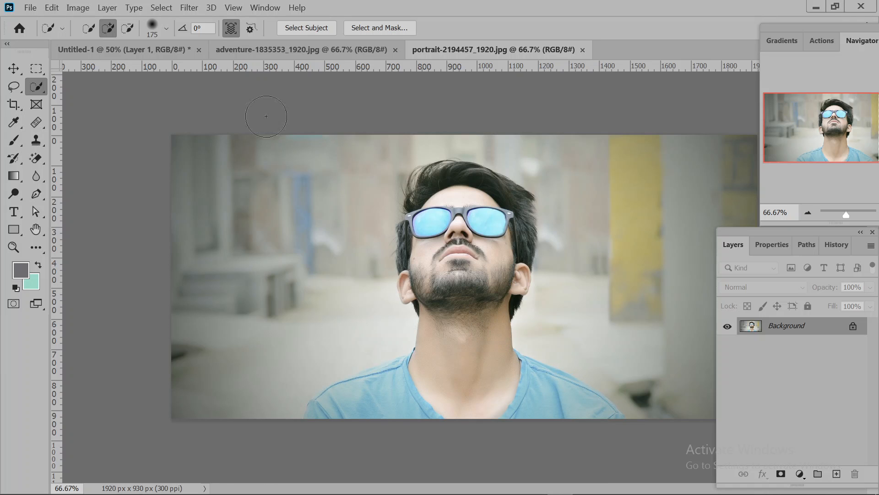
# Step: Select the man in the portrait automatically with Select Subject
pyautogui.click(322, 27)
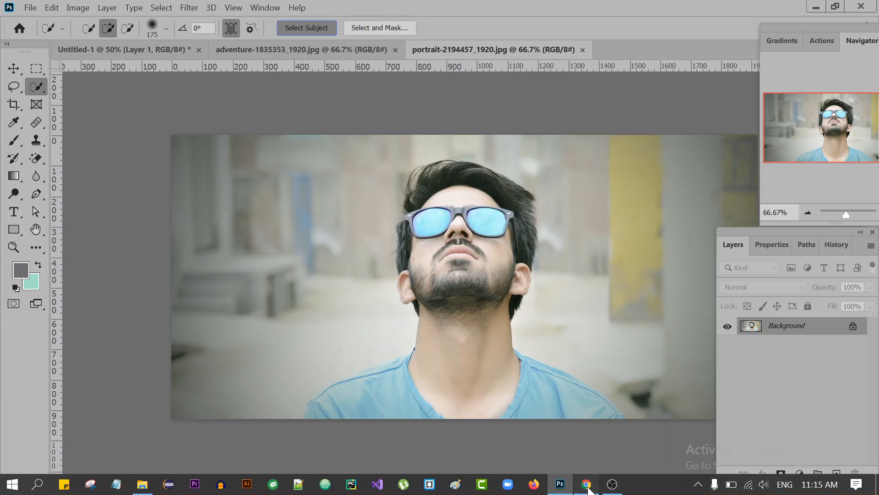
# Step: Switch to the Google Meet window, admit the waiting participant, and return to Photoshop
pyautogui.click(587, 490)
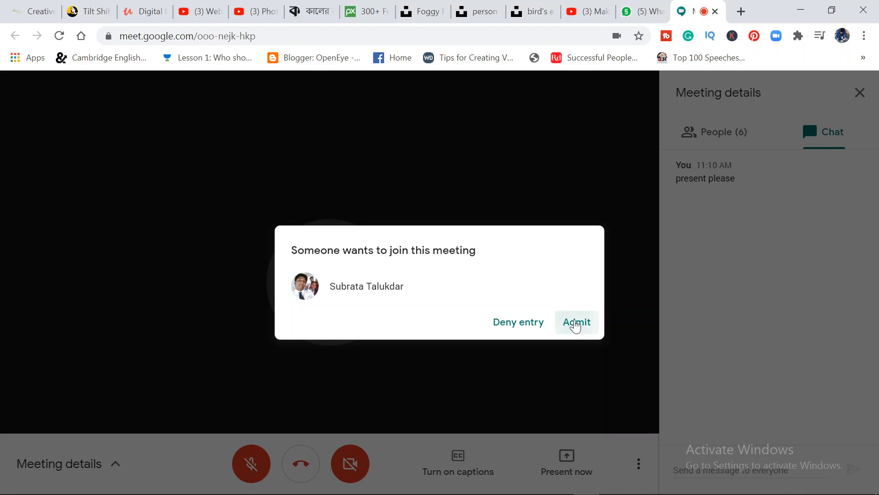
pyautogui.click(575, 322)
pyautogui.click(801, 10)
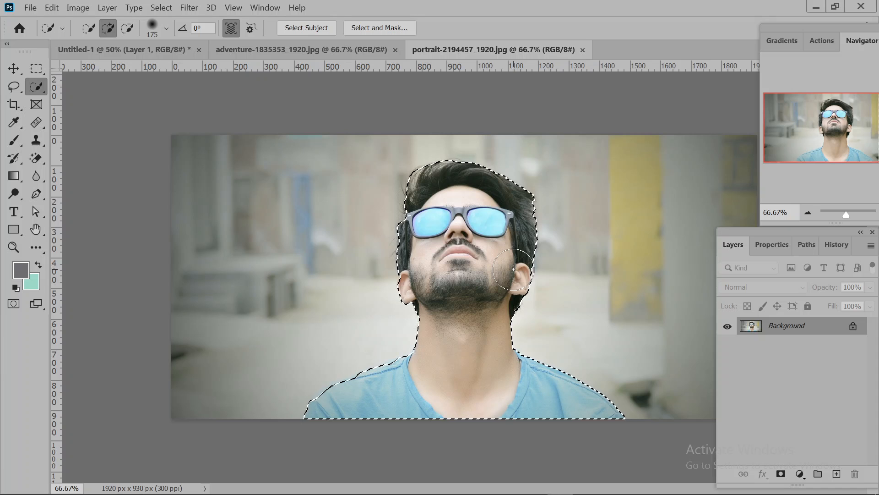
# Step: Adjust the selection along the man's hair with the Quick Selection brush at size 45, and mask the layer to the selection
pyautogui.press('[')
pyautogui.press('[')
pyautogui.press('[')
pyautogui.press('[')
pyautogui.press('[')
pyautogui.press('[')
pyautogui.press('[')
pyautogui.press('[')
pyautogui.press('[')
pyautogui.click(406, 190)
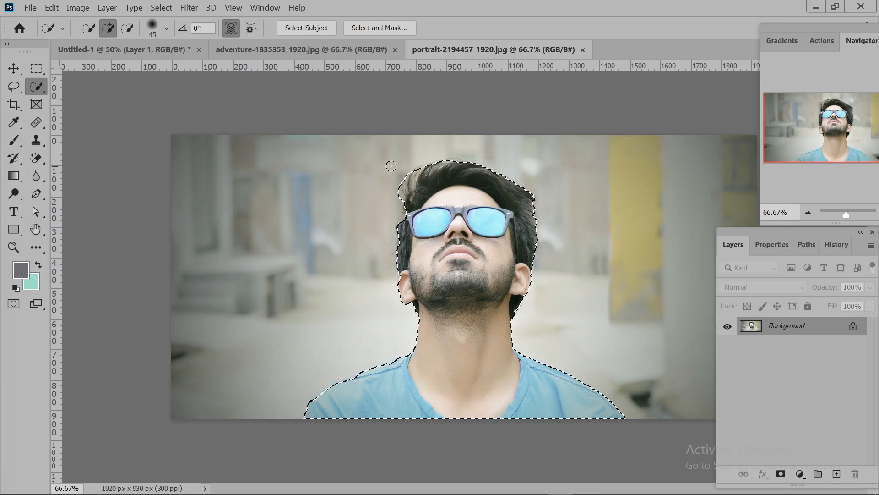
pyautogui.press('alt')
pyautogui.click(782, 475)
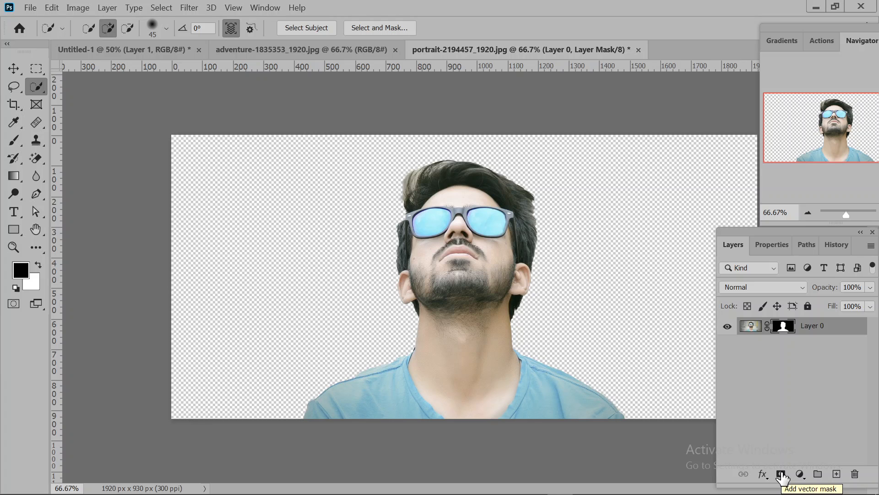
# Step: Try to refine the mask around the man's hair in Select and Mask with the Refine Edge brush at size 125
pyautogui.click(389, 28)
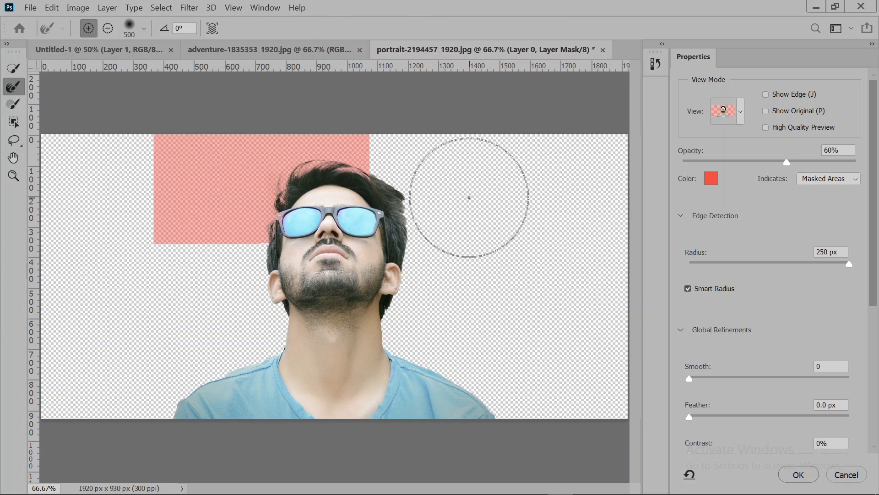
pyautogui.press('[')
pyautogui.press('[')
pyautogui.press('[')
pyautogui.press('[')
pyautogui.press('[')
pyautogui.press('[')
pyautogui.press('[')
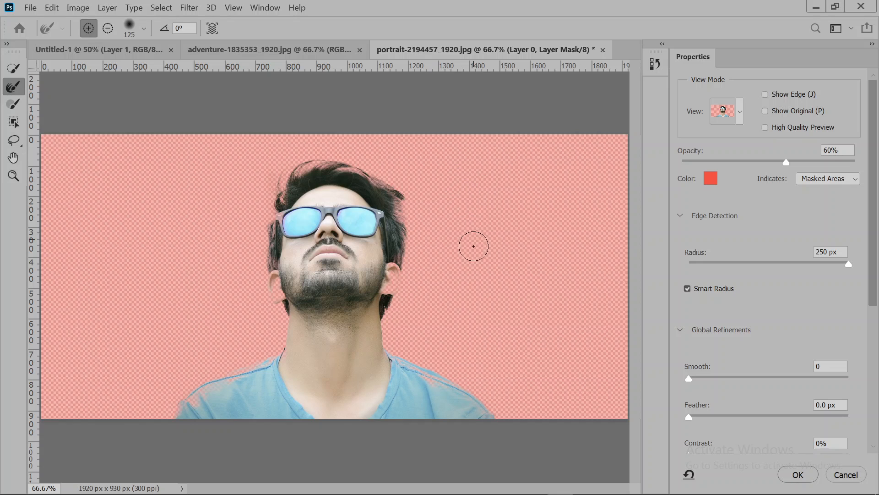
pyautogui.click(398, 306)
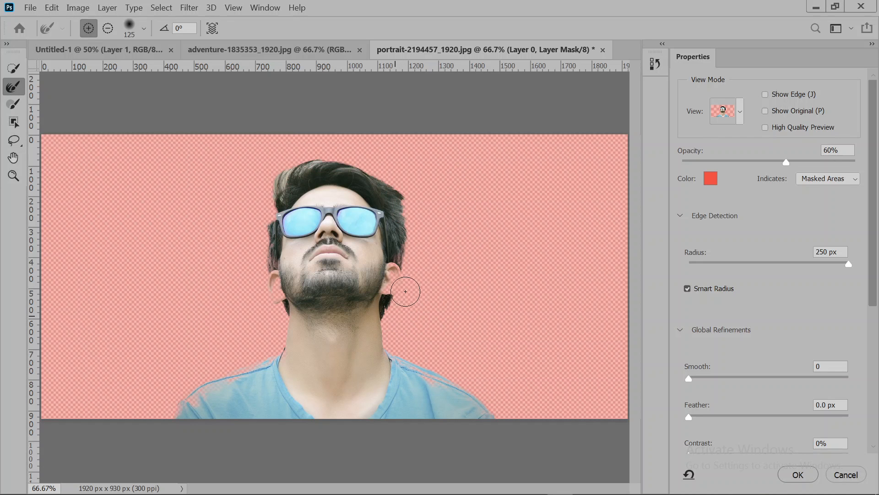
pyautogui.moveTo(408, 285)
pyautogui.mouseDown()
pyautogui.moveTo(410, 190)
pyautogui.moveTo(416, 207)
pyautogui.moveTo(403, 171)
pyautogui.moveTo(309, 150)
pyautogui.moveTo(287, 165)
pyautogui.moveTo(312, 145)
pyautogui.moveTo(273, 171)
pyautogui.mouseUp()
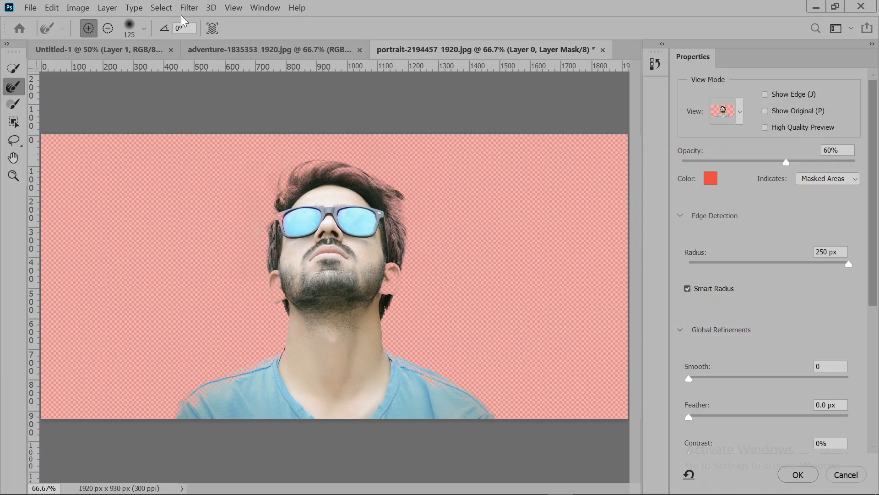
pyautogui.click(144, 29)
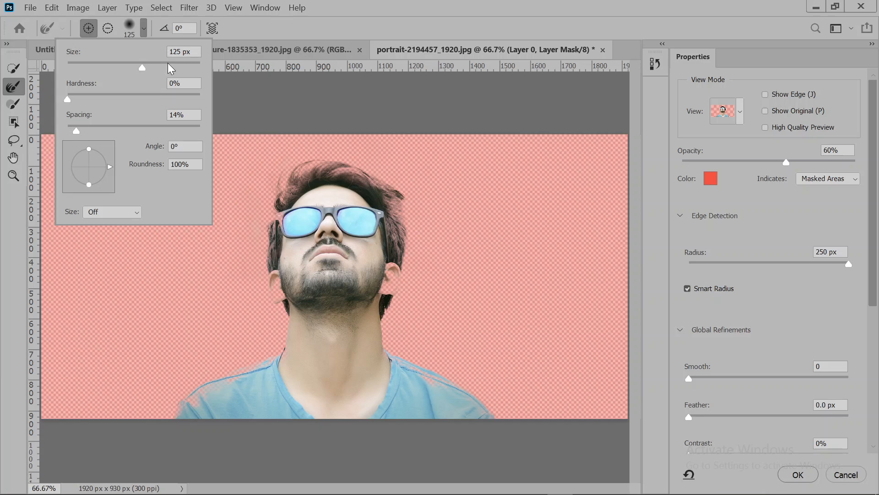
pyautogui.click(134, 211)
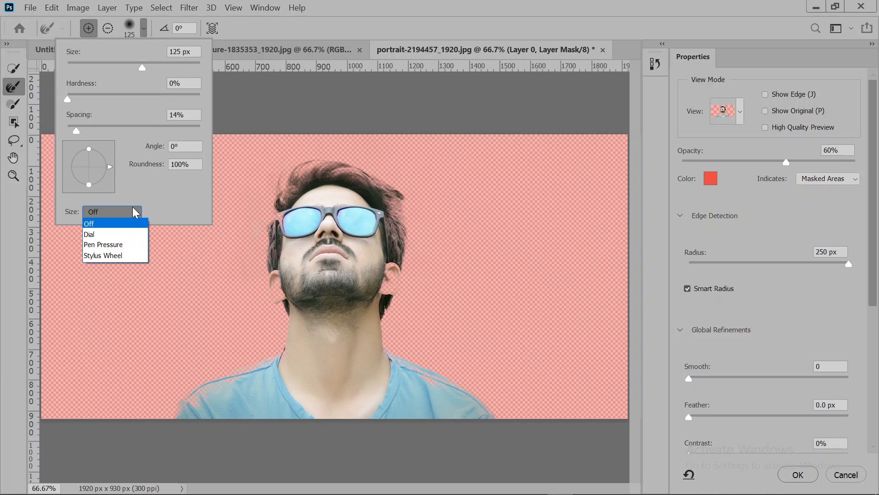
pyautogui.click(136, 211)
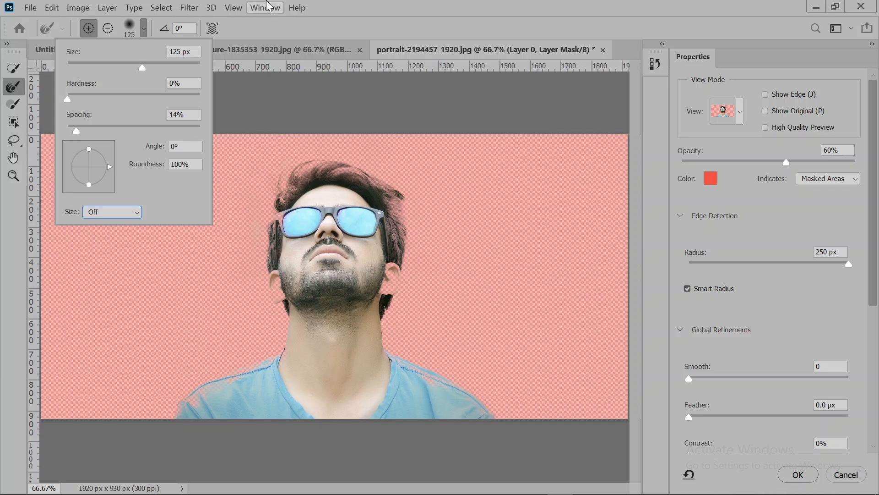
pyautogui.click(390, 2)
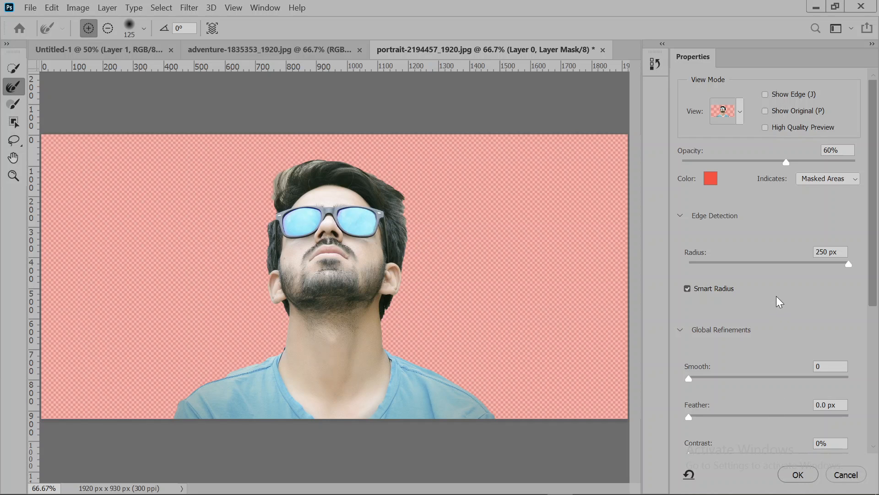
# Step: Try feathering the mask edge by 1.7 px, reset the feather, output the cutout to a layer copy, and undo that output
pyautogui.scroll(-4, 725, 368)
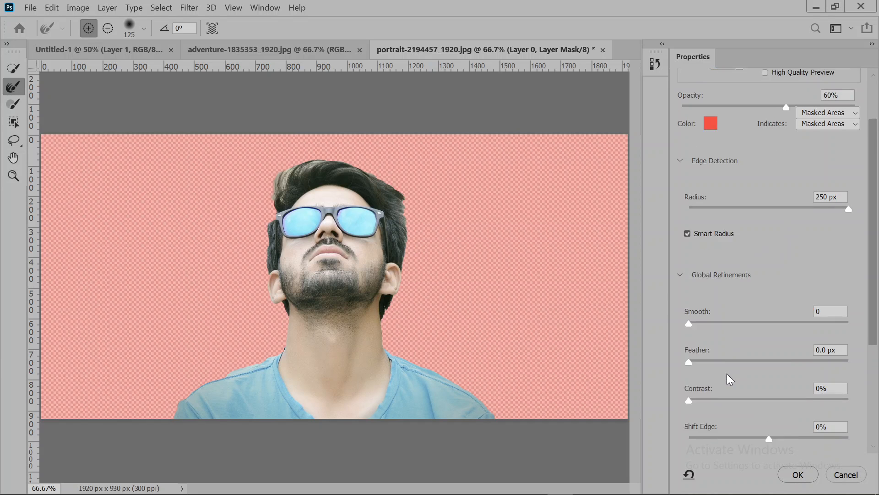
pyautogui.moveTo(692, 329); pyautogui.dragTo(703, 328)
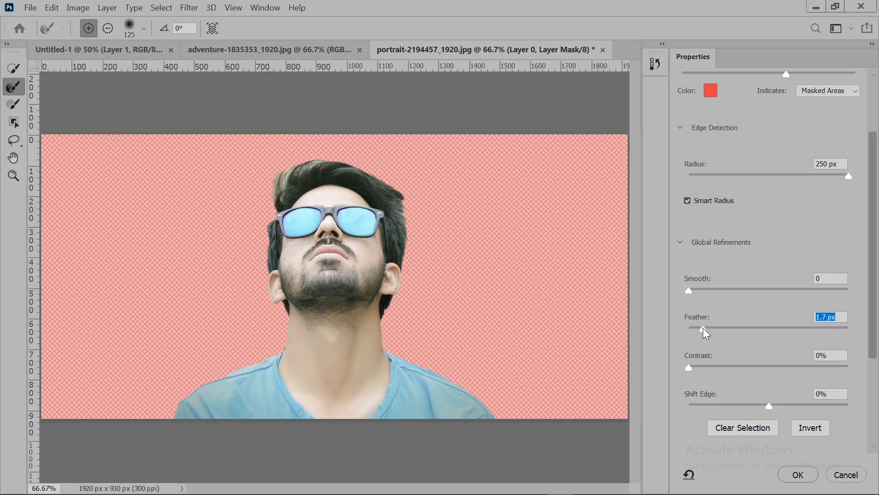
pyautogui.moveTo(703, 328); pyautogui.dragTo(692, 329)
pyautogui.click(798, 475)
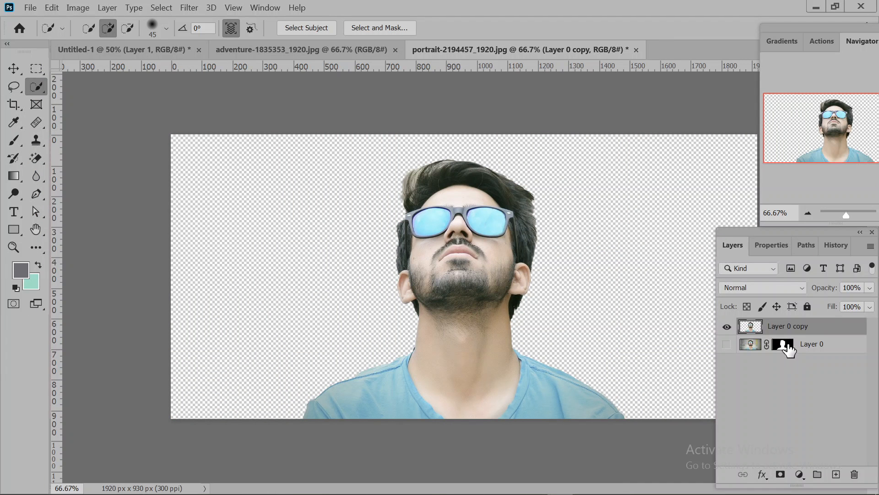
pyautogui.hotkey('ctrl', 'z')
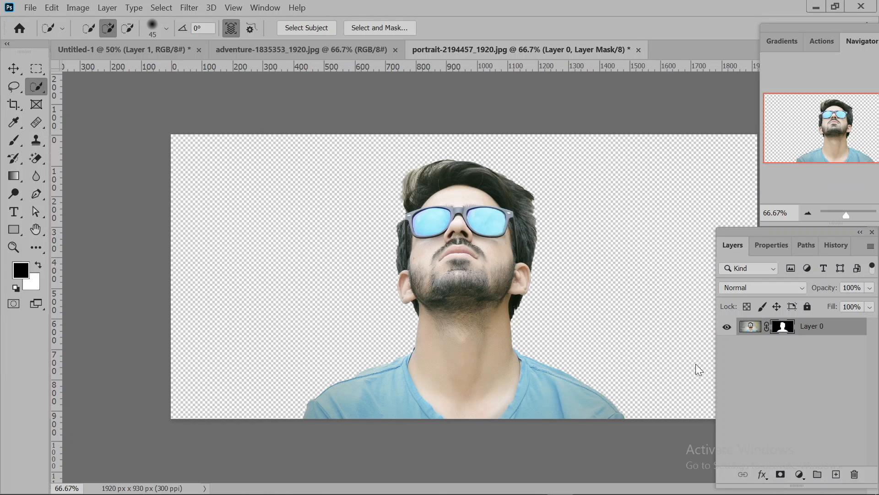
# Step: Switch to the Google Meet window, admit the participant asking to join, and return to Photoshop
pyautogui.moveTo(631, 484)
pyautogui.click(586, 485)
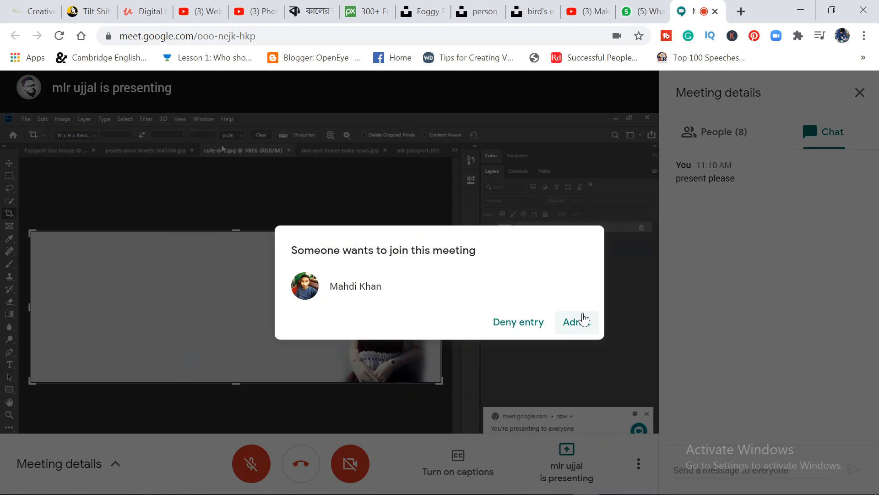
pyautogui.click(581, 321)
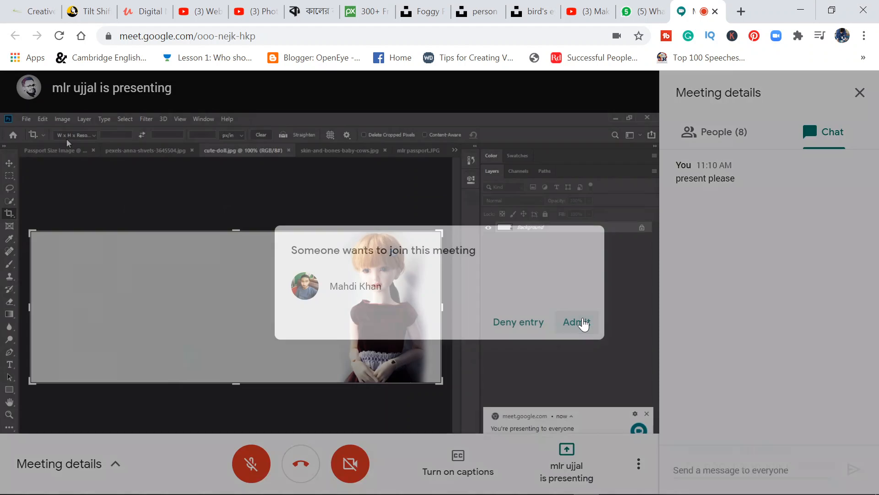
pyautogui.click(800, 10)
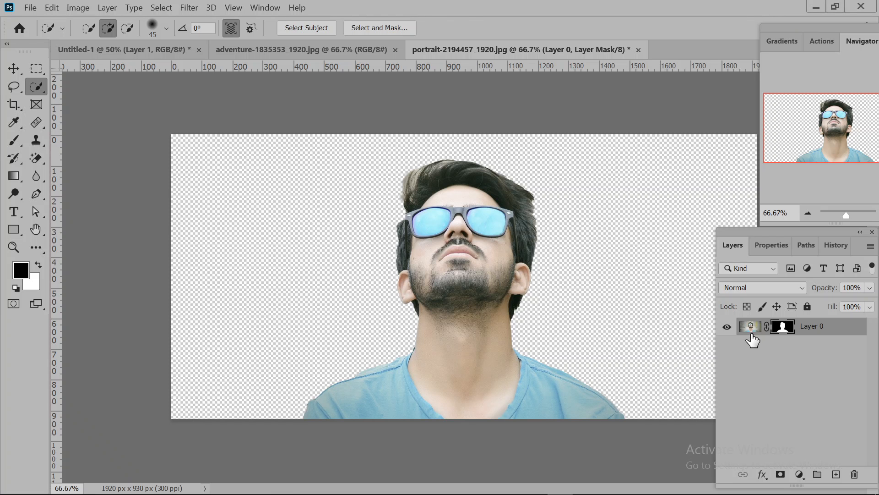
# Step: Refine the man's mask in Select and Mask with a 0.1 px feather and Decontaminate Colors at 100%, and output to New Layer with Layer Mask
pyautogui.rightClick(785, 326)
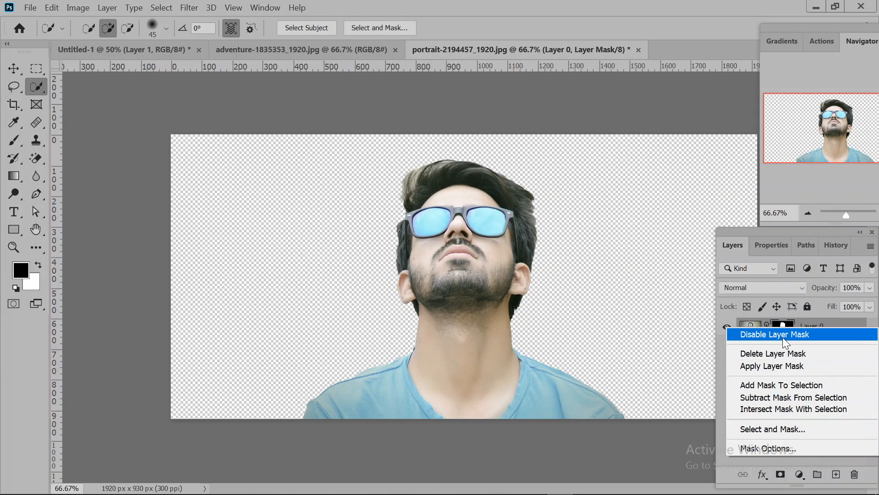
pyautogui.click(791, 431)
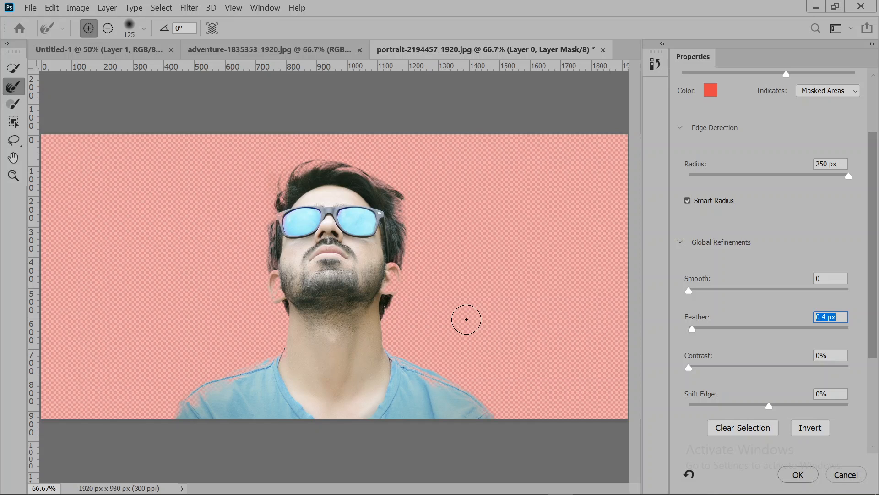
pyautogui.scroll(-3, 722, 378)
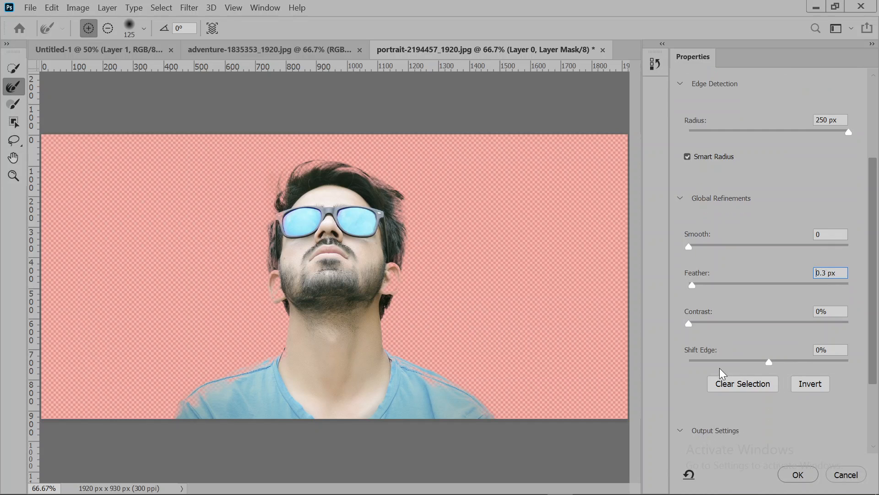
pyautogui.scroll(-5, 720, 368)
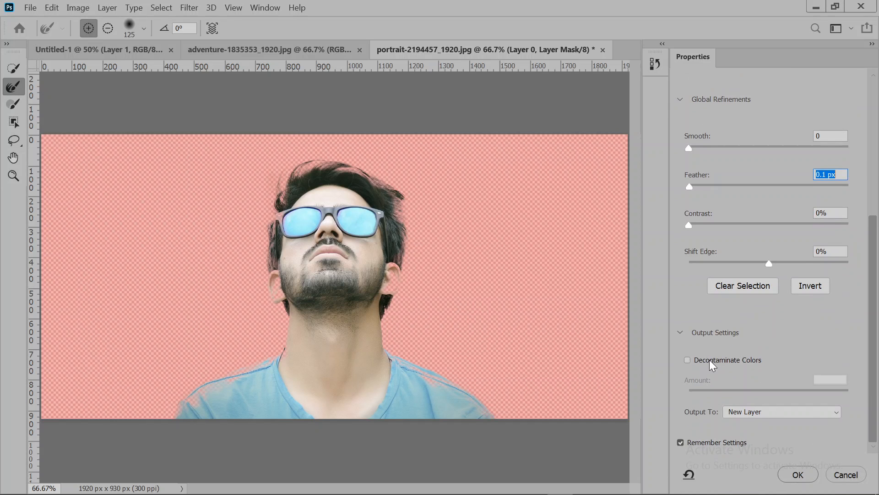
pyautogui.click(688, 360)
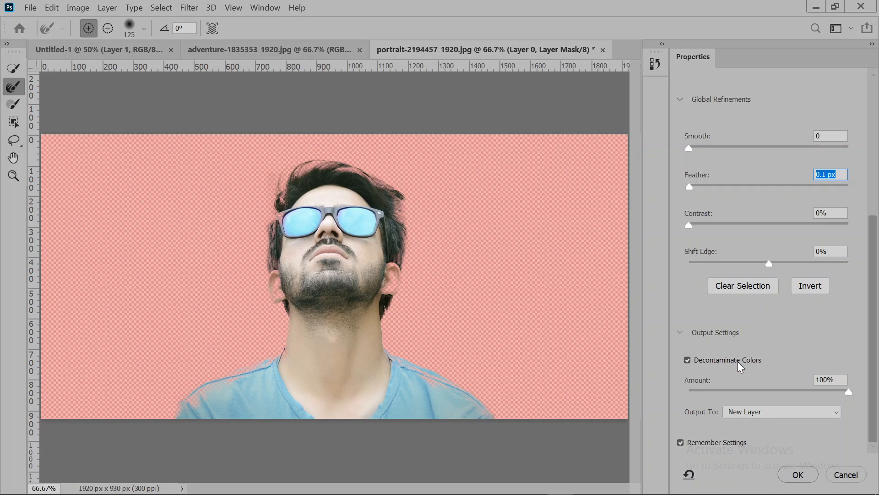
pyautogui.click(787, 409)
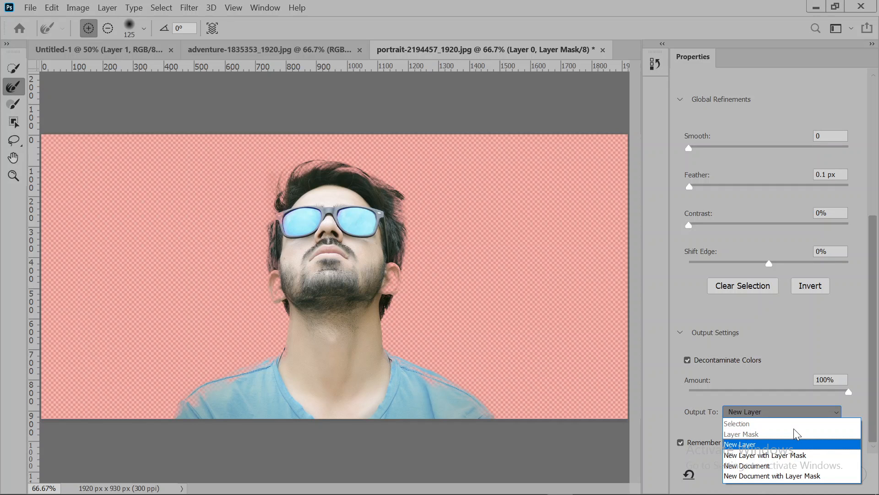
pyautogui.click(787, 455)
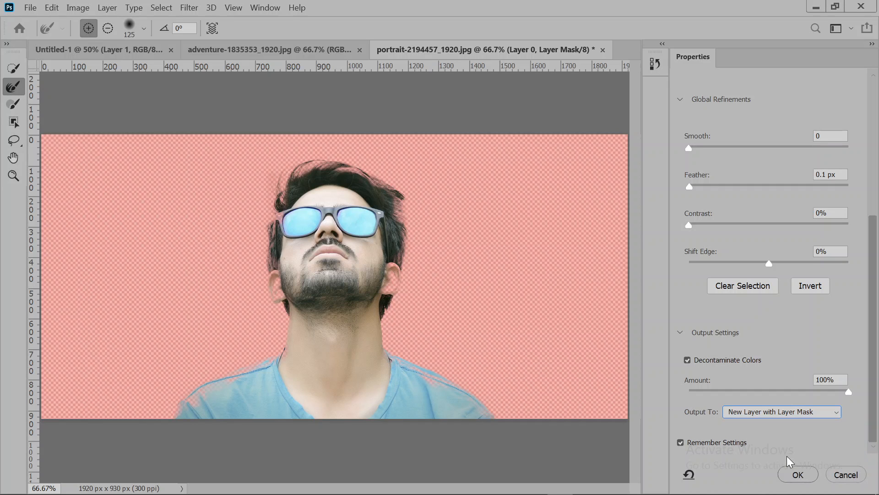
pyautogui.click(789, 481)
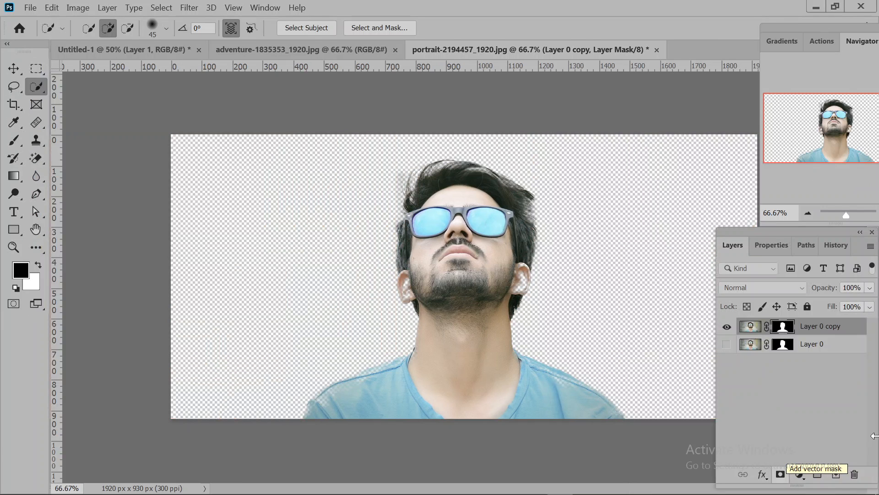
# Step: Apply the layer mask on the copied cutout layer, and move the cutout man into the Untitled-1 composite document
pyautogui.rightClick(782, 327)
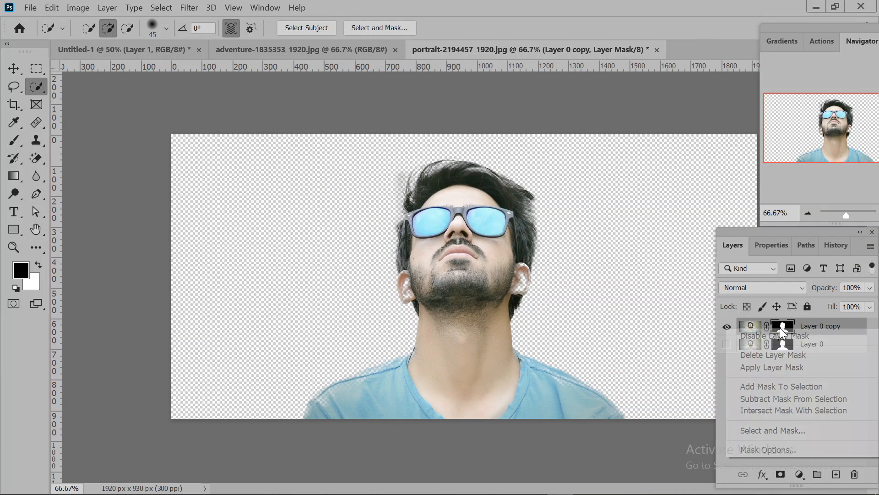
pyautogui.click(785, 365)
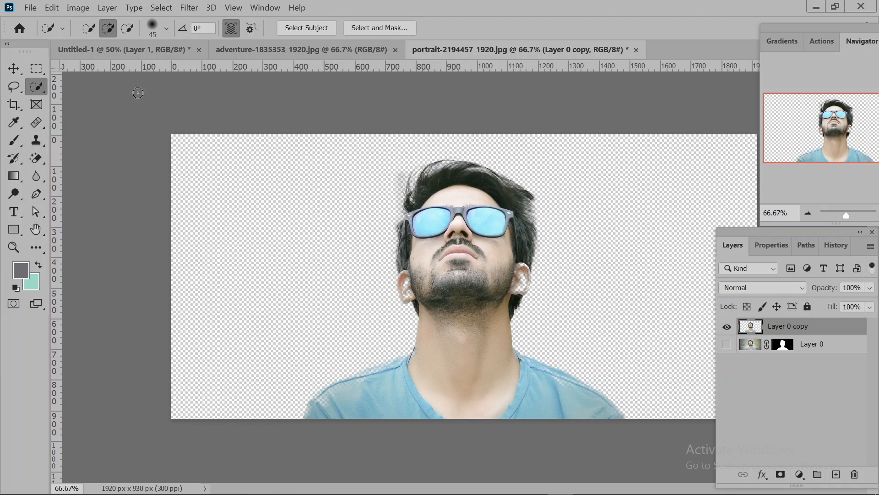
pyautogui.click(17, 68)
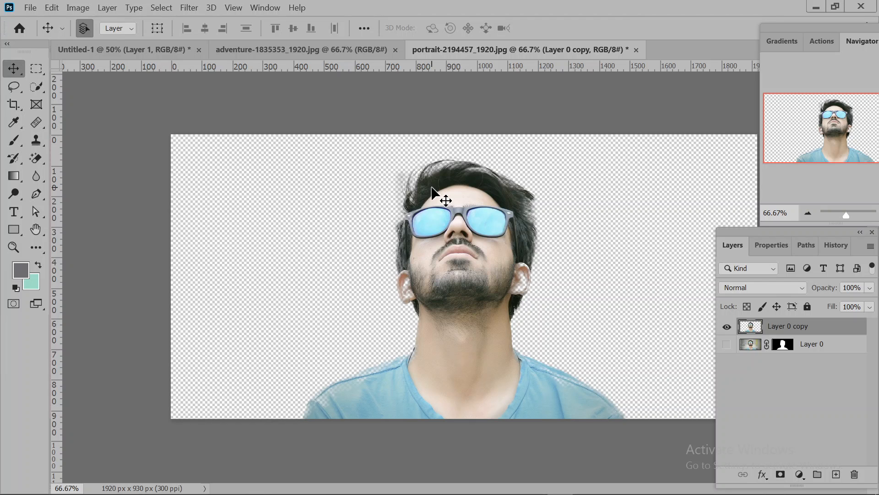
pyautogui.moveTo(458, 226); pyautogui.dragTo(440, 216)
pyautogui.moveTo(293, 80); pyautogui.dragTo(266, 40)
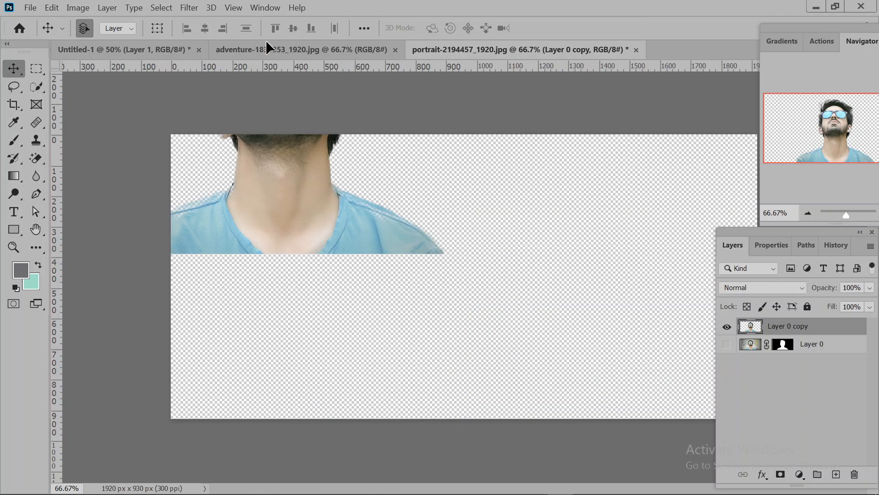
pyautogui.moveTo(155, 50); pyautogui.dragTo(466, 228)
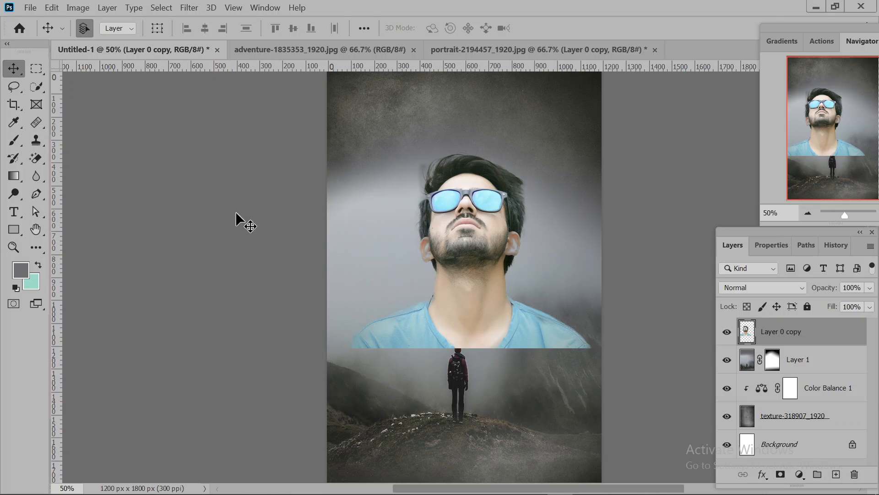
# Step: Place a vertical guide at the canvas centre and nudge the man slightly left to align his face with it
pyautogui.moveTo(58, 244); pyautogui.dragTo(485, 253)
pyautogui.press('ctrl')
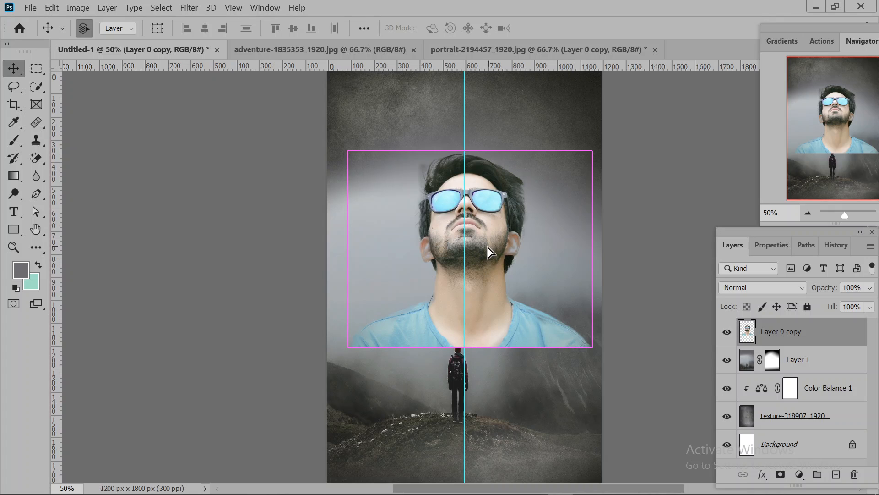
pyautogui.moveTo(436, 244); pyautogui.dragTo(437, 247)
pyautogui.press('Left')
pyautogui.press('Left')
pyautogui.press('Left')
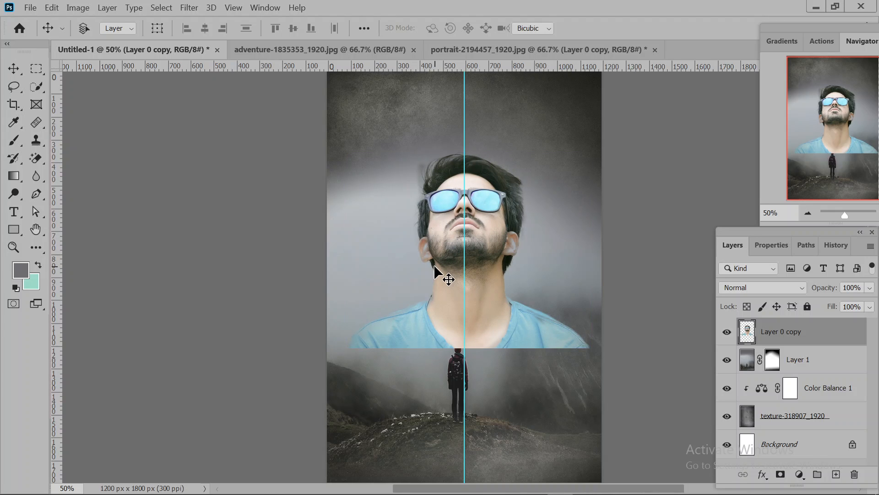
# Step: Scale the man's layer proportionally about its centre to 124.73% with Free Transform
pyautogui.hotkey('ctrl', 't')
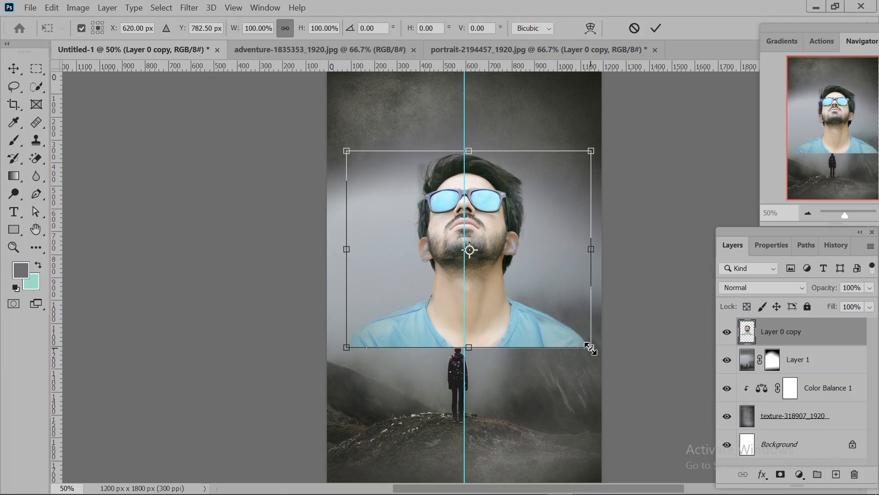
pyautogui.moveTo(592, 348); pyautogui.dragTo(625, 367)
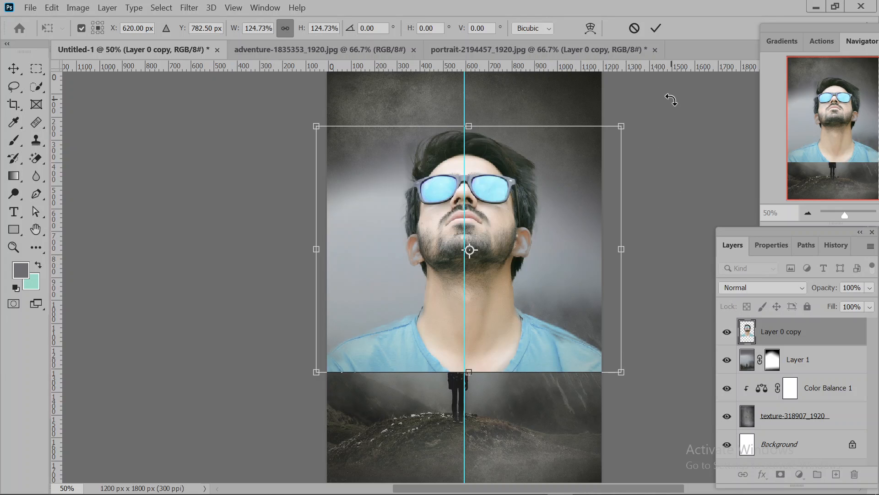
pyautogui.click(653, 30)
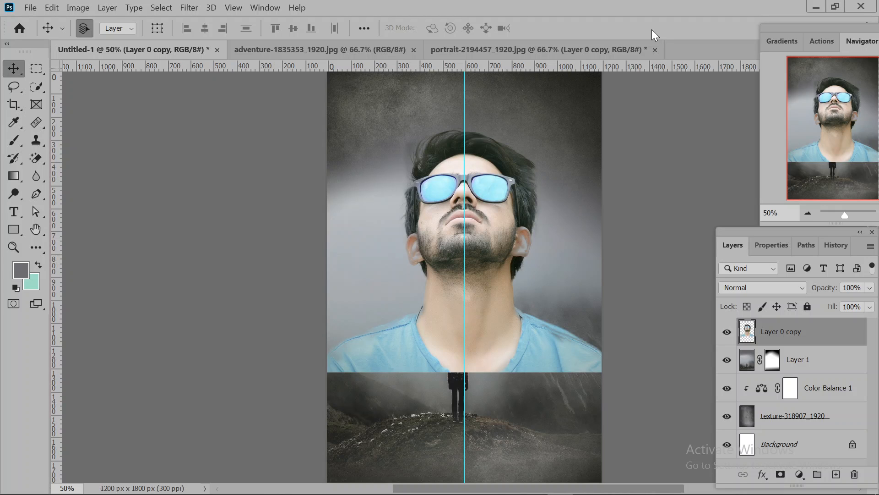
pyautogui.click(801, 474)
pyautogui.click(804, 455)
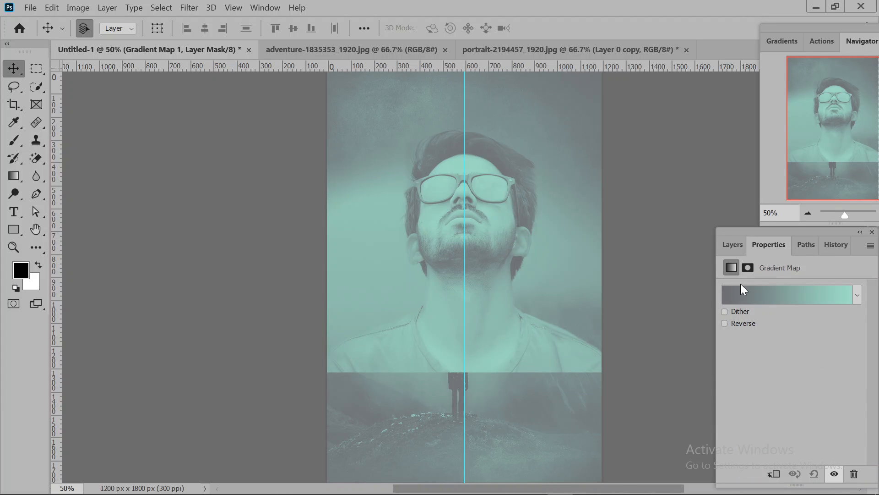
pyautogui.click(834, 295)
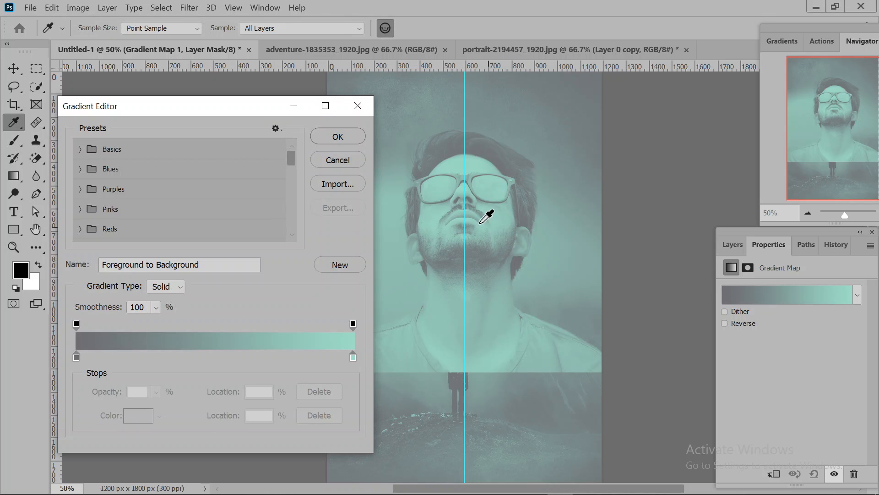
pyautogui.click(353, 160)
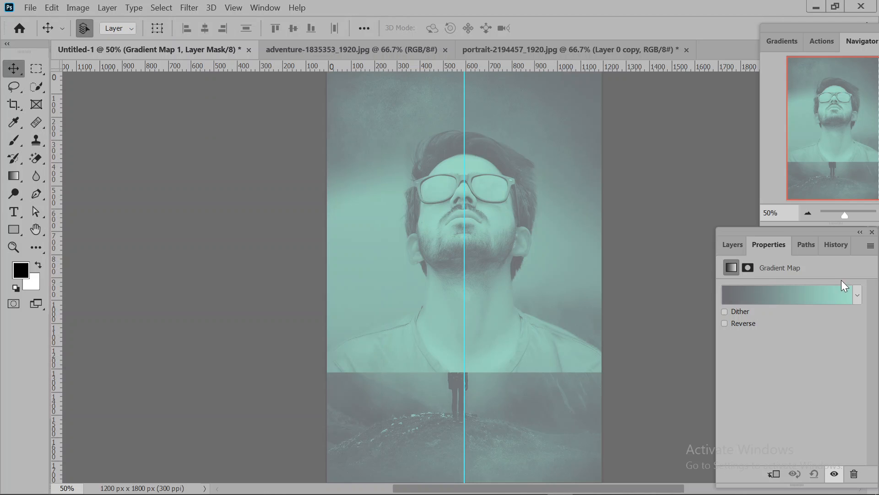
pyautogui.click(734, 247)
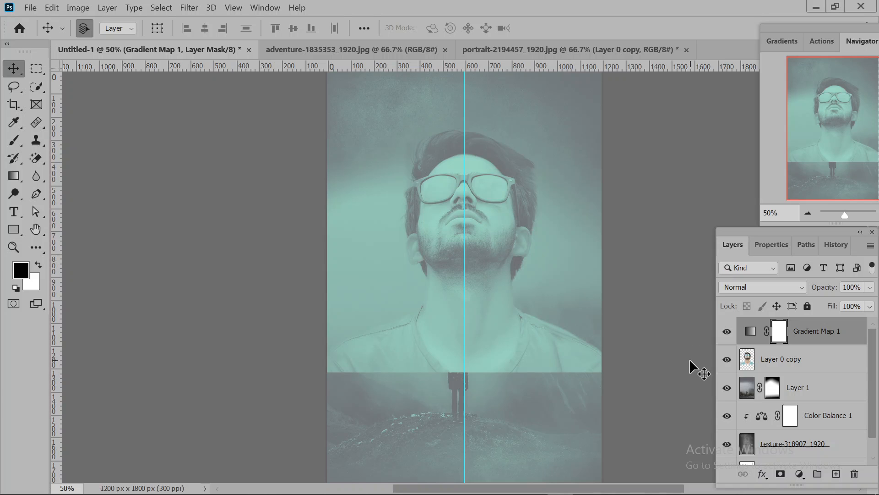
pyautogui.press('Delete')
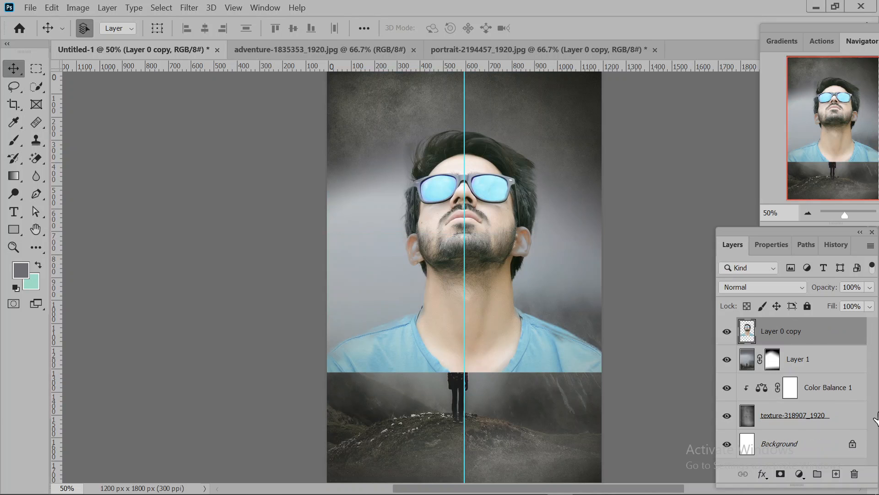
# Step: Add a Selective Color adjustment clipped to the man's layer, and set Black to +75% for the Cyans
pyautogui.click(799, 475)
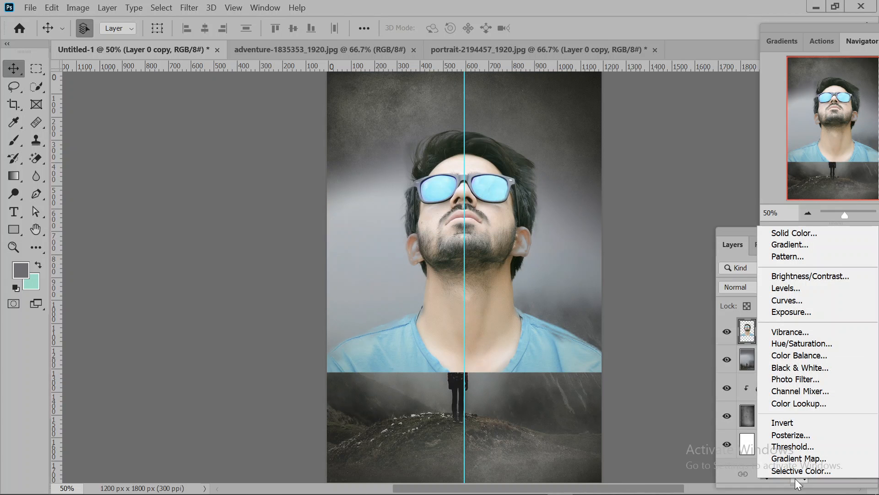
pyautogui.click(800, 471)
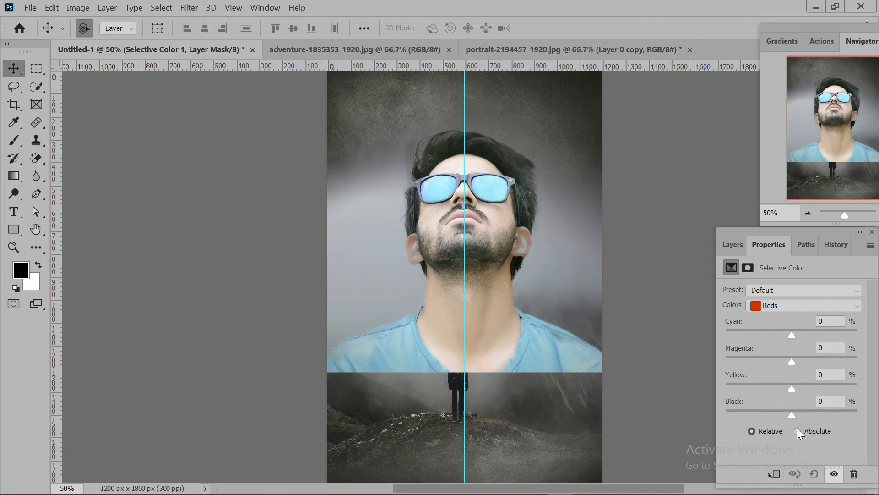
pyautogui.click(791, 303)
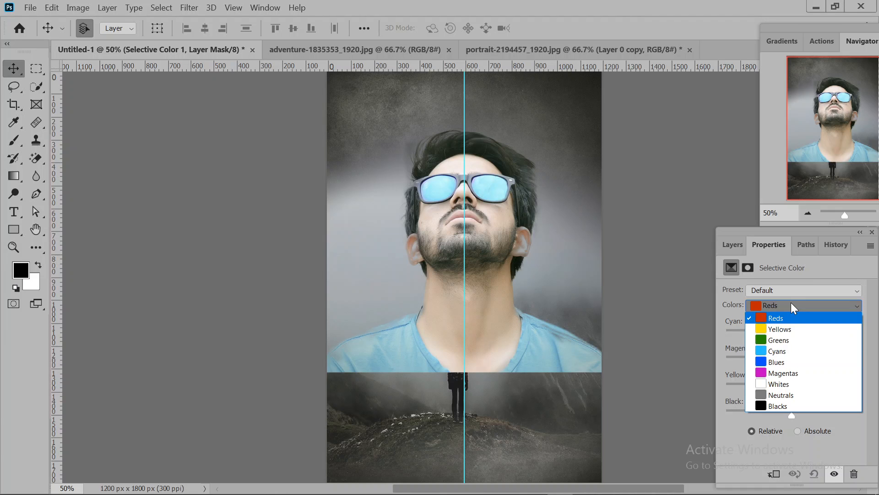
pyautogui.click(785, 352)
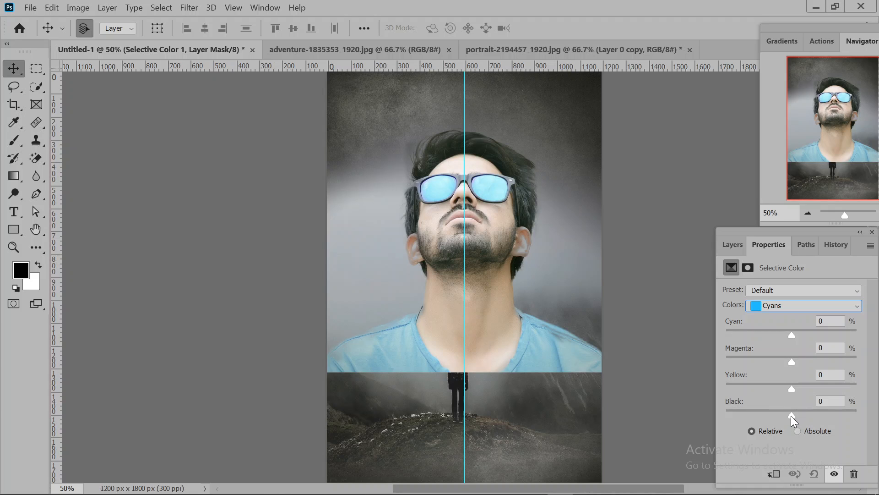
pyautogui.moveTo(791, 416); pyautogui.dragTo(779, 416)
pyautogui.click(774, 473)
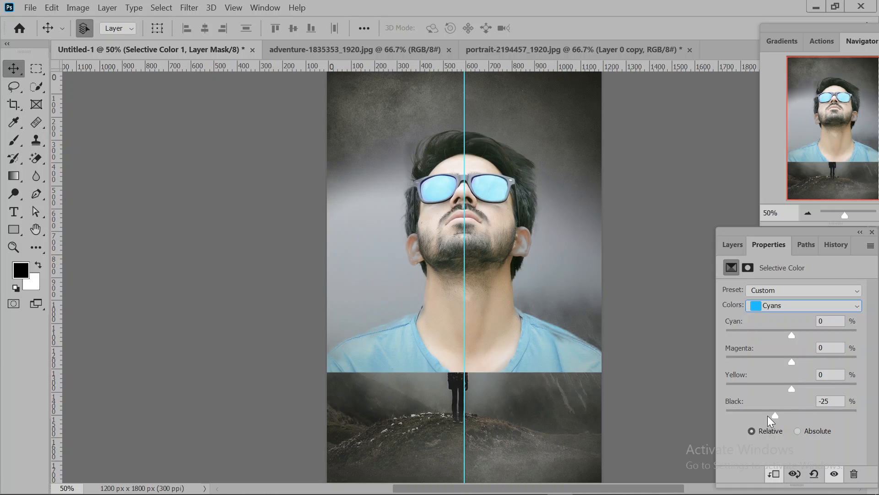
pyautogui.moveTo(764, 416); pyautogui.dragTo(861, 422)
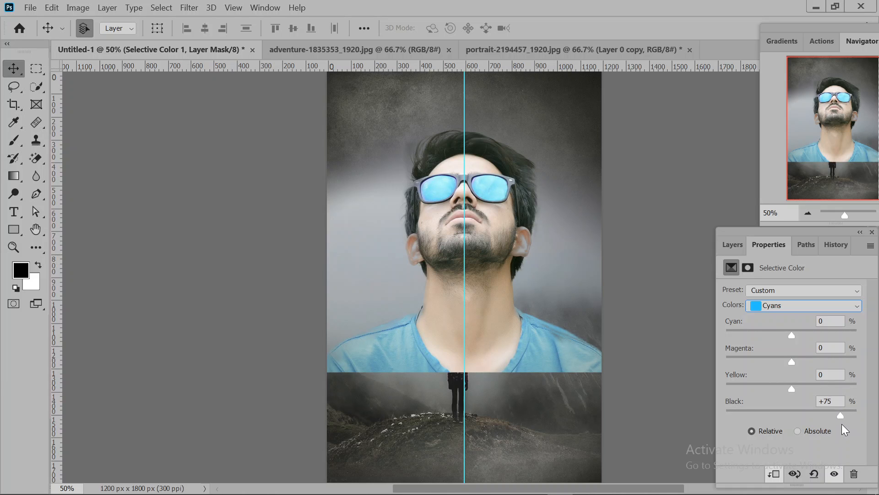
pyautogui.click(729, 245)
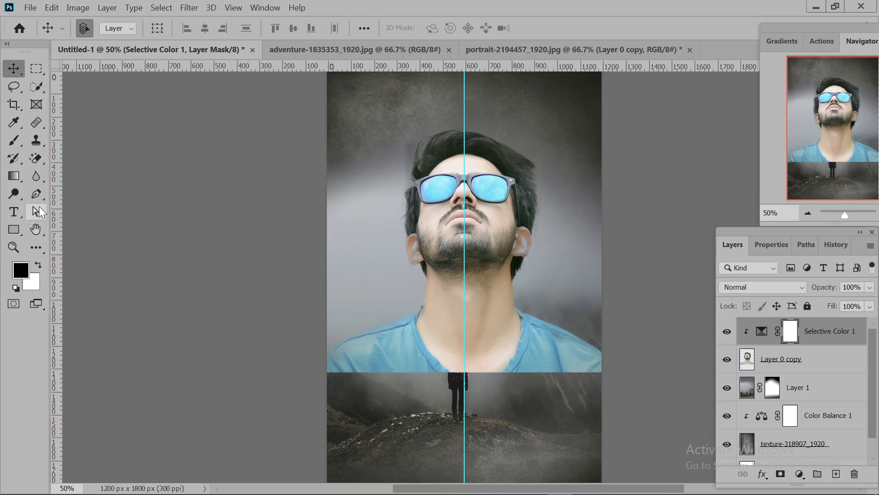
# Step: Darken the man's hair, beard and the lower edge of his shirt on Layer 0 copy using the Burn tool, brush size 200, 30% exposure
pyautogui.click(41, 229)
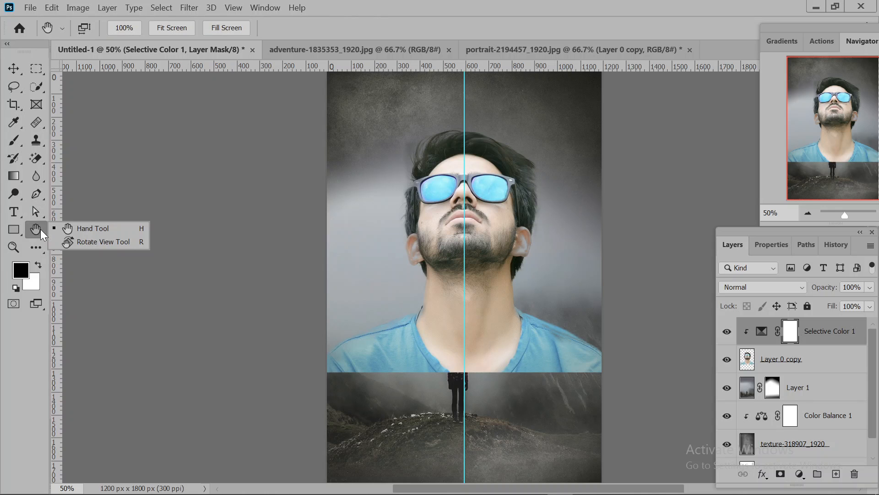
pyautogui.click(42, 174)
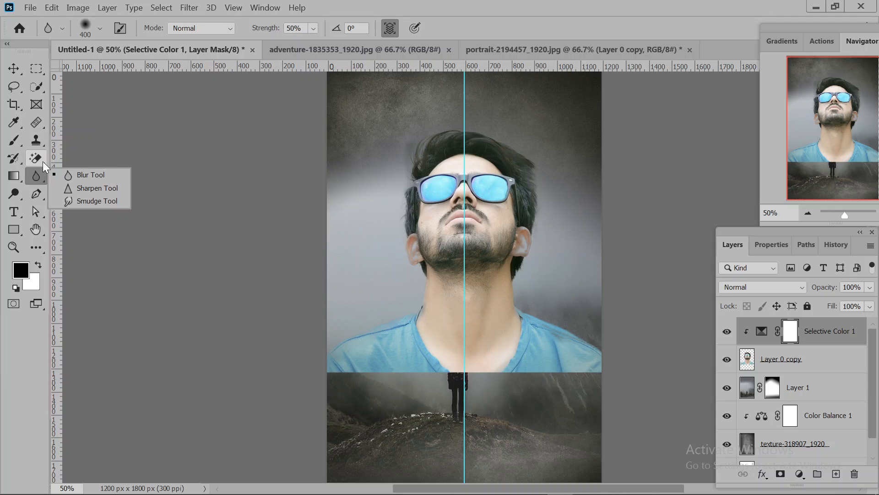
pyautogui.click(18, 193)
pyautogui.rightClick(18, 193)
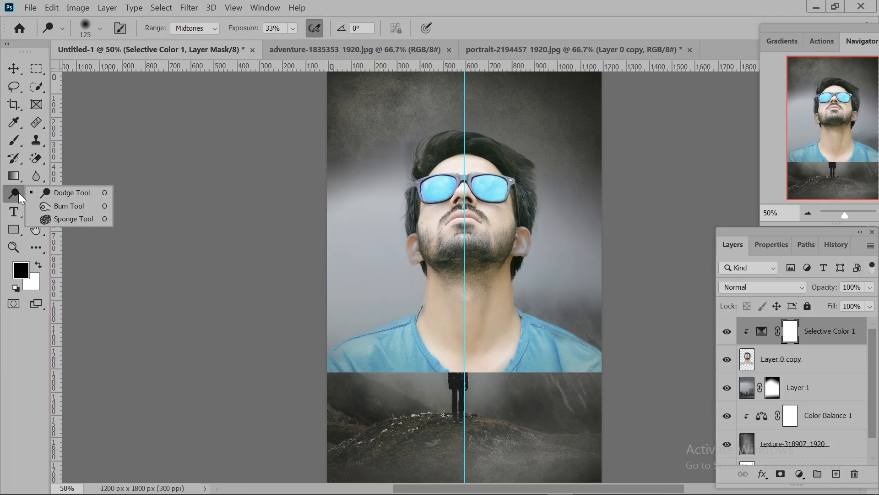
pyautogui.click(56, 210)
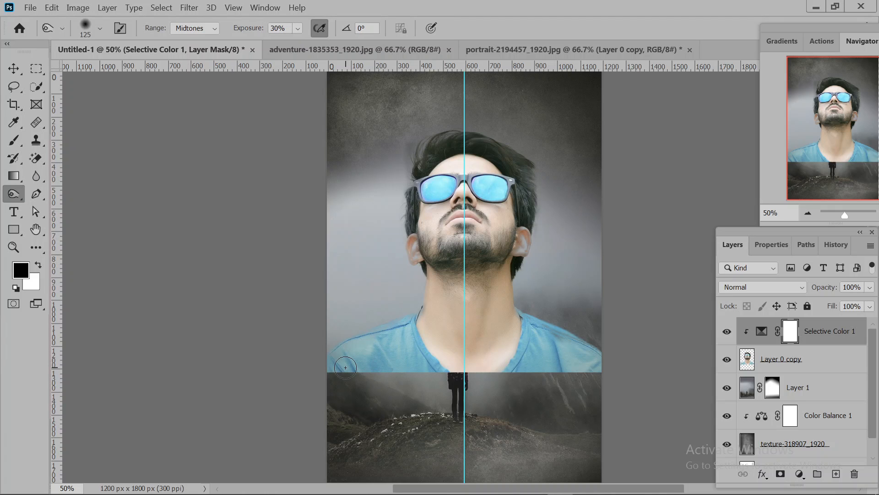
pyautogui.press(']')
pyautogui.press(']')
pyautogui.press(']')
pyautogui.click(748, 359)
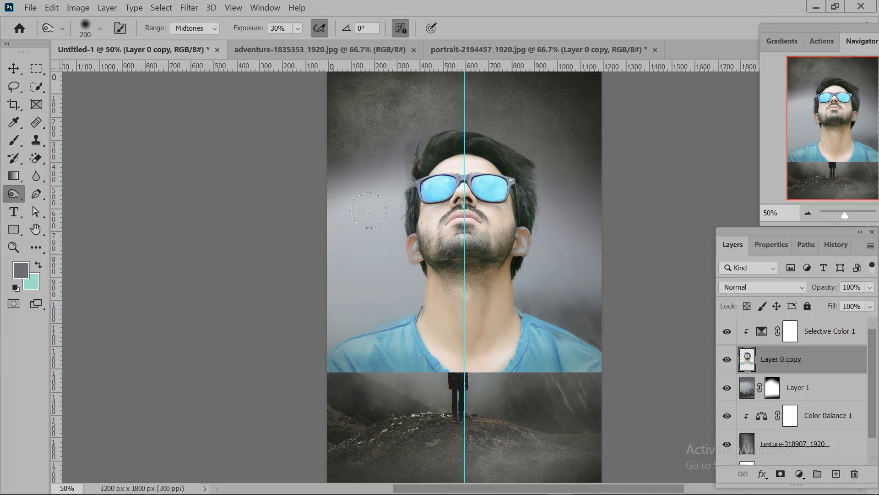
pyautogui.moveTo(420, 146)
pyautogui.mouseDown()
pyautogui.moveTo(465, 134)
pyautogui.moveTo(515, 143)
pyautogui.moveTo(423, 155)
pyautogui.moveTo(503, 150)
pyautogui.moveTo(529, 175)
pyautogui.moveTo(530, 217)
pyautogui.mouseUp()
pyautogui.moveTo(473, 250)
pyautogui.mouseDown()
pyautogui.moveTo(501, 240)
pyautogui.moveTo(451, 256)
pyautogui.moveTo(448, 248)
pyautogui.moveTo(474, 248)
pyautogui.mouseUp()
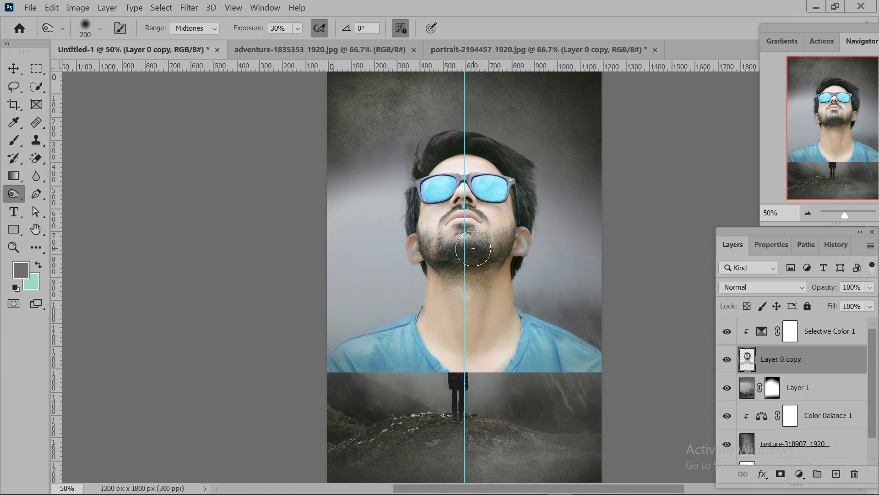
pyautogui.moveTo(405, 198)
pyautogui.mouseDown()
pyautogui.moveTo(394, 183)
pyautogui.moveTo(492, 183)
pyautogui.moveTo(450, 158)
pyautogui.moveTo(490, 163)
pyautogui.moveTo(417, 164)
pyautogui.moveTo(443, 169)
pyautogui.moveTo(435, 167)
pyautogui.moveTo(490, 140)
pyautogui.mouseUp()
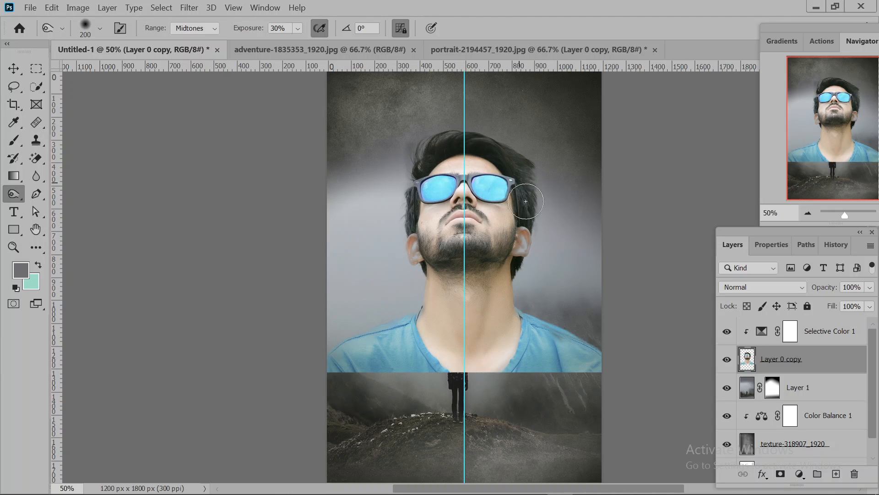
pyautogui.moveTo(536, 357)
pyautogui.mouseDown()
pyautogui.moveTo(545, 331)
pyautogui.moveTo(555, 373)
pyautogui.moveTo(572, 383)
pyautogui.moveTo(405, 361)
pyautogui.moveTo(394, 340)
pyautogui.moveTo(352, 403)
pyautogui.moveTo(382, 352)
pyautogui.moveTo(354, 361)
pyautogui.moveTo(565, 348)
pyautogui.moveTo(593, 370)
pyautogui.moveTo(553, 368)
pyautogui.moveTo(595, 374)
pyautogui.mouseUp()
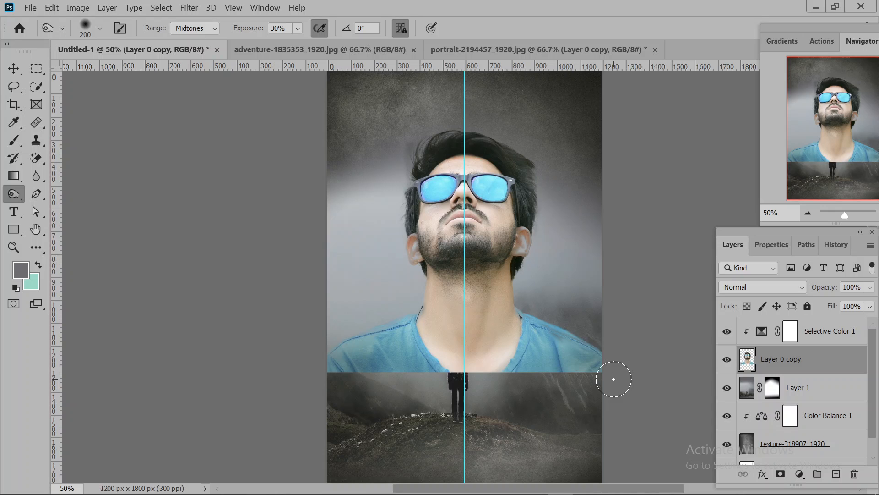
# Step: Switch to the Google Meet call in Chrome to check the presented screen, and return to Photoshop
pyautogui.click(816, 7)
pyautogui.click(586, 483)
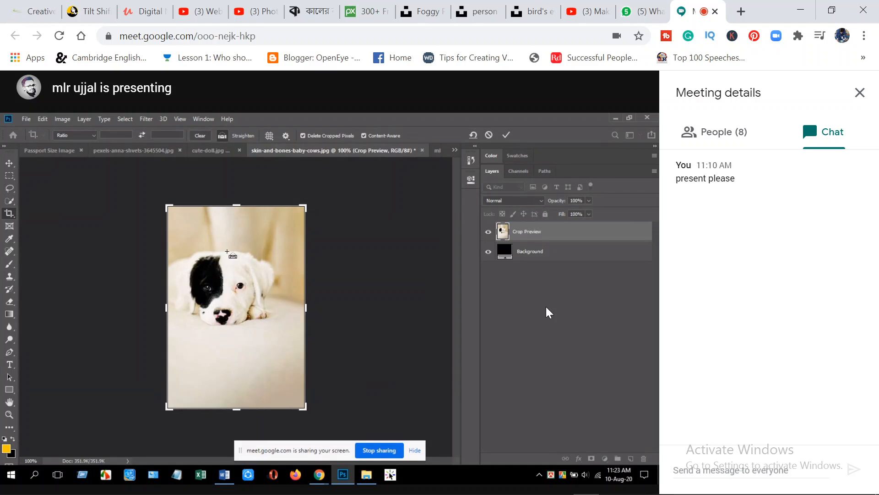
pyautogui.click(801, 9)
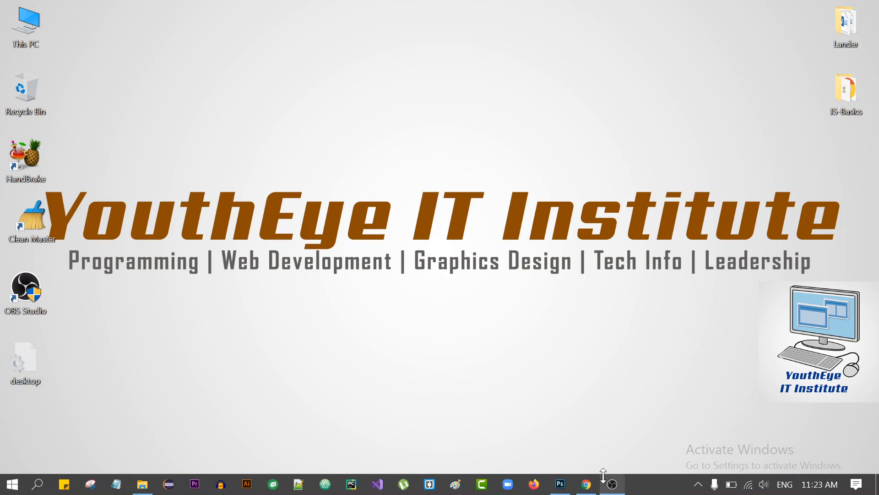
pyautogui.click(560, 484)
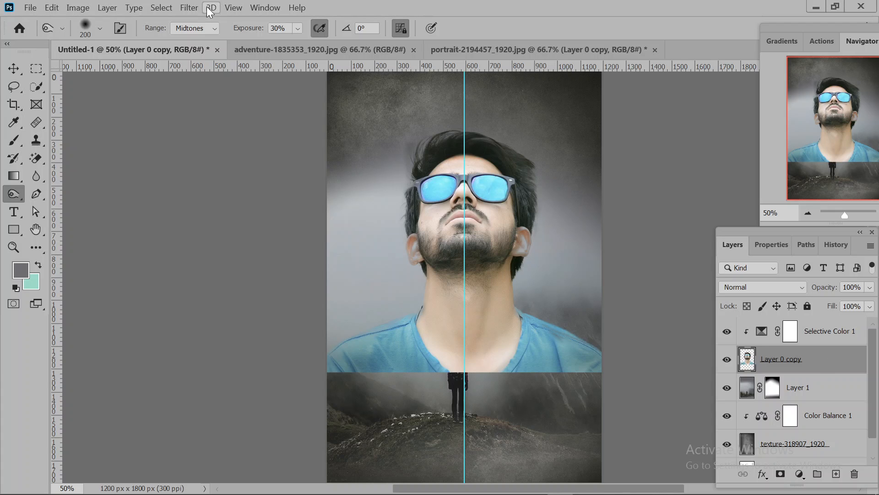
# Step: Open the Camera Raw Filter on the man's layer and raise Highlights and Shadows into the +50s
pyautogui.click(190, 8)
pyautogui.click(226, 86)
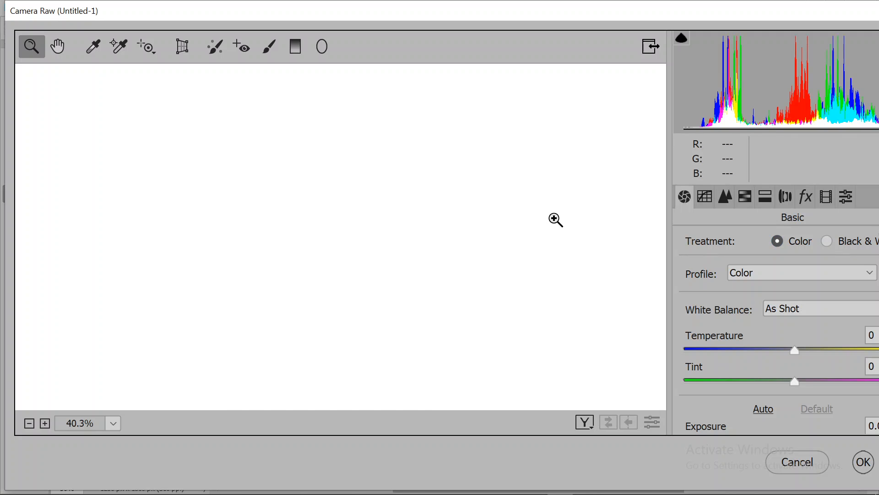
pyautogui.scroll(-5, 797, 333)
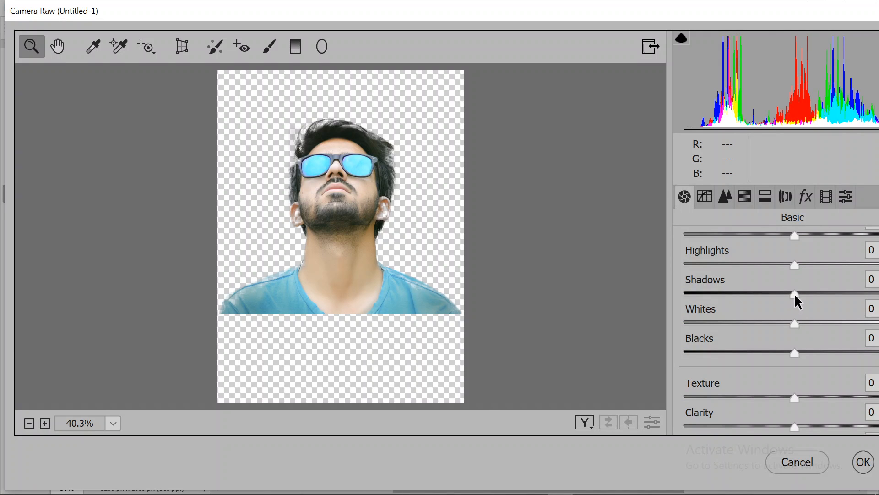
pyautogui.moveTo(793, 261); pyautogui.dragTo(854, 261)
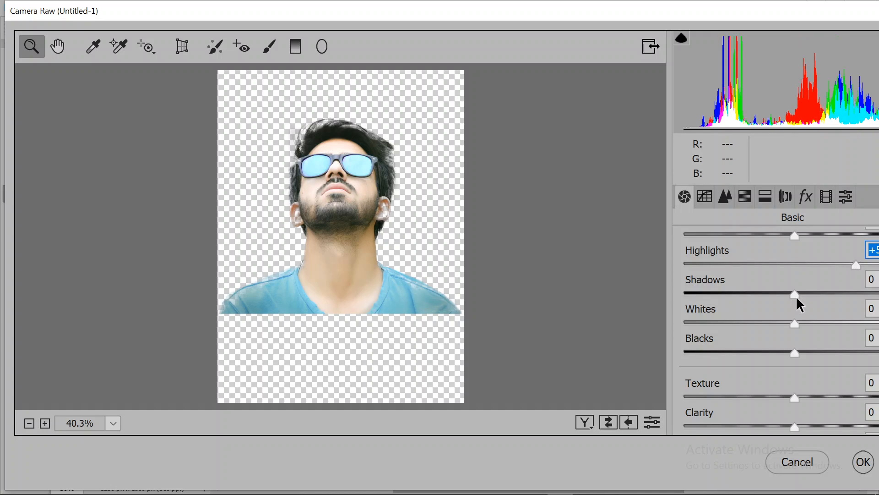
pyautogui.moveTo(795, 293); pyautogui.dragTo(854, 295)
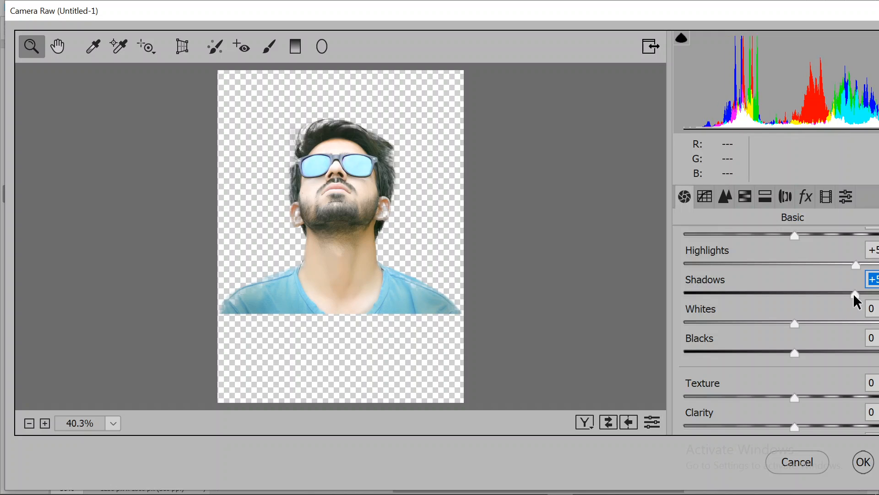
# Step: Lower Vibrance into the -30s and raise Clarity into the +70s for the man's layer
pyautogui.scroll(-4, 776, 342)
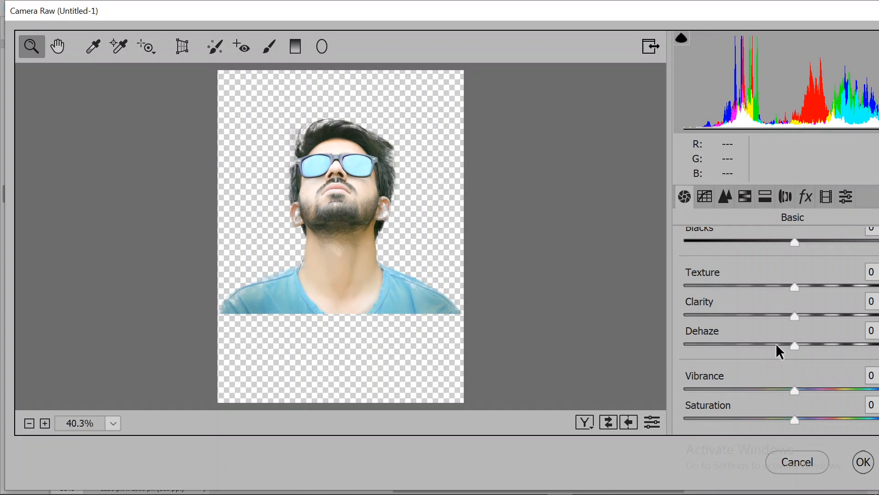
pyautogui.moveTo(795, 391); pyautogui.dragTo(757, 391)
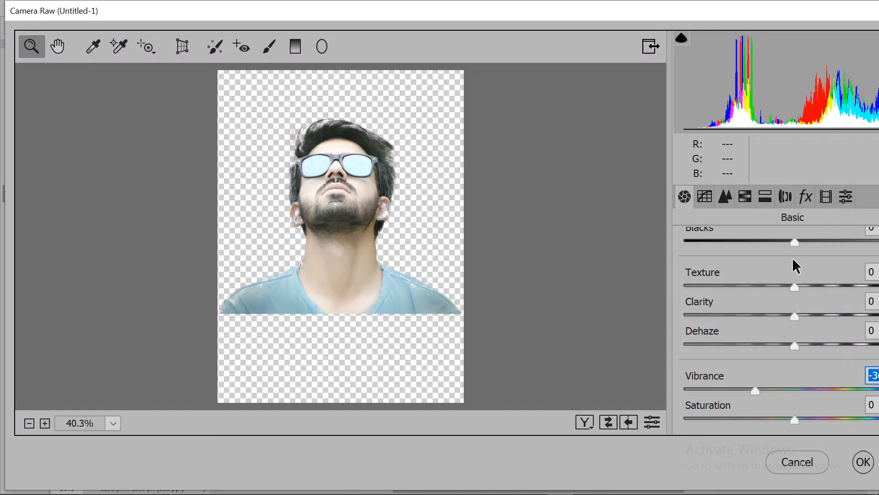
pyautogui.moveTo(796, 316); pyautogui.dragTo(875, 315)
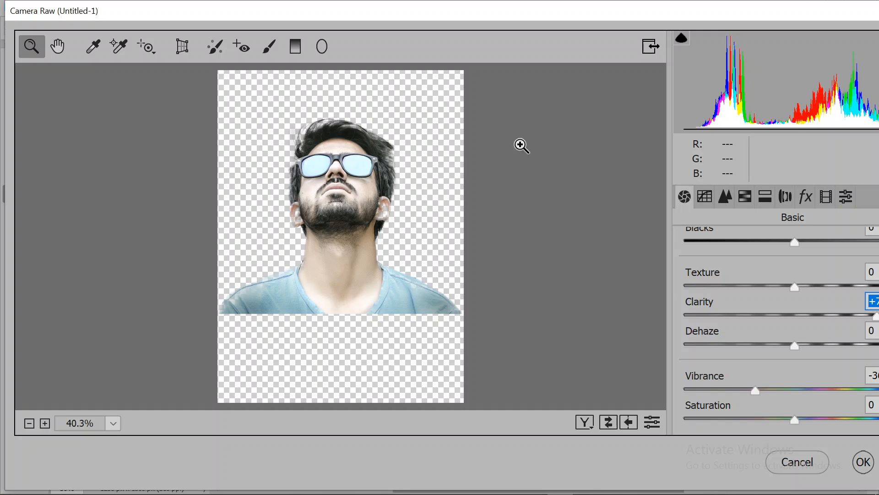
# Step: Reduce Highlights to about -92 and Shadows to about -38 to darken the man
pyautogui.scroll(5, 780, 333)
pyautogui.scroll(2, 780, 331)
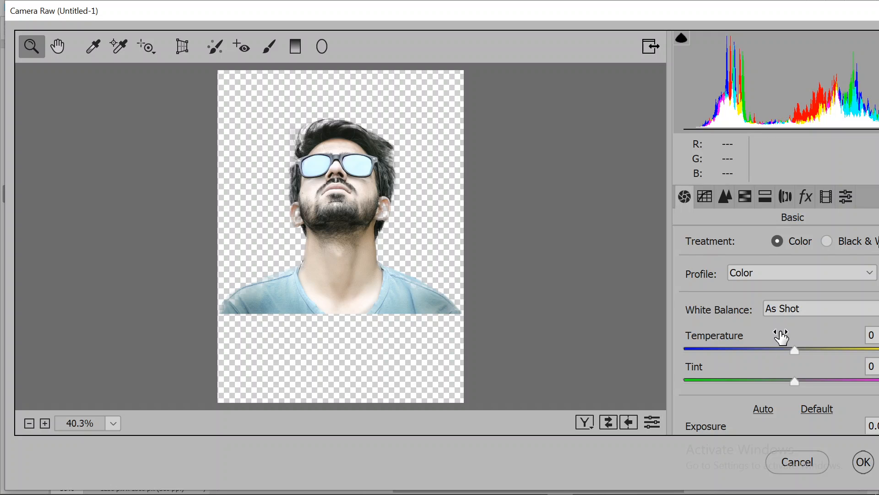
pyautogui.scroll(-1, 782, 374)
pyautogui.scroll(-2, 783, 374)
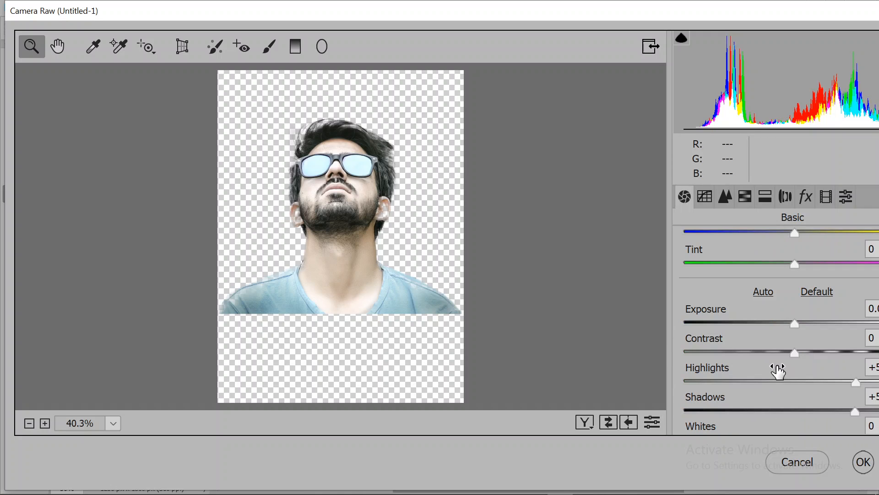
pyautogui.moveTo(854, 380); pyautogui.dragTo(755, 379)
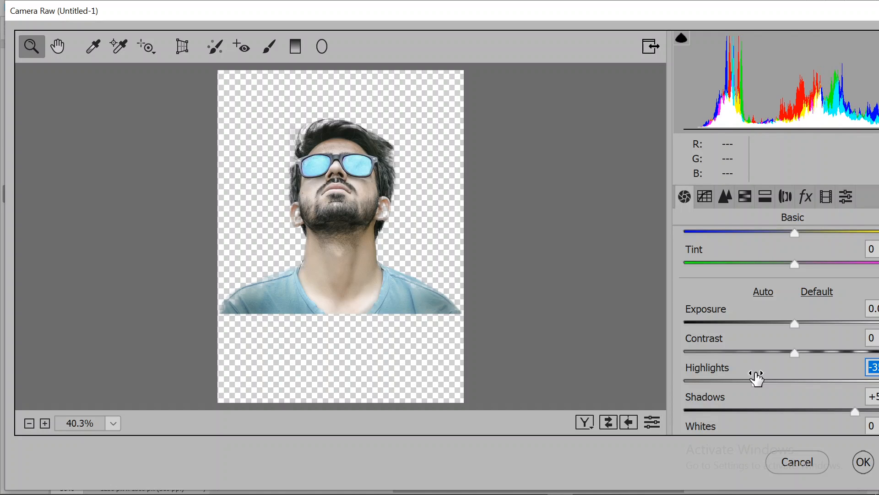
pyautogui.moveTo(753, 380); pyautogui.dragTo(702, 382)
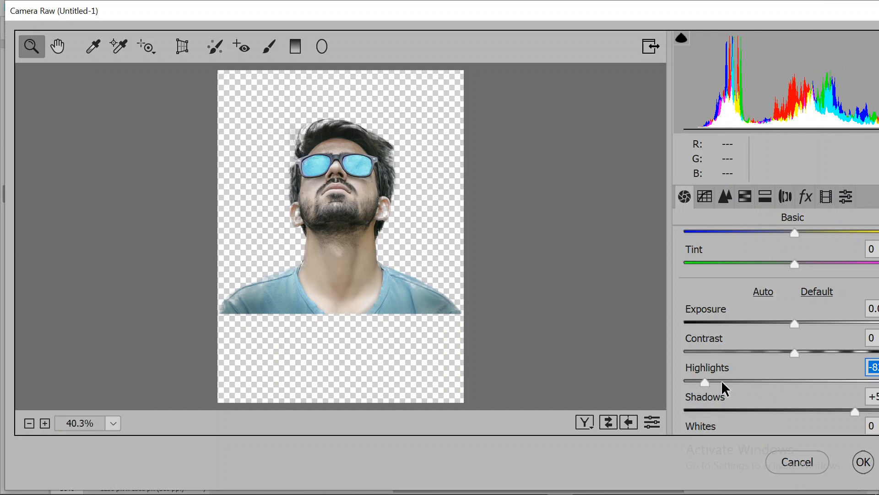
pyautogui.scroll(-2, 764, 382)
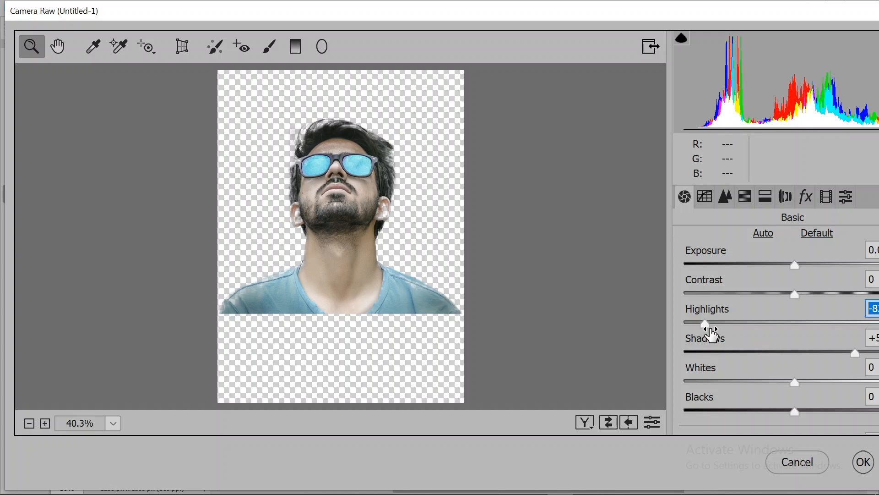
pyautogui.moveTo(704, 323); pyautogui.dragTo(700, 323)
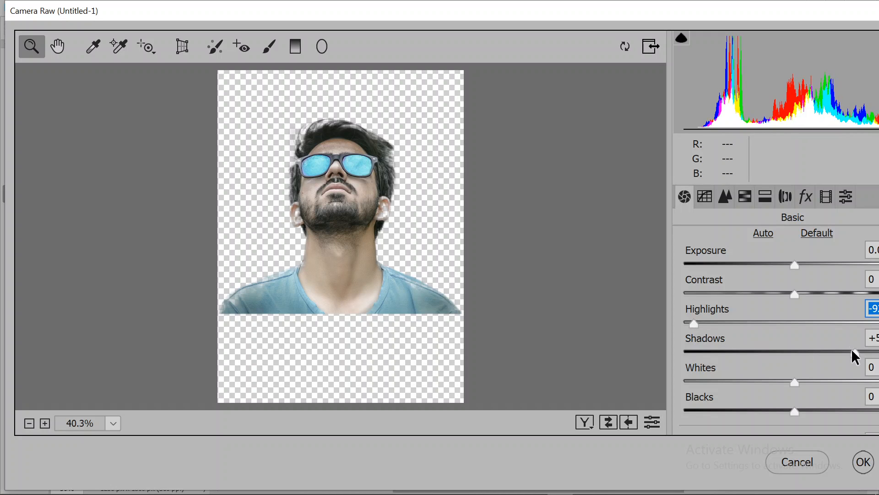
pyautogui.moveTo(852, 351); pyautogui.dragTo(713, 353)
pyautogui.moveTo(792, 359); pyautogui.dragTo(750, 362)
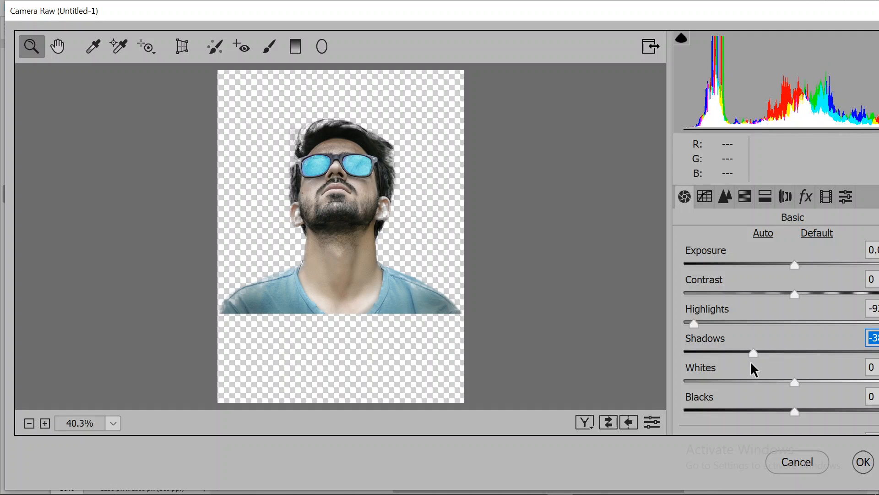
# Step: Set Vibrance slightly above zero and apply the Camera Raw adjustments to the man's layer
pyautogui.scroll(-4, 774, 364)
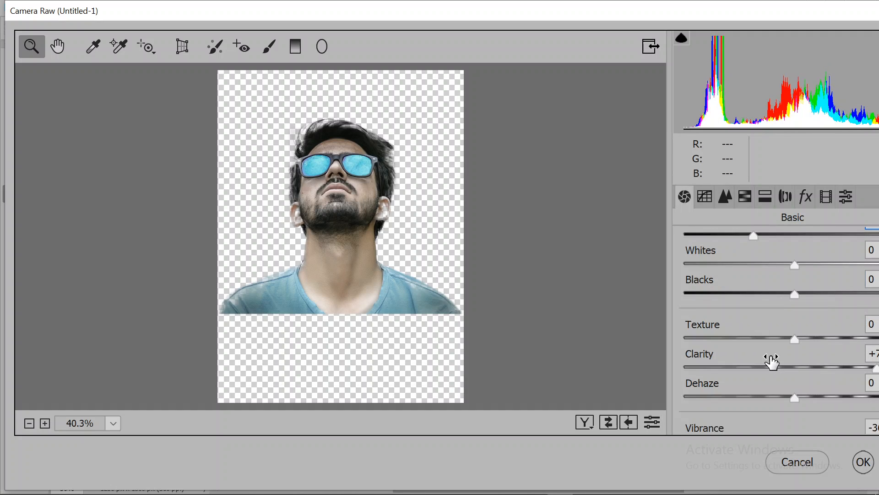
pyautogui.scroll(-2, 774, 376)
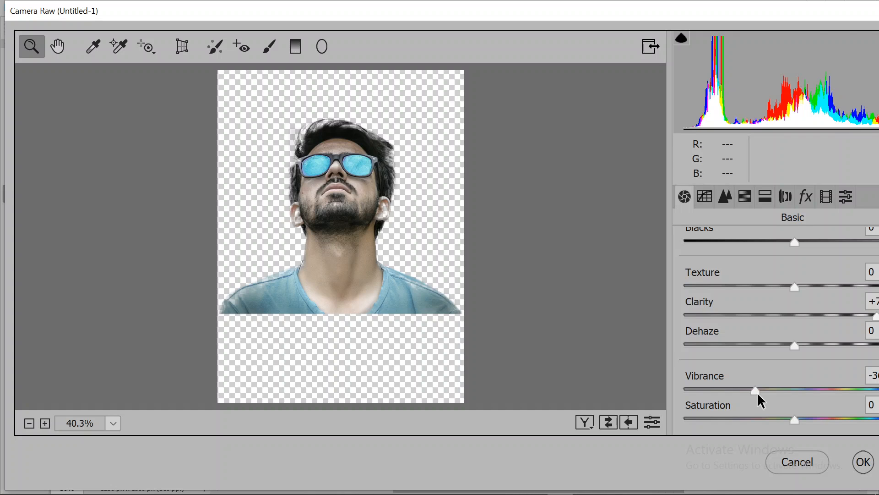
pyautogui.moveTo(757, 392); pyautogui.dragTo(810, 408)
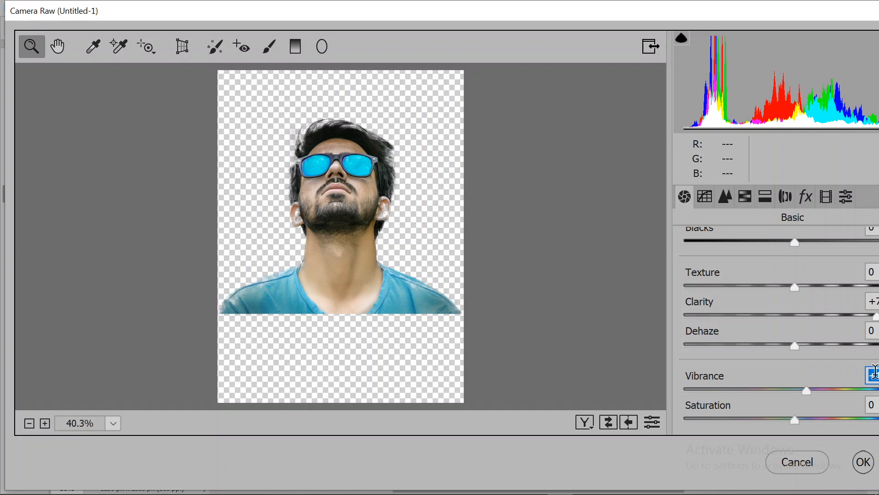
pyautogui.click(863, 461)
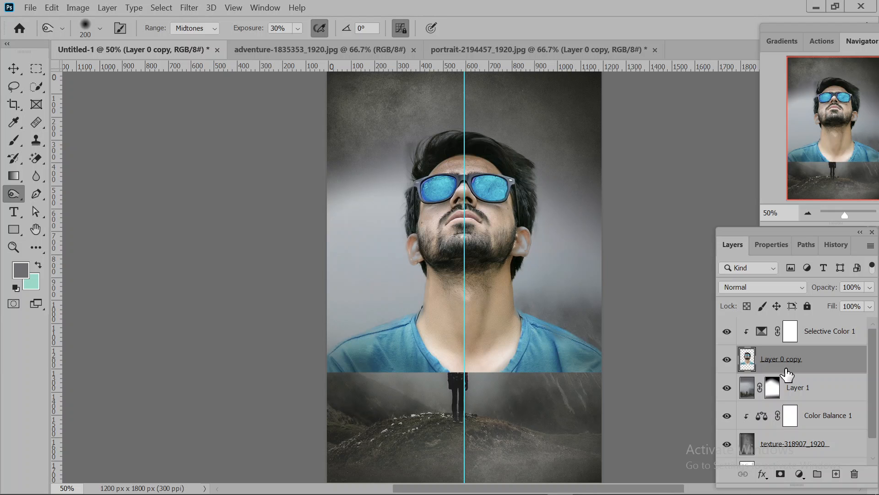
# Step: In the Selective Color adjustment, set Cyan to +63% and Magenta to +84% for the Cyans
pyautogui.click(808, 337)
pyautogui.doubleClick(753, 331)
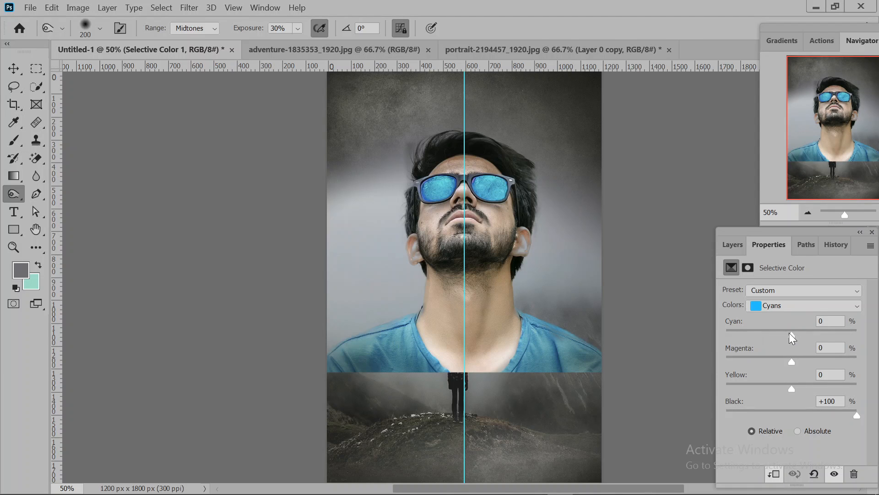
pyautogui.moveTo(834, 333); pyautogui.dragTo(833, 334)
pyautogui.moveTo(793, 361); pyautogui.dragTo(847, 361)
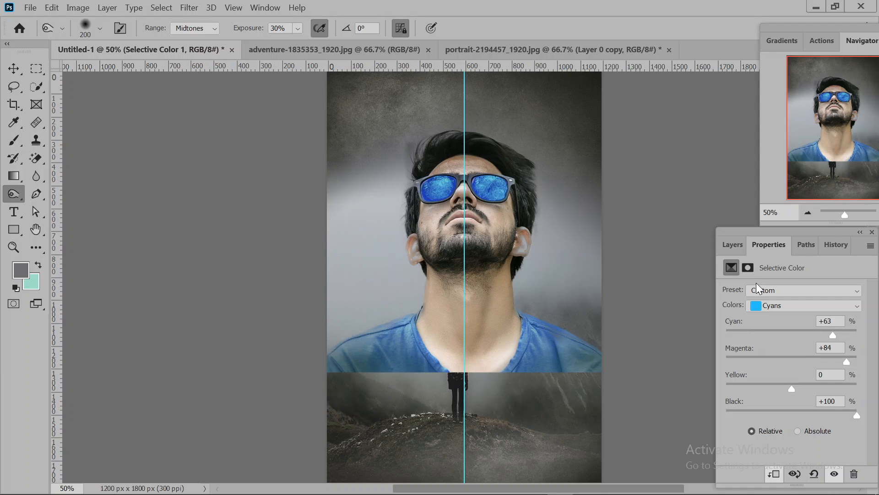
# Step: Add a new empty layer above the Selective Color 1 adjustment layer
pyautogui.click(738, 246)
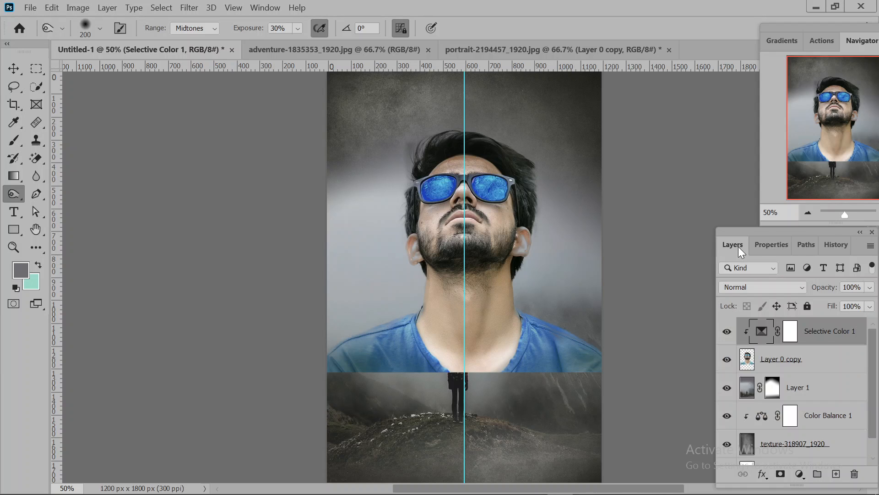
pyautogui.click(796, 338)
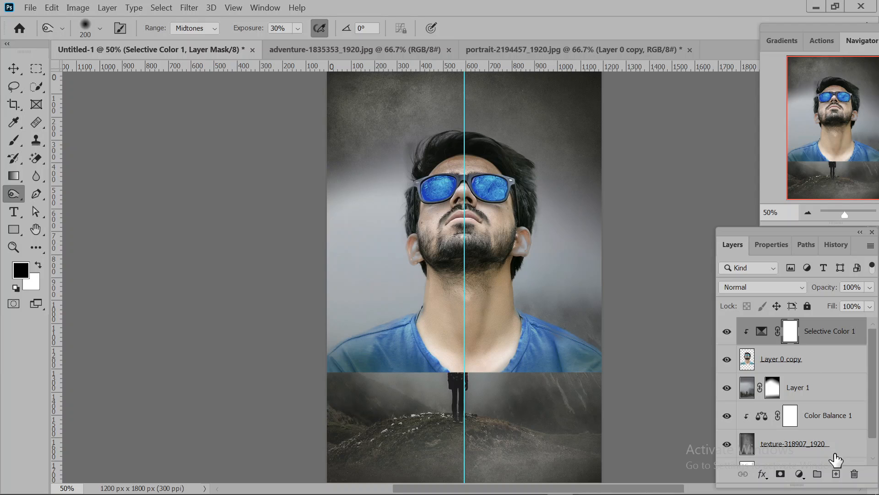
pyautogui.click(836, 474)
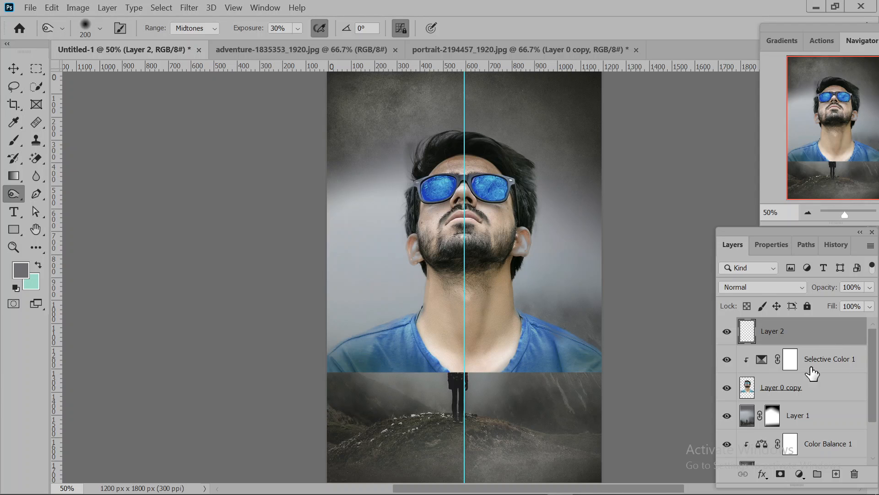
pyautogui.click(789, 360)
pyautogui.rightClick(790, 361)
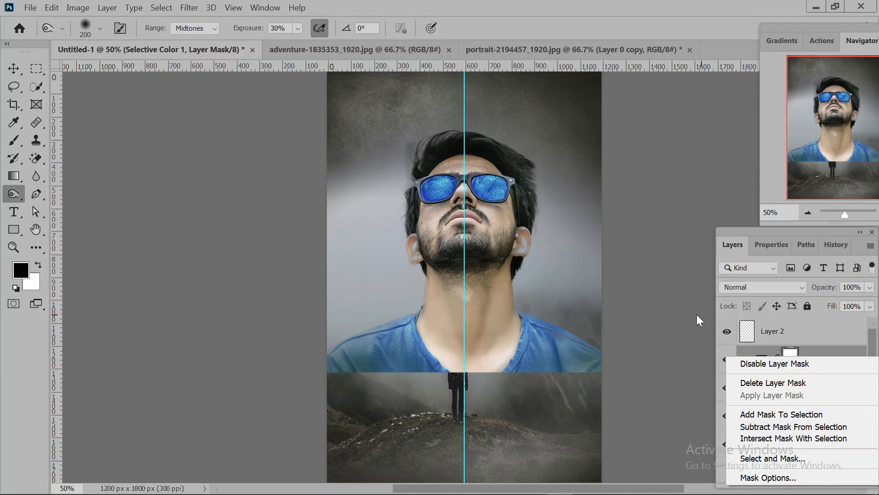
pyautogui.click(820, 324)
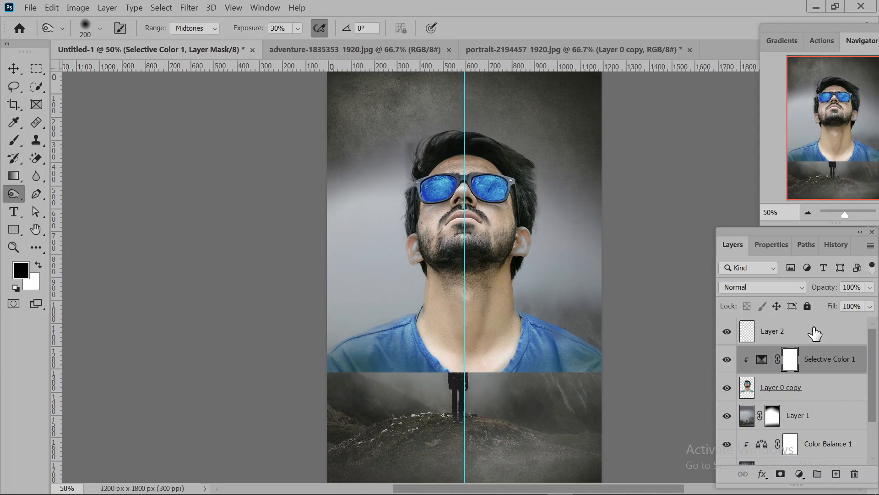
# Step: Delete the empty Layer 2 above the Selective Color 1 adjustment layer
pyautogui.click(762, 337)
pyautogui.rightClick(762, 338)
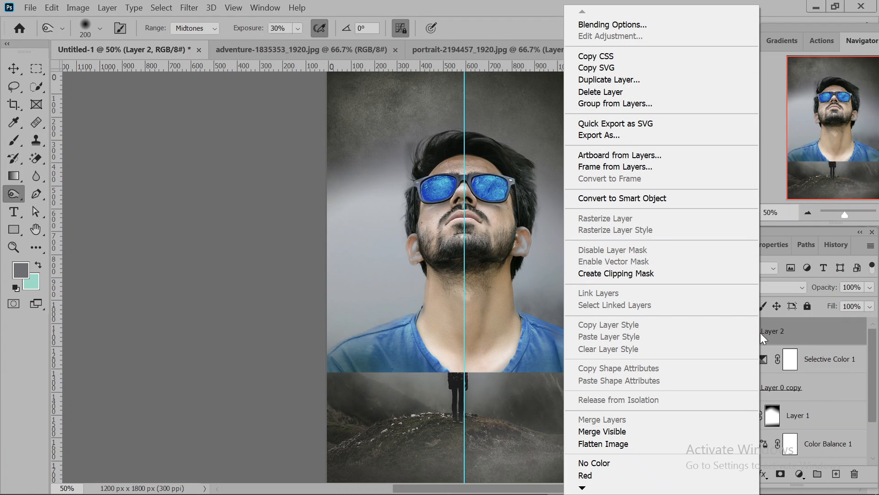
pyautogui.click(760, 332)
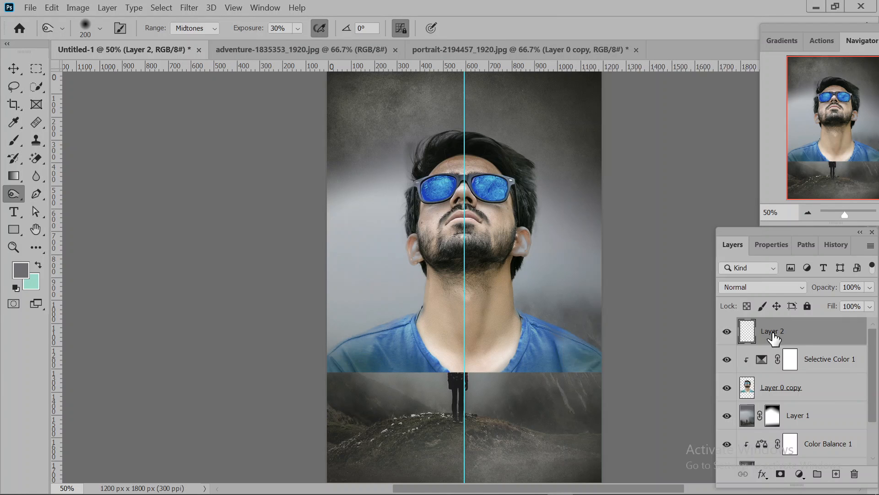
pyautogui.rightClick(748, 327)
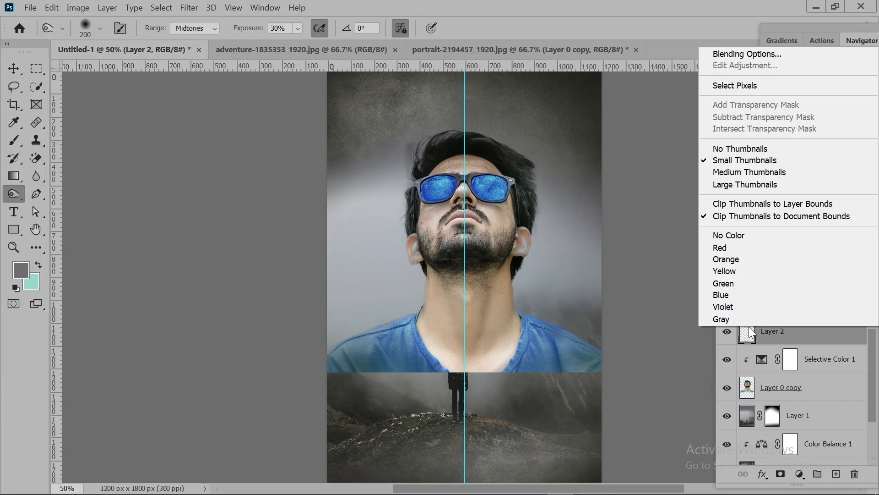
pyautogui.click(749, 327)
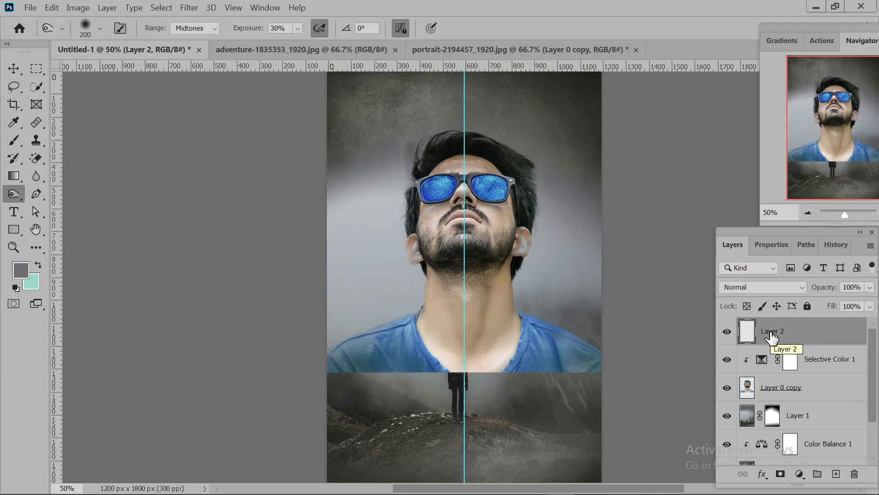
pyautogui.press('Delete')
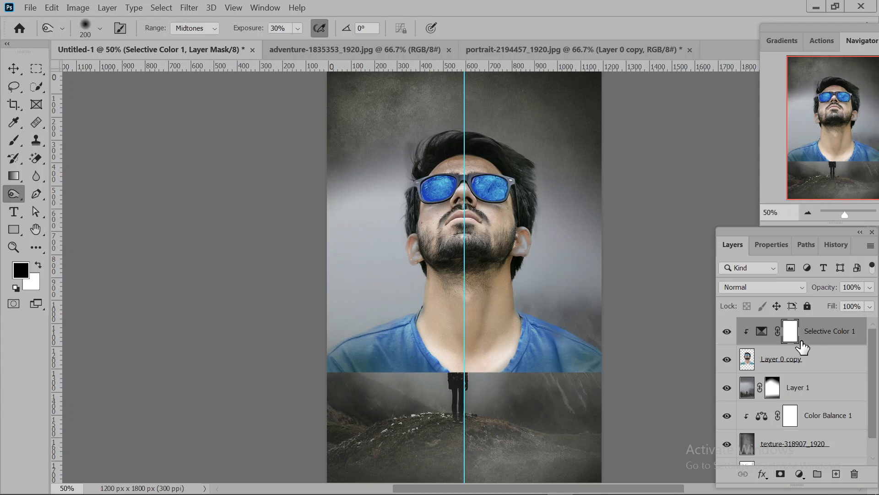
# Step: Switch to the Google Meet call in Chrome, admit the waiting participant, and return to Photoshop
pyautogui.click(815, 6)
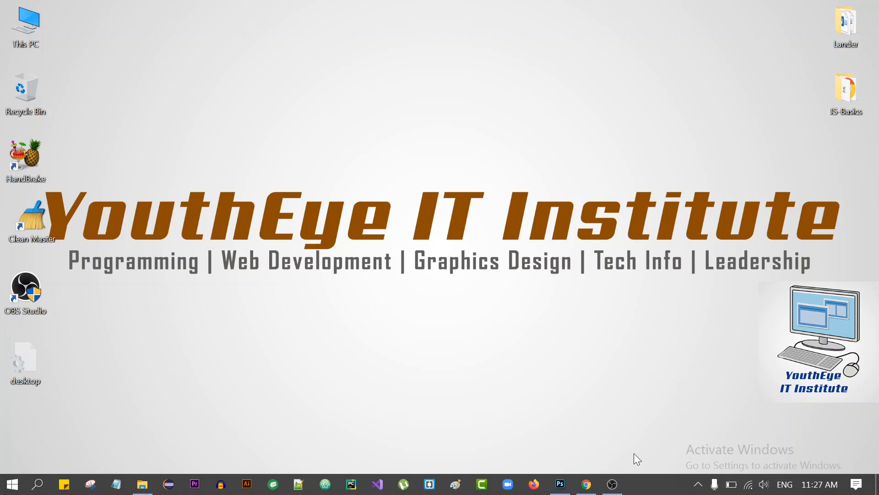
pyautogui.click(590, 480)
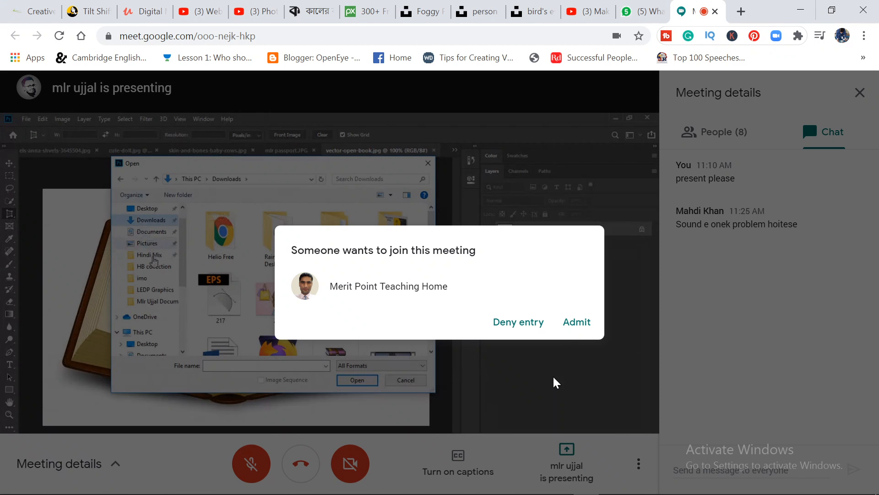
pyautogui.click(578, 323)
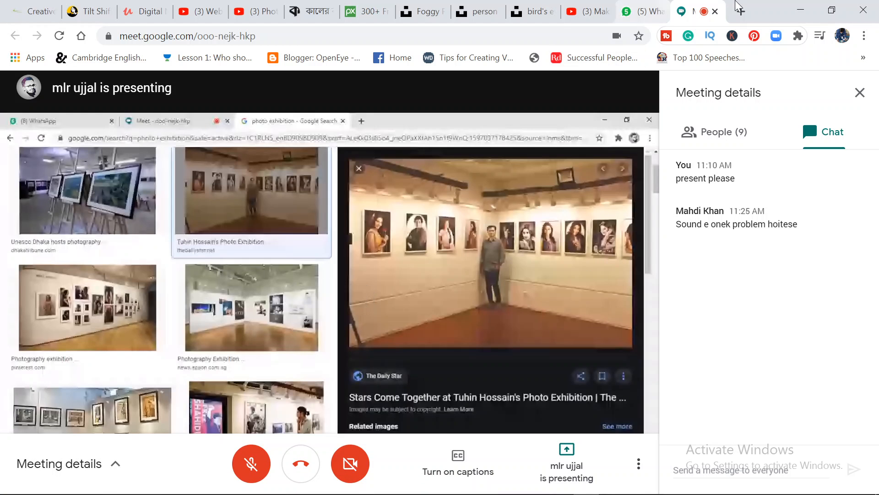
pyautogui.click(809, 5)
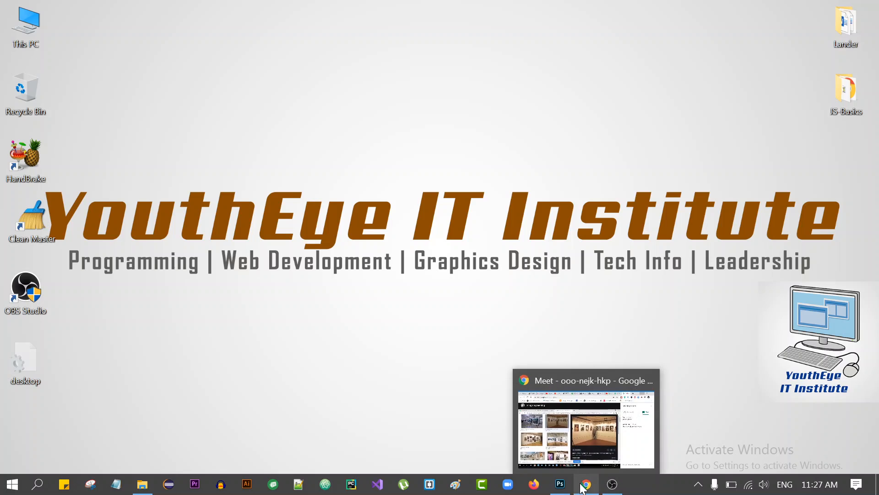
pyautogui.click(561, 490)
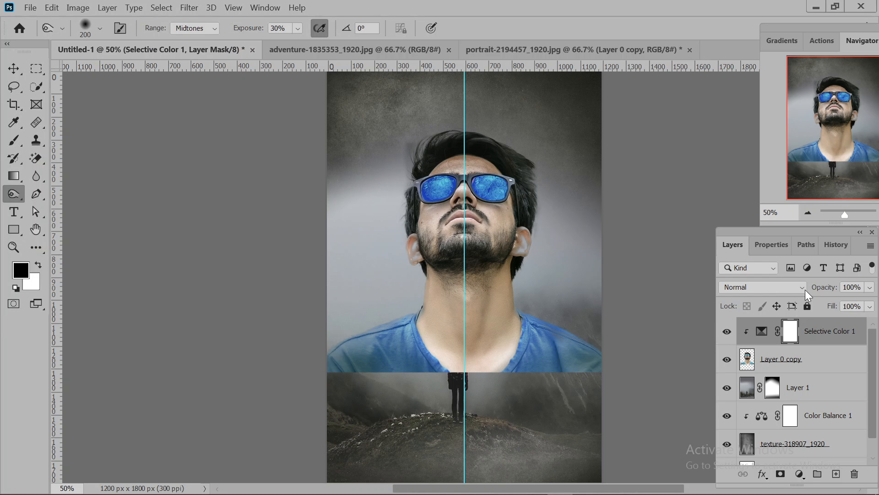
# Step: Set the Selective Color 1 layer's blend mode to Overlay and make a Burn Tool stroke from the man's neck to his shirt
pyautogui.click(774, 285)
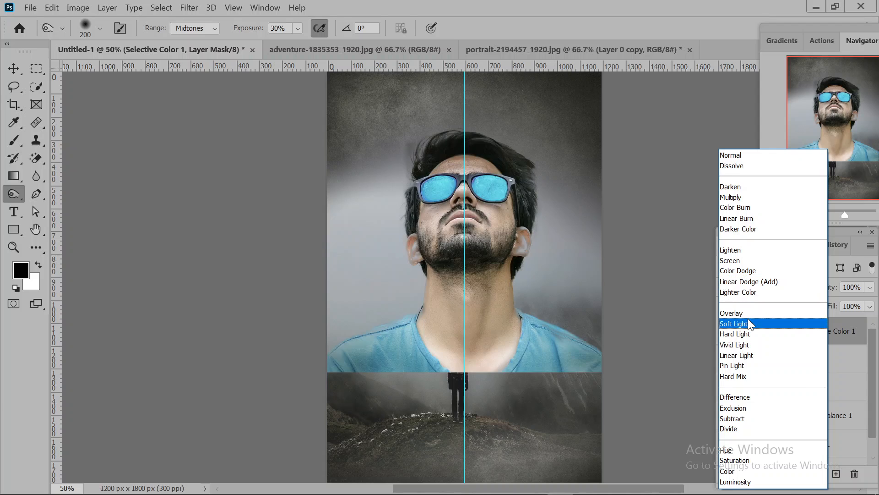
pyautogui.click(748, 312)
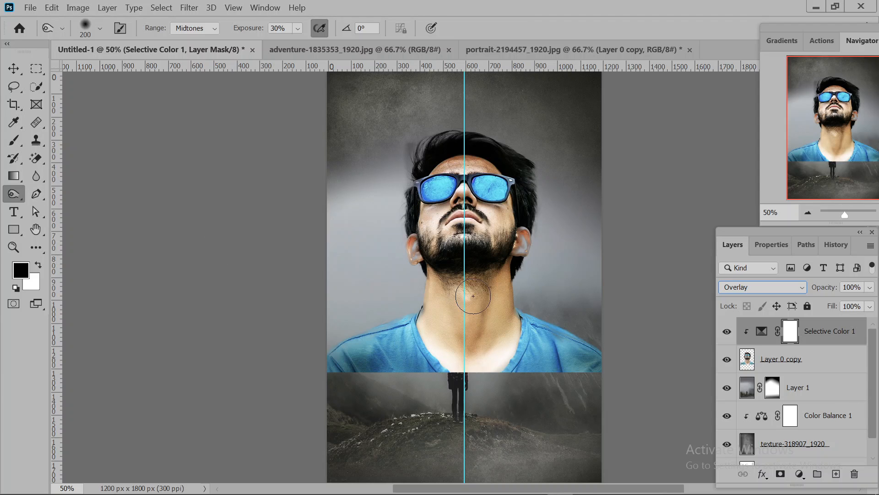
pyautogui.moveTo(474, 296)
pyautogui.mouseDown()
pyautogui.moveTo(453, 341)
pyautogui.moveTo(431, 335)
pyautogui.moveTo(455, 310)
pyautogui.moveTo(433, 292)
pyautogui.moveTo(429, 336)
pyautogui.moveTo(494, 336)
pyautogui.moveTo(495, 297)
pyautogui.moveTo(508, 315)
pyautogui.moveTo(489, 358)
pyautogui.moveTo(452, 356)
pyautogui.moveTo(425, 334)
pyautogui.moveTo(443, 354)
pyautogui.moveTo(516, 369)
pyautogui.moveTo(521, 355)
pyautogui.moveTo(413, 357)
pyautogui.mouseUp()
pyautogui.rightClick(12, 196)
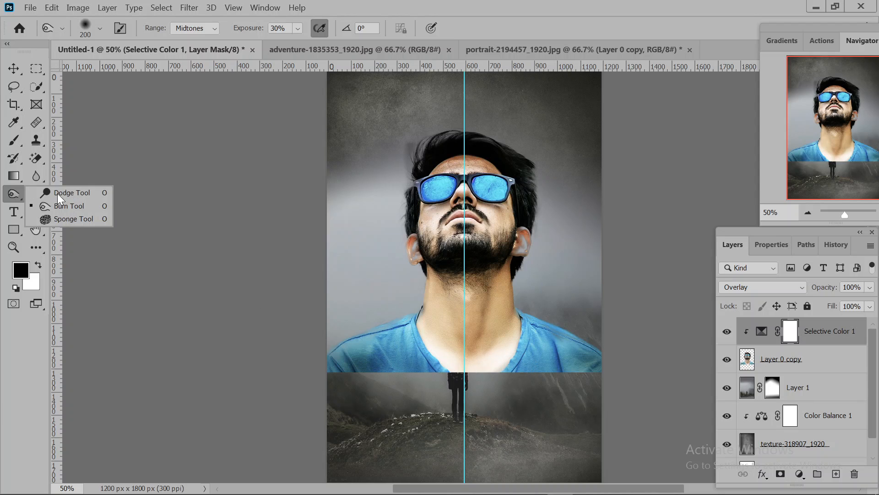
pyautogui.click(68, 206)
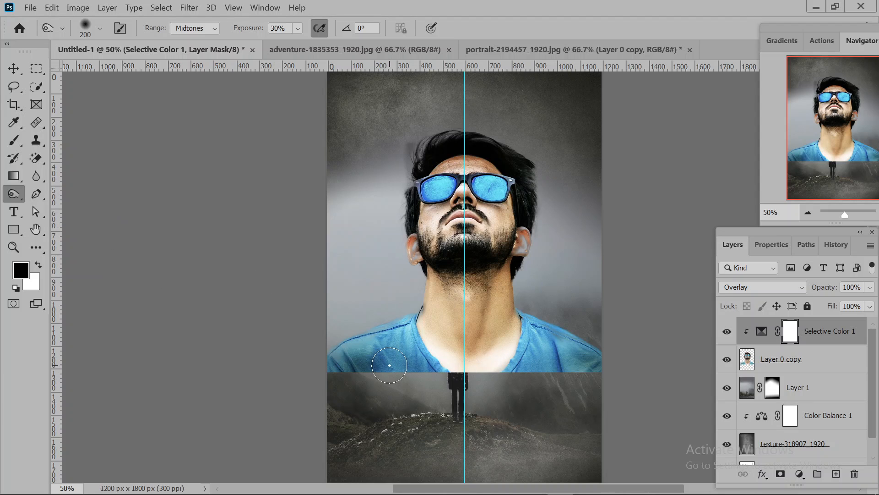
# Step: Try adding an empty layer in Overlay mode above Selective Color 1, and undo it
pyautogui.click(837, 473)
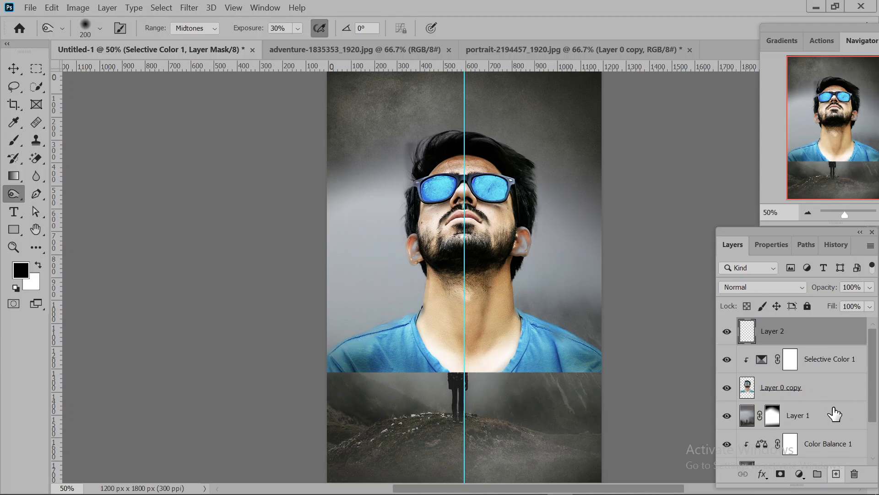
pyautogui.click(776, 288)
pyautogui.click(747, 312)
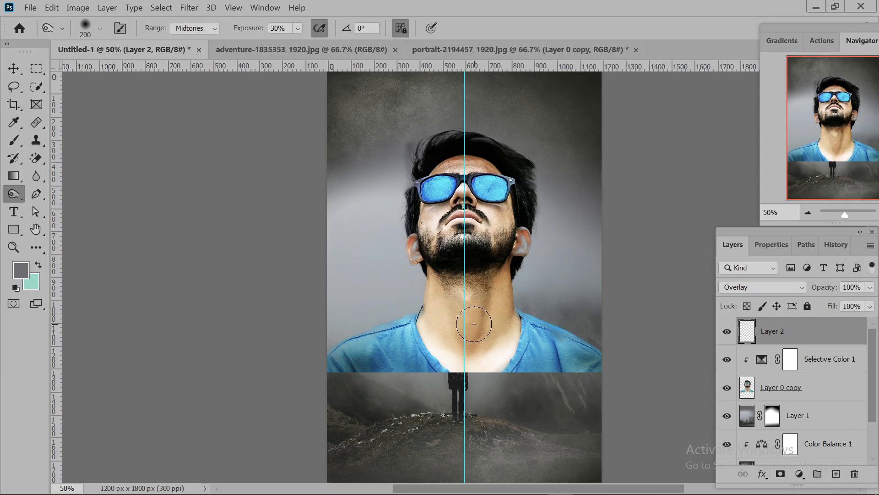
pyautogui.hotkey('ctrl', 'z')
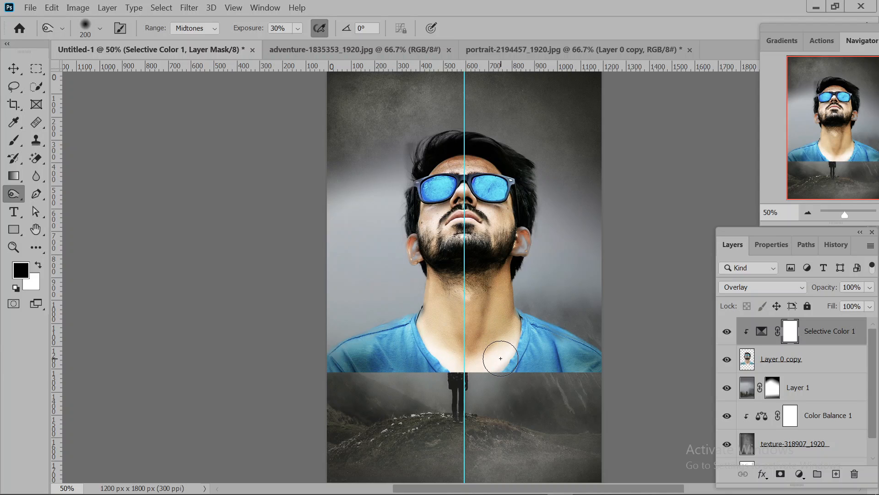
# Step: Switch to the Google Meet window in Chrome
pyautogui.click(816, 7)
pyautogui.click(587, 481)
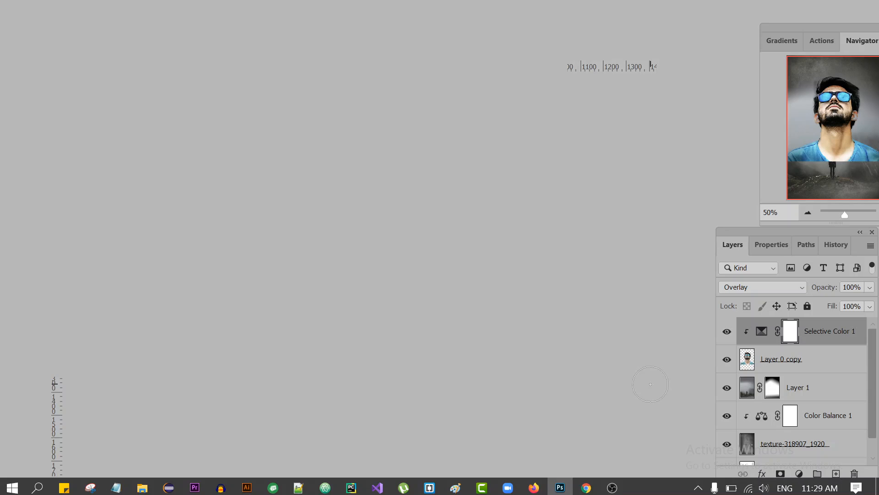
# Step: Hide the Background, the Color Balance 1 adjustment and the man's Layer 0 copy
pyautogui.scroll(-1, 745, 388)
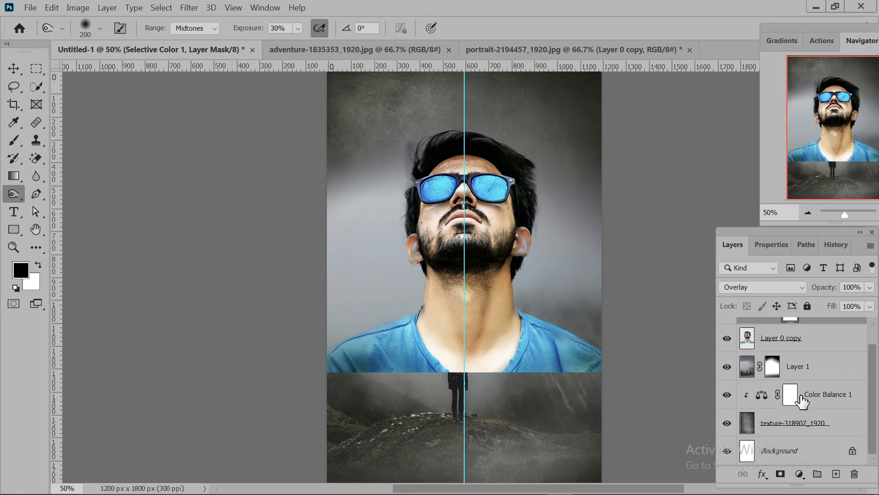
pyautogui.click(726, 450)
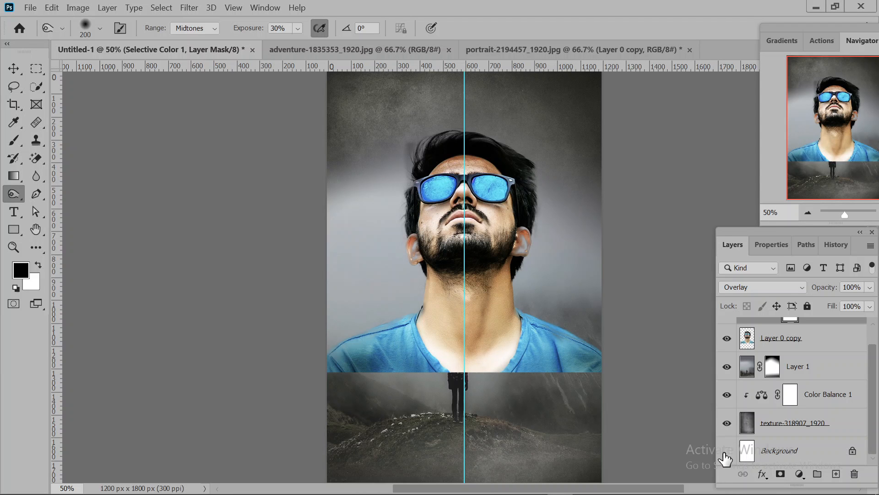
pyautogui.click(728, 395)
pyautogui.click(727, 338)
pyautogui.scroll(1, 778, 387)
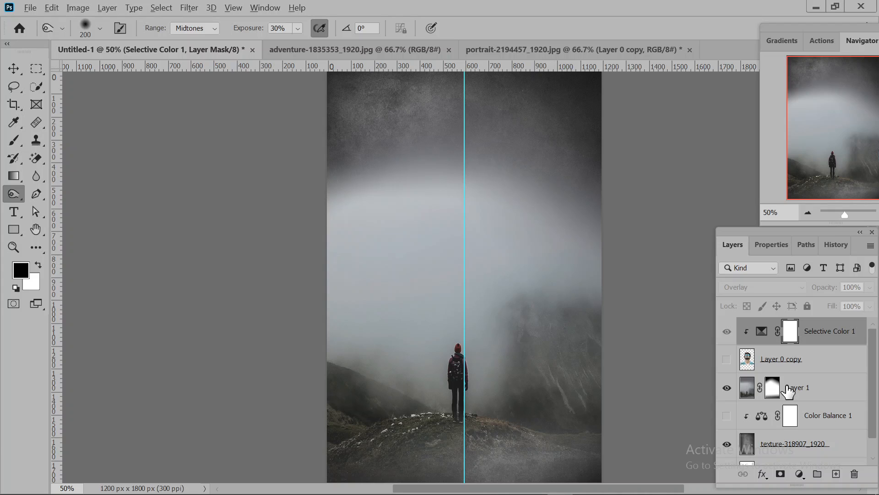
# Step: Stamp the visible landscape and texture layers into a new layer above Selective Color 1, and discard it
pyautogui.hotkey('alt', 'e')
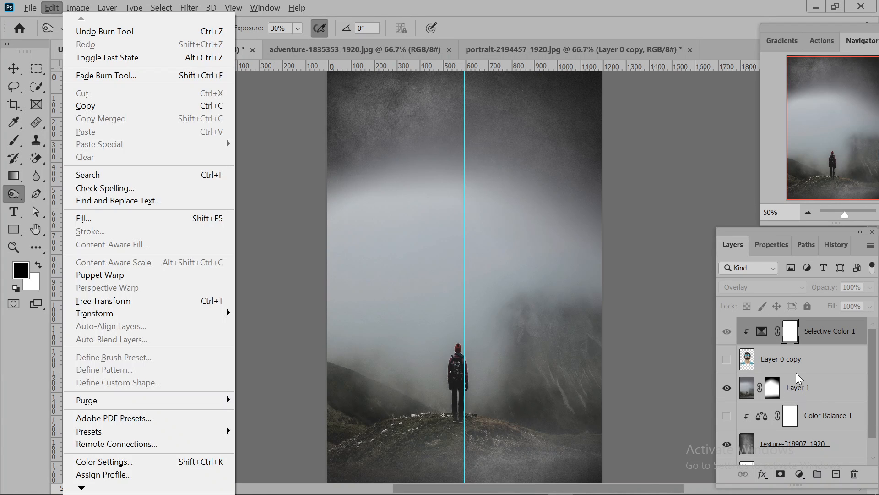
pyautogui.click(639, 261)
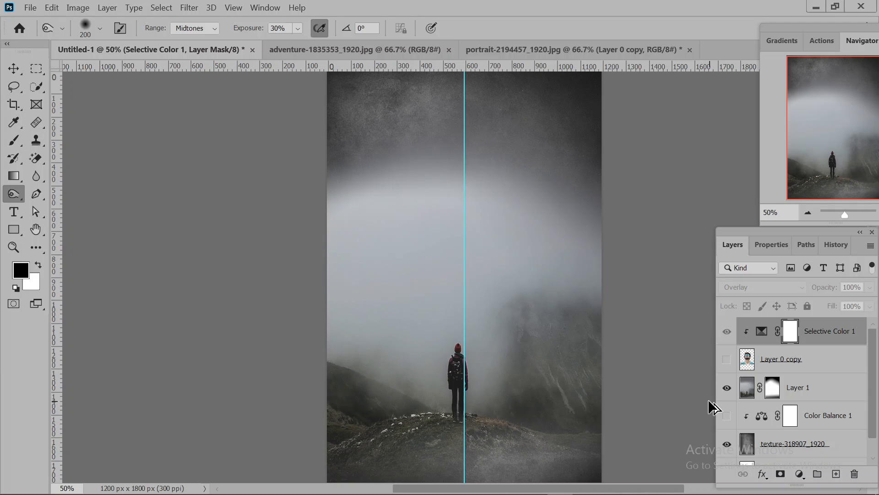
pyautogui.hotkey('ctrl', 'shift', 'alt', 'e')
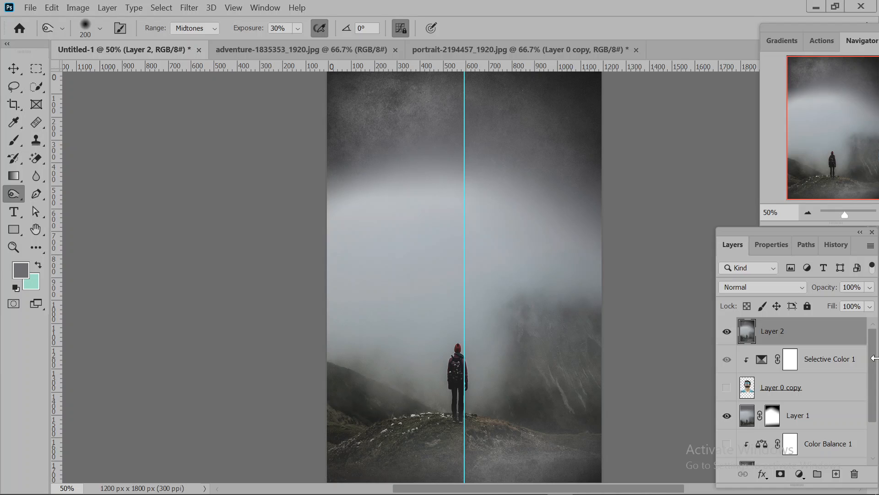
pyautogui.press('Delete')
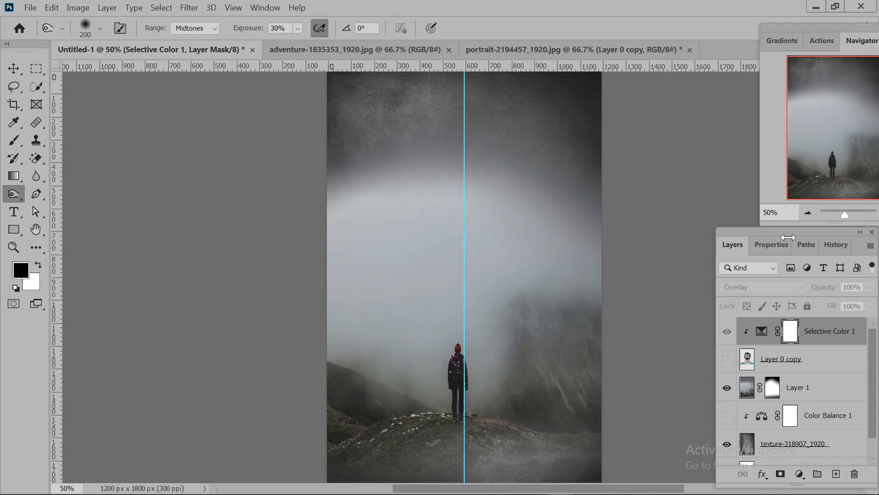
# Step: Bring the floating Layers and Navigator panels fully into view and hide the foggy-landscape Layer 1
pyautogui.moveTo(783, 231); pyautogui.dragTo(764, 231)
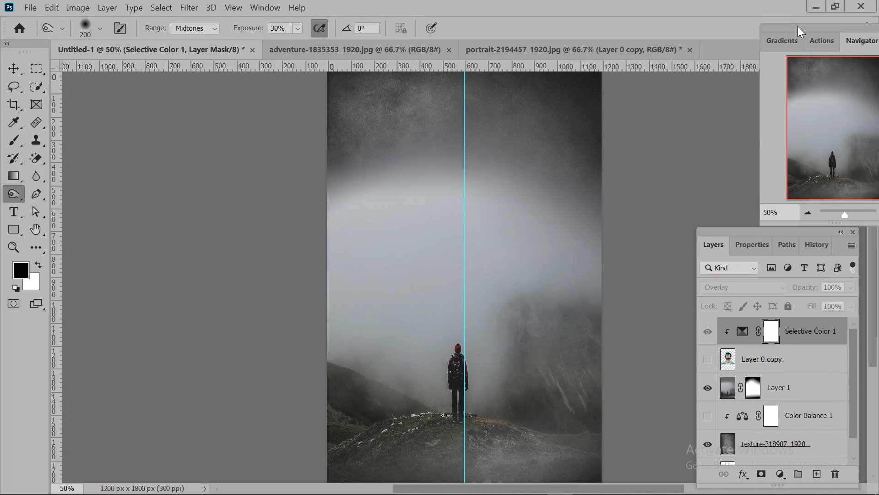
pyautogui.moveTo(797, 26); pyautogui.dragTo(715, 26)
pyautogui.scroll(-1, 788, 371)
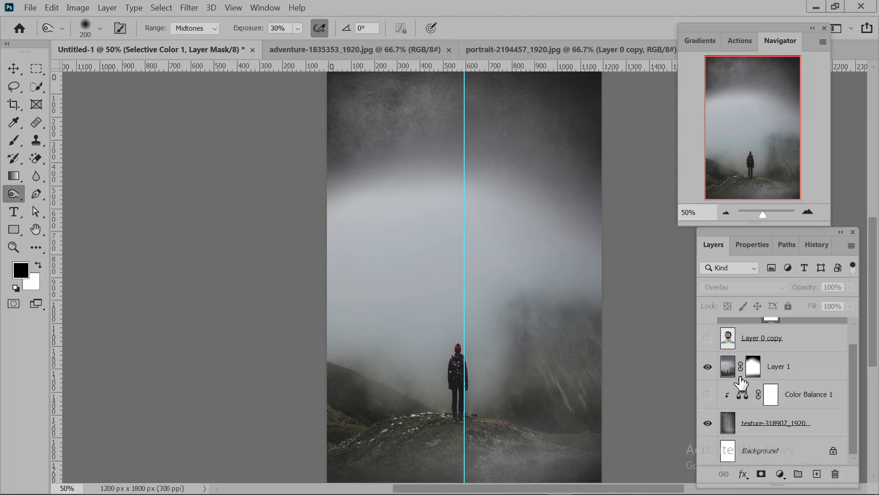
pyautogui.click(709, 367)
pyautogui.scroll(1, 761, 435)
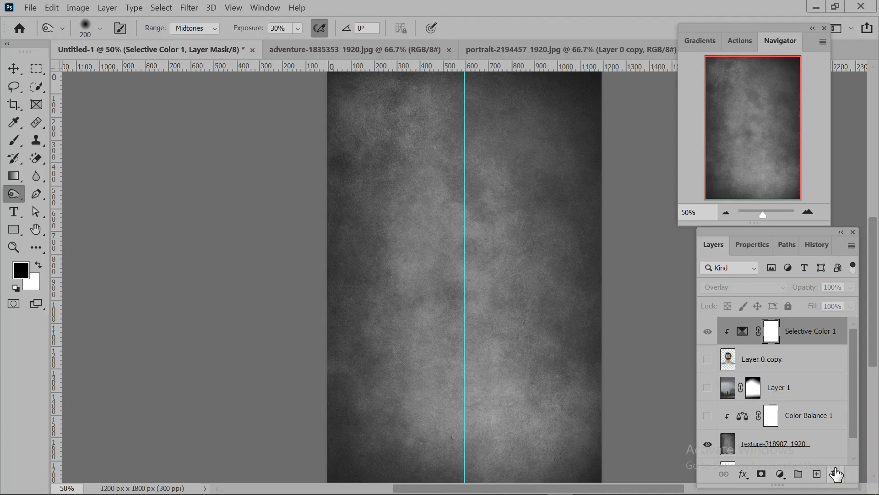
# Step: Stamp the visible texture into a new merged layer above Selective Color 1
pyautogui.hotkey('alt', 'e')
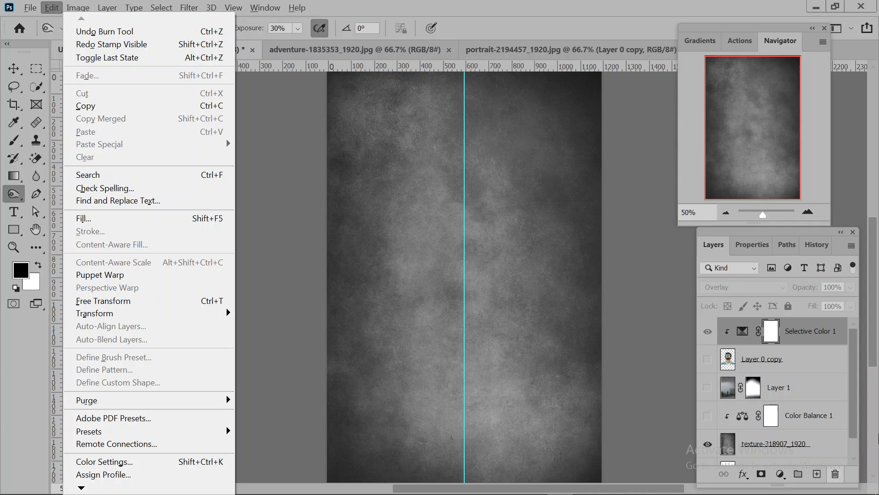
pyautogui.click(678, 342)
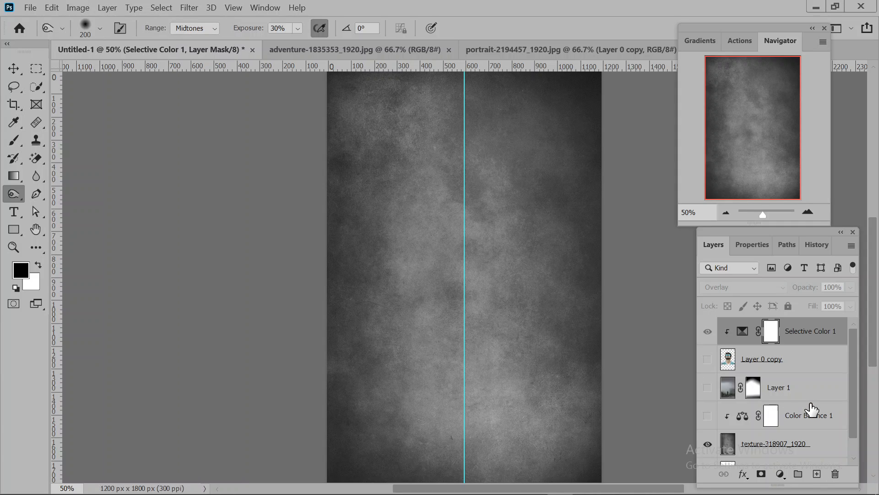
pyautogui.hotkey('alt', 'e')
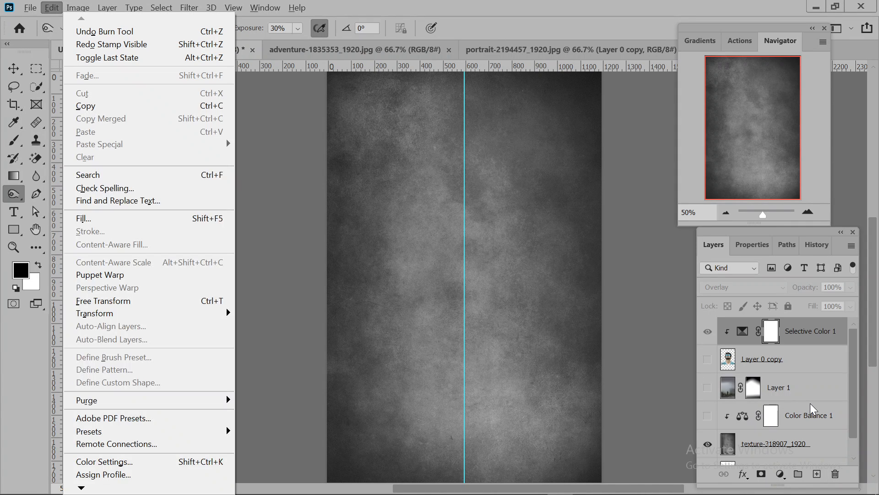
pyautogui.click(677, 273)
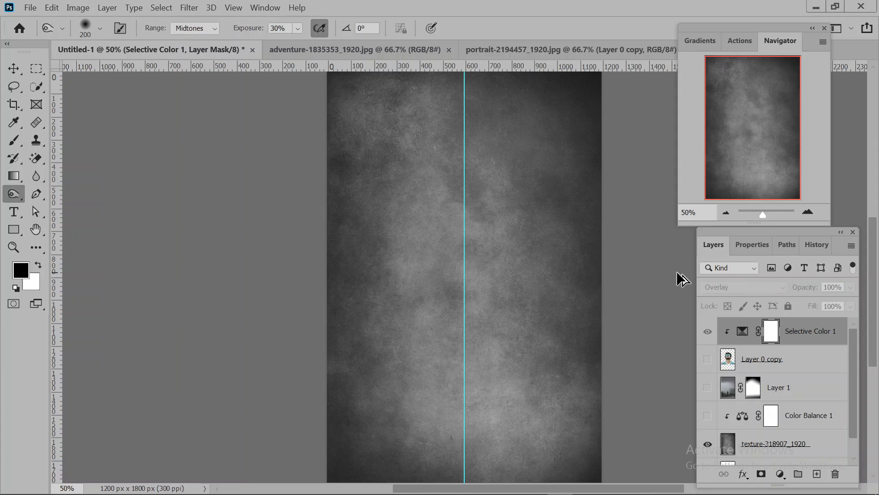
pyautogui.hotkey('ctrl', 'shift', 'alt', 'e')
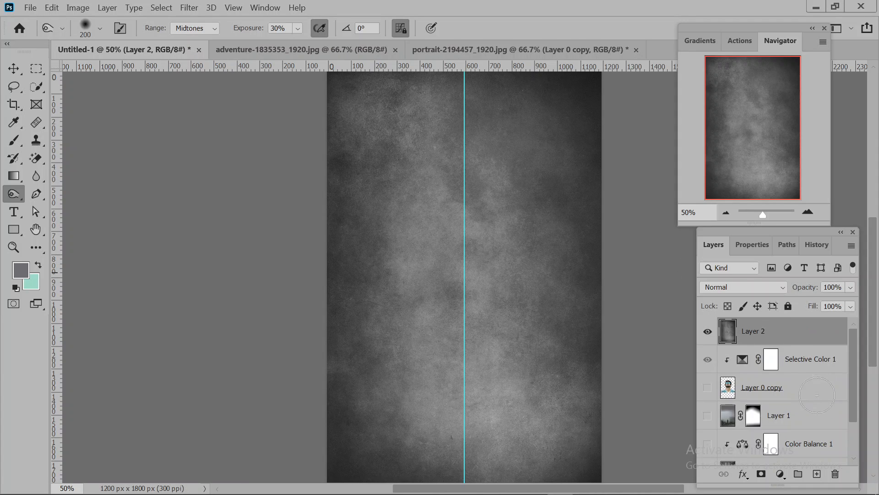
# Step: Undo the texture stamp and turn on the Color Balance 1 adjustment above the visible texture layer
pyautogui.scroll(-2, 799, 387)
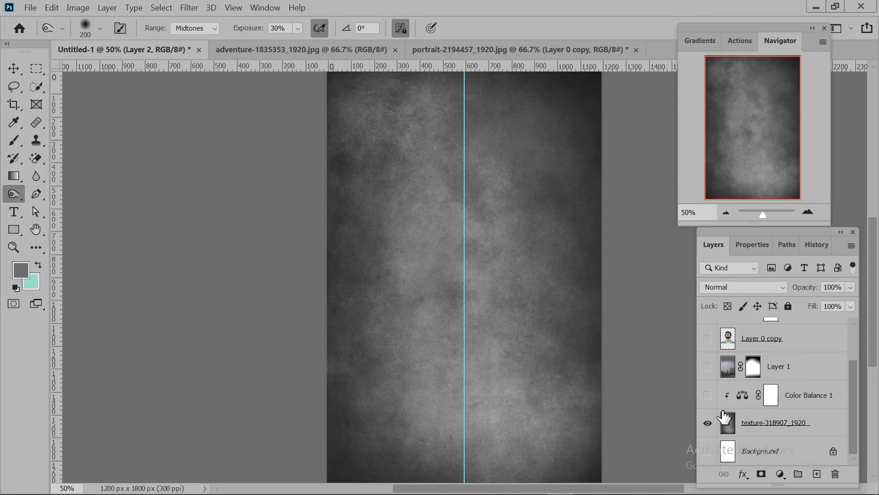
pyautogui.hotkey('ctrl', 'z')
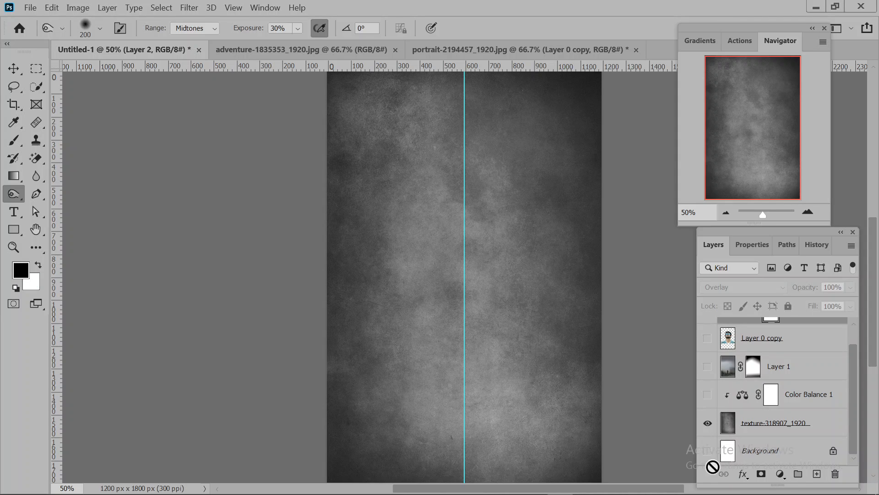
pyautogui.click(708, 423)
pyautogui.click(708, 394)
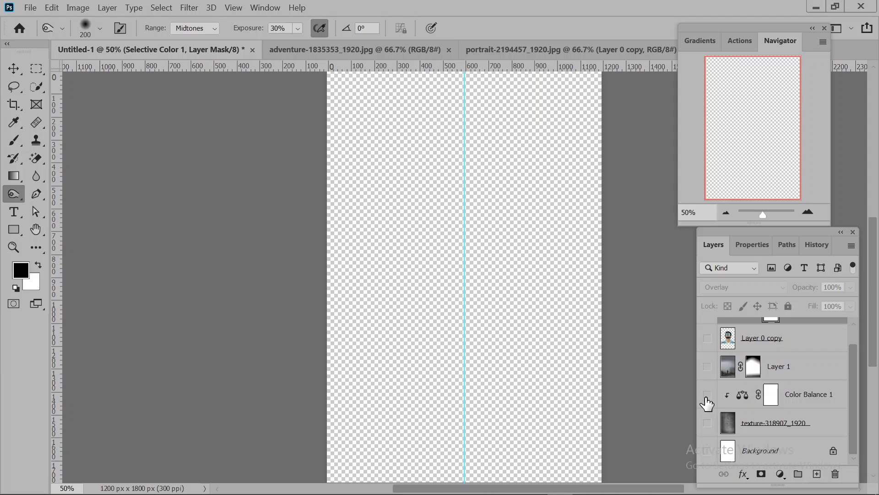
pyautogui.click(707, 423)
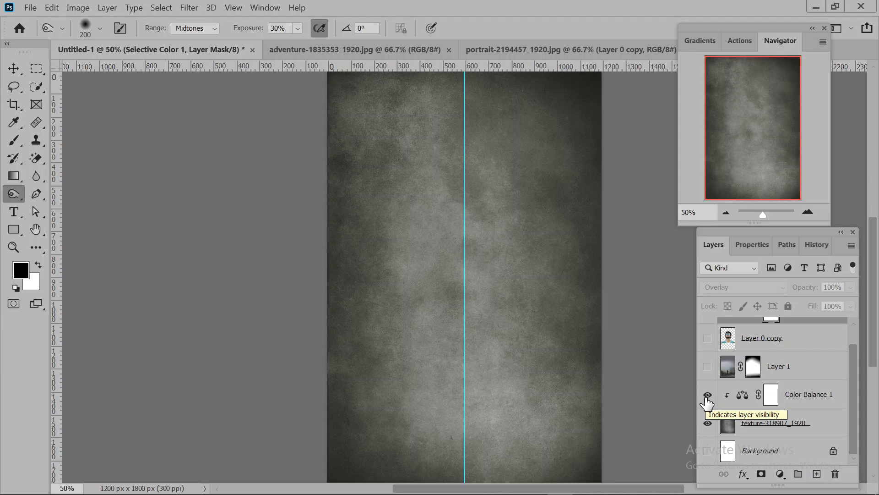
pyautogui.scroll(1, 707, 402)
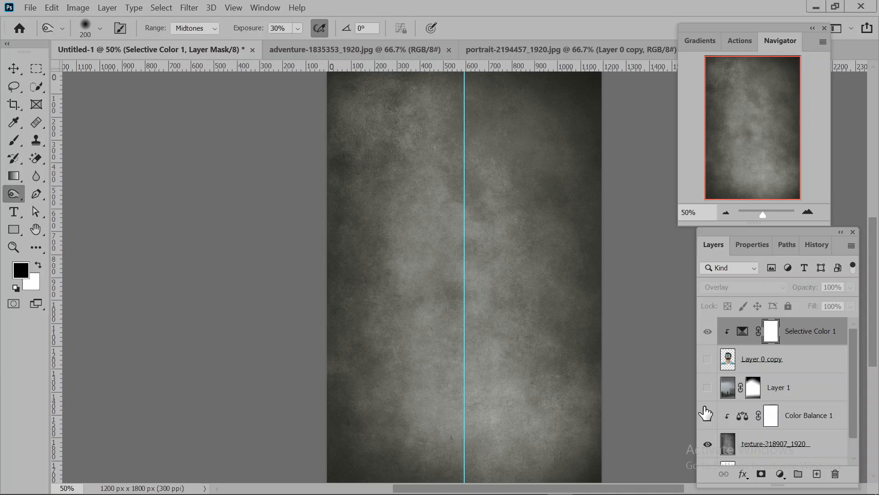
pyautogui.click(703, 414)
# Step: Switch to the Google Meet call in Chrome to check the shared presentation and chat, and return to Photoshop
pyautogui.click(820, 6)
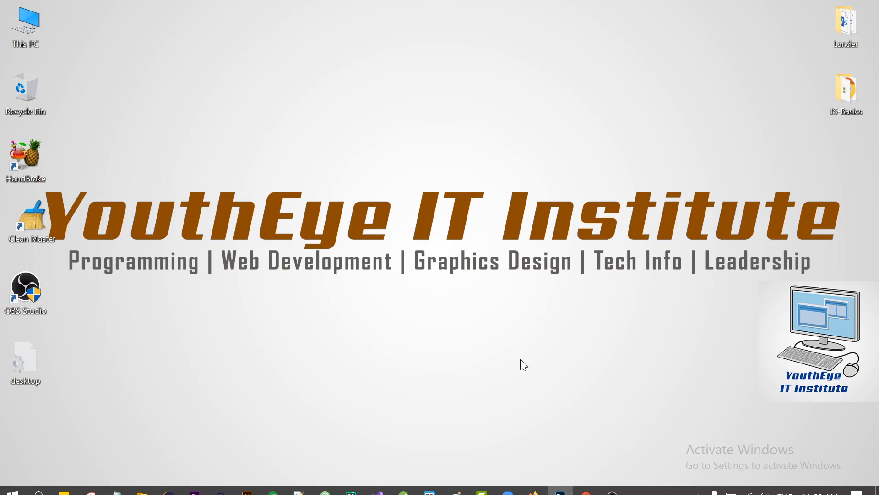
pyautogui.click(586, 484)
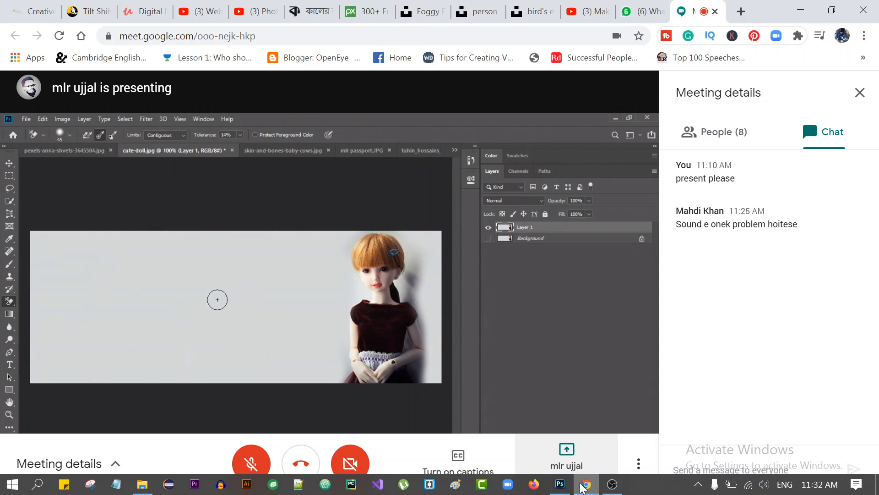
pyautogui.moveTo(614, 487)
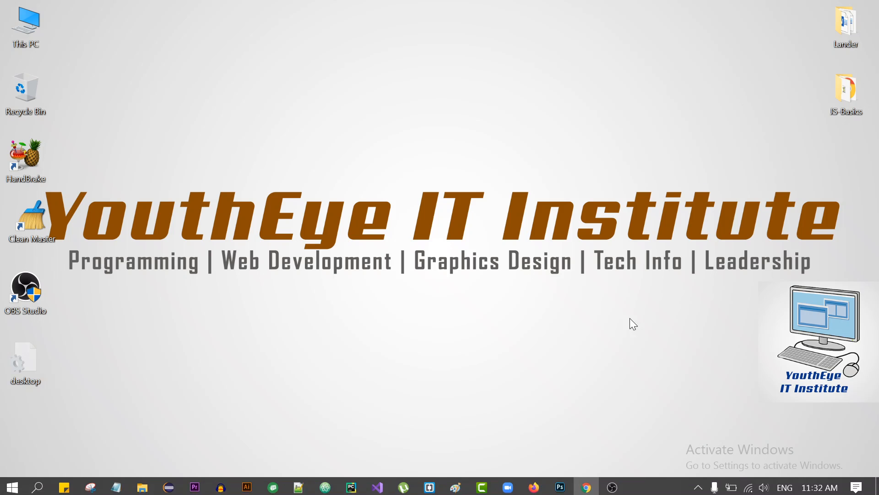
pyautogui.click(587, 488)
pyautogui.click(559, 486)
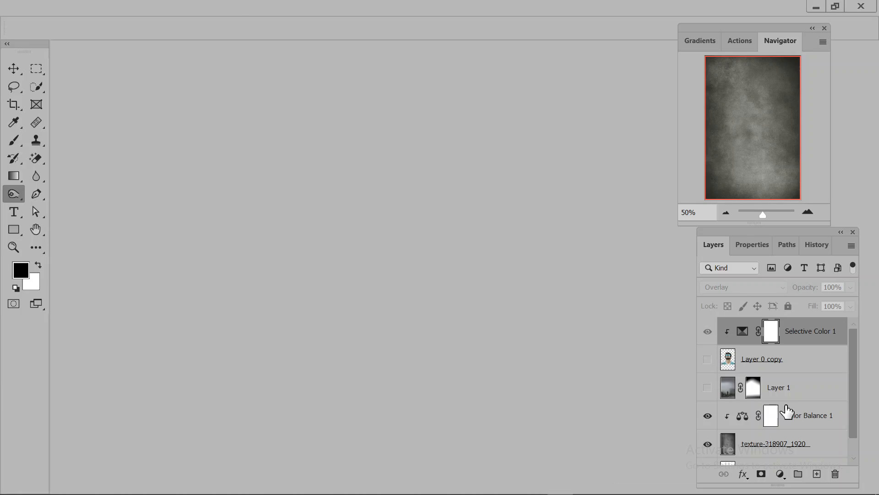
# Step: Show the foggy-landscape Layer 1 and the man's Layer 0 copy
pyautogui.scroll(-1, 783, 421)
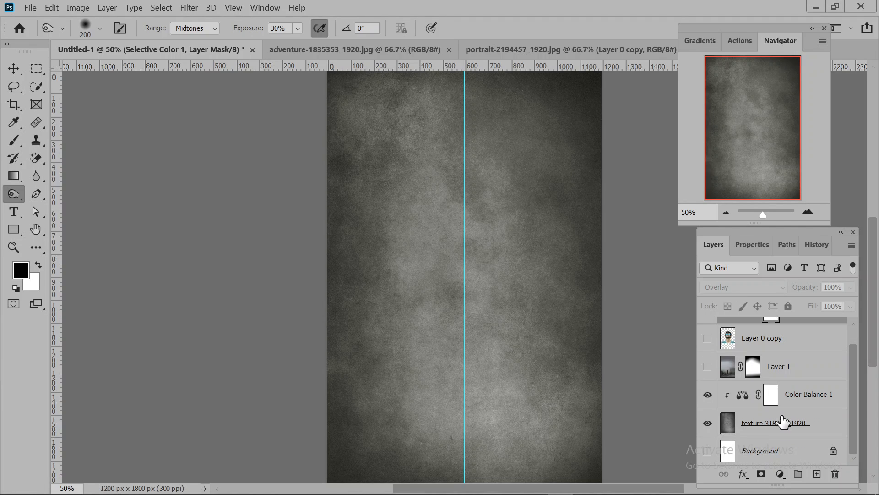
pyautogui.click(708, 366)
pyautogui.click(707, 338)
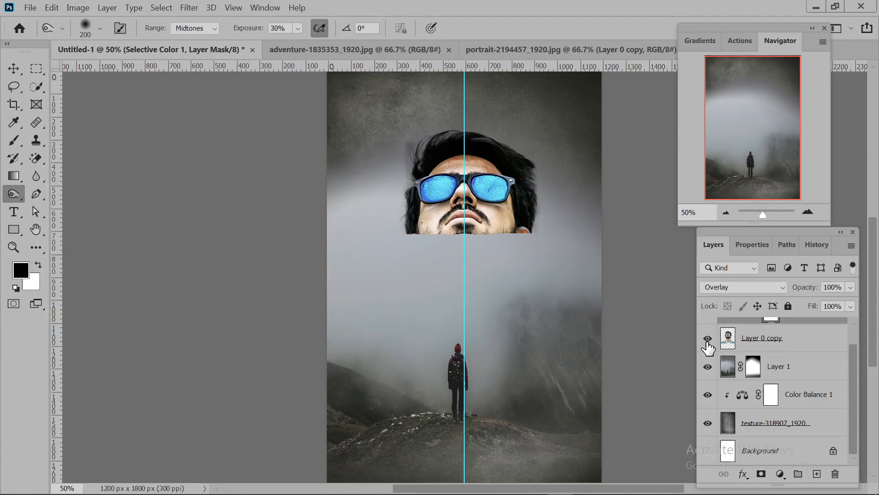
# Step: Isolate Layer 1 by hiding Selective Color 1, Layer 0 copy, Color Balance 1 and the texture layer
pyautogui.scroll(1, 710, 348)
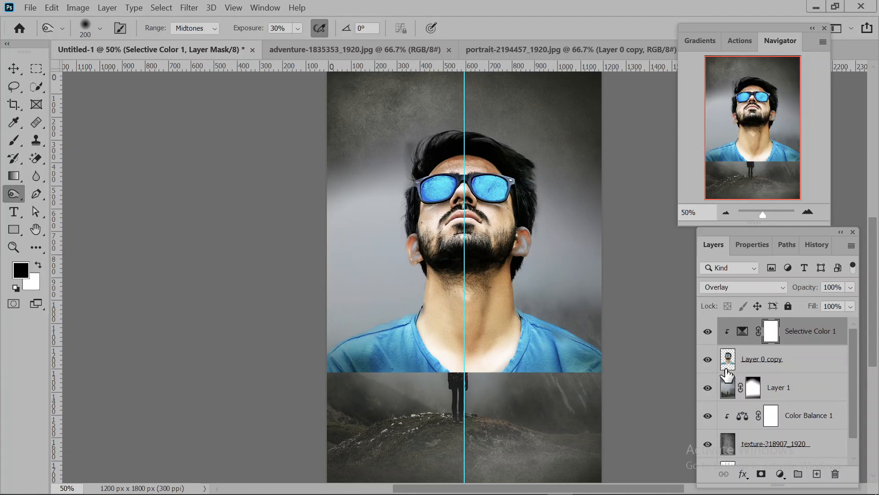
pyautogui.click(708, 331)
pyautogui.click(707, 359)
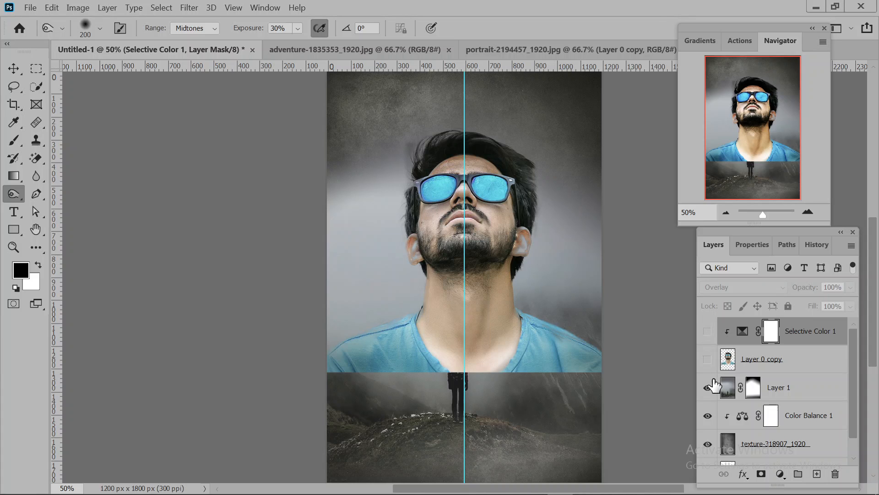
pyautogui.click(708, 416)
pyautogui.click(708, 443)
pyautogui.scroll(-1, 708, 456)
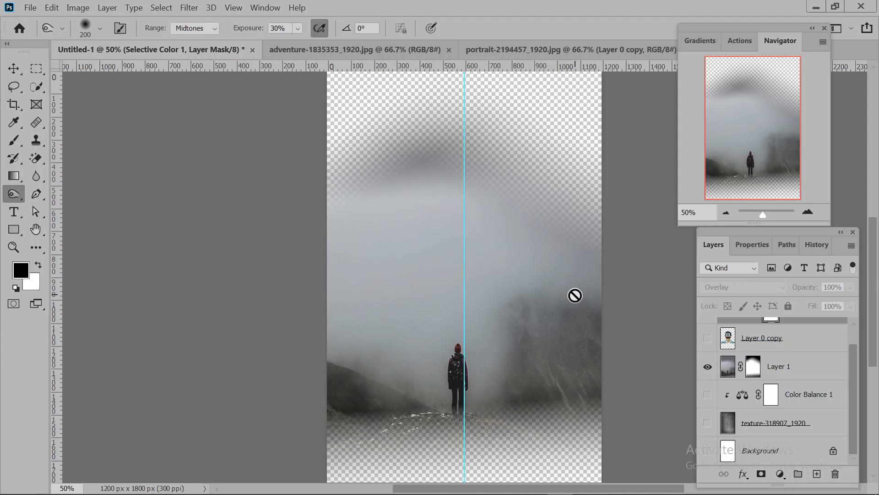
# Step: Target Layer 1's mask with the Gradient tool, try two long diagonal black-to-transparent gradients, and undo both
pyautogui.click(749, 370)
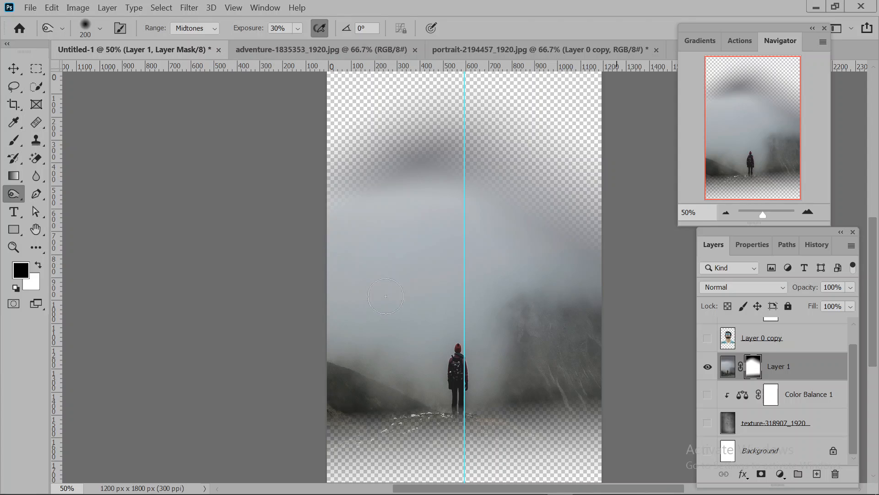
pyautogui.click(14, 176)
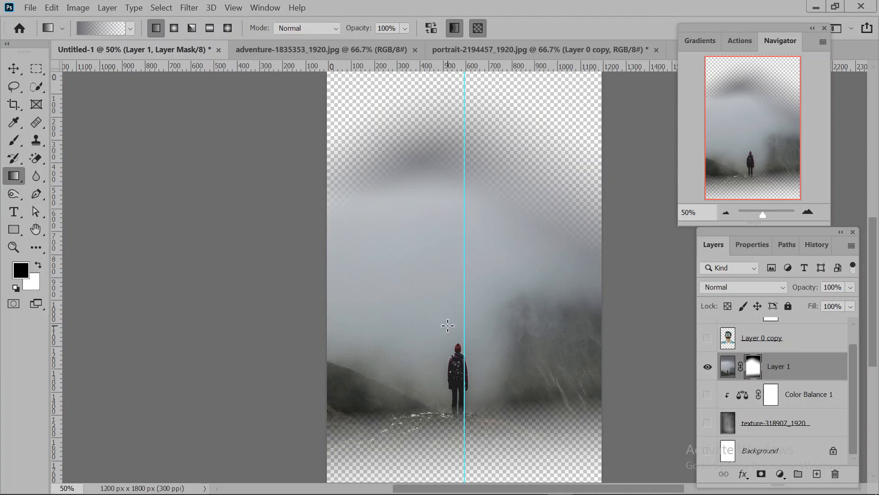
pyautogui.moveTo(430, 248); pyautogui.dragTo(556, 85)
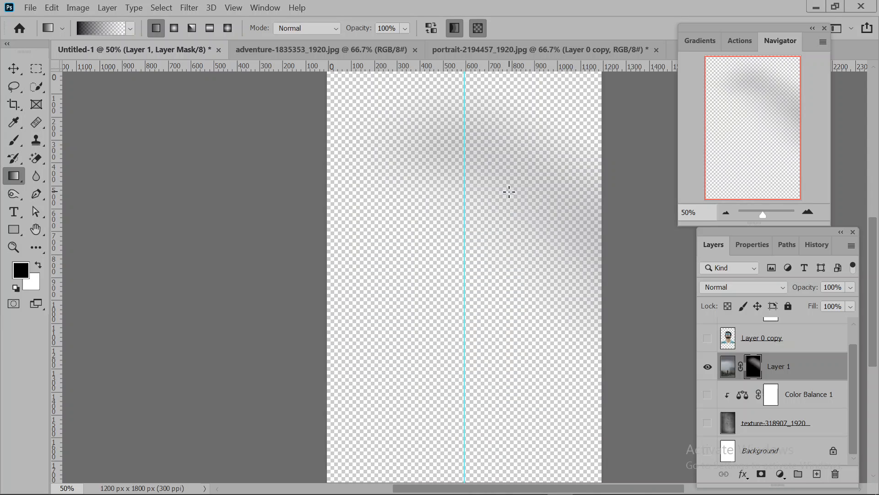
pyautogui.moveTo(468, 139); pyautogui.dragTo(396, 327)
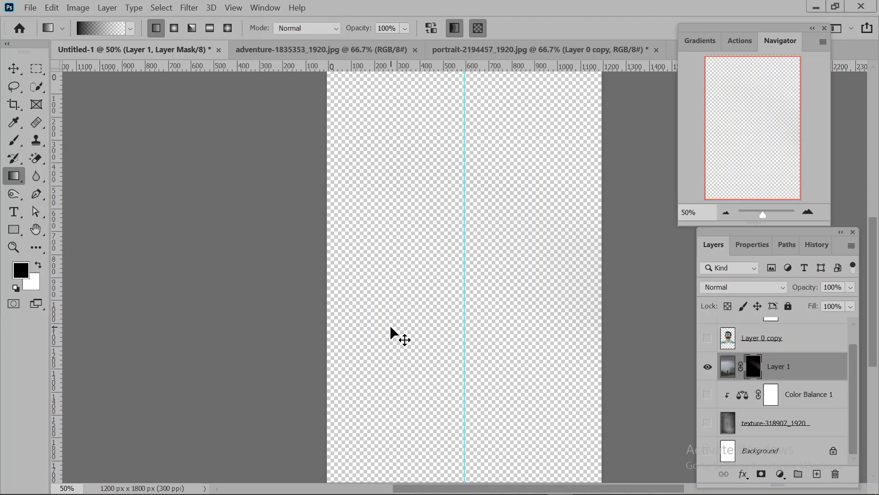
pyautogui.hotkey('ctrl', 'z')
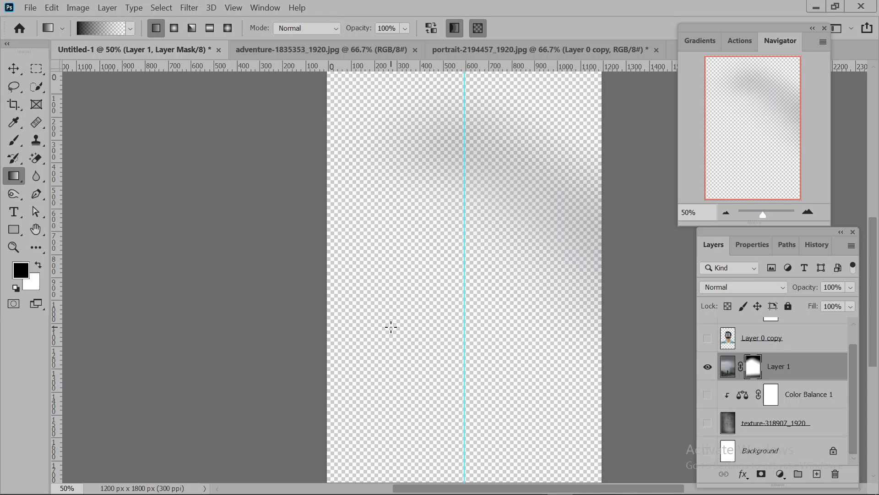
pyautogui.hotkey('ctrl', 'z')
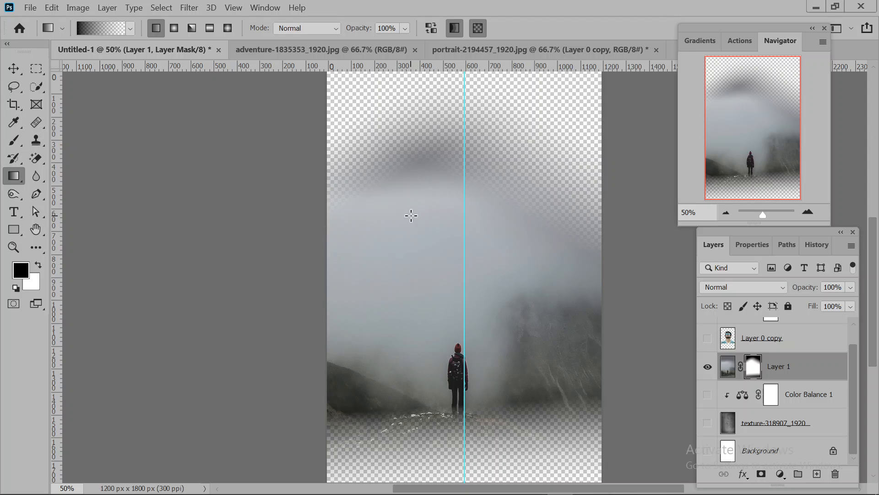
# Step: Try two shorter upward black-to-transparent gradients on Layer 1's mask, undoing each one
pyautogui.moveTo(411, 215); pyautogui.dragTo(471, 169)
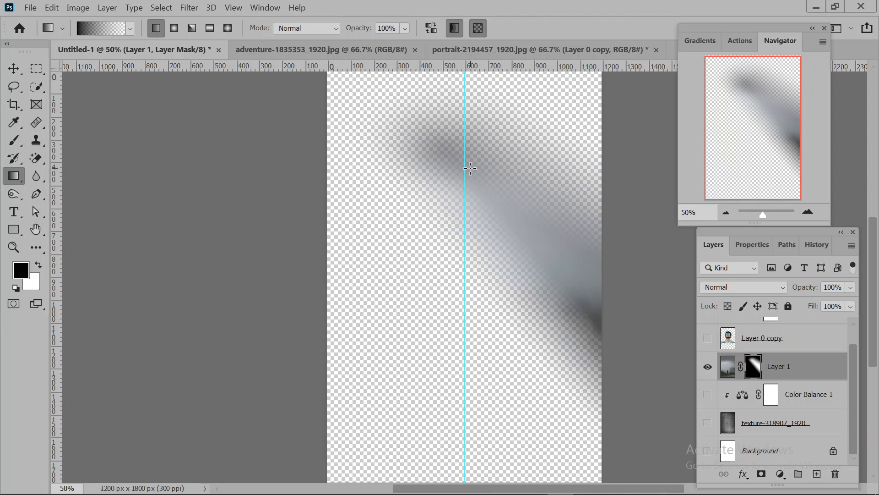
pyautogui.hotkey('ctrl', 'z')
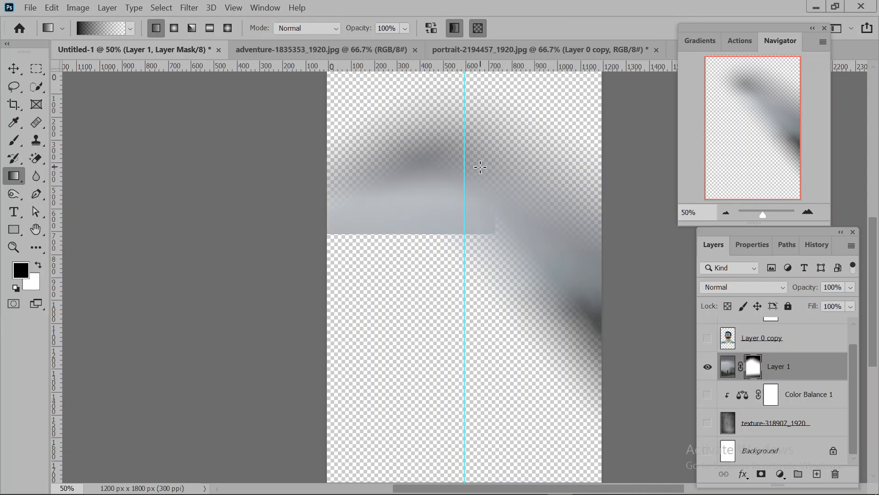
pyautogui.moveTo(460, 178); pyautogui.dragTo(467, 135)
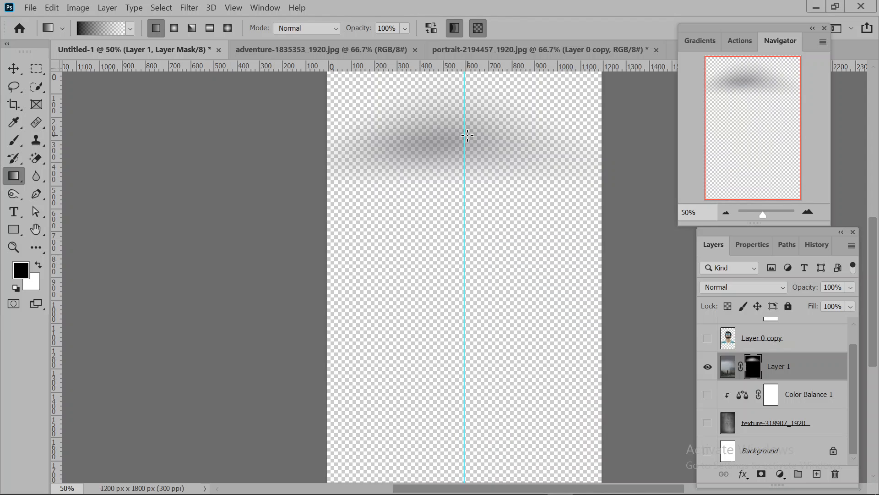
pyautogui.hotkey('ctrl', 'z')
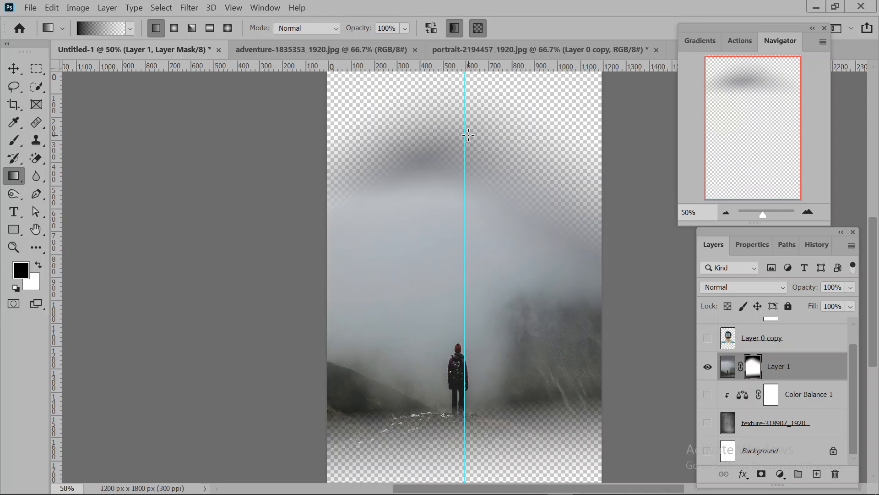
# Step: Fade out the upper fog with a downward black-to-transparent gradient on Layer 1's mask, and move the layer slightly down
pyautogui.moveTo(463, 133); pyautogui.dragTo(425, 247)
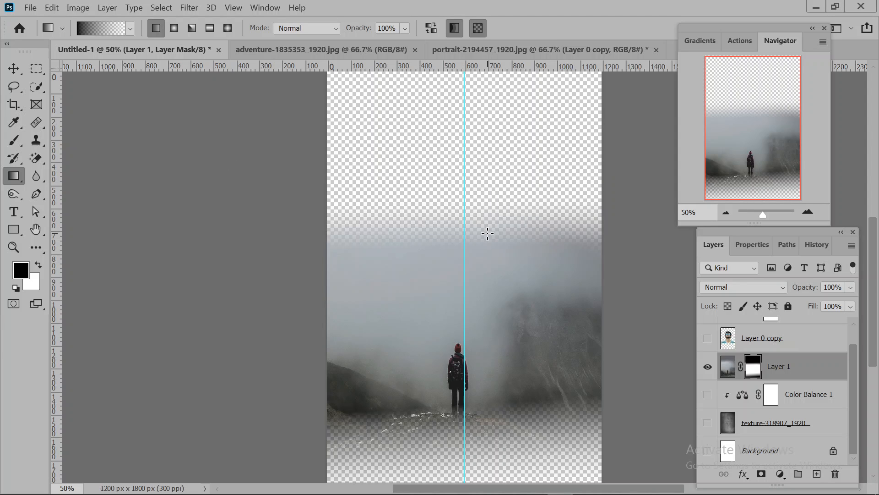
pyautogui.press('v')
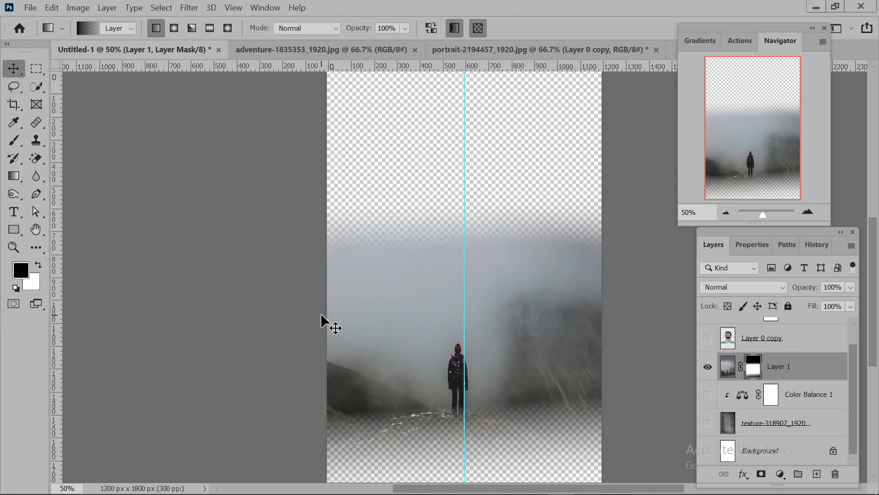
pyautogui.moveTo(400, 312); pyautogui.dragTo(399, 326)
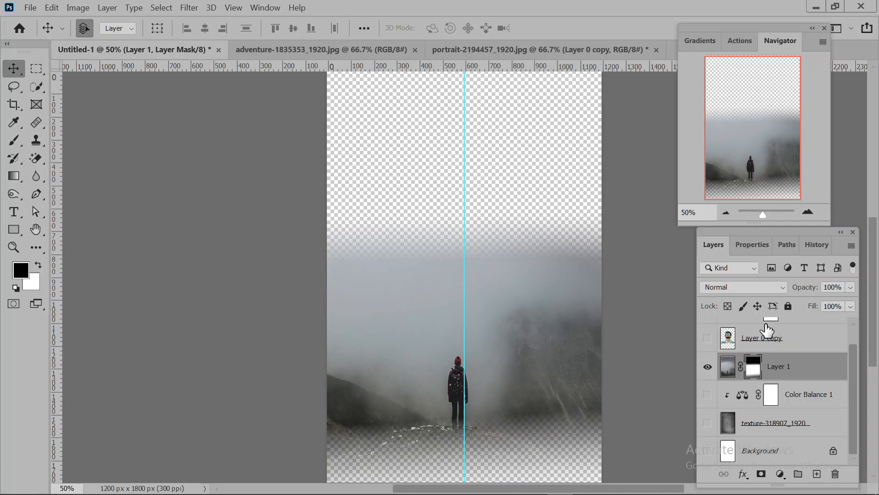
# Step: Turn on Selective Color 1 and briefly show the man's Layer 0 copy before hiding it again
pyautogui.scroll(1, 738, 403)
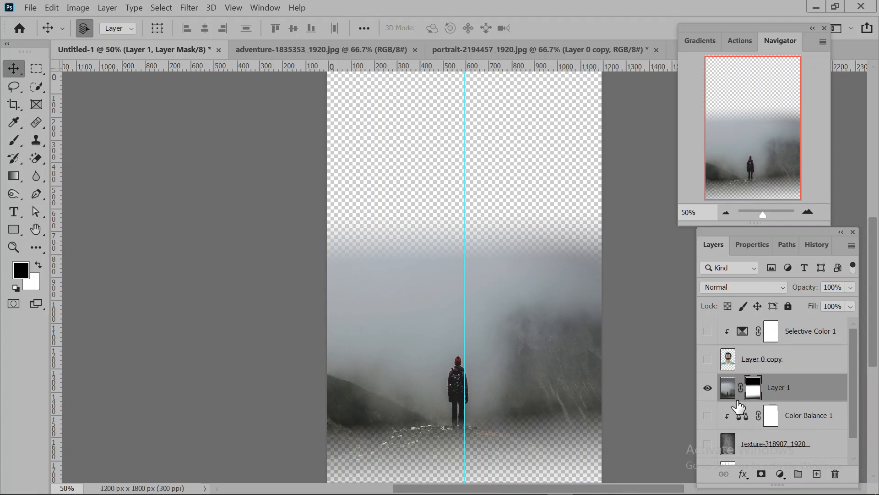
pyautogui.click(708, 331)
pyautogui.click(708, 359)
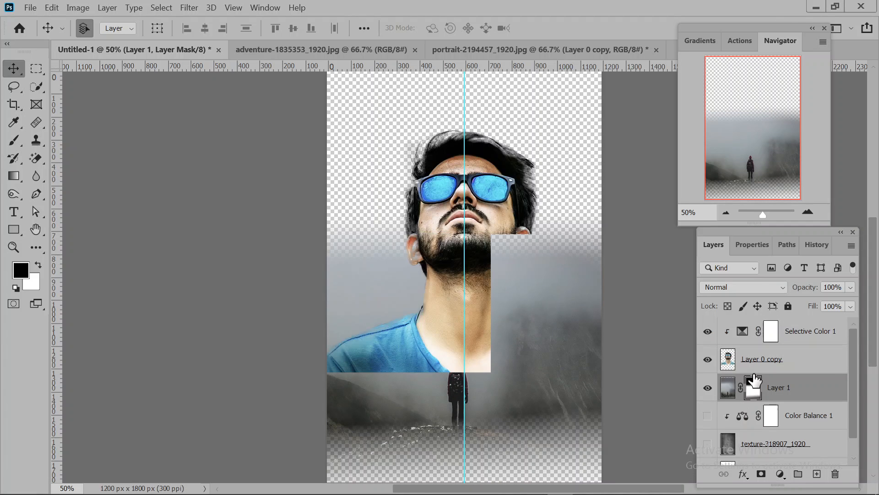
pyautogui.click(708, 360)
pyautogui.scroll(-1, 723, 393)
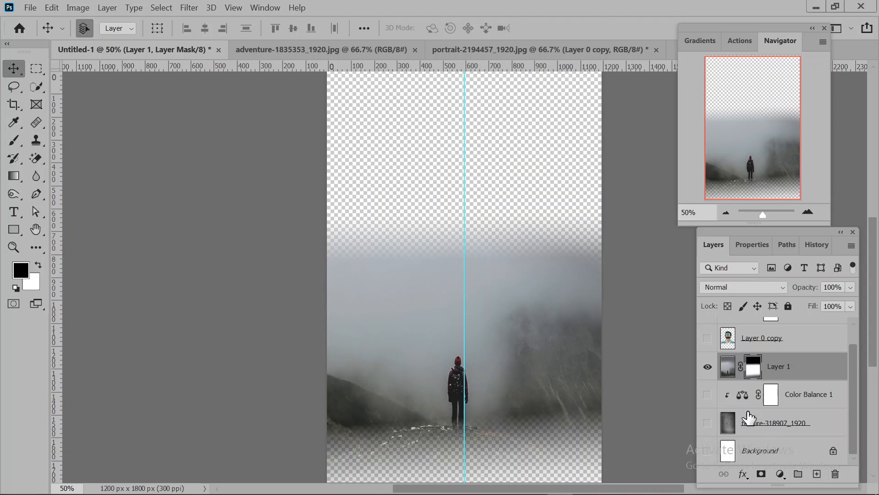
# Step: Turn on Color Balance 1 and preview the texture behind the fog, leaving the texture layer hidden
pyautogui.click(708, 394)
pyautogui.click(708, 423)
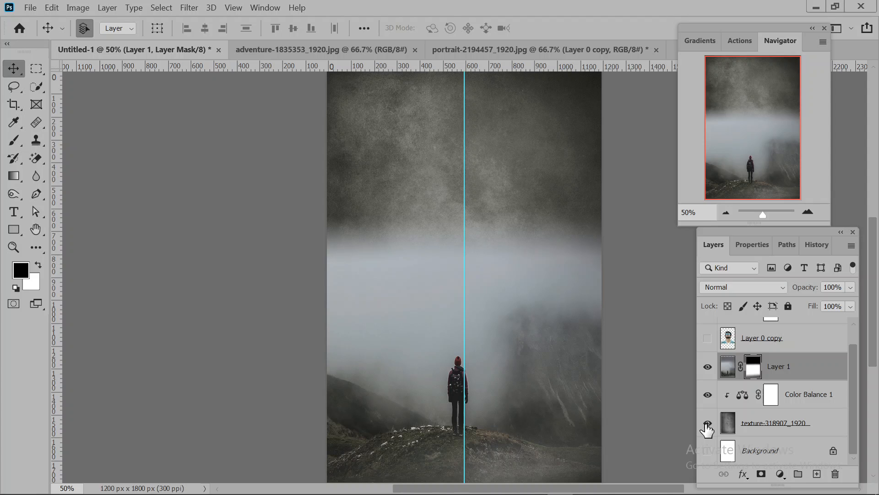
pyautogui.click(707, 423)
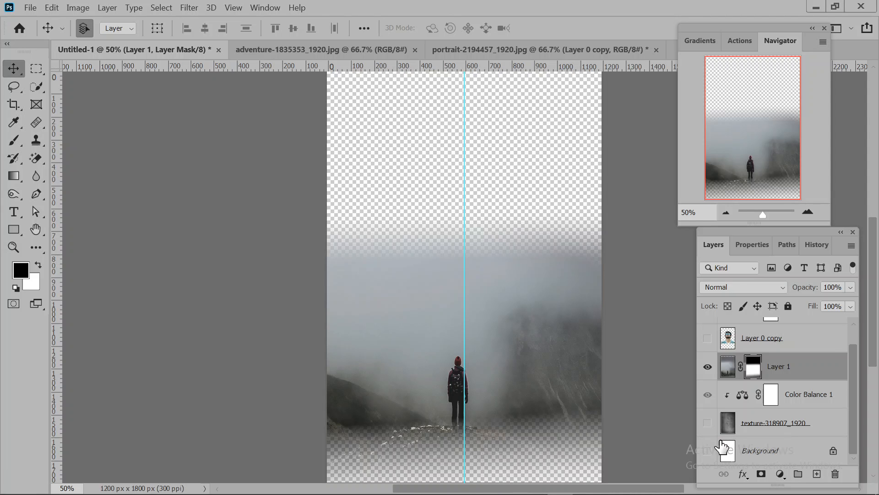
pyautogui.scroll(1, 723, 448)
pyautogui.scroll(-1, 723, 447)
pyautogui.scroll(1, 780, 437)
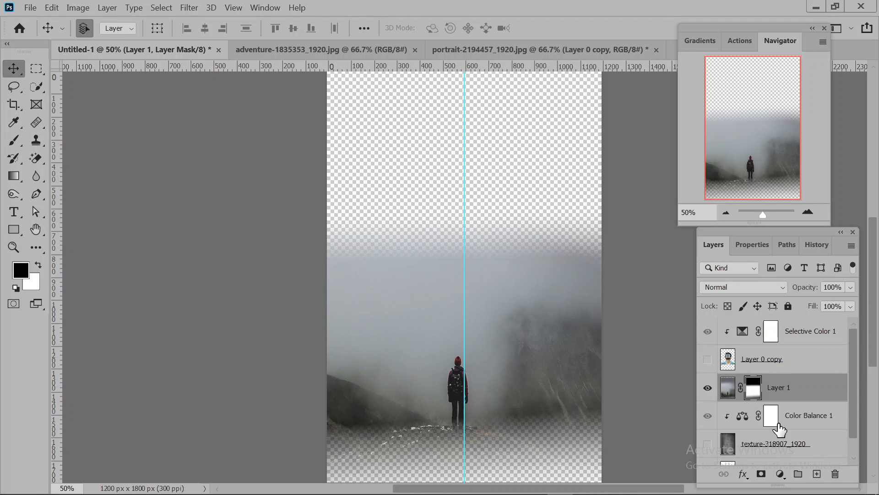
# Step: Stamp the visible foggy landscape into a new merged layer above Selective Color 1
pyautogui.click(805, 341)
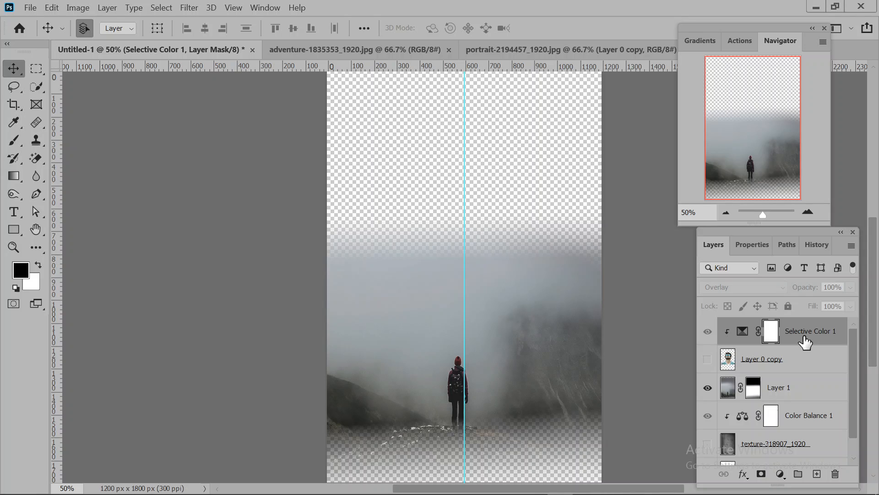
pyautogui.press('ctrl')
pyautogui.hotkey('ctrl', 'shift', 'alt', 'e')
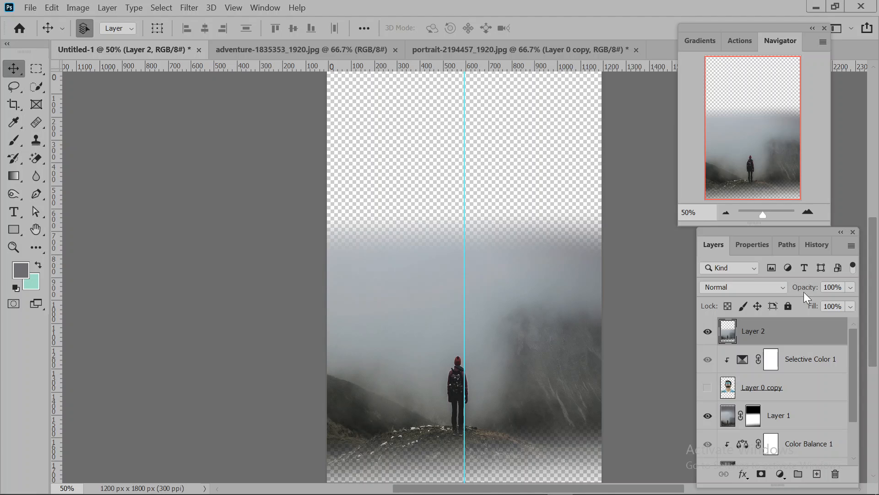
# Step: Make all hidden layers visible again, including Layer 0 copy, Color Balance 1, the texture layer and Background
pyautogui.click(708, 388)
pyautogui.scroll(-3, 718, 465)
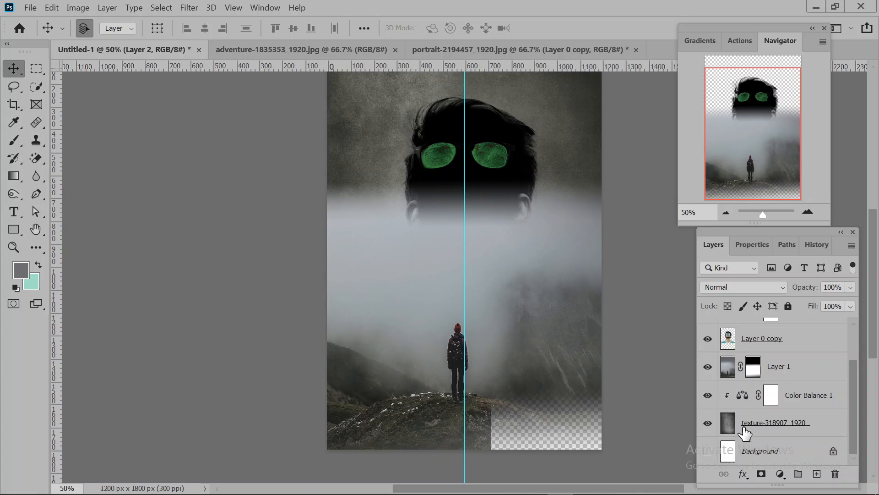
pyautogui.click(707, 451)
pyautogui.scroll(2, 759, 423)
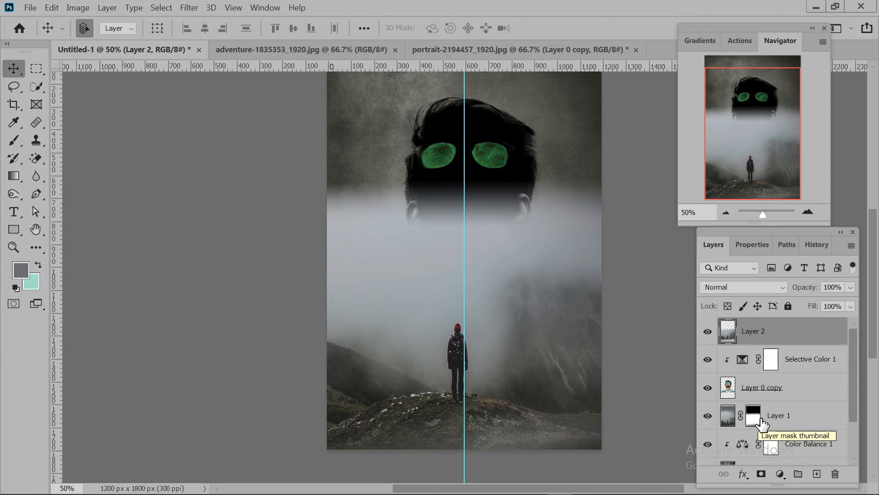
# Step: Create a clipping mask from Layer 2 and move Layer 0 copy above Selective Color 1, directly beneath Layer 2
pyautogui.rightClick(756, 331)
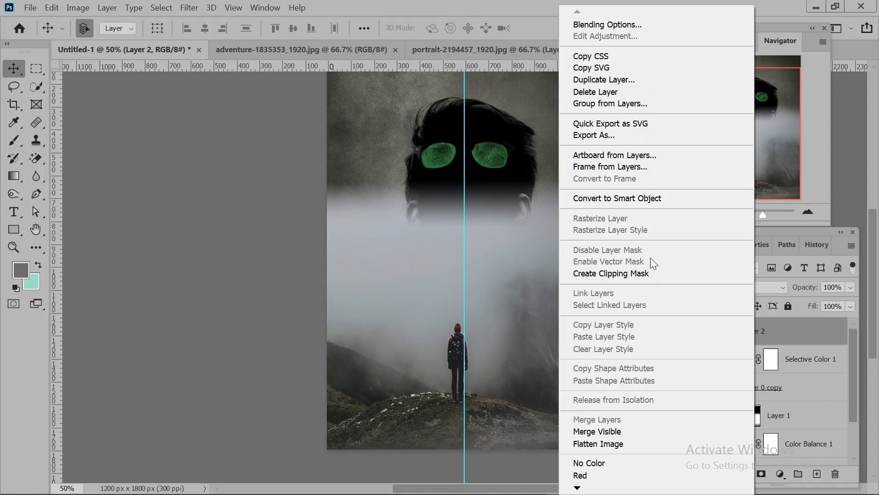
pyautogui.click(625, 274)
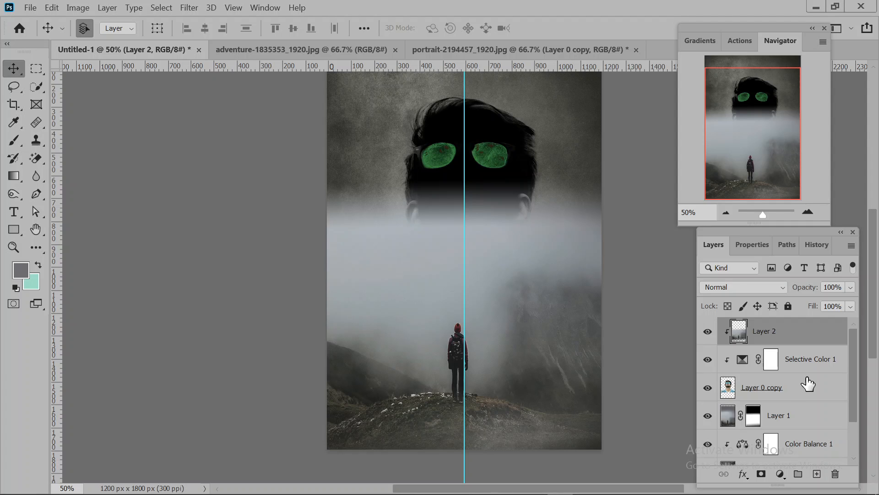
pyautogui.moveTo(809, 383); pyautogui.dragTo(801, 368)
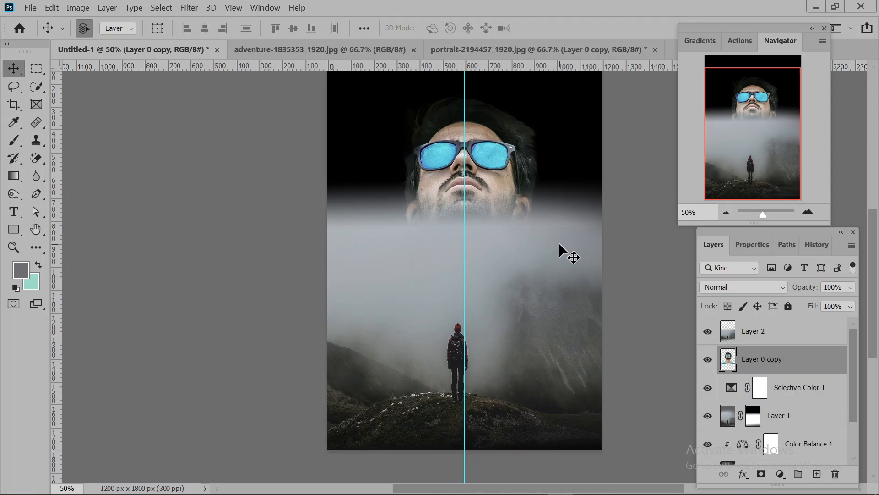
# Step: Move the man's cutout up to the canvas's upper edge and shift the merged foggy landscape down to reveal his shoulders
pyautogui.scroll(5, 563, 243)
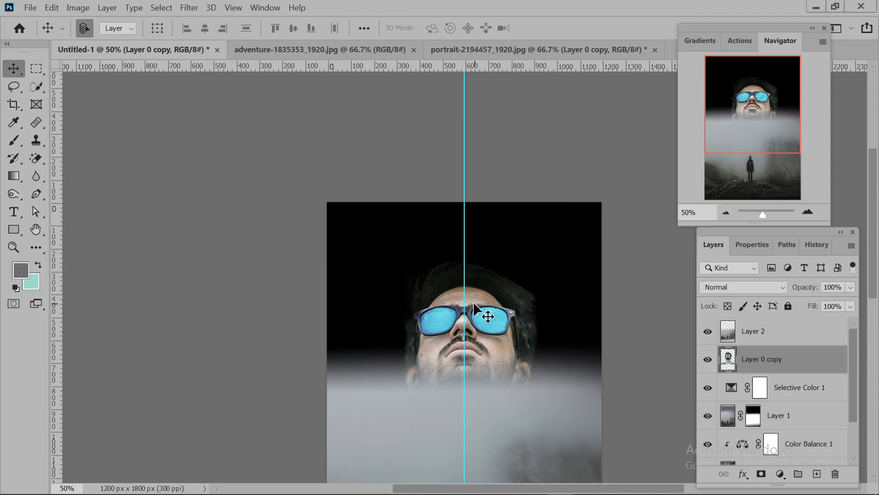
pyautogui.moveTo(474, 304); pyautogui.dragTo(464, 228)
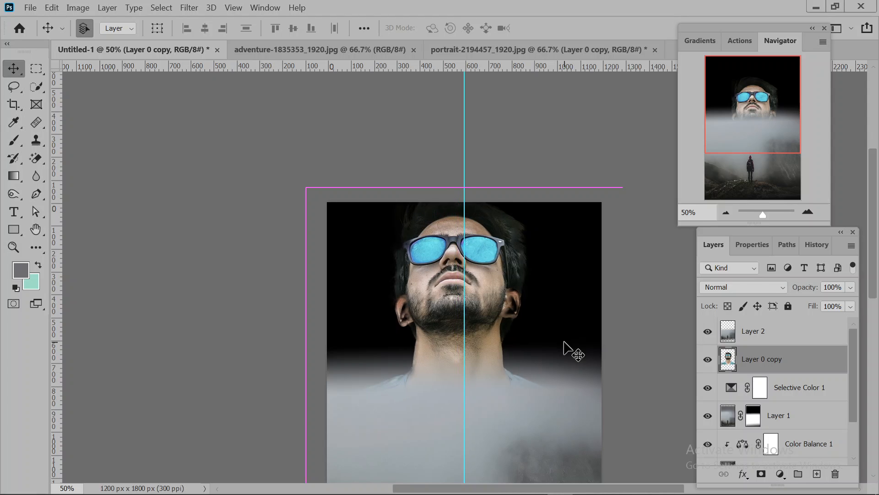
pyautogui.scroll(-3, 569, 353)
pyautogui.scroll(-1, 575, 355)
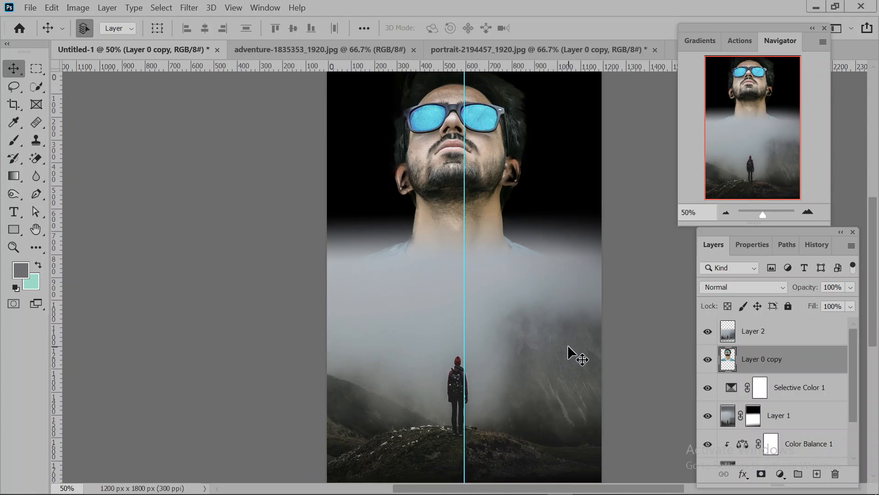
pyautogui.click(727, 417)
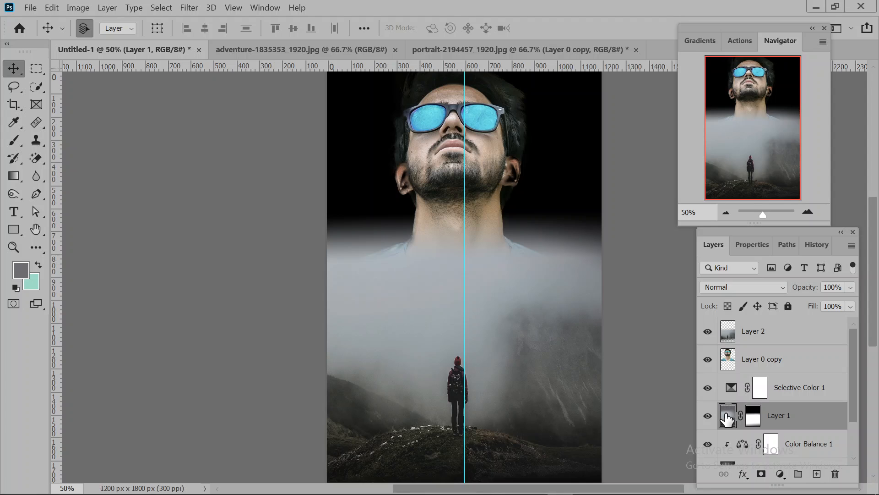
pyautogui.moveTo(433, 300); pyautogui.dragTo(450, 312)
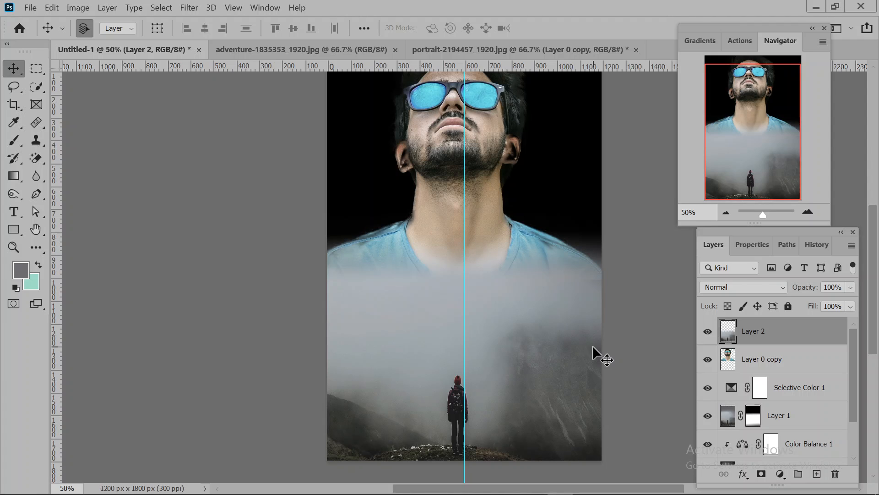
# Step: Select Layer 1's mask and hide every other layer so only the foggy landscape on Layer 1 shows
pyautogui.click(726, 417)
pyautogui.click(753, 415)
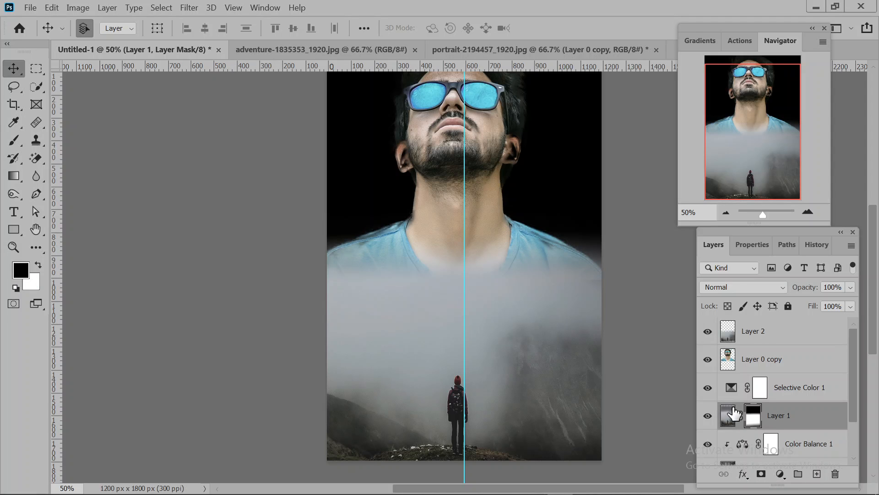
pyautogui.moveTo(708, 387); pyautogui.dragTo(711, 335)
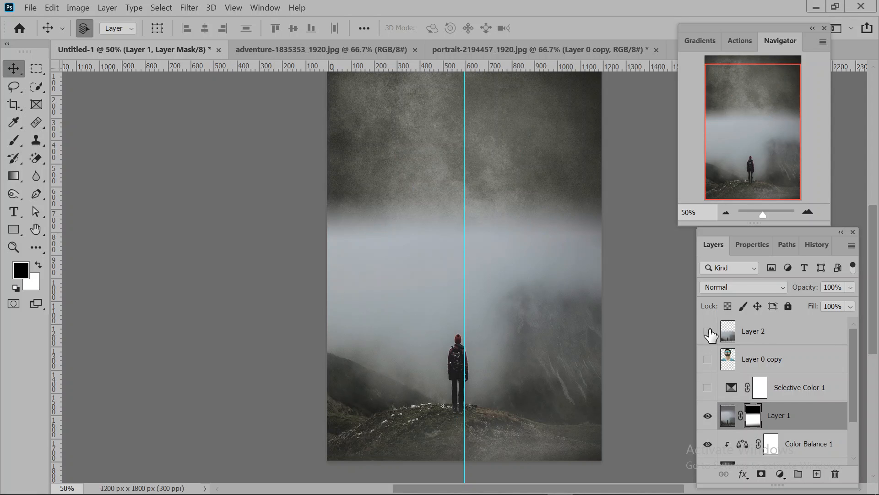
pyautogui.scroll(-2, 742, 412)
pyautogui.click(708, 395)
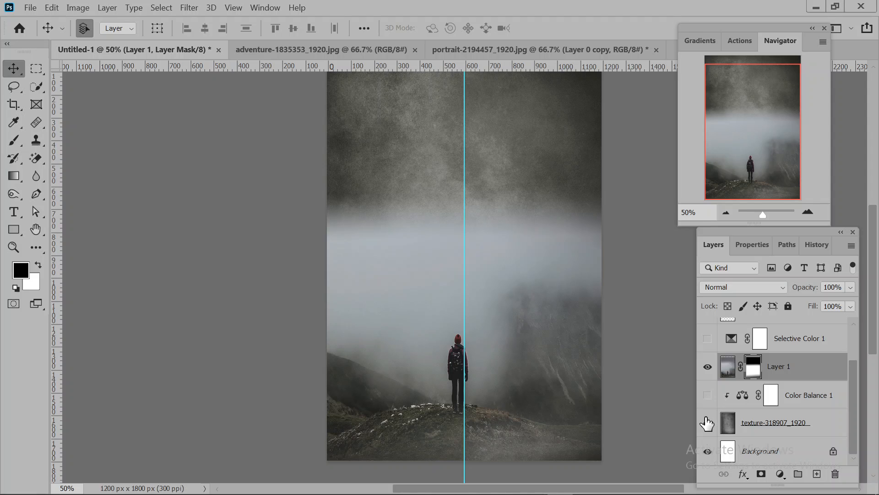
pyautogui.moveTo(707, 421); pyautogui.dragTo(714, 453)
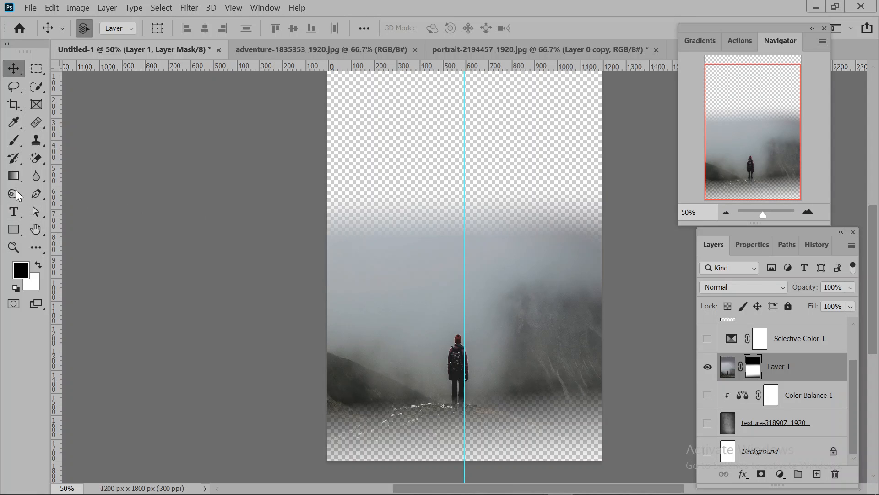
# Step: Fade more of Layer 1's upper fog with downward black-to-transparent gradients on its mask, and show all layers again
pyautogui.click(14, 175)
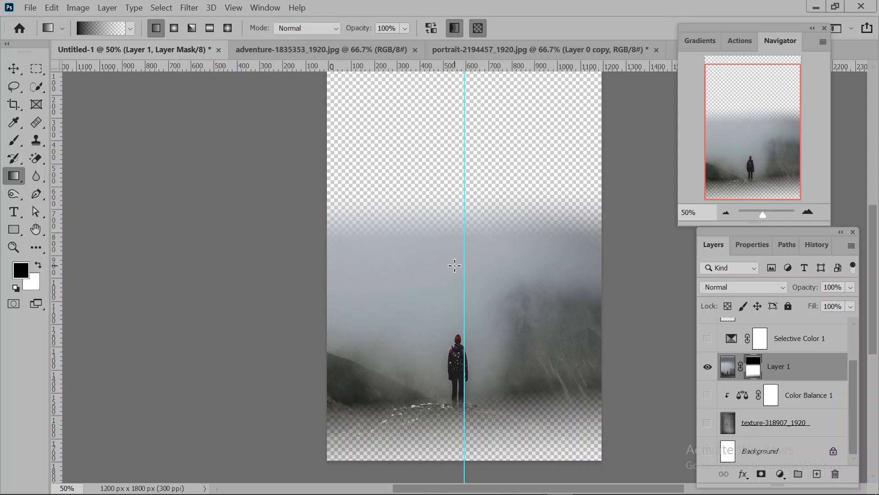
pyautogui.moveTo(483, 222); pyautogui.dragTo(435, 311)
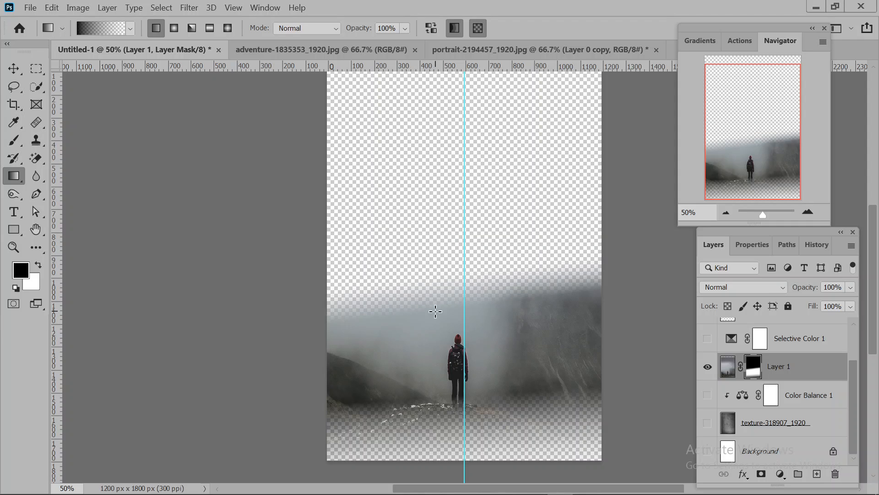
pyautogui.moveTo(493, 306); pyautogui.dragTo(484, 329)
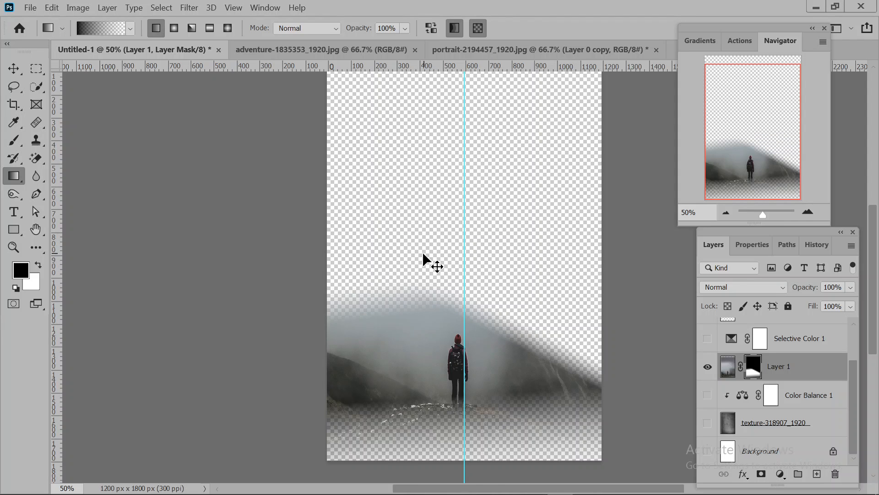
pyautogui.hotkey('ctrl', 'z')
pyautogui.moveTo(451, 245); pyautogui.dragTo(463, 342)
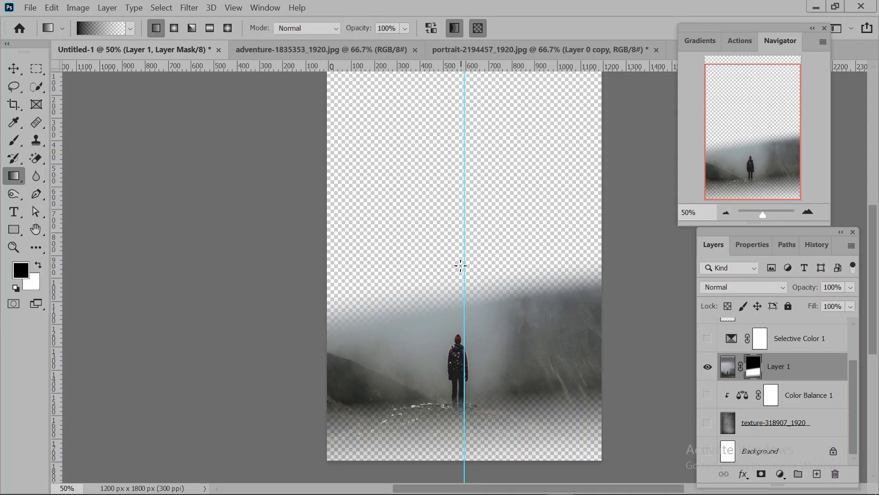
pyautogui.moveTo(489, 245); pyautogui.dragTo(467, 341)
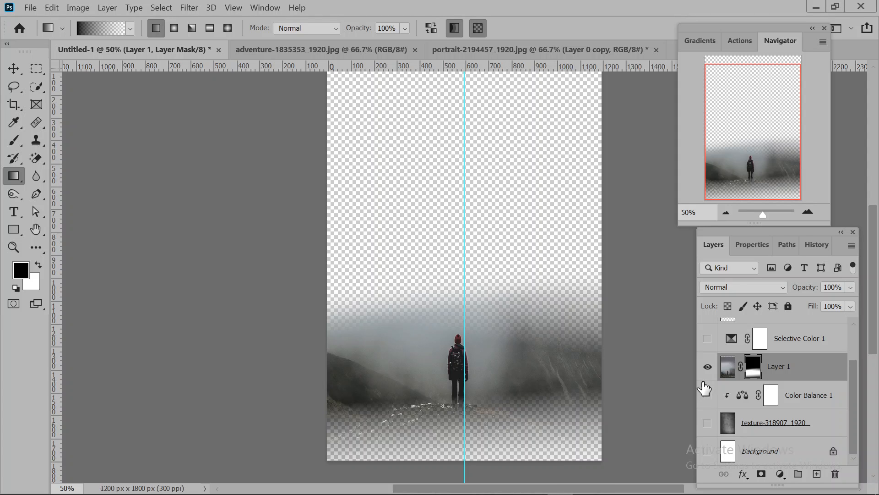
pyautogui.moveTo(708, 422); pyautogui.dragTo(708, 453)
pyautogui.moveTo(707, 388); pyautogui.dragTo(685, 338)
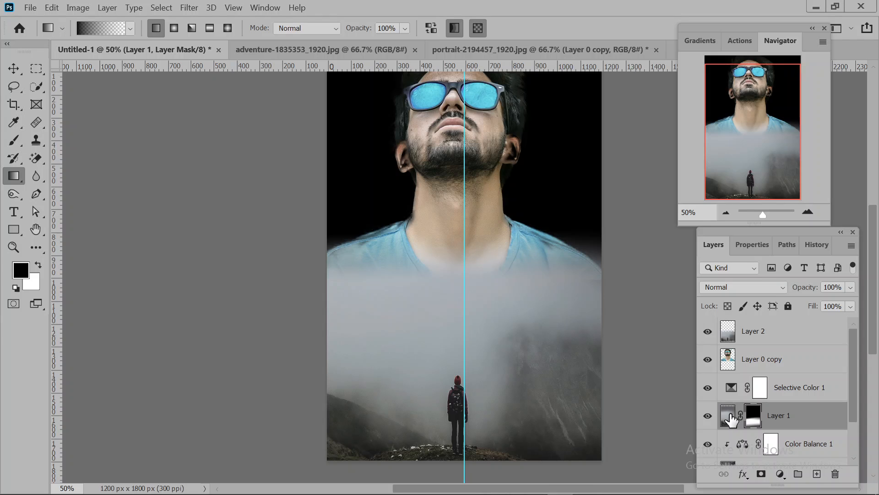
# Step: Try reducing Layer 1's opacity to 64% and return it to 100%
pyautogui.click(850, 288)
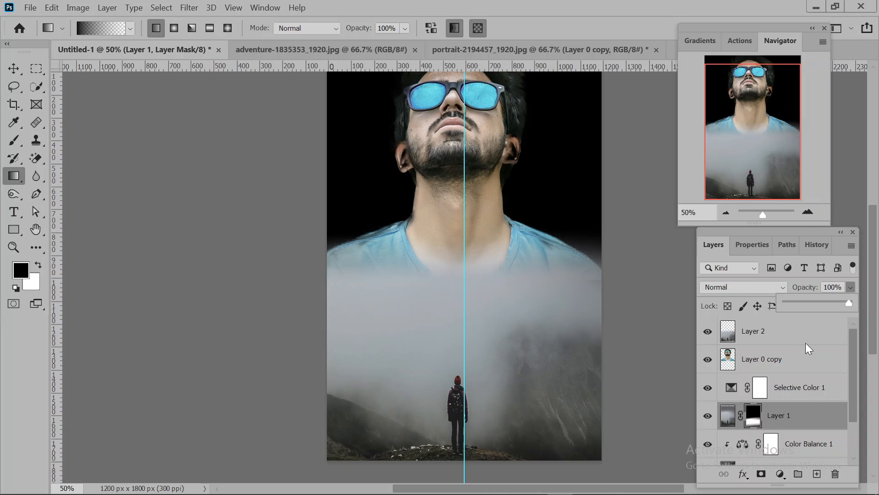
pyautogui.click(729, 415)
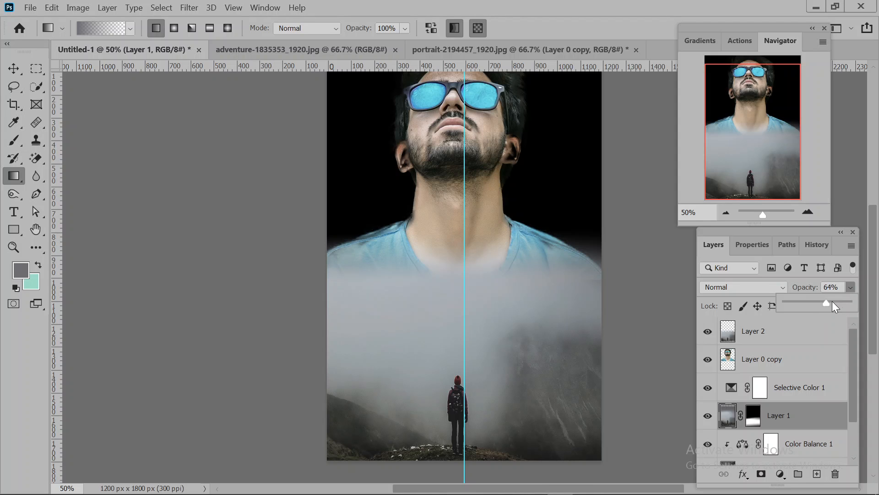
pyautogui.moveTo(839, 301); pyautogui.dragTo(873, 303)
# Step: Switch to the Google Meet call, close its meeting details chat, and return to the Photoshop document
pyautogui.click(559, 397)
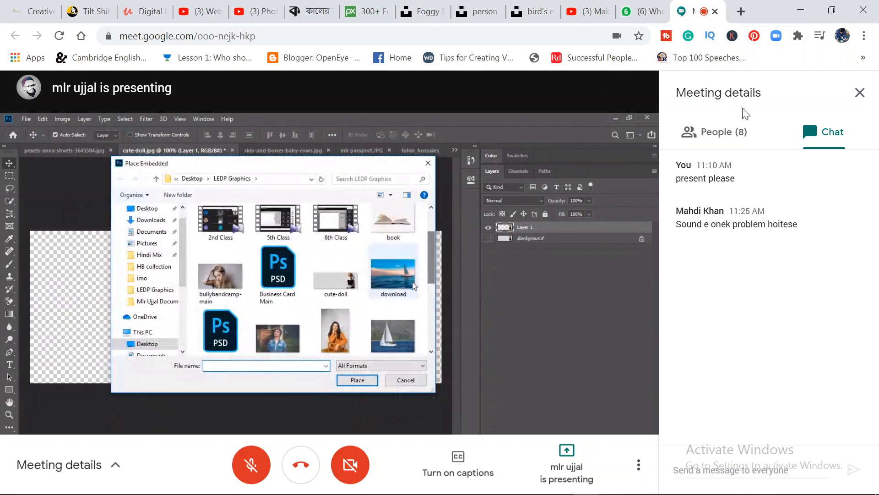
pyautogui.click(860, 92)
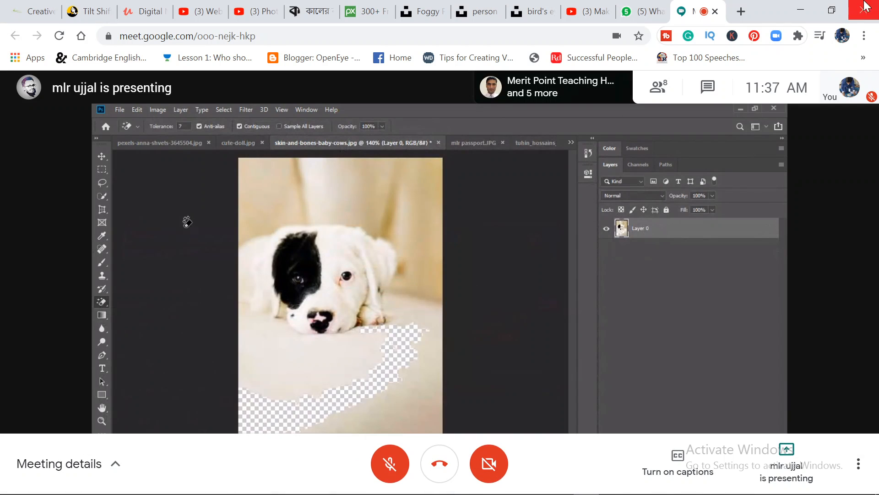
pyautogui.click(802, 6)
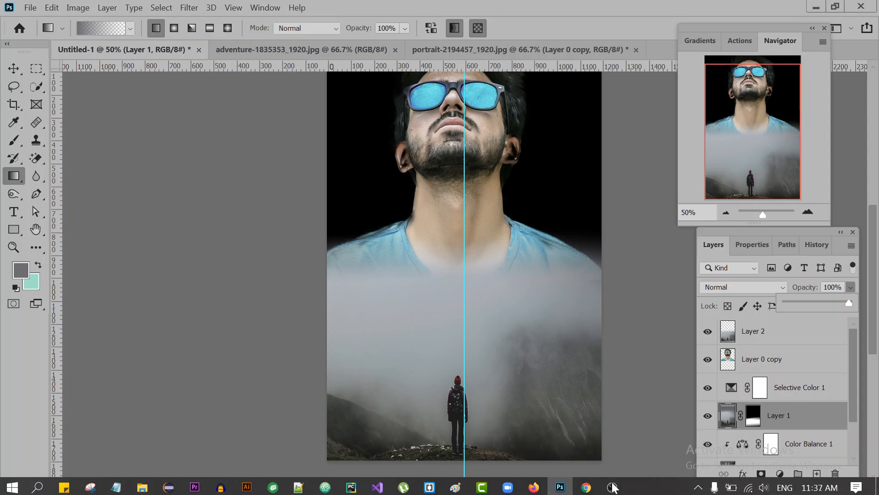
pyautogui.click(561, 485)
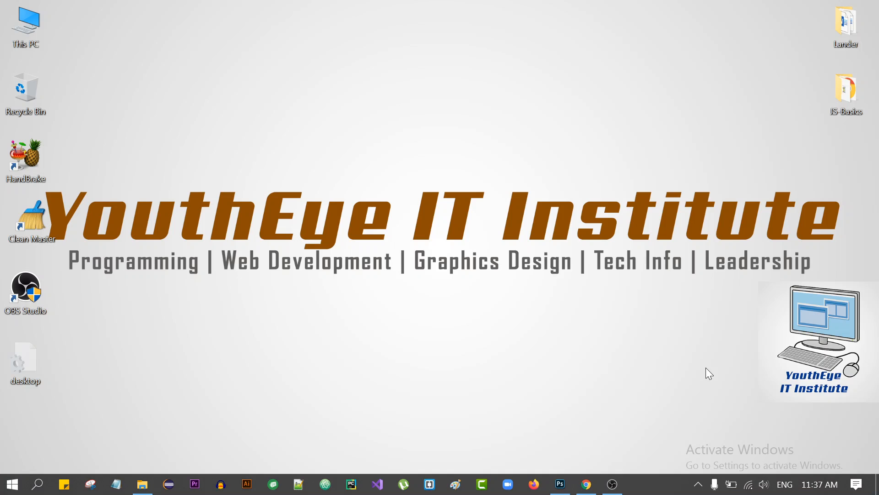
pyautogui.click(559, 484)
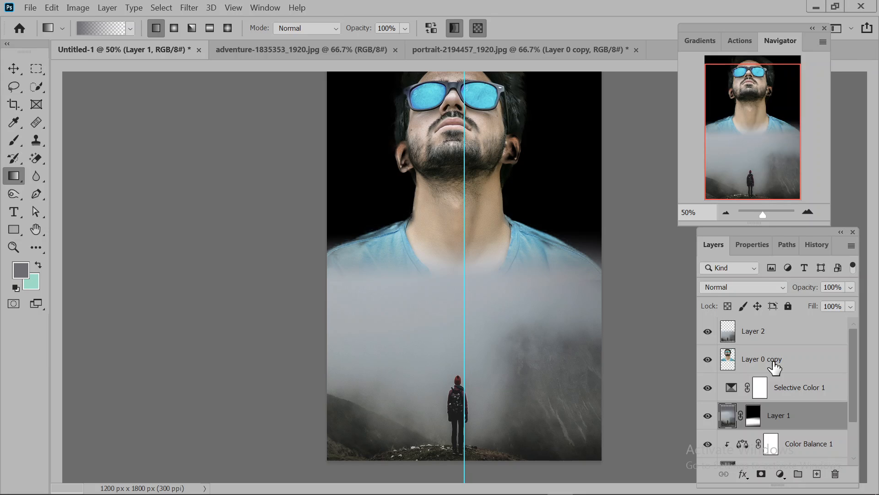
# Step: Add a layer mask to Layer 0 copy and fade the man's lower body with upward black-to-transparent gradients
pyautogui.click(774, 361)
pyautogui.click(761, 474)
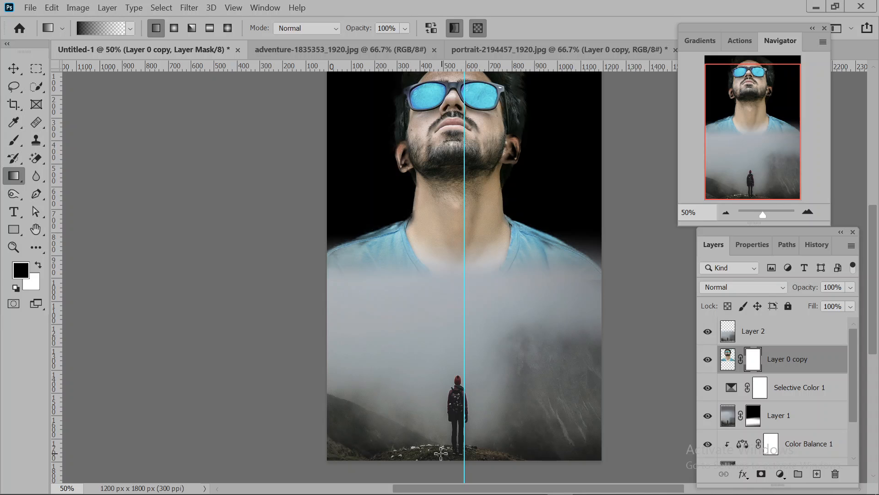
pyautogui.moveTo(439, 455); pyautogui.dragTo(443, 316)
pyautogui.moveTo(520, 430); pyautogui.dragTo(528, 318)
pyautogui.moveTo(479, 353); pyautogui.dragTo(490, 238)
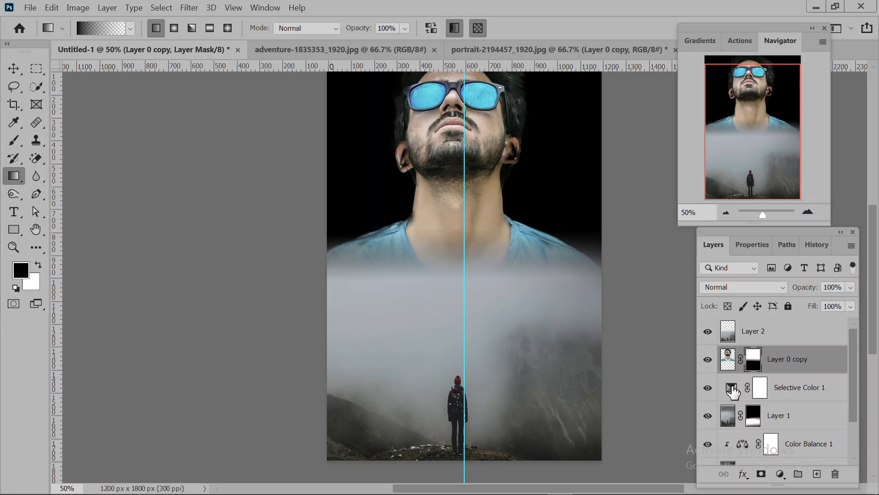
# Step: Move the merged foggy landscape on Layer 2 slightly down and to the left, and select Layer 0 copy's mask
pyautogui.click(730, 425)
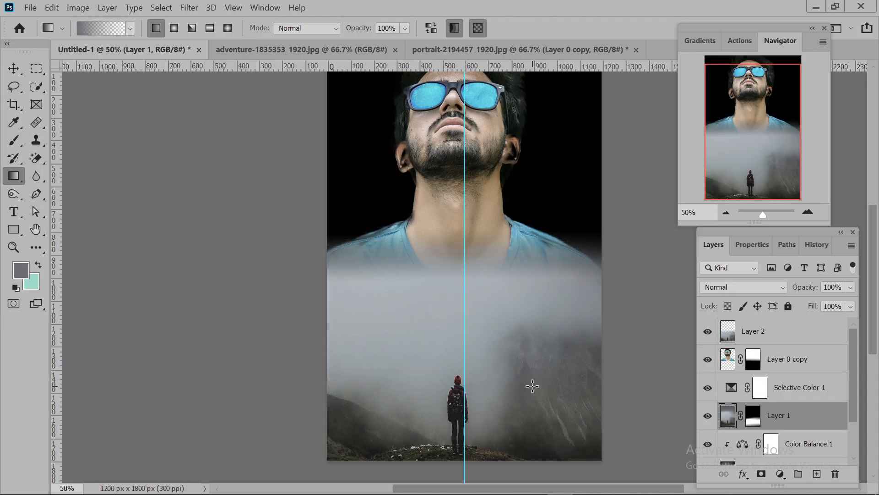
pyautogui.click(14, 68)
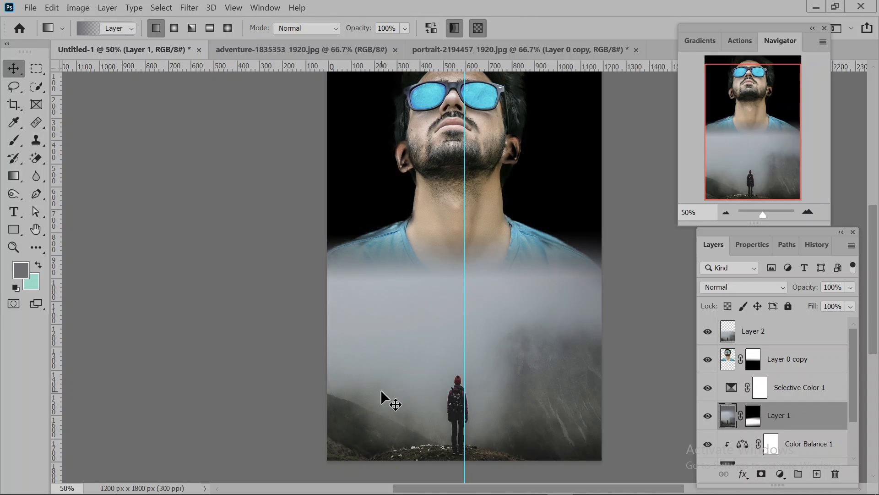
pyautogui.moveTo(424, 397)
pyautogui.mouseDown()
pyautogui.moveTo(424, 464)
pyautogui.moveTo(417, 405)
pyautogui.mouseUp()
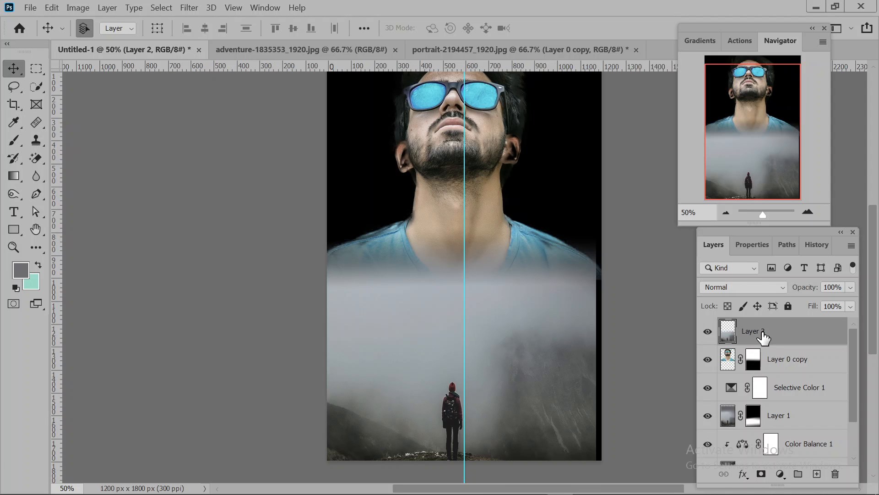
pyautogui.click(751, 359)
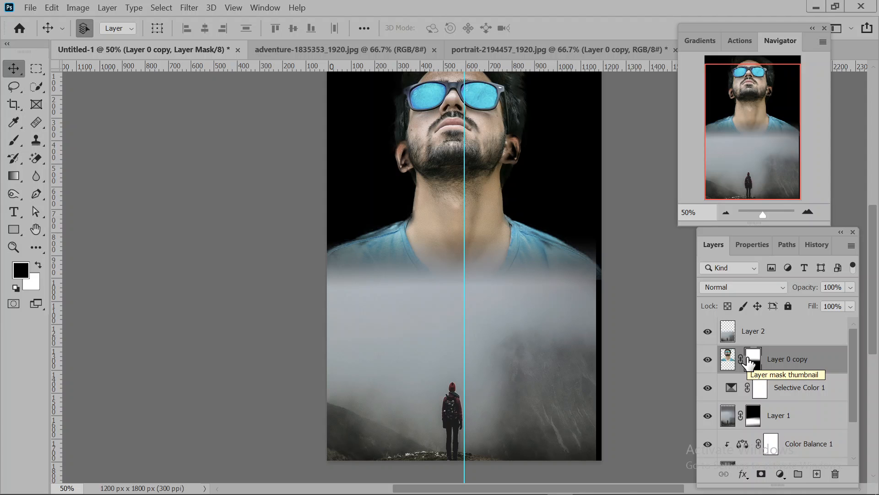
# Step: Switch to the Google Meet call to view the participant's shared screen
pyautogui.click(812, 7)
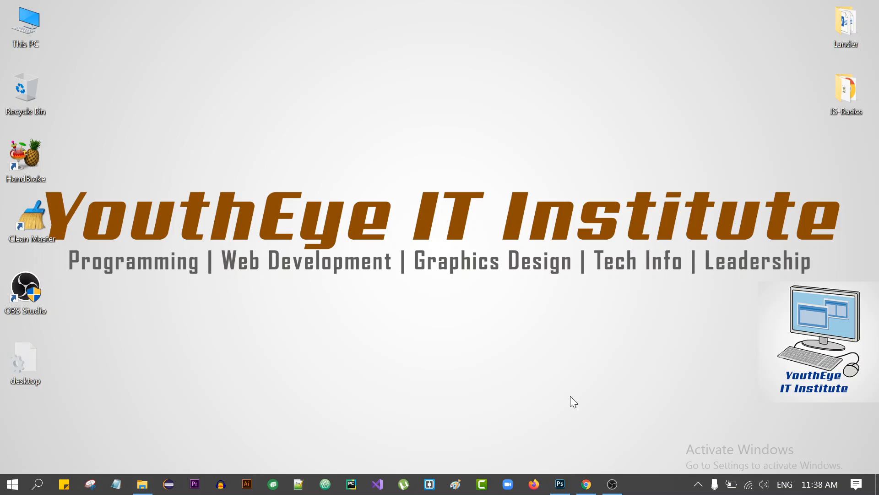
pyautogui.click(588, 482)
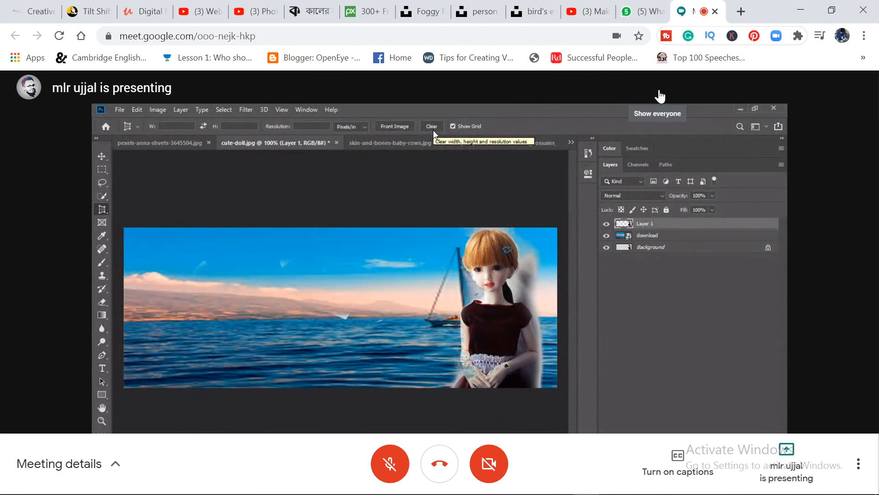
# Step: Show the Google Meet participant list, then return to the Photoshop poster document
pyautogui.click(659, 91)
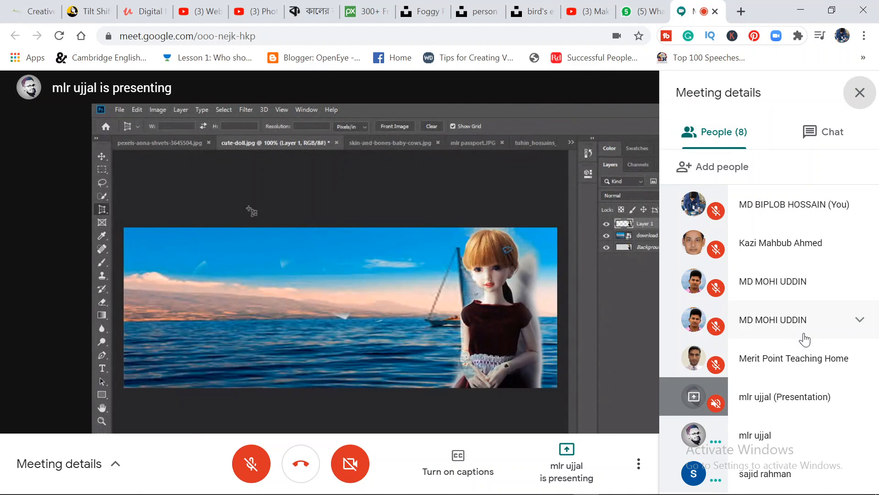
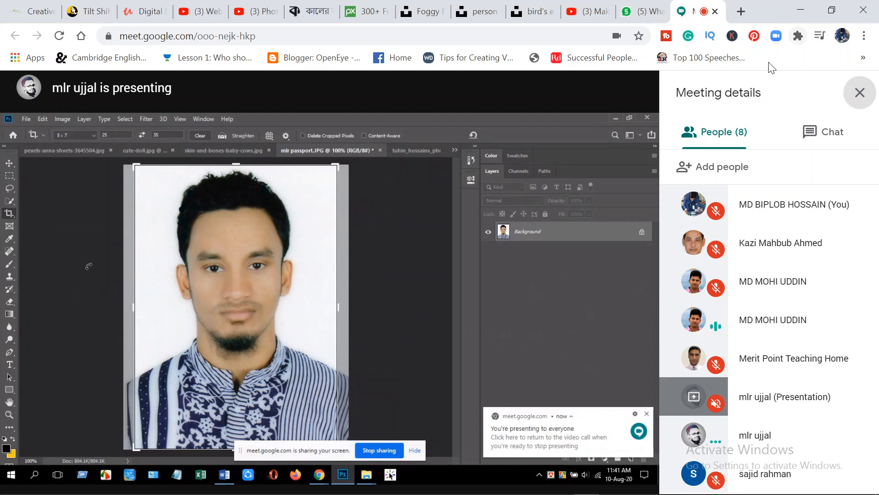
pyautogui.click(804, 10)
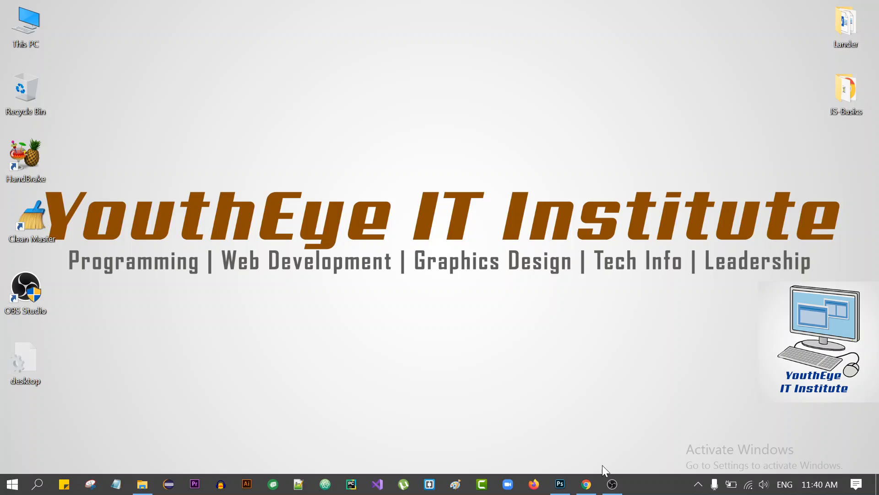
pyautogui.click(565, 484)
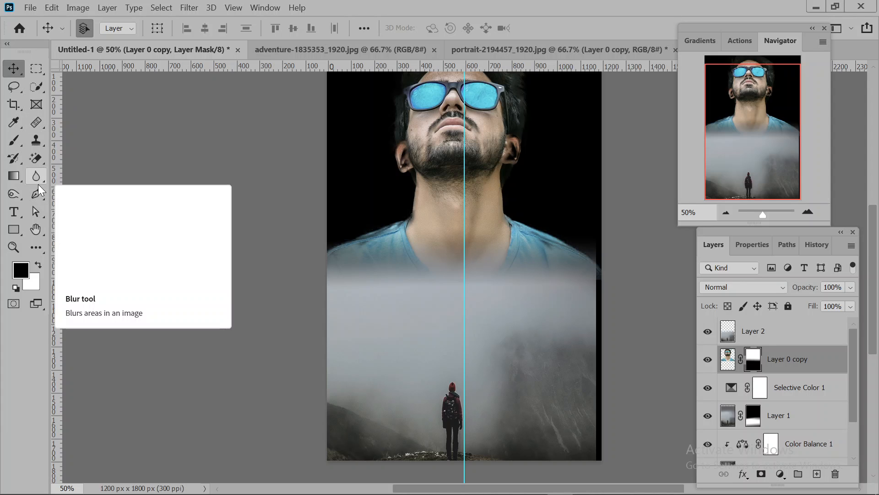
# Step: Activate the Brush tool and browse its presets from General Brushes through Special Effects Brushes to the SG-Paint-Brush-Strokes folders
pyautogui.click(13, 140)
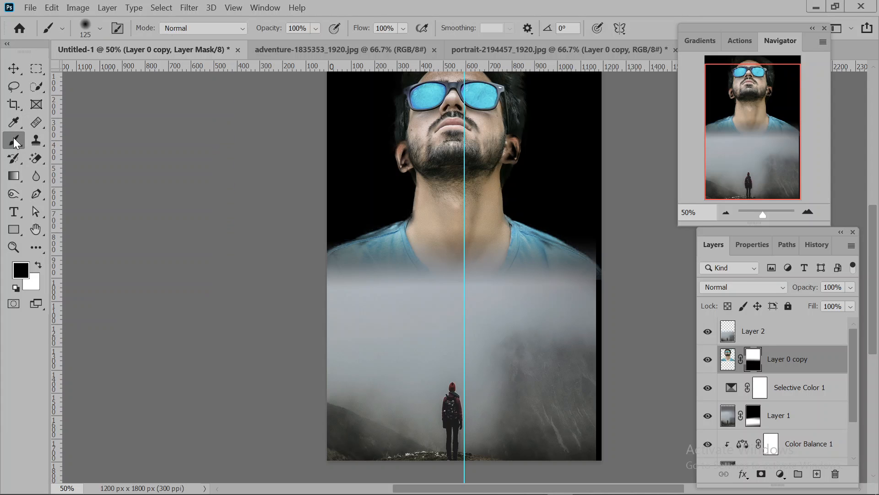
pyautogui.click(99, 28)
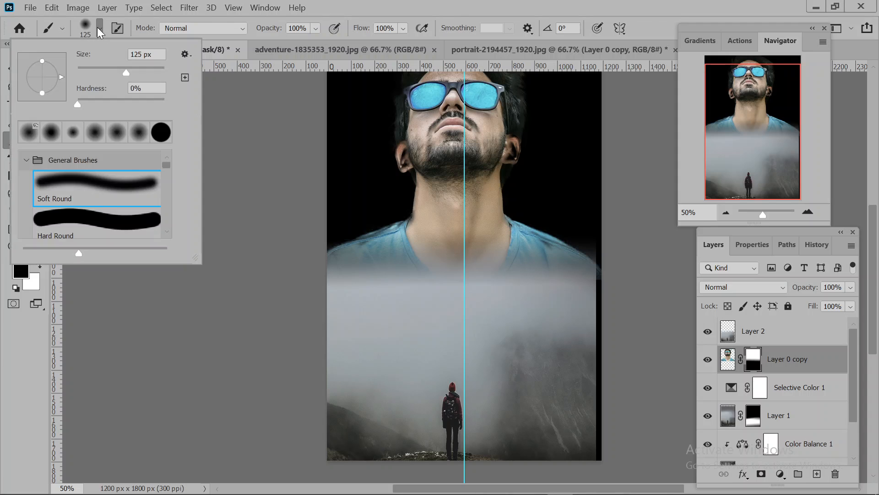
pyautogui.scroll(-5, 89, 220)
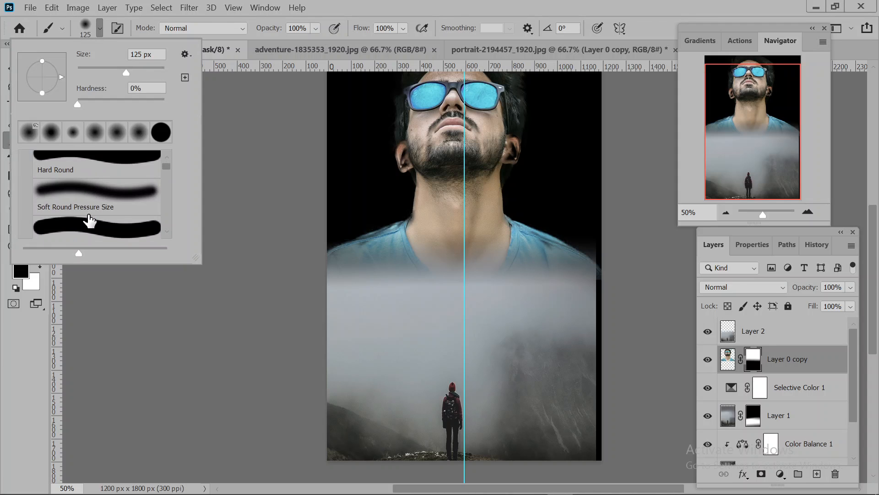
pyautogui.scroll(-5, 91, 222)
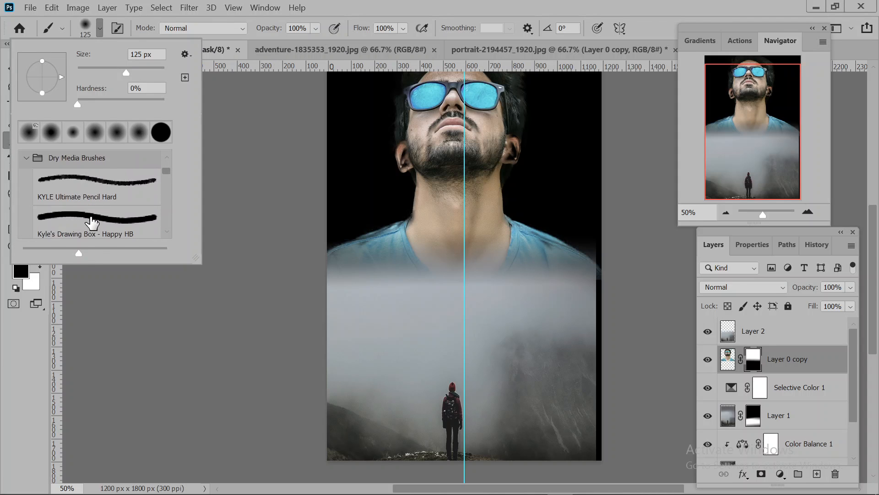
pyautogui.scroll(-5, 91, 222)
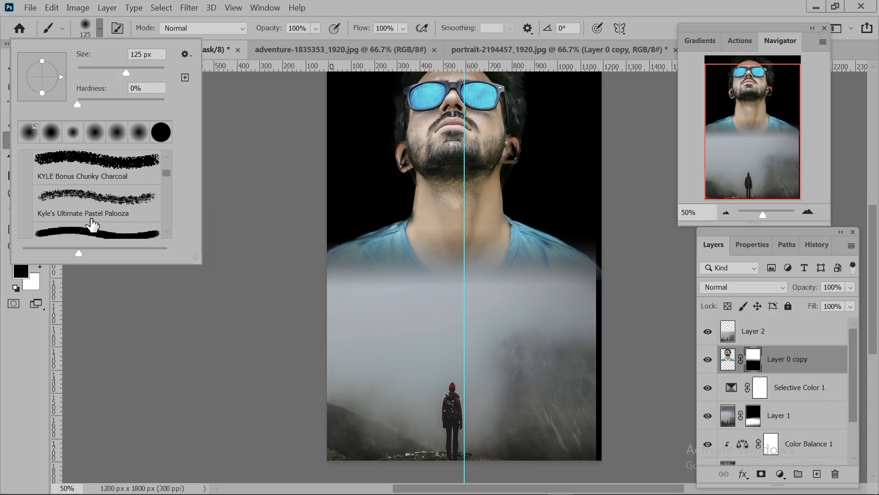
pyautogui.scroll(-5, 92, 223)
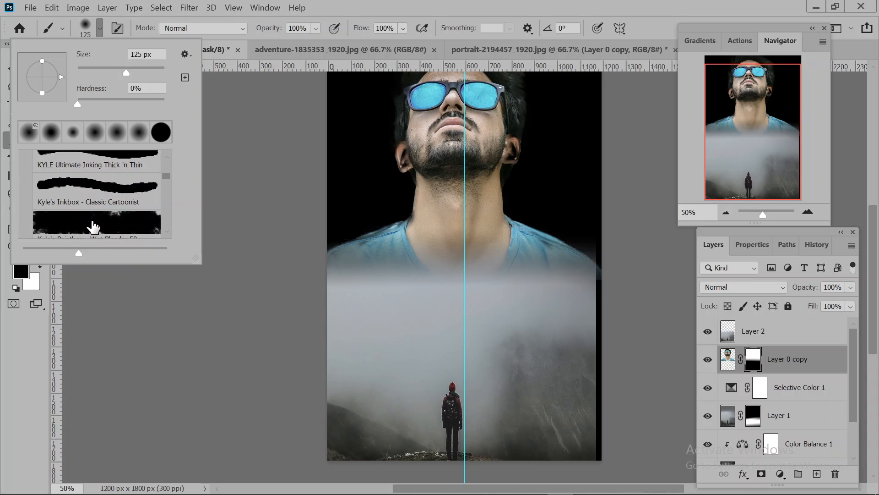
pyautogui.scroll(-4, 93, 226)
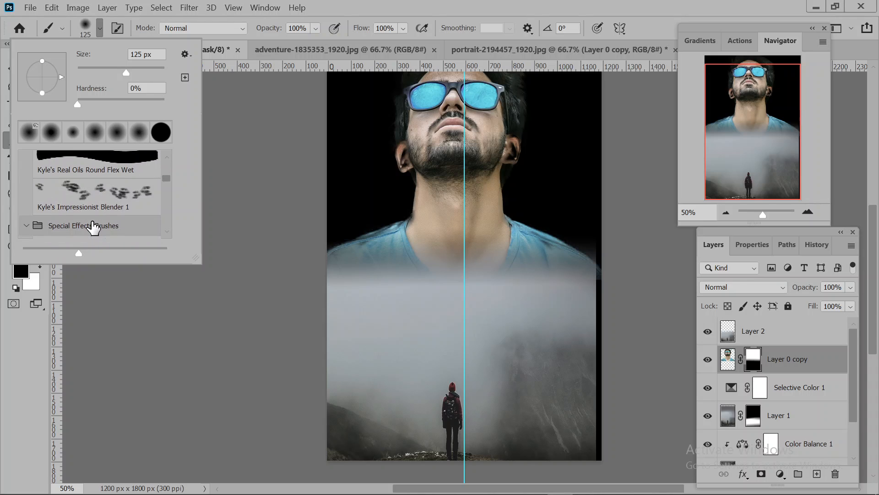
pyautogui.scroll(-2, 93, 226)
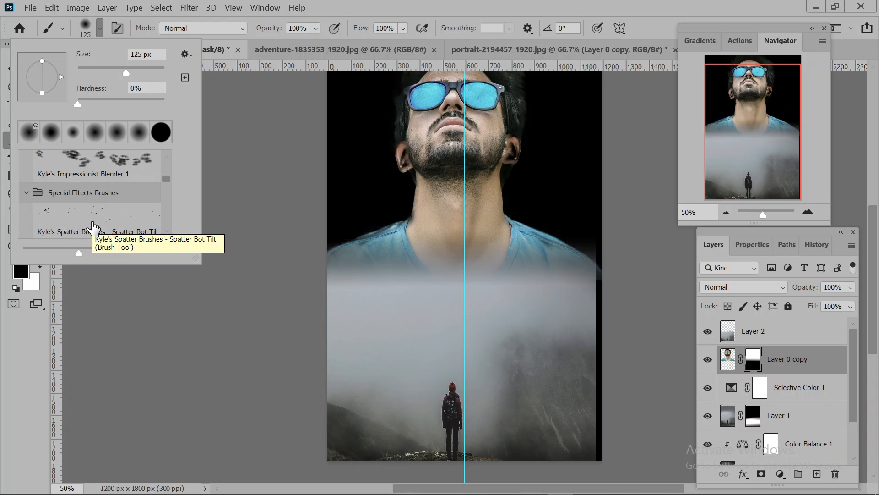
pyautogui.scroll(-1, 93, 226)
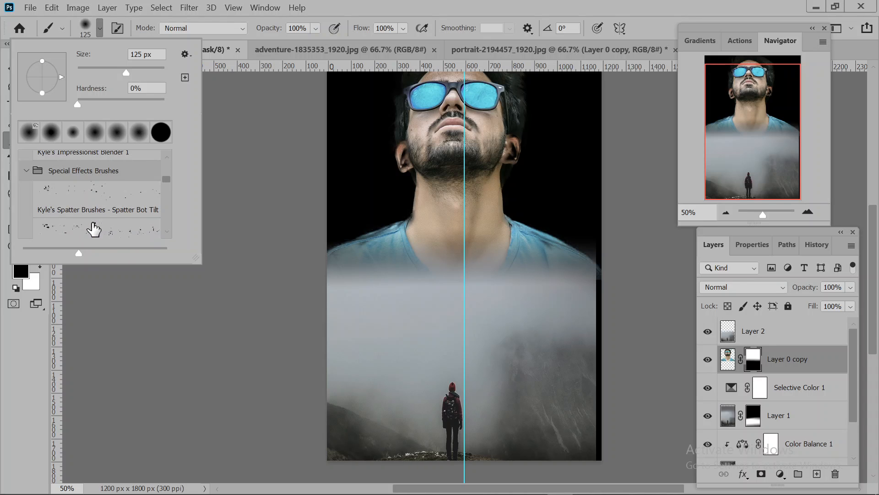
pyautogui.scroll(-4, 94, 228)
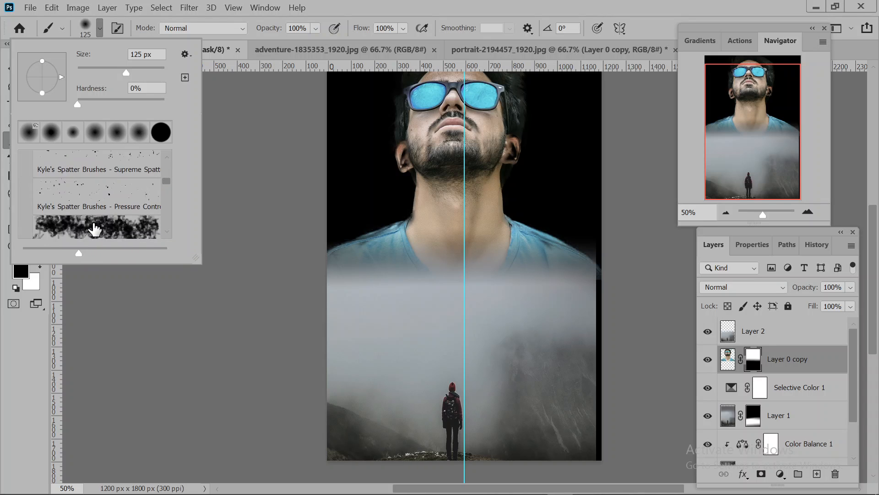
pyautogui.scroll(-1, 94, 227)
pyautogui.scroll(-4, 94, 228)
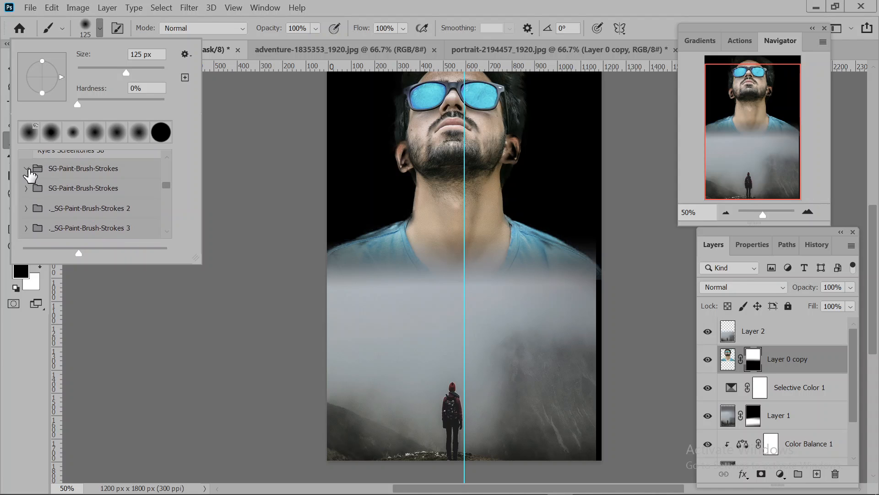
# Step: Expand the first SG-Paint-Brush-Strokes folder and the ._SG-Paint-Brush-Strokes 2 folder to check their brushes
pyautogui.click(27, 168)
pyautogui.scroll(-2, 85, 207)
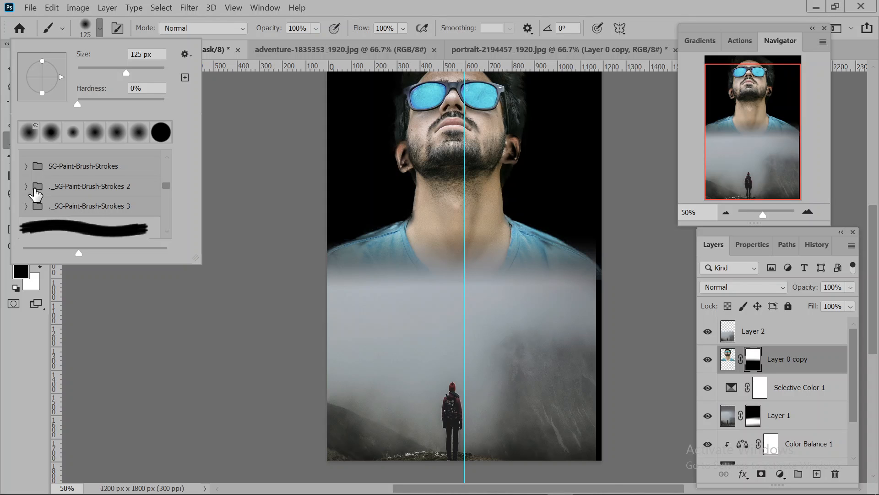
pyautogui.click(31, 185)
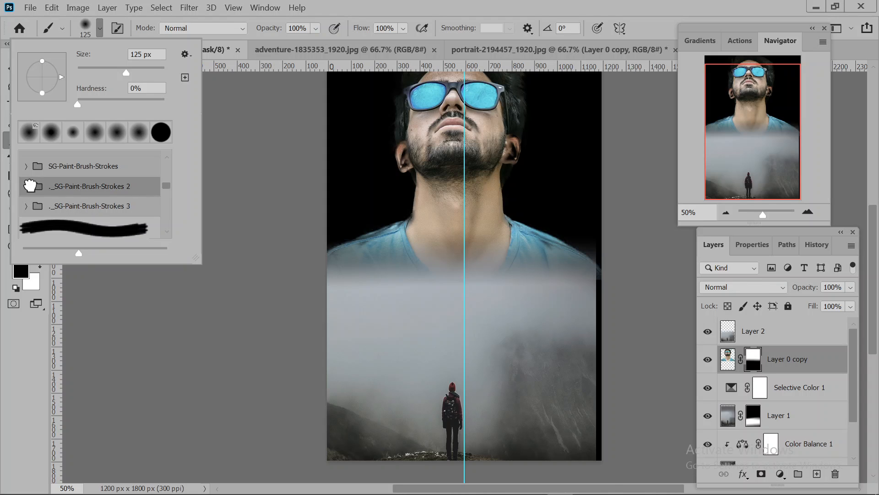
pyautogui.click(26, 186)
pyautogui.scroll(-1, 72, 204)
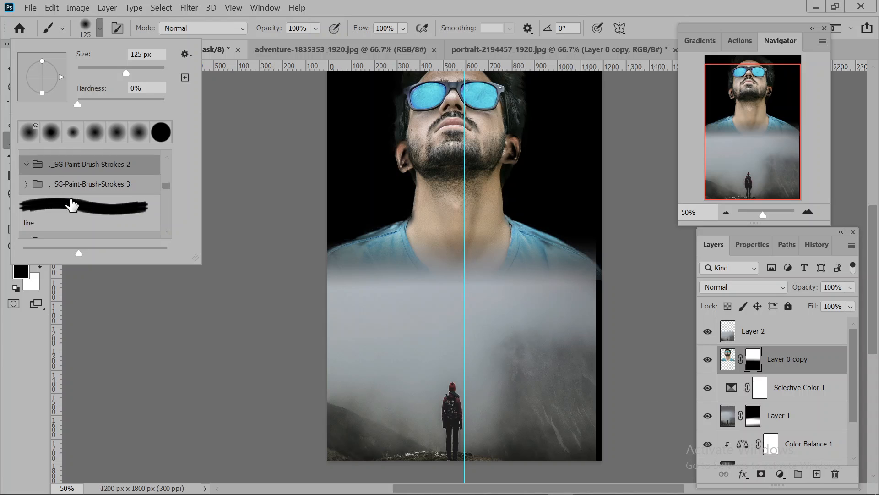
# Step: Examine the dispersion, fur, Krists Smoke, DD Circle Shape and Free Smoke Photoshop brush sets
pyautogui.scroll(-5, 72, 206)
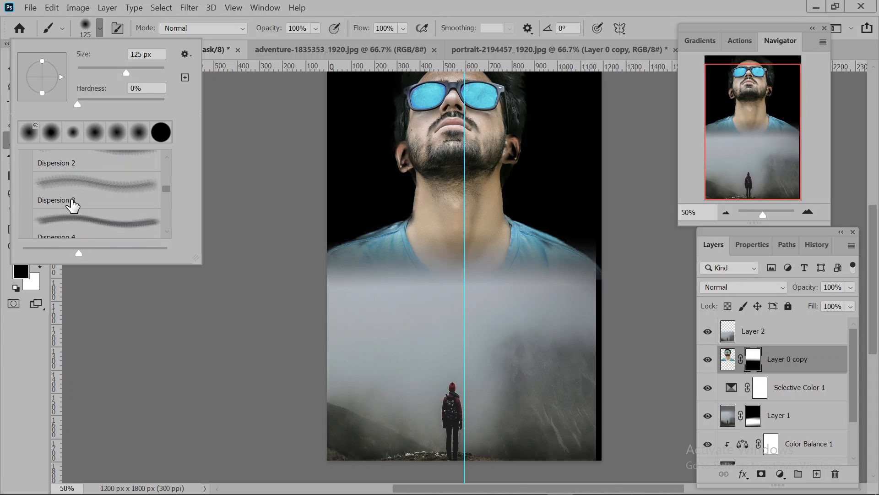
pyautogui.scroll(-8, 78, 208)
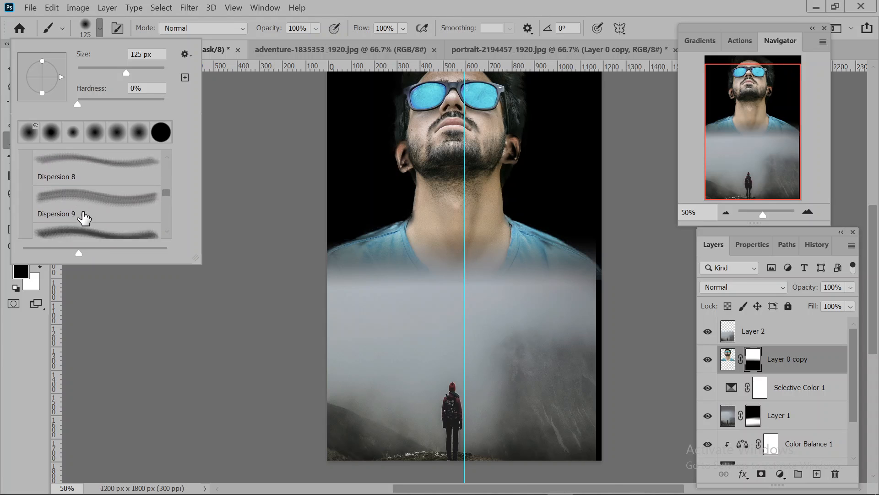
pyautogui.scroll(-5, 86, 224)
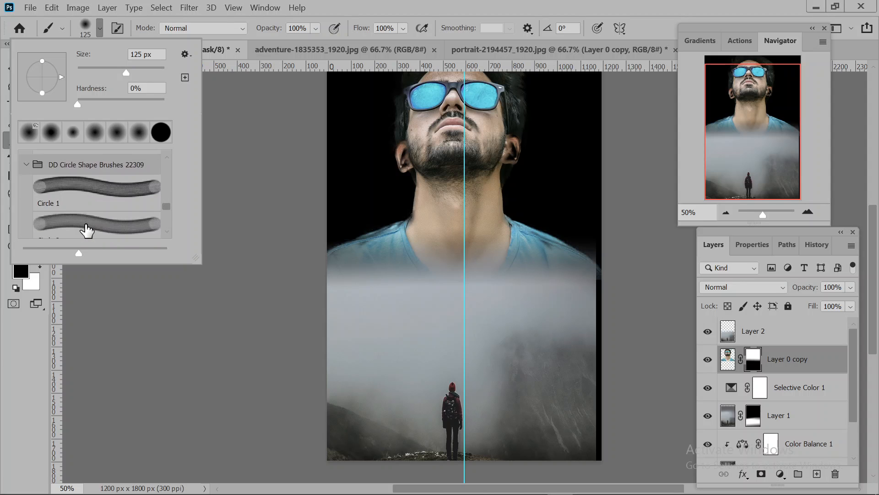
pyautogui.scroll(-2, 86, 230)
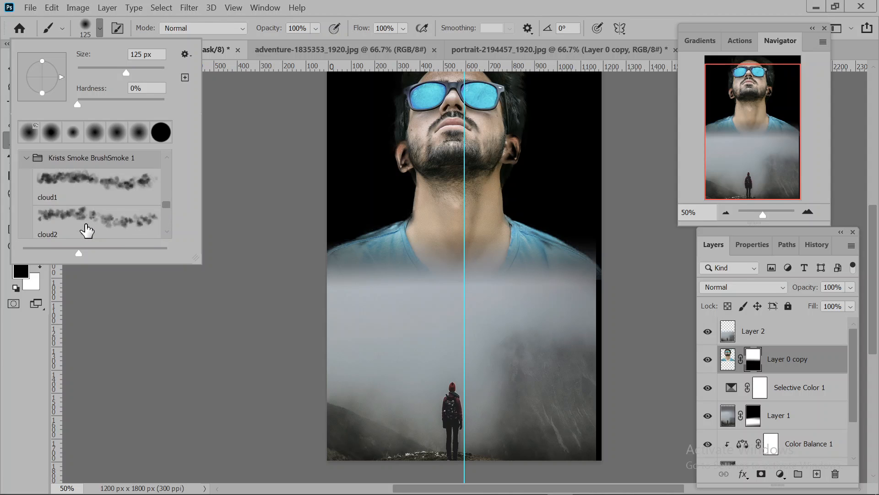
pyautogui.scroll(2, 87, 230)
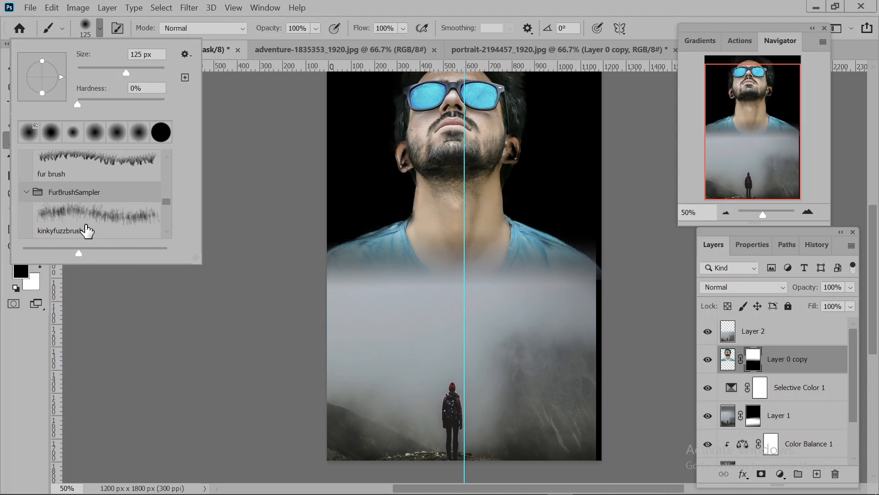
pyautogui.scroll(-1, 88, 232)
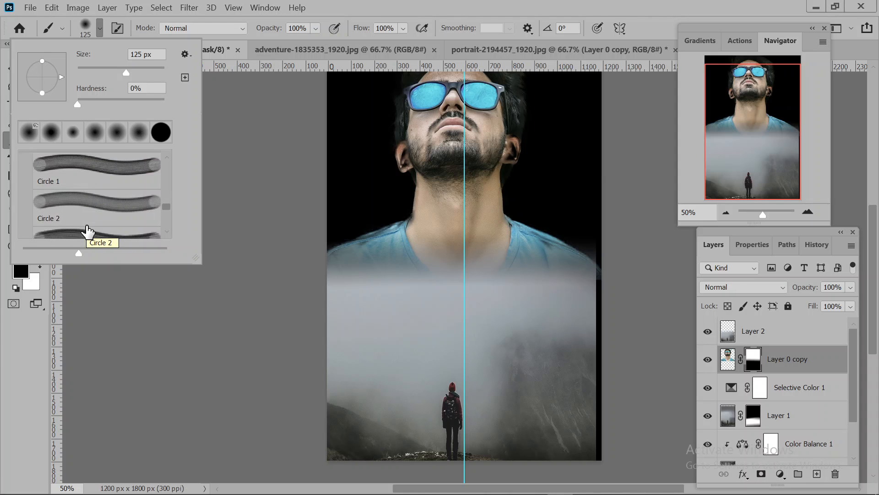
pyautogui.scroll(-2, 87, 230)
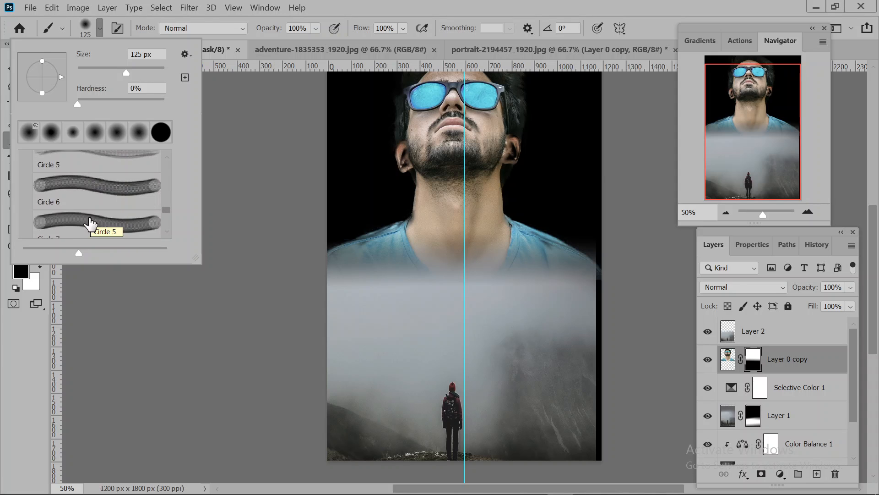
pyautogui.scroll(-3, 90, 224)
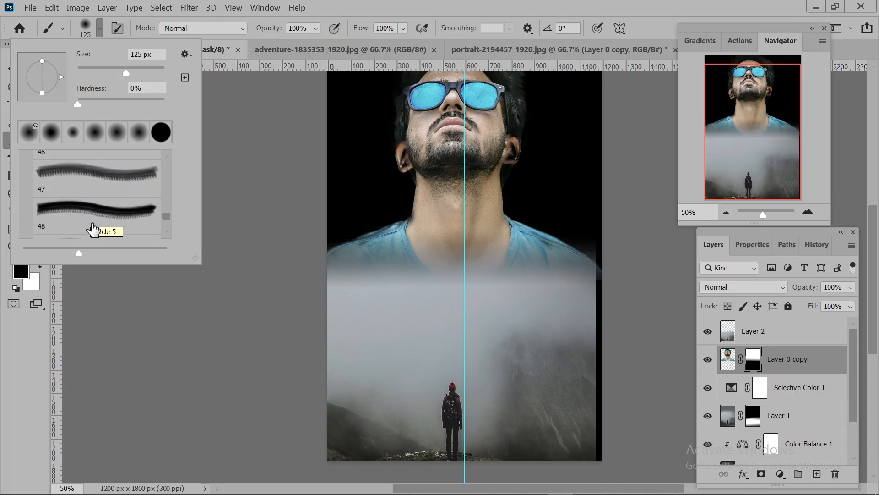
pyautogui.scroll(-3, 92, 229)
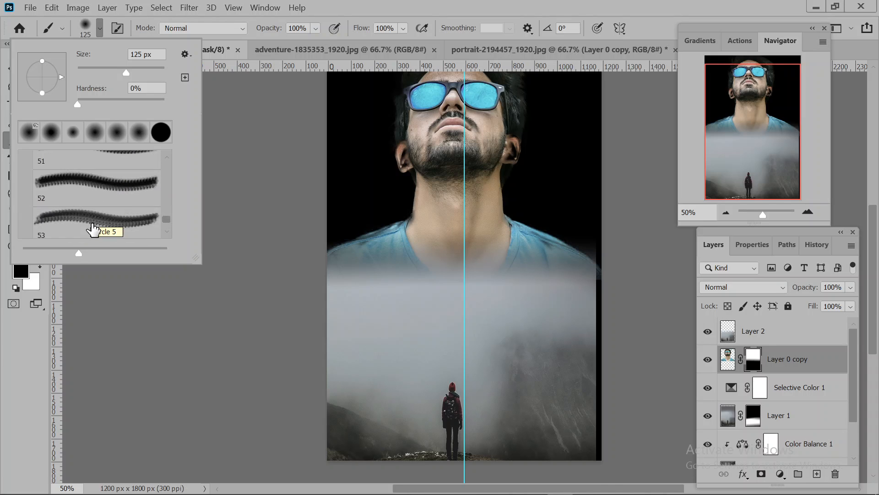
pyautogui.scroll(-3, 93, 230)
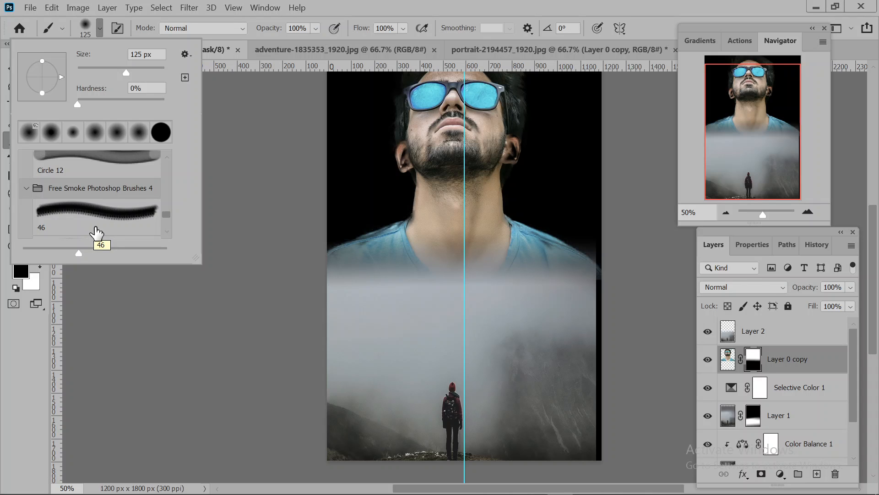
pyautogui.scroll(3, 98, 232)
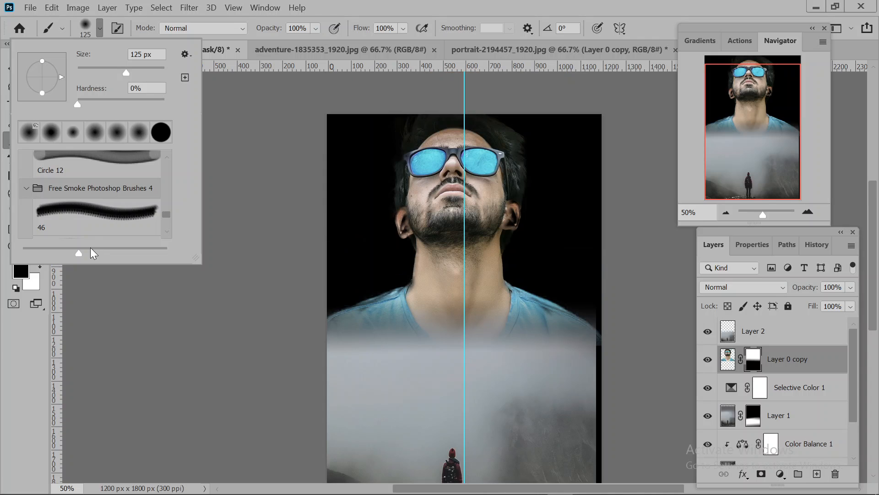
pyautogui.scroll(8, 105, 235)
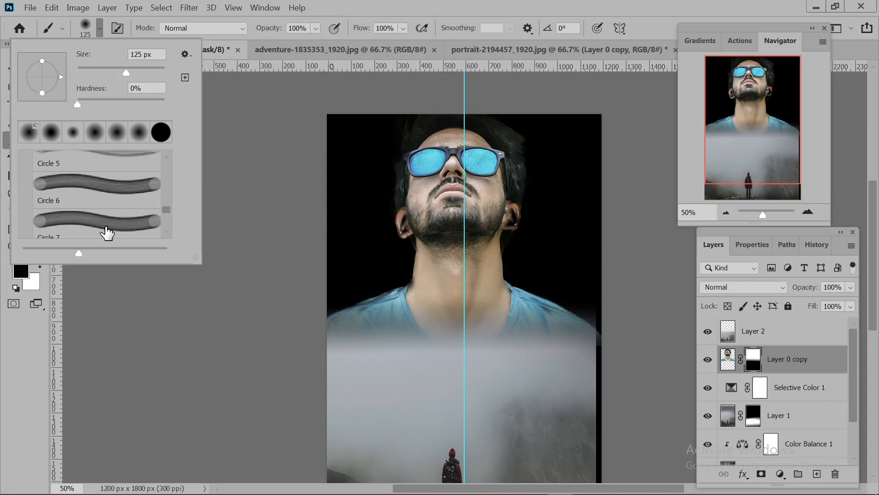
pyautogui.scroll(10, 107, 233)
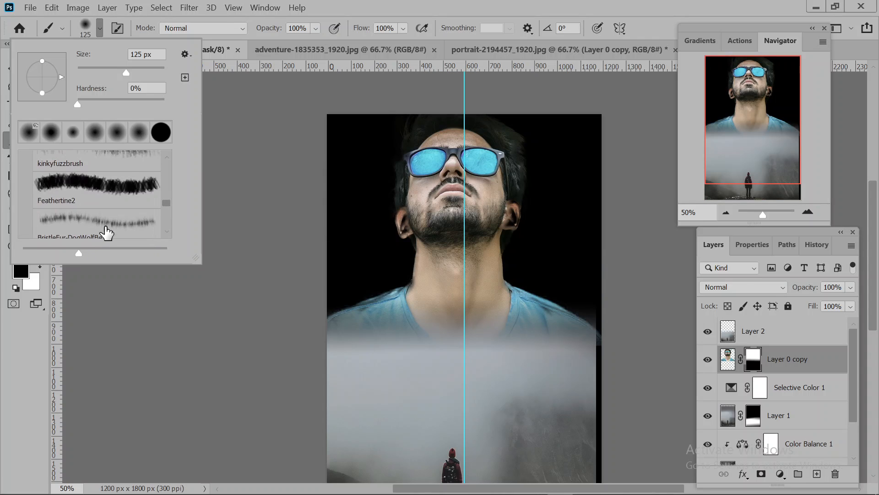
# Step: Choose the kinkyfuzzbrush preset from FurBrushSampler, set its size to 97 px, and close the brush picker
pyautogui.scroll(-2, 107, 232)
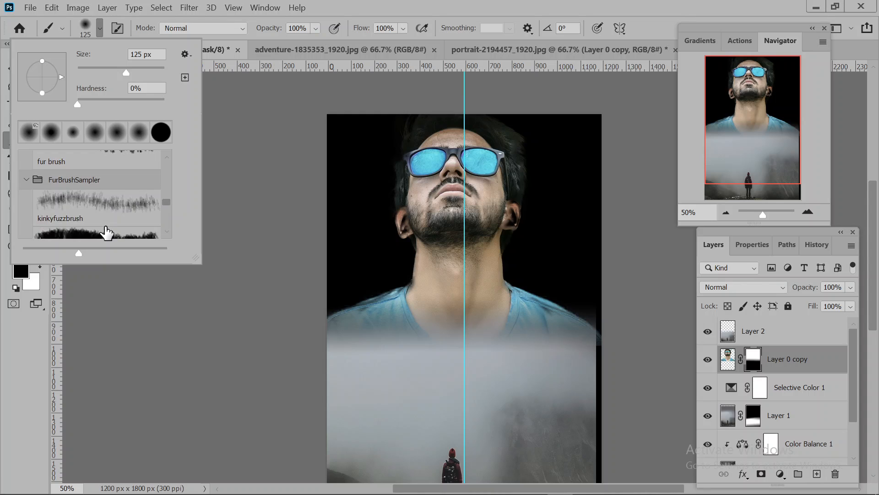
pyautogui.click(102, 207)
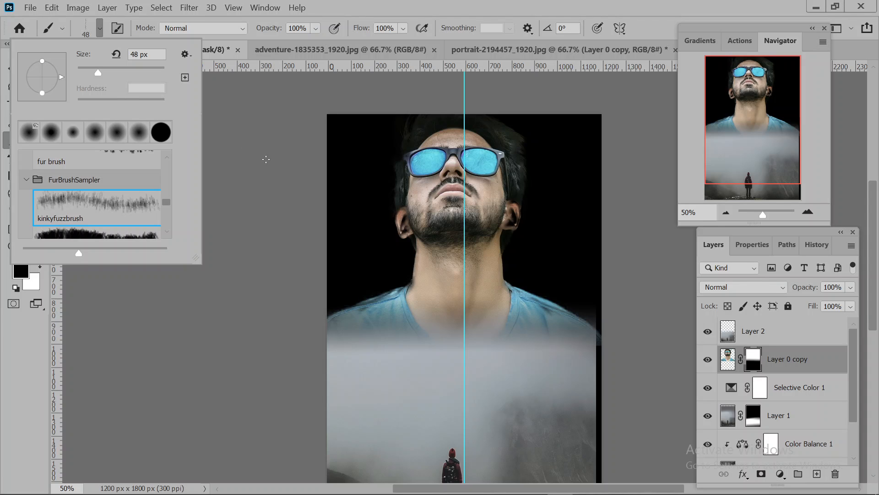
pyautogui.moveTo(99, 71); pyautogui.dragTo(119, 71)
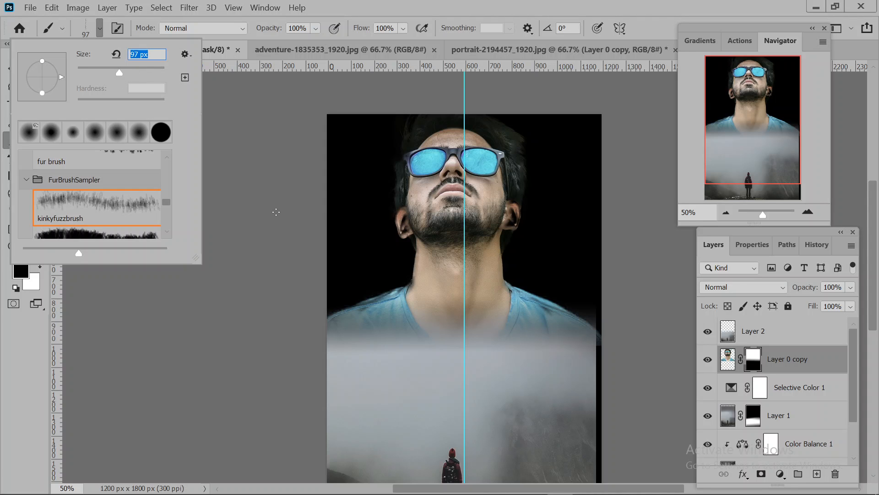
pyautogui.click(258, 4)
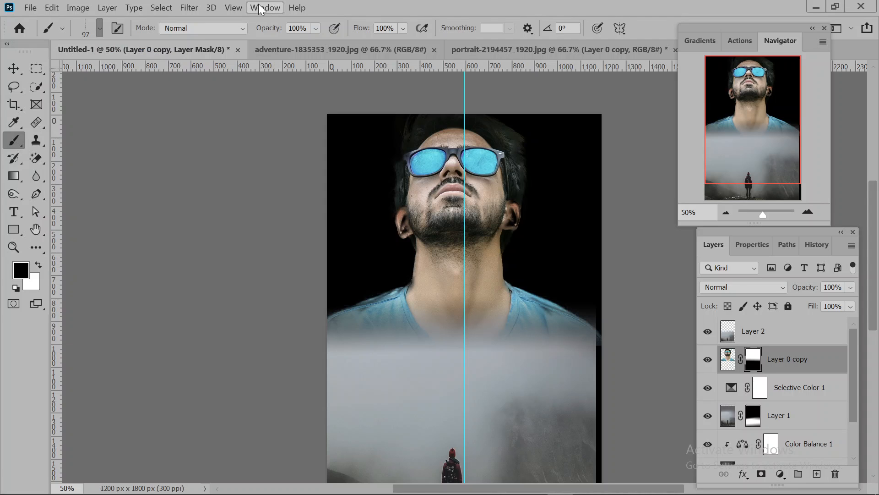
# Step: Open the brush settings, place them clear of the portrait, and choose the 284 px spatter tip
pyautogui.click(258, 4)
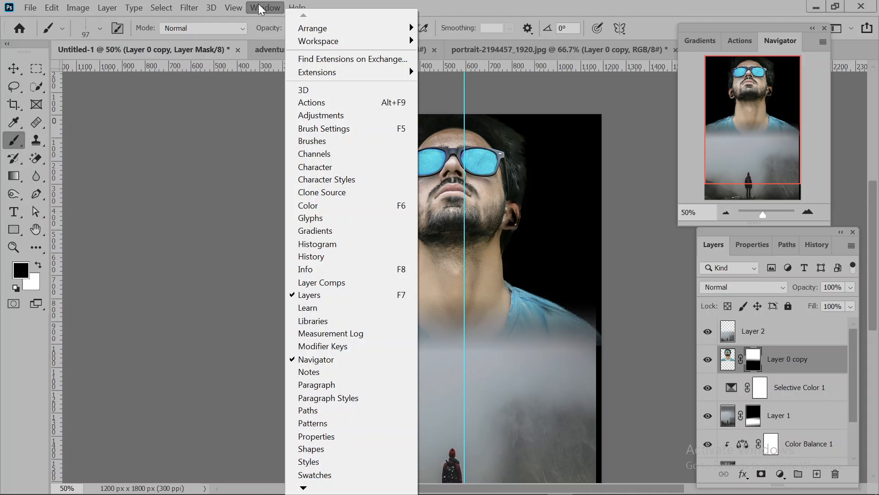
pyautogui.click(344, 130)
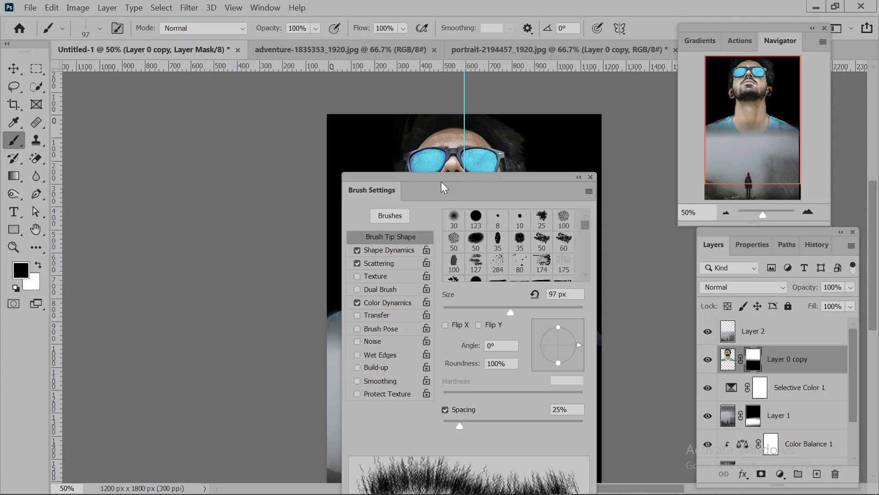
pyautogui.moveTo(441, 181)
pyautogui.mouseDown()
pyautogui.moveTo(197, 83)
pyautogui.moveTo(184, 87)
pyautogui.mouseUp()
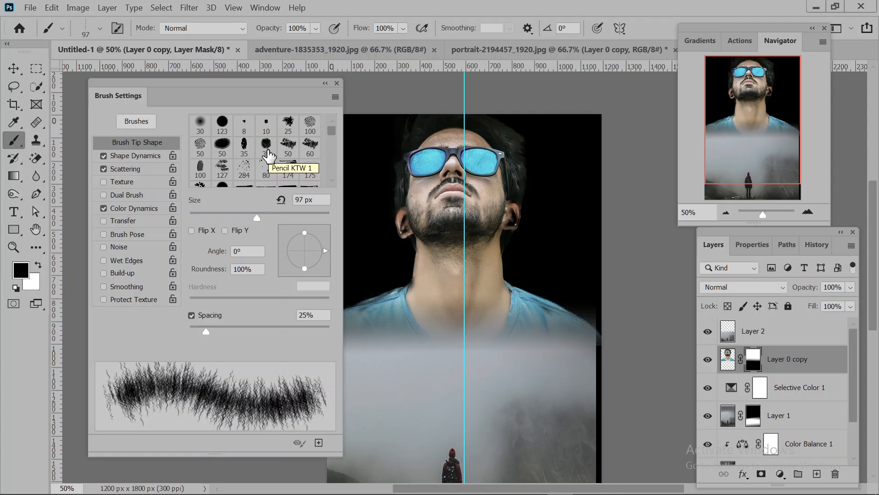
pyautogui.scroll(-1, 268, 157)
pyautogui.click(245, 162)
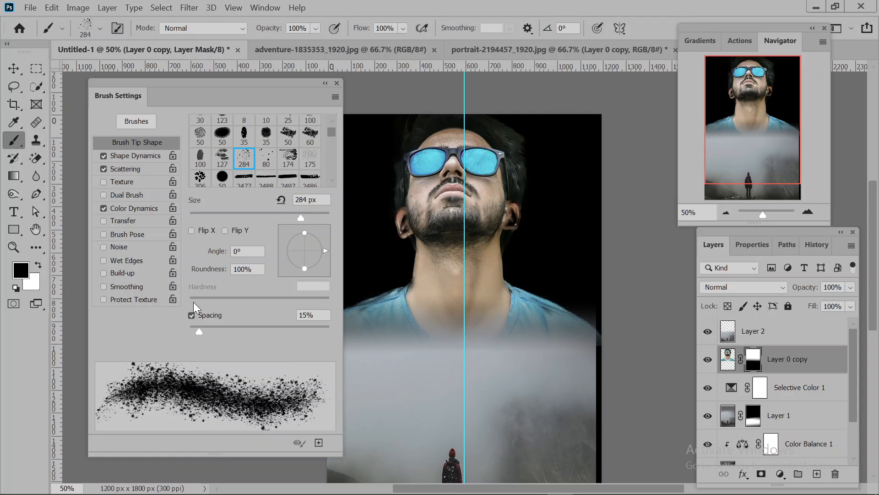
# Step: Try Layer 2 beneath Layer 0 copy in the layer stack, and move it back above
pyautogui.click(768, 343)
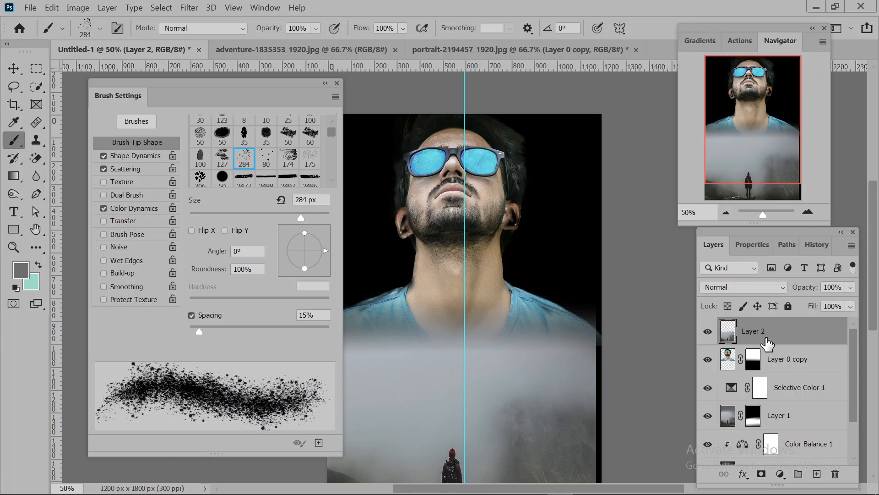
pyautogui.moveTo(767, 343); pyautogui.dragTo(773, 373)
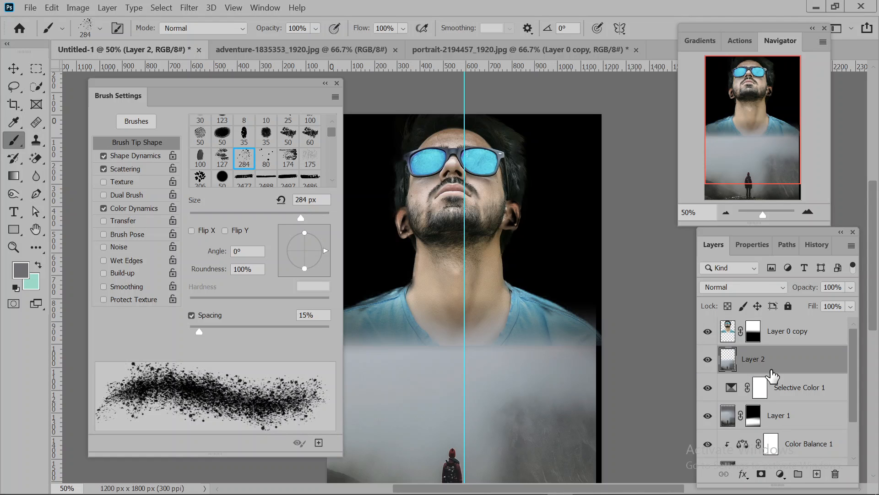
pyautogui.moveTo(772, 374); pyautogui.dragTo(794, 340)
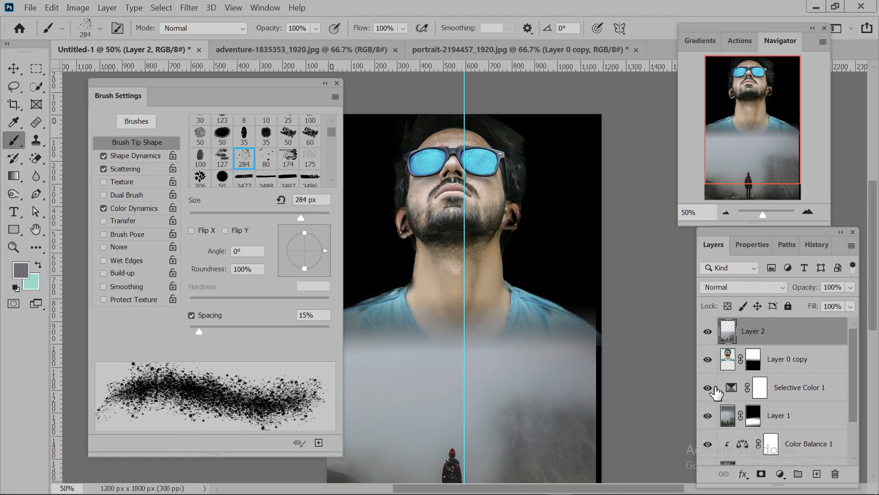
# Step: Hide Layer 1, add a white layer mask to Layer 2, and reset the colours to black and white
pyautogui.click(708, 415)
pyautogui.click(761, 474)
pyautogui.press('d')
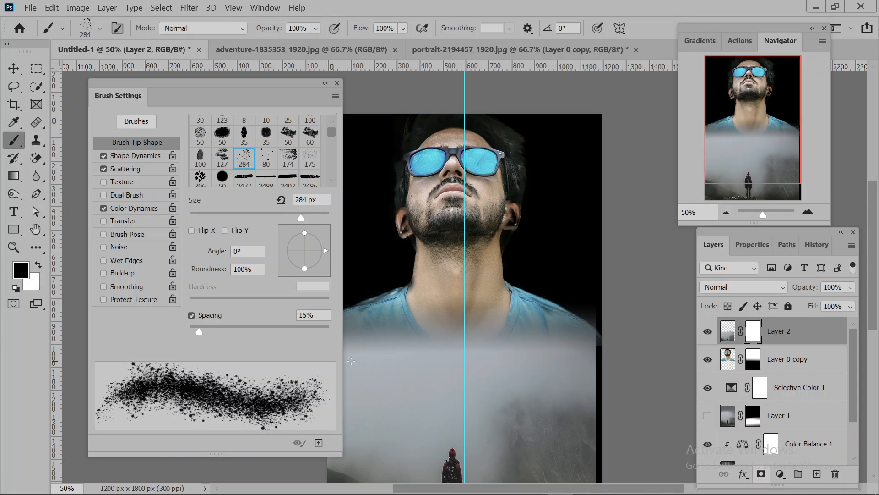
# Step: Try black-to-transparent gradients on Layer 2's mask, one upward through the fog and one downward from the shirt edge, undoing each
pyautogui.click(20, 177)
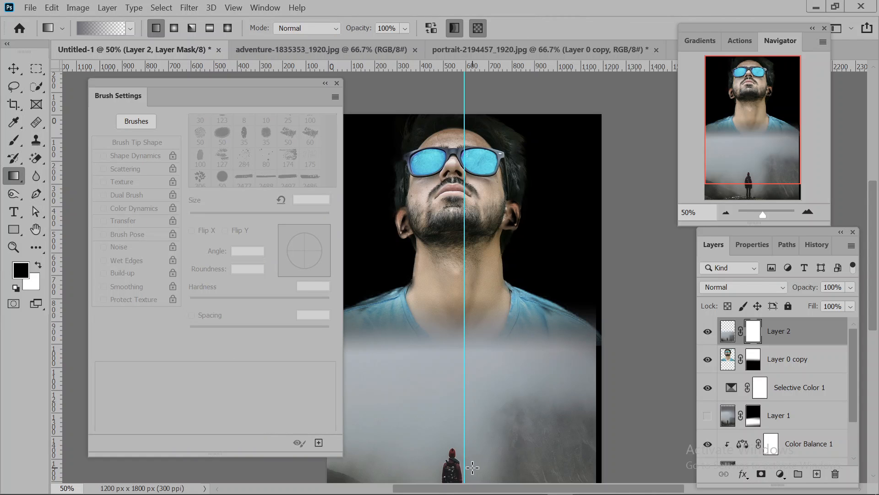
pyautogui.moveTo(474, 434); pyautogui.dragTo(481, 348)
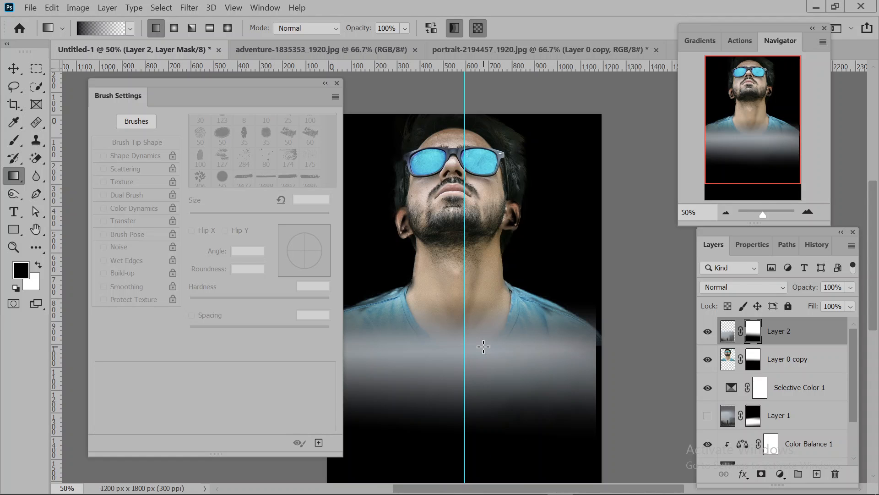
pyautogui.hotkey('ctrl', 'z')
pyautogui.moveTo(483, 344); pyautogui.dragTo(484, 394)
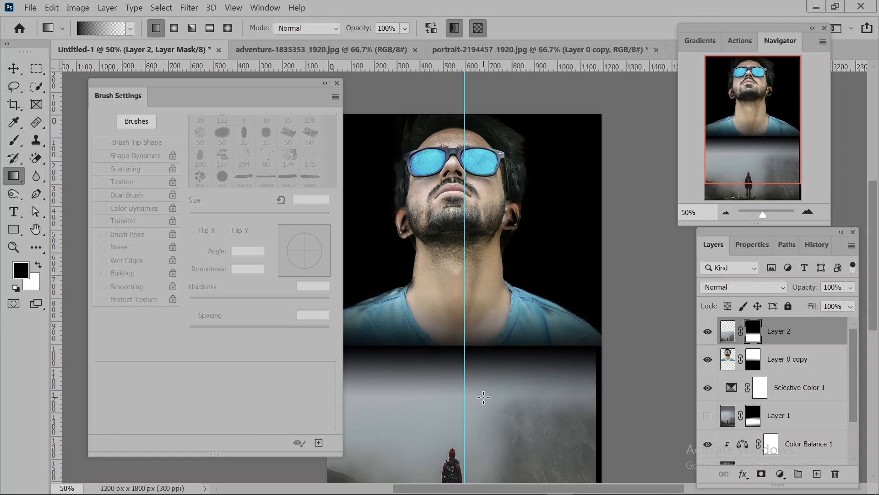
pyautogui.hotkey('ctrl', 'z')
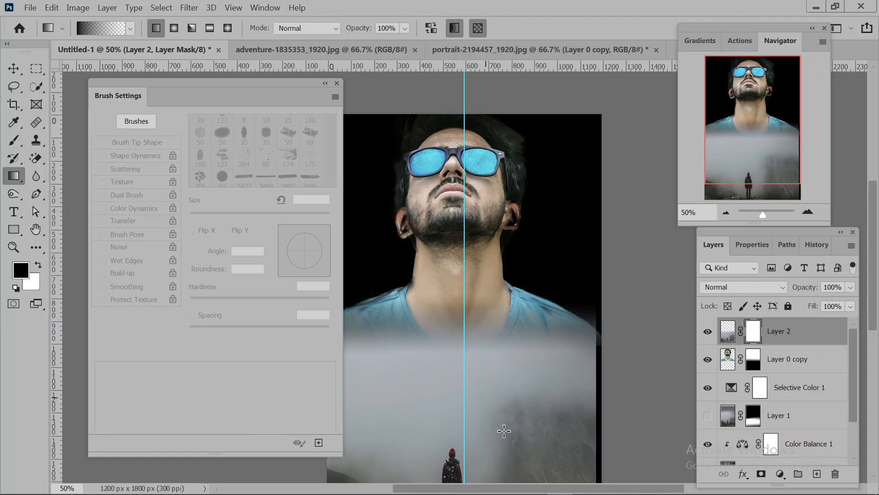
# Step: Show Layer 1 again and create a new empty layer above Layer 2
pyautogui.click(707, 416)
pyautogui.click(818, 474)
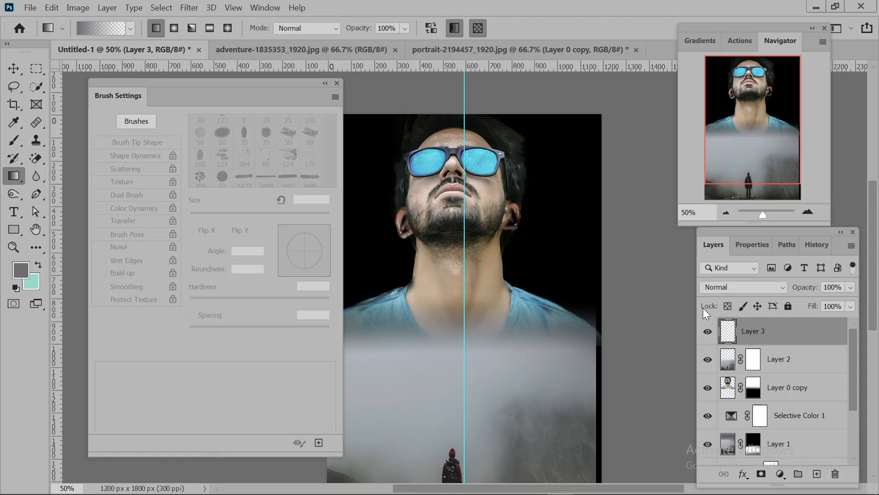
# Step: Activate the Brush tool and look through the available brush tips to the end of the list
pyautogui.click(10, 139)
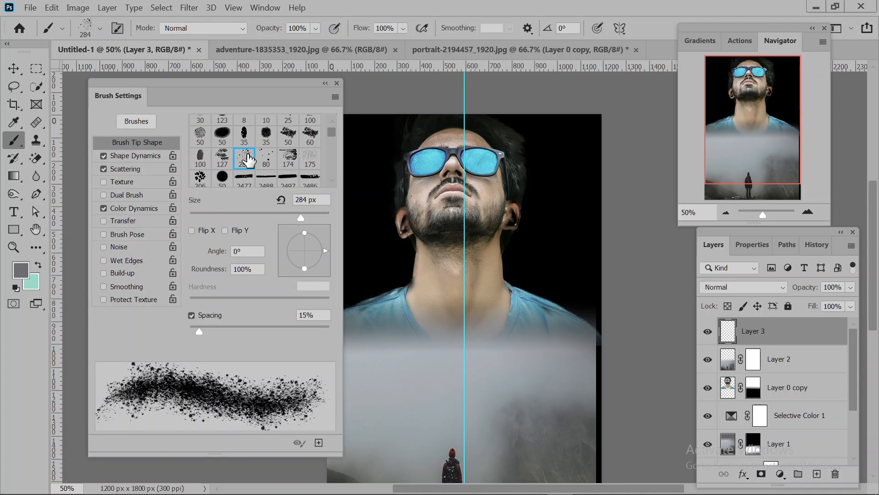
pyautogui.scroll(1, 229, 160)
pyautogui.scroll(-3, 229, 160)
pyautogui.scroll(-2, 229, 159)
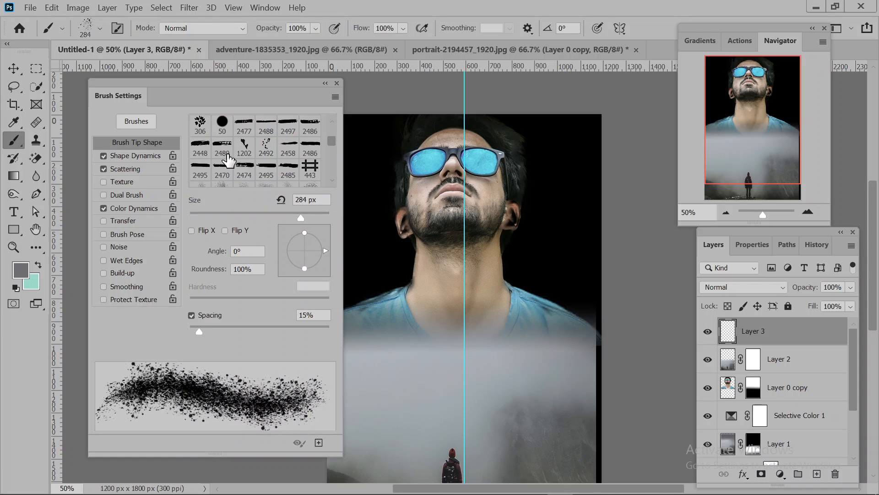
pyautogui.scroll(-1, 223, 179)
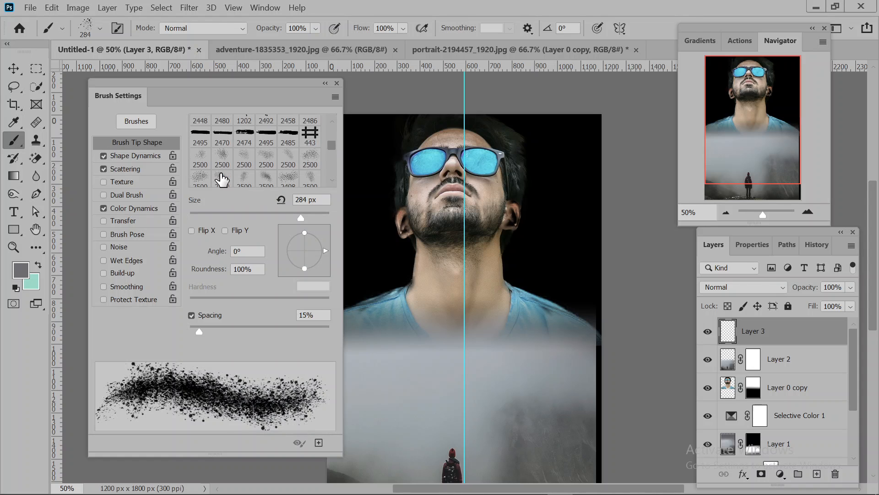
pyautogui.scroll(-4, 255, 165)
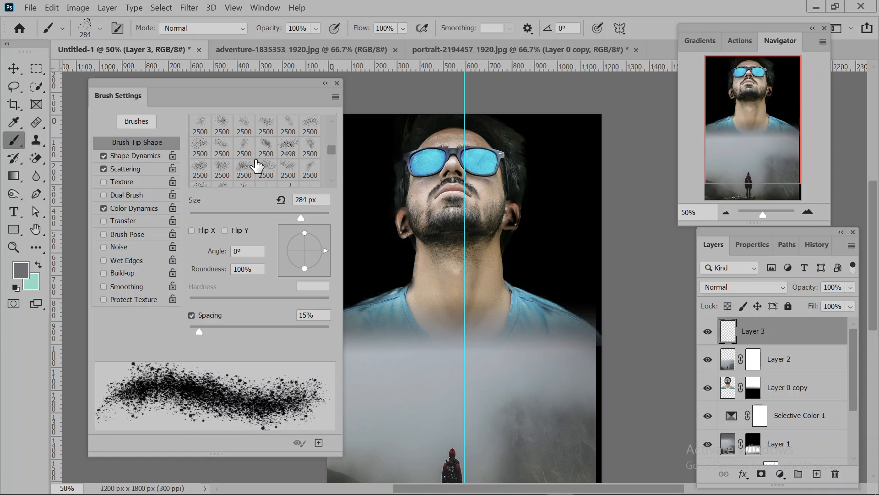
pyautogui.scroll(-5, 256, 165)
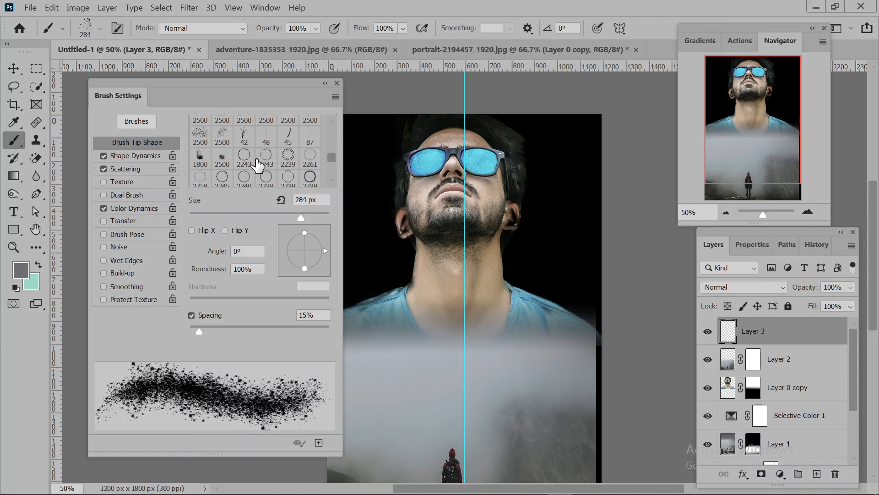
pyautogui.scroll(-3, 258, 164)
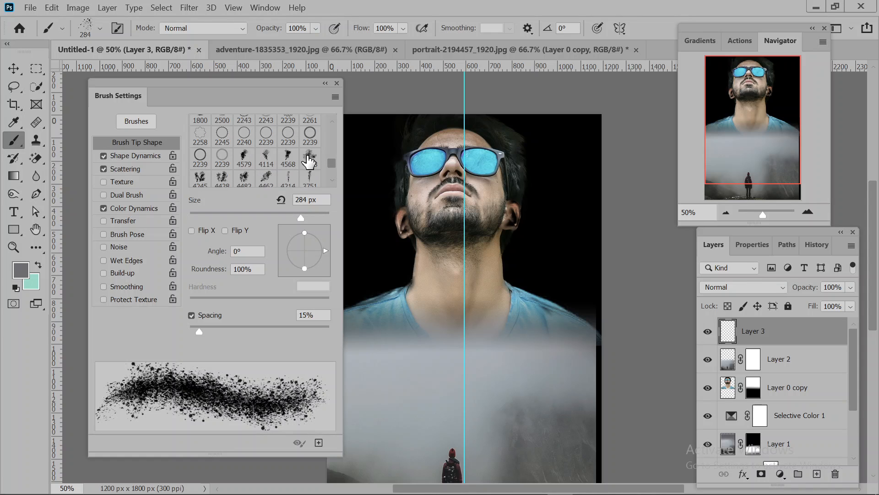
pyautogui.scroll(-4, 308, 157)
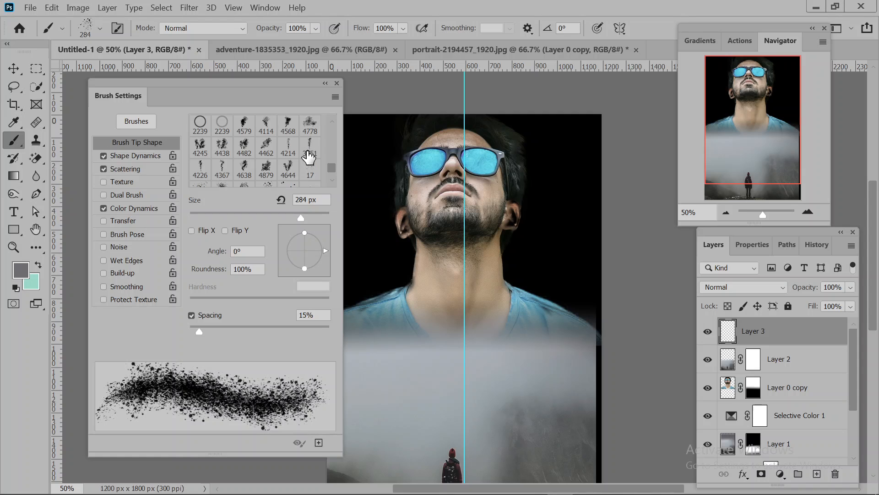
pyautogui.scroll(-3, 311, 158)
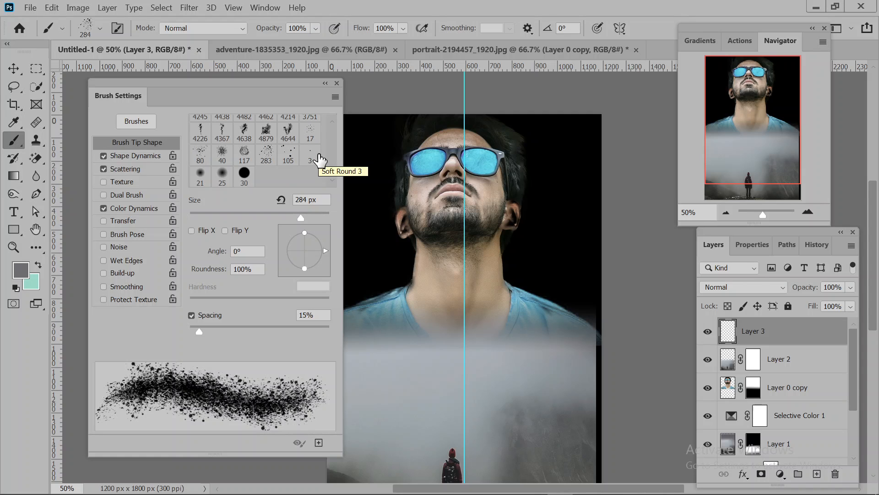
# Step: Try the 80 px spatter tip with 15% spacing, and browse back to the first brush tips
pyautogui.click(201, 155)
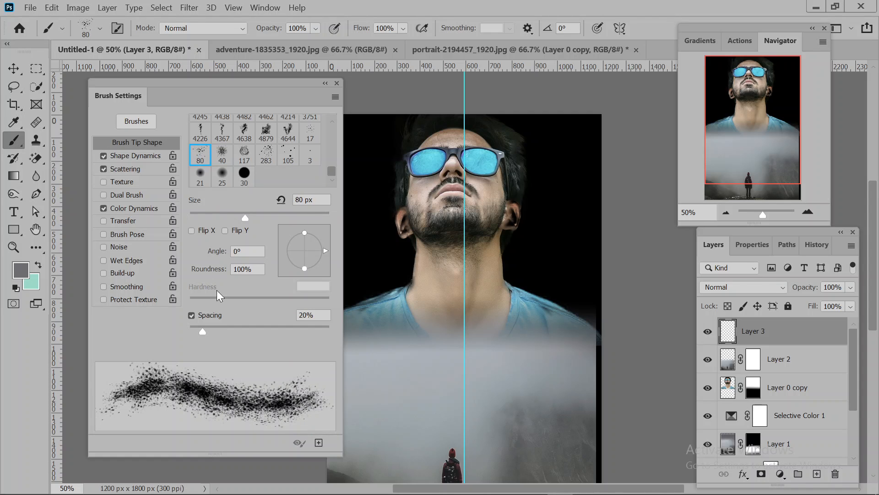
pyautogui.moveTo(199, 332)
pyautogui.mouseDown()
pyautogui.moveTo(231, 339)
pyautogui.moveTo(199, 331)
pyautogui.mouseUp()
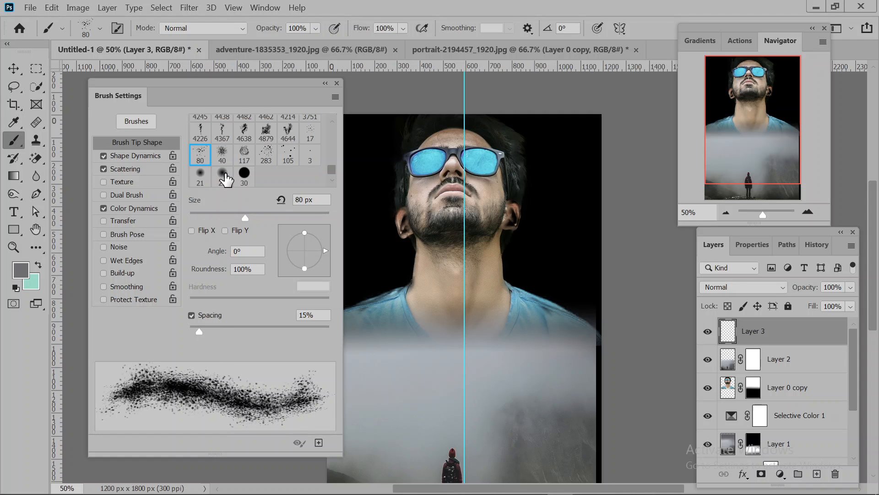
pyautogui.scroll(1, 226, 180)
pyautogui.scroll(1, 226, 180)
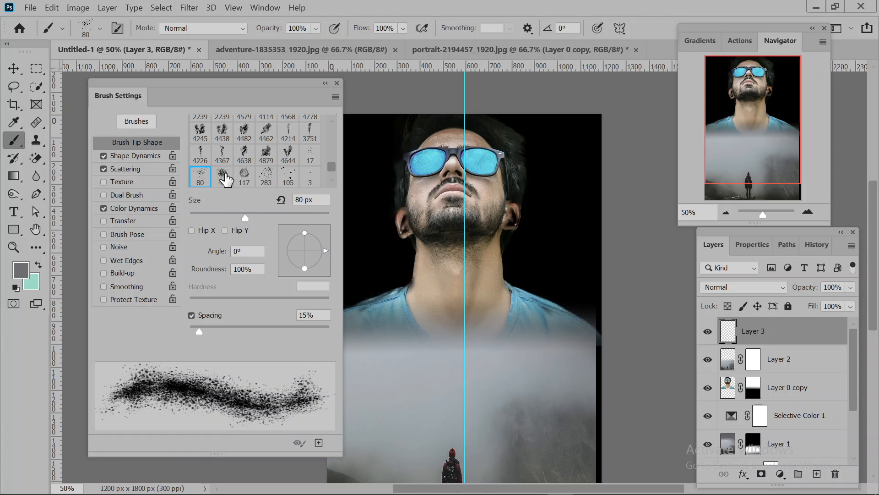
pyautogui.scroll(1, 225, 180)
pyautogui.scroll(4, 226, 180)
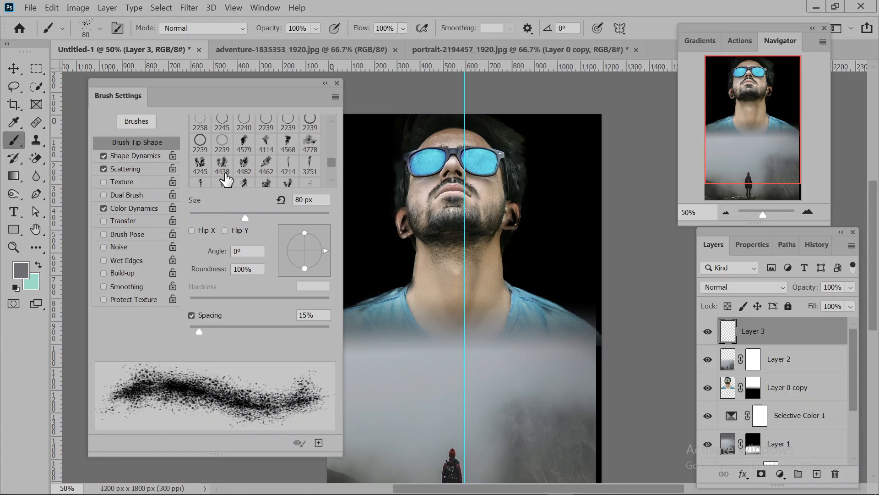
pyautogui.scroll(8, 226, 179)
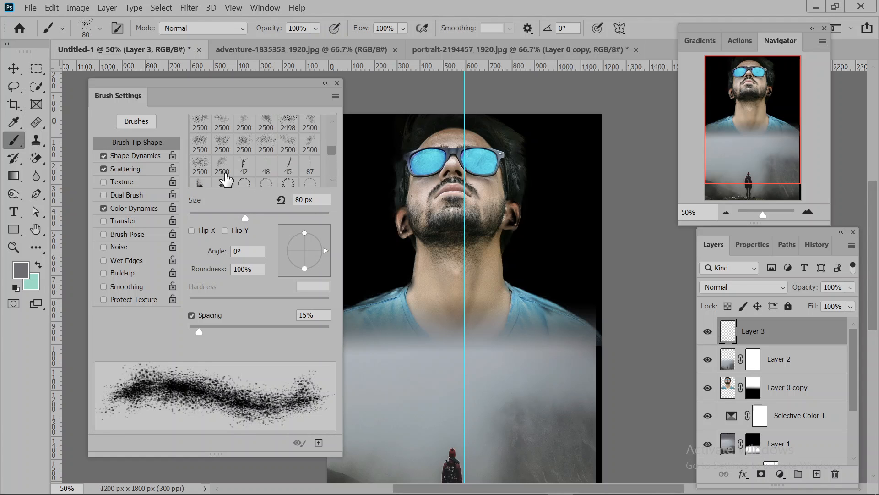
pyautogui.scroll(10, 226, 179)
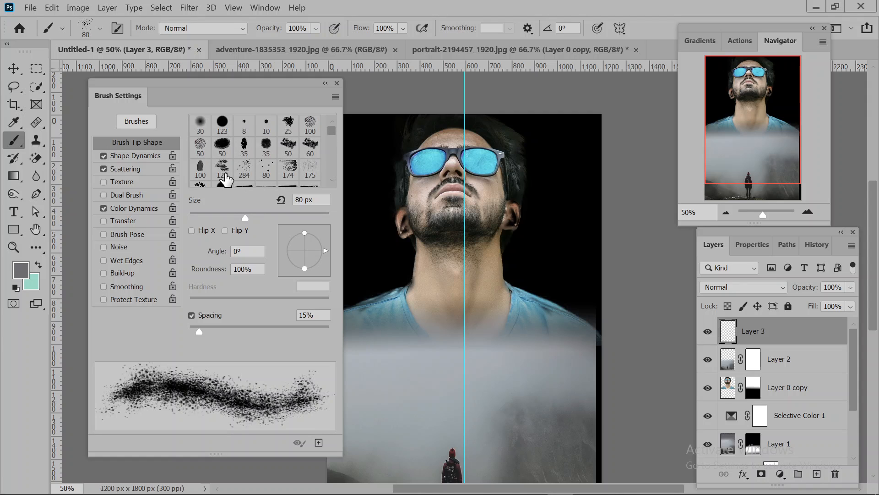
# Step: Try the 2492 px splatter tip, testing its spacing at 92% and 29%
pyautogui.scroll(-3, 226, 179)
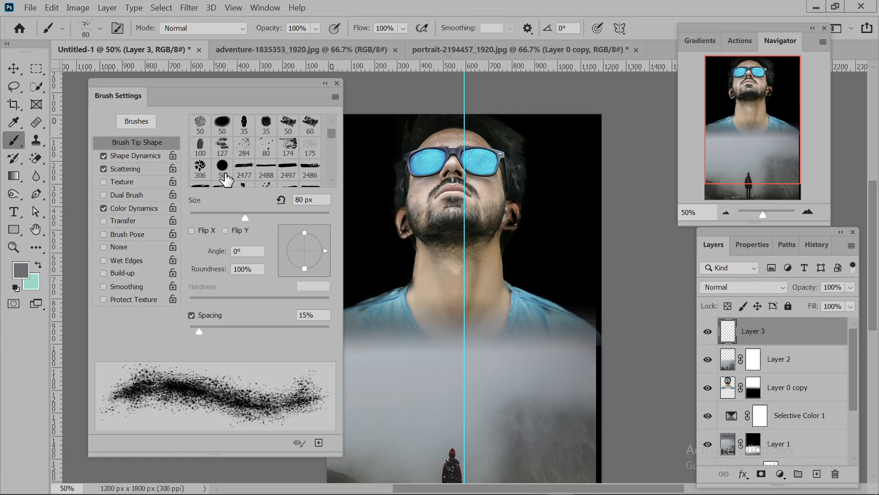
pyautogui.click(266, 178)
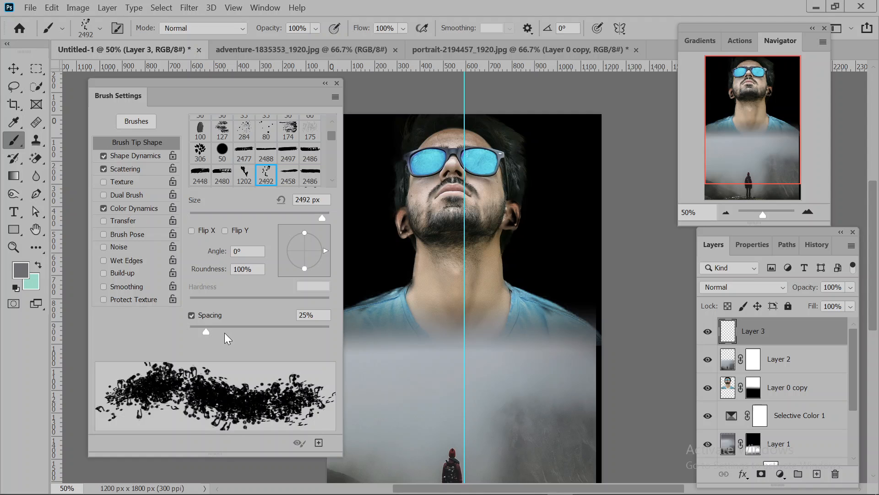
pyautogui.moveTo(204, 330); pyautogui.dragTo(253, 335)
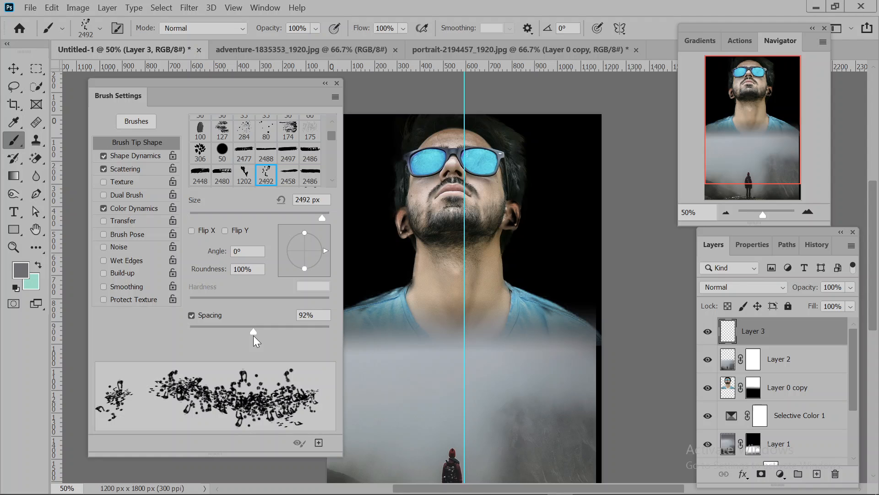
pyautogui.moveTo(254, 335); pyautogui.dragTo(210, 342)
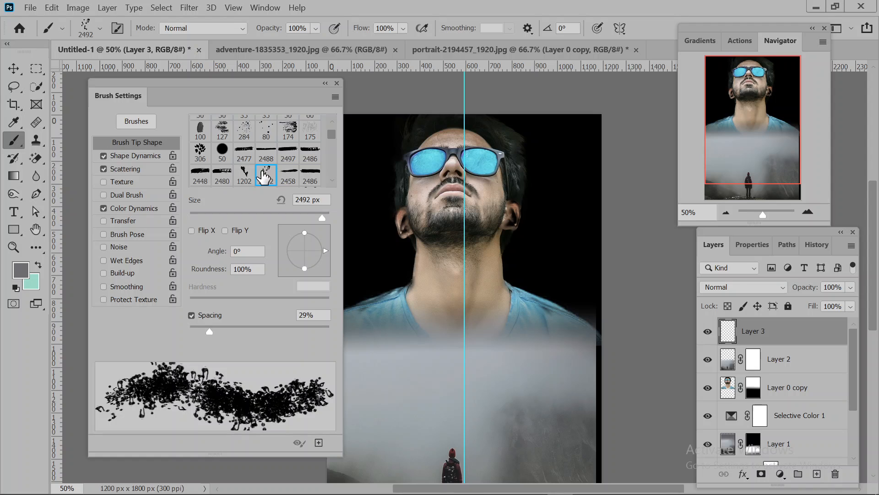
# Step: Switch the brush back to the 284 px spatter tip
pyautogui.scroll(1, 264, 175)
pyautogui.scroll(1, 264, 175)
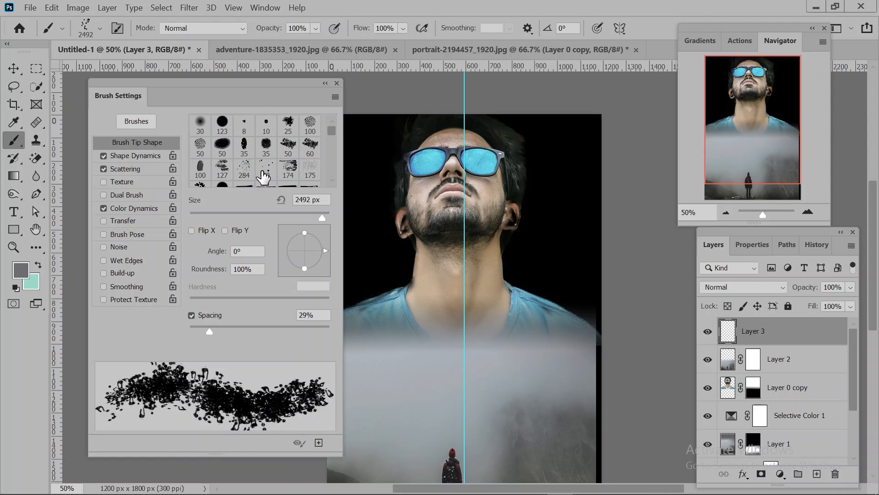
pyautogui.scroll(-1, 263, 176)
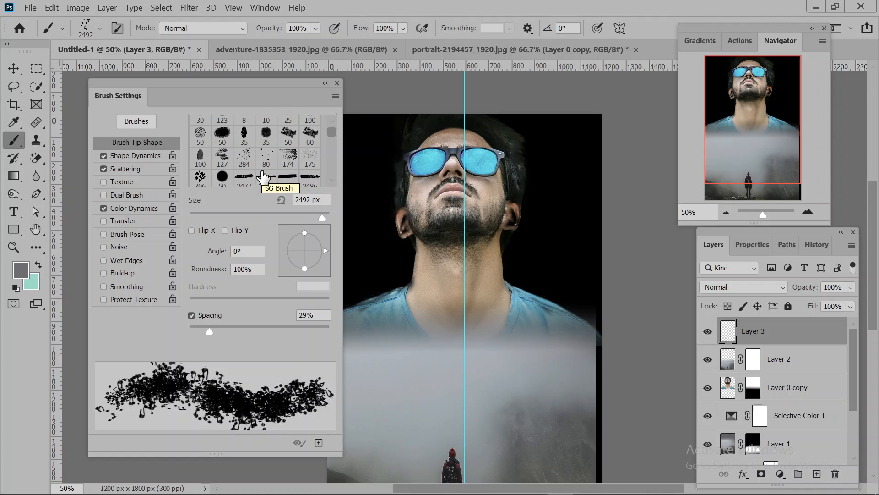
pyautogui.click(244, 166)
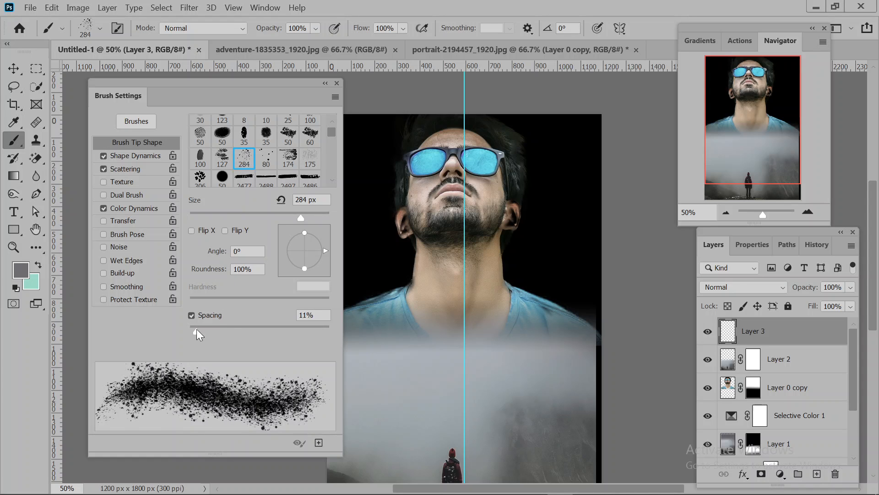
# Step: Set the splatter brush's spacing to 47% and collapse the brush settings
pyautogui.moveTo(197, 329); pyautogui.dragTo(223, 330)
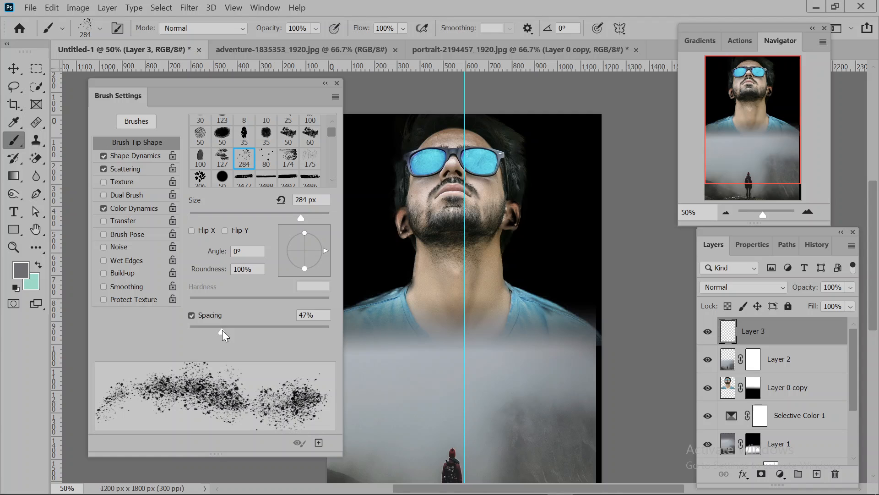
pyautogui.click(325, 83)
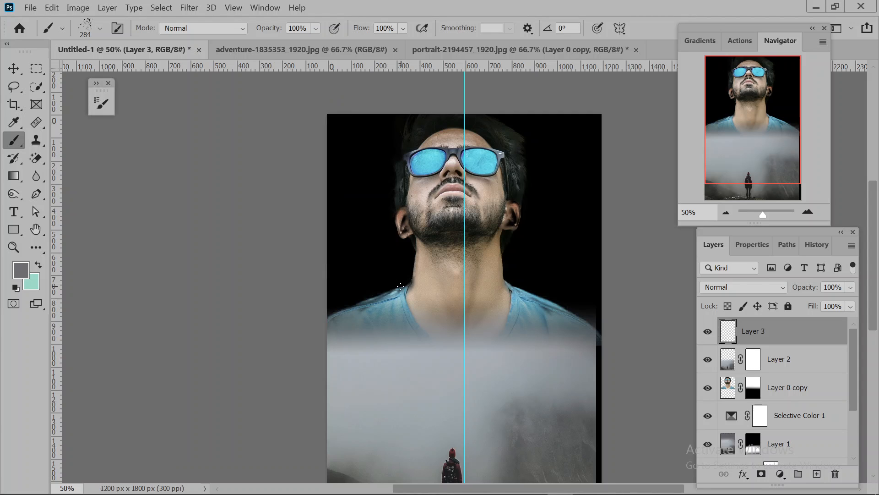
# Step: Reduce the brush size to 84 px and paint two vertical splatter strokes over the shirt's left shoulder on Layer 3
pyautogui.click(103, 29)
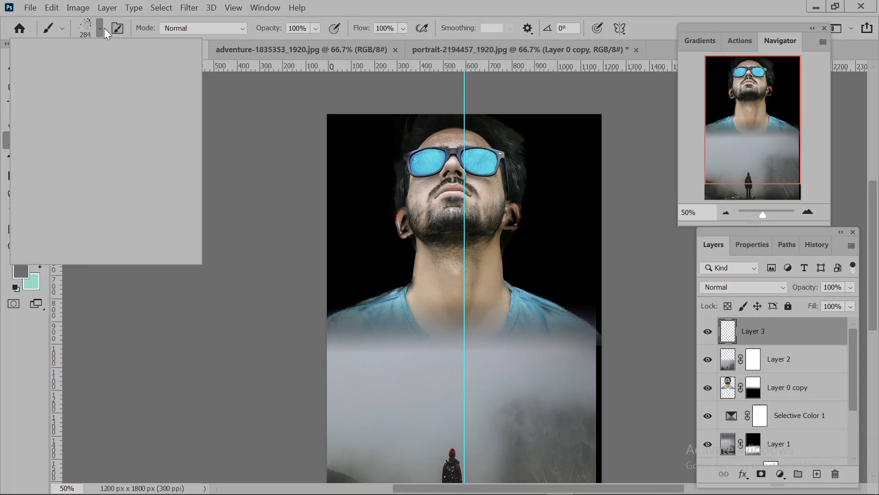
pyautogui.moveTo(147, 73); pyautogui.dragTo(107, 81)
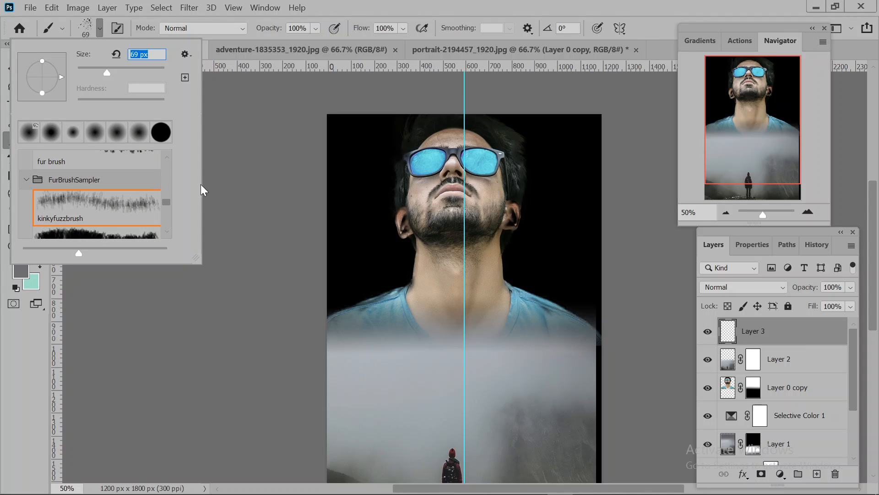
pyautogui.moveTo(106, 72); pyautogui.dragTo(111, 73)
pyautogui.moveTo(363, 344); pyautogui.dragTo(370, 281)
pyautogui.moveTo(411, 341); pyautogui.dragTo(422, 282)
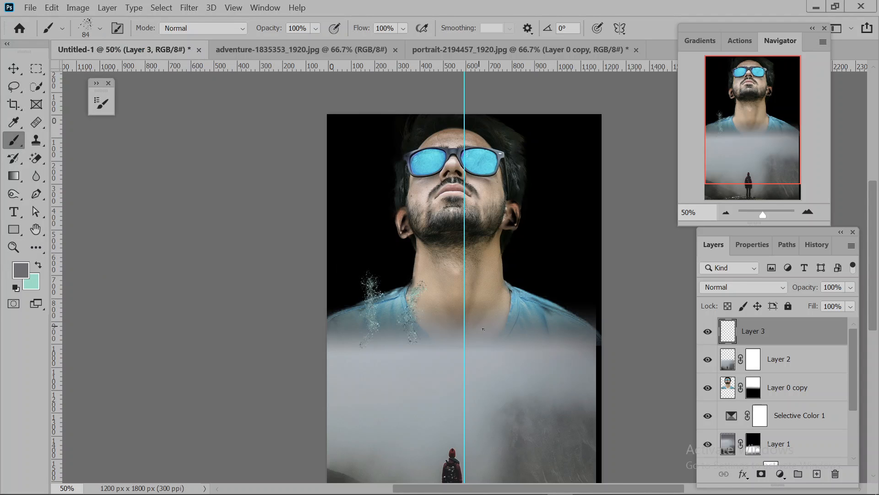
# Step: Enlarge the brush to 495 px and undo a trial splatter stroke across the chest and fog
pyautogui.click(100, 29)
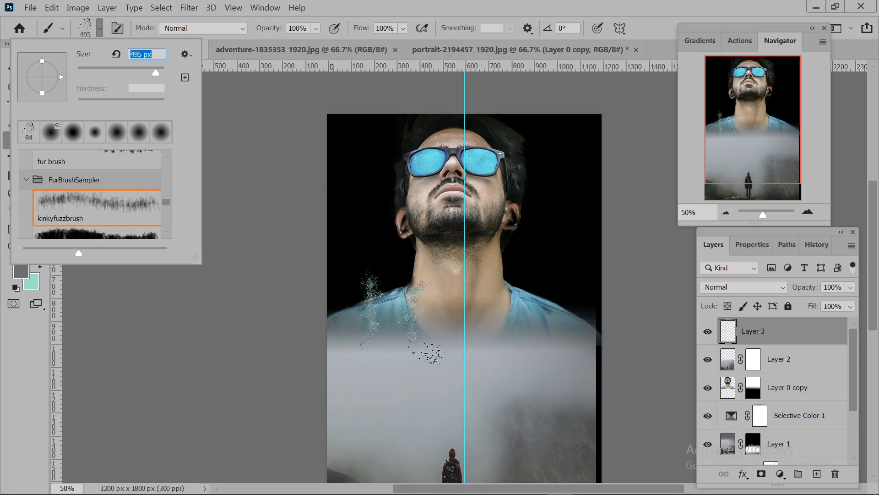
pyautogui.moveTo(449, 364)
pyautogui.mouseDown()
pyautogui.moveTo(460, 337)
pyautogui.moveTo(545, 289)
pyautogui.moveTo(515, 343)
pyautogui.moveTo(554, 353)
pyautogui.mouseUp()
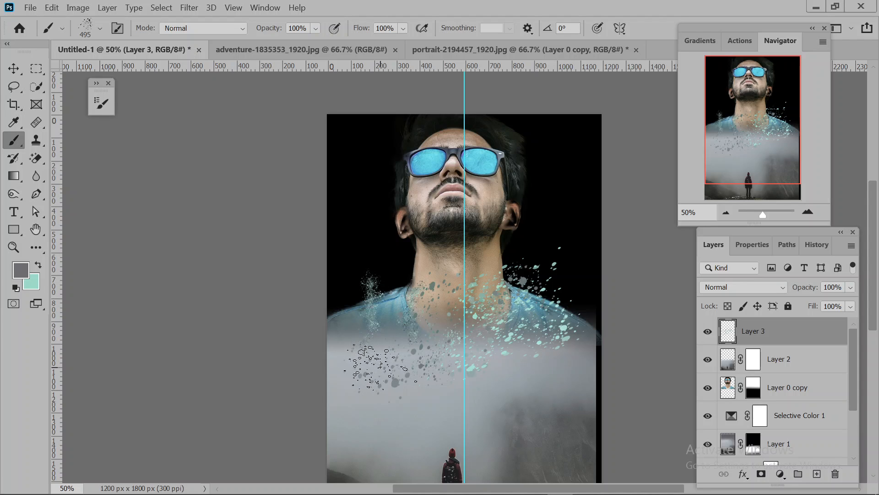
pyautogui.click(35, 279)
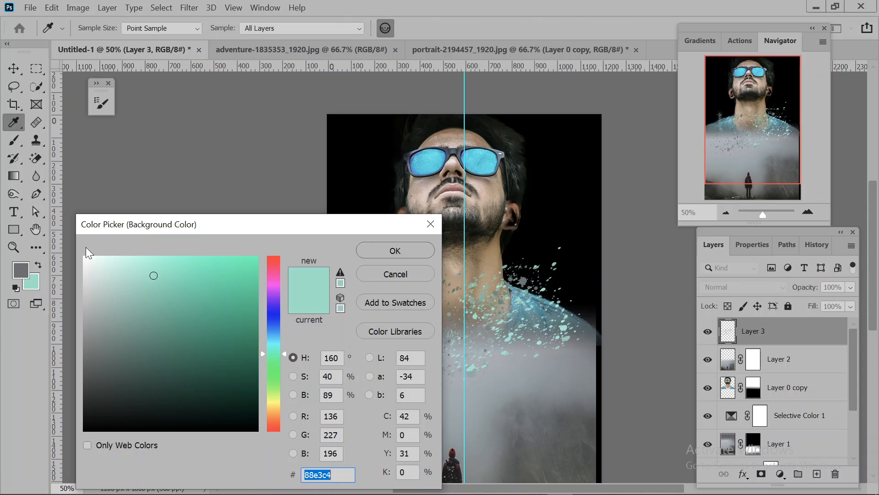
pyautogui.press('Escape')
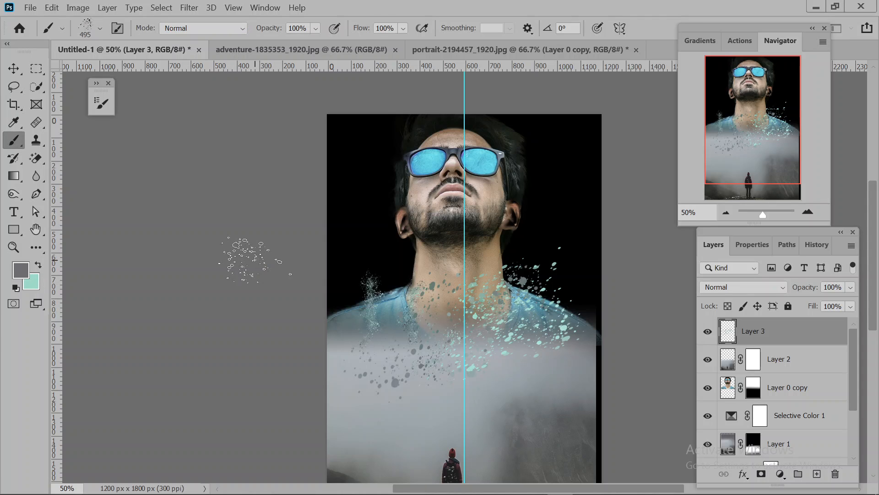
pyautogui.hotkey('ctrl', 'z')
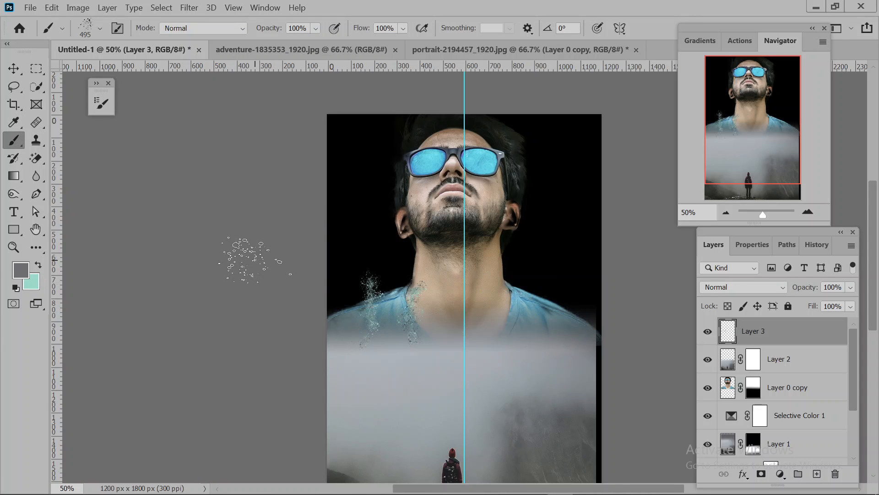
# Step: Reset the foreground and background colors to the default black and white
pyautogui.click(39, 267)
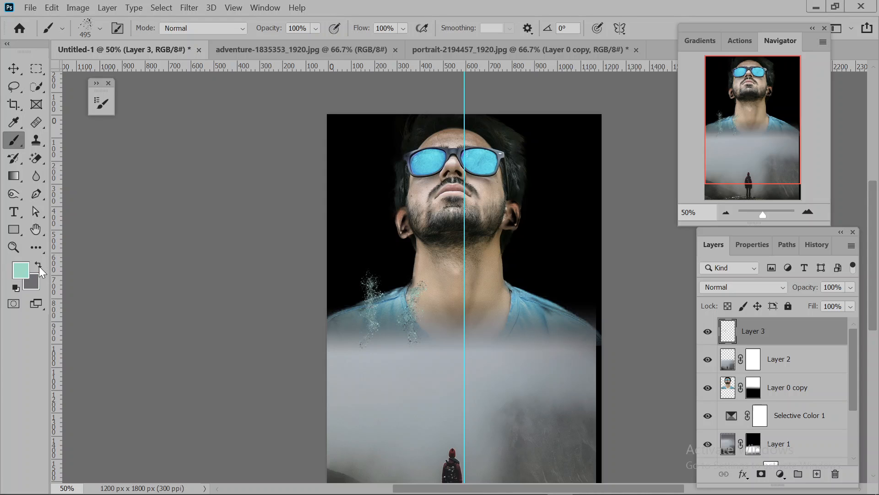
pyautogui.click(20, 288)
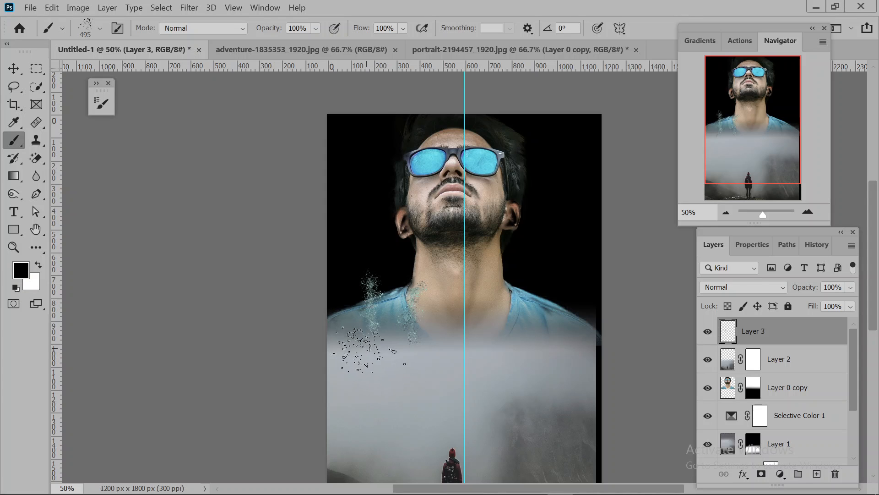
# Step: Try dense black-and-white splatter strokes across the chest, the fog and both sides of the neck
pyautogui.moveTo(356, 416); pyautogui.dragTo(405, 353)
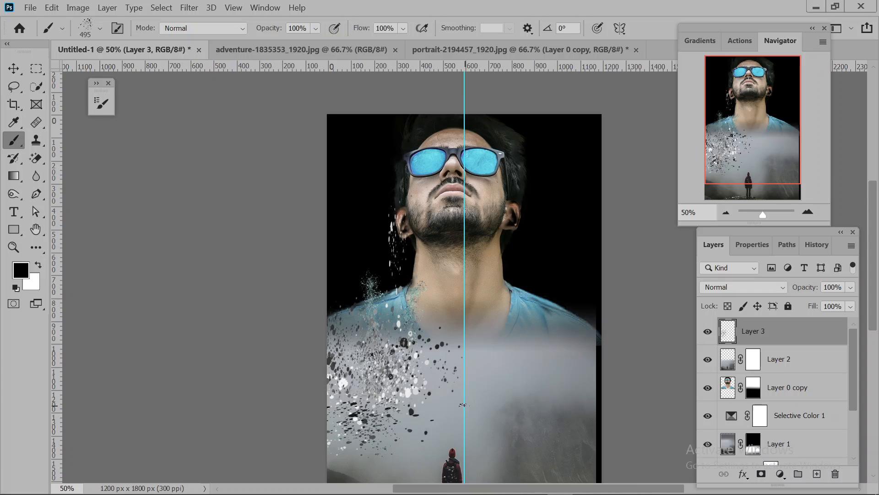
pyautogui.moveTo(462, 404)
pyautogui.mouseDown()
pyautogui.moveTo(550, 272)
pyautogui.moveTo(561, 307)
pyautogui.moveTo(549, 205)
pyautogui.moveTo(534, 196)
pyautogui.mouseUp()
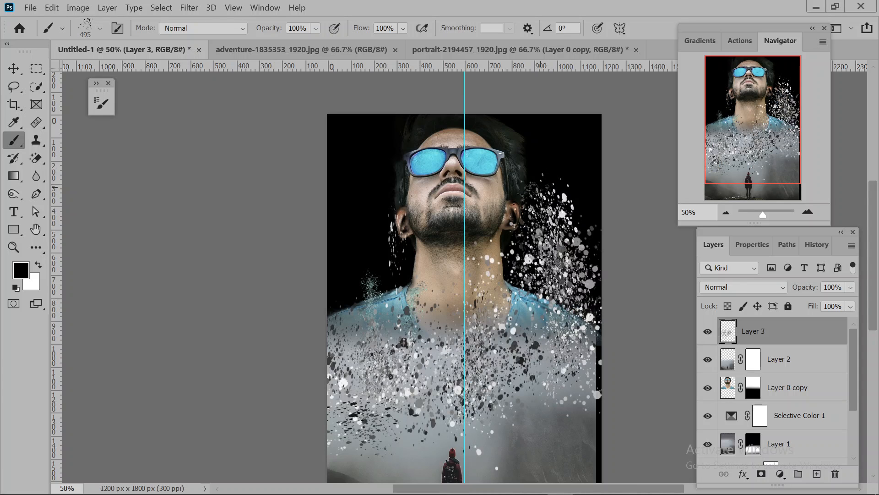
pyautogui.click(360, 247)
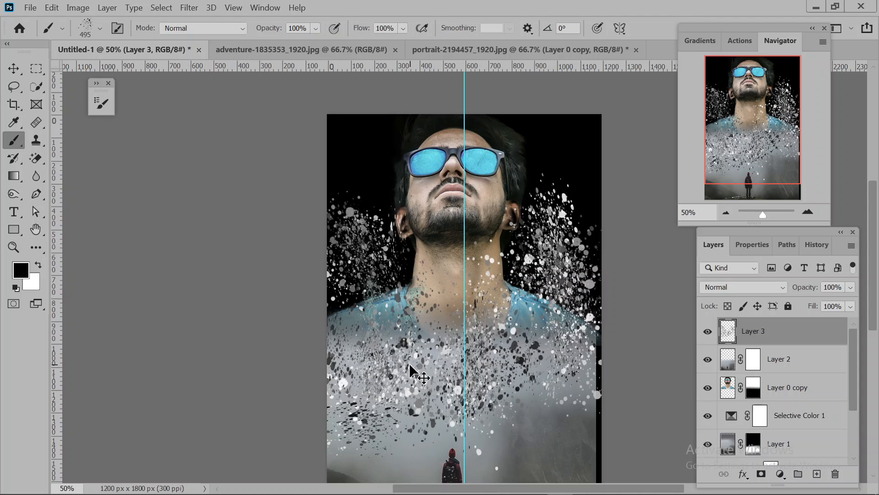
pyautogui.hotkey('ctrl', 't')
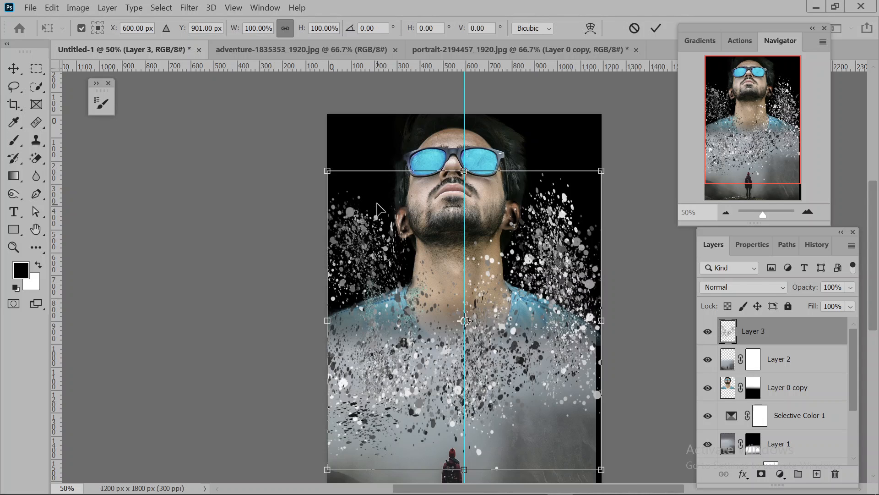
pyautogui.moveTo(327, 170); pyautogui.dragTo(349, 195)
pyautogui.hotkey('ctrl', 'z')
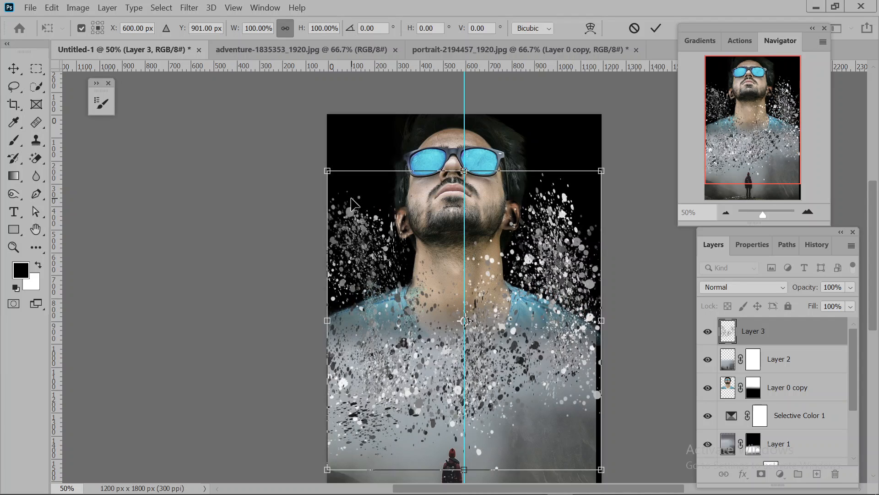
pyautogui.click(641, 32)
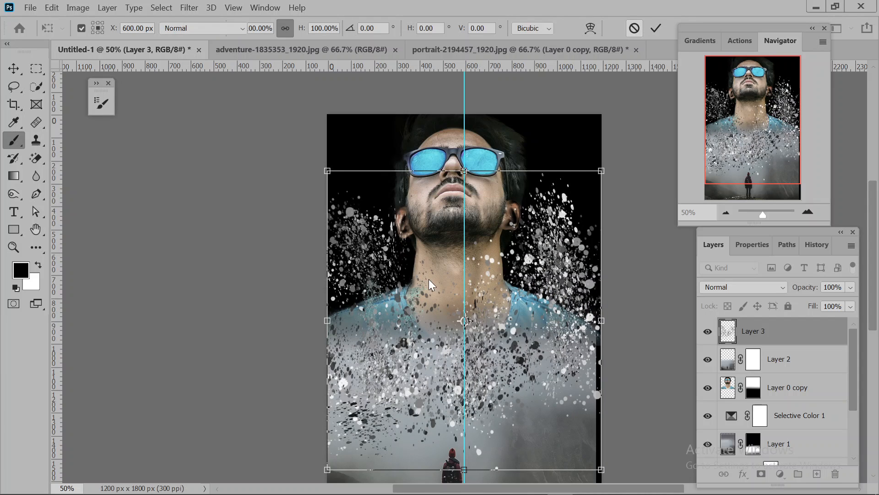
# Step: Undo the dense black-and-white splatter strokes on Layer 3
pyautogui.hotkey('ctrl', 'z')
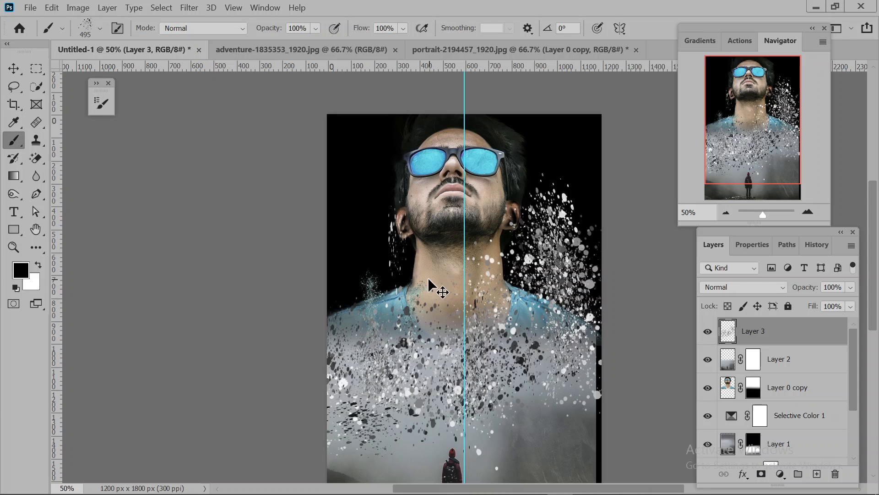
pyautogui.hotkey('ctrl', 'z')
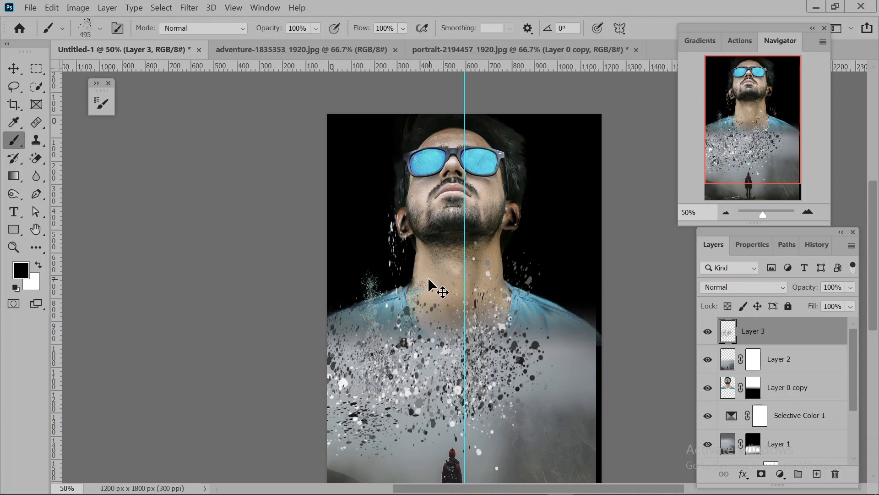
pyautogui.hotkey('ctrl', 'z')
pyautogui.hotkey('ctrl', 'z')
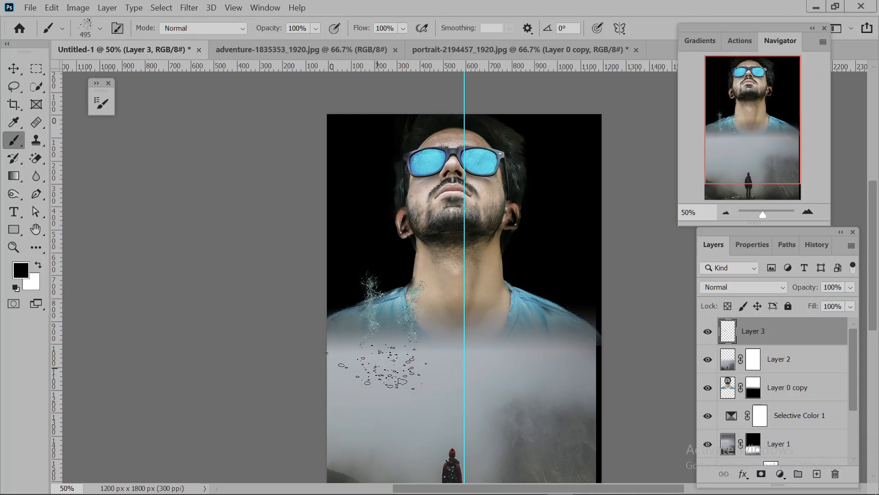
# Step: Stamp separate black-and-white splatters on Layer 3 over the chest, shoulders, fog and dark background on both sides of the neck
pyautogui.click(381, 371)
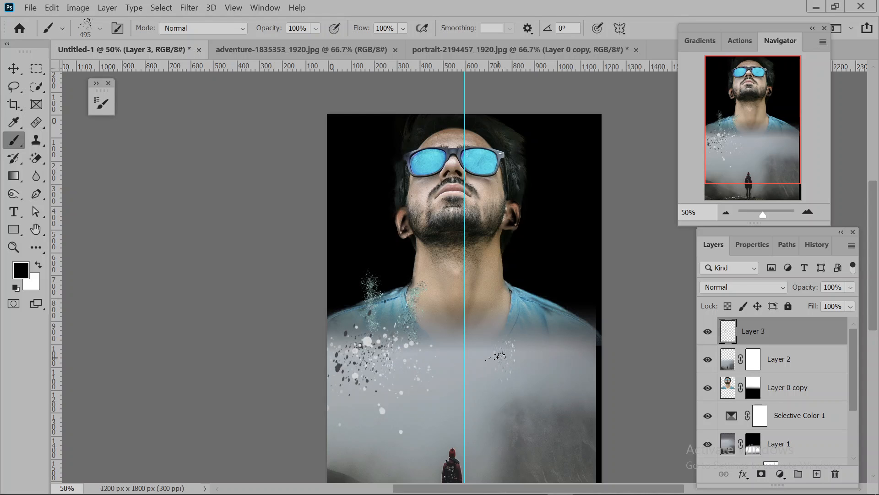
pyautogui.click(561, 339)
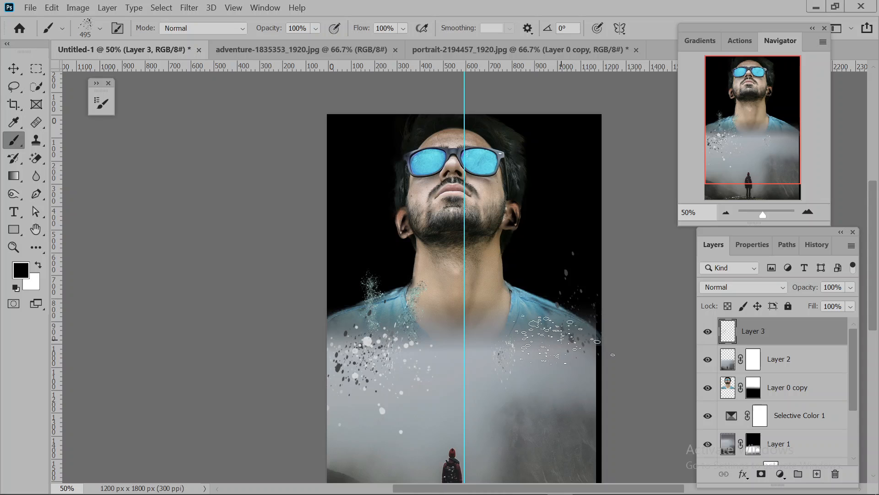
pyautogui.click(467, 323)
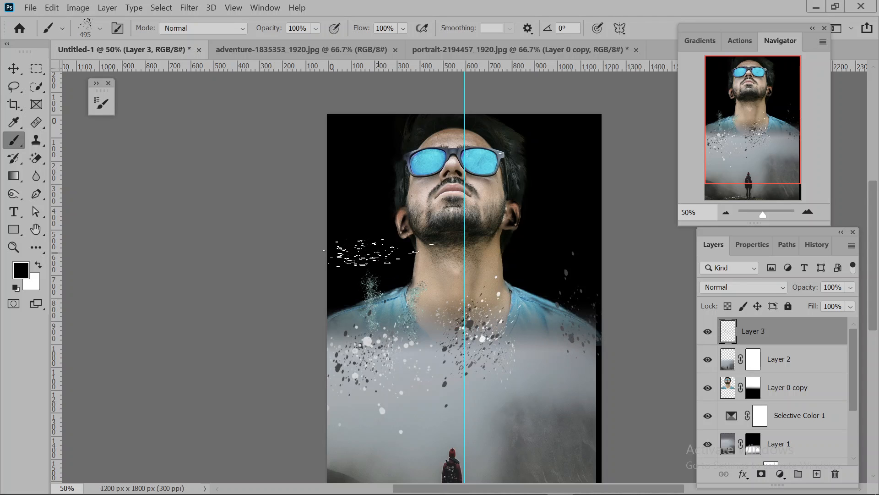
pyautogui.click(371, 251)
pyautogui.click(554, 246)
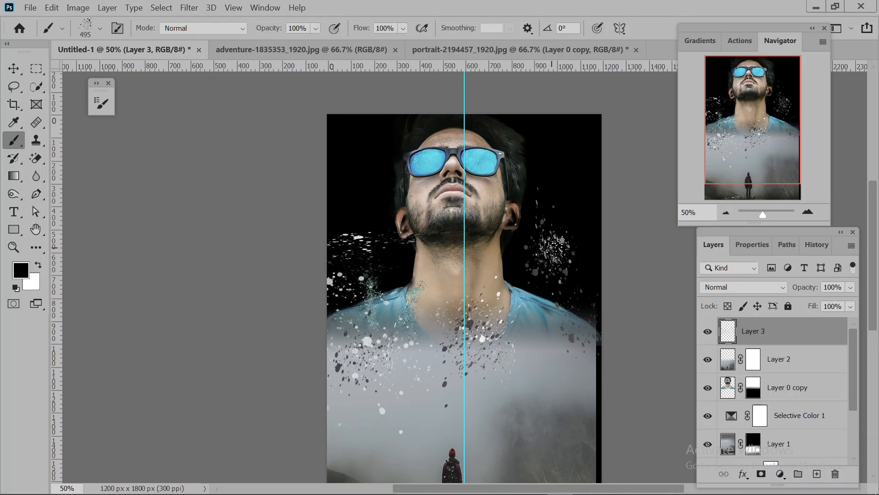
pyautogui.click(510, 398)
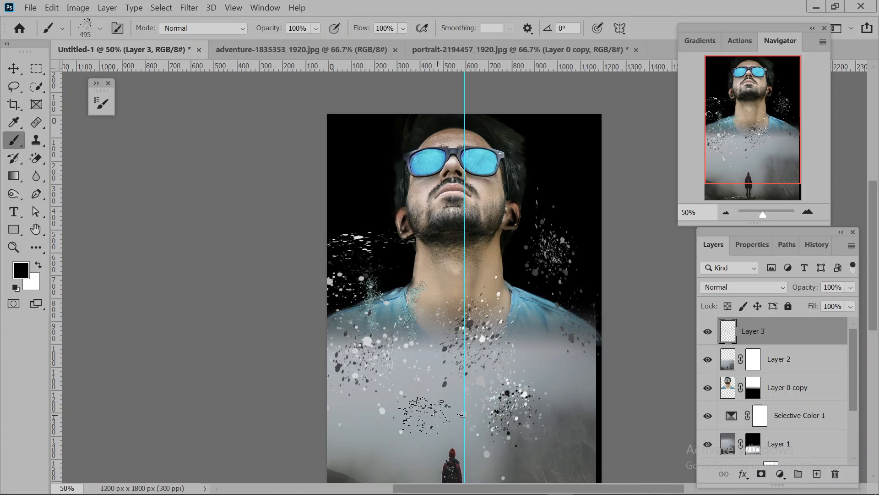
pyautogui.click(559, 329)
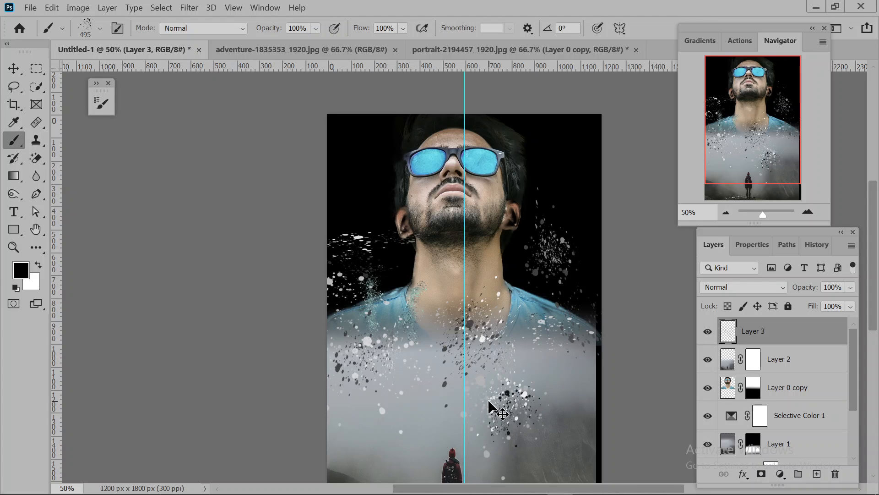
# Step: Scale the splatters on Layer 3 up to 104.84% with Free Transform and apply it
pyautogui.hotkey('ctrl', 't')
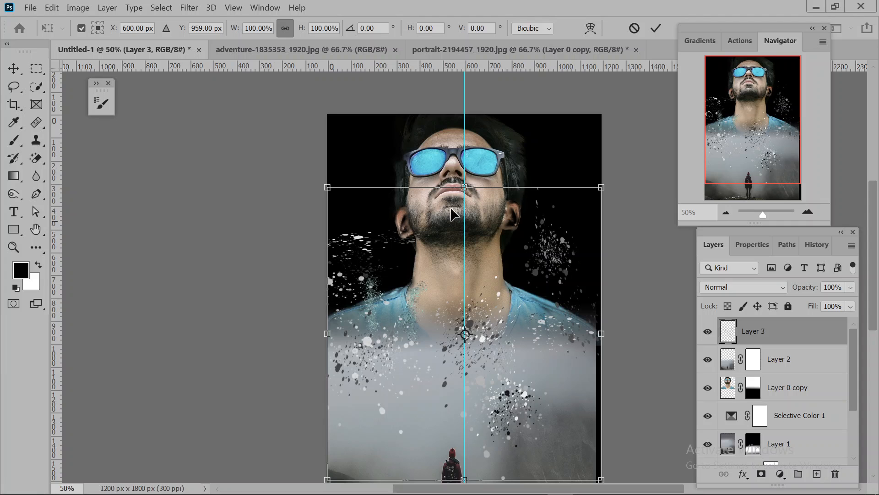
pyautogui.moveTo(328, 187); pyautogui.dragTo(315, 137)
pyautogui.moveTo(331, 147); pyautogui.dragTo(352, 149)
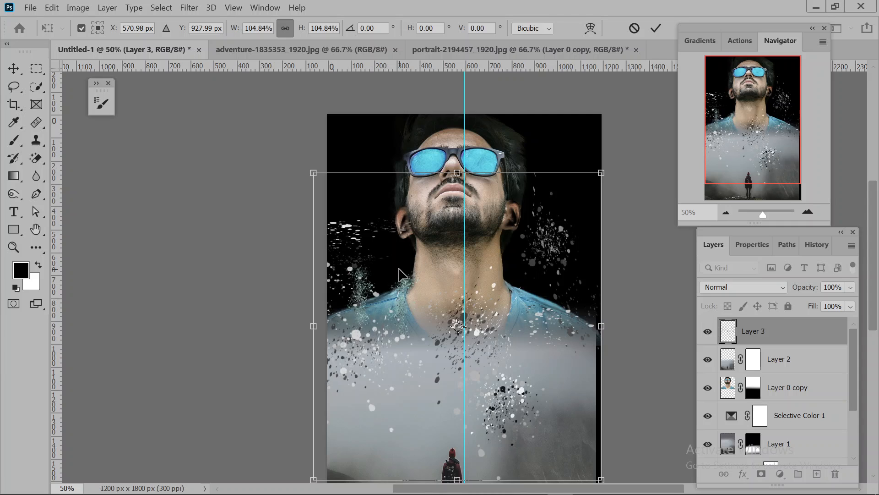
pyautogui.press('b')
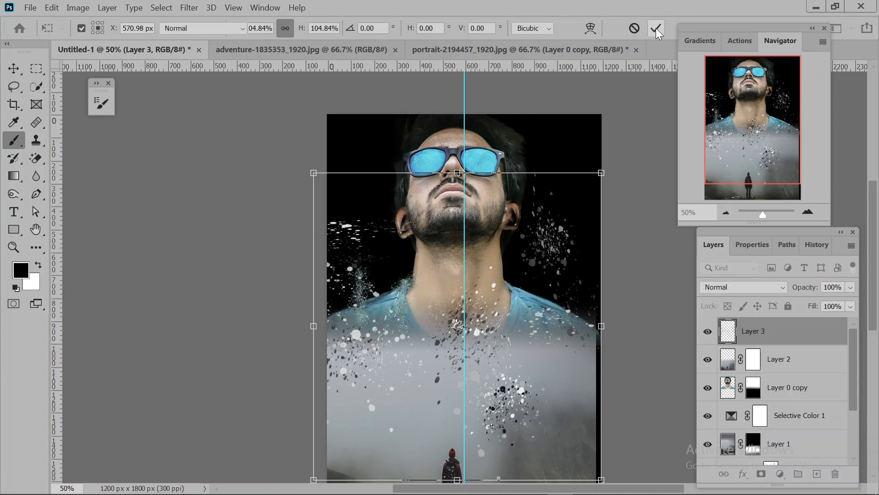
pyautogui.click(656, 28)
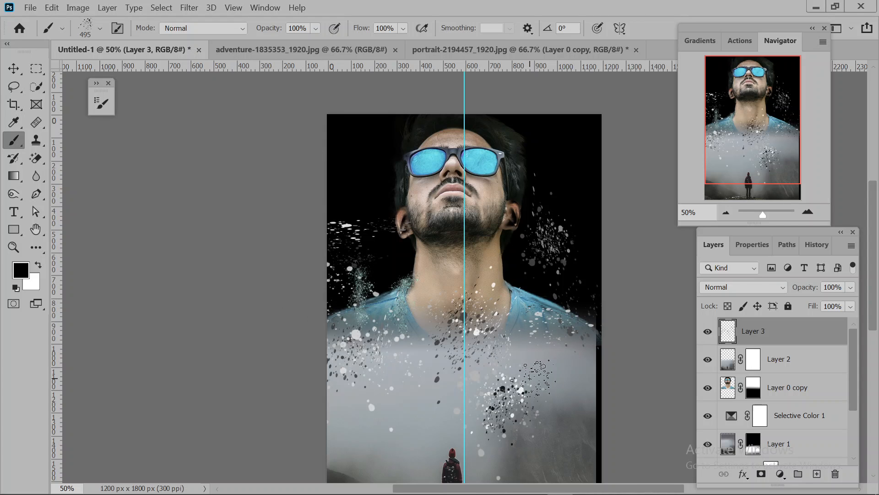
# Step: Switch to File Explorer and open New Volume (D:)
pyautogui.moveTo(579, 461)
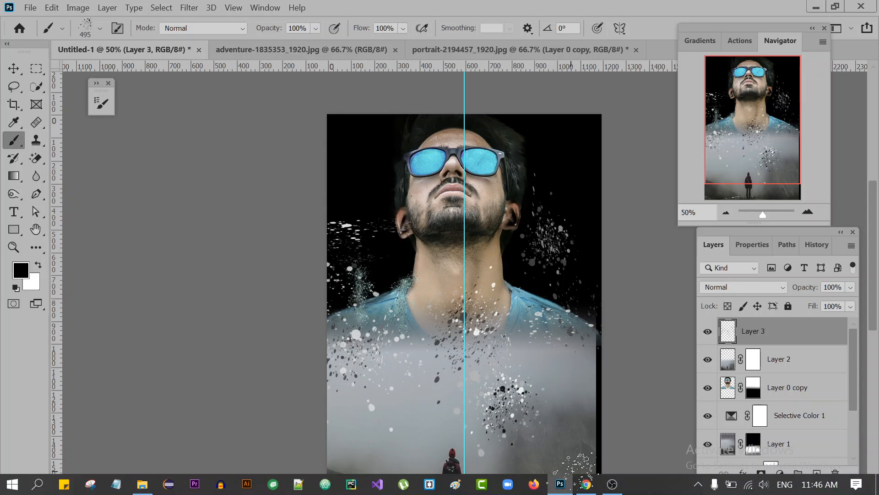
pyautogui.click(589, 482)
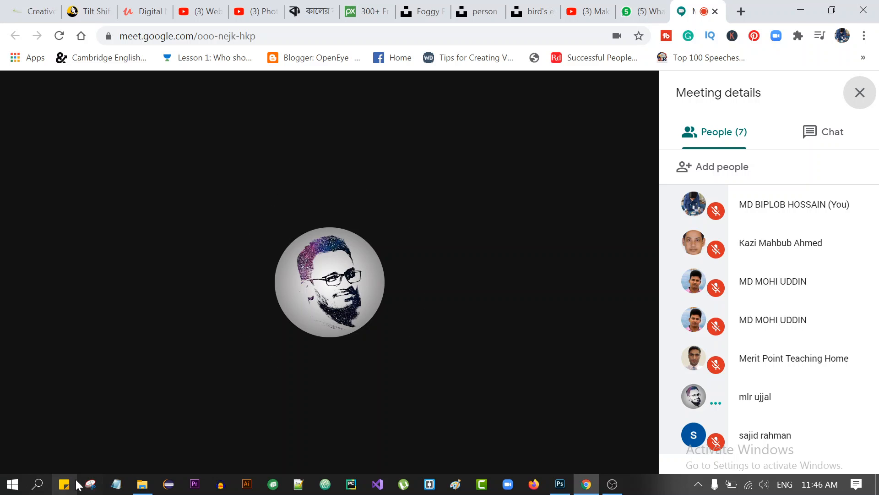
pyautogui.click(144, 484)
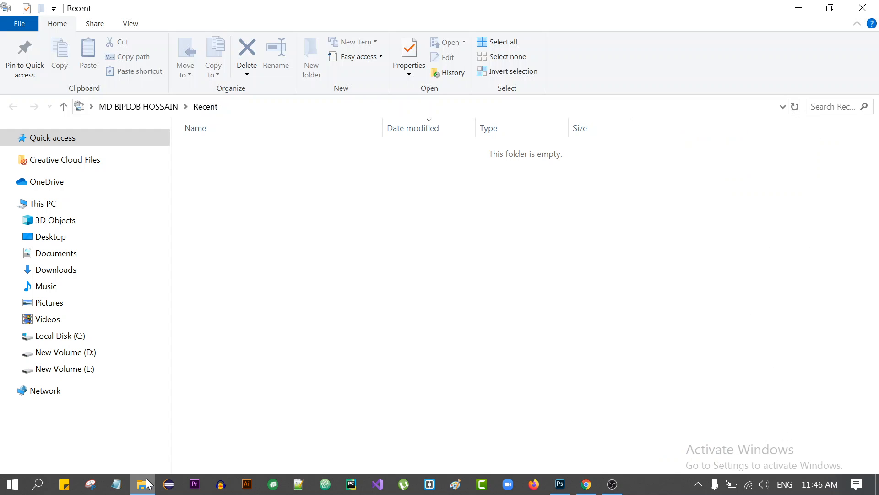
pyautogui.click(87, 355)
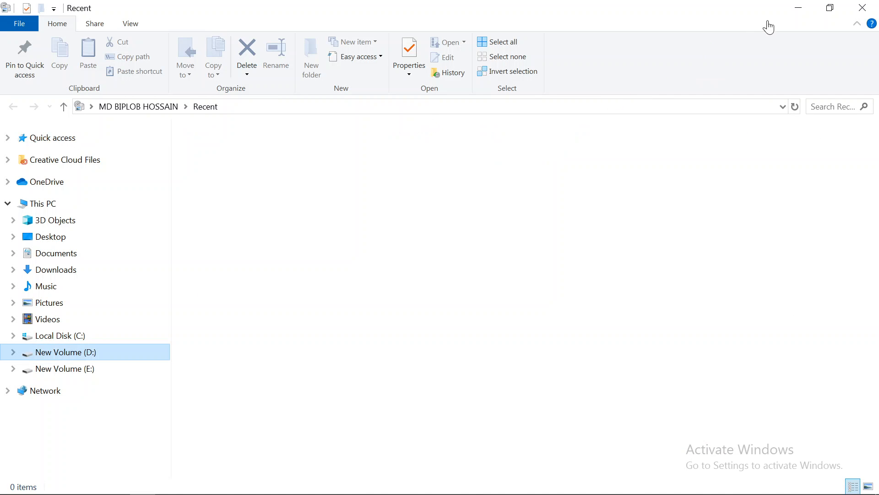
pyautogui.click(799, 8)
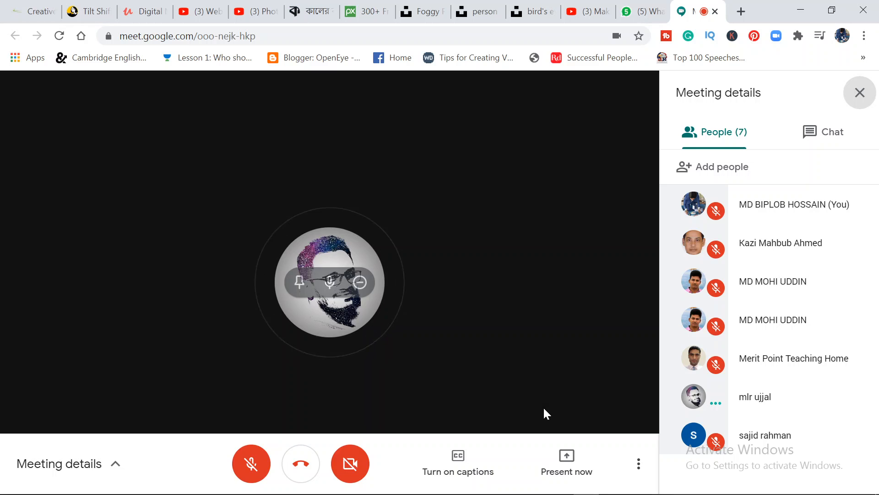
# Step: Clear the open windows and open the Practice files folder on New Volume (D:) in File Explorer
pyautogui.moveTo(714, 493)
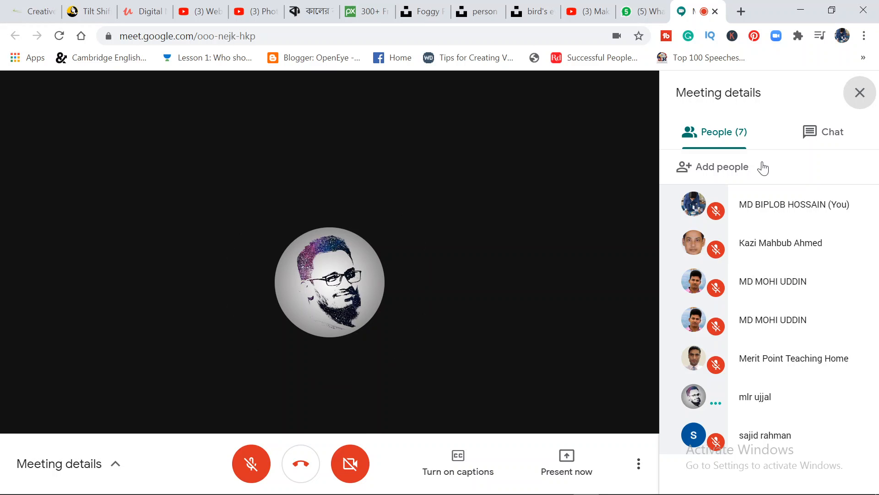
pyautogui.click(801, 10)
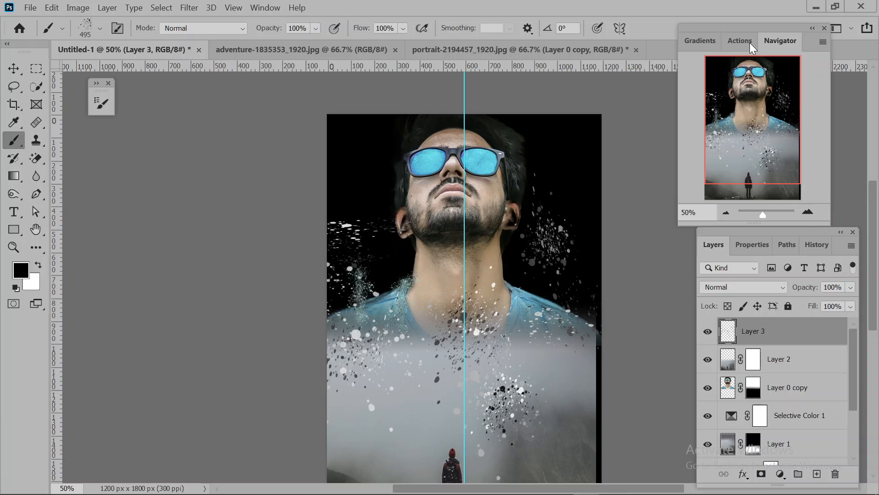
pyautogui.click(815, 6)
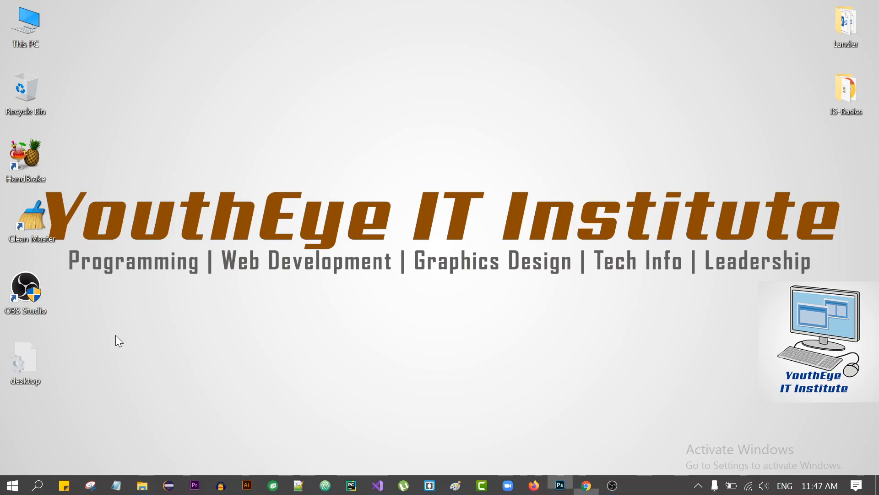
pyautogui.click(143, 484)
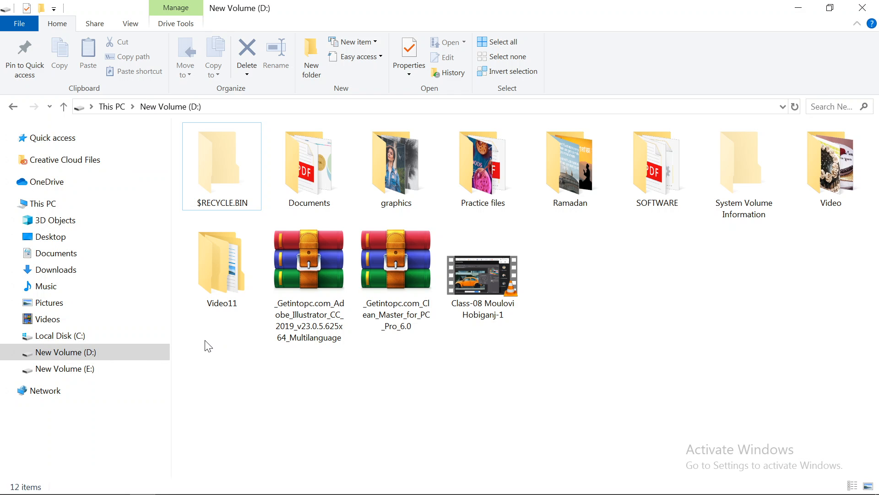
pyautogui.click(493, 185)
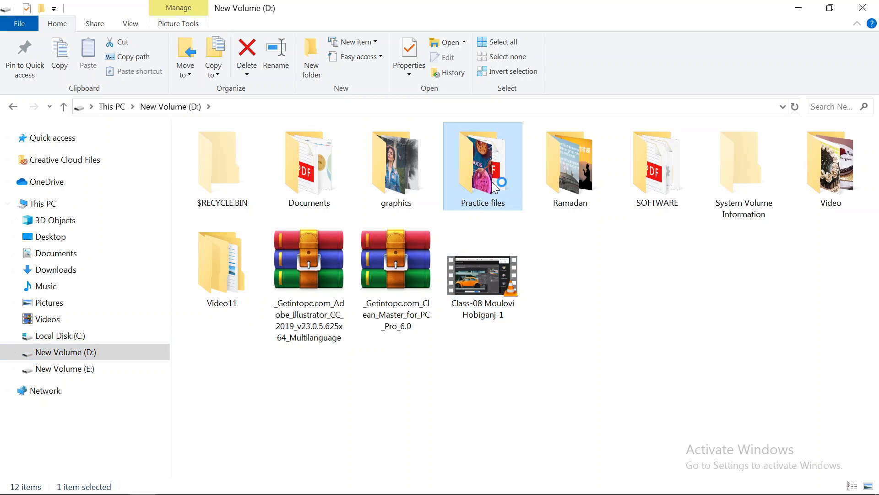
pyautogui.doubleClick(494, 186)
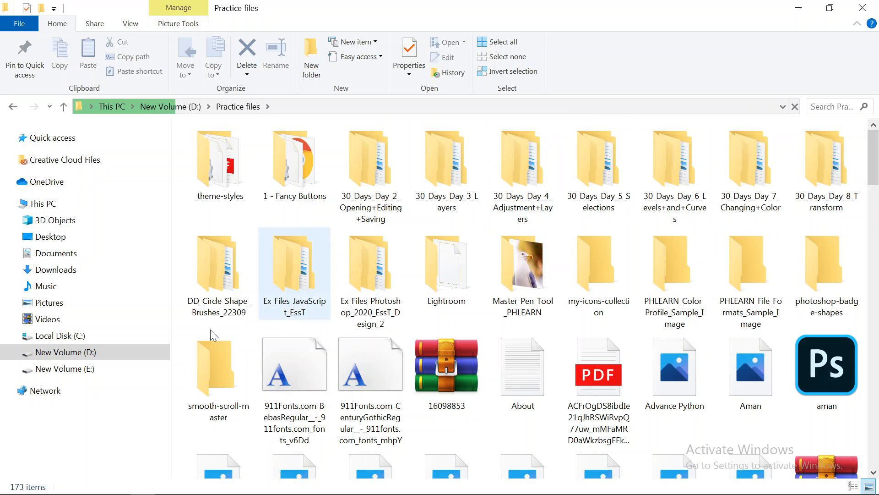
# Step: Look through the images in the Documents folder inside graphics on New Volume (D:)
pyautogui.click(87, 356)
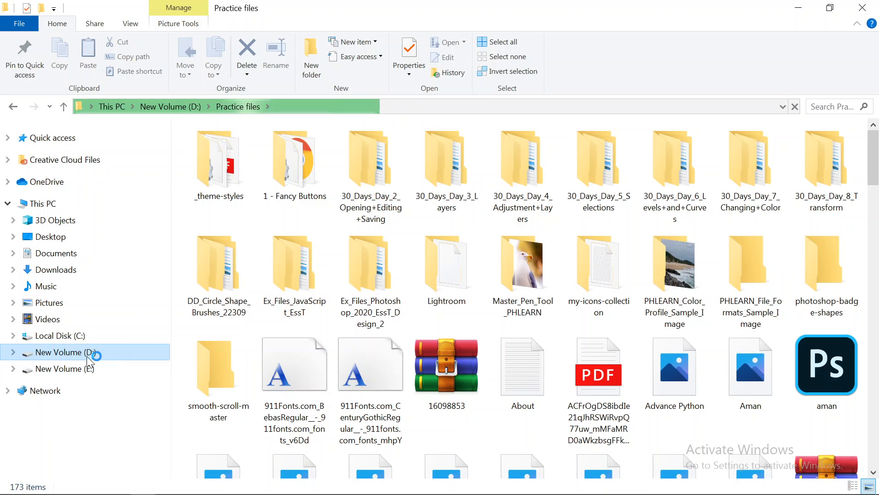
pyautogui.click(398, 173)
pyautogui.doubleClick(398, 173)
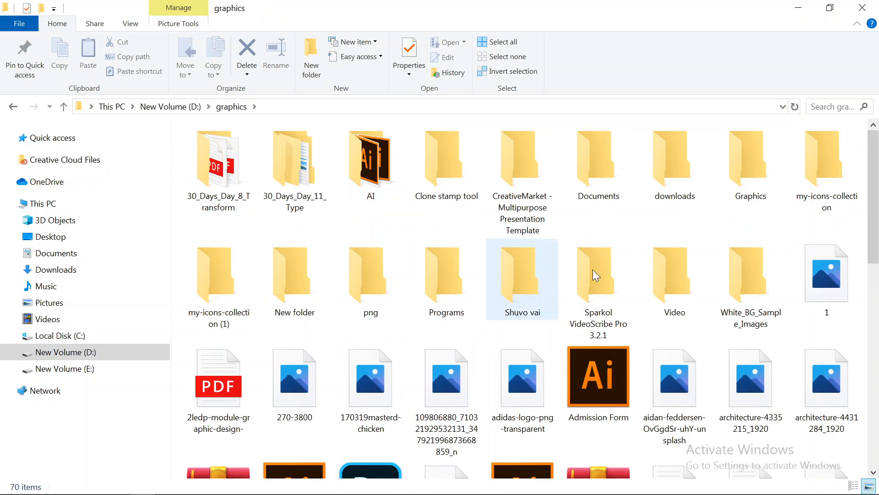
pyautogui.click(612, 170)
pyautogui.doubleClick(611, 171)
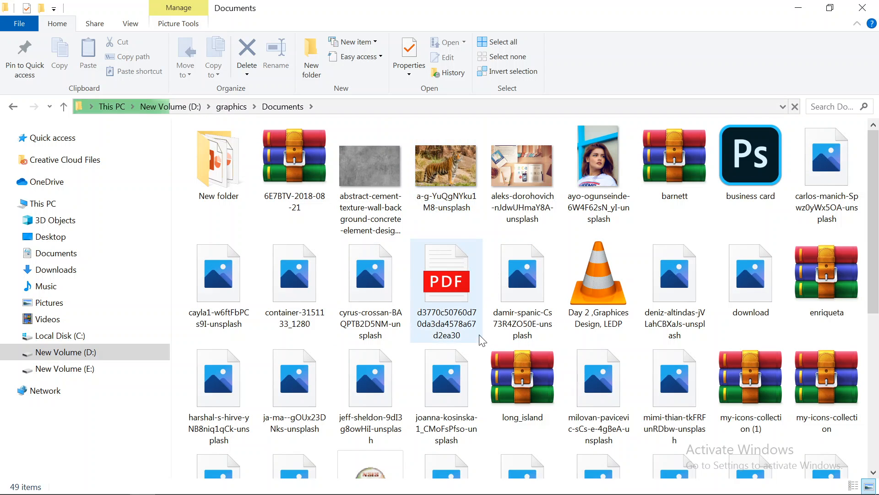
pyautogui.scroll(-5, 476, 338)
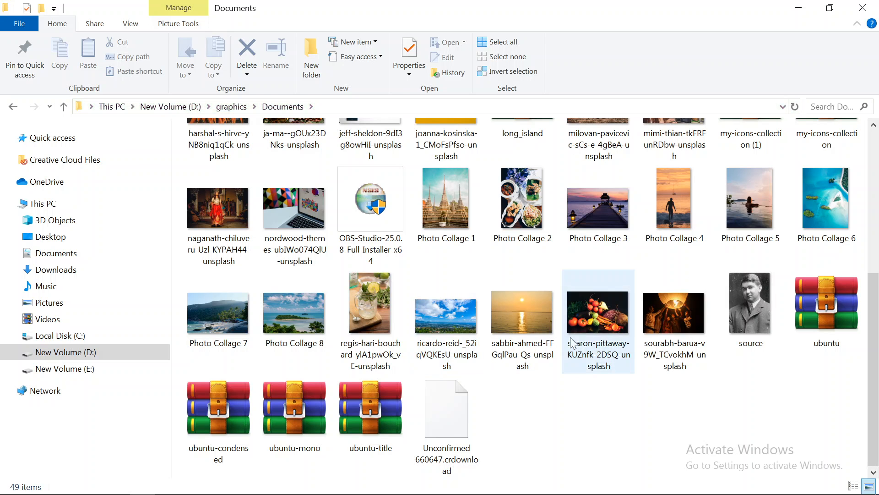
pyautogui.scroll(6, 576, 386)
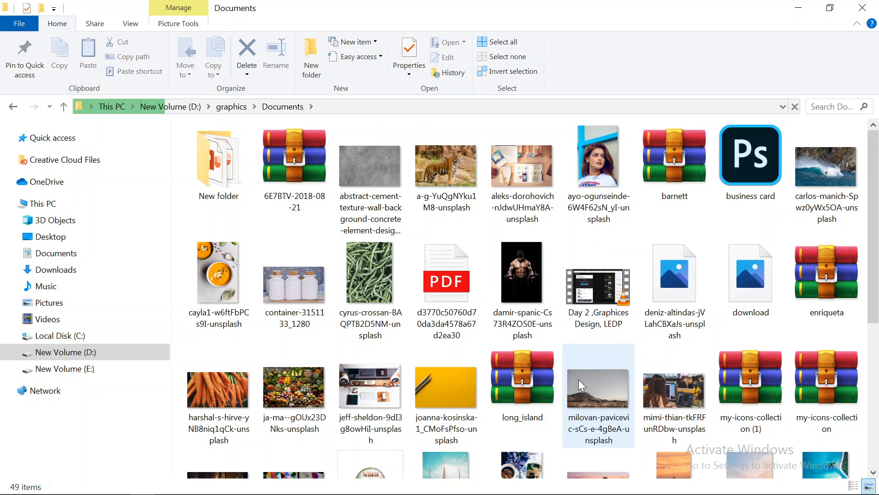
pyautogui.scroll(-6, 579, 380)
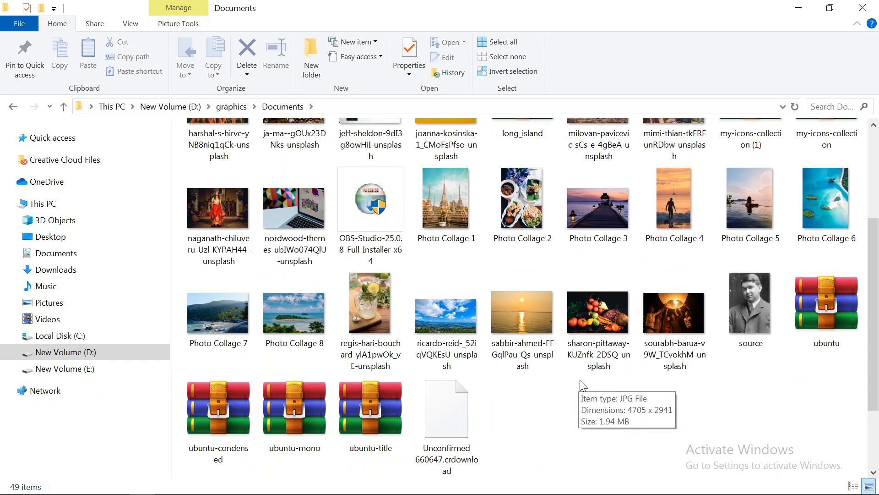
pyautogui.click(798, 7)
# Step: Switch to the Google Meet call in Chrome and unmute the microphone
pyautogui.click(598, 484)
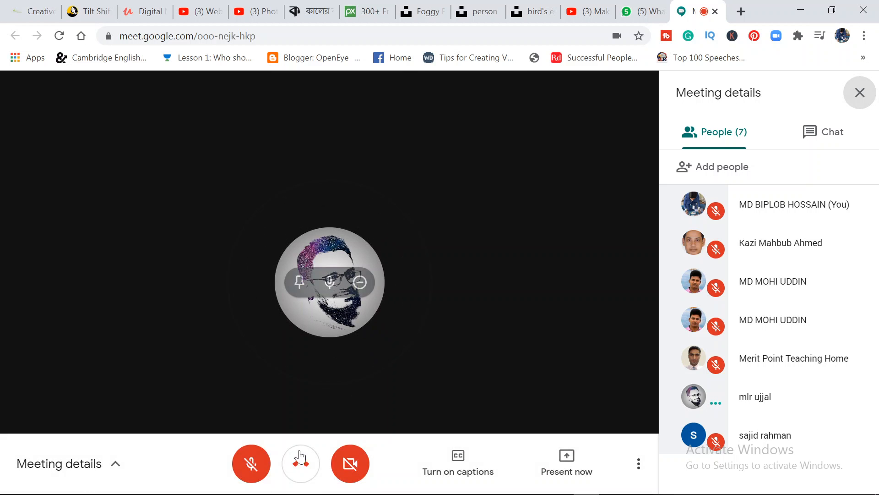
pyautogui.click(244, 463)
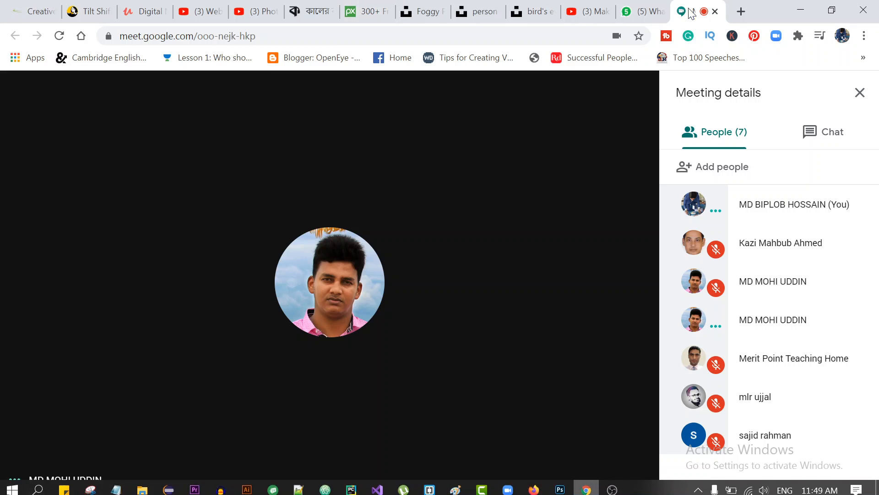
pyautogui.click(799, 9)
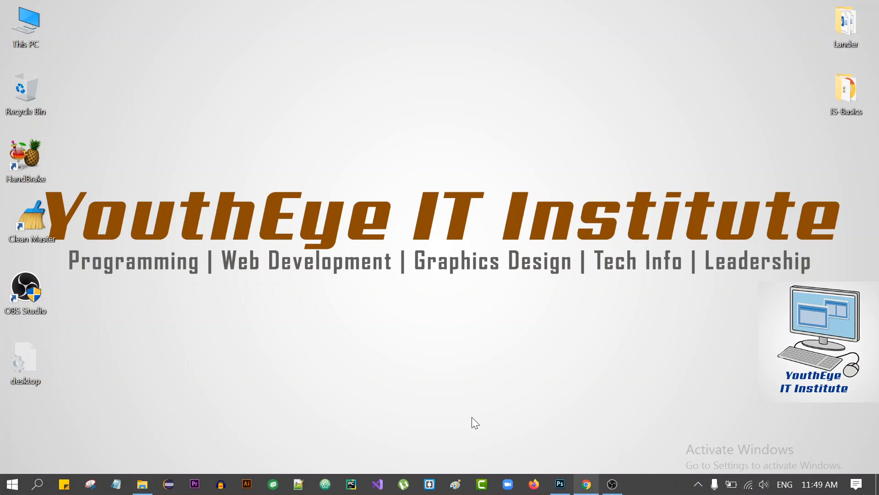
pyautogui.click(561, 484)
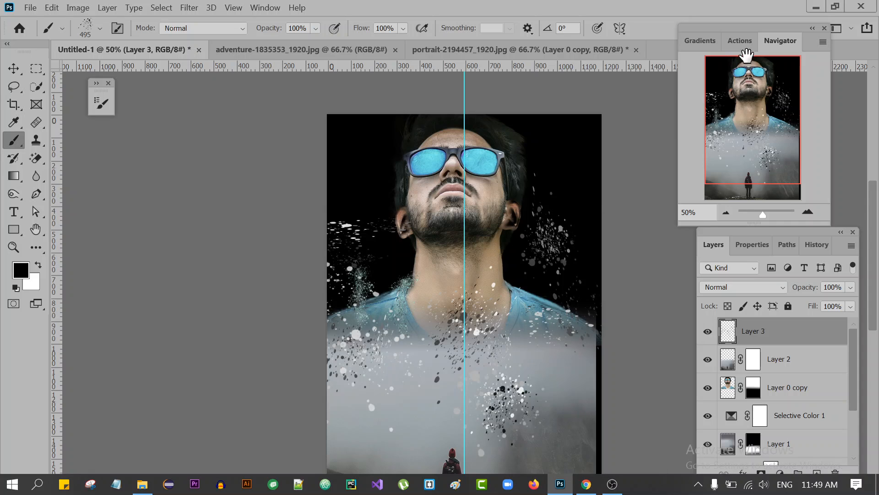
pyautogui.click(817, 7)
pyautogui.click(587, 484)
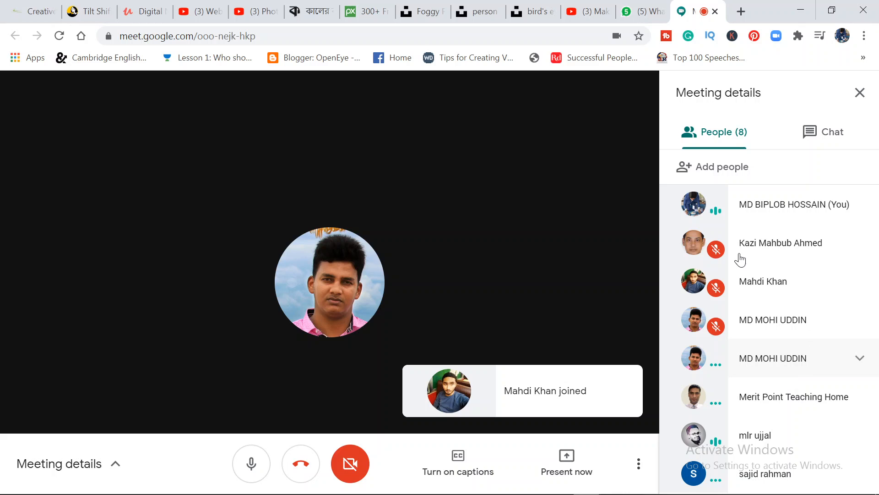
pyautogui.click(800, 10)
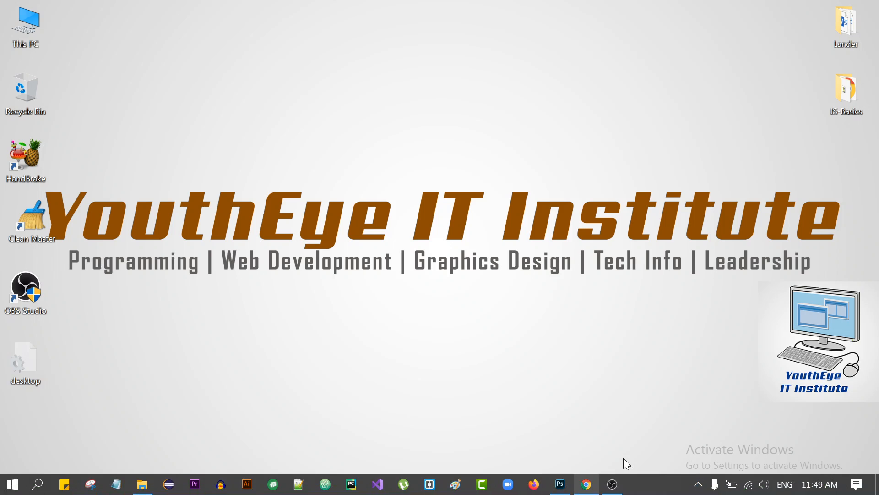
pyautogui.click(620, 480)
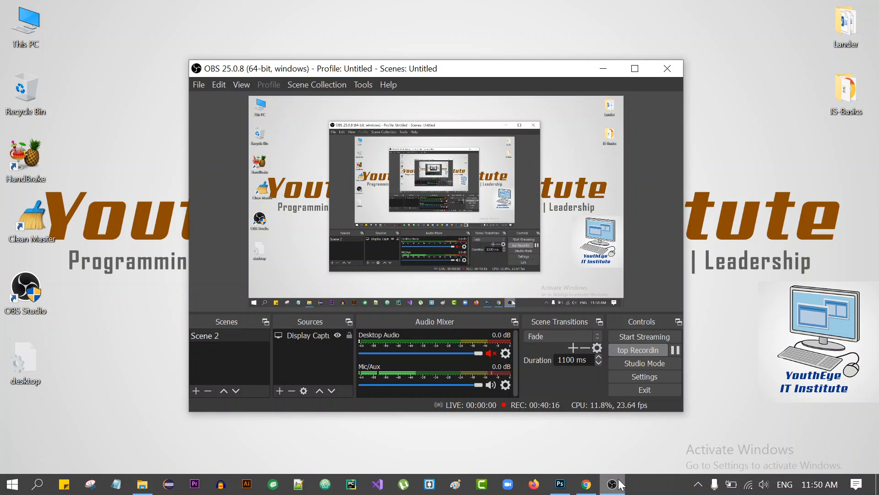
pyautogui.click(604, 69)
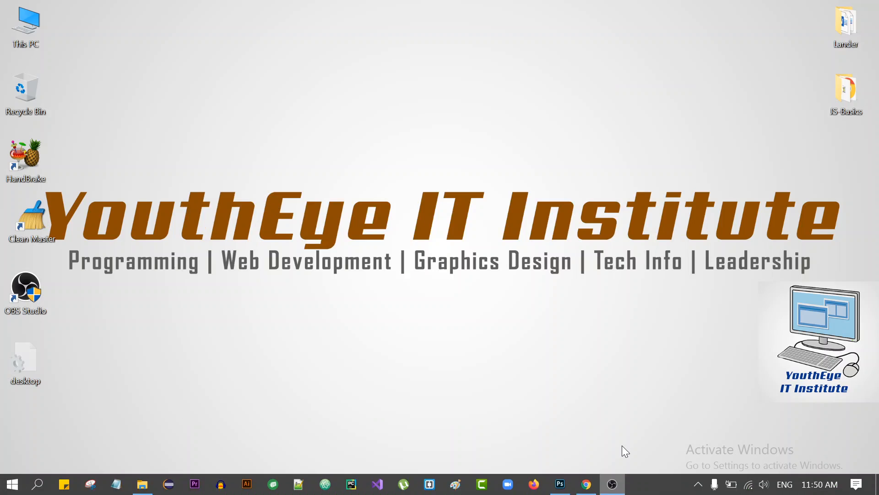
# Step: In Chrome, download the Unsplash photo of a person sitting on a cliff edge as a JPEG to Downloads, and close both open photo pages
pyautogui.click(585, 483)
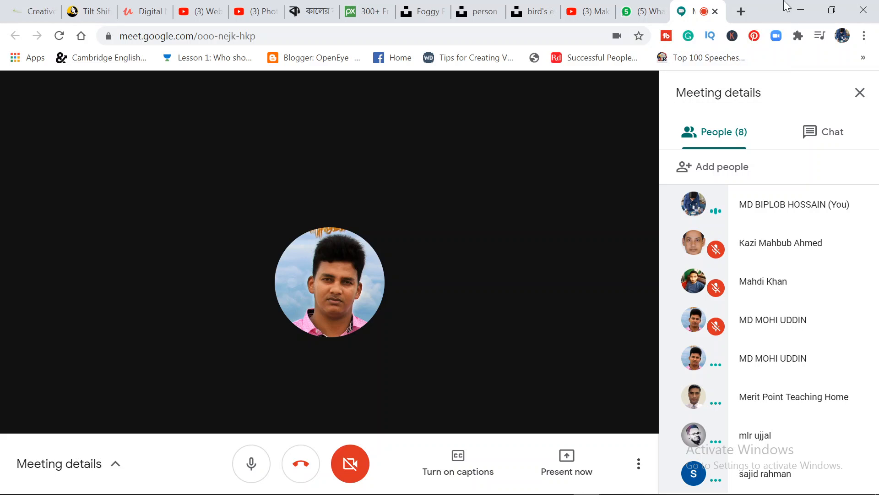
pyautogui.click(547, 5)
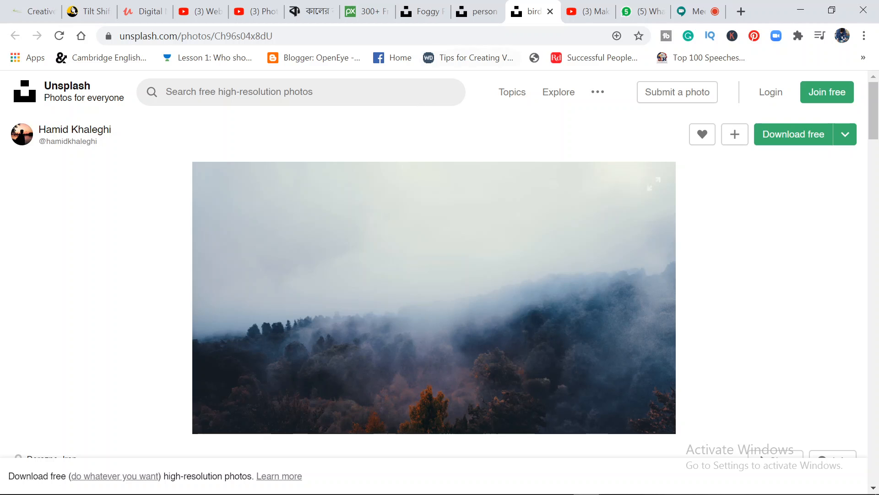
pyautogui.click(476, 9)
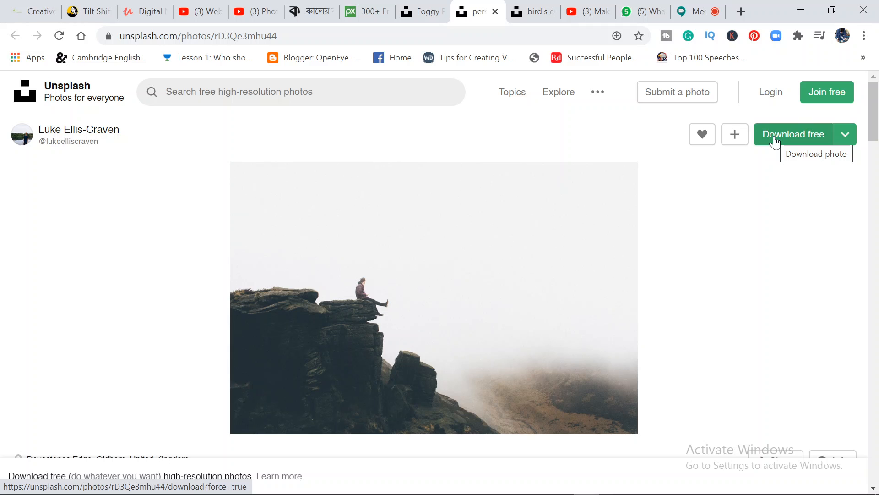
pyautogui.click(775, 143)
pyautogui.click(775, 142)
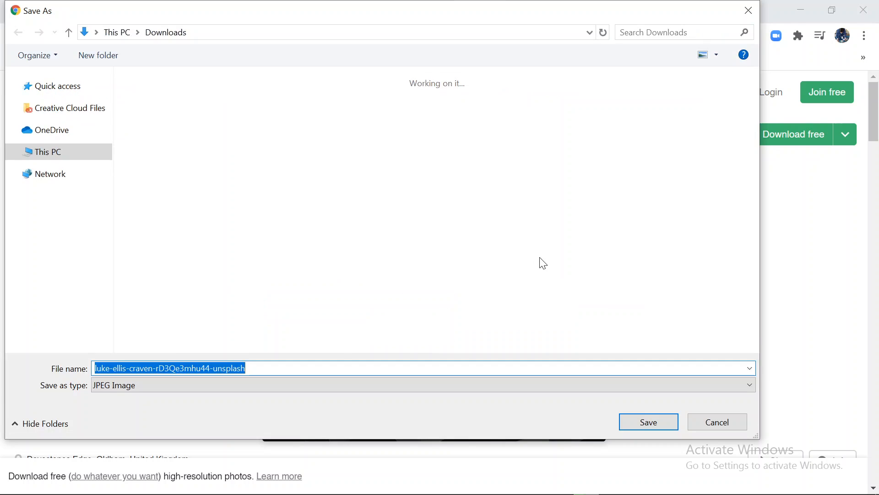
pyautogui.click(629, 421)
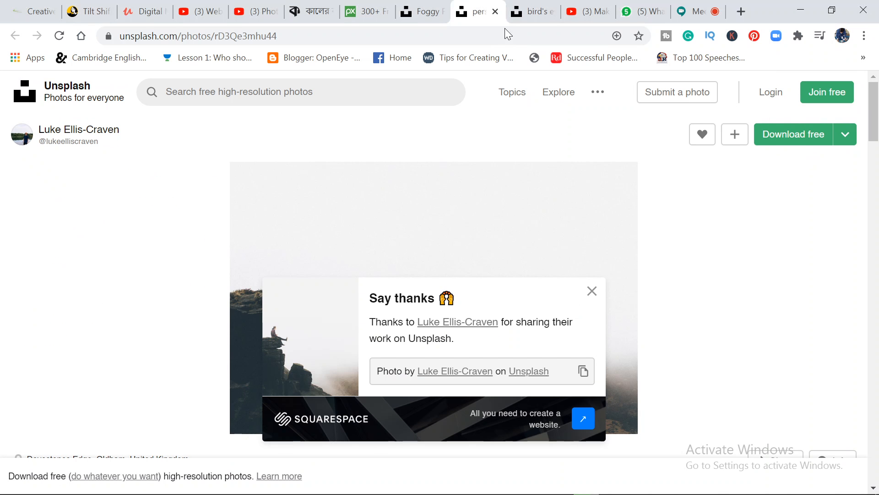
pyautogui.click(495, 12)
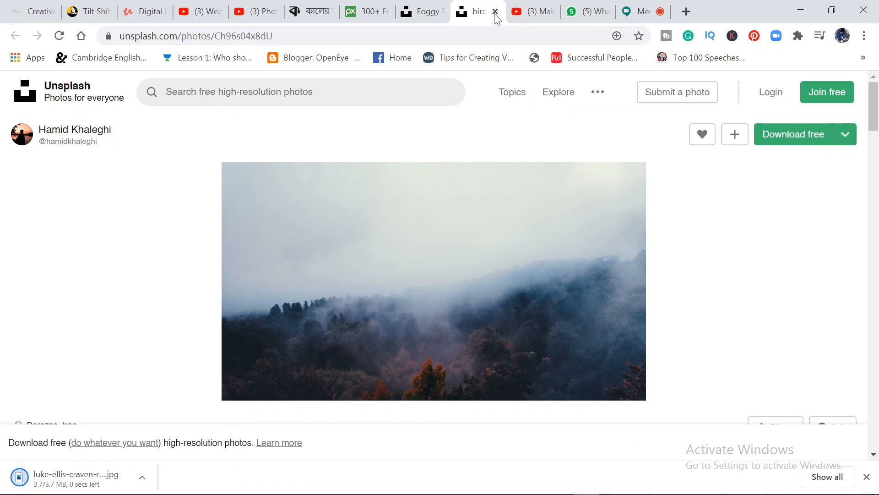
pyautogui.click(495, 11)
# Step: Search Unsplash for "snow" from the existing foggy photo results page
pyautogui.click(431, 6)
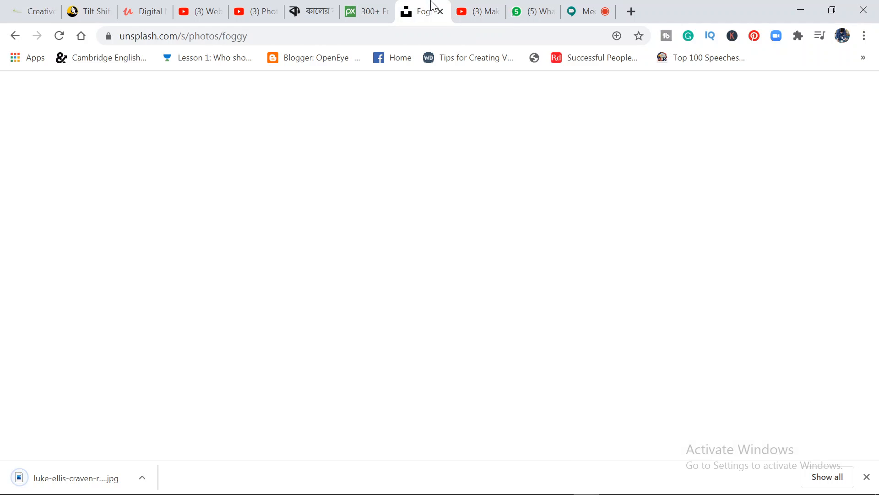
pyautogui.click(206, 92)
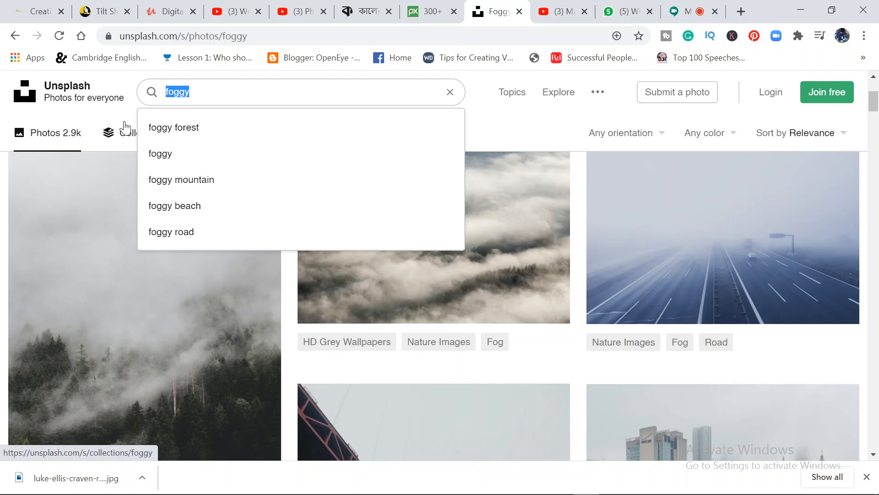
pyautogui.write('snow')
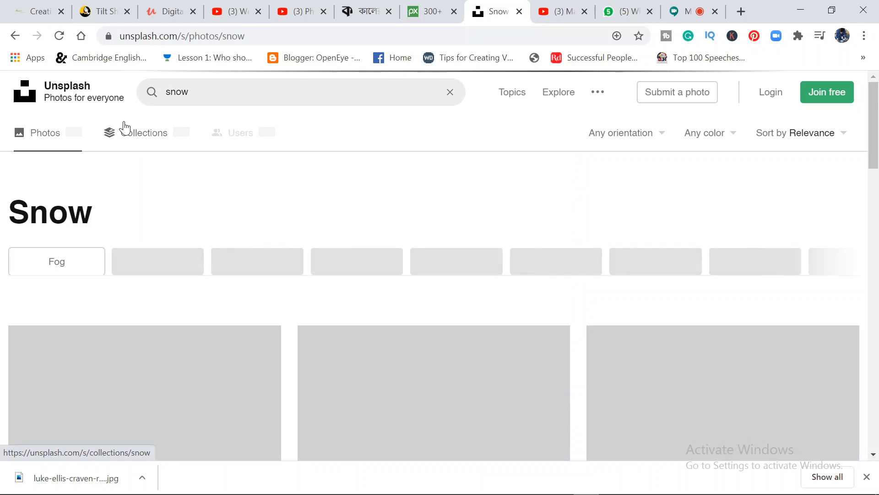
# Step: Look through the snow search results for a suitable winter stock photo
pyautogui.scroll(-10, 205, 339)
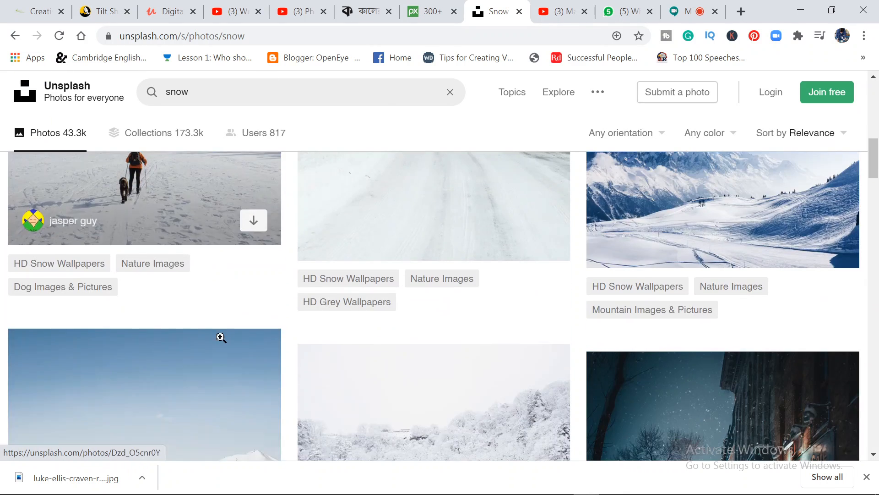
pyautogui.scroll(4, 193, 323)
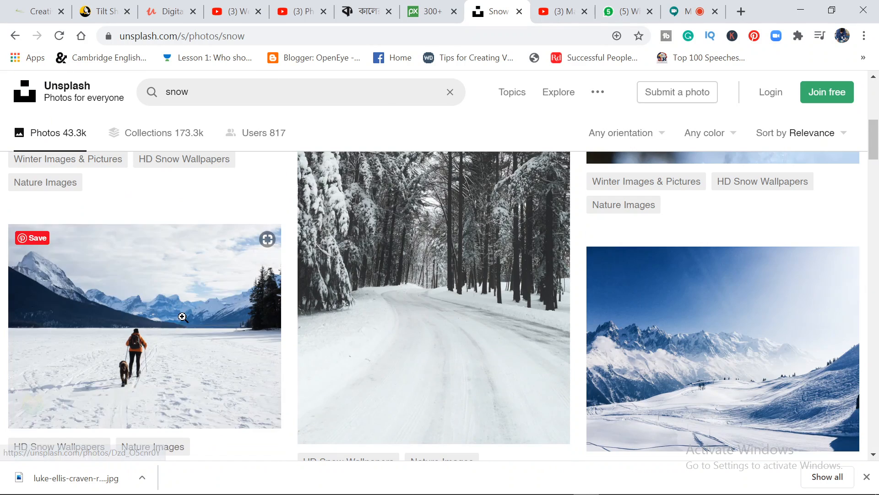
pyautogui.scroll(-4, 183, 317)
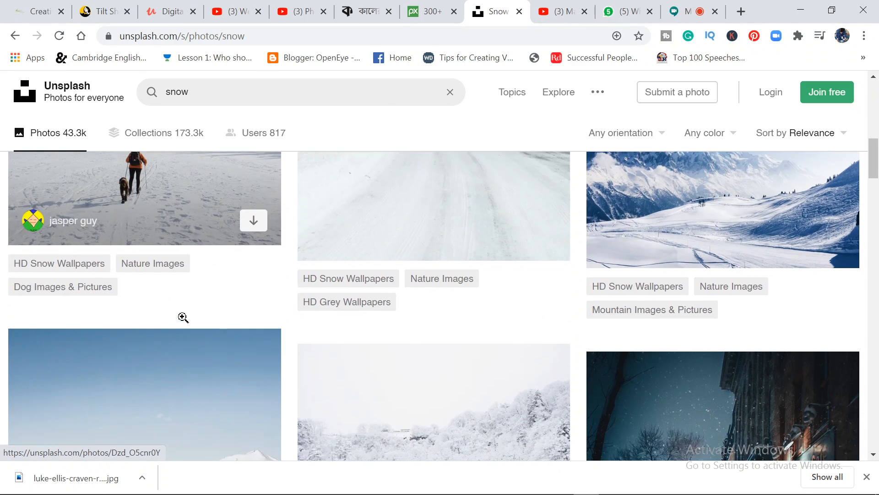
pyautogui.scroll(-9, 184, 316)
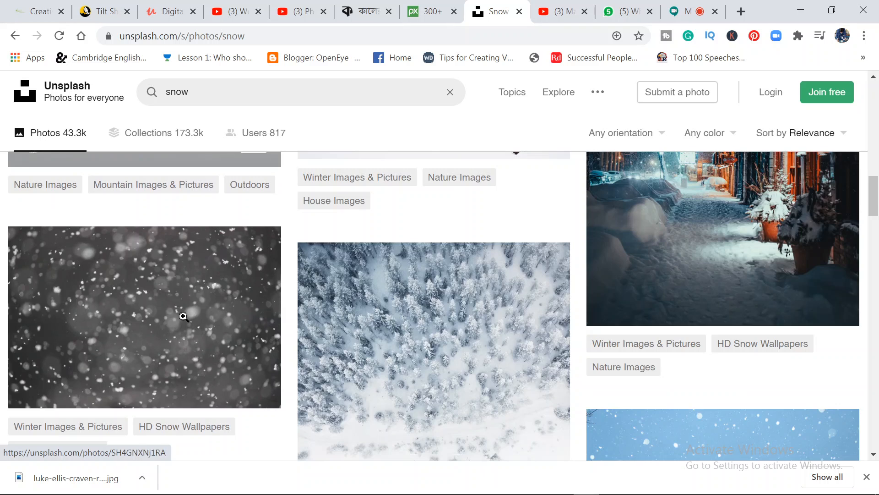
pyautogui.scroll(4, 184, 316)
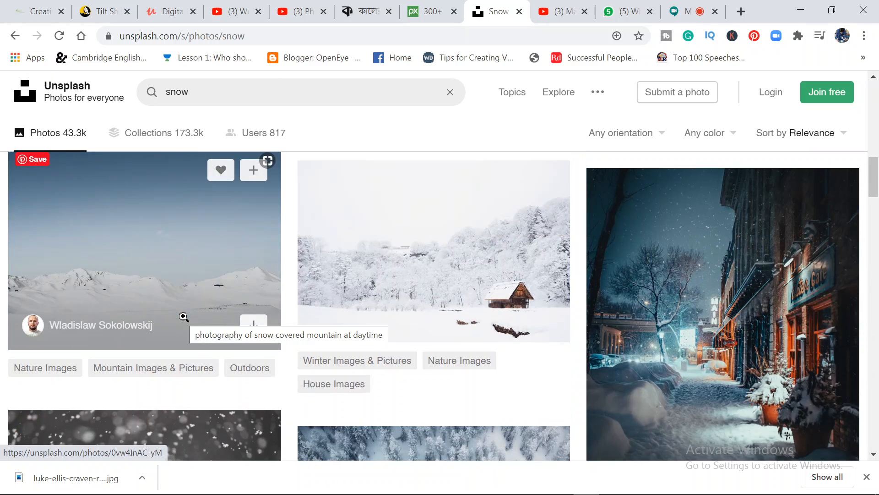
pyautogui.scroll(-12, 185, 317)
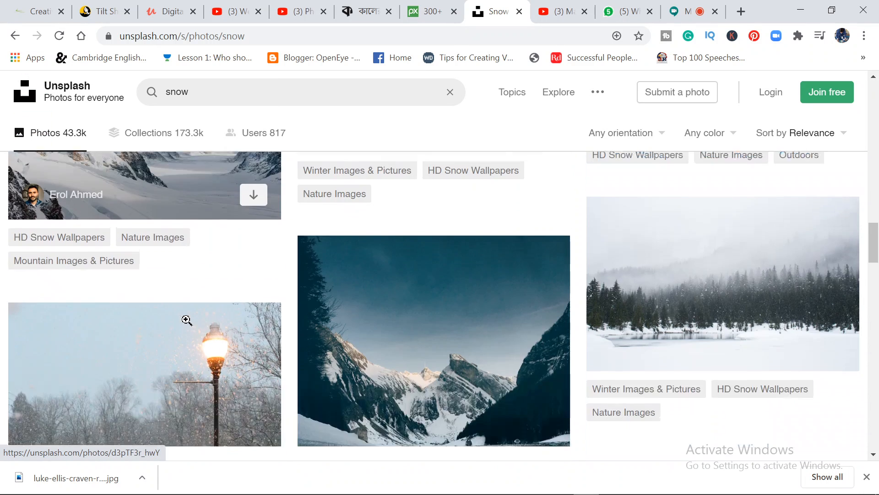
pyautogui.scroll(-7, 187, 320)
pyautogui.scroll(-8, 187, 321)
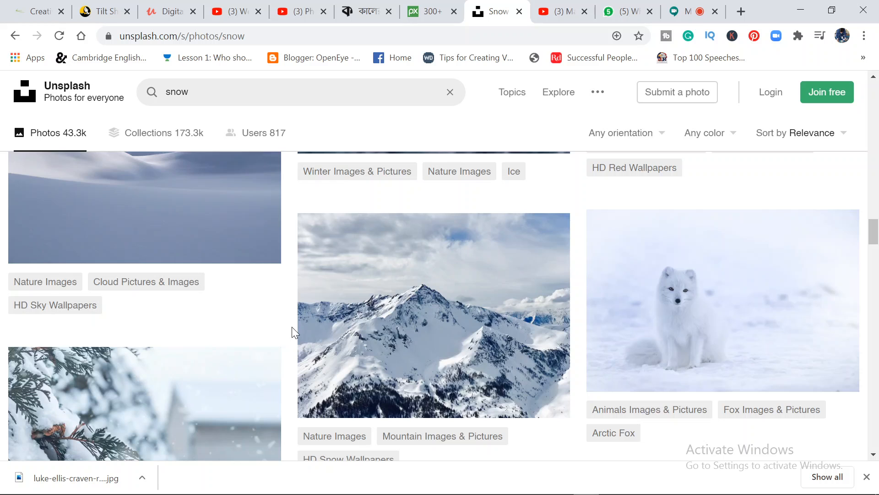
pyautogui.scroll(-4, 295, 331)
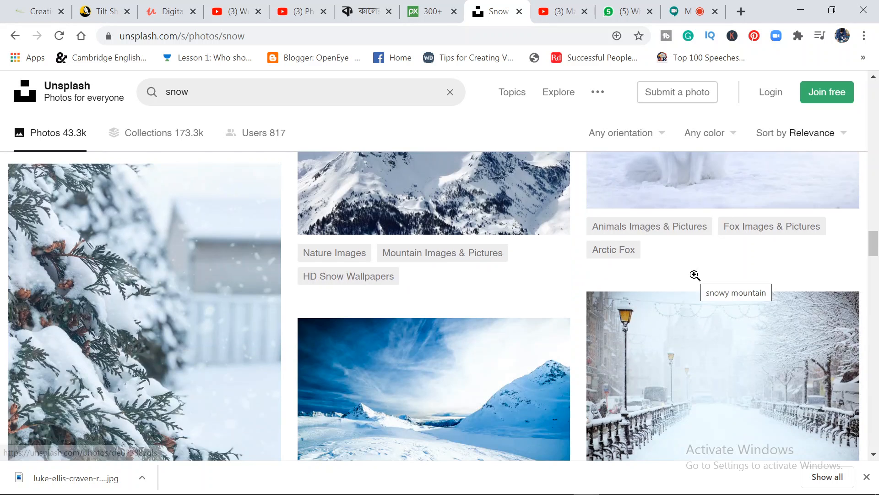
pyautogui.scroll(-8, 383, 351)
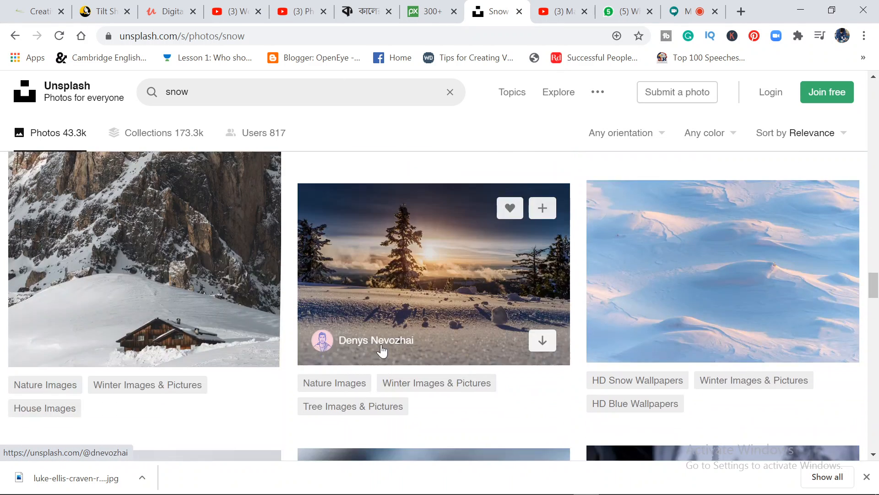
pyautogui.scroll(-1, 382, 351)
pyautogui.scroll(-4, 383, 350)
pyautogui.scroll(4, 382, 350)
pyautogui.scroll(-6, 382, 351)
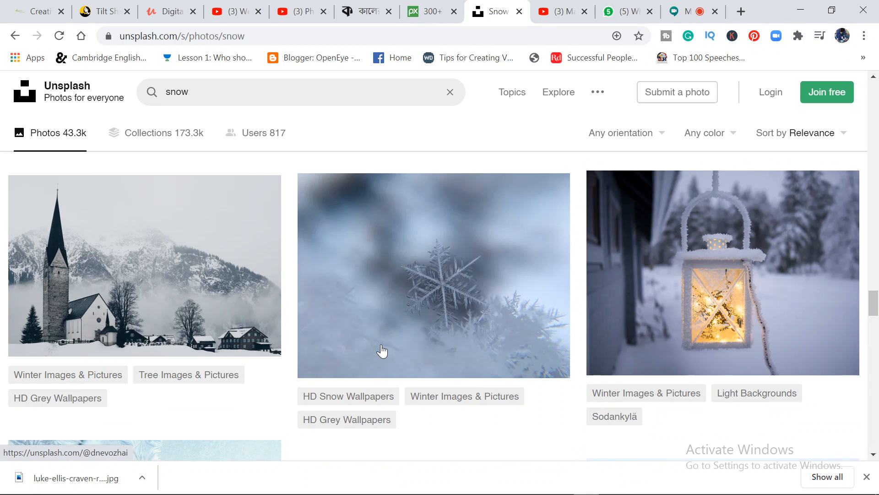
pyautogui.scroll(-12, 382, 350)
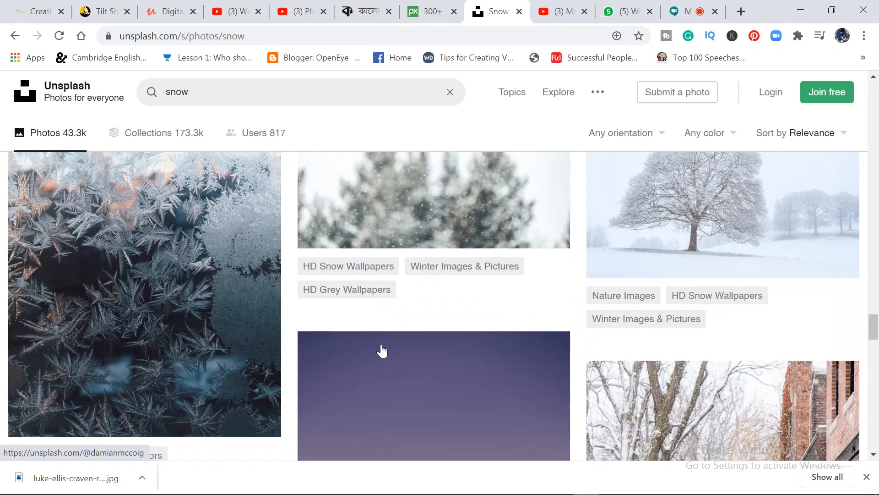
pyautogui.scroll(-15, 382, 344)
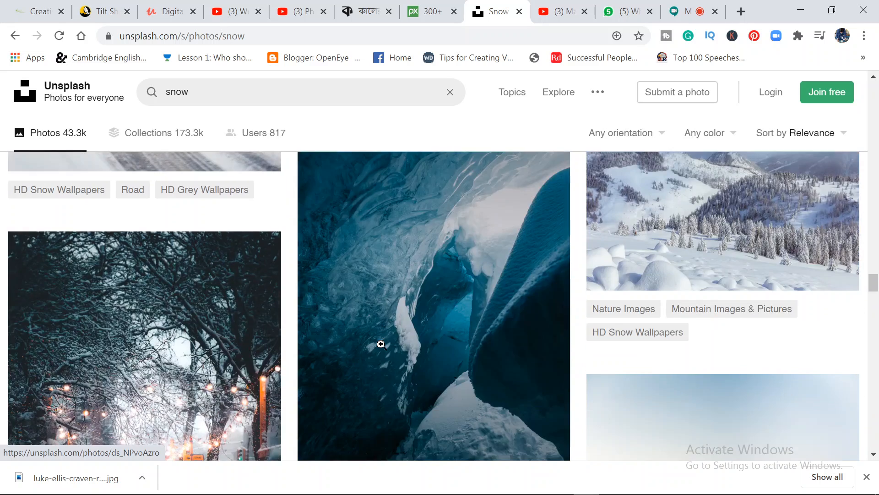
pyautogui.scroll(-8, 382, 344)
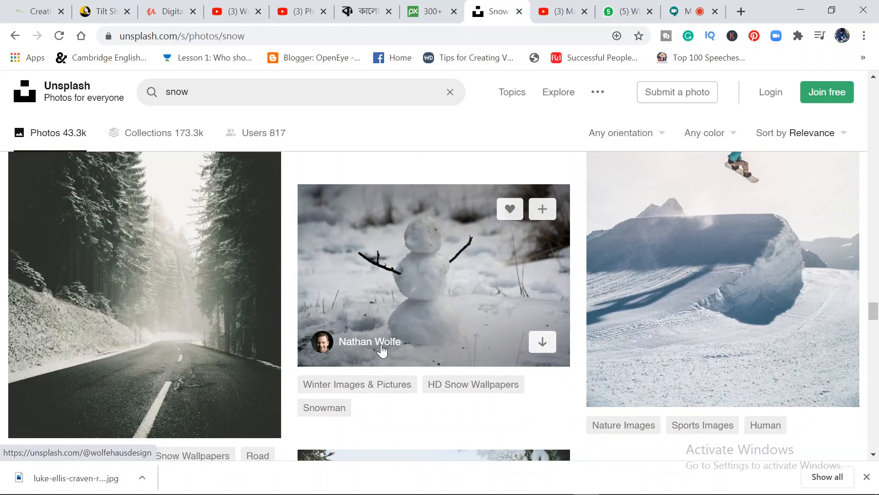
pyautogui.scroll(4, 381, 344)
pyautogui.scroll(-4, 382, 344)
pyautogui.scroll(4, 381, 344)
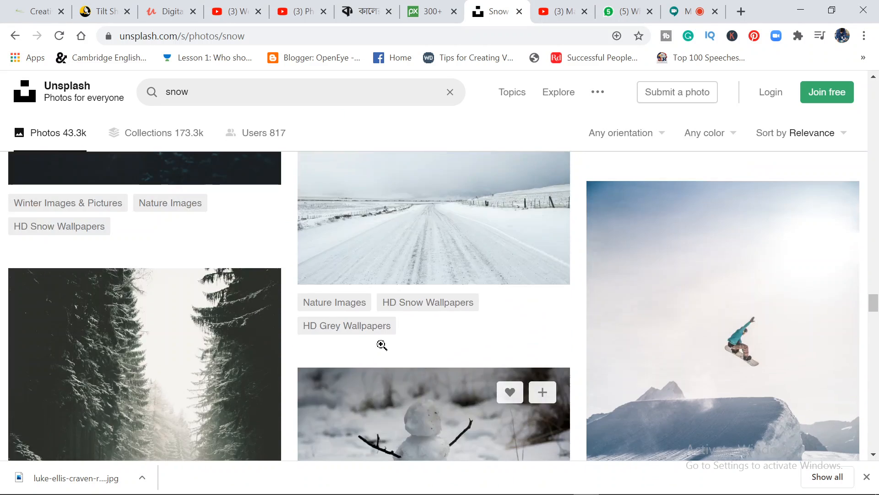
pyautogui.scroll(-4, 381, 345)
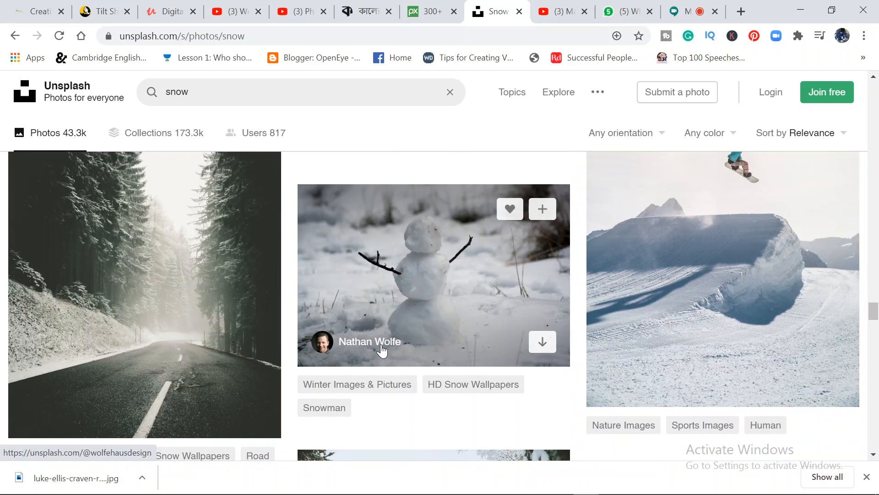
pyautogui.scroll(4, 382, 347)
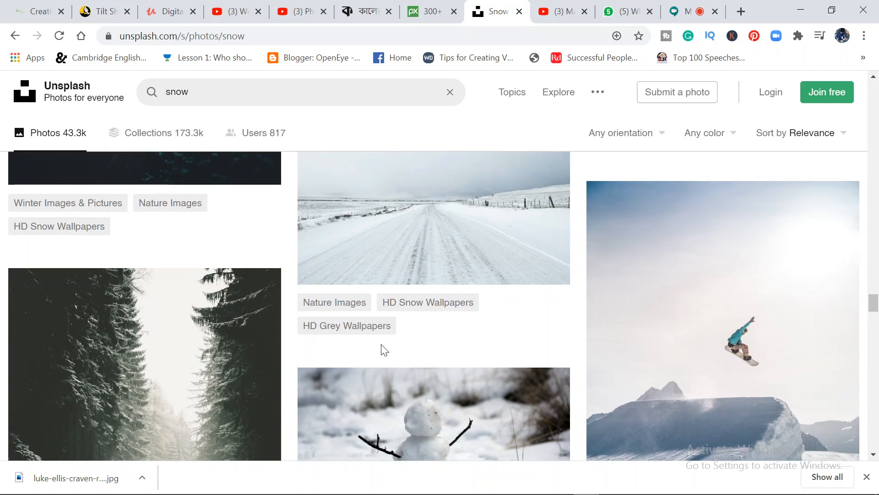
pyautogui.scroll(-4, 385, 351)
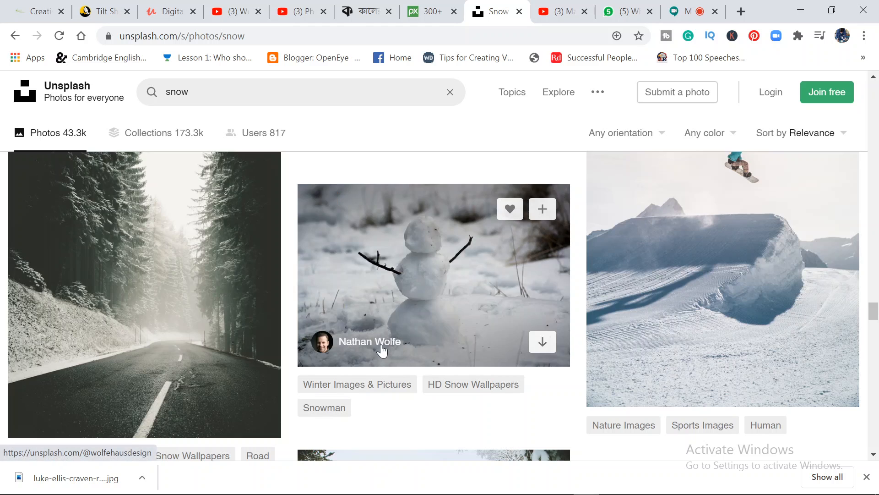
pyautogui.scroll(-6, 382, 344)
pyautogui.scroll(-12, 381, 345)
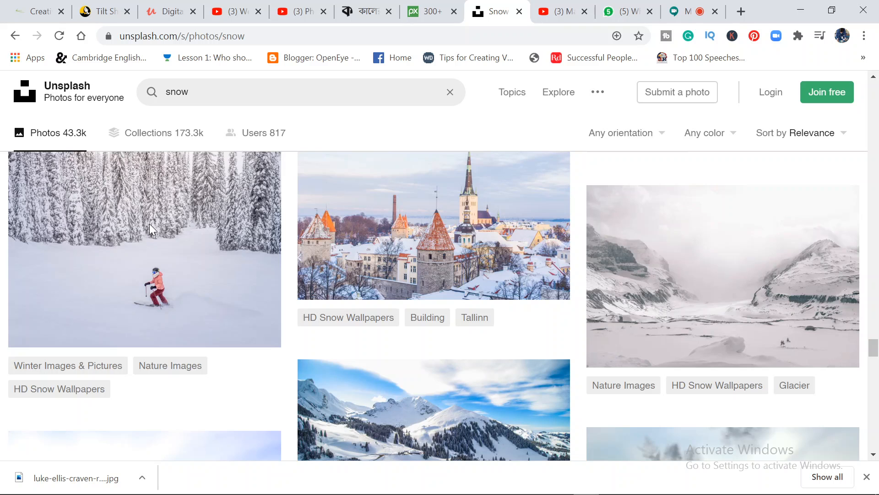
# Step: Download the photo of the skier in front of snow-covered pine trees as a JPEG to Downloads, and close its preview
pyautogui.rightClick(118, 230)
pyautogui.click(122, 210)
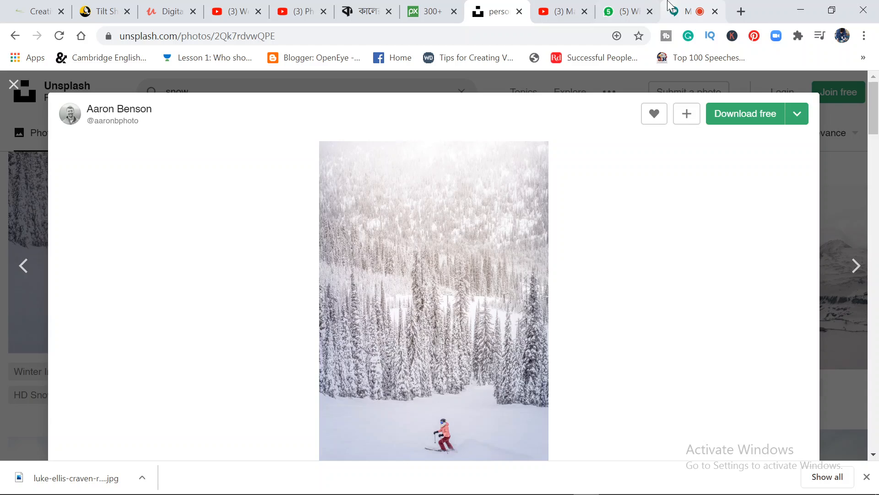
pyautogui.click(677, 8)
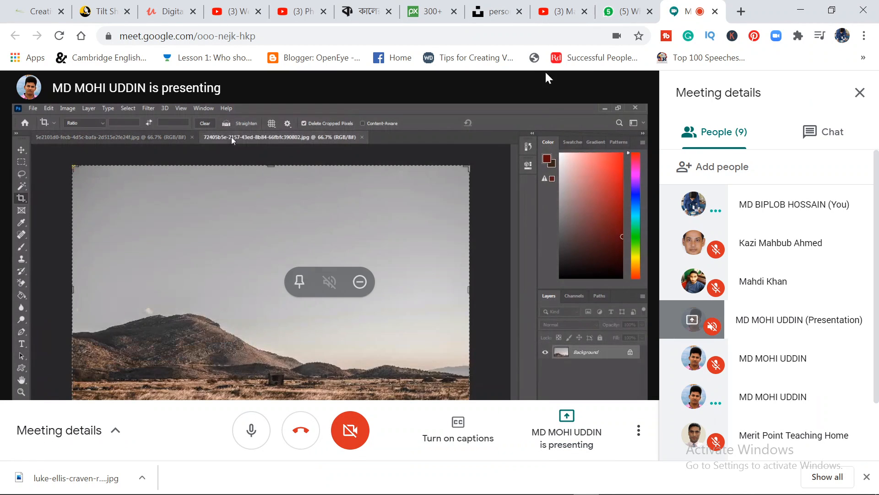
pyautogui.click(496, 19)
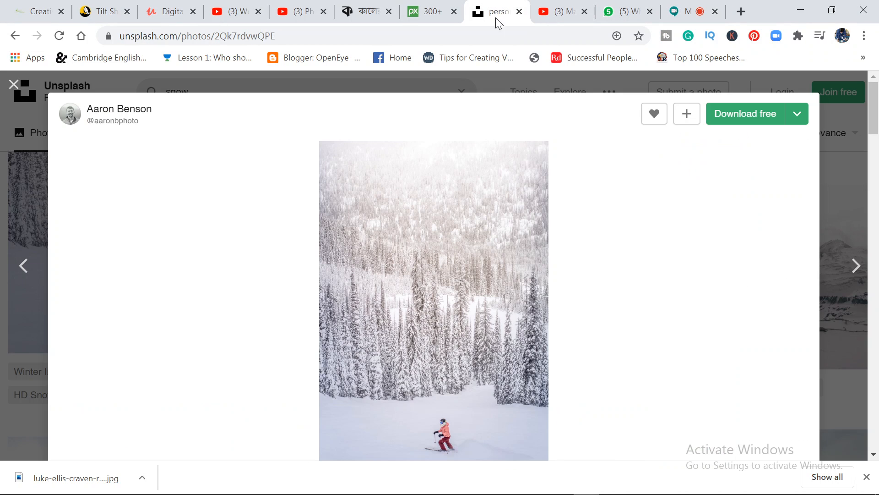
pyautogui.click(747, 115)
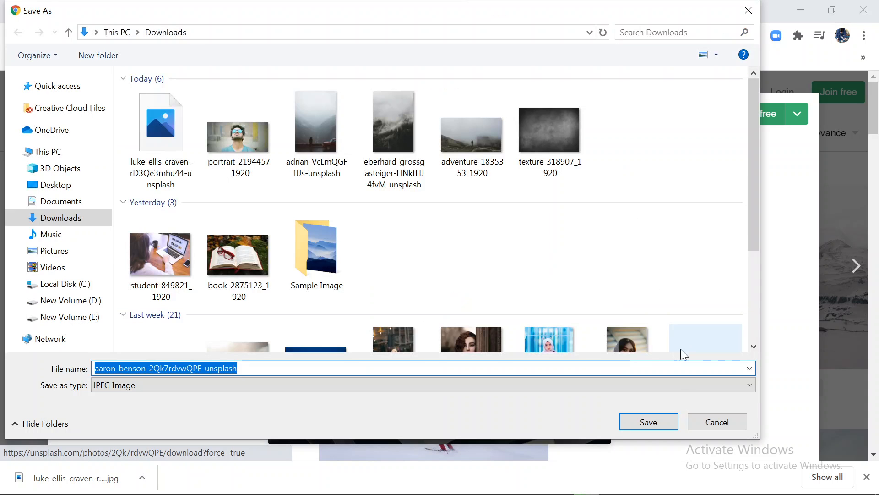
pyautogui.click(658, 425)
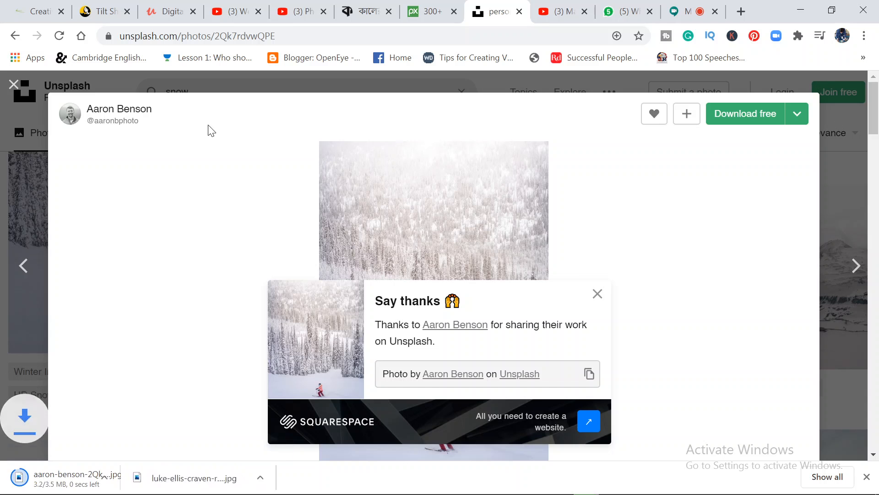
pyautogui.click(14, 85)
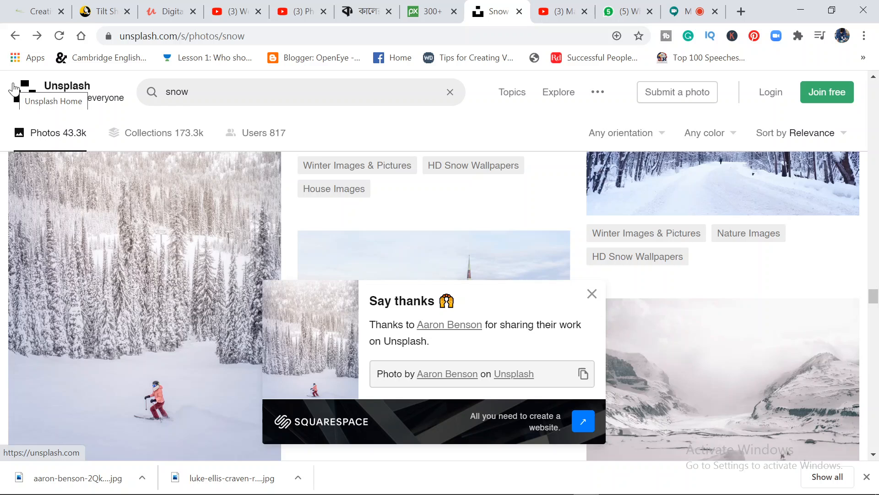
# Step: Search Unsplash for "spot picture" and look through the first photo results
pyautogui.click(217, 94)
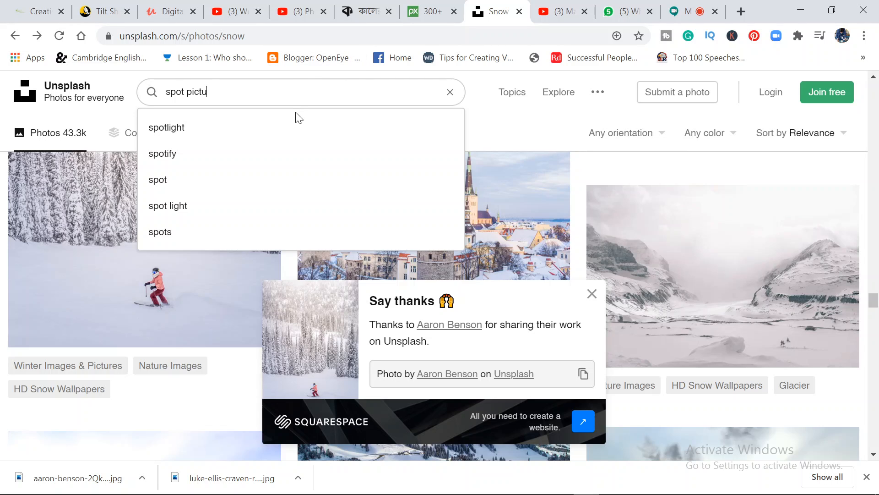
pyautogui.press('Return')
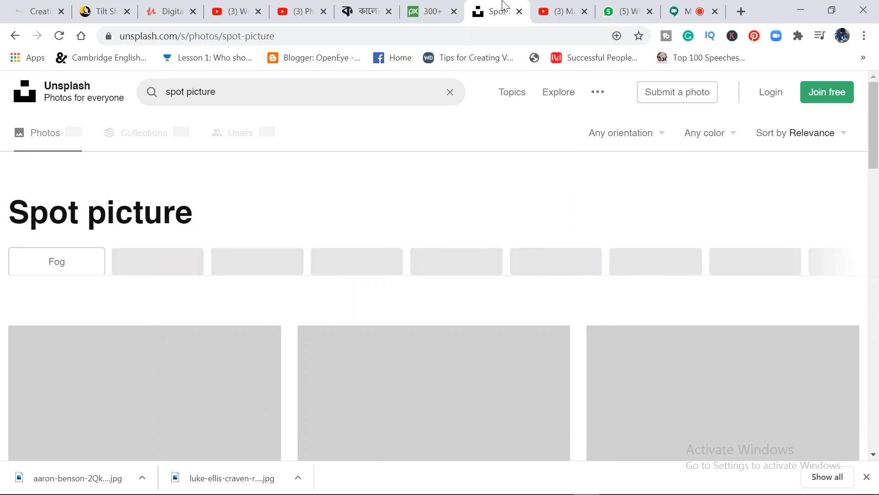
pyautogui.scroll(-15, 429, 285)
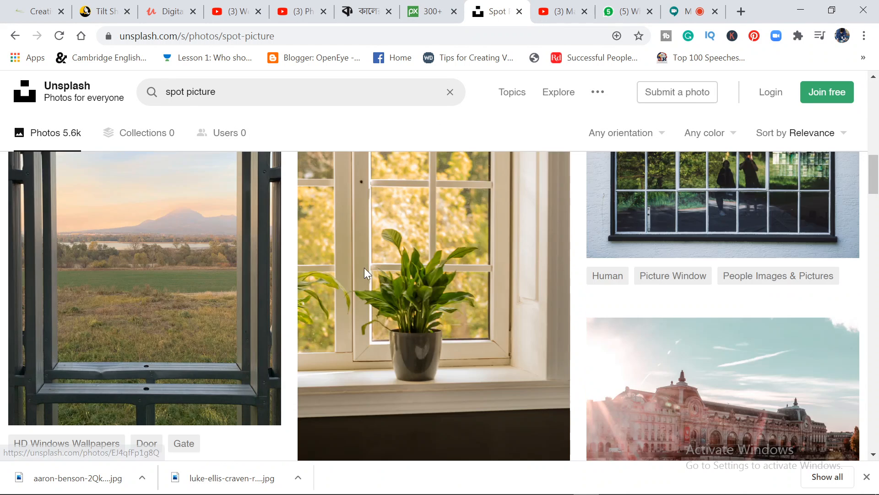
# Step: Change the Unsplash search to "oid picture" and look through the photo results
pyautogui.click(184, 93)
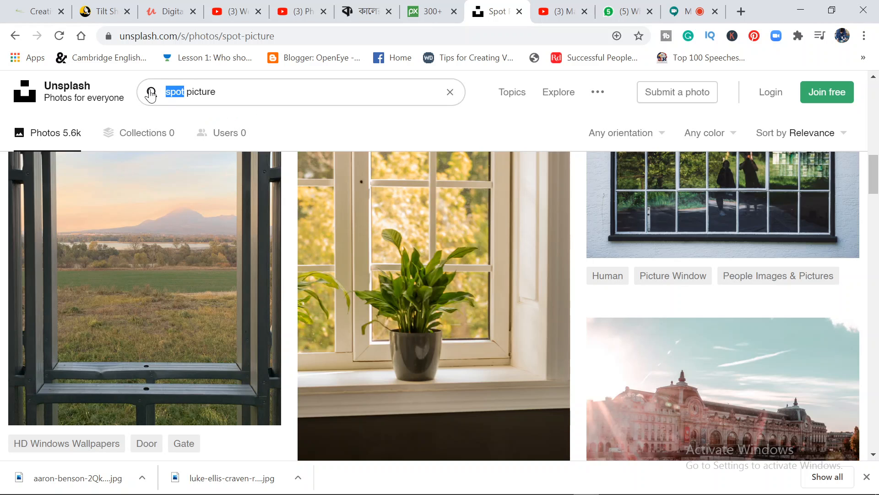
pyautogui.write('oid')
pyautogui.press('Return')
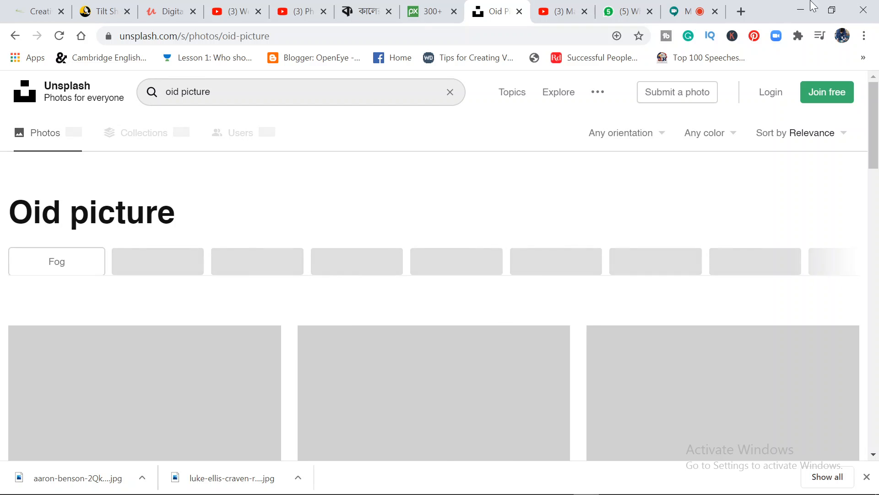
pyautogui.scroll(-11, 502, 271)
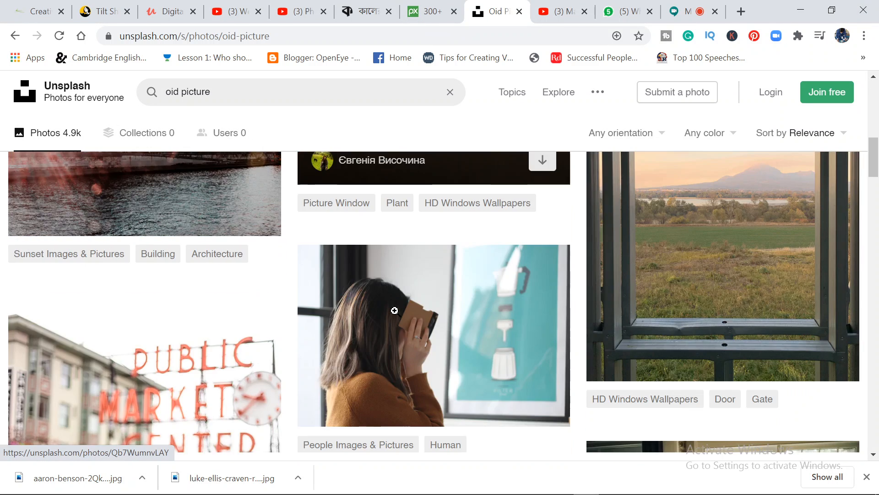
pyautogui.scroll(-15, 394, 310)
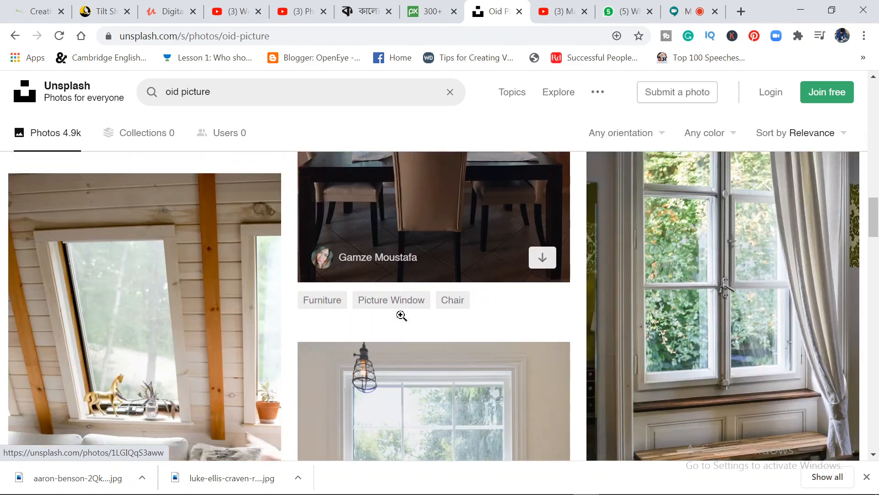
pyautogui.scroll(-1, 402, 316)
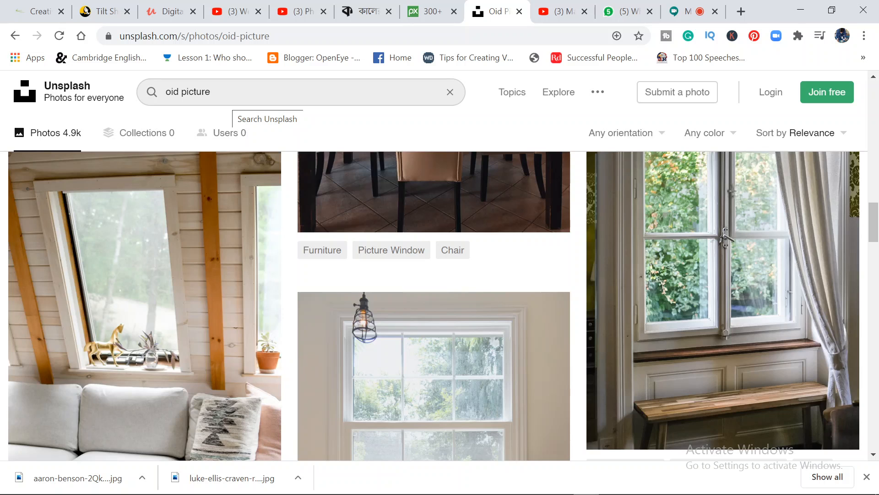
# Step: Correct the Unsplash search to "old picture" and look through the photo results for a suitable old photograph
pyautogui.click(168, 91)
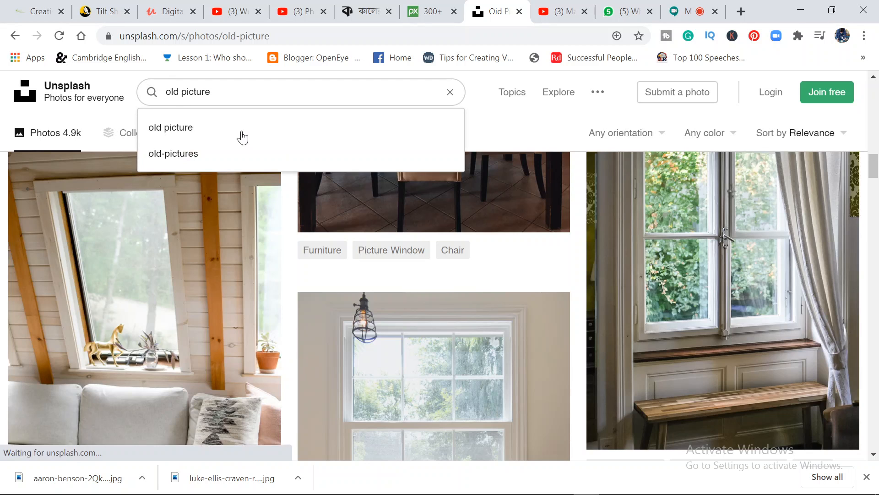
pyautogui.click(242, 137)
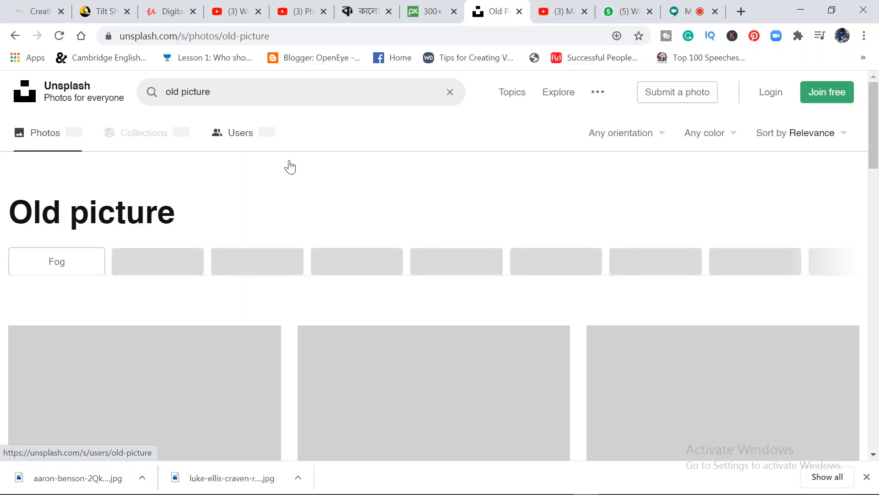
pyautogui.scroll(-5, 360, 270)
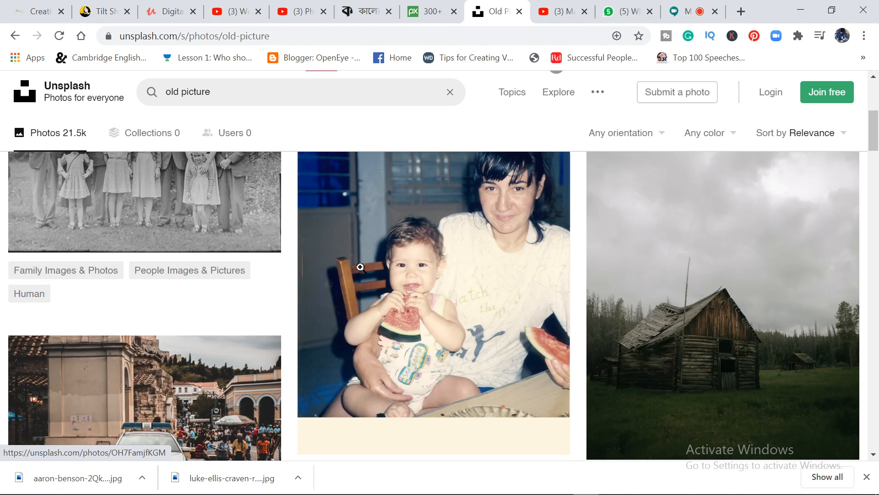
pyautogui.scroll(4, 360, 267)
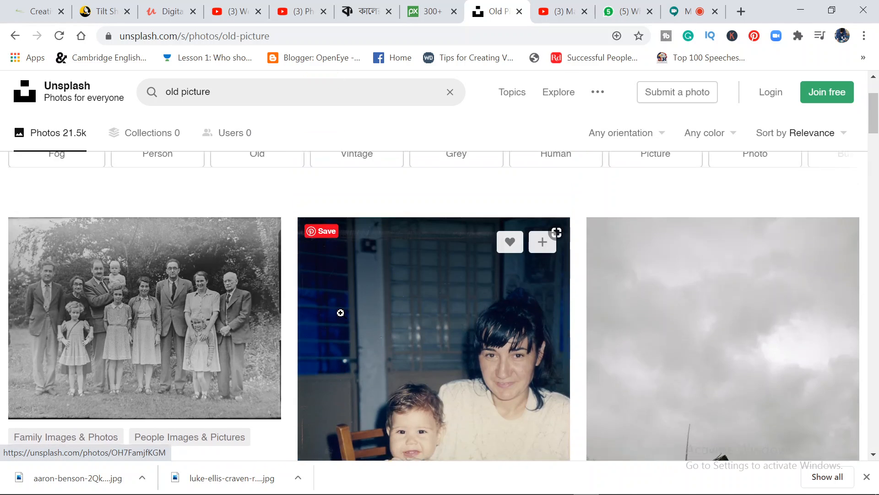
pyautogui.scroll(-10, 348, 316)
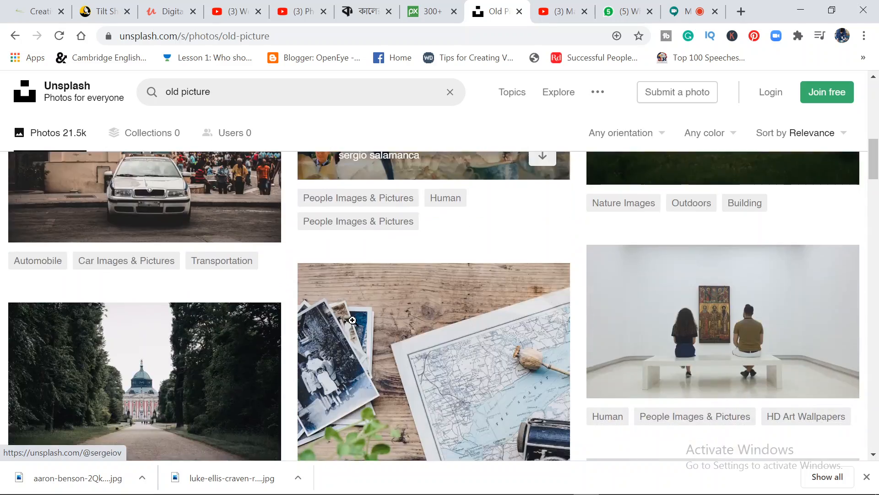
pyautogui.scroll(-15, 352, 320)
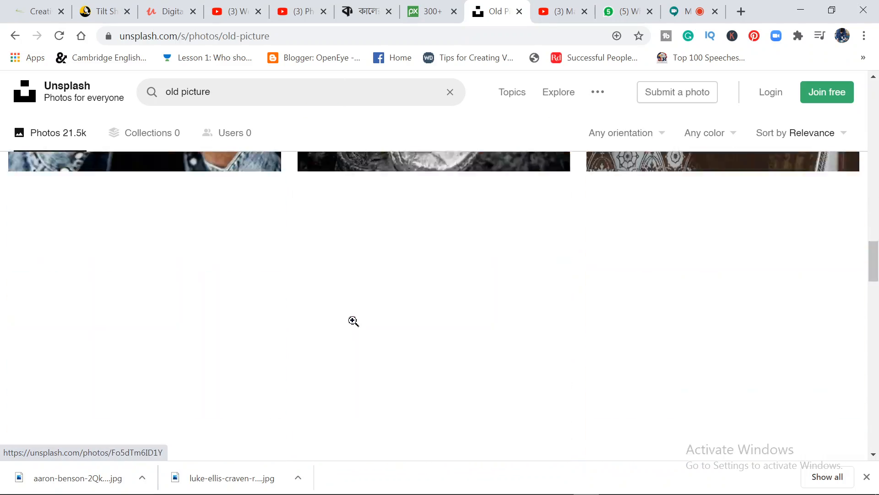
pyautogui.scroll(-15, 352, 321)
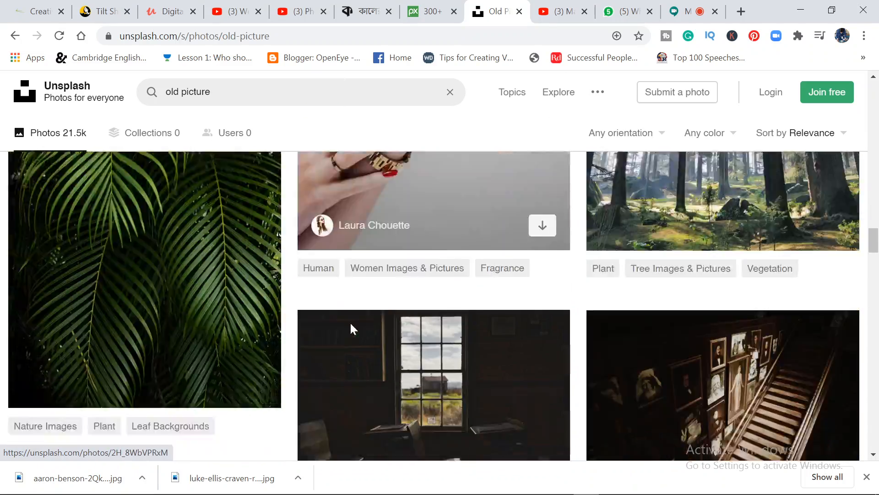
pyautogui.scroll(-10, 351, 326)
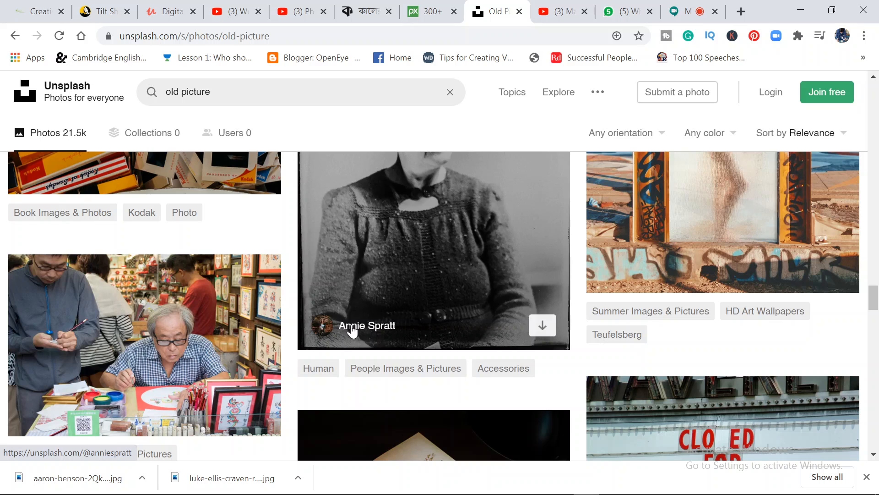
pyautogui.scroll(-5, 352, 329)
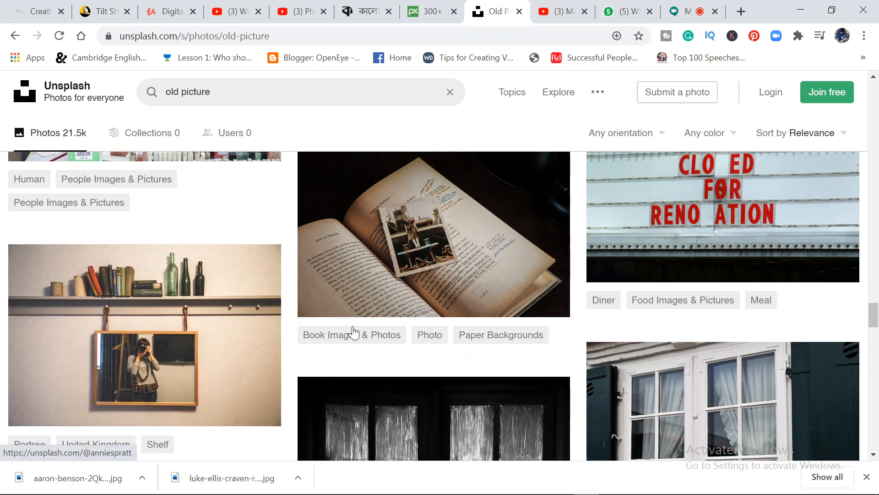
pyautogui.scroll(-15, 354, 331)
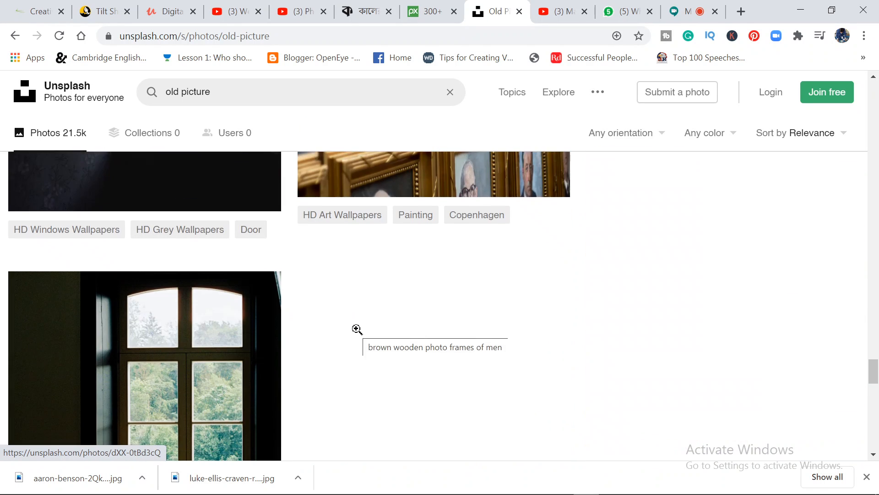
pyautogui.scroll(-4, 357, 329)
pyautogui.scroll(4, 358, 331)
pyautogui.scroll(-1, 358, 332)
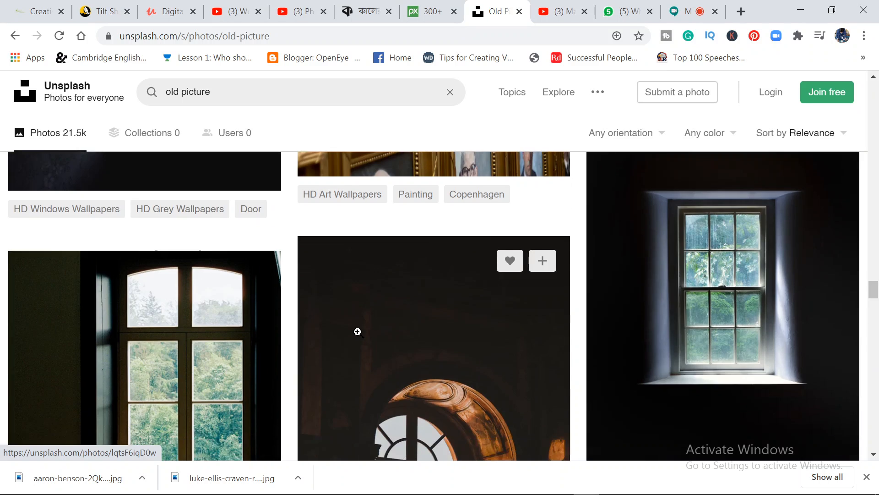
pyautogui.scroll(-5, 357, 331)
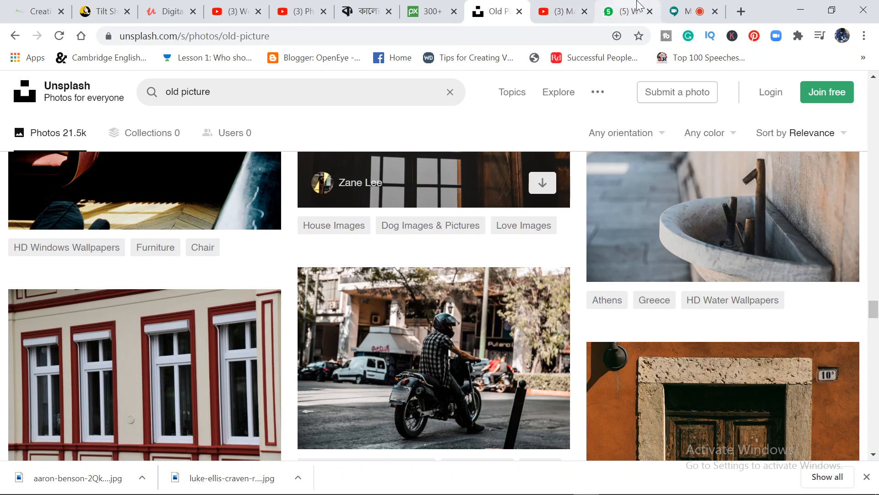
# Step: Switch to the Google Meet class, look through the participant list, and mute the microphone
pyautogui.click(690, 11)
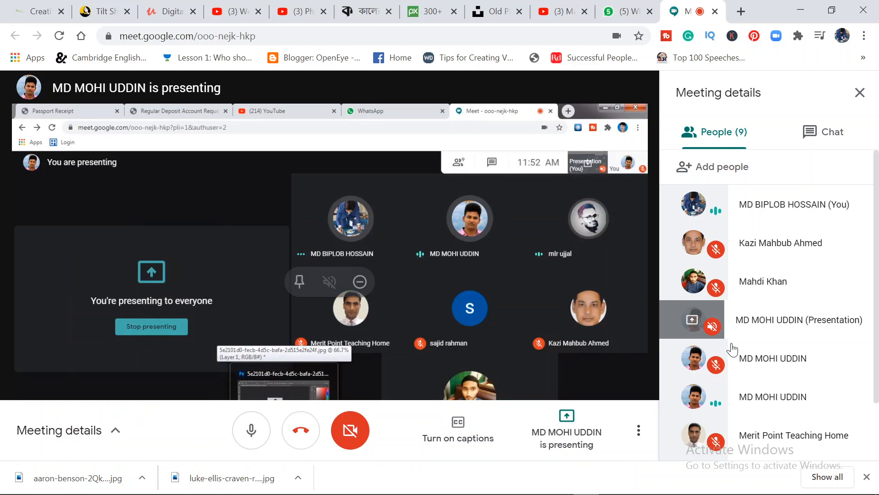
pyautogui.scroll(-3, 731, 350)
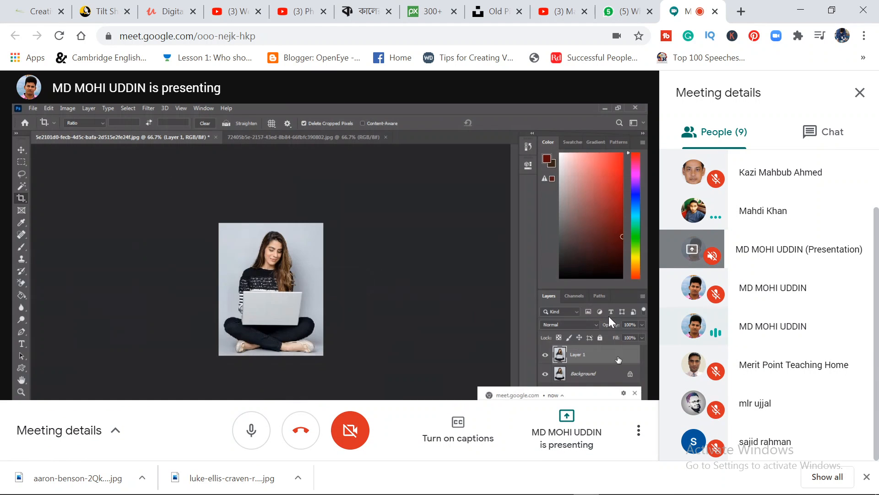
pyautogui.click(268, 431)
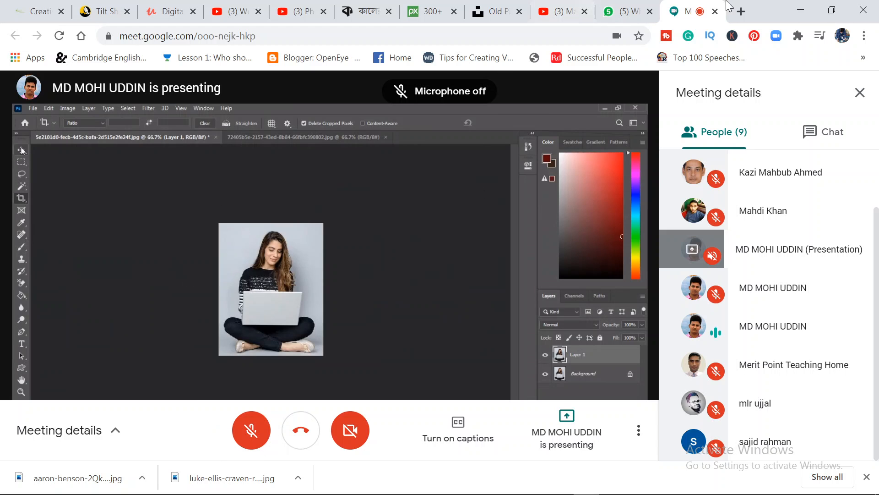
pyautogui.click(812, 4)
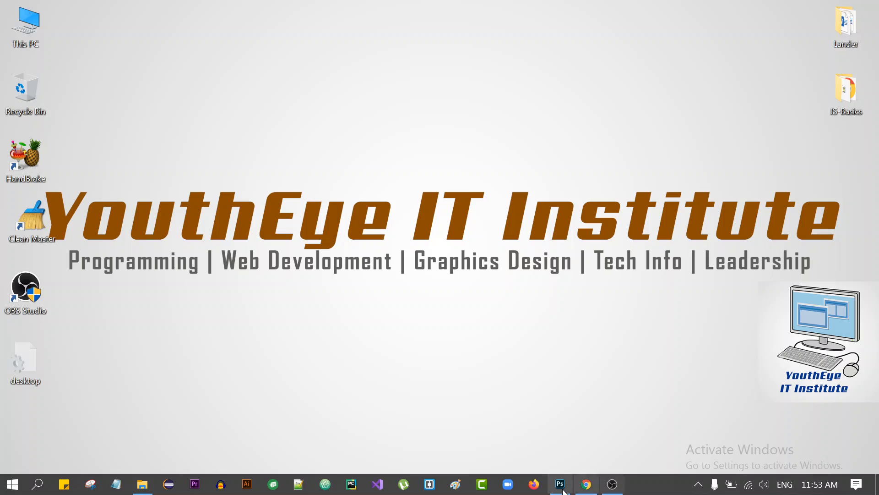
pyautogui.click(587, 484)
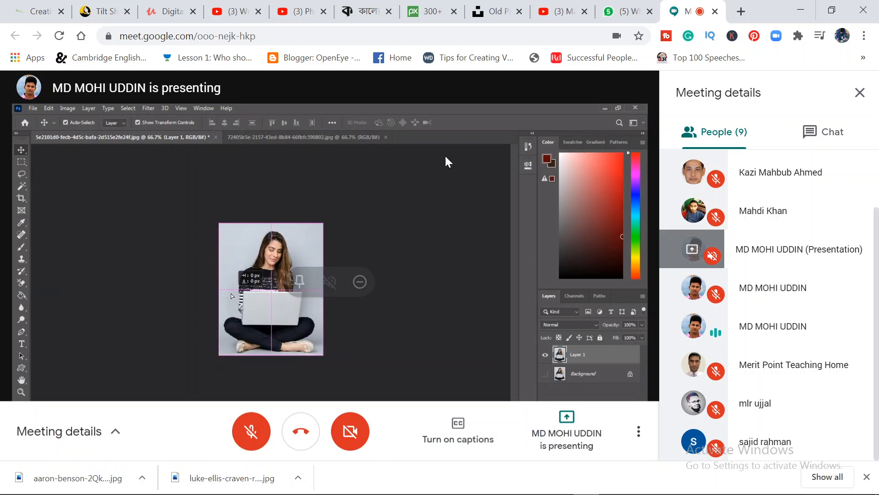
# Step: Return to Unsplash and look further down the "old picture" results
pyautogui.click(494, 5)
pyautogui.scroll(-10, 412, 348)
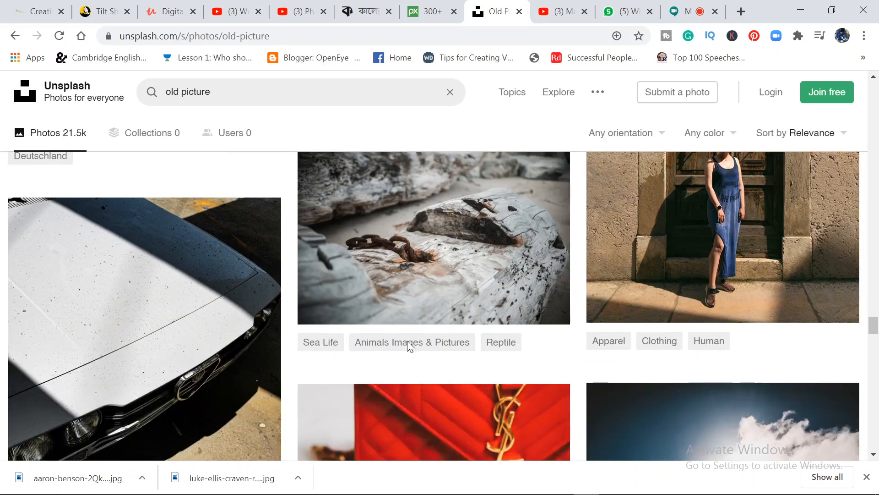
pyautogui.scroll(-15, 420, 395)
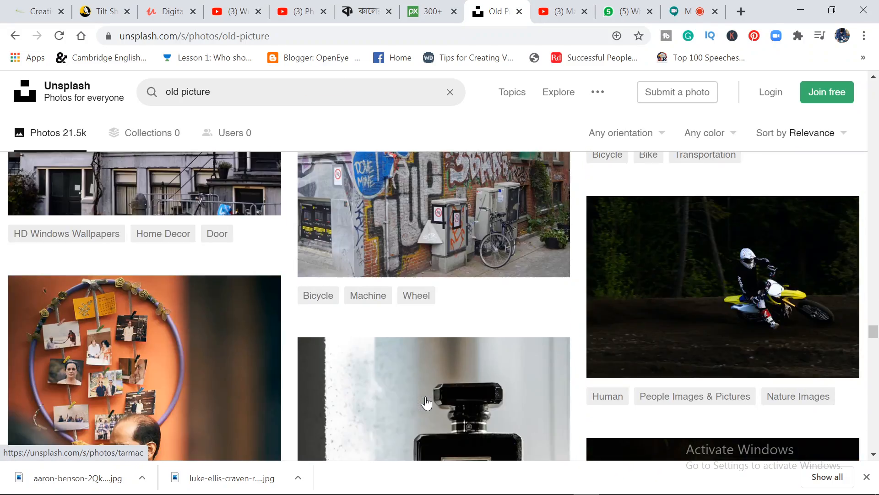
pyautogui.scroll(-10, 425, 402)
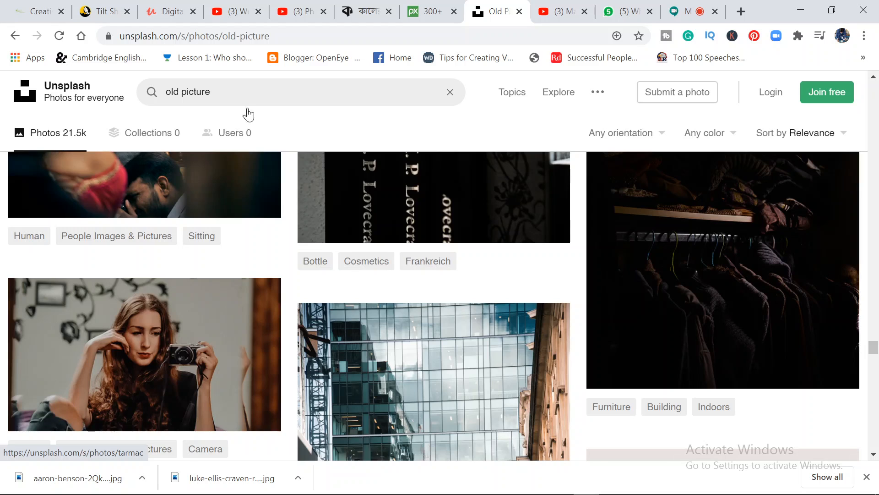
# Step: Change the Unsplash search to "old image"
pyautogui.click(234, 94)
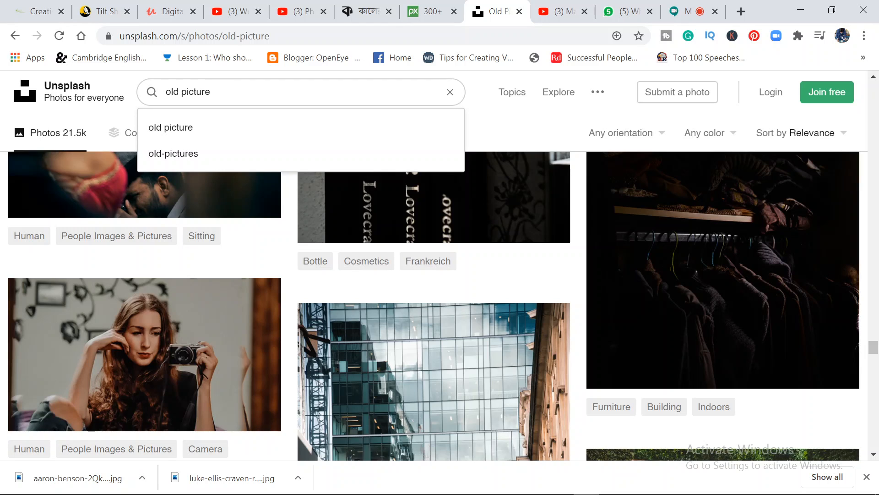
pyautogui.press('BackSpace')
pyautogui.press('BackSpace')
pyautogui.press('BackSpace')
pyautogui.press('BackSpace')
pyautogui.write('image')
pyautogui.press('Return')
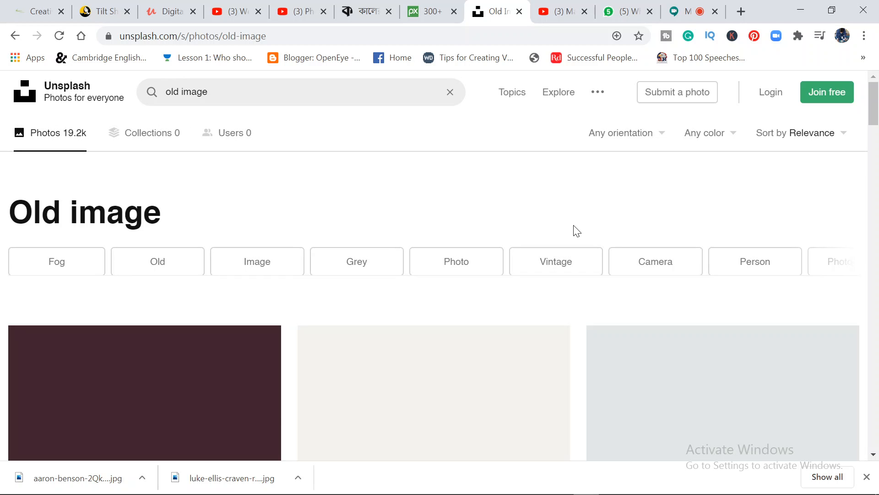
# Step: Look through the "old image" photo results for a suitable old photograph
pyautogui.scroll(-10, 573, 293)
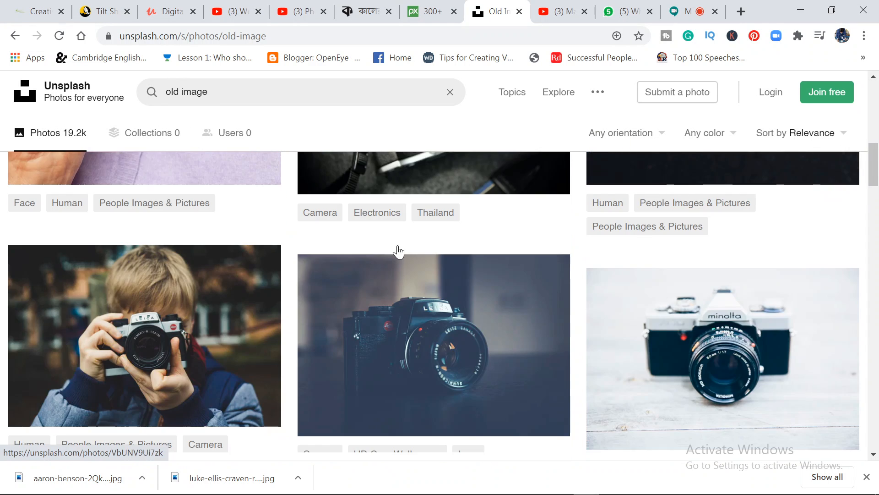
pyautogui.scroll(-10, 412, 270)
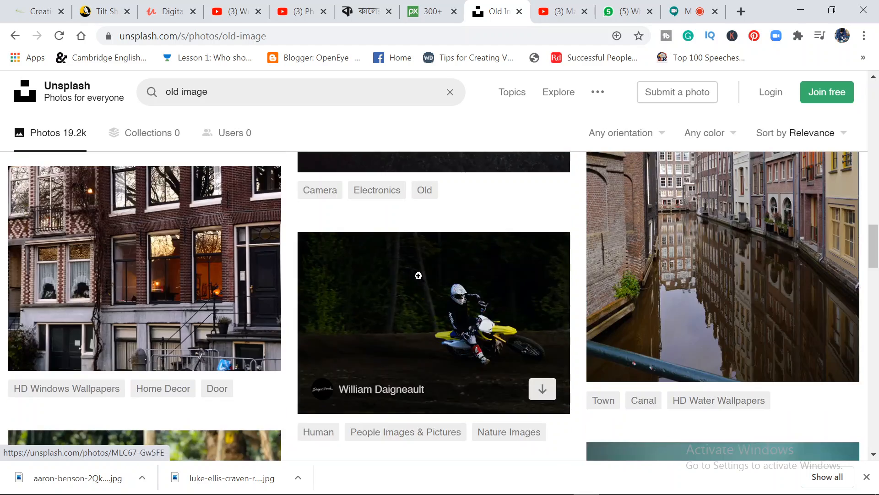
pyautogui.scroll(-12, 419, 276)
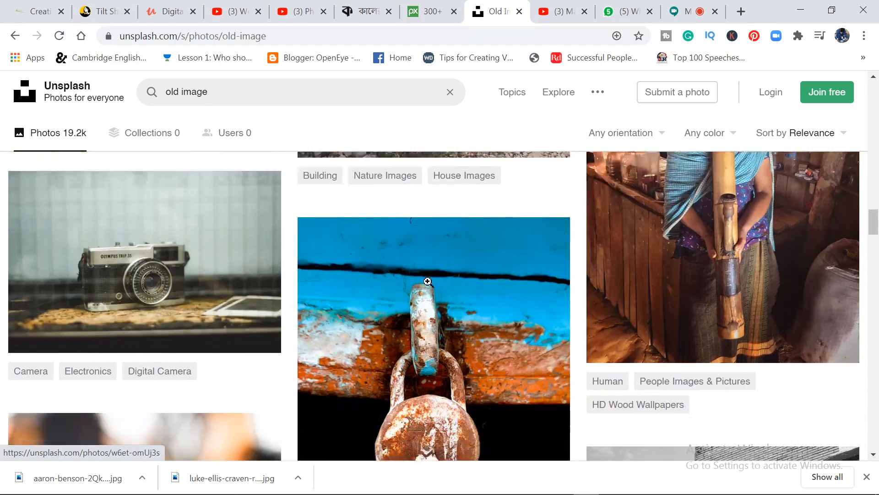
pyautogui.scroll(-4, 430, 282)
pyautogui.scroll(6, 430, 281)
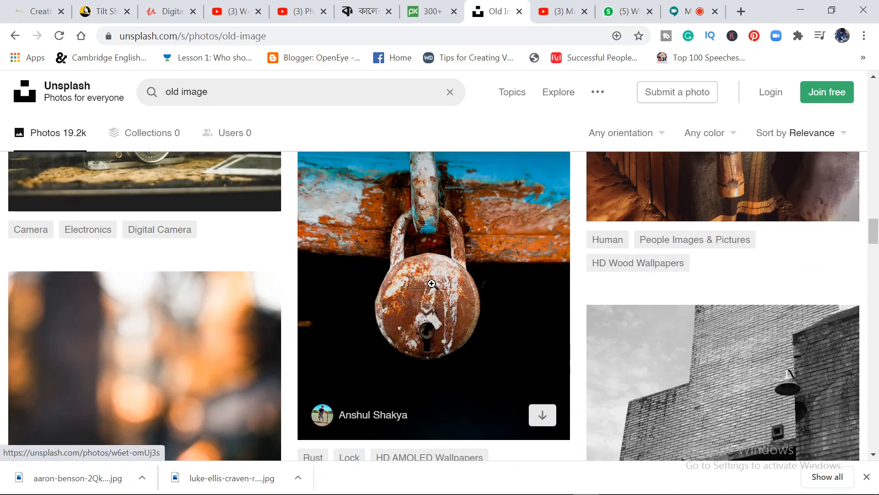
pyautogui.scroll(-5, 546, 362)
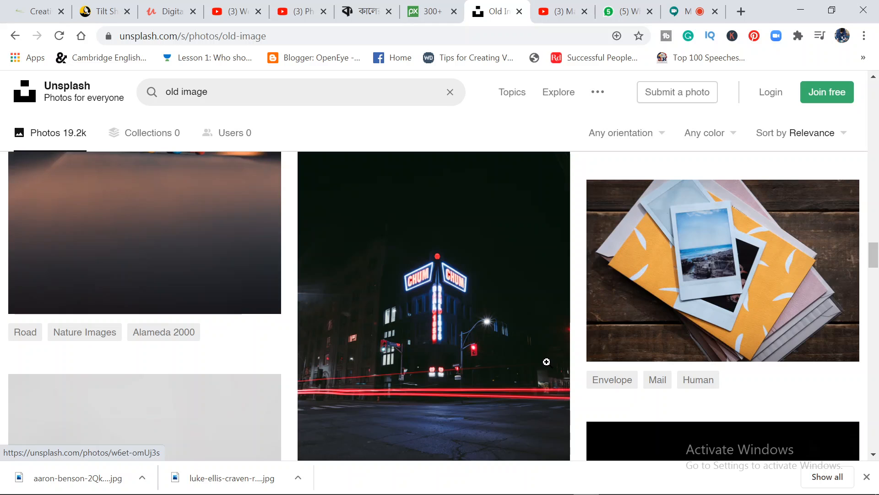
pyautogui.scroll(-10, 547, 362)
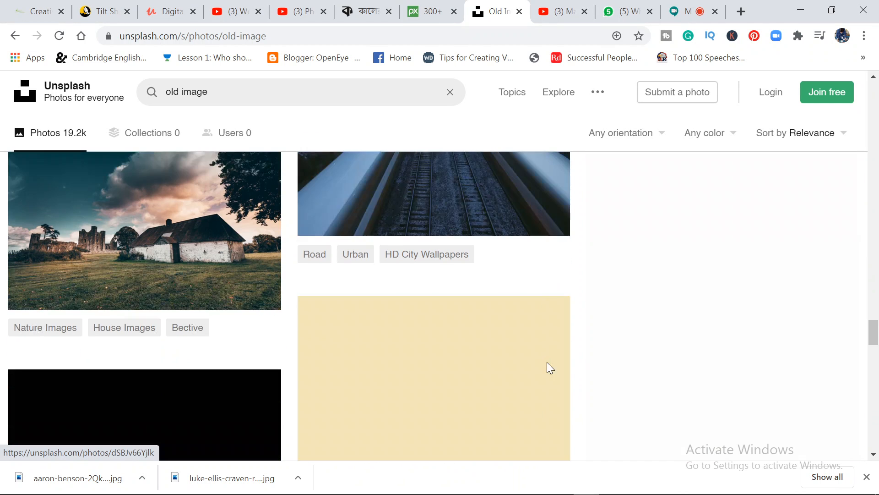
# Step: Switch to WhatsApp Web, check the unread messages in Hobiganj-18 GD756 (GD-11), and open the HG-SP-GD-04 group chat
pyautogui.click(619, 13)
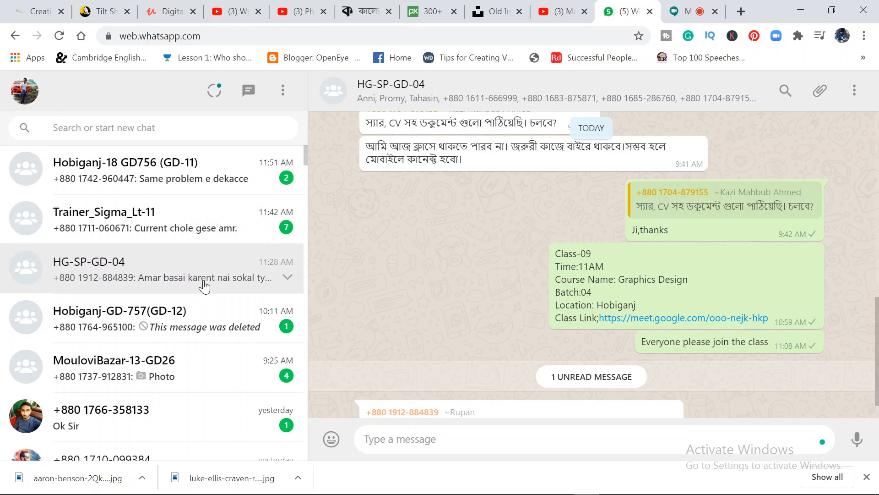
pyautogui.click(196, 191)
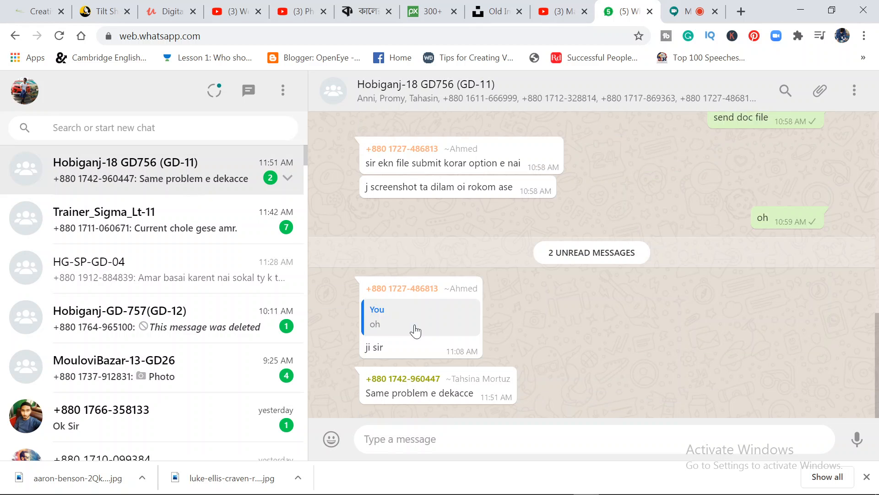
pyautogui.click(173, 266)
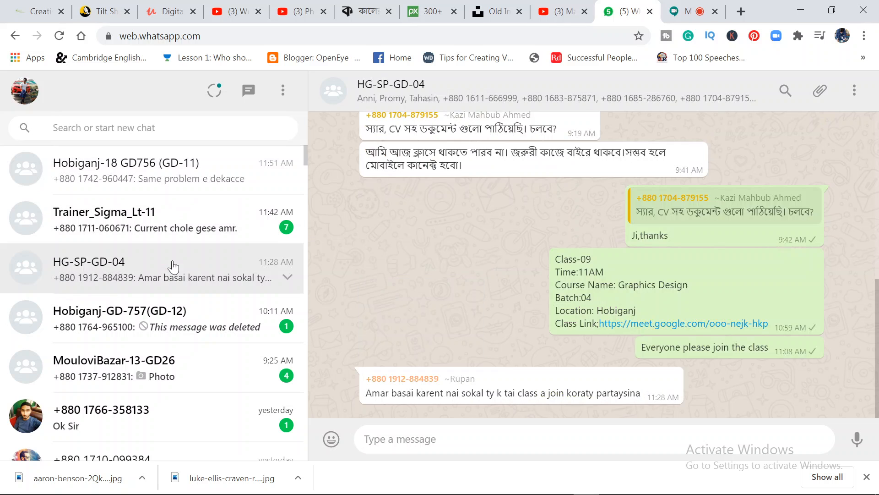
# Step: Attach the "source" portrait from the Documents folder in D:\graphics to the HG-SP-GD-04 chat
pyautogui.click(819, 95)
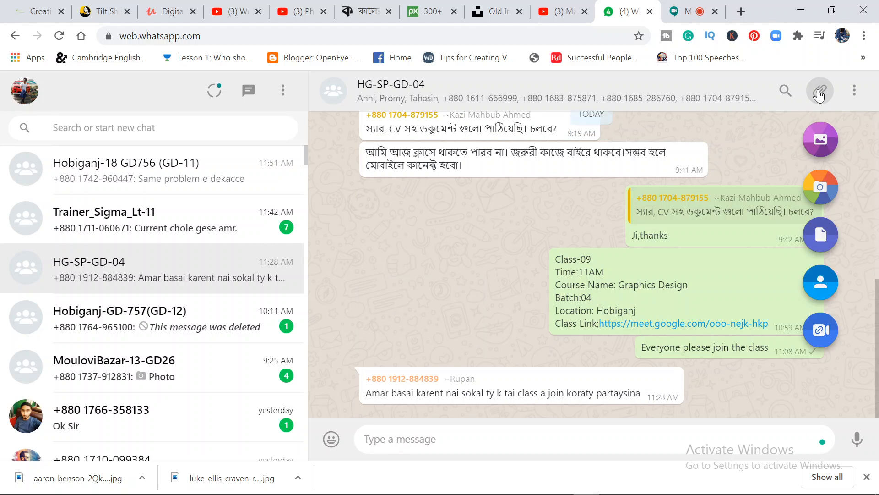
pyautogui.click(822, 141)
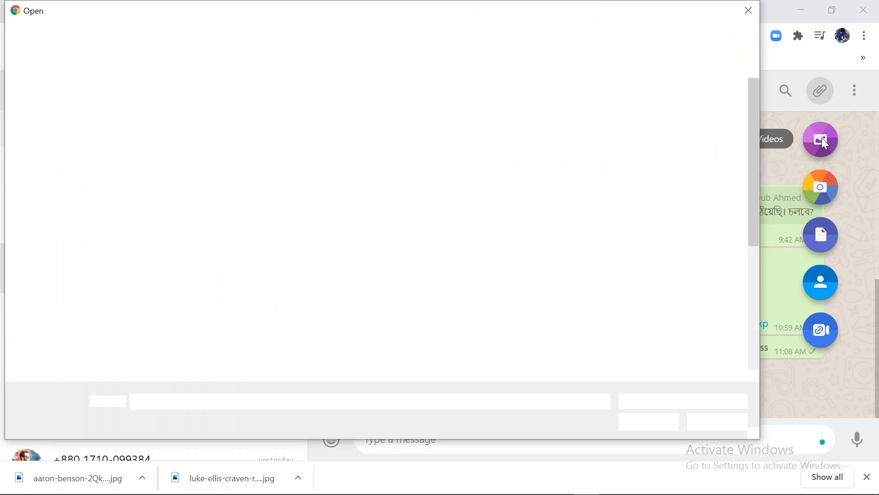
pyautogui.scroll(-5, 491, 252)
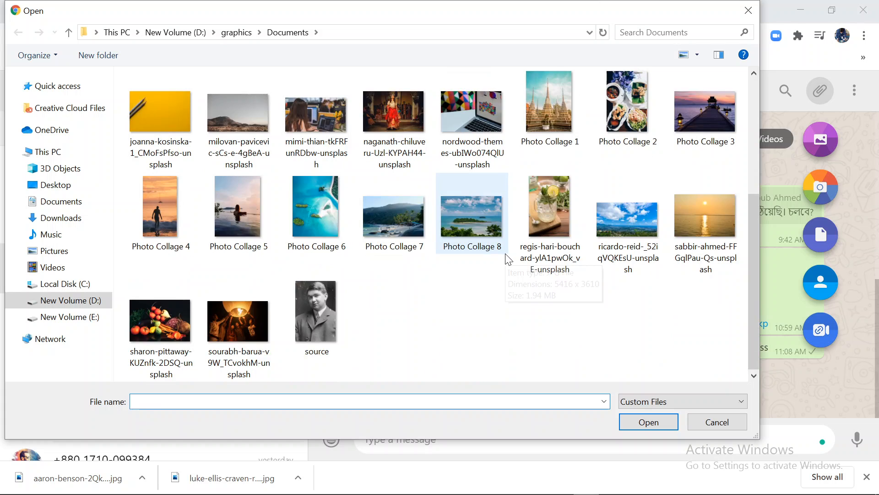
pyautogui.click(317, 303)
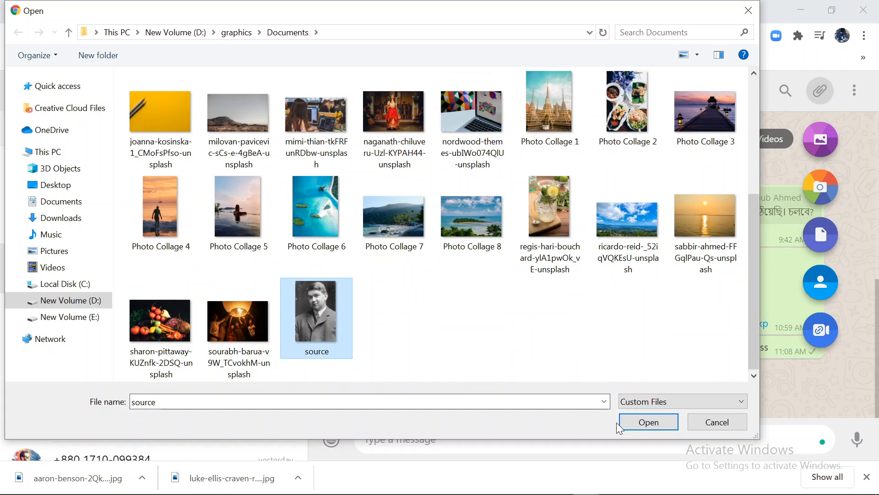
pyautogui.click(643, 421)
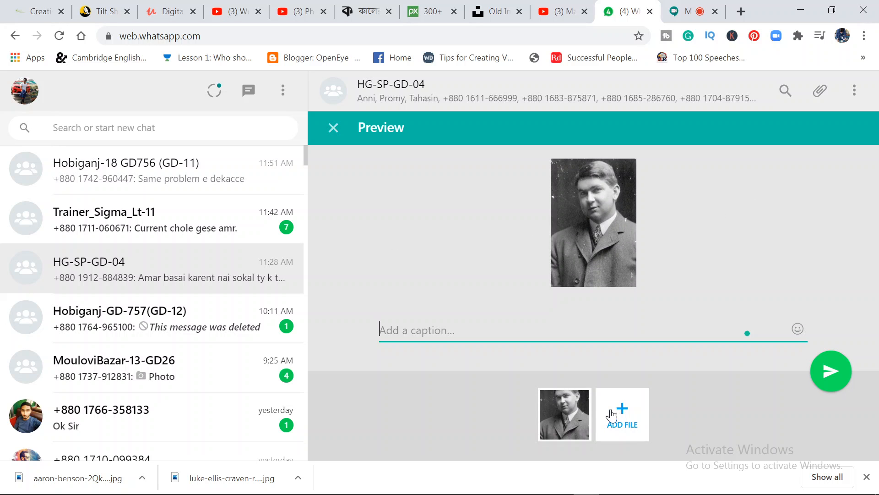
# Step: Add today's snowy forest photo with the skier from Downloads as a second attachment and send both photos
pyautogui.click(620, 426)
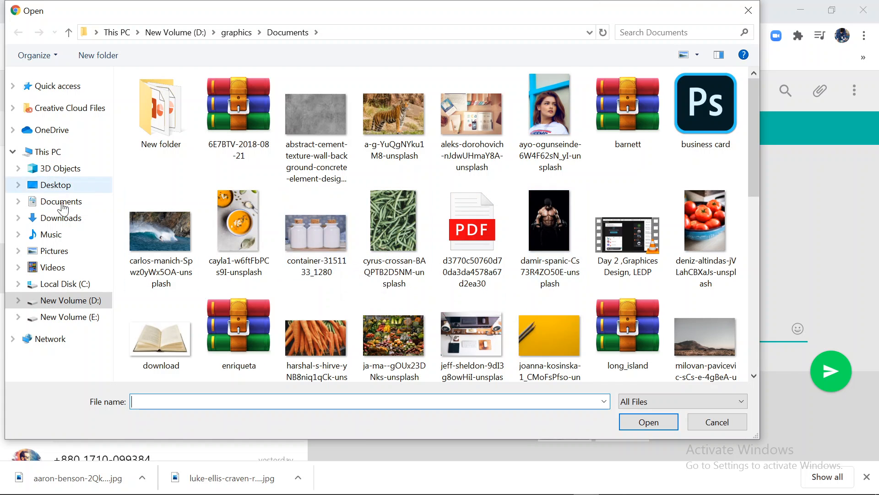
pyautogui.click(76, 222)
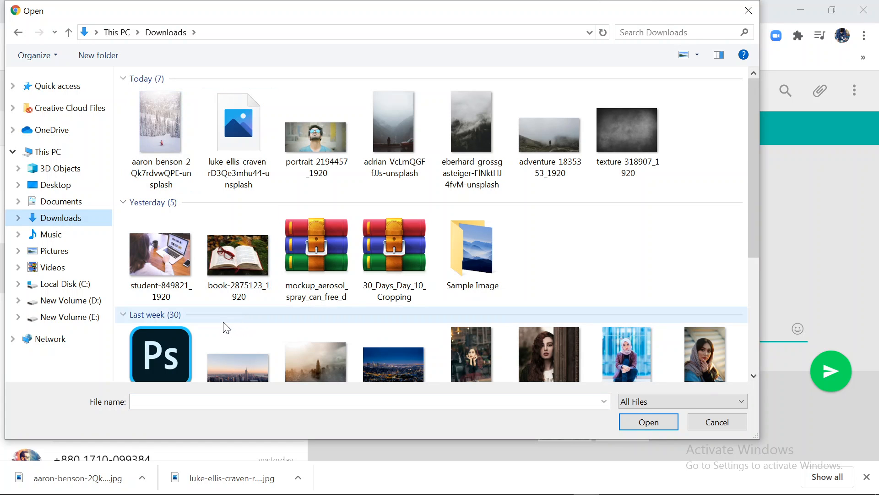
pyautogui.click(168, 140)
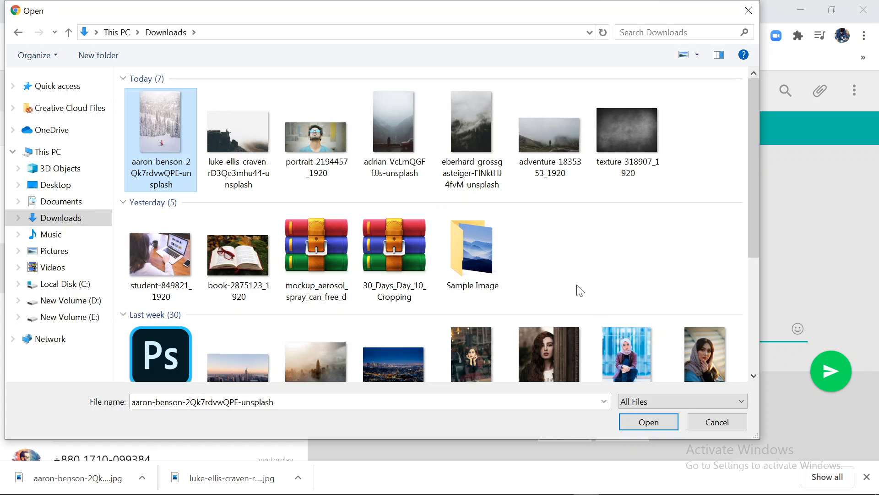
pyautogui.click(654, 422)
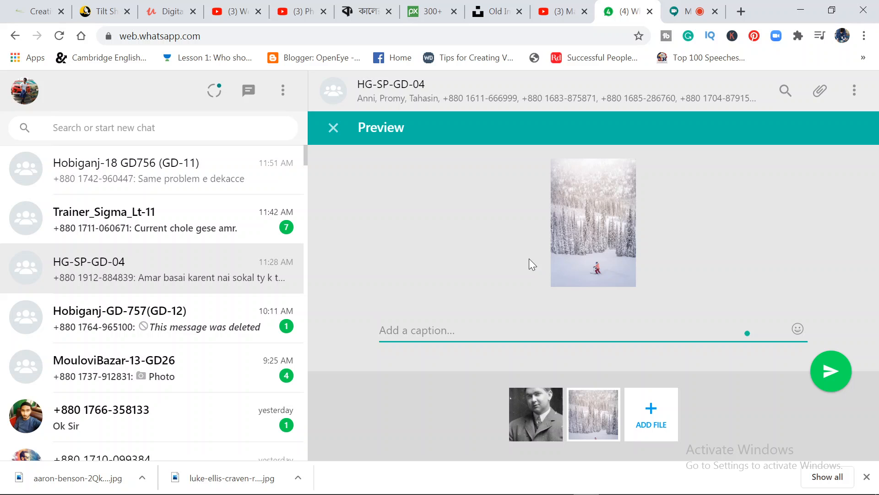
pyautogui.click(828, 373)
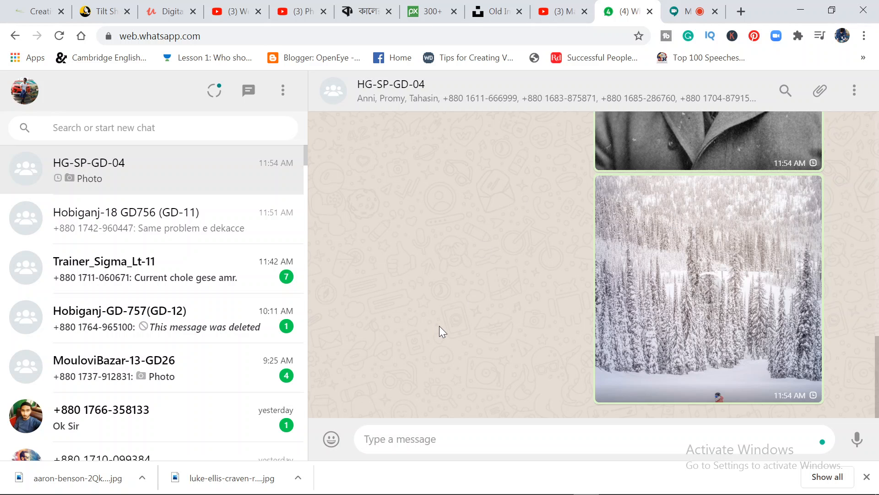
# Step: Check the sent portrait in the HG-SP-GD-04 chat by viewing it enlarged, and return to the conversation
pyautogui.scroll(4, 439, 326)
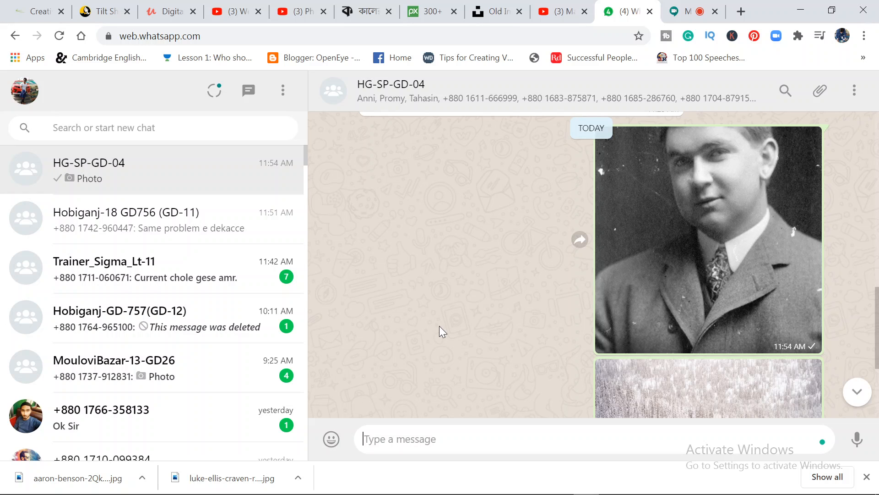
pyautogui.click(677, 232)
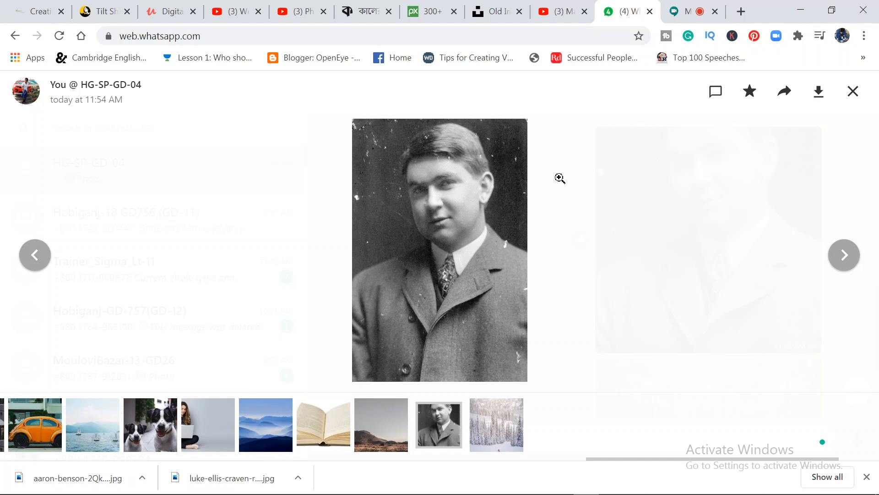
pyautogui.press('Escape')
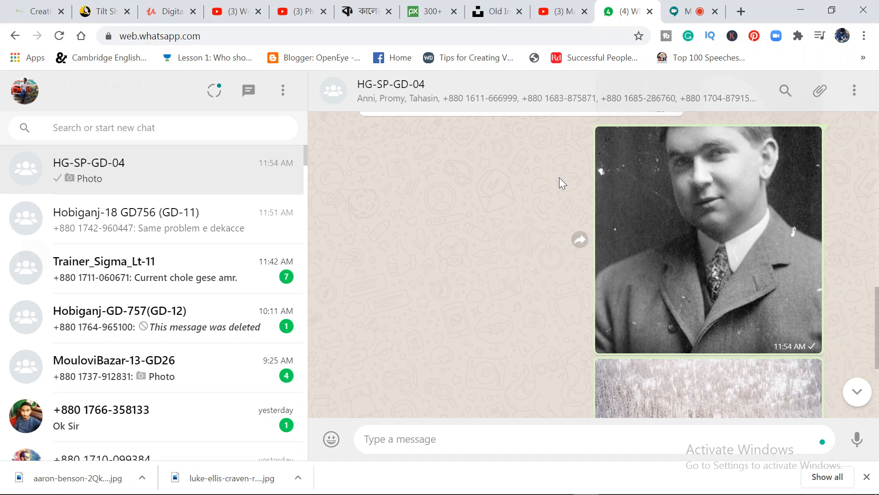
# Step: Switch to the Google Meet class call to watch the shared Photoshop screen, dismissing the browser's downloads bar
pyautogui.click(676, 5)
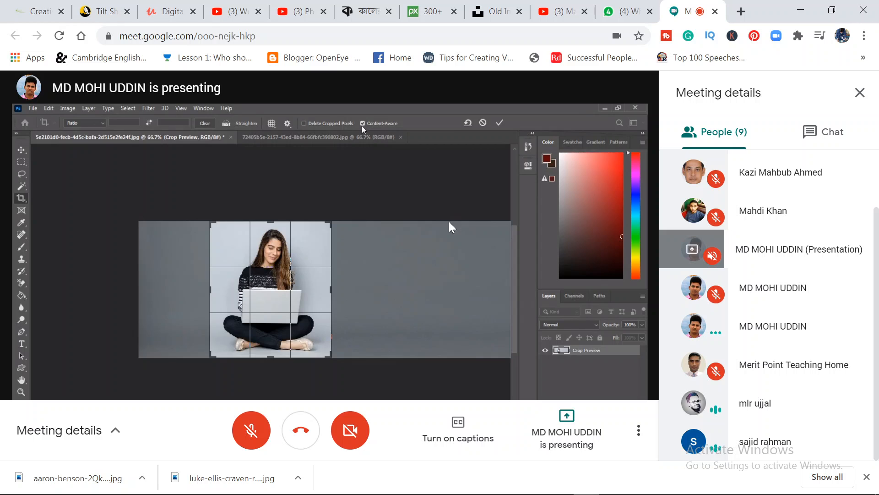
pyautogui.click(870, 476)
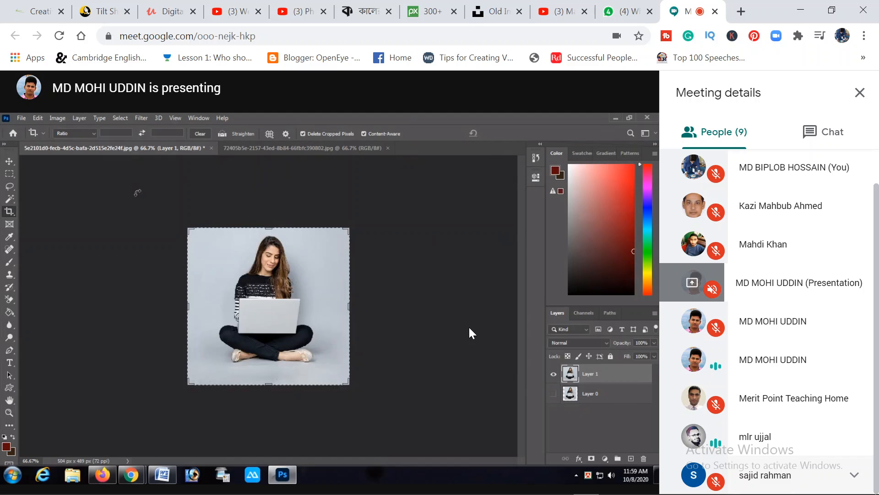
pyautogui.moveTo(345, 295)
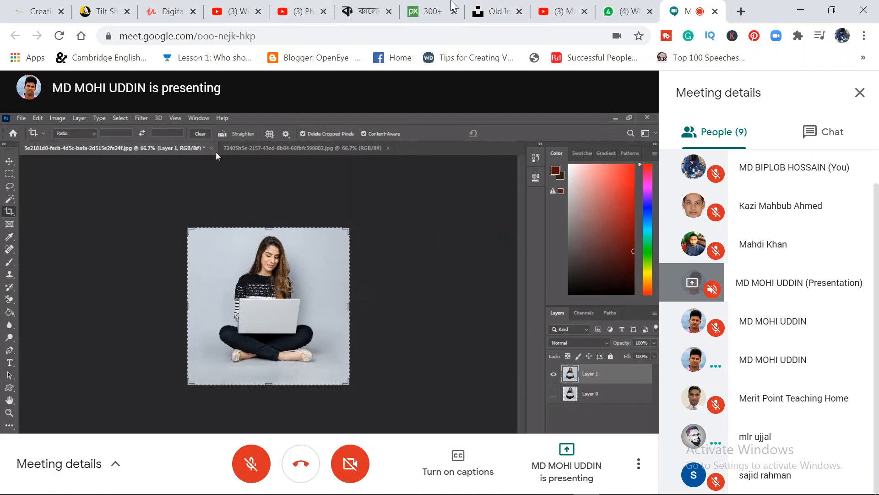
# Step: Switch to Photoshop and close adventure-1835353_1920.jpg and portrait-2194457_1920.jpg, discarding the portrait's changes
pyautogui.click(801, 10)
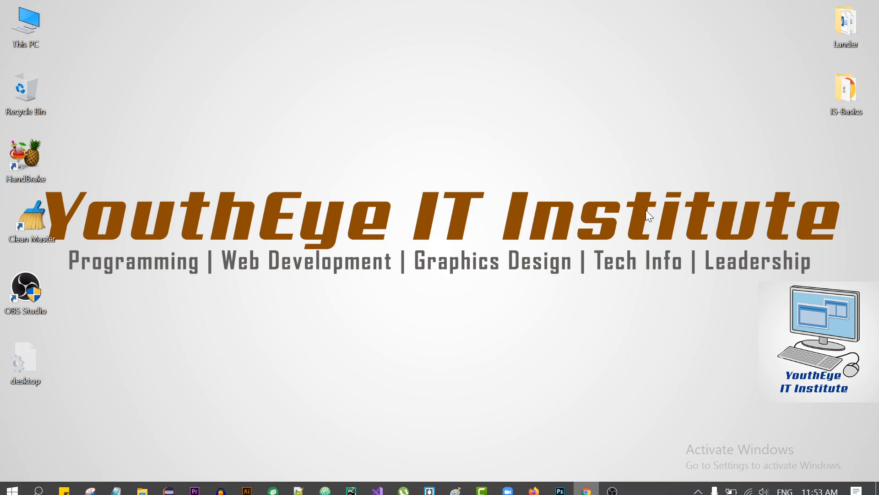
pyautogui.click(560, 485)
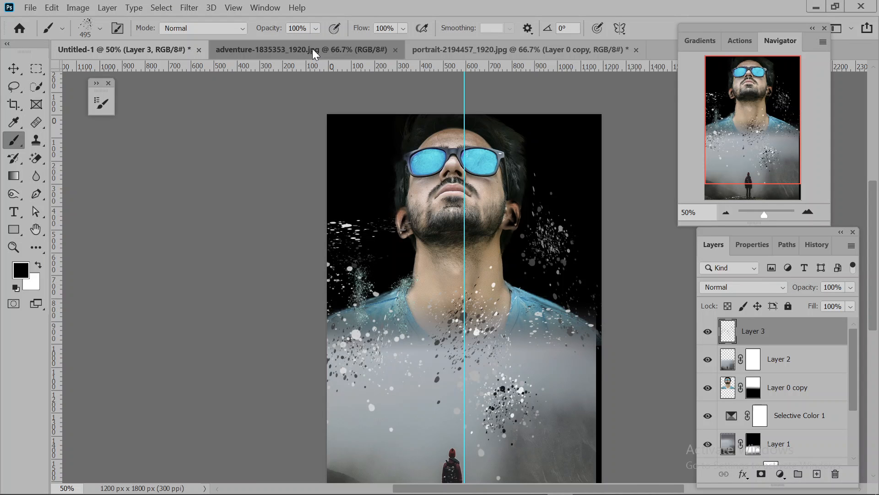
pyautogui.click(312, 48)
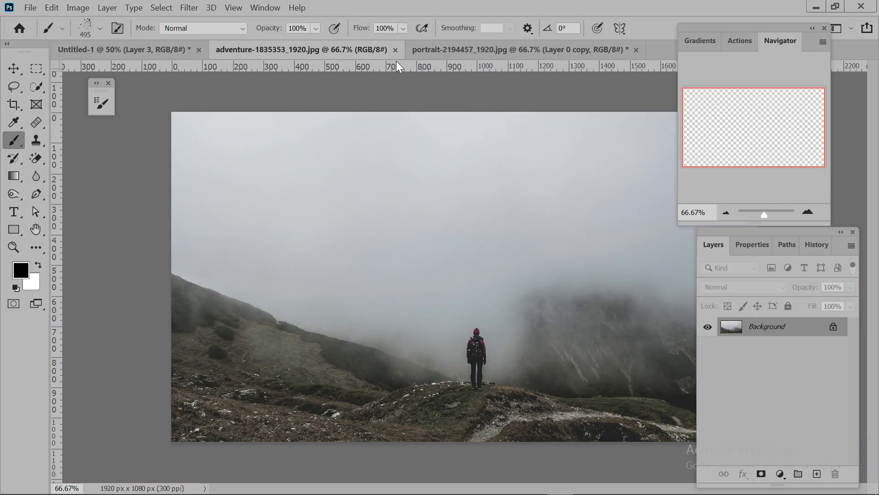
pyautogui.click(394, 49)
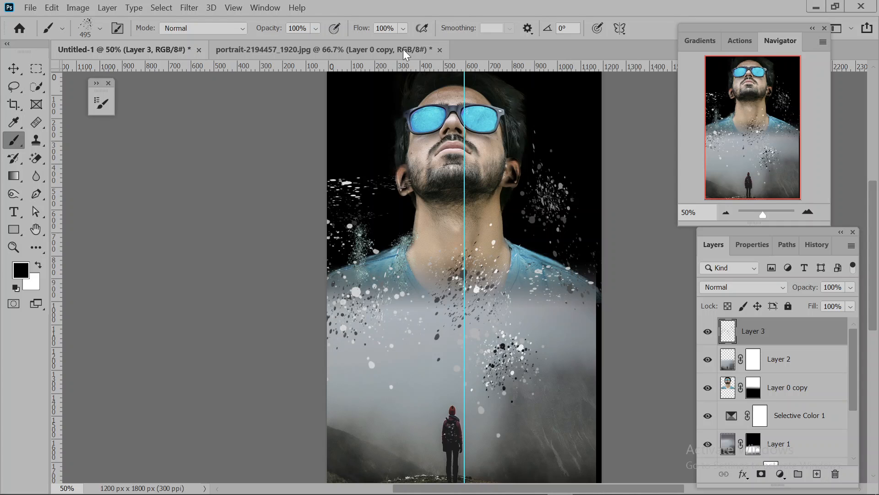
pyautogui.click(380, 48)
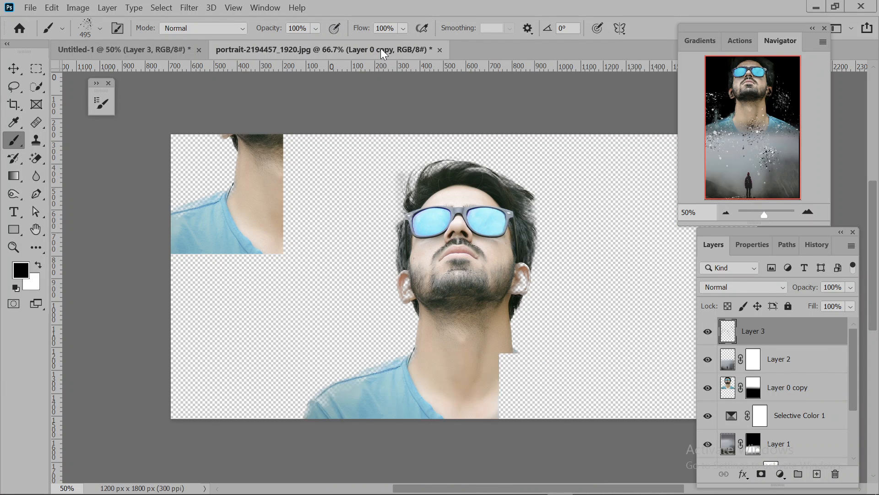
pyautogui.click(439, 49)
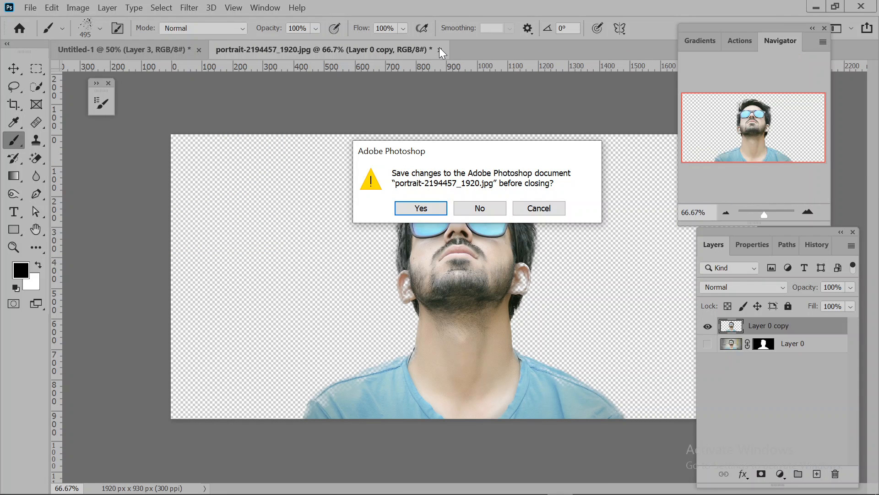
pyautogui.click(486, 205)
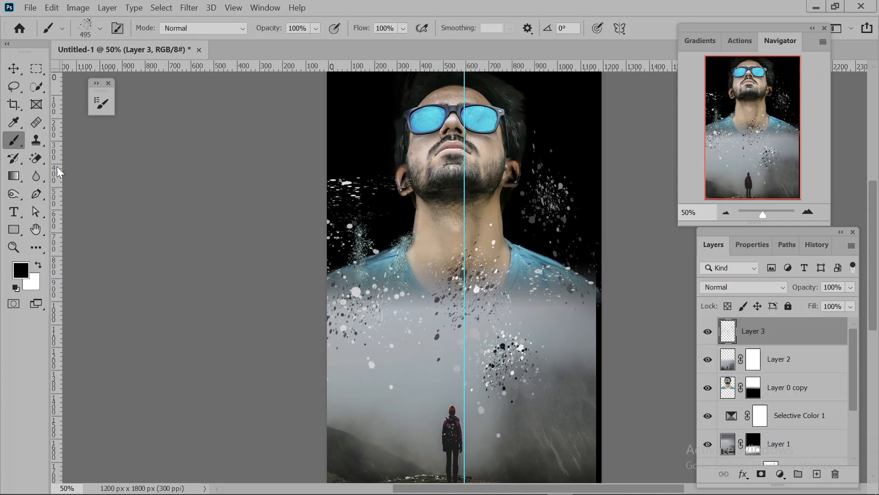
# Step: Open the snowy forest photo with the skier from the Downloads folder in Photoshop
pyautogui.click(31, 8)
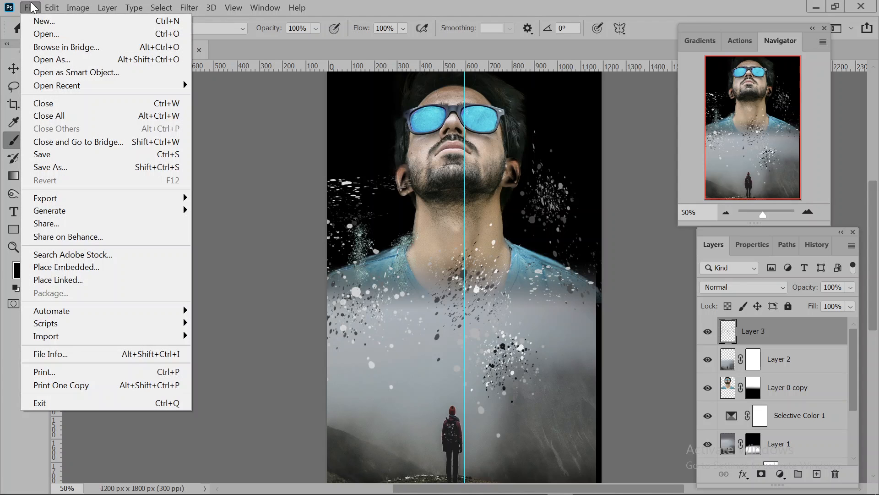
pyautogui.click(52, 37)
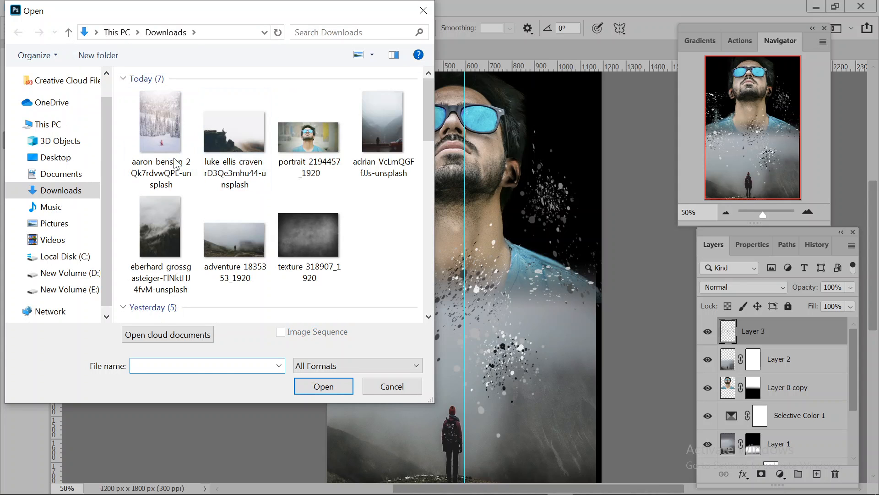
pyautogui.click(160, 137)
pyautogui.click(329, 393)
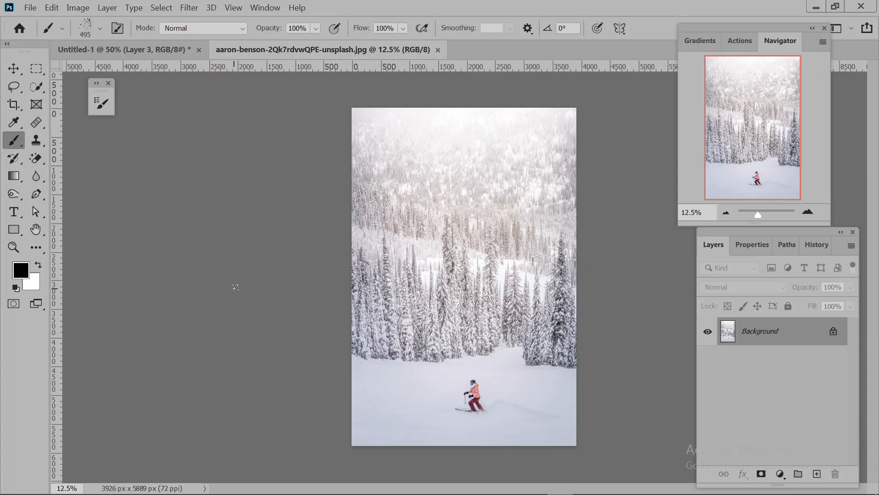
# Step: Start opening another image and browse to the Documents folder inside graphics on New Volume (D:)
pyautogui.click(30, 8)
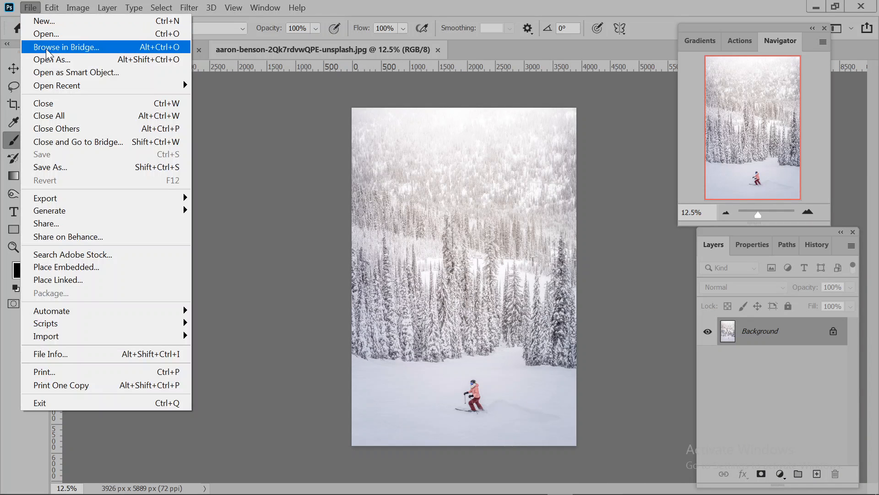
pyautogui.click(46, 34)
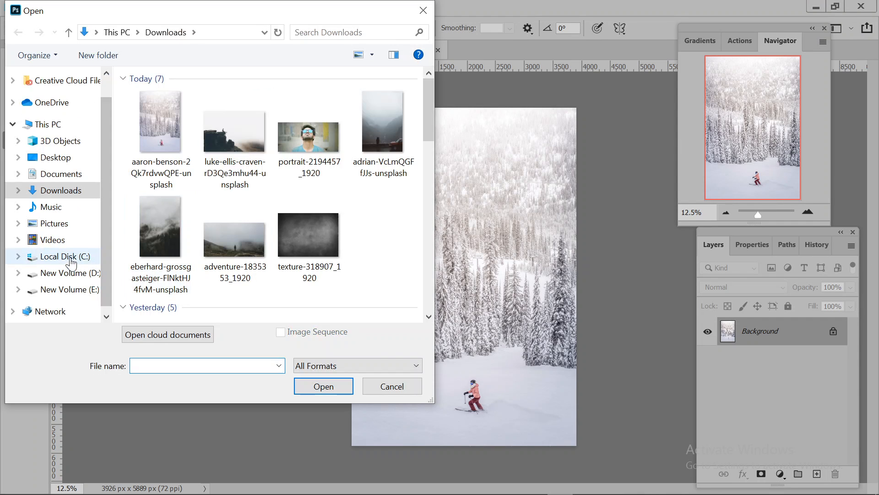
pyautogui.click(95, 274)
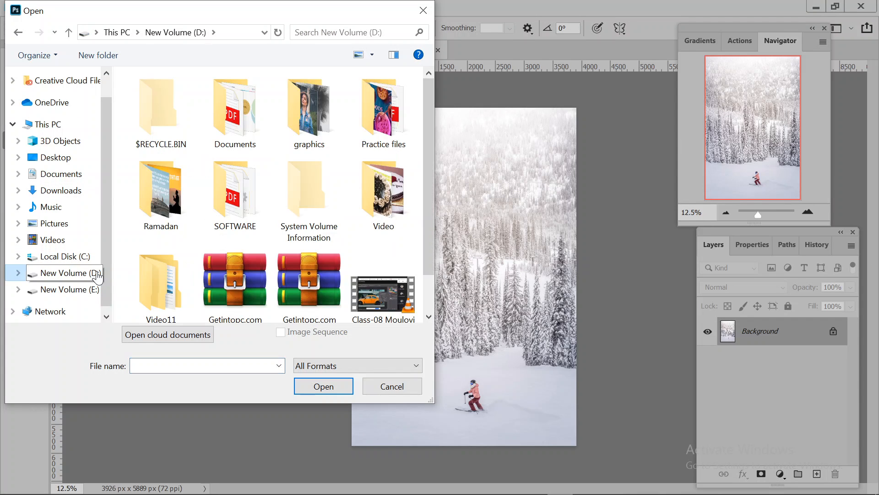
pyautogui.click(321, 130)
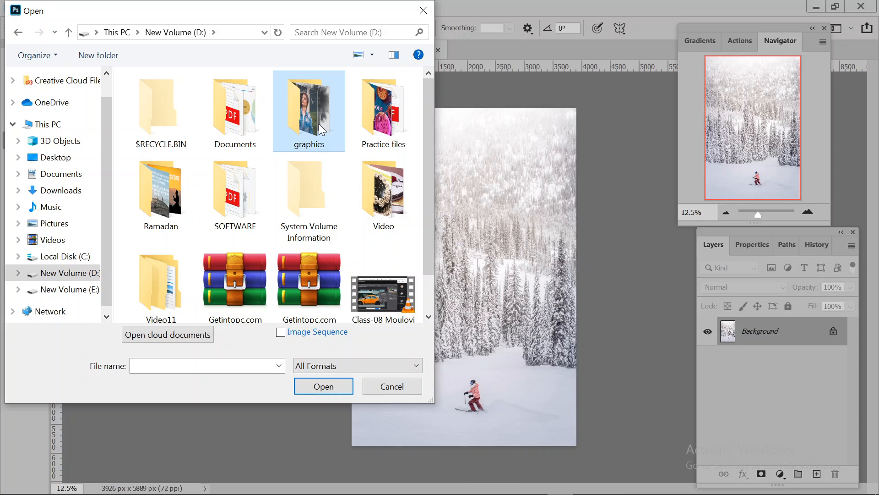
pyautogui.doubleClick(322, 130)
pyautogui.click(241, 204)
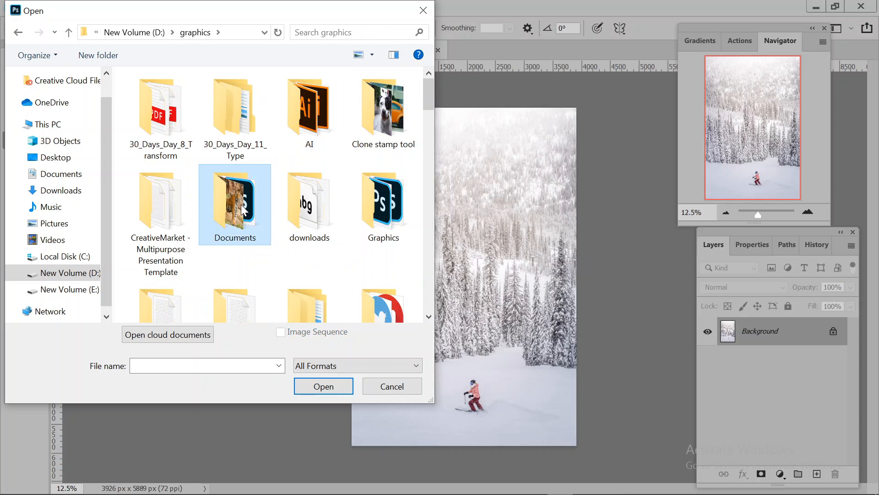
pyautogui.doubleClick(241, 205)
# Step: Open the old portrait file "source" from the Documents folder, leaving it as is without color management
pyautogui.scroll(-3, 241, 204)
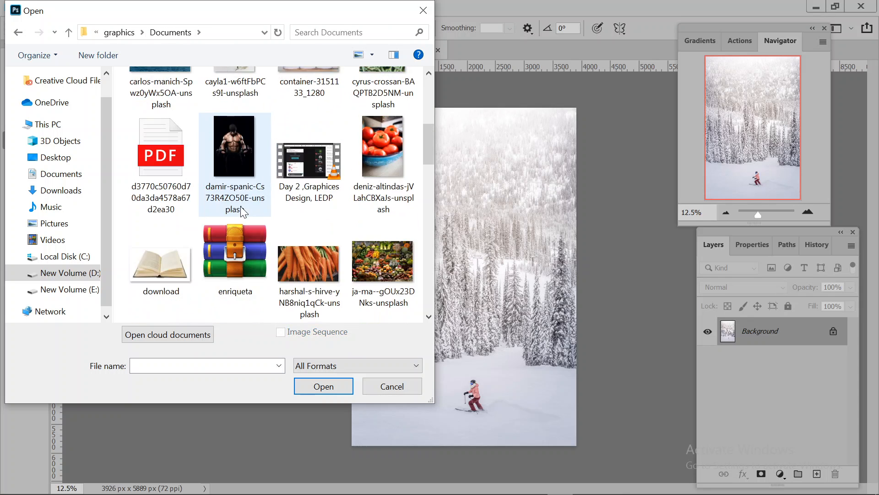
pyautogui.scroll(-10, 240, 204)
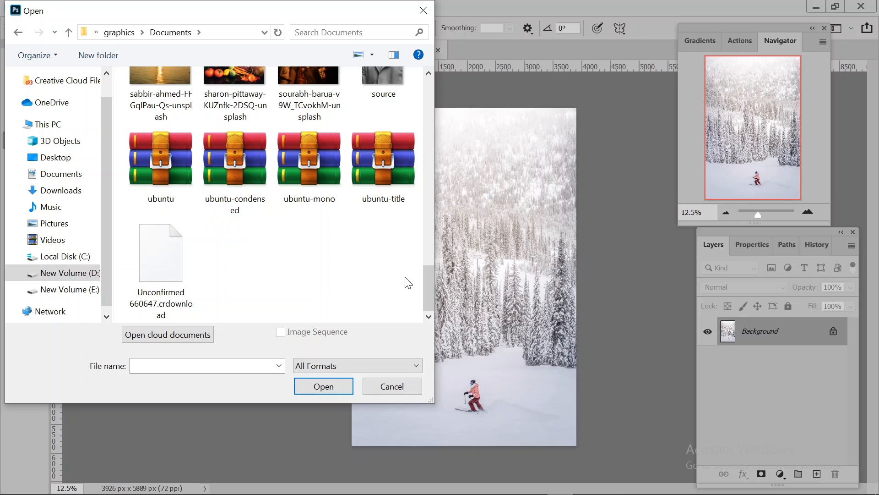
pyautogui.scroll(1, 332, 270)
pyautogui.click(383, 128)
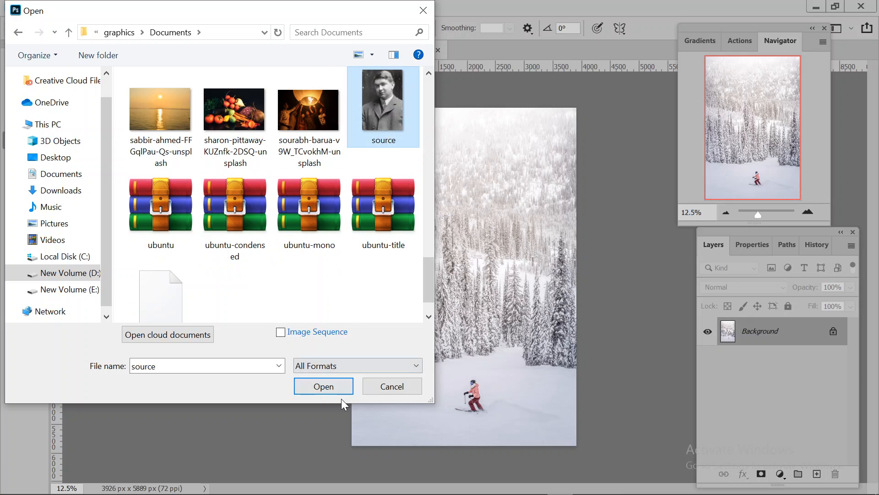
pyautogui.click(322, 385)
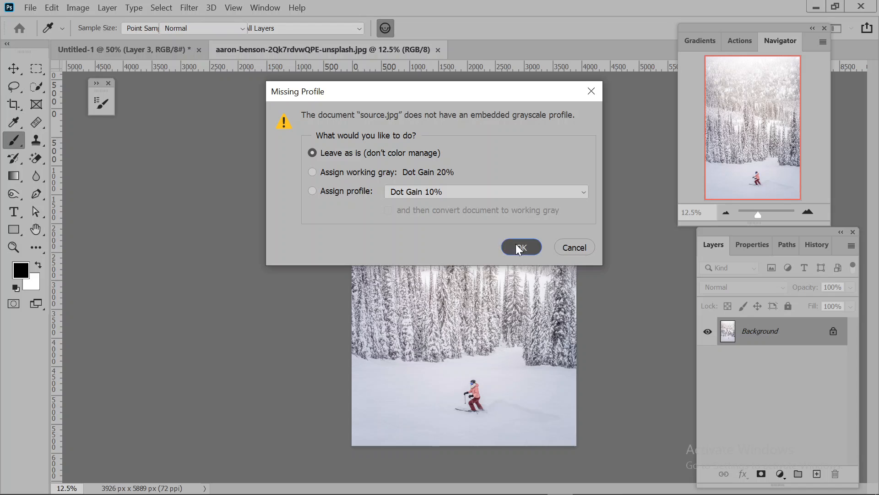
pyautogui.click(517, 246)
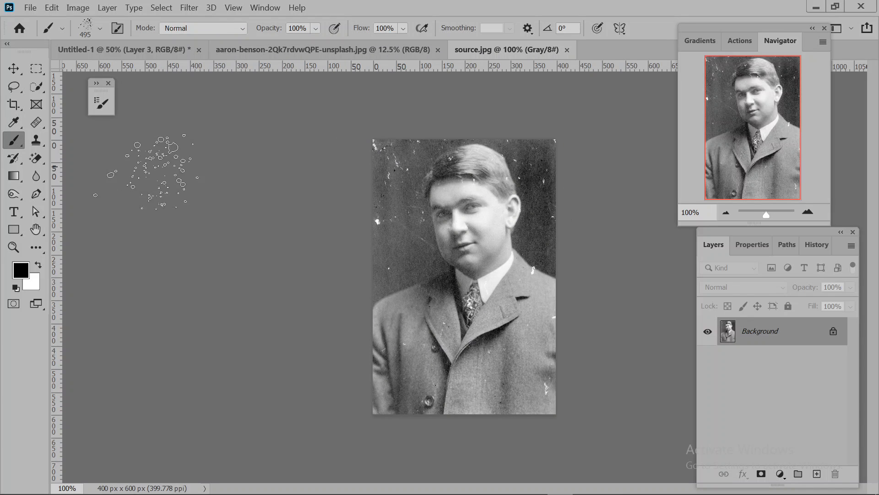
# Step: Display the Crop tool's frame and options on the portrait, and return to the Move tool without cropping
pyautogui.click(15, 69)
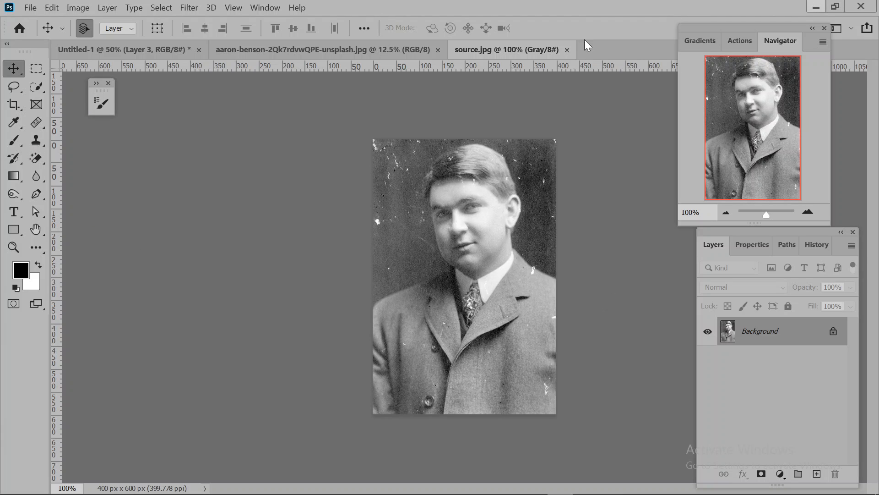
pyautogui.click(14, 104)
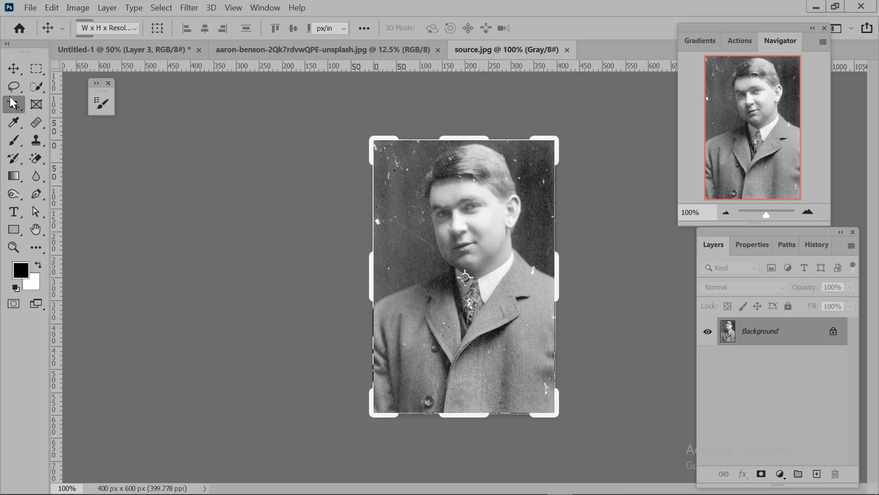
pyautogui.click(501, 32)
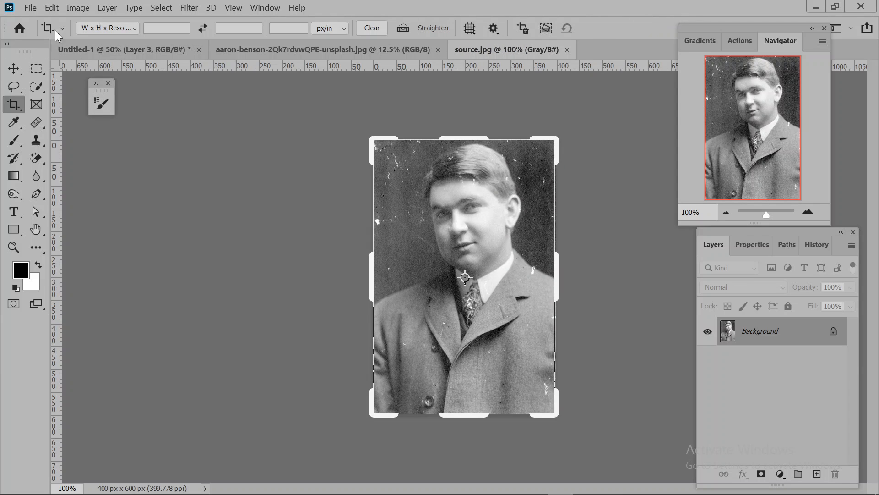
pyautogui.click(14, 69)
# Step: Minimize Photoshop, switch to the Google Meet call in Chrome, and close the meeting details to see the presentation
pyautogui.click(816, 7)
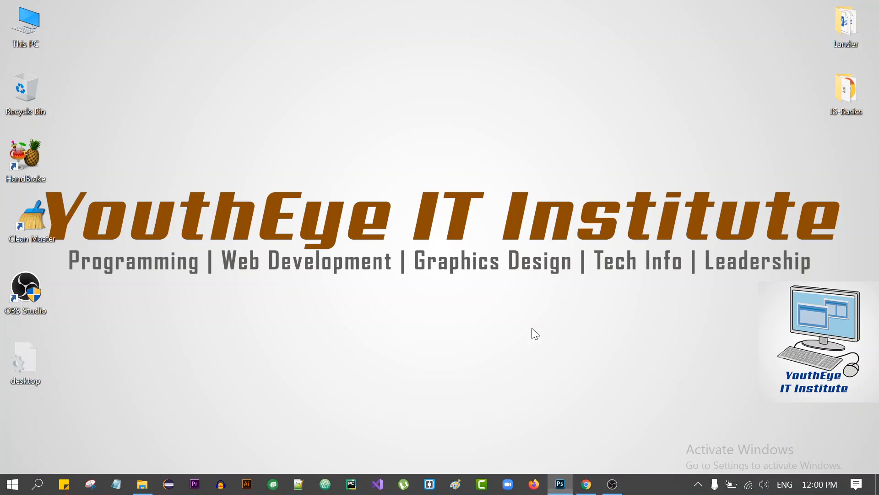
pyautogui.click(586, 484)
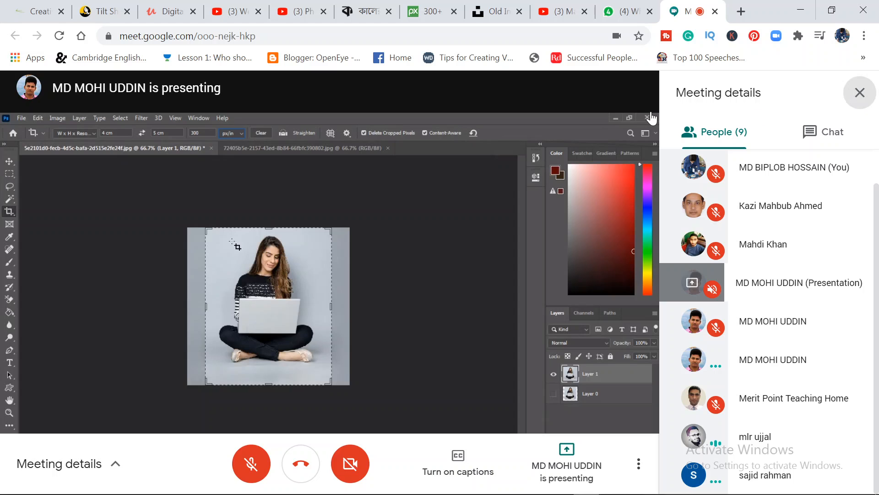
pyautogui.click(860, 92)
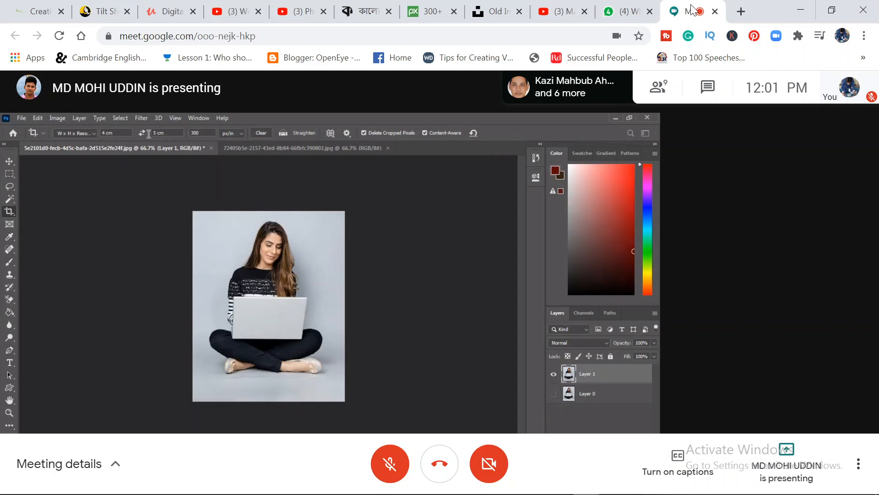
# Step: Look through the class videos in the Class recording folder on New Volume (E:) in File Explorer, and minimize the window
pyautogui.click(142, 486)
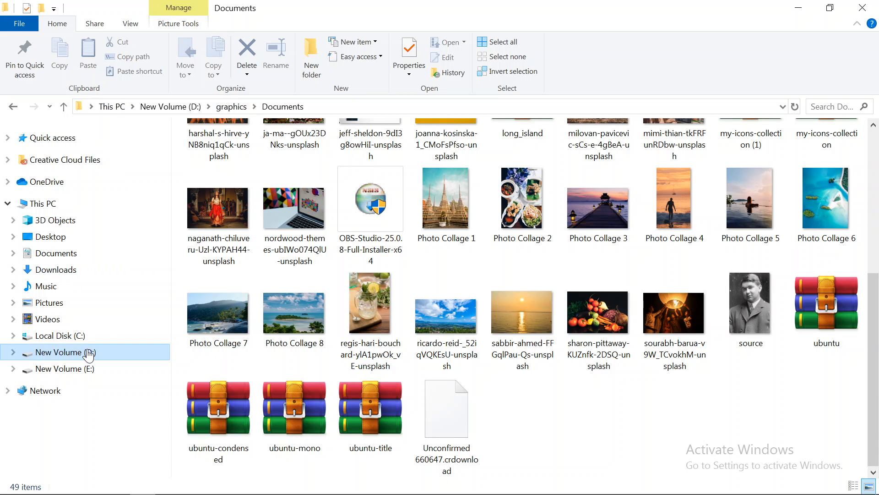
pyautogui.click(95, 369)
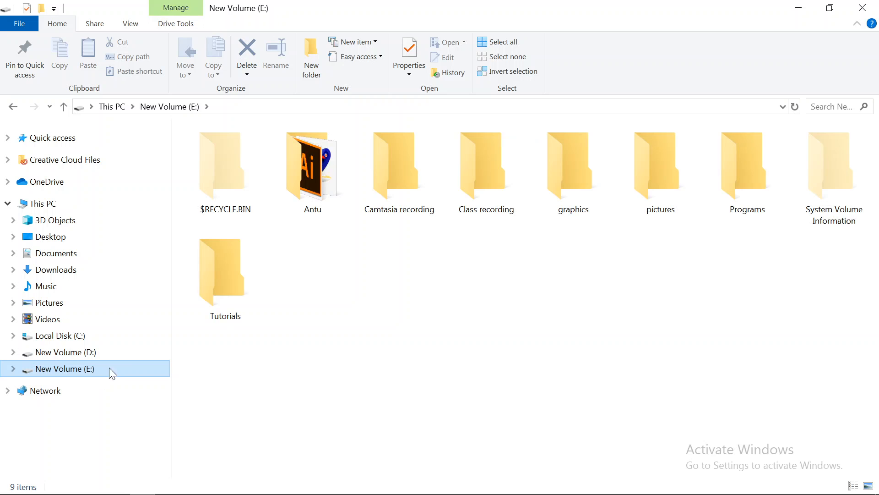
pyautogui.click(419, 194)
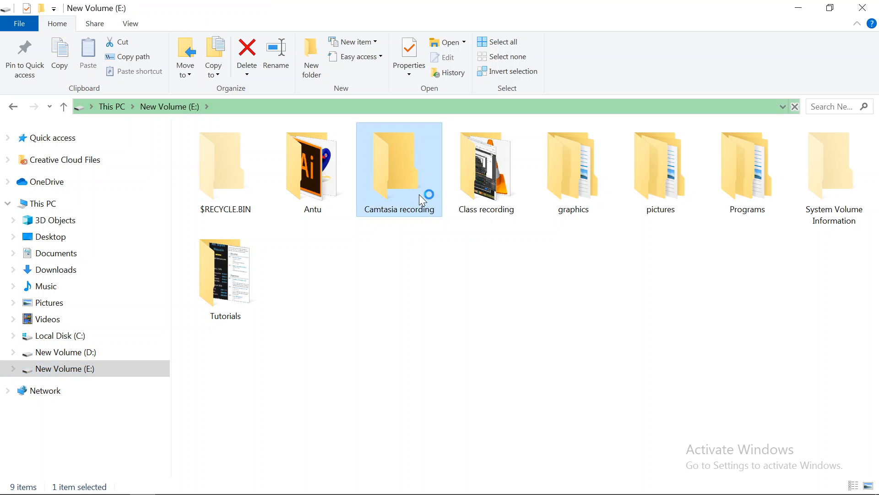
pyautogui.click(13, 107)
pyautogui.click(512, 176)
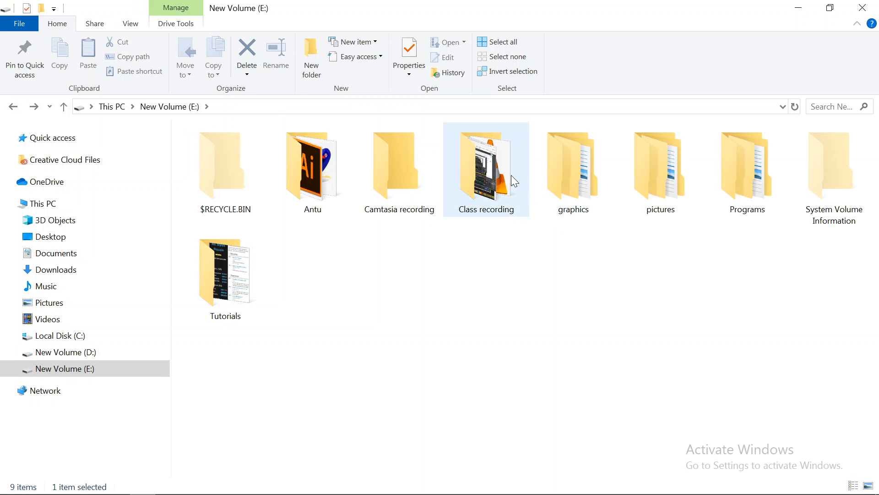
pyautogui.doubleClick(512, 176)
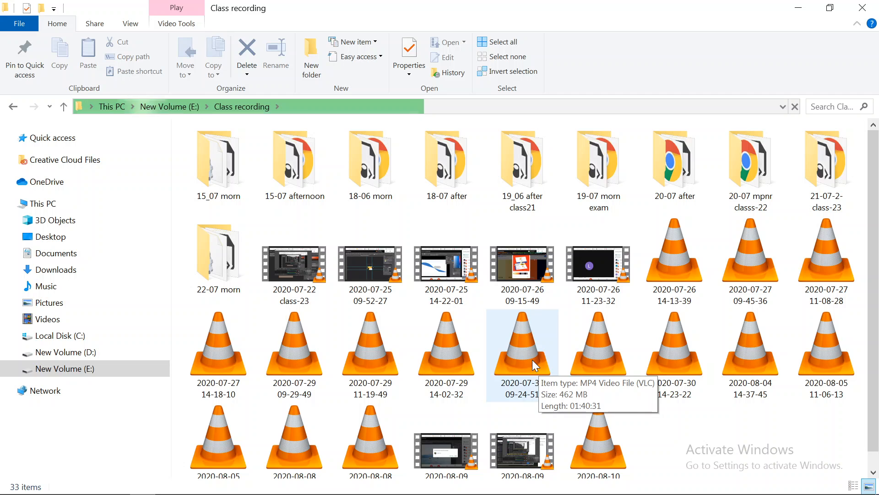
pyautogui.scroll(-1, 626, 326)
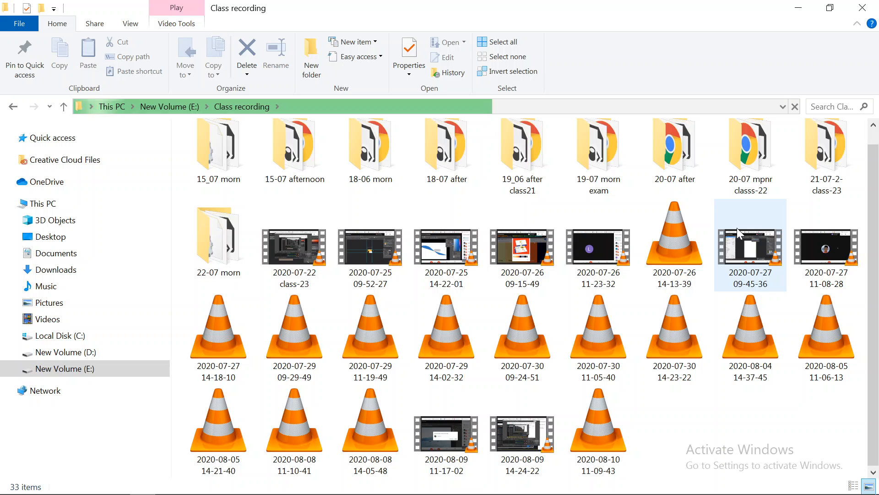
pyautogui.click(799, 7)
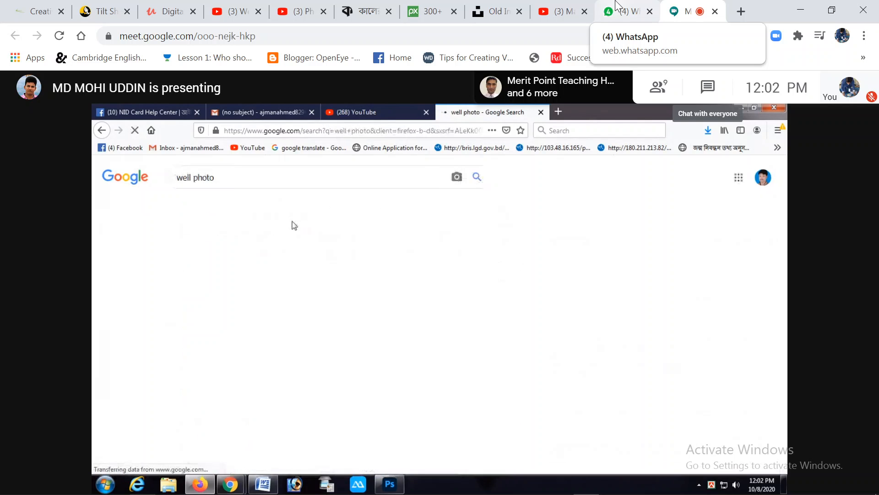
# Step: Switch to WhatsApp and open the HG-SP-GD-04 group's info at its participants section
pyautogui.click(617, 6)
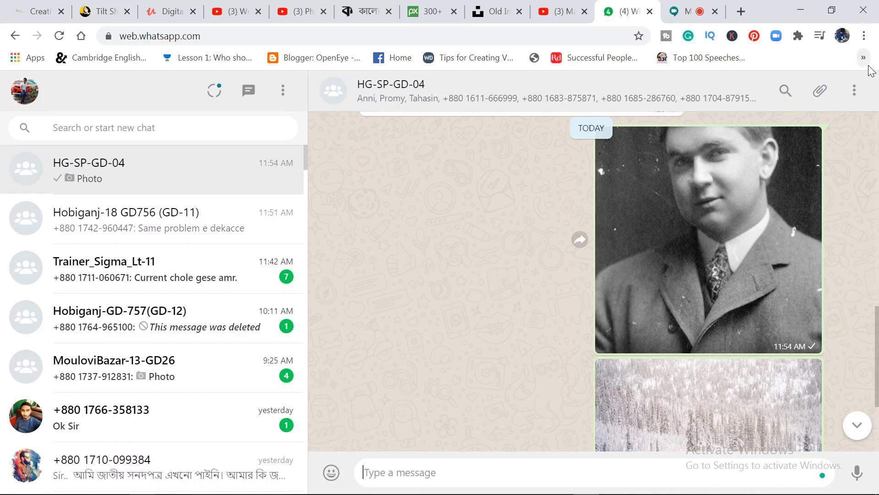
pyautogui.click(854, 91)
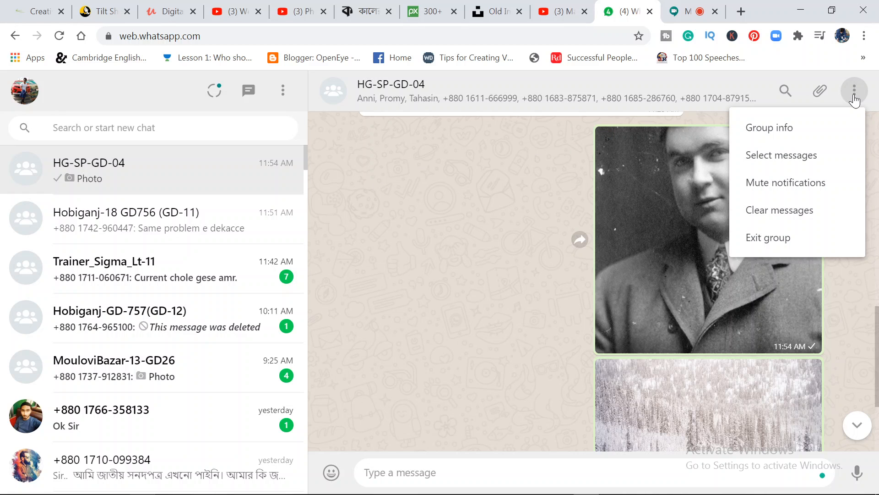
pyautogui.click(805, 131)
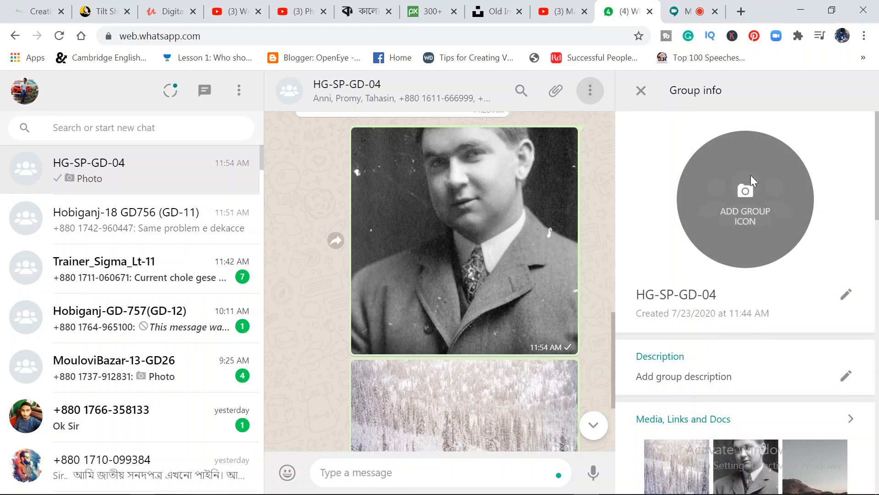
pyautogui.scroll(-4, 753, 283)
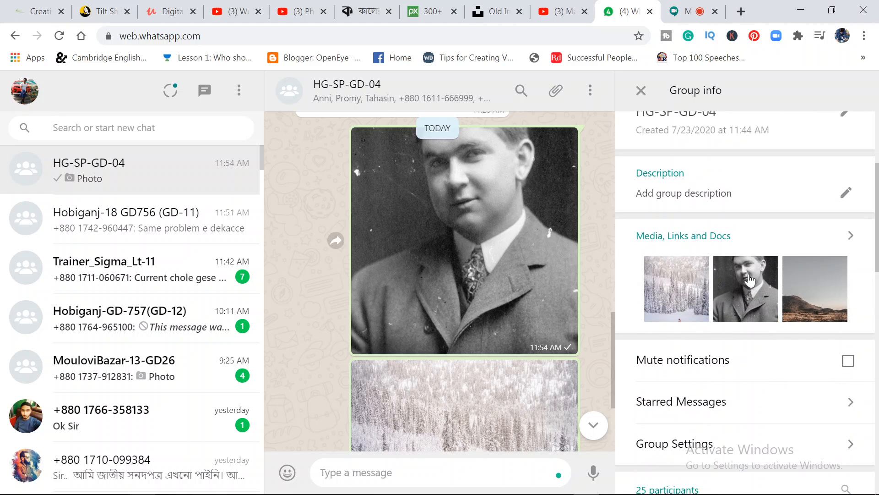
pyautogui.scroll(-4, 749, 281)
pyautogui.scroll(-2, 750, 279)
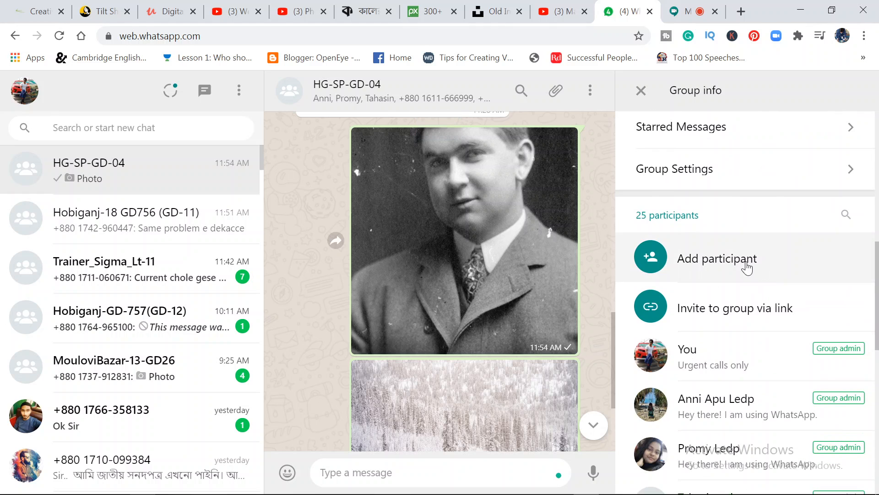
pyautogui.click(747, 267)
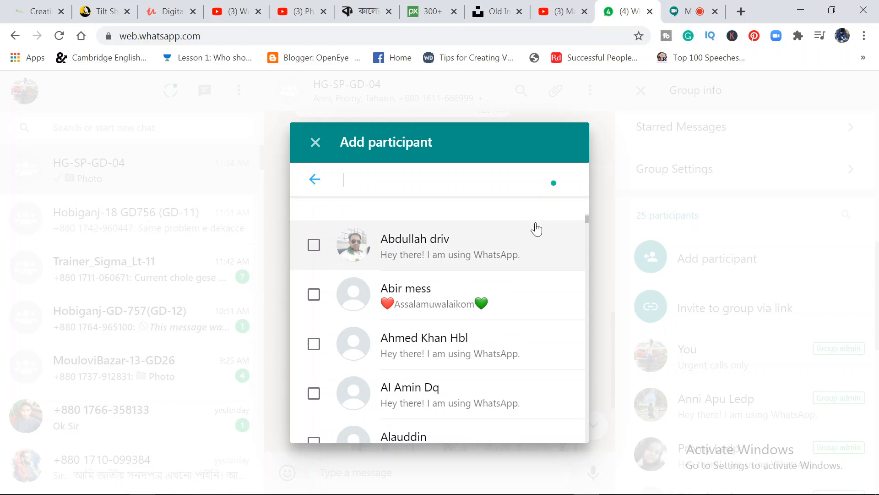
pyautogui.scroll(-6, 489, 261)
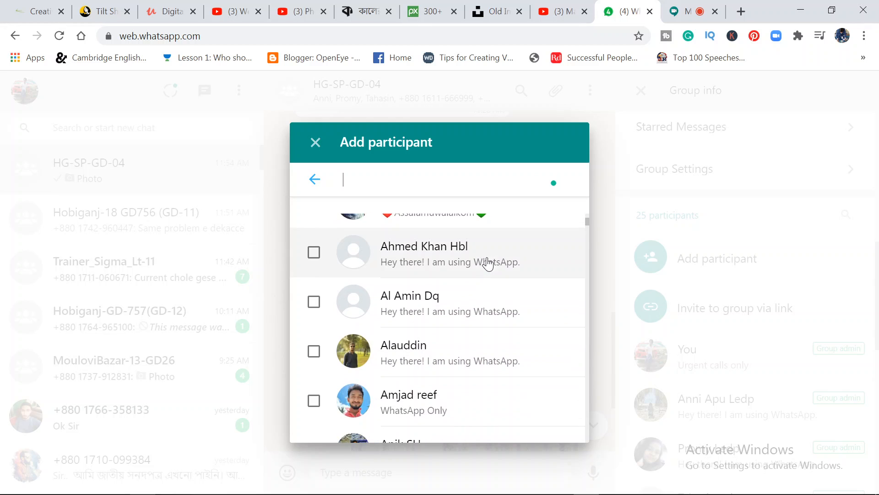
pyautogui.scroll(-3, 489, 261)
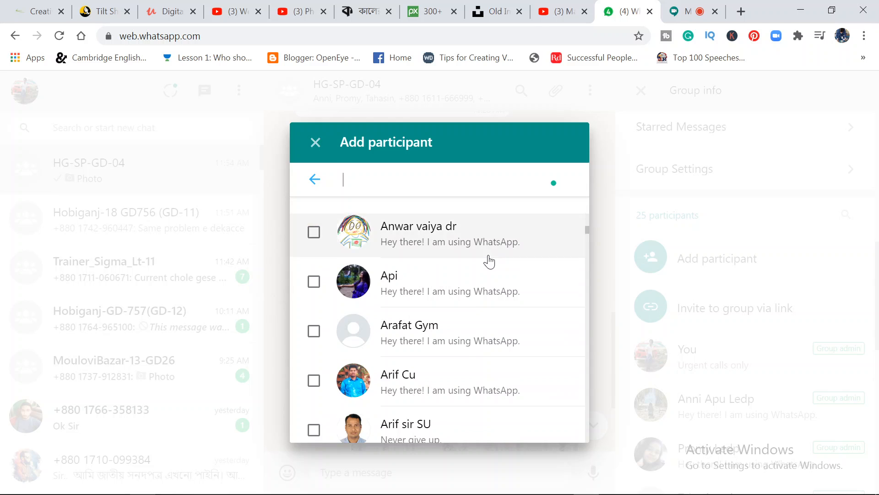
pyautogui.scroll(2, 489, 261)
pyautogui.scroll(-10, 489, 261)
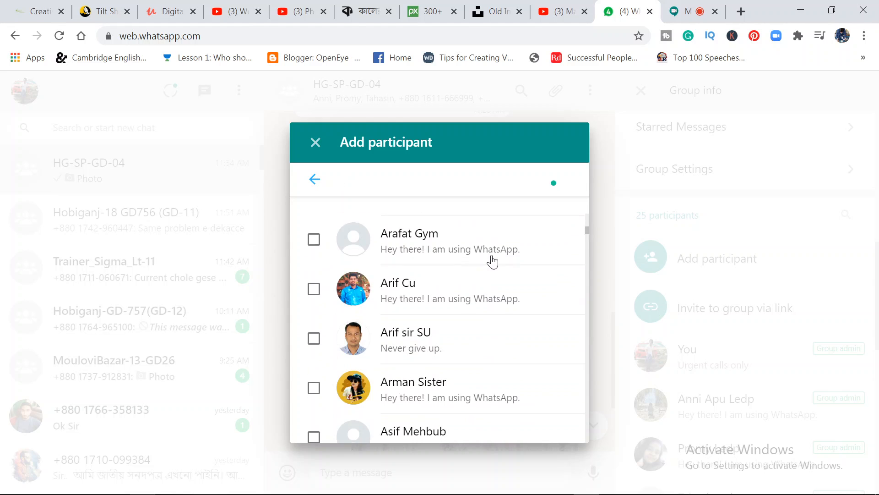
pyautogui.click(315, 142)
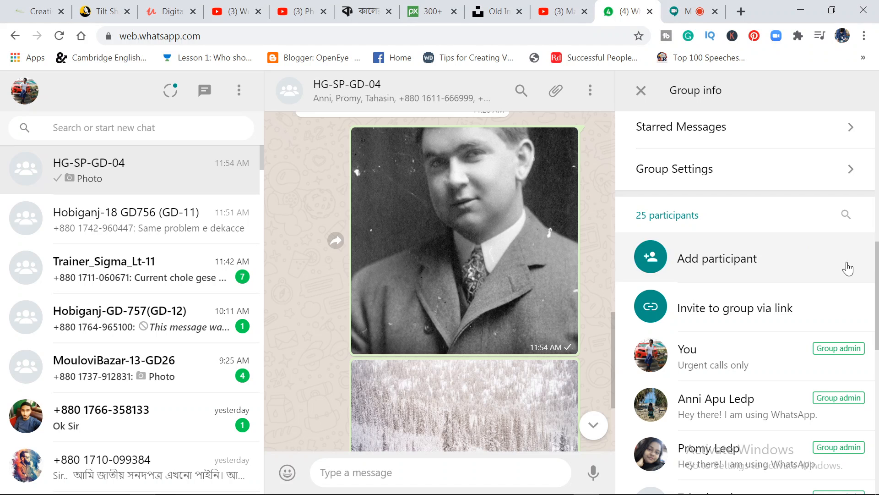
# Step: Copy the HG-SP-GD-04 group's invite link to the clipboard
pyautogui.click(783, 310)
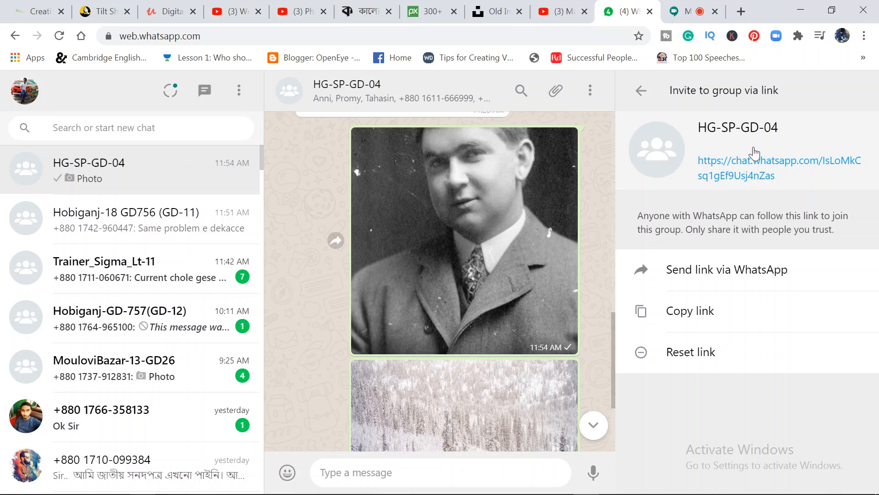
pyautogui.click(699, 315)
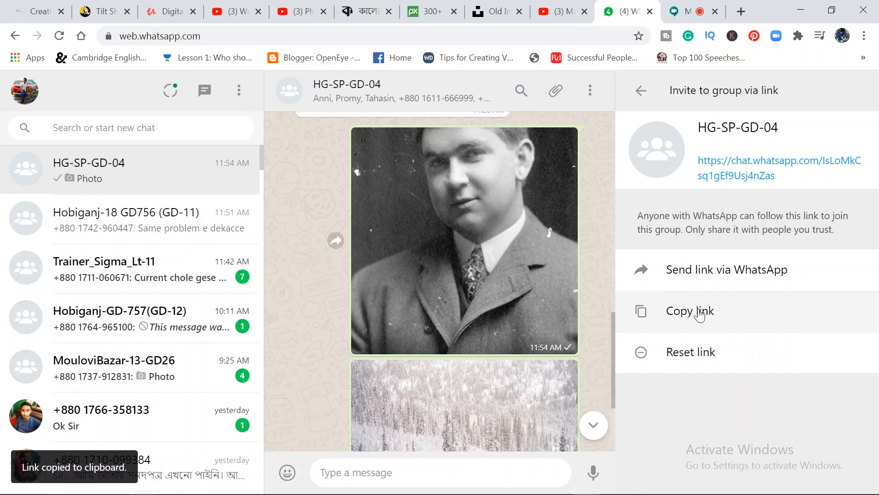
# Step: Look through the WhatsApp chat list, including the chat with the video meeting link, for a contact who needs the group invite
pyautogui.scroll(-12, 182, 270)
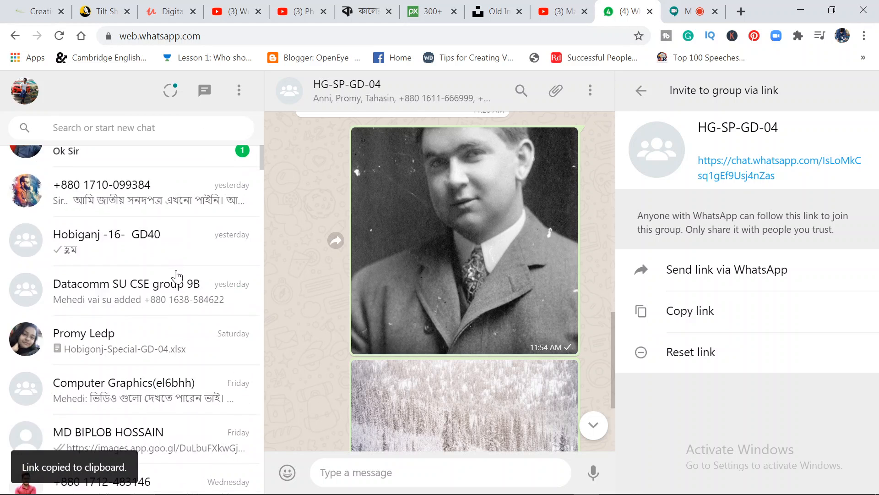
pyautogui.scroll(-6, 215, 278)
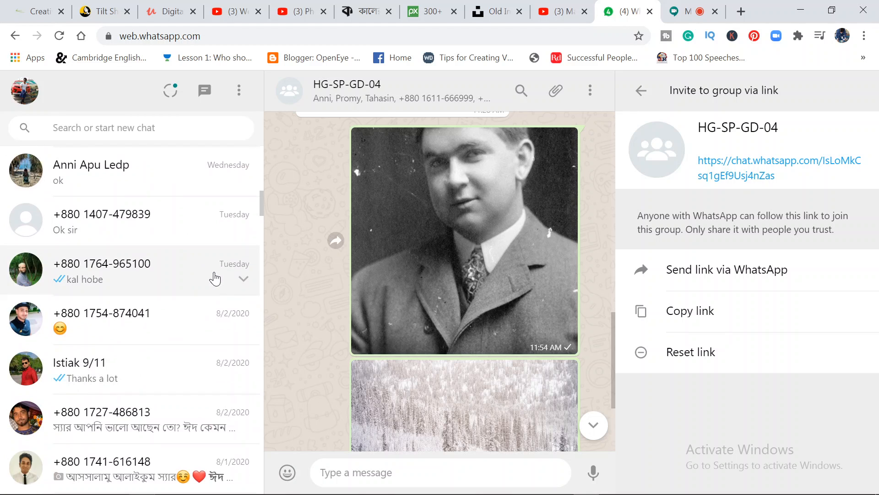
pyautogui.scroll(-9, 215, 278)
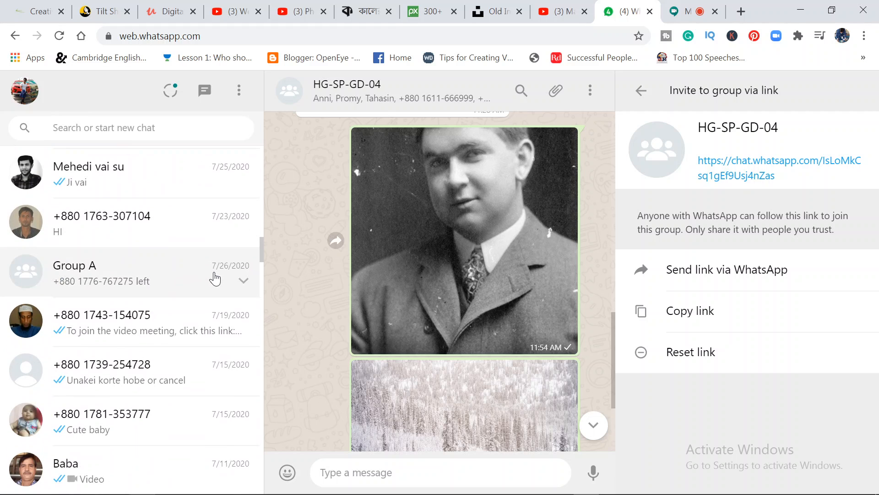
pyautogui.click(178, 330)
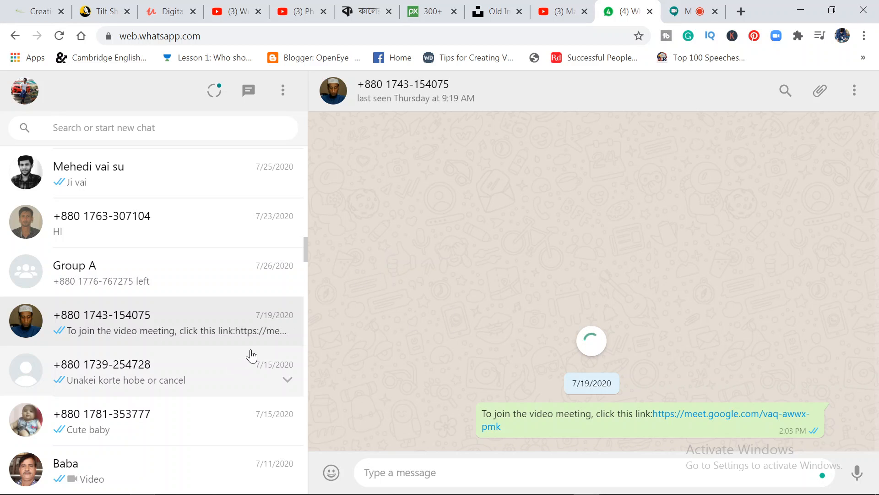
pyautogui.scroll(10, 251, 356)
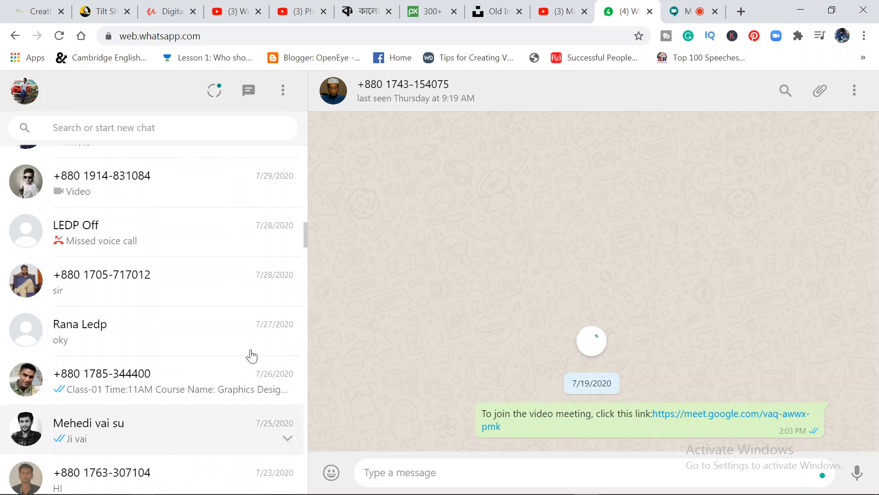
pyautogui.scroll(10, 252, 356)
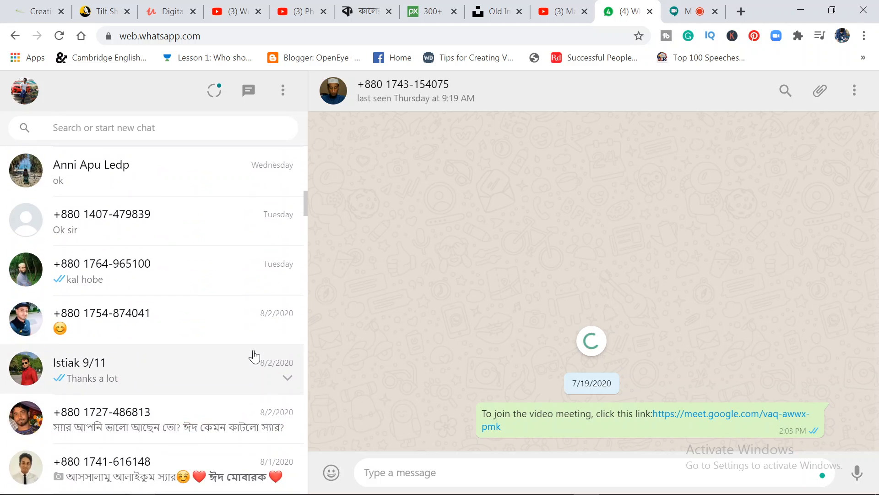
pyautogui.scroll(10, 255, 356)
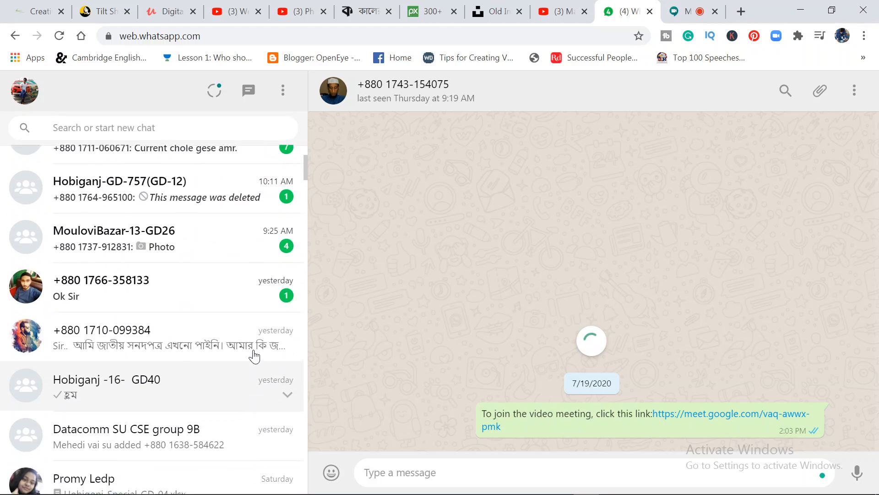
# Step: Send the copied HG-SP-GD-04 invite link in the unread chat reading "Ok Sir", and return to the Google Meet call
pyautogui.click(208, 338)
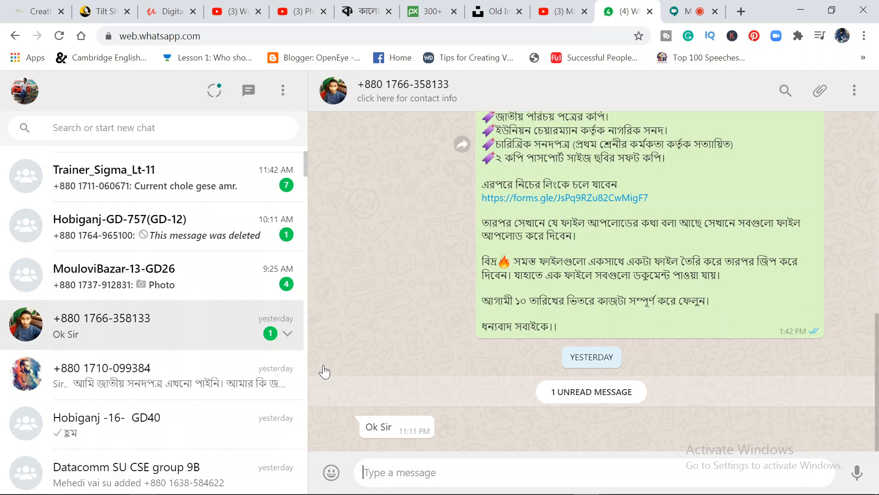
pyautogui.rightClick(436, 472)
pyautogui.click(504, 326)
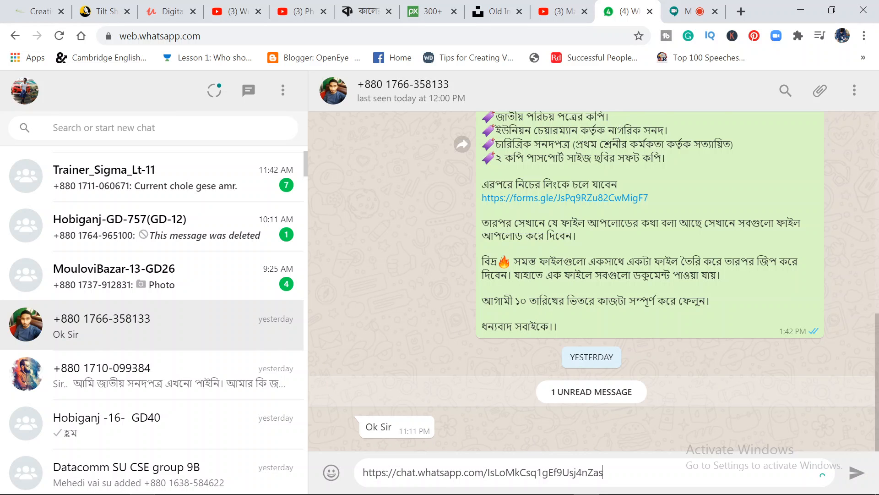
pyautogui.press('Return')
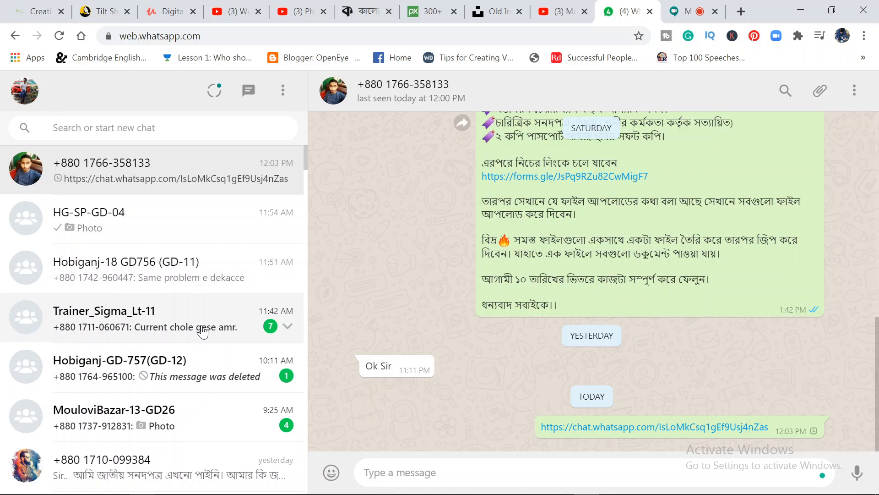
pyautogui.click(687, 11)
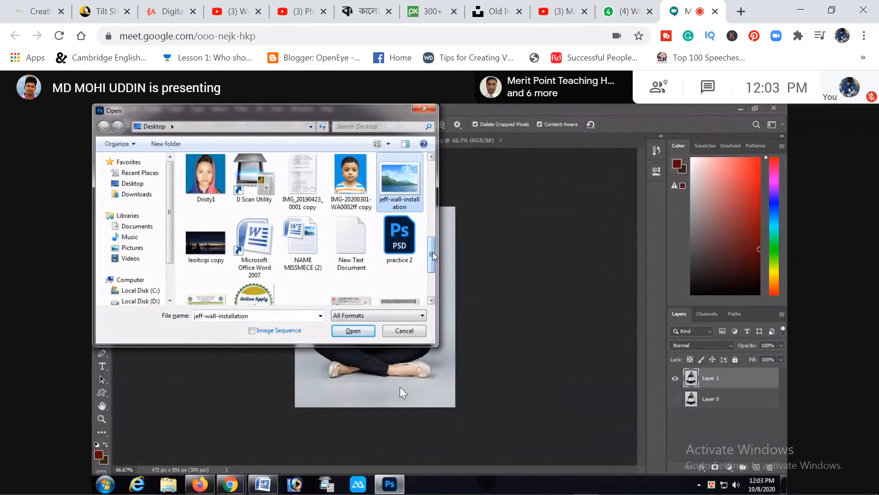
pyautogui.click(390, 464)
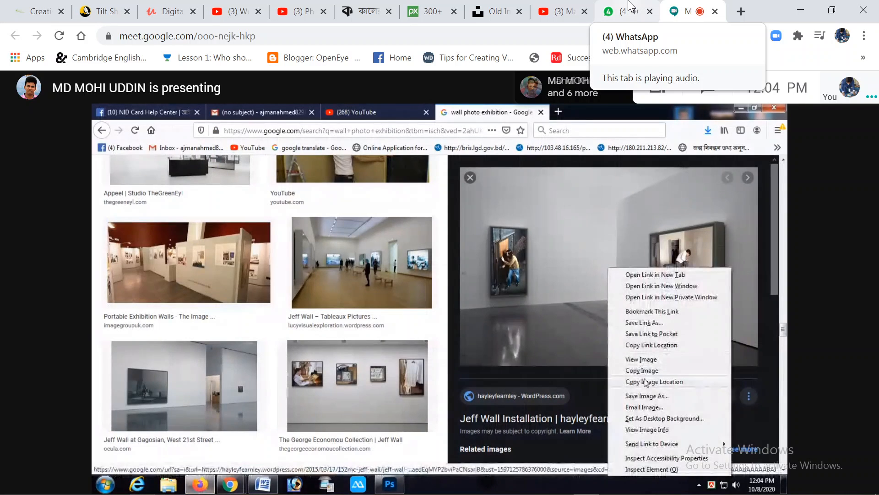
# Step: Switch to WhatsApp, send the same group invite link in the new "G sir" chat, and return to the Google Meet call
pyautogui.click(630, 4)
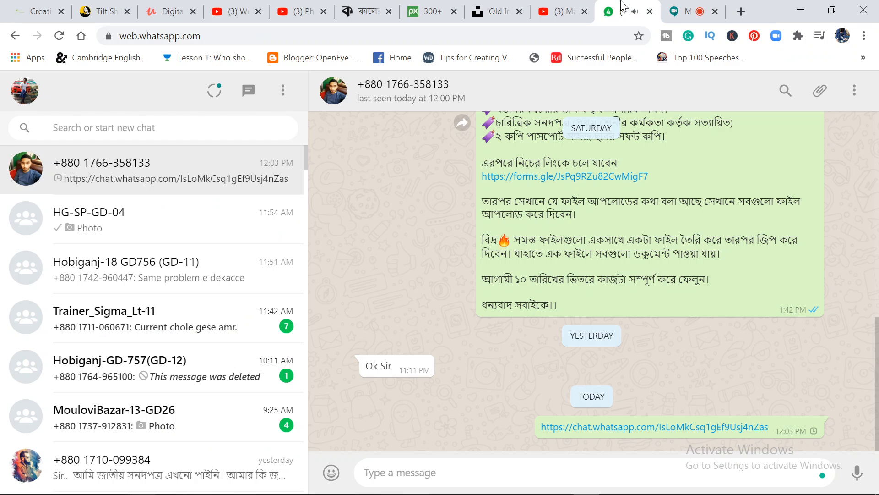
pyautogui.click(174, 182)
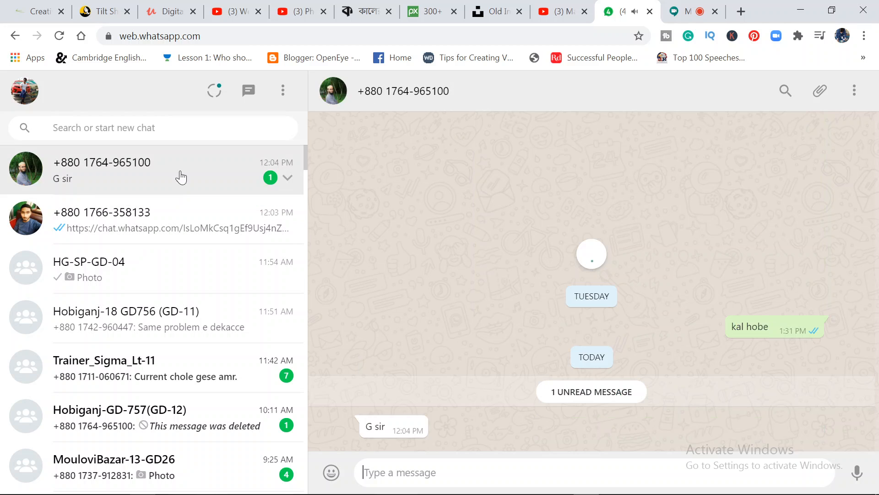
pyautogui.rightClick(458, 474)
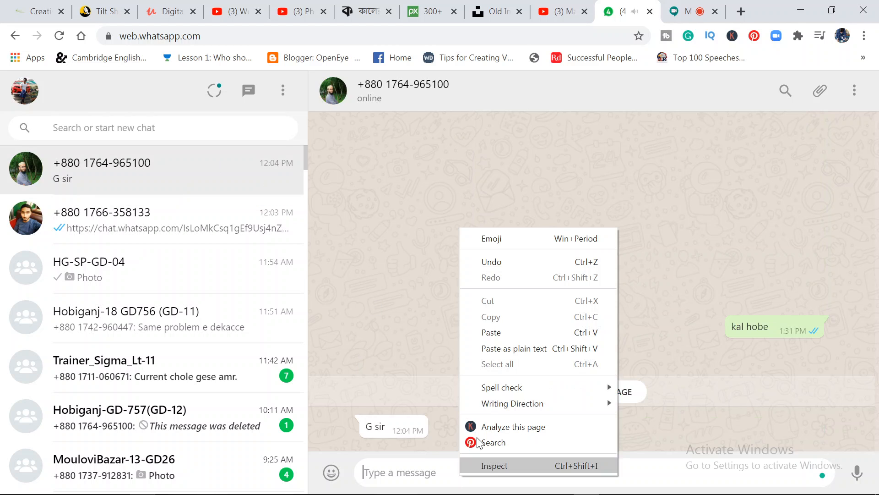
pyautogui.click(486, 332)
pyautogui.press('Return')
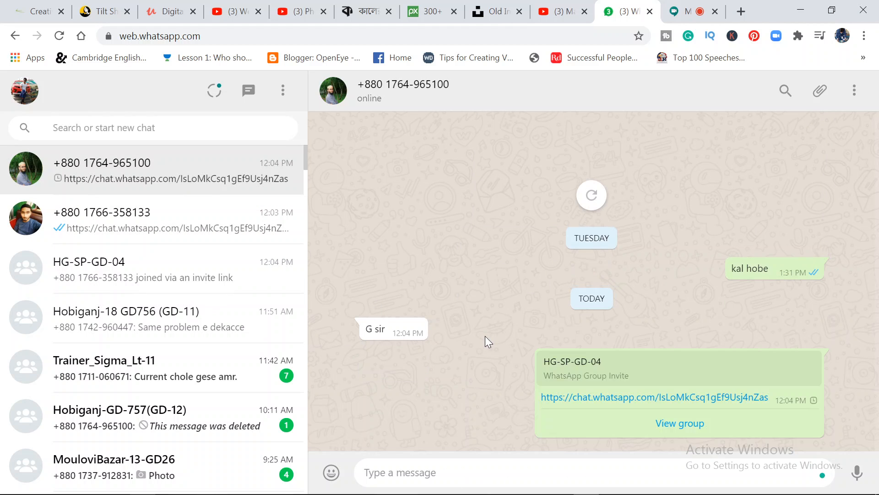
pyautogui.click(688, 7)
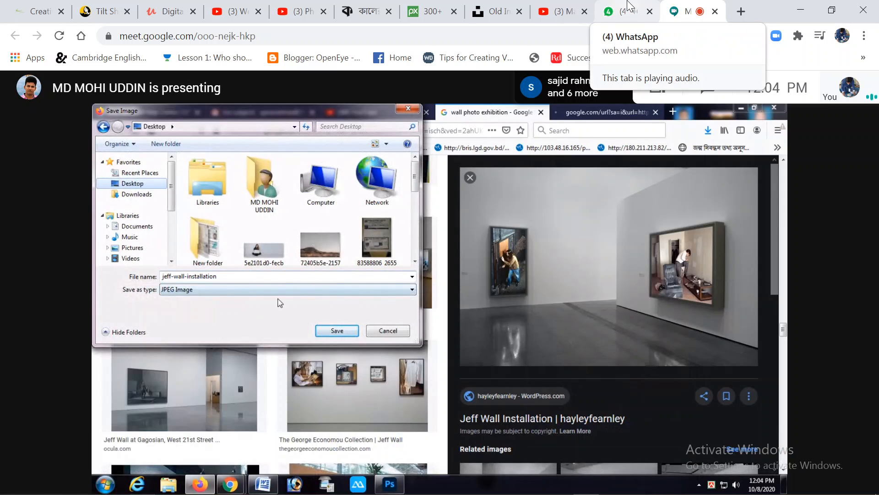
# Step: Check the WhatsApp chat list for new replies and group joins, alternating with the presentation in the Google Meet call
pyautogui.click(628, 7)
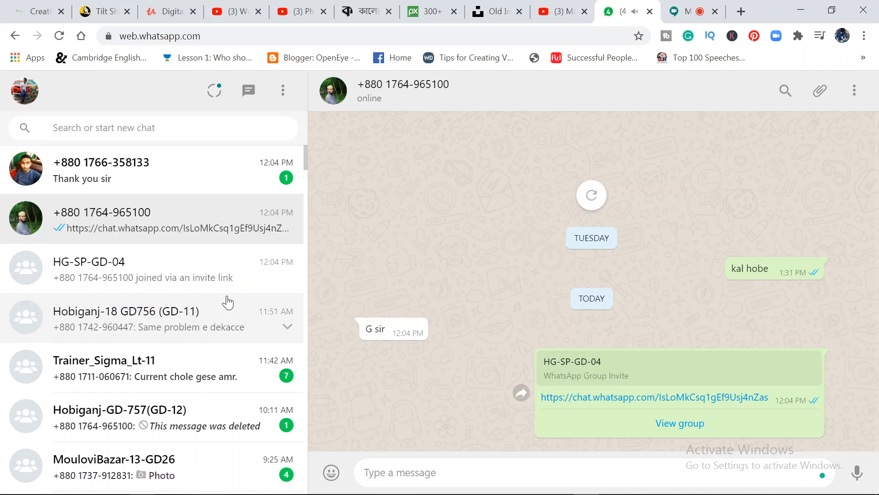
pyautogui.scroll(-2, 231, 309)
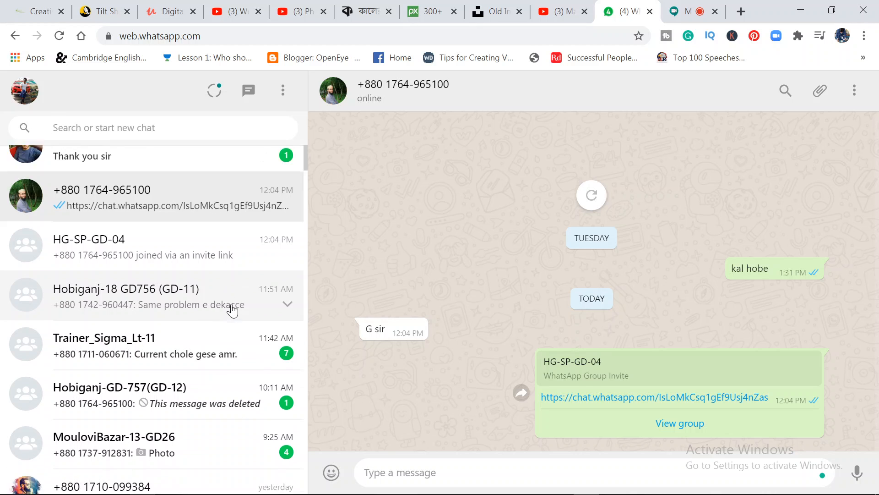
pyautogui.scroll(-2, 232, 311)
pyautogui.scroll(4, 238, 307)
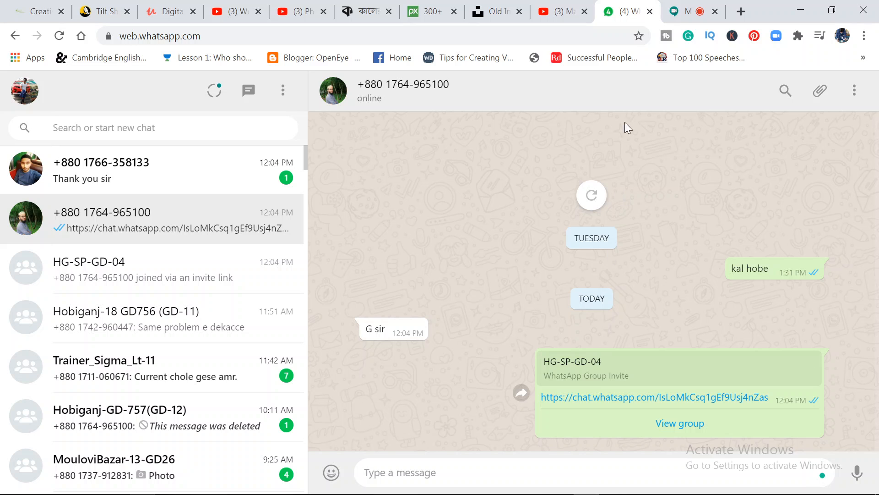
pyautogui.click(701, 11)
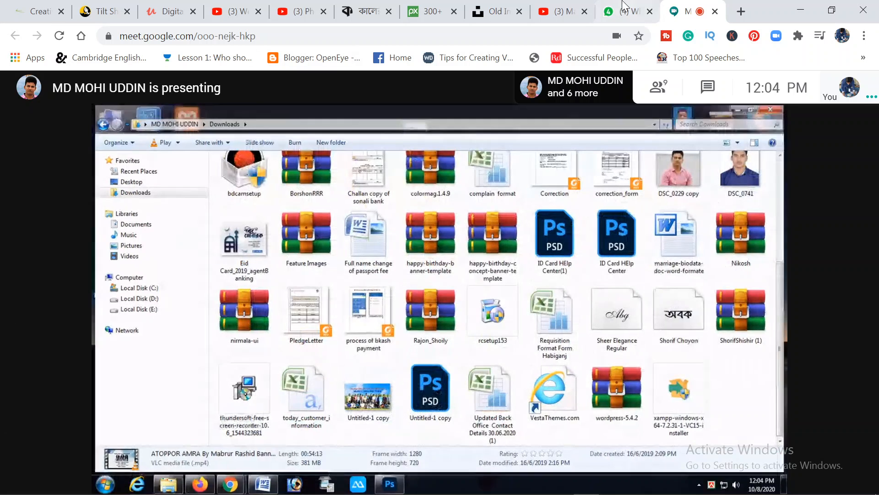
pyautogui.click(623, 8)
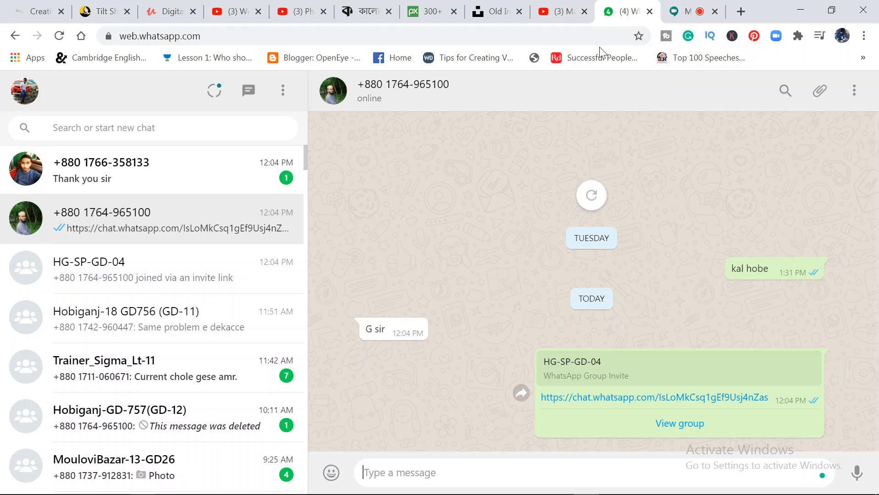
# Step: Return to the Google Meet call, lower the system volume, and admit the participant asking to join
pyautogui.click(687, 11)
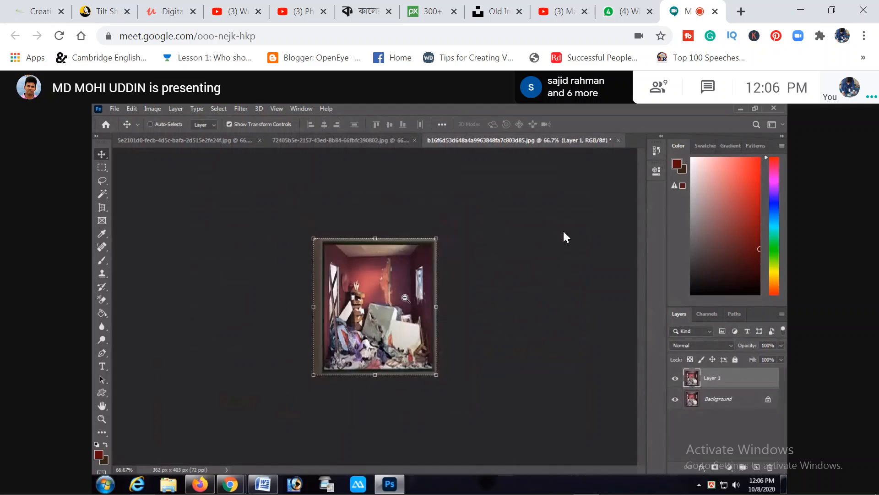
pyautogui.press('XF86AudioLowerVolume')
pyautogui.press('XF86AudioLowerVolume')
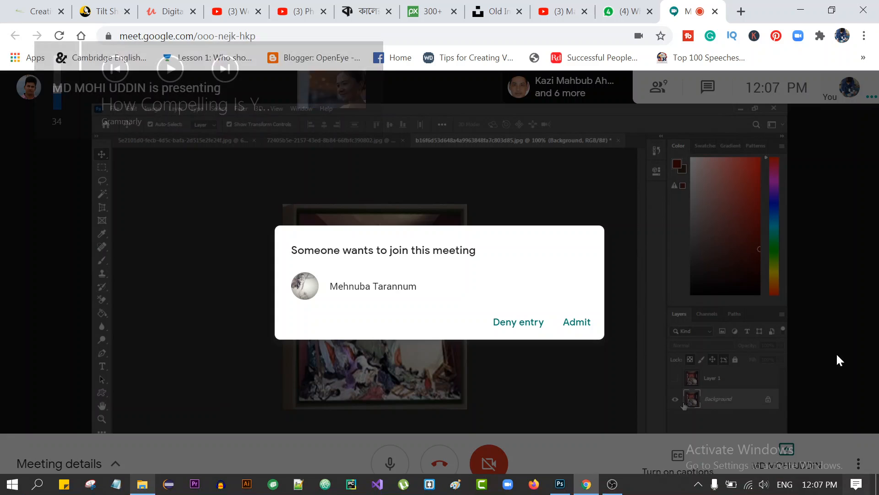
pyautogui.click(576, 324)
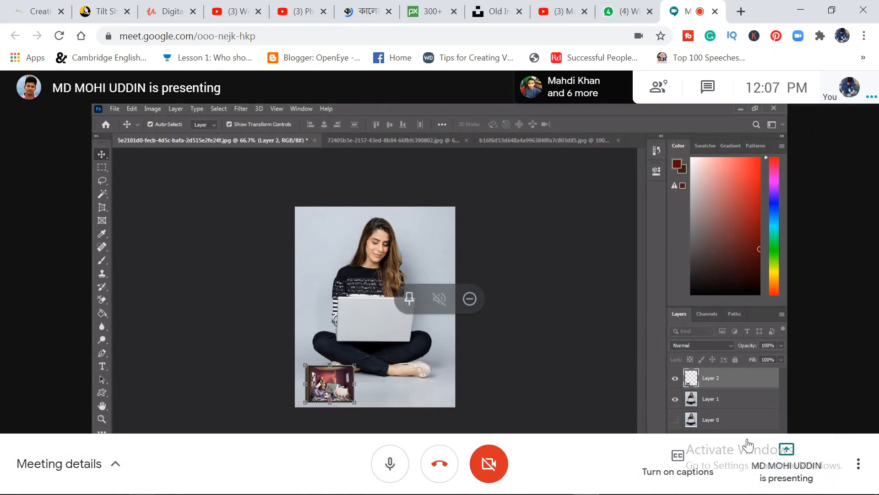
pyautogui.click(800, 476)
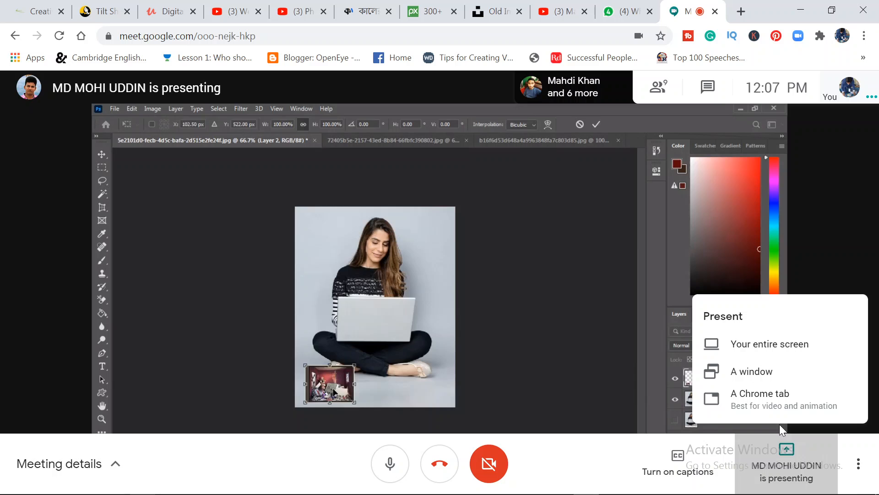
pyautogui.click(775, 349)
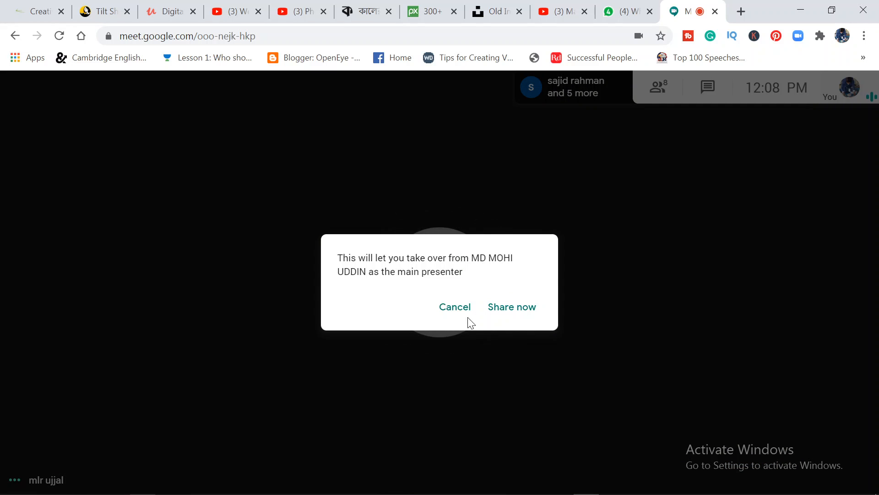
pyautogui.click(457, 306)
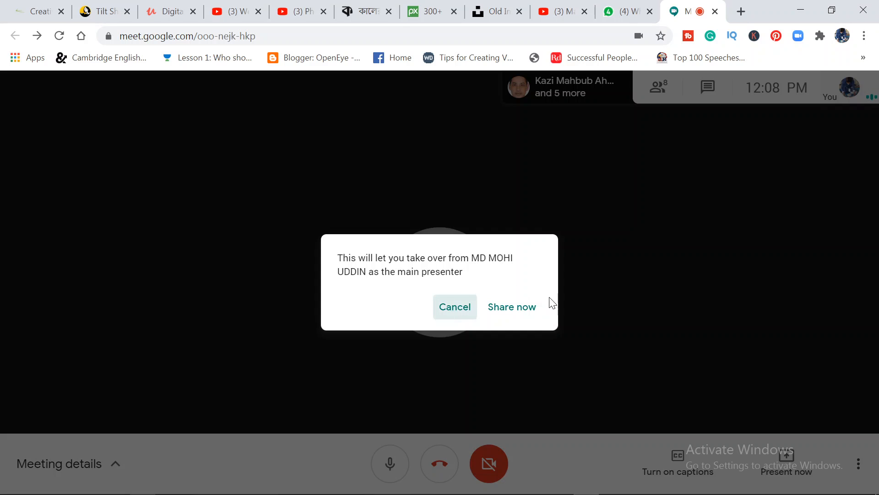
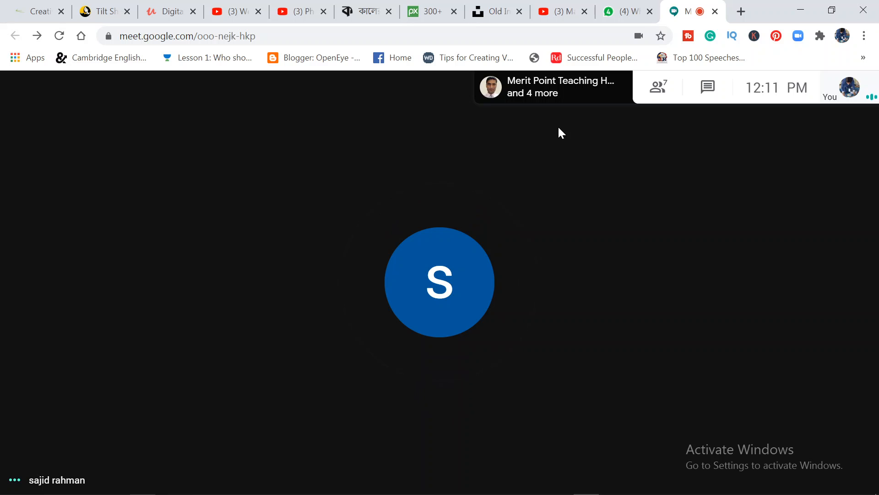
# Step: Review the Meet call's participant list, glance at the WhatsApp chats, and close the meeting details
pyautogui.click(659, 88)
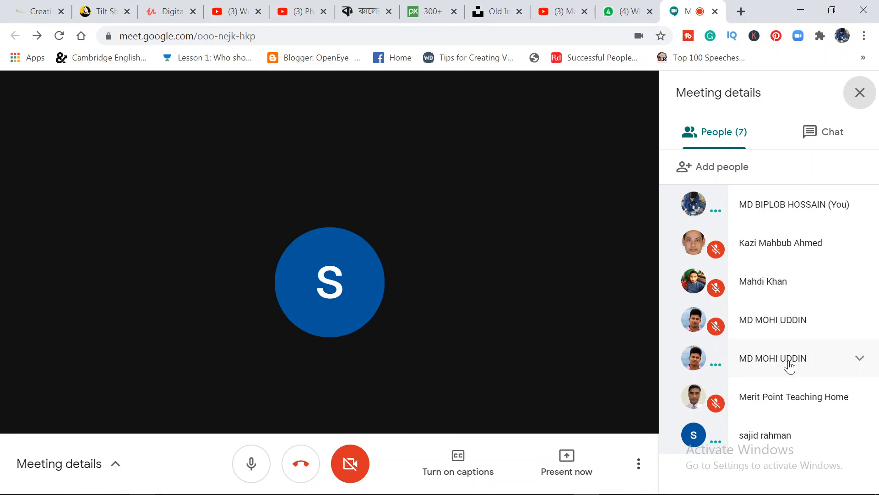
pyautogui.click(609, 6)
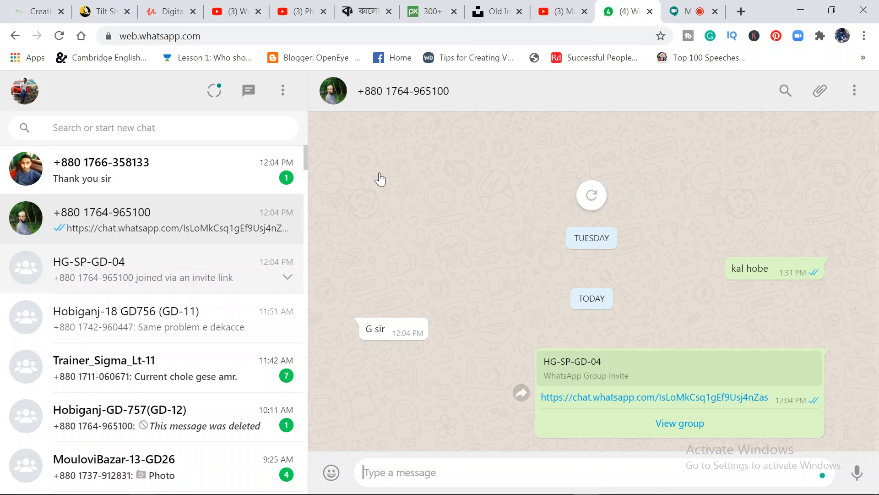
pyautogui.click(687, 11)
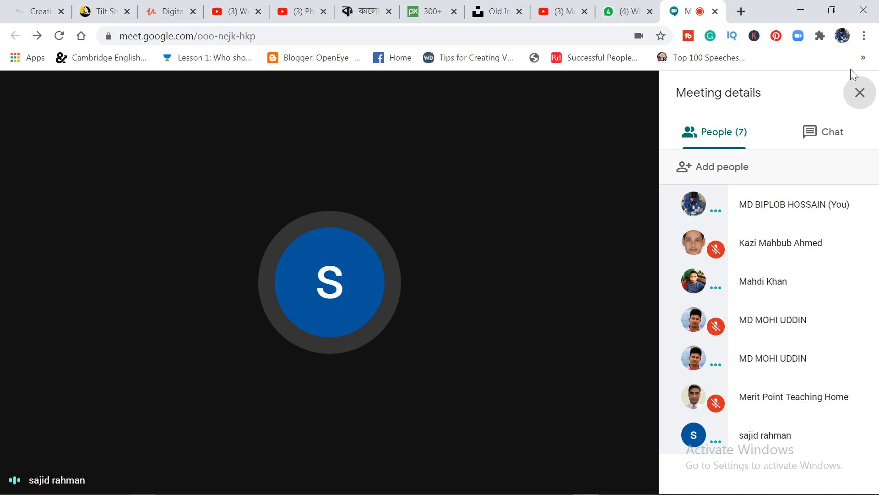
pyautogui.click(861, 94)
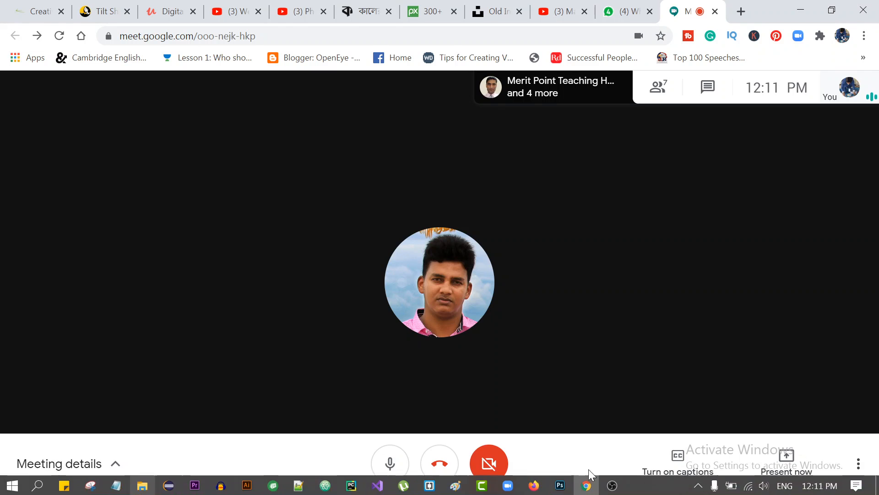
# Step: Switch to OBS and pause the ongoing screen recording
pyautogui.click(612, 484)
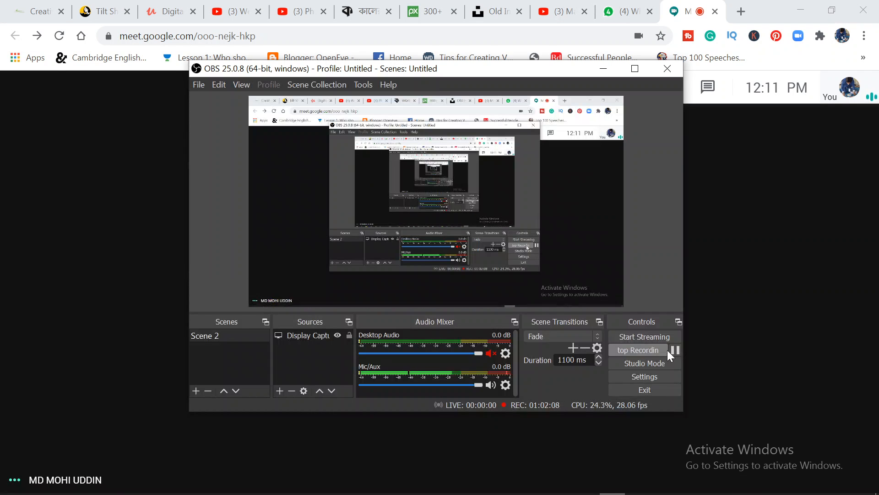
pyautogui.click(674, 350)
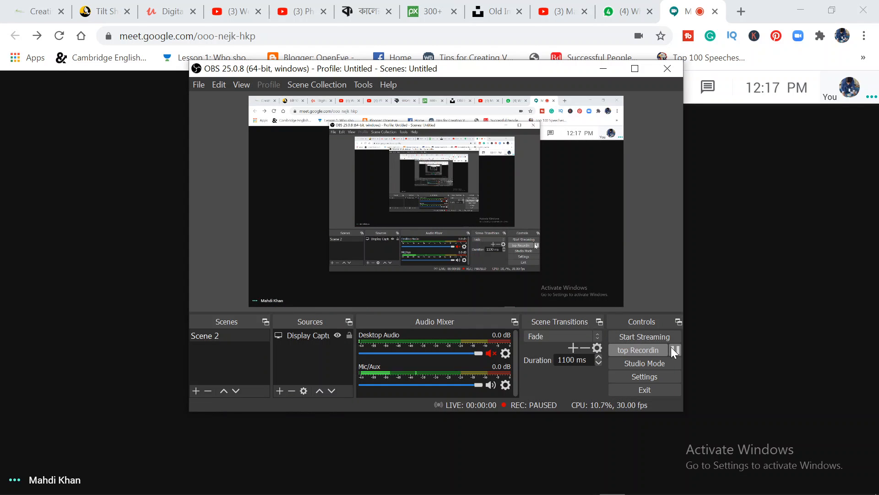
# Step: Minimize OBS, check that Photoshop has source.jpg open, and present the entire screen in the Google Meet call
pyautogui.click(604, 68)
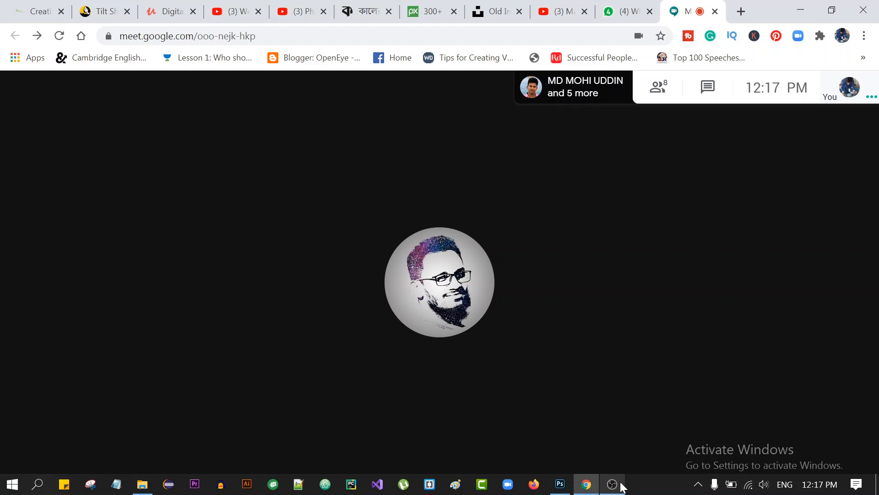
pyautogui.click(561, 484)
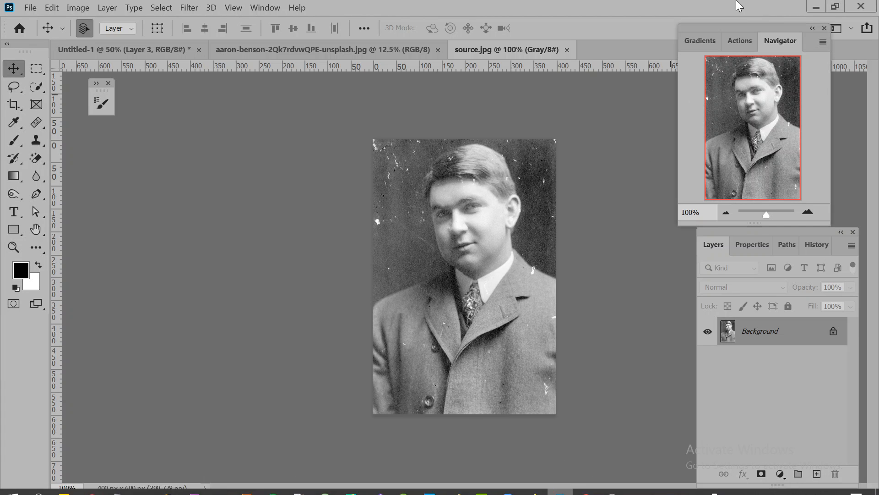
pyautogui.click(816, 7)
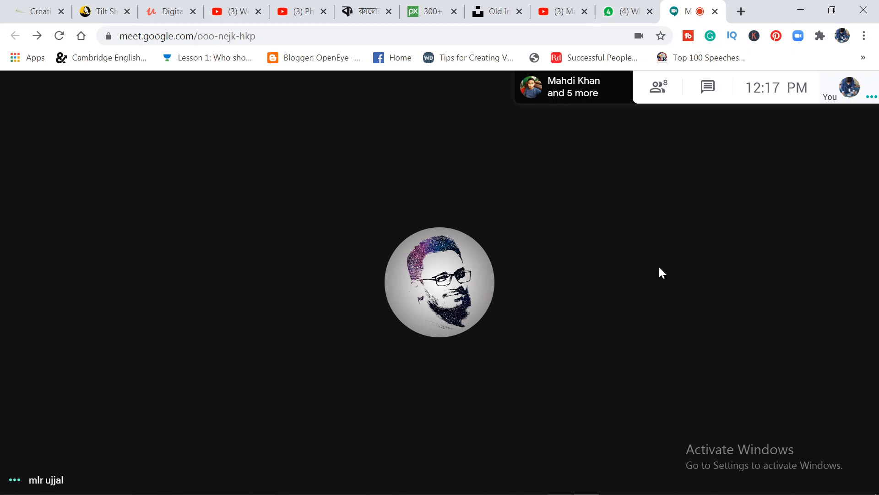
pyautogui.click(786, 464)
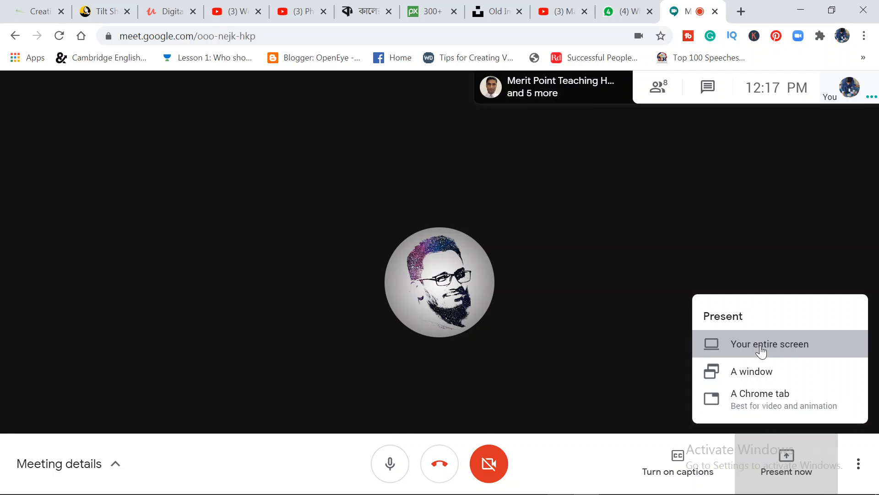
pyautogui.click(761, 348)
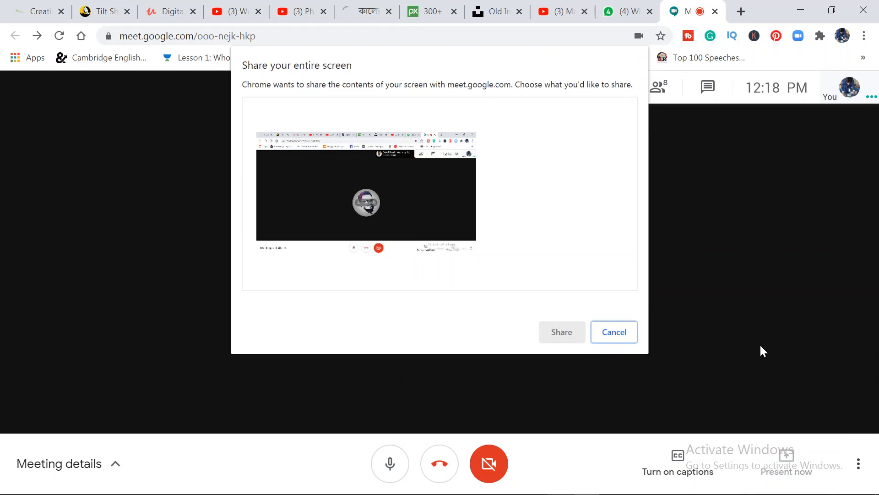
pyautogui.click(424, 182)
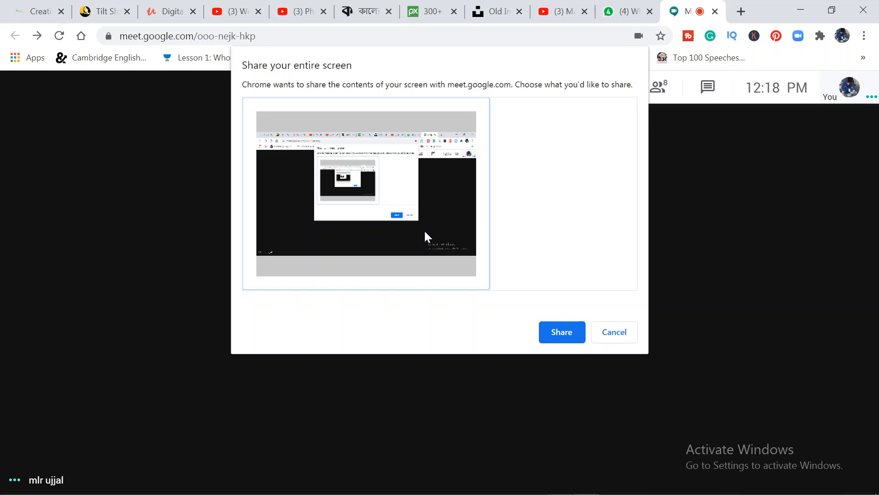
pyautogui.click(564, 331)
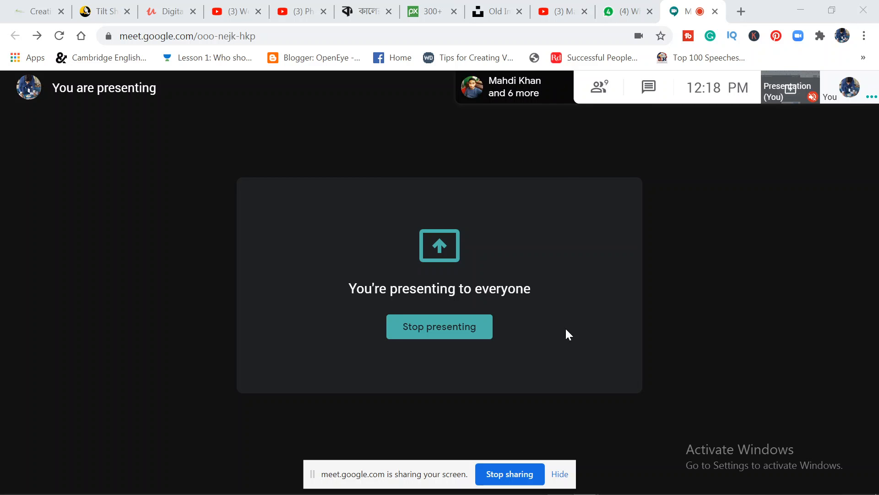
# Step: Minimize Chrome, hide the screen-sharing notice, and show source.jpg enlarged to 146.67% in Photoshop
pyautogui.click(802, 6)
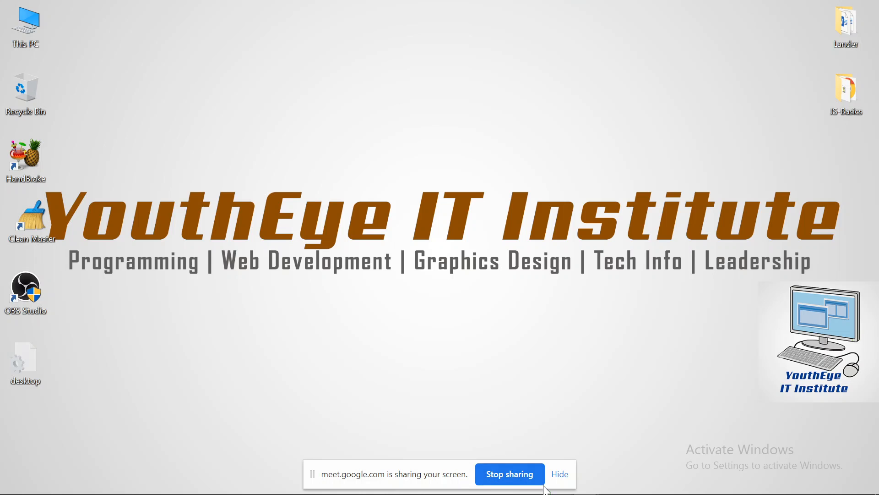
pyautogui.click(562, 476)
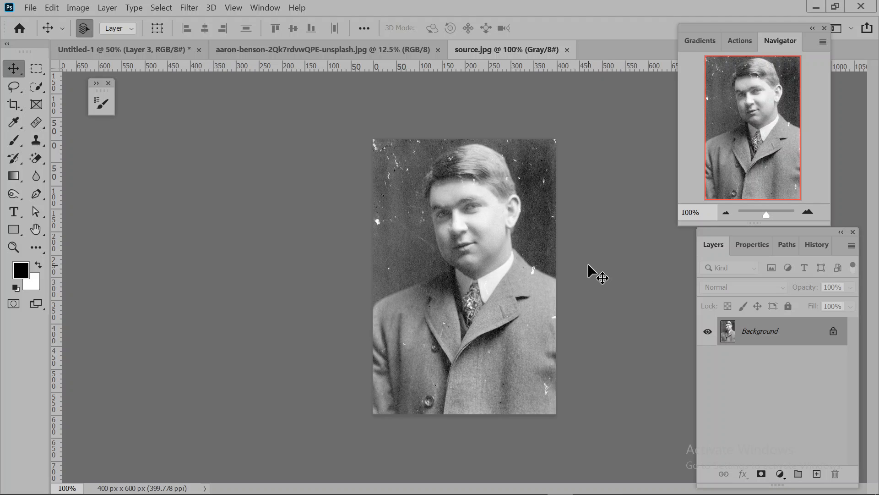
pyautogui.press('ctrl')
pyautogui.scroll(2, 595, 275)
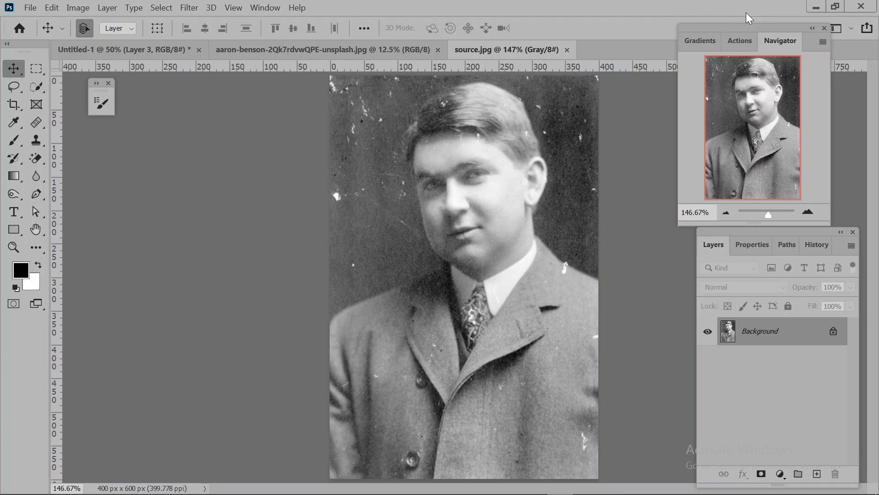
# Step: Move the Navigator panel slightly away from the photo and close the Brush Settings panel
pyautogui.moveTo(735, 29); pyautogui.dragTo(754, 30)
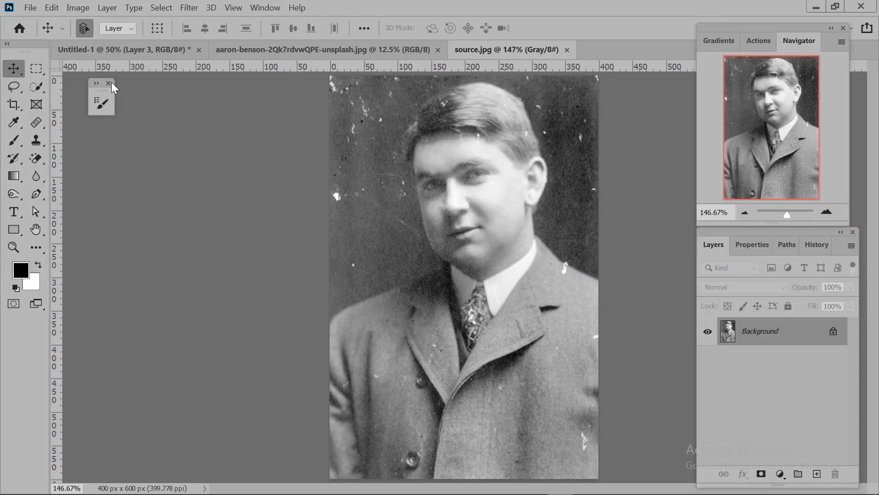
pyautogui.click(96, 83)
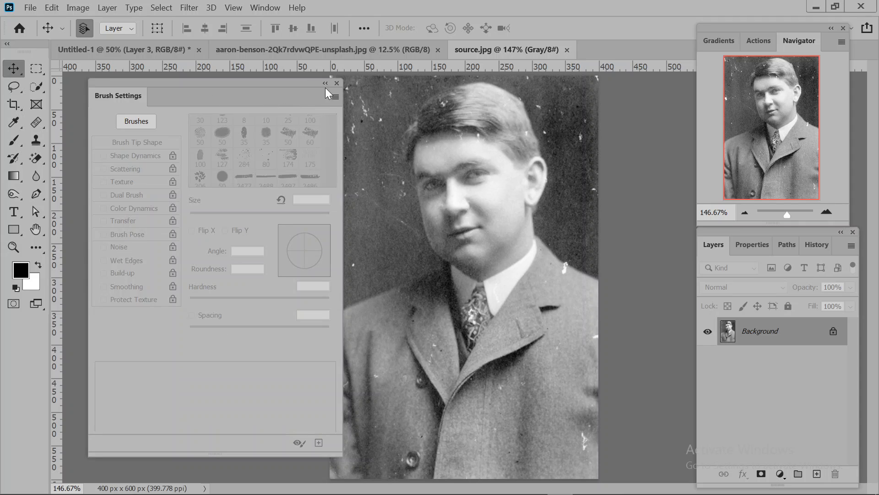
pyautogui.click(336, 83)
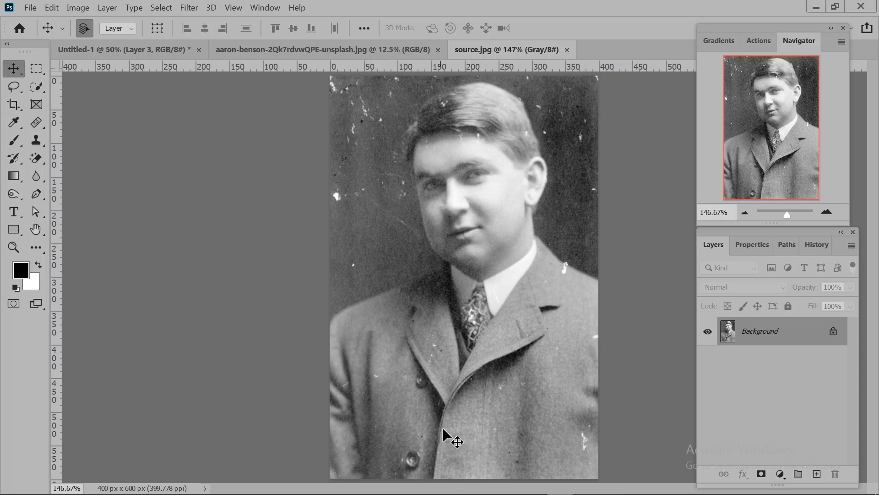
# Step: Switch to the Google Meet call and examine the full participant list and everyone's microphone status
pyautogui.moveTo(602, 492)
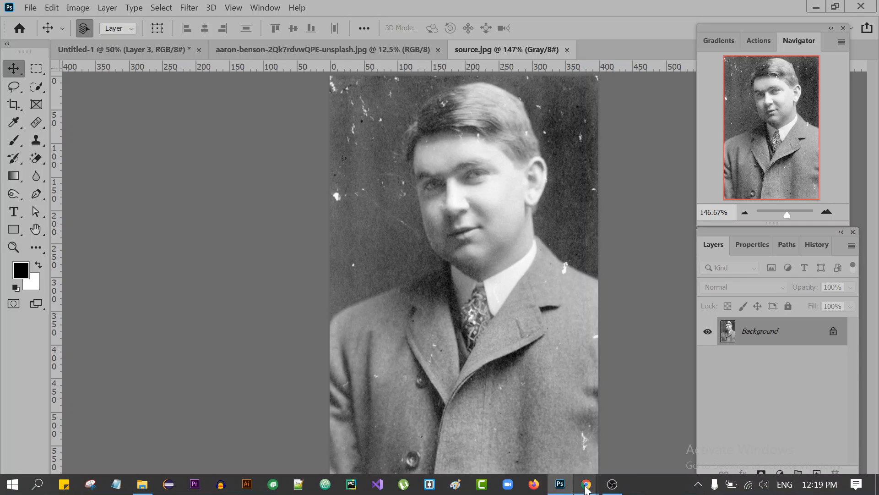
pyautogui.click(505, 426)
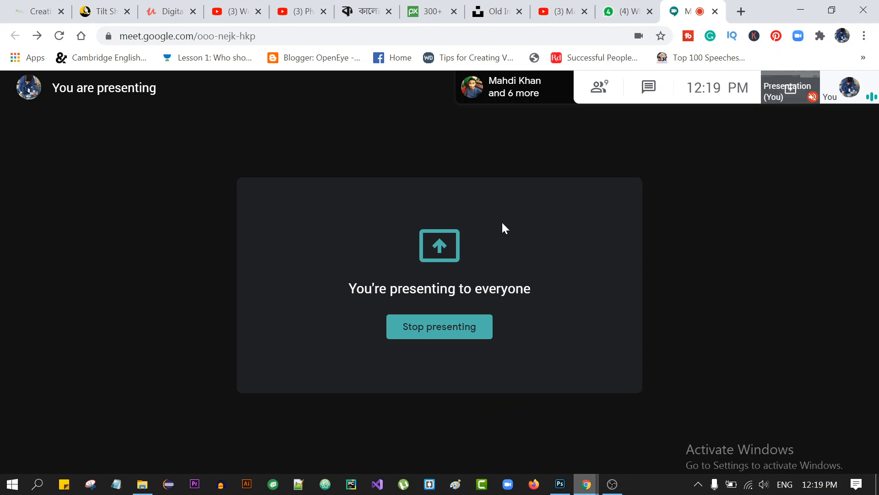
pyautogui.click(599, 94)
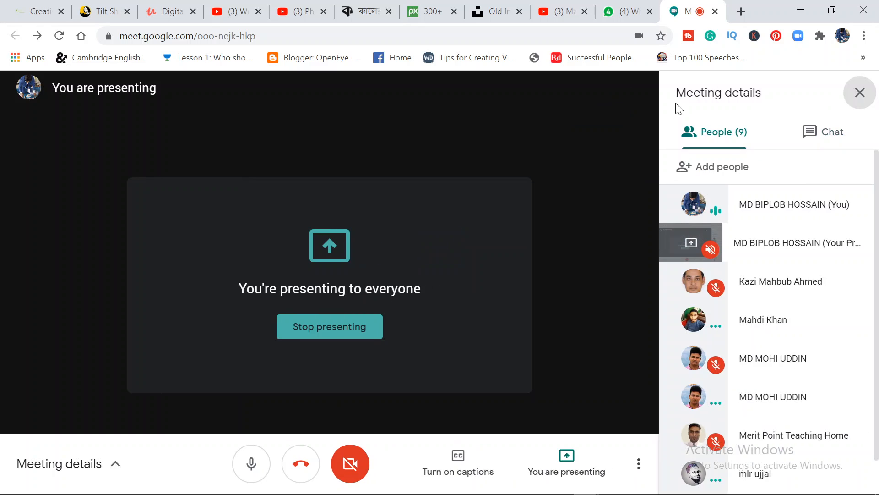
pyautogui.scroll(-1, 772, 384)
pyautogui.scroll(1, 732, 421)
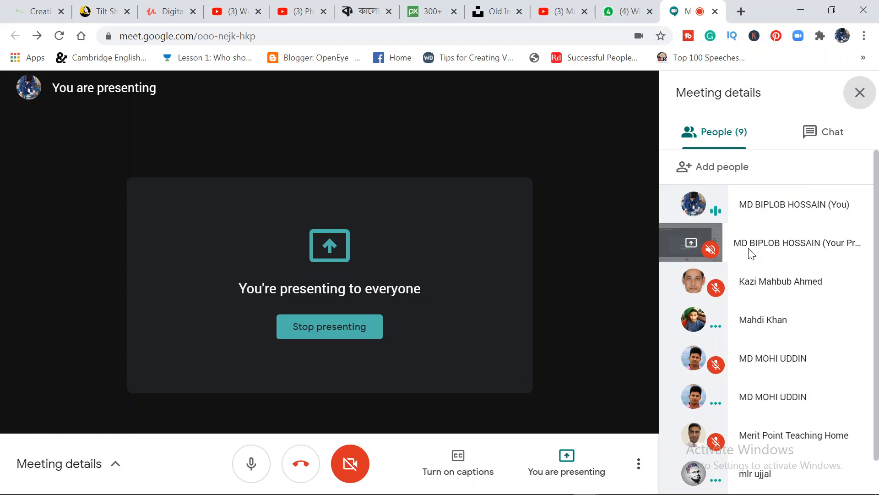
pyautogui.scroll(-1, 820, 297)
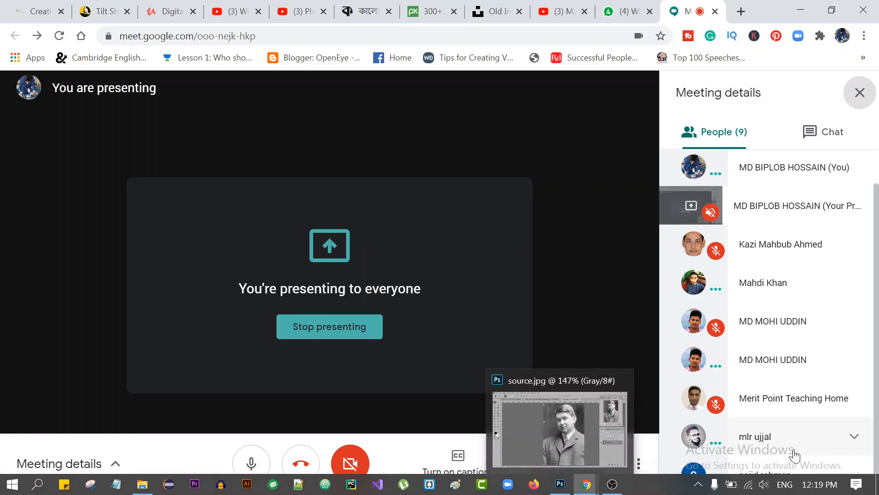
pyautogui.scroll(1, 758, 406)
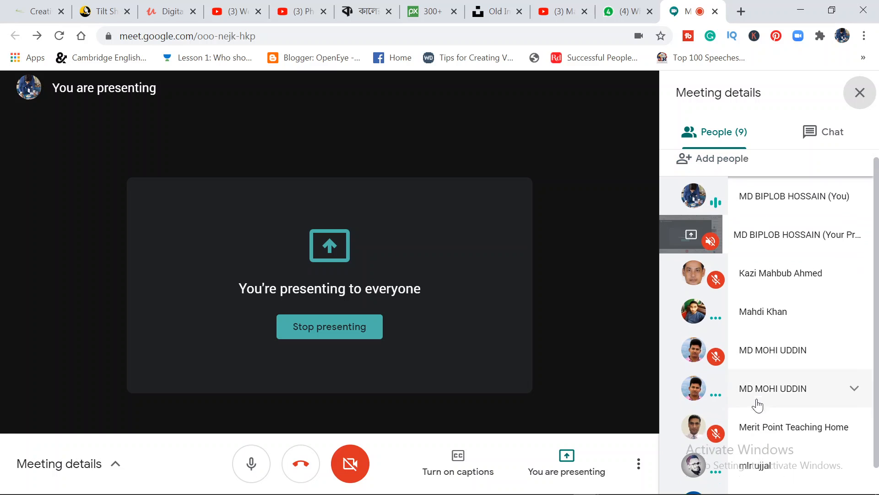
pyautogui.scroll(-1, 760, 410)
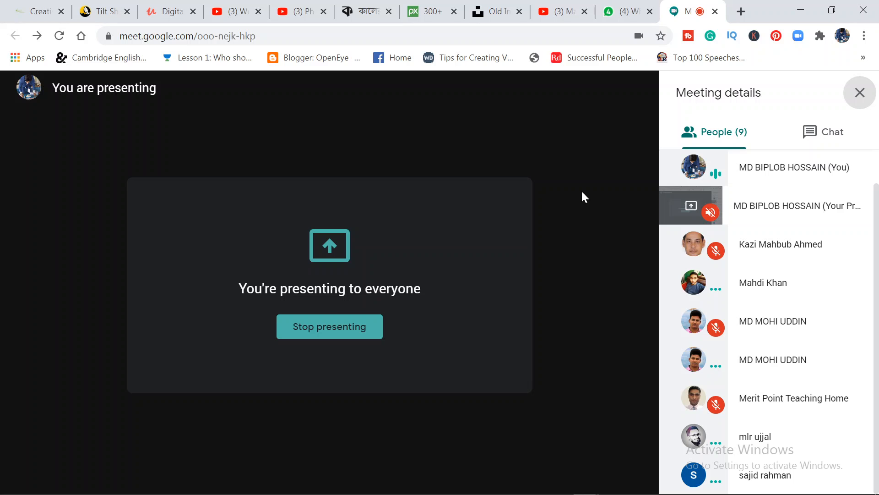
pyautogui.click(630, 7)
pyautogui.click(689, 6)
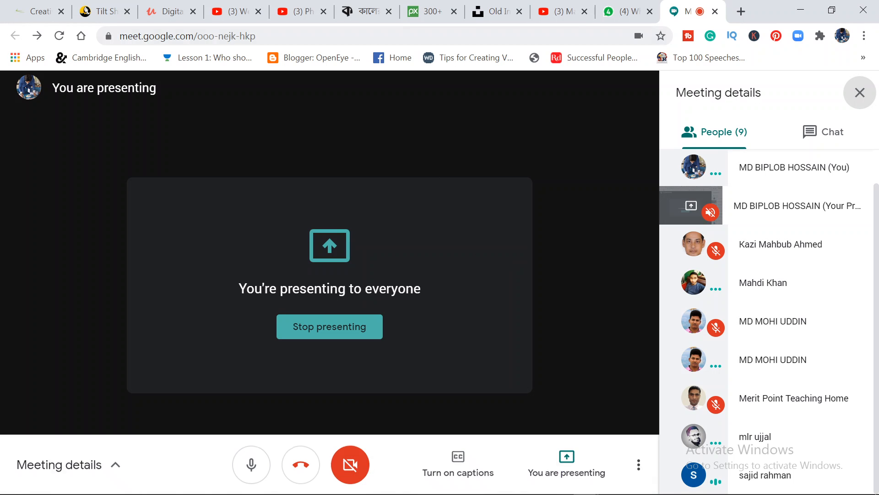
# Step: Return to Photoshop, show the snowy skier photo fitted to the window, and go back to source.jpg at 122.14% zoom
pyautogui.click(811, 3)
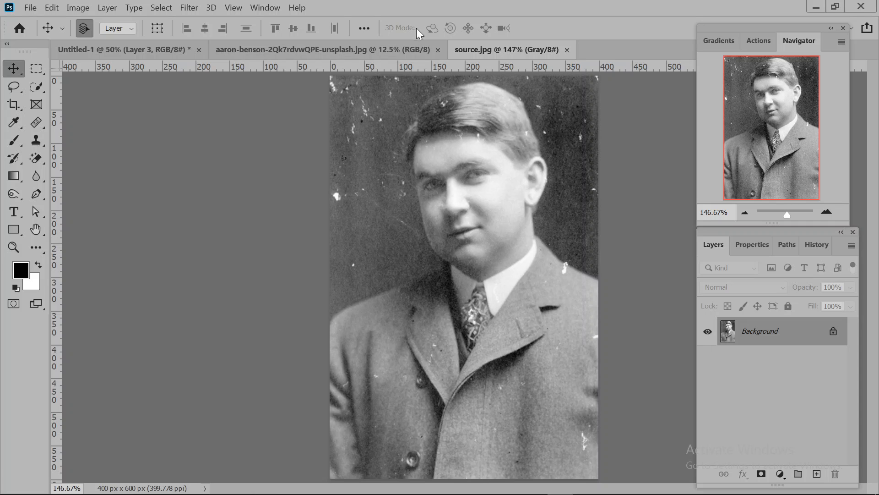
pyautogui.click(376, 48)
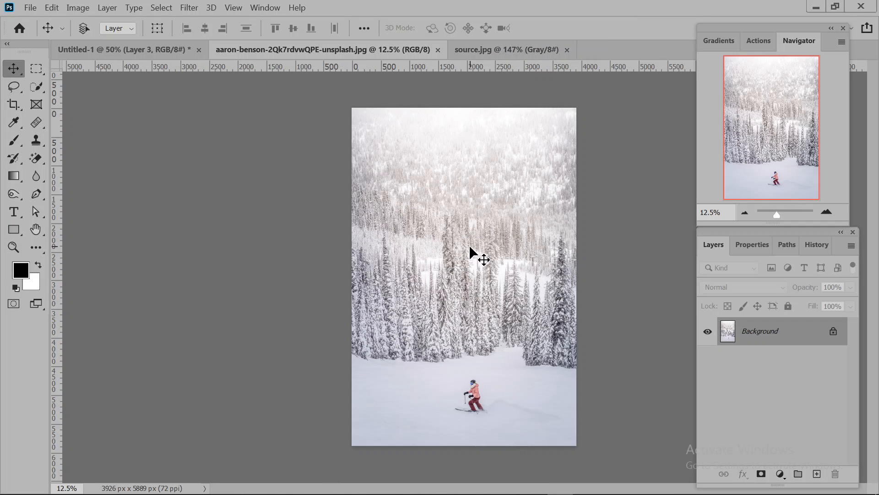
pyautogui.hotkey('ctrl', '0')
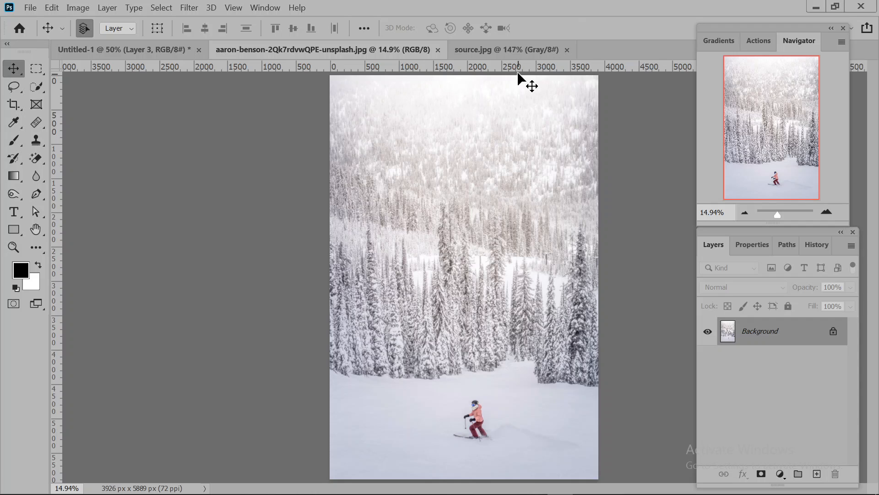
pyautogui.click(511, 49)
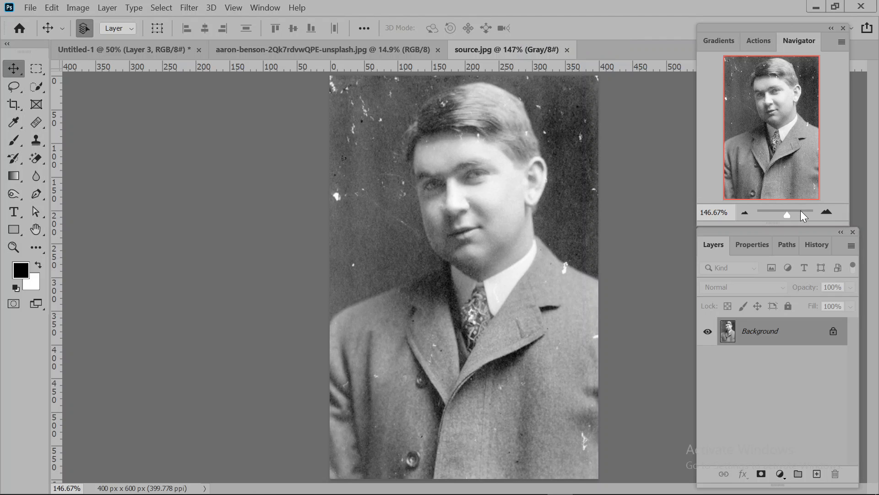
pyautogui.moveTo(793, 212)
pyautogui.mouseDown()
pyautogui.moveTo(766, 213)
pyautogui.moveTo(793, 213)
pyautogui.moveTo(773, 209)
pyautogui.moveTo(792, 213)
pyautogui.moveTo(785, 215)
pyautogui.mouseUp()
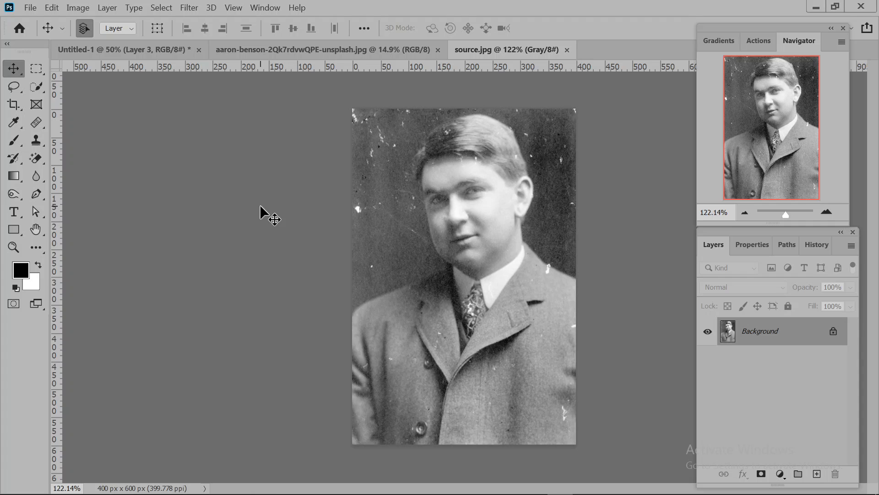
# Step: Check the participants in the Google Meet call again and return to source.jpg in Photoshop
pyautogui.moveTo(586, 484)
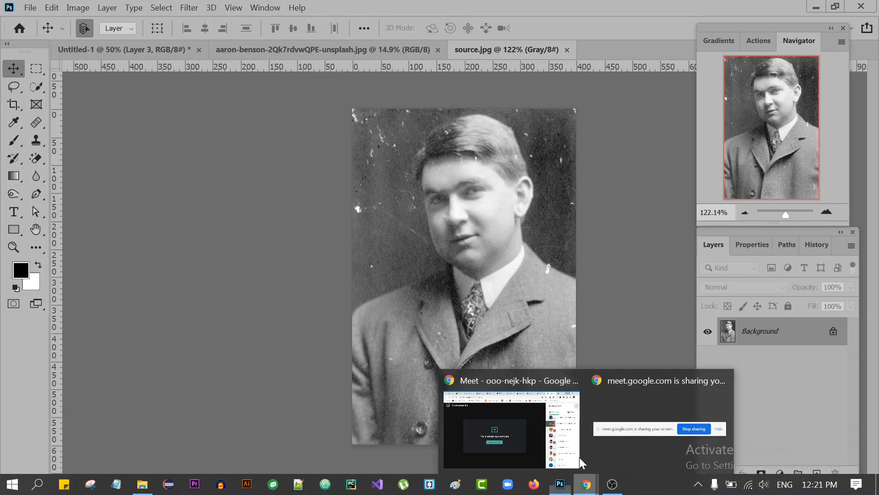
pyautogui.click(563, 426)
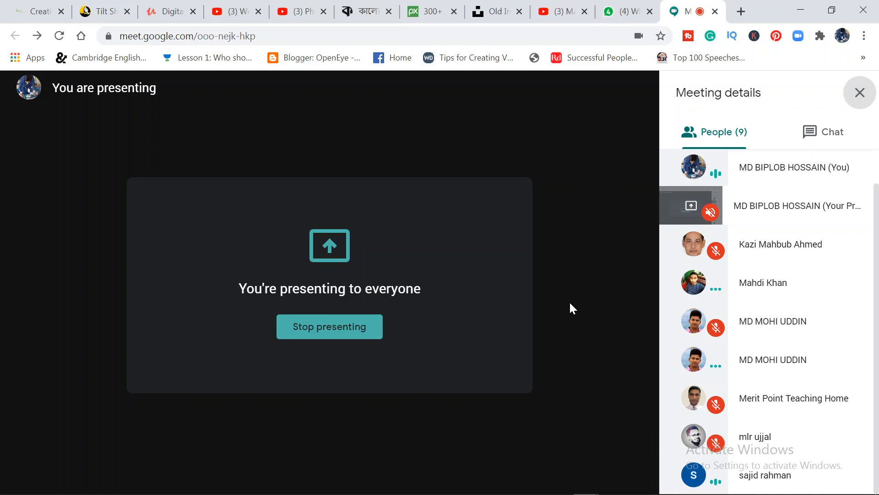
pyautogui.click(799, 7)
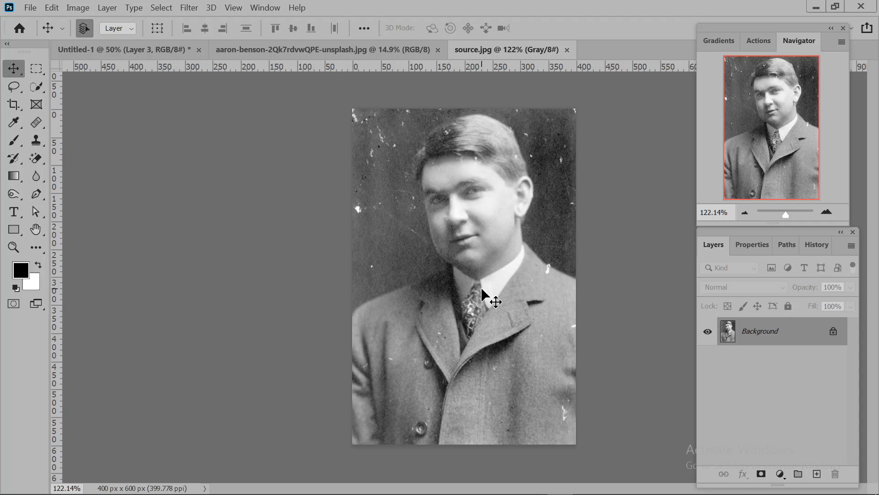
# Step: Duplicate the Background layer of source.jpg and hide the original Background layer
pyautogui.hotkey('ctrl', 'j')
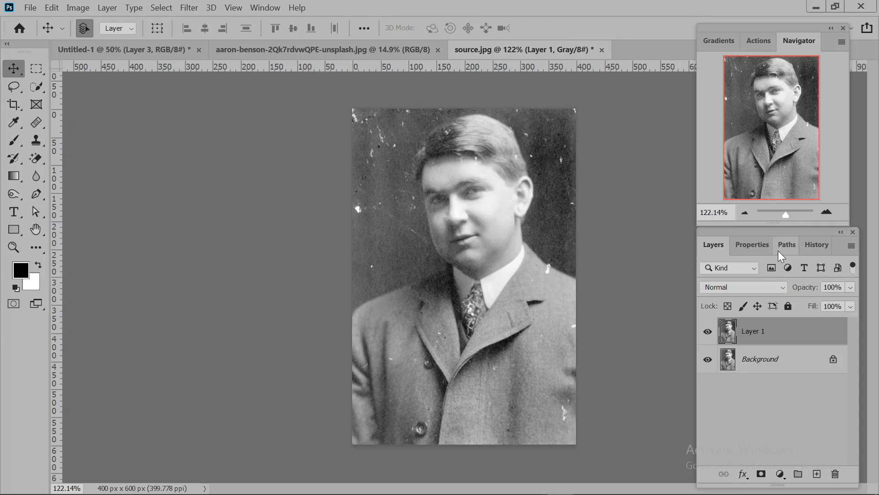
pyautogui.click(708, 360)
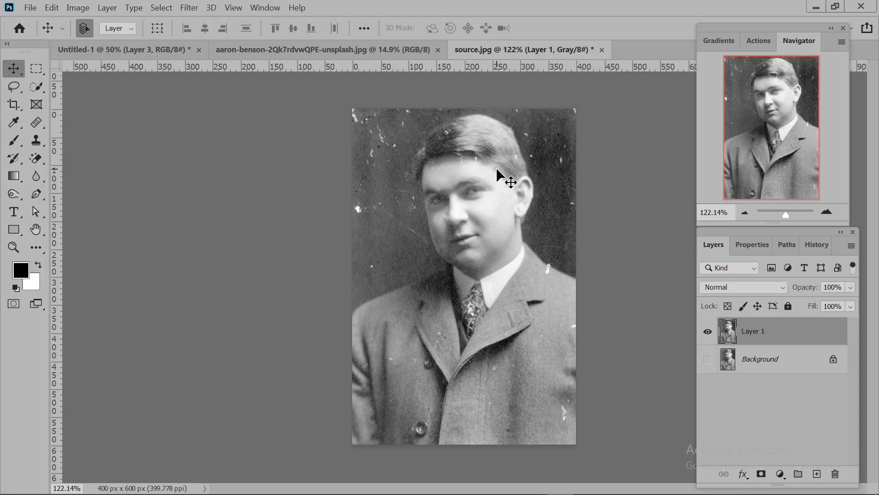
pyautogui.scroll(2, 496, 166)
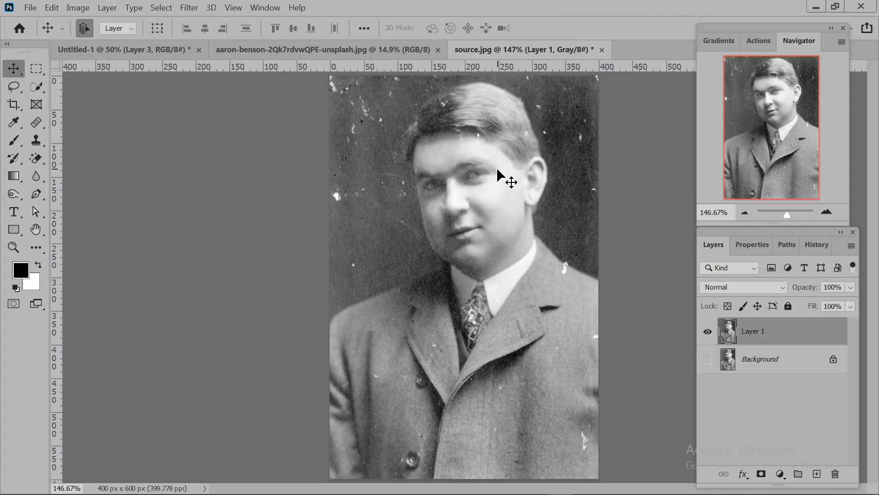
# Step: Choose the Healing Brush Tool and reduce its brush size to 40
pyautogui.click(39, 155)
pyautogui.click(85, 156)
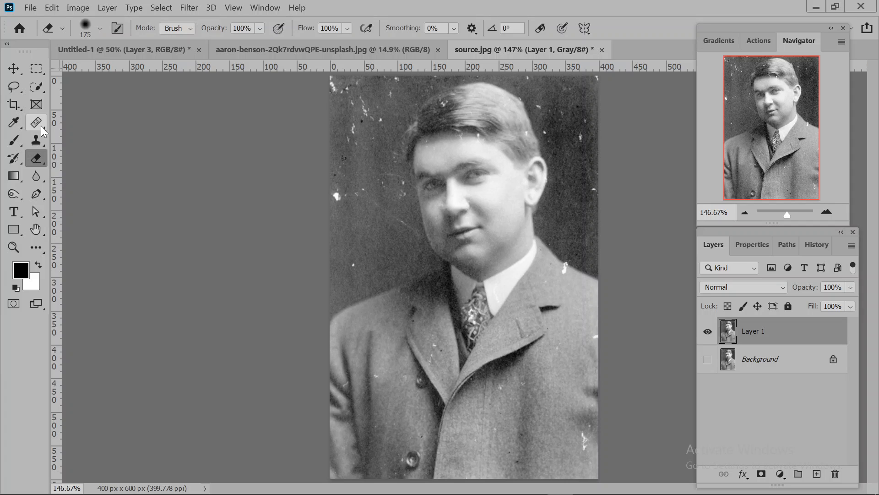
pyautogui.click(37, 120)
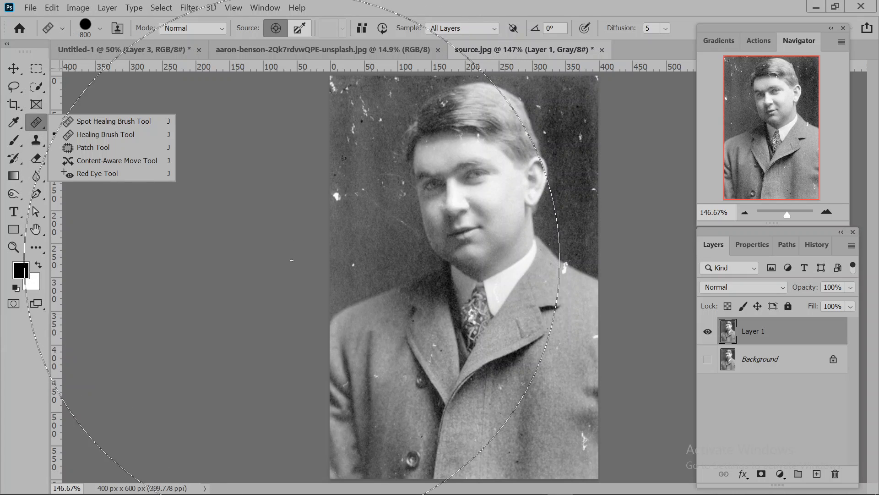
pyautogui.press('[')
pyautogui.press('[')
pyautogui.press('[')
pyautogui.press('[')
pyautogui.press('[')
pyautogui.press('[')
pyautogui.press('[')
pyautogui.press('[')
pyautogui.press('[')
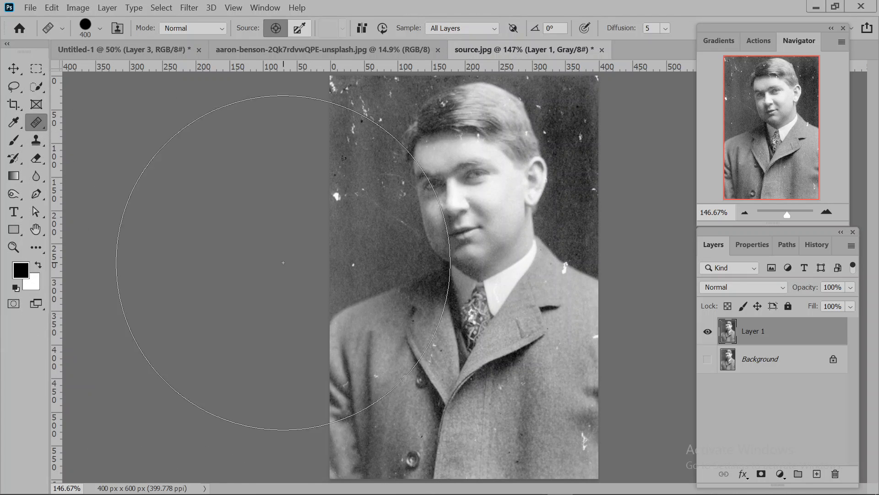
pyautogui.press('[')
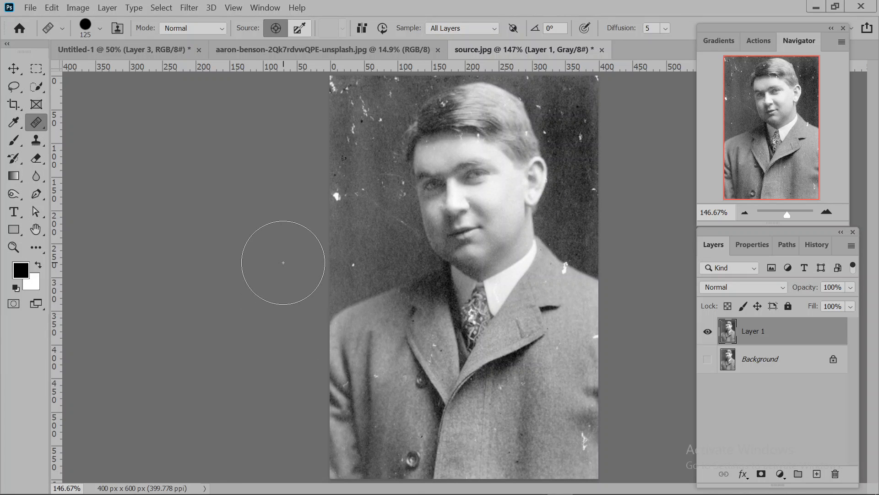
pyautogui.press('[')
pyautogui.press('[')
pyautogui.press('[')
pyautogui.press('[')
pyautogui.press('[')
pyautogui.press('[')
pyautogui.press('[')
# Step: Switch to the Clone Stamp tool, add a new empty layer above Layer 1, and reduce the stamp's brush size to 50
pyautogui.click(36, 125)
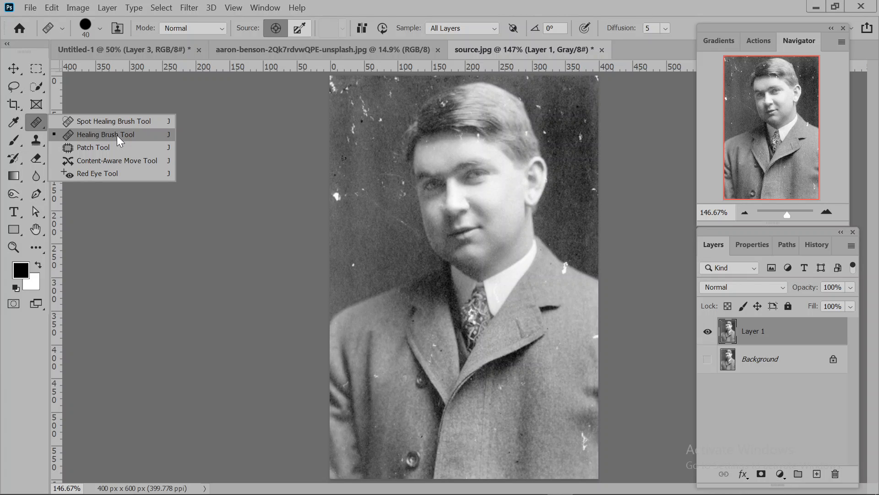
pyautogui.click(37, 127)
pyautogui.click(37, 132)
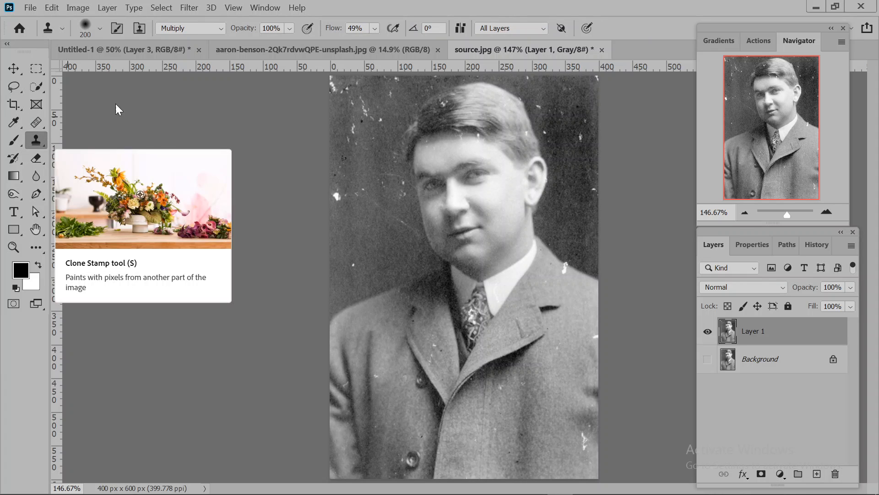
pyautogui.click(817, 474)
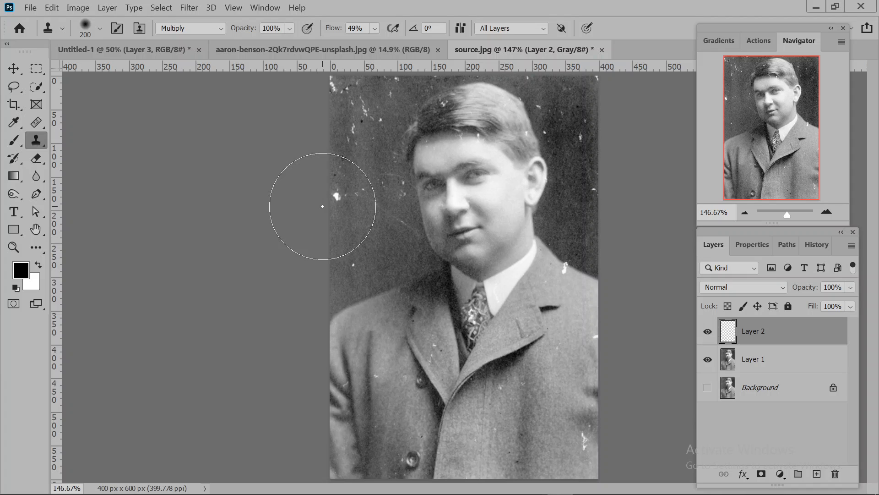
pyautogui.press('[')
pyautogui.press('[')
pyautogui.press('[')
pyautogui.press('[')
pyautogui.press('[')
pyautogui.press('[')
pyautogui.press('[')
pyautogui.press('[')
pyautogui.press('[')
# Step: Review the Clone Stamp's sampling choices, keep All Layers, and move the Navigator panel slightly away from the Layers panel
pyautogui.click(520, 26)
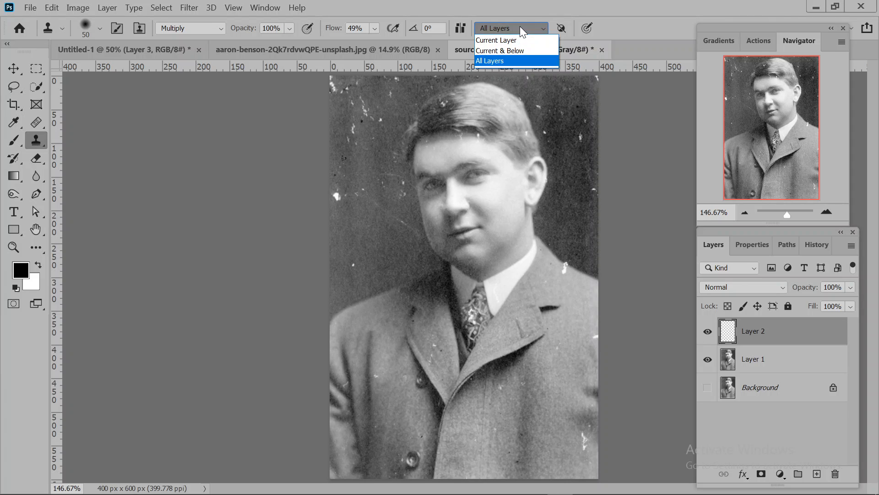
pyautogui.click(520, 26)
pyautogui.click(520, 26)
pyautogui.click(520, 26)
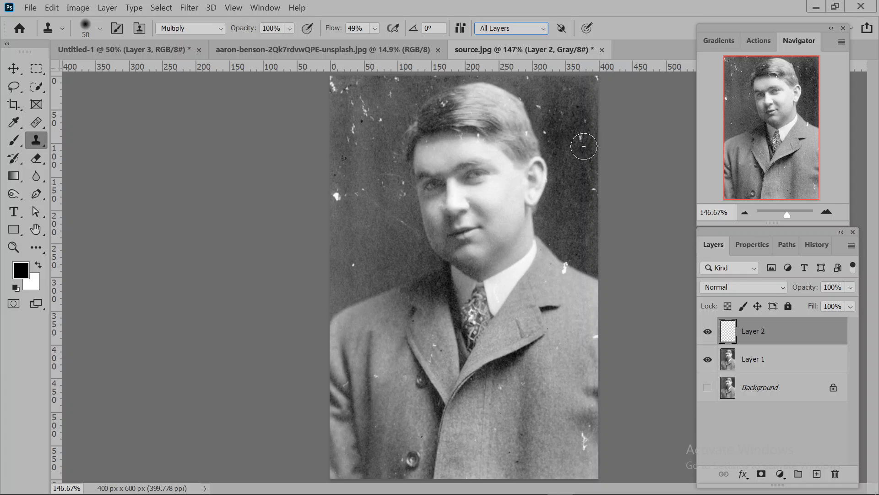
pyautogui.moveTo(775, 25); pyautogui.dragTo(768, 21)
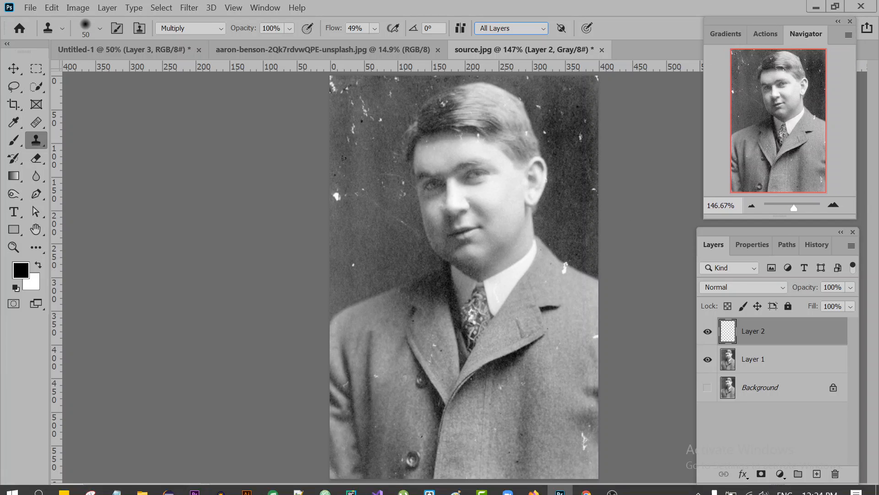
# Step: Switch to the Google Meet call to check the participants' microphone status, and return to source.jpg in Photoshop
pyautogui.moveTo(586, 484)
pyautogui.click(572, 461)
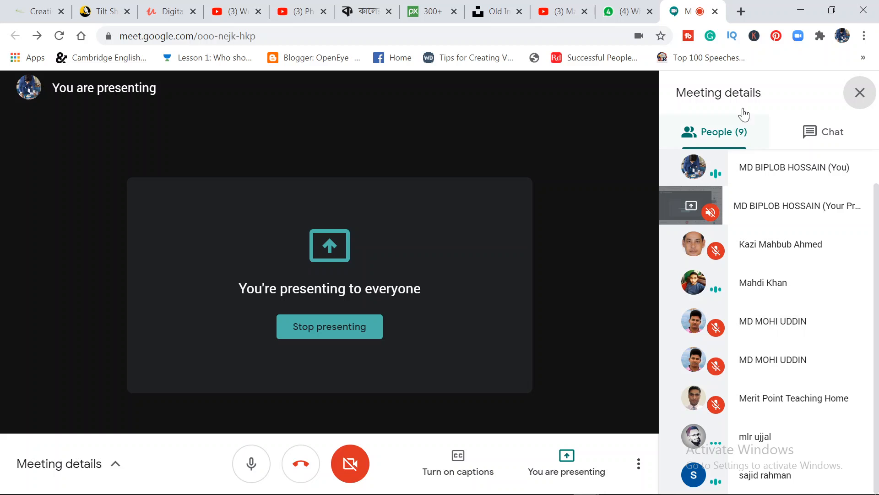
pyautogui.click(801, 10)
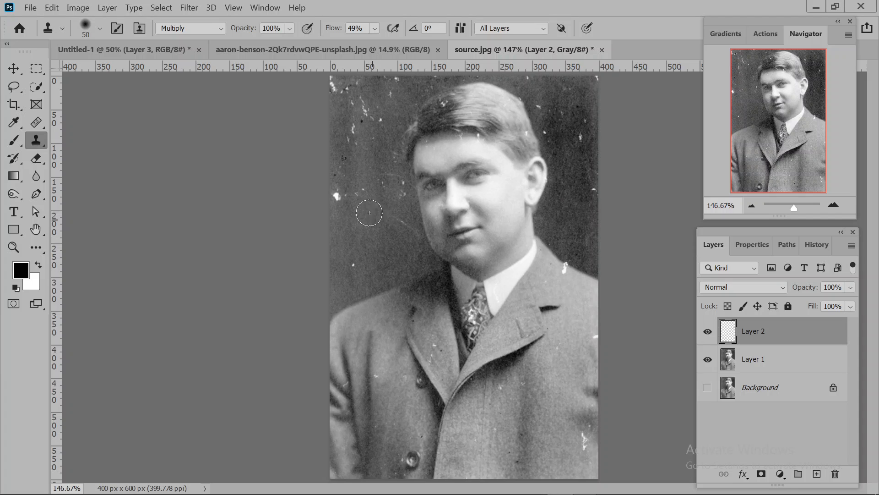
# Step: Try cloning over the white damage along the background's left edge, checking the Google Meet call before undoing the stroke
pyautogui.moveTo(365, 197)
pyautogui.mouseDown()
pyautogui.moveTo(350, 211)
pyautogui.moveTo(341, 181)
pyautogui.moveTo(339, 210)
pyautogui.moveTo(344, 131)
pyautogui.moveTo(346, 204)
pyautogui.moveTo(349, 133)
pyautogui.mouseUp()
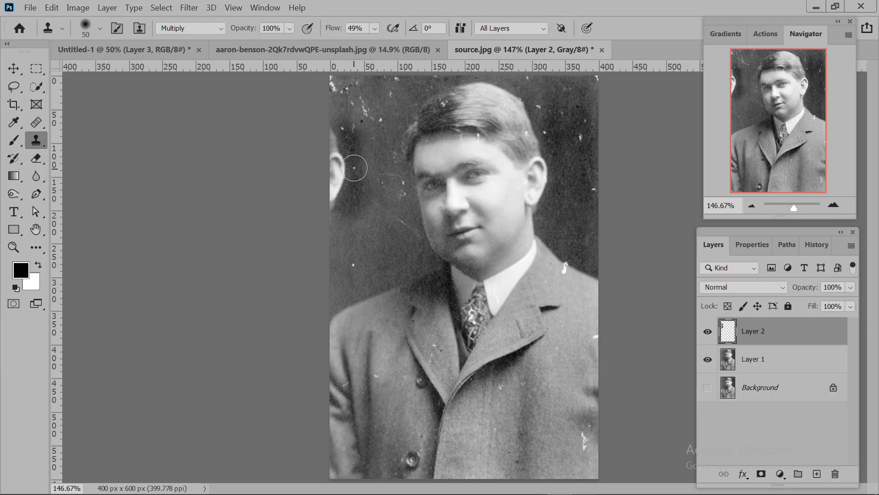
pyautogui.moveTo(551, 490)
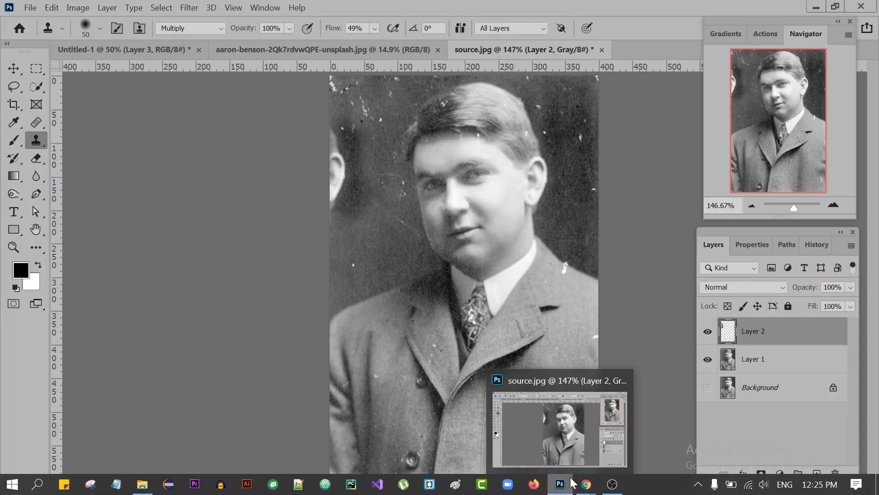
pyautogui.moveTo(586, 490)
pyautogui.click(534, 430)
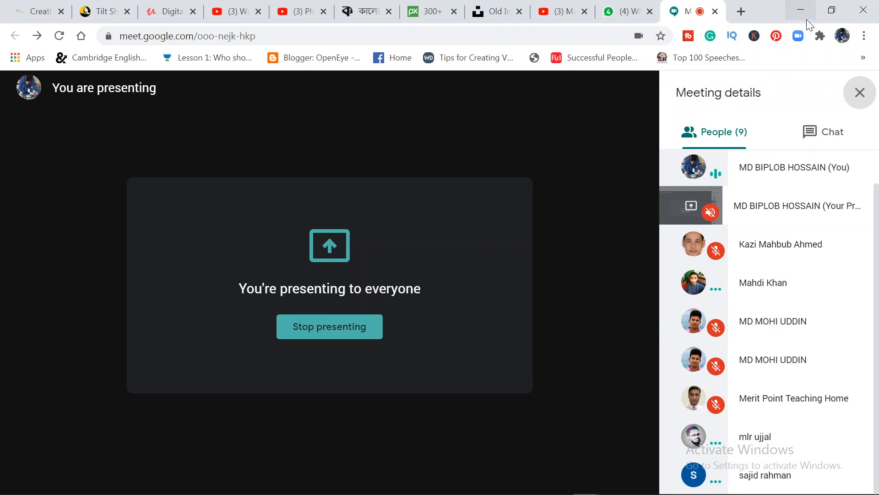
pyautogui.click(809, 6)
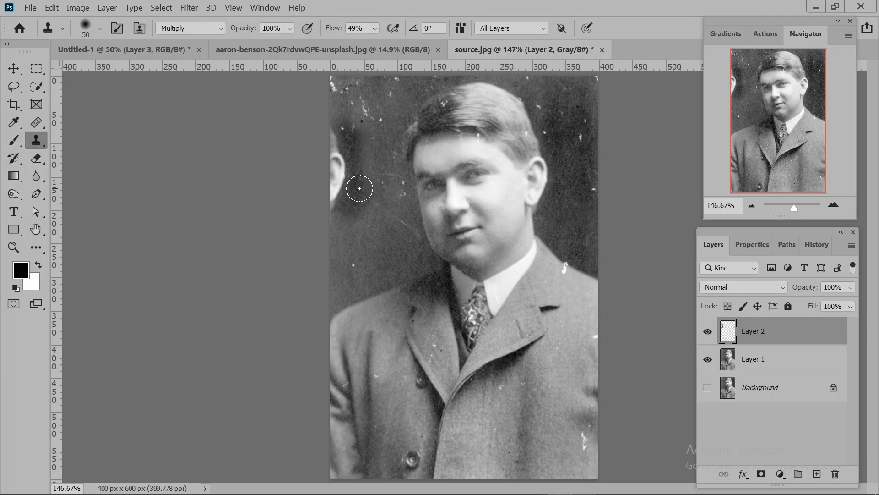
pyautogui.hotkey('ctrl', 'z')
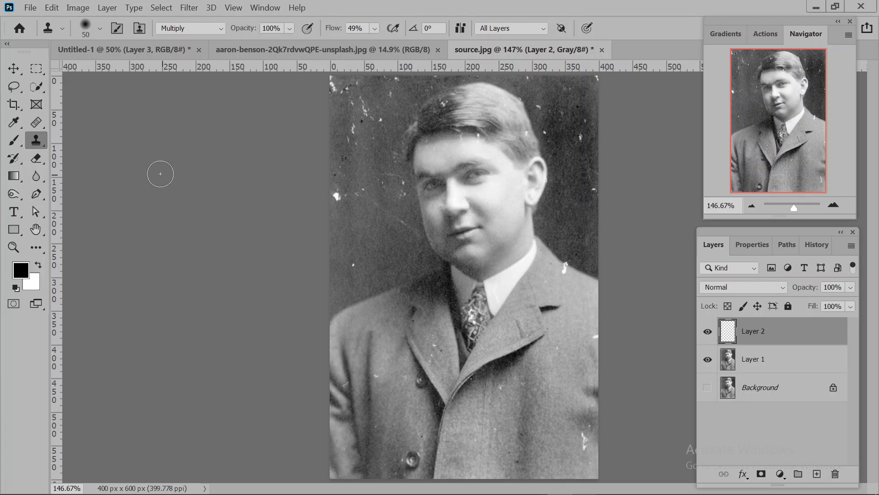
# Step: Repair the white spot and nearby scratches at the background's left edge on Layer 2 with the size 40 Healing Brush
pyautogui.click(36, 158)
pyautogui.rightClick(41, 157)
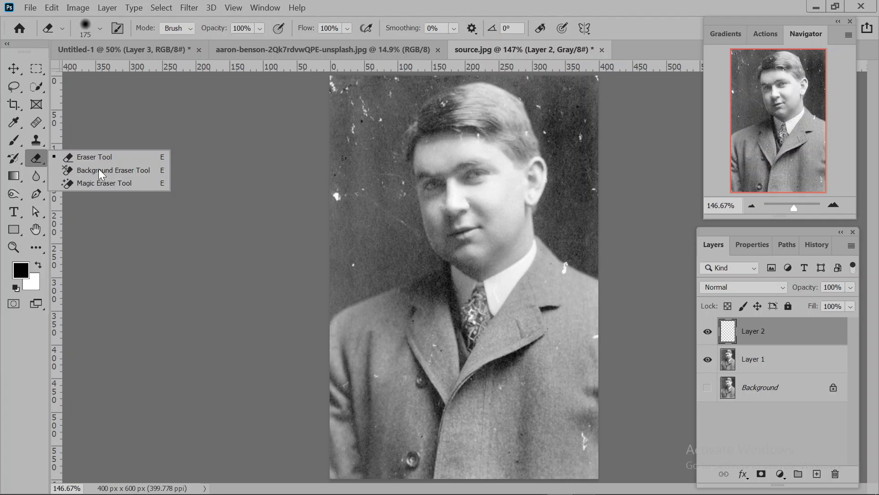
pyautogui.rightClick(36, 123)
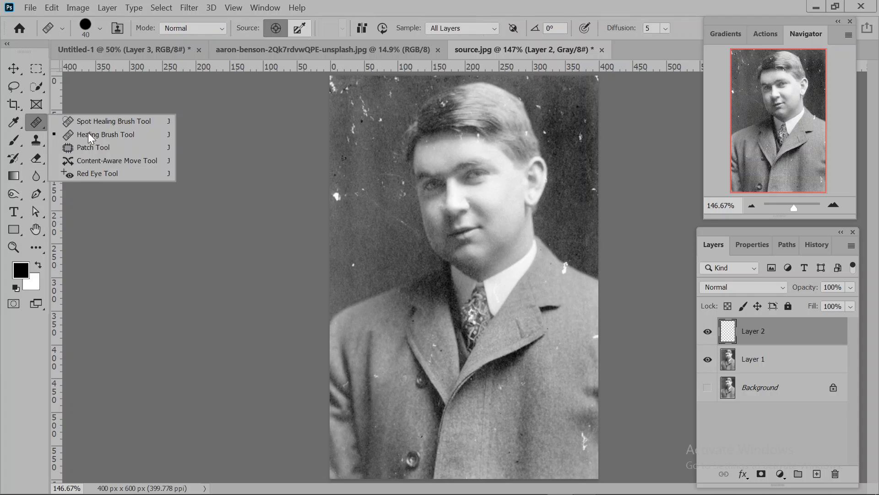
pyautogui.click(89, 135)
pyautogui.rightClick(45, 124)
pyautogui.click(89, 136)
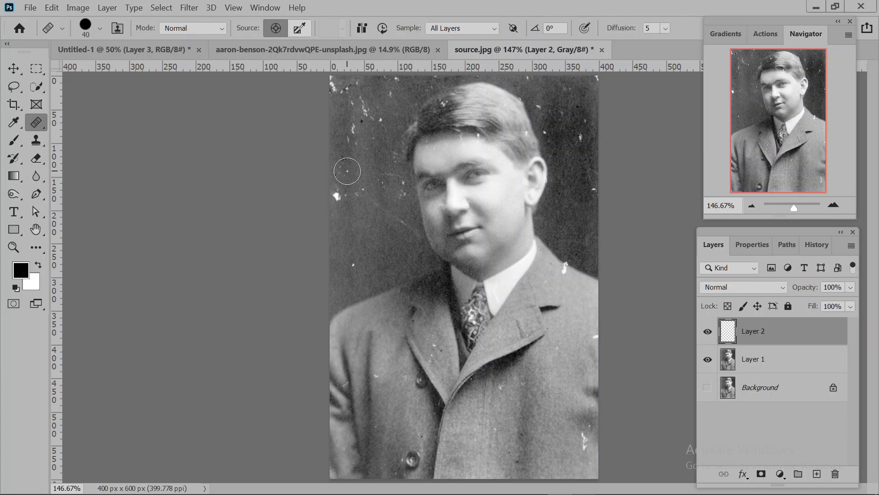
pyautogui.moveTo(339, 198)
pyautogui.mouseDown()
pyautogui.moveTo(342, 172)
pyautogui.moveTo(355, 175)
pyautogui.moveTo(356, 206)
pyautogui.moveTo(349, 167)
pyautogui.moveTo(364, 196)
pyautogui.mouseUp()
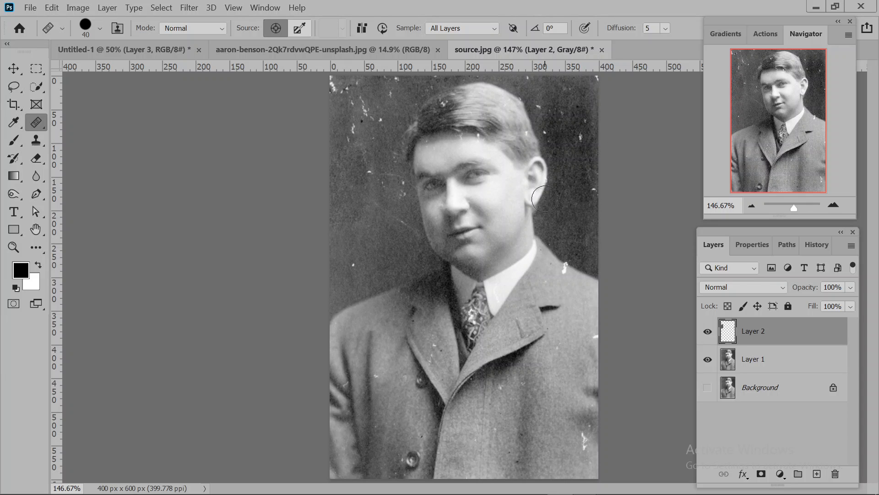
# Step: Try healing the background beside the face with the Healing Brush, using a sample from the dark area by the ear
pyautogui.keyDown('alt'); pyautogui.click(571, 132); pyautogui.keyUp('alt')
pyautogui.click(568, 142)
pyautogui.moveTo(361, 185)
pyautogui.mouseDown()
pyautogui.moveTo(362, 222)
pyautogui.moveTo(347, 182)
pyautogui.moveTo(347, 222)
pyautogui.moveTo(361, 247)
pyautogui.moveTo(359, 167)
pyautogui.moveTo(372, 173)
pyautogui.moveTo(365, 194)
pyautogui.moveTo(367, 170)
pyautogui.moveTo(348, 163)
pyautogui.moveTo(355, 183)
pyautogui.mouseUp()
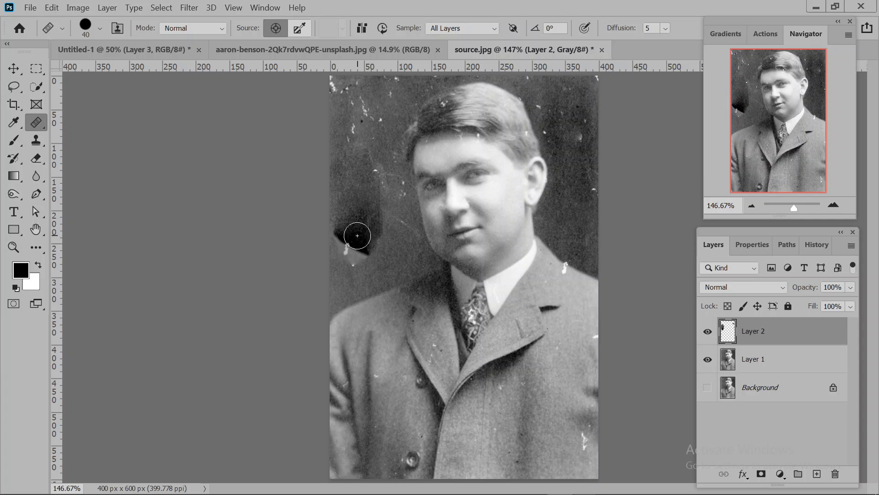
pyautogui.moveTo(354, 235)
pyautogui.mouseDown()
pyautogui.moveTo(346, 232)
pyautogui.moveTo(366, 215)
pyautogui.moveTo(360, 260)
pyautogui.mouseUp()
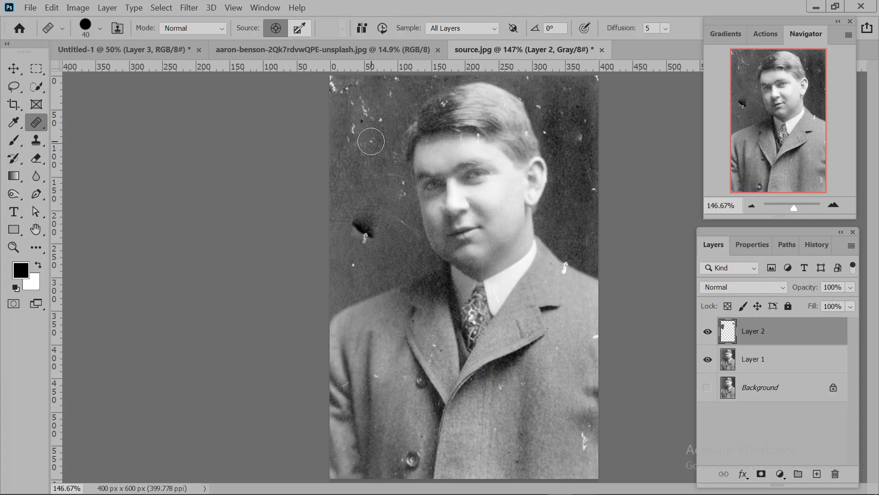
pyautogui.hotkey('ctrl', 'z')
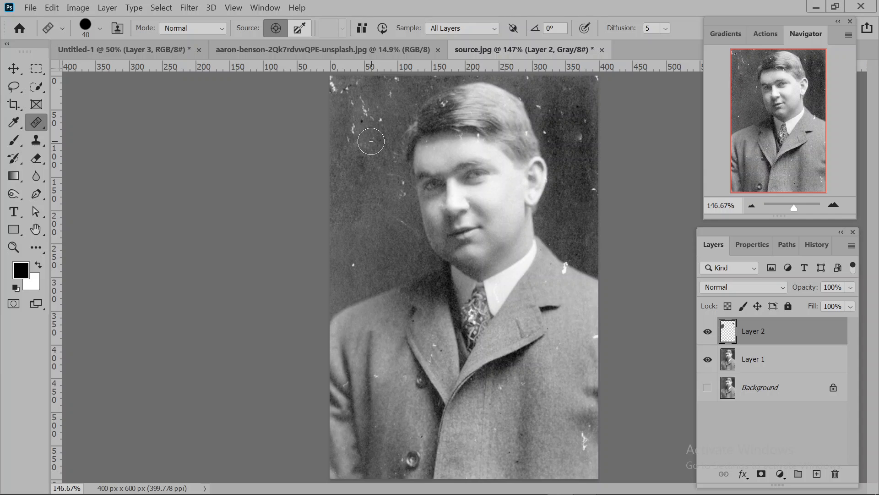
# Step: Heal the white scratches in the background's upper-left area with the Healing Brush, sampling clean backdrop beside the cheek
pyautogui.keyDown('alt'); pyautogui.click(382, 233); pyautogui.keyUp('alt')
pyautogui.moveTo(358, 116); pyautogui.dragTo(347, 138)
pyautogui.moveTo(401, 82)
pyautogui.mouseDown()
pyautogui.moveTo(365, 132)
pyautogui.moveTo(355, 96)
pyautogui.moveTo(386, 123)
pyautogui.moveTo(375, 145)
pyautogui.mouseUp()
pyautogui.keyDown('alt'); pyautogui.click(371, 233); pyautogui.keyUp('alt')
pyautogui.moveTo(347, 88); pyautogui.dragTo(335, 83)
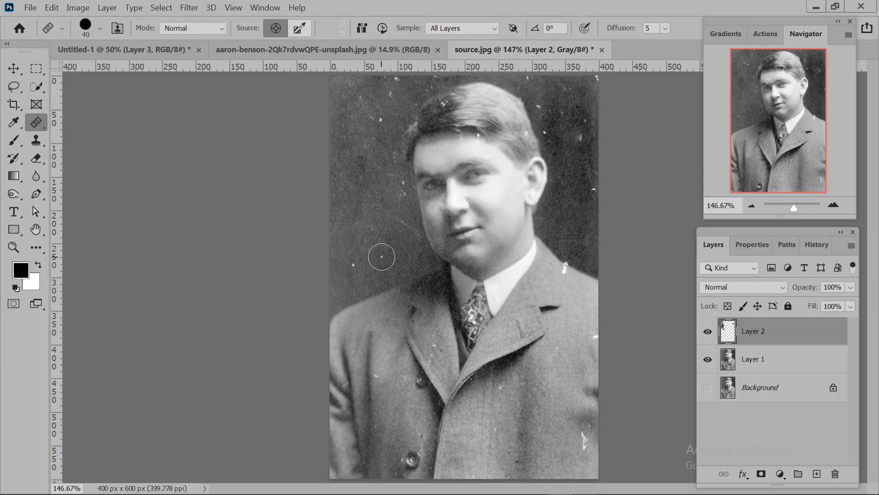
# Step: Heal the remaining white specks in the left background, above the shoulder and beside the hair
pyautogui.click(352, 262)
pyautogui.click(383, 113)
pyautogui.click(394, 86)
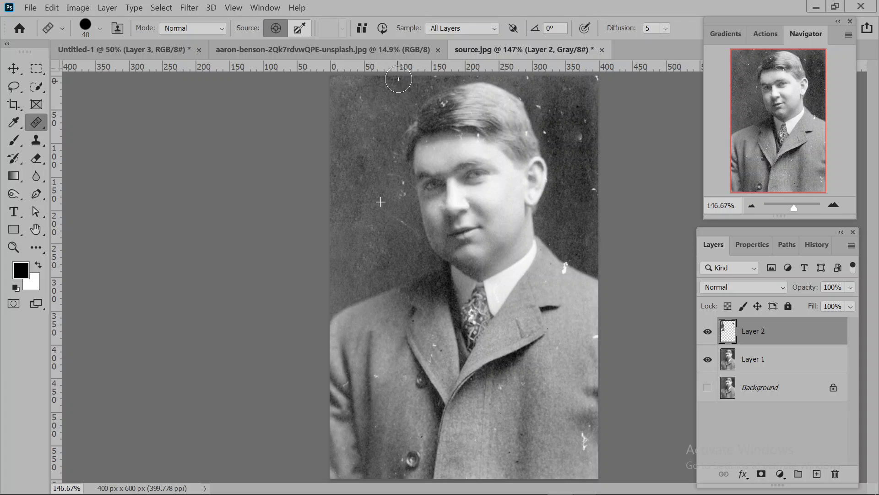
pyautogui.moveTo(362, 93); pyautogui.dragTo(355, 95)
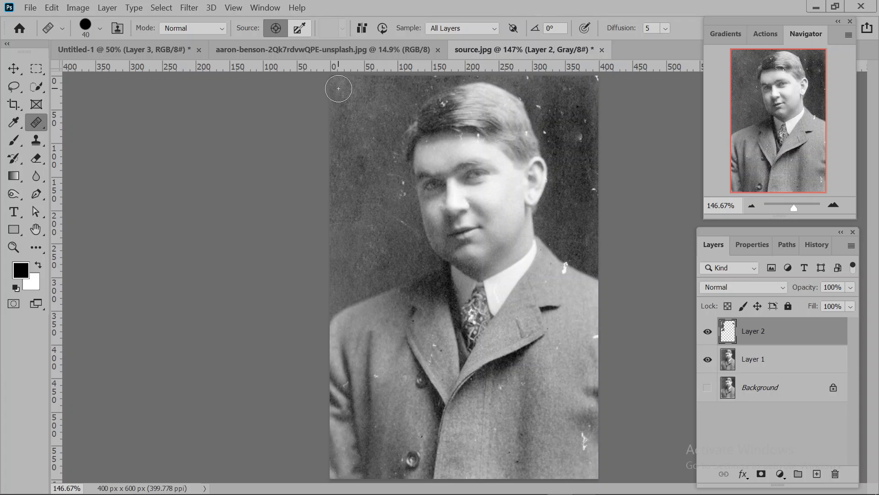
# Step: Heal the marks along the photo's left edge and beside the cheek, sampling clean background above the shoulder
pyautogui.keyDown('alt'); pyautogui.click(368, 236); pyautogui.keyUp('alt')
pyautogui.moveTo(326, 93)
pyautogui.mouseDown()
pyautogui.moveTo(335, 180)
pyautogui.moveTo(345, 100)
pyautogui.moveTo(357, 240)
pyautogui.moveTo(360, 134)
pyautogui.moveTo(369, 280)
pyautogui.mouseUp()
pyautogui.keyDown('alt'); pyautogui.click(360, 241); pyautogui.keyUp('alt')
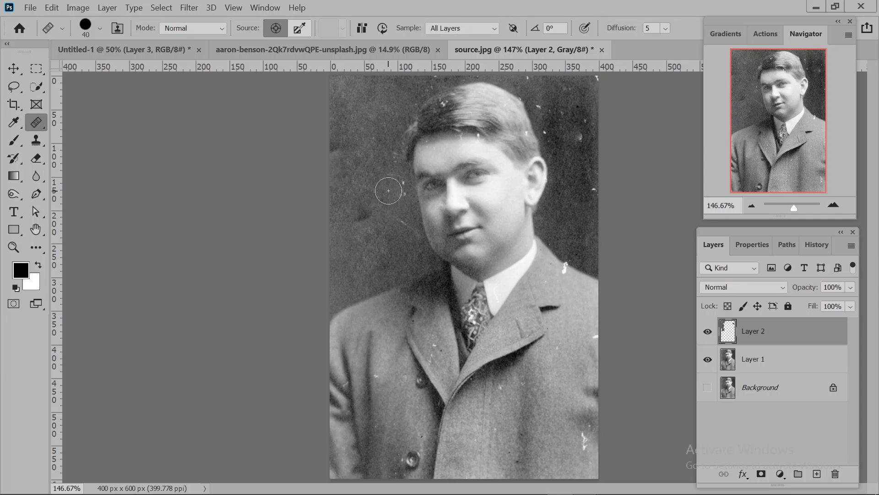
pyautogui.moveTo(379, 232)
pyautogui.mouseDown()
pyautogui.moveTo(395, 185)
pyautogui.moveTo(389, 257)
pyautogui.mouseUp()
# Step: Try cloning over the dark background beside the ear with the Clone Stamp in Multiply mode, and undo the strokes
pyautogui.click(36, 142)
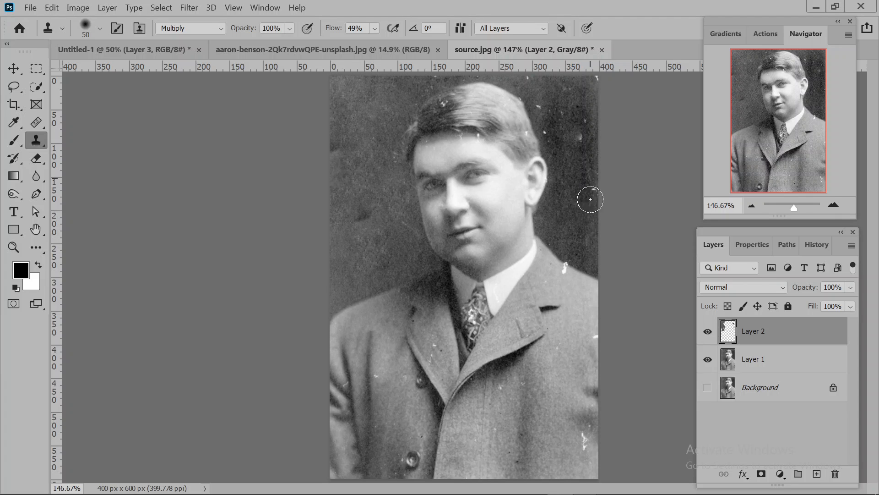
pyautogui.moveTo(590, 200)
pyautogui.mouseDown()
pyautogui.moveTo(591, 234)
pyautogui.moveTo(564, 224)
pyautogui.moveTo(576, 221)
pyautogui.moveTo(580, 247)
pyautogui.moveTo(557, 222)
pyautogui.moveTo(590, 218)
pyautogui.moveTo(617, 233)
pyautogui.moveTo(570, 241)
pyautogui.moveTo(616, 239)
pyautogui.mouseUp()
pyautogui.hotkey('ctrl', 'z')
pyautogui.moveTo(568, 215)
pyautogui.mouseDown()
pyautogui.moveTo(605, 193)
pyautogui.moveTo(569, 191)
pyautogui.moveTo(604, 167)
pyautogui.moveTo(575, 175)
pyautogui.moveTo(587, 124)
pyautogui.mouseUp()
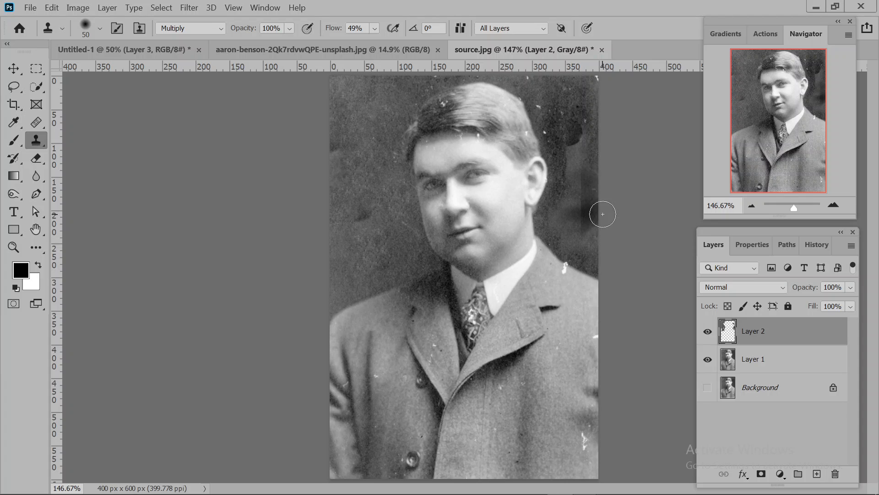
pyautogui.hotkey('ctrl', 'z')
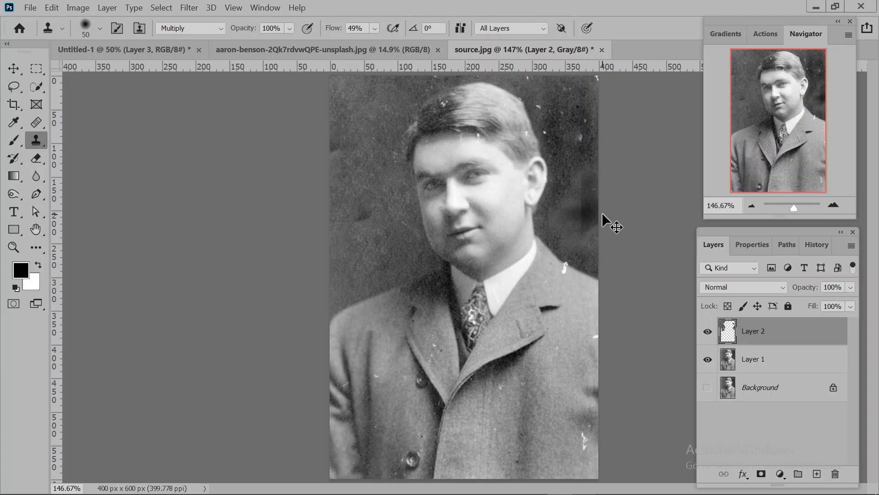
pyautogui.hotkey('ctrl', 'z')
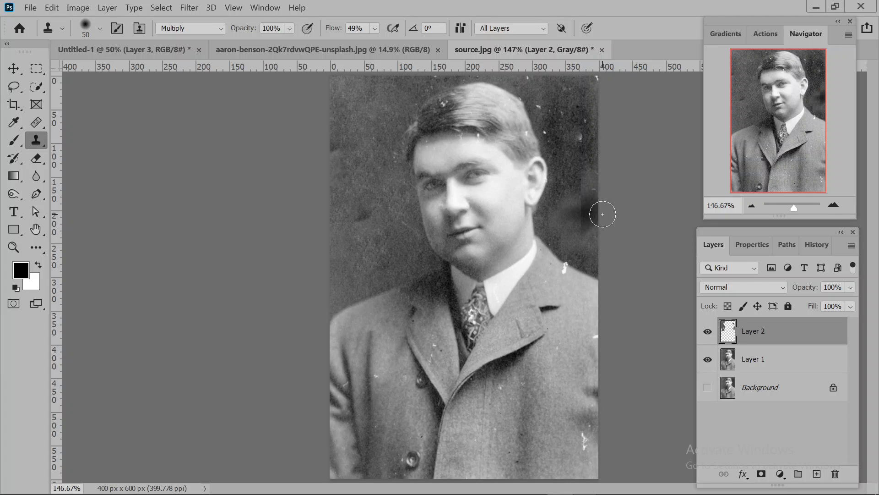
pyautogui.hotkey('ctrl', 'z')
pyautogui.hotkey('ctrl', 'z')
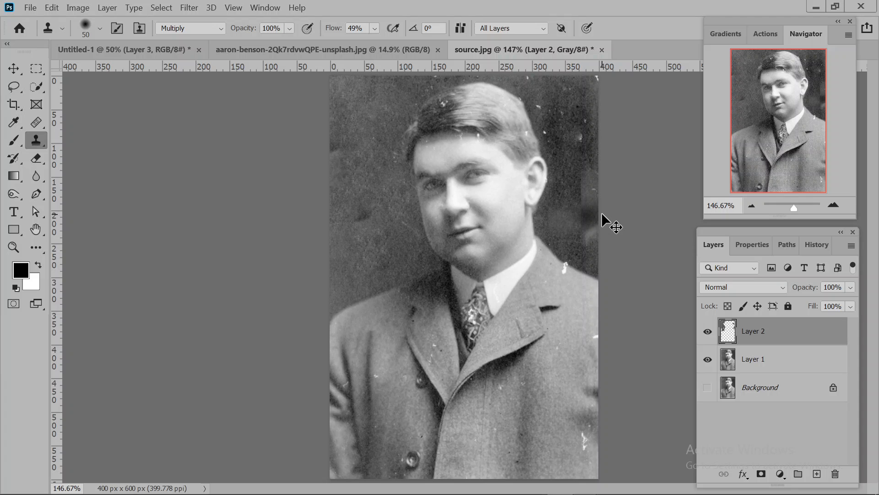
pyautogui.hotkey('ctrl', 'z')
pyautogui.hotkey('ctrl', 'z')
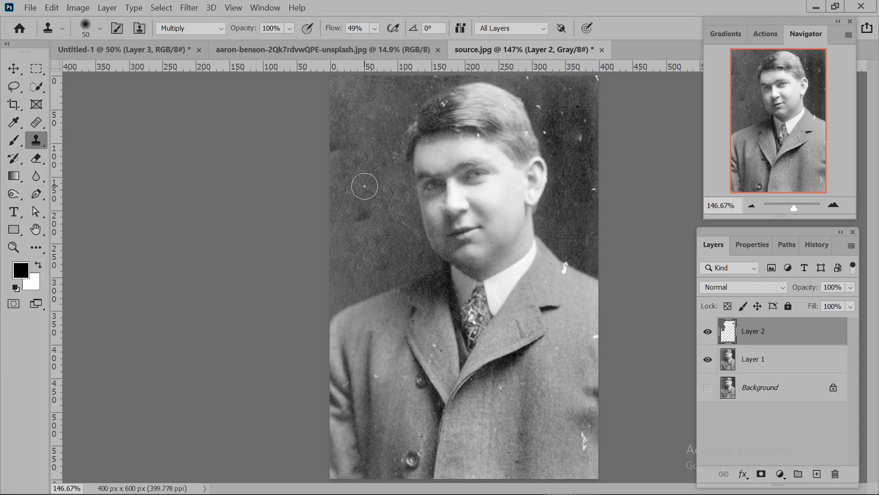
# Step: Try covering the uneven background left of the face with Clone Stamp strokes from nearby samples, and undo the last stroke
pyautogui.click(369, 244)
pyautogui.click(373, 209)
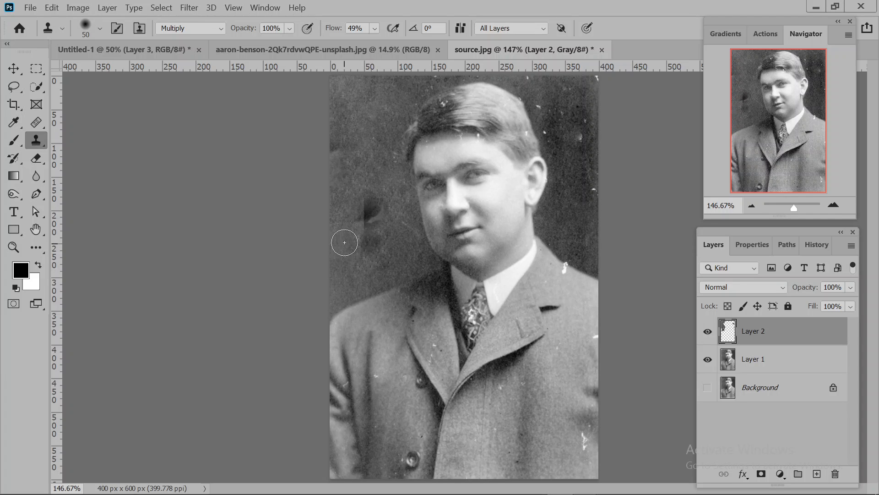
pyautogui.keyDown('alt'); pyautogui.click(345, 239); pyautogui.keyUp('alt')
pyautogui.moveTo(372, 186); pyautogui.dragTo(373, 233)
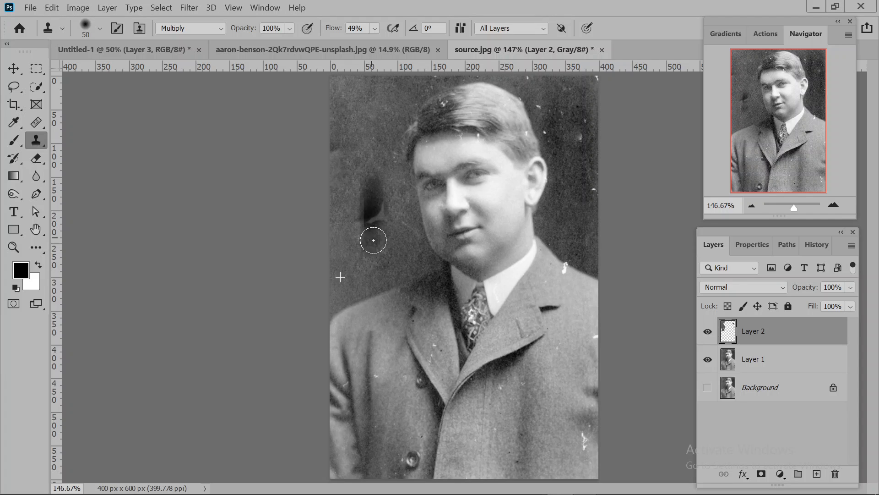
pyautogui.keyDown('alt'); pyautogui.click(359, 121); pyautogui.keyUp('alt')
pyautogui.moveTo(373, 192); pyautogui.dragTo(373, 229)
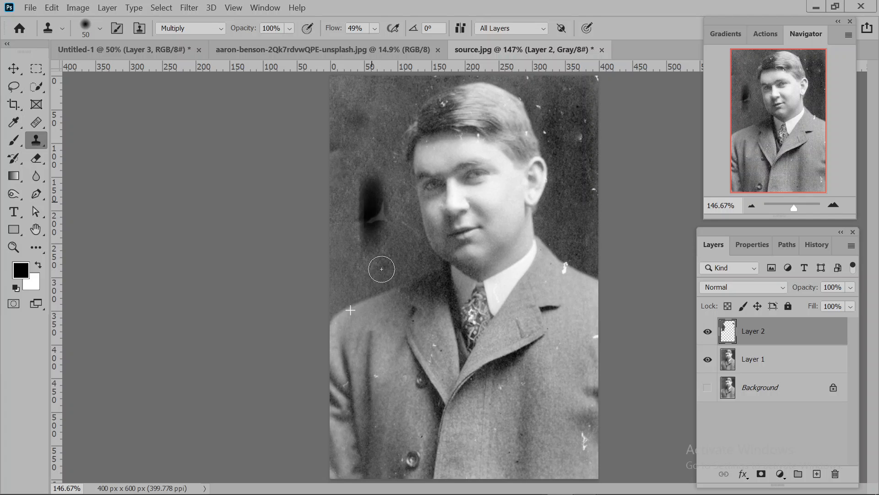
pyautogui.hotkey('ctrl', 'z')
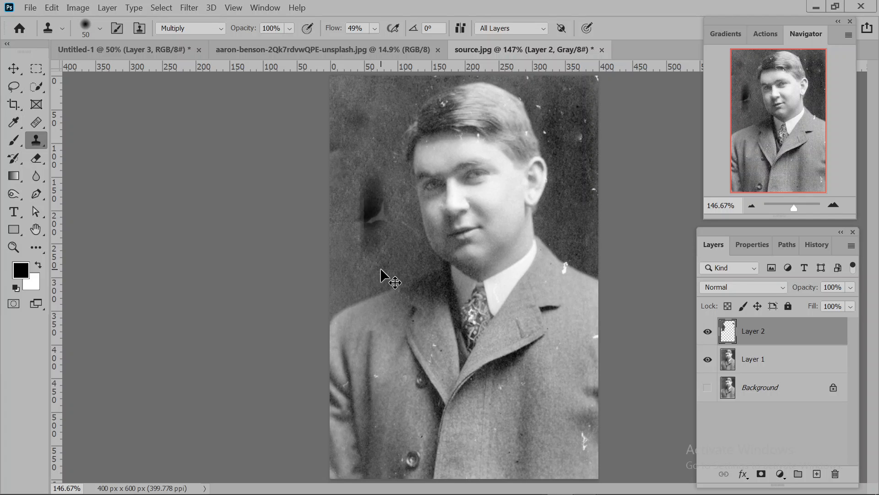
# Step: Remove the dark smudge left of the face with the Healing Brush, sampling clean backdrop above the shoulder
pyautogui.click(39, 121)
pyautogui.rightClick(38, 120)
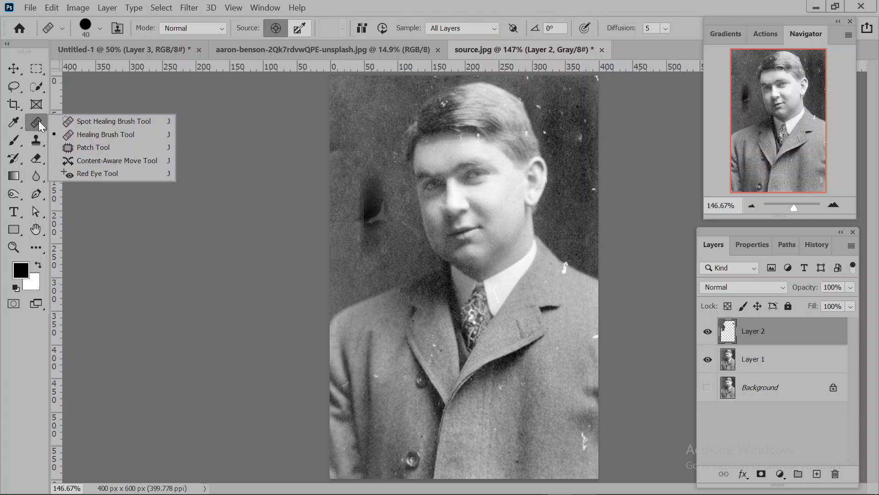
pyautogui.click(125, 138)
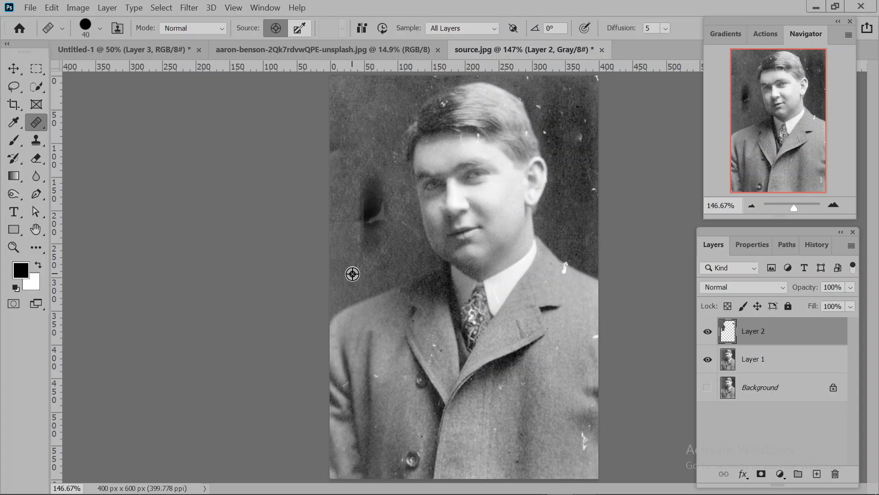
pyautogui.keyDown('alt'); pyautogui.click(353, 273); pyautogui.keyUp('alt')
pyautogui.moveTo(355, 243)
pyautogui.mouseDown()
pyautogui.moveTo(364, 182)
pyautogui.moveTo(382, 240)
pyautogui.mouseUp()
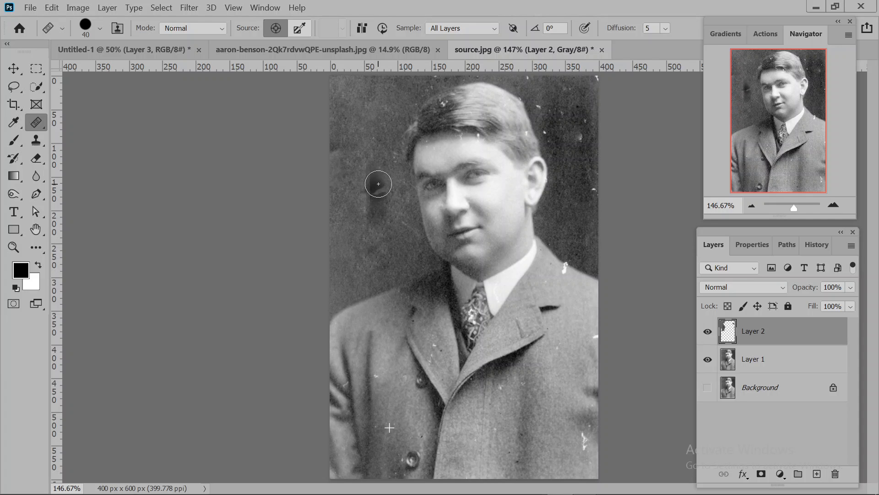
pyautogui.moveTo(377, 185); pyautogui.dragTo(371, 229)
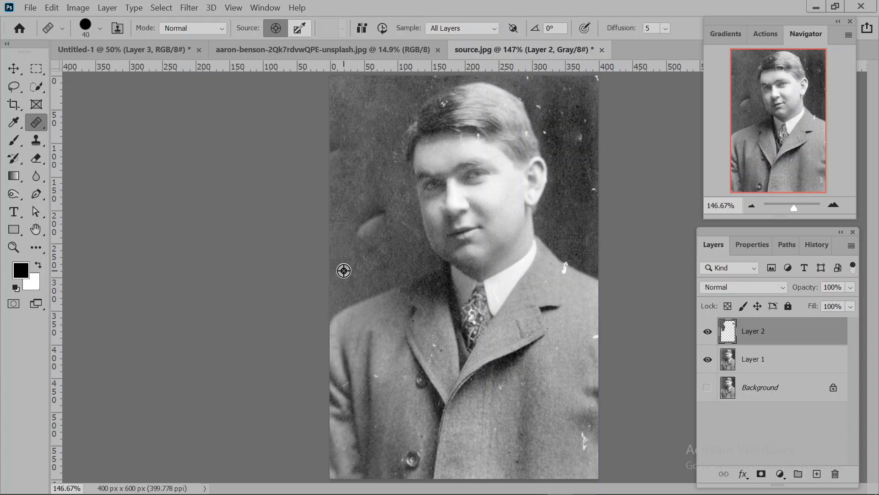
pyautogui.moveTo(363, 226)
pyautogui.mouseDown()
pyautogui.moveTo(383, 212)
pyautogui.moveTo(376, 199)
pyautogui.mouseUp()
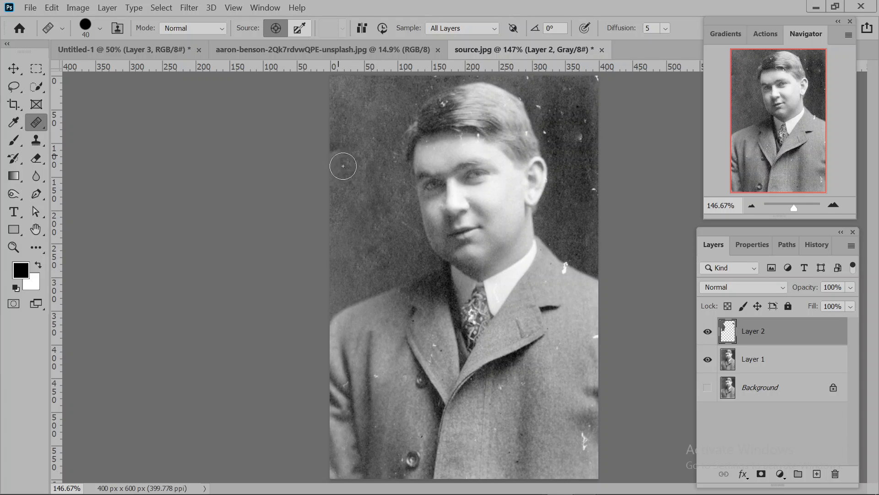
# Step: Heal the dark patch on the photo's left edge and the white speck in its upper-right corner
pyautogui.moveTo(338, 158)
pyautogui.mouseDown()
pyautogui.moveTo(317, 123)
pyautogui.moveTo(318, 133)
pyautogui.mouseUp()
pyautogui.moveTo(589, 176); pyautogui.dragTo(610, 196)
pyautogui.click(597, 81)
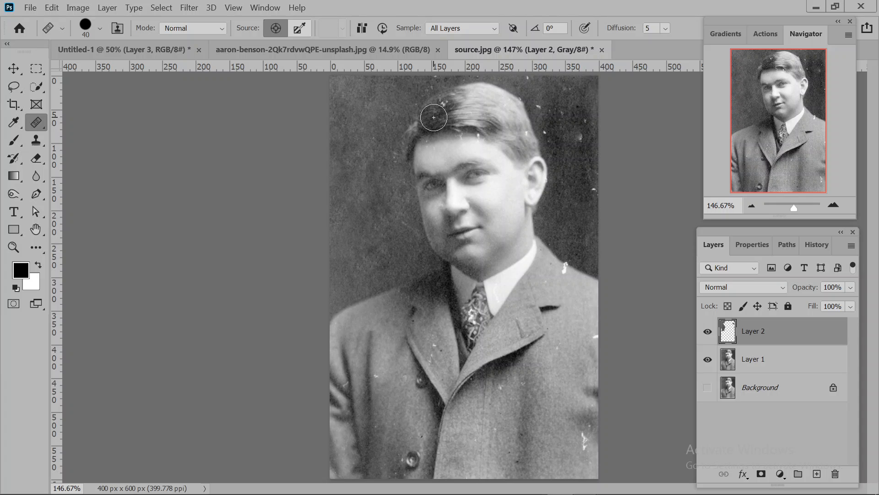
# Step: Heal the white specks in the hair and along the forehead hairline with a 25 px Healing Brush
pyautogui.press('[')
pyautogui.press('[')
pyautogui.press('[')
pyautogui.moveTo(433, 113); pyautogui.dragTo(446, 99)
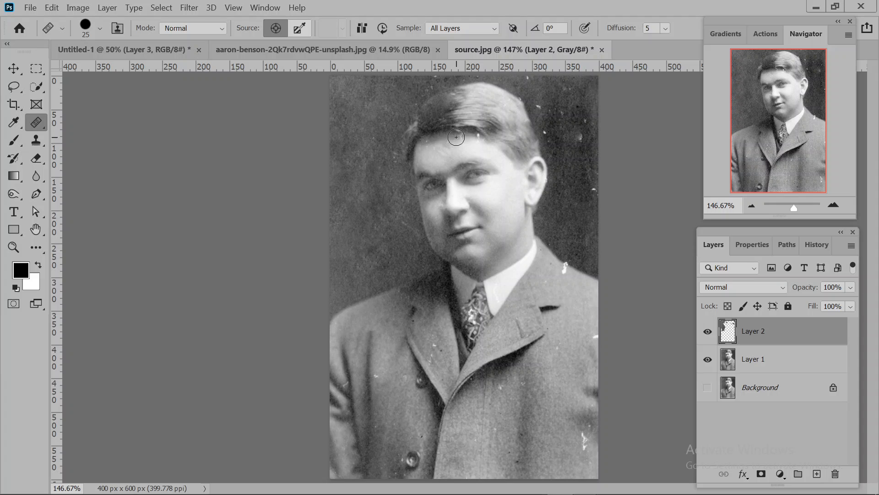
pyautogui.keyDown('alt'); pyautogui.click(440, 137); pyautogui.keyUp('alt')
pyautogui.moveTo(460, 136); pyautogui.dragTo(485, 135)
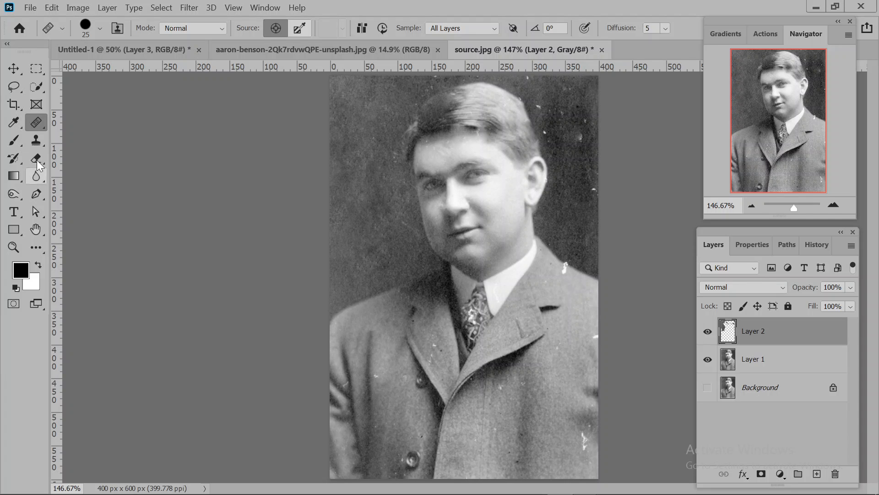
# Step: Remove the white specks from the dark background right of the head with the Spot Healing Brush at 40 px
pyautogui.rightClick(38, 119)
pyautogui.click(85, 121)
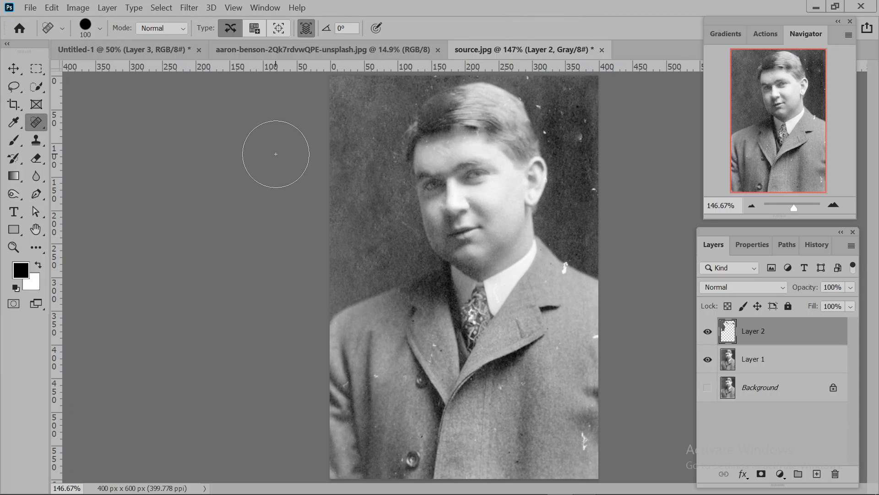
pyautogui.press('[')
pyautogui.press('[')
pyautogui.press('[')
pyautogui.press('[')
pyautogui.press('[')
pyautogui.press('[')
pyautogui.click(544, 105)
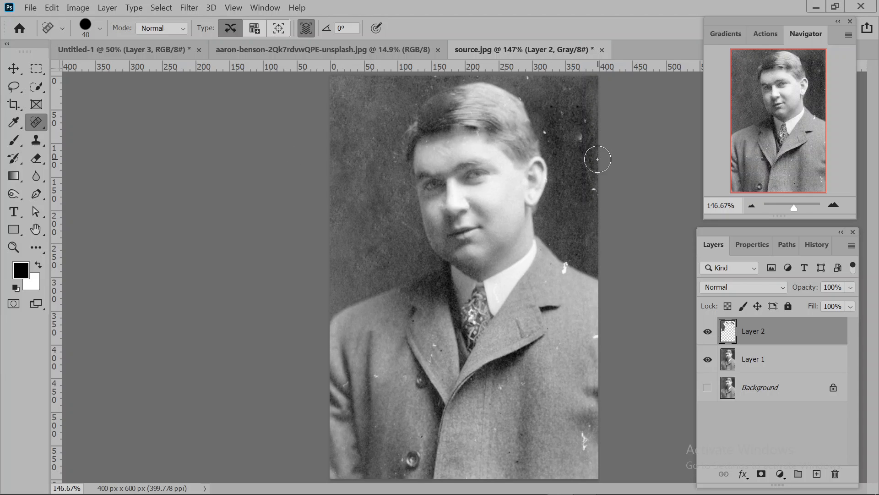
pyautogui.click(554, 126)
pyautogui.click(530, 80)
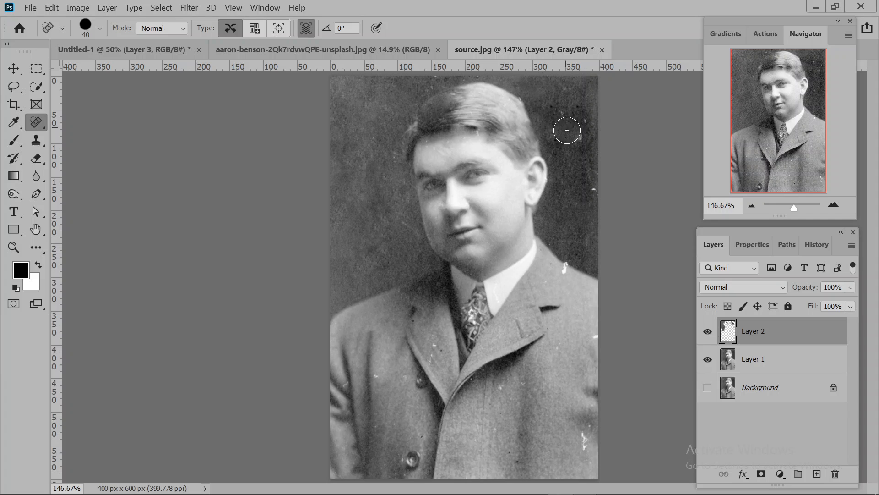
pyautogui.click(578, 134)
pyautogui.click(593, 194)
# Step: Spot-heal the white marks and small spots on the right side of the coat, including the one at the photo edge
pyautogui.click(578, 444)
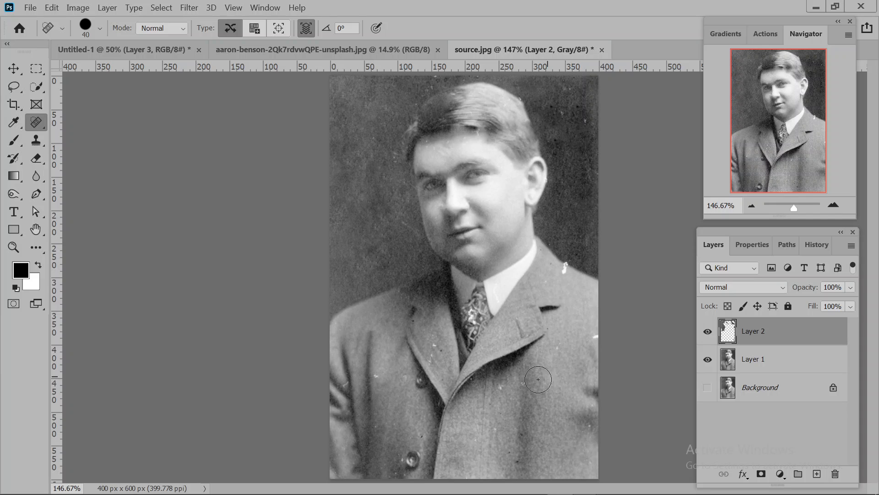
pyautogui.moveTo(504, 388); pyautogui.dragTo(508, 389)
pyautogui.click(595, 338)
pyautogui.click(564, 347)
# Step: Spot-heal the specks on the left lapel, the left side of the coat and beside the lower button
pyautogui.click(436, 359)
pyautogui.click(431, 347)
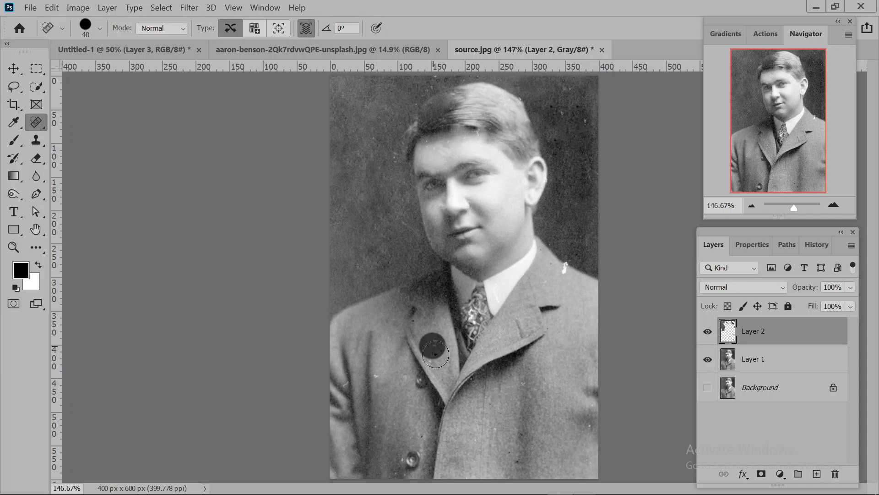
pyautogui.click(431, 361)
pyautogui.click(382, 376)
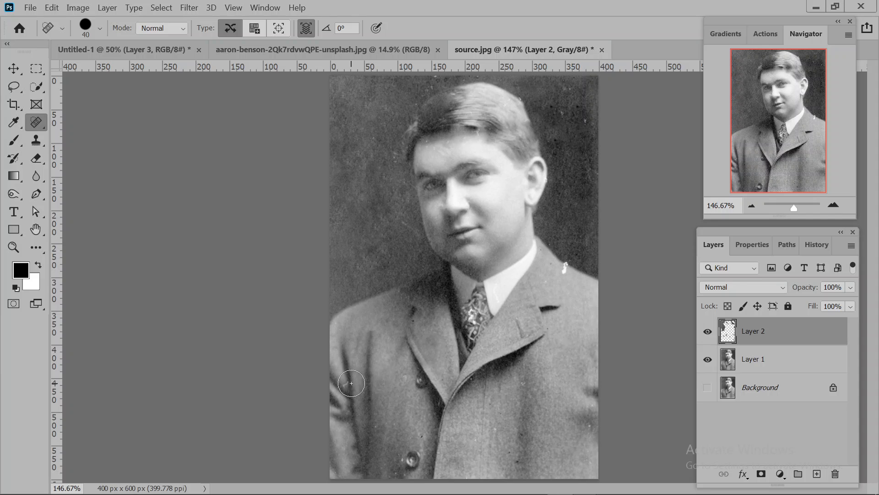
pyautogui.click(351, 383)
pyautogui.click(401, 464)
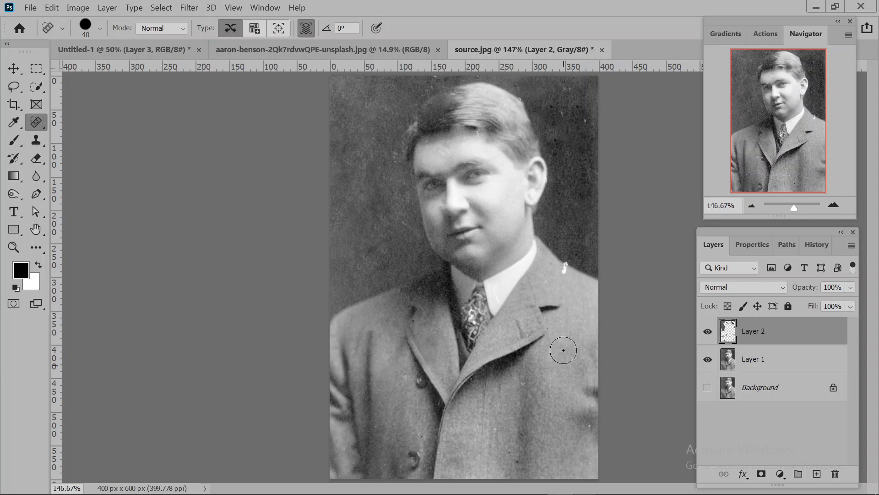
# Step: Spot-heal the white mark on the right shoulder near the coat's upper edge and check the spot up close
pyautogui.click(563, 275)
pyautogui.moveTo(796, 210); pyautogui.dragTo(799, 209)
pyautogui.moveTo(598, 239); pyautogui.dragTo(381, 244)
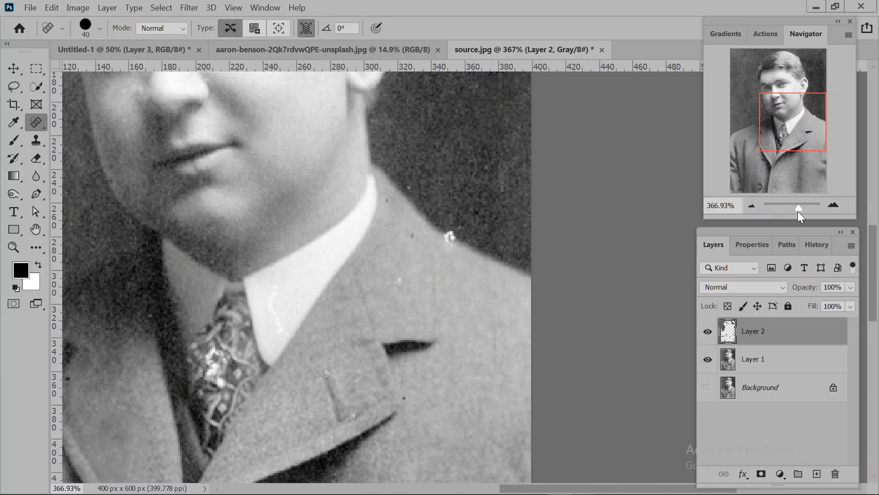
pyautogui.moveTo(798, 211); pyautogui.dragTo(802, 208)
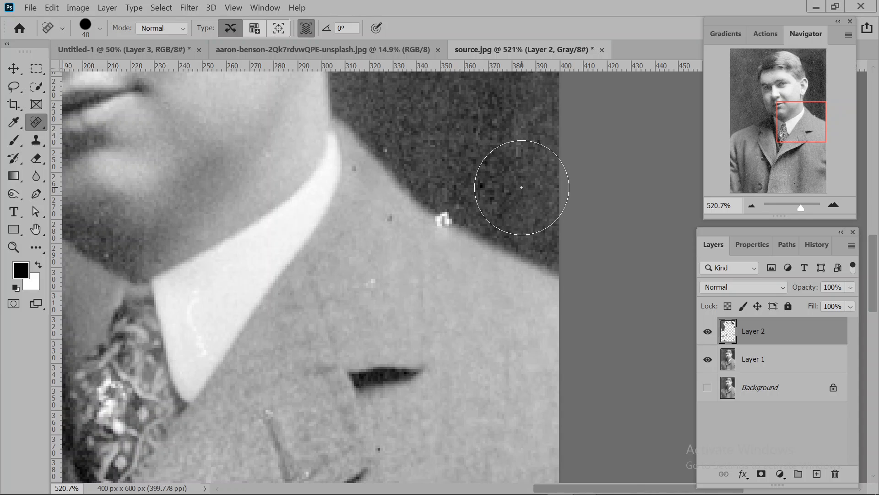
# Step: Try to cover the remaining white mark at the shoulder edge with dark background using the Clone Stamp at 15 px
pyautogui.press('[')
pyautogui.press('[')
pyautogui.press('[')
pyautogui.press('[')
pyautogui.press('[')
pyautogui.press('[')
pyautogui.press('[')
pyautogui.press('s')
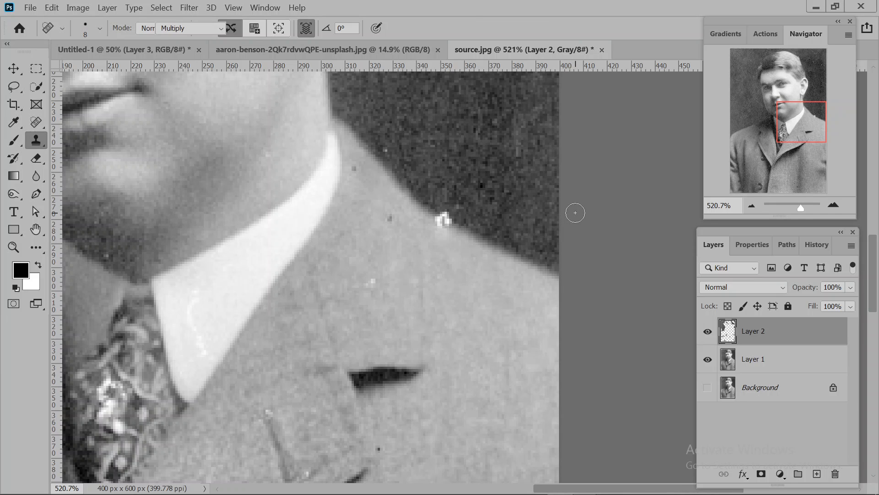
pyautogui.press('[')
pyautogui.press('[')
pyautogui.press('[')
pyautogui.press('[')
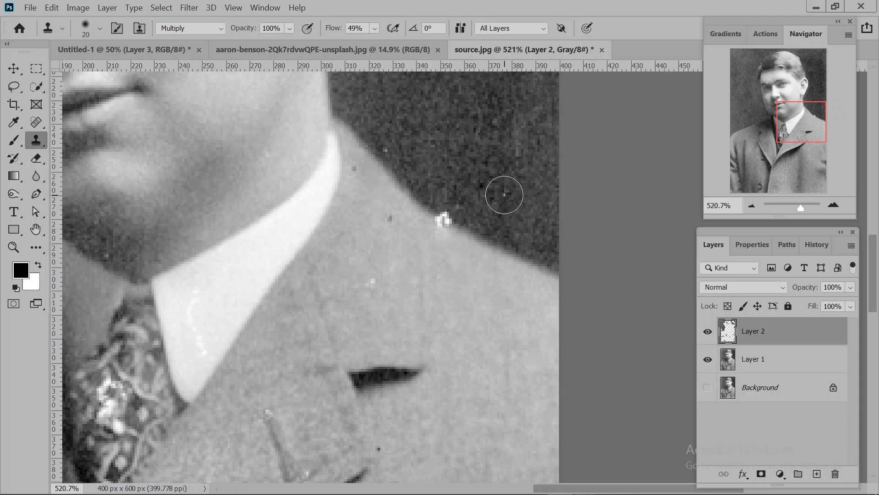
pyautogui.keyDown('alt'); pyautogui.click(528, 212); pyautogui.keyUp('alt')
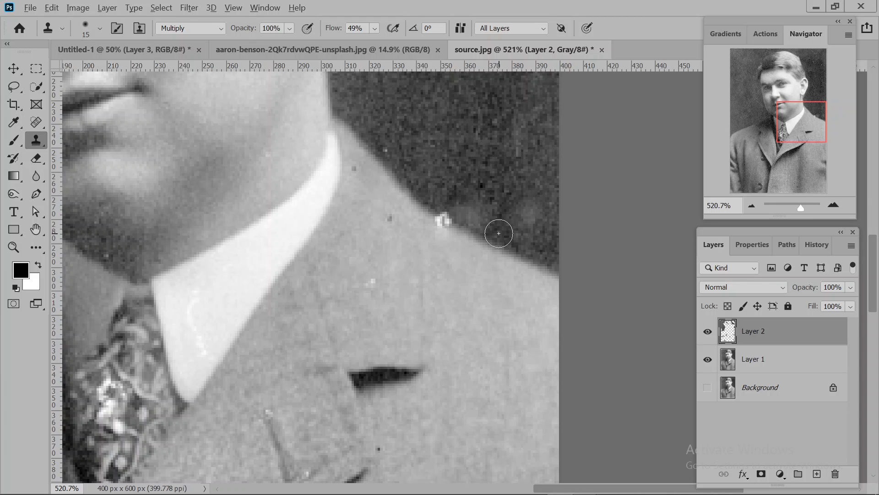
pyautogui.moveTo(451, 208)
pyautogui.mouseDown()
pyautogui.moveTo(473, 213)
pyautogui.moveTo(455, 202)
pyautogui.mouseUp()
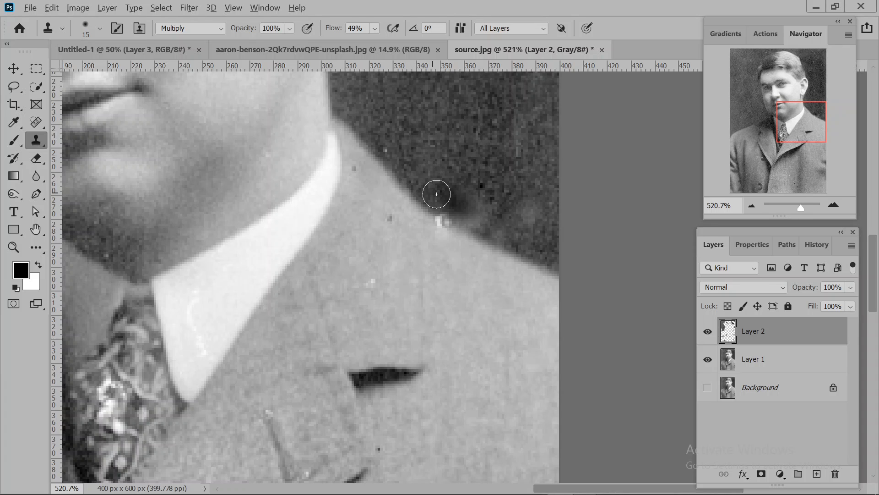
pyautogui.moveTo(437, 194)
pyautogui.mouseDown()
pyautogui.moveTo(462, 213)
pyautogui.moveTo(445, 204)
pyautogui.mouseUp()
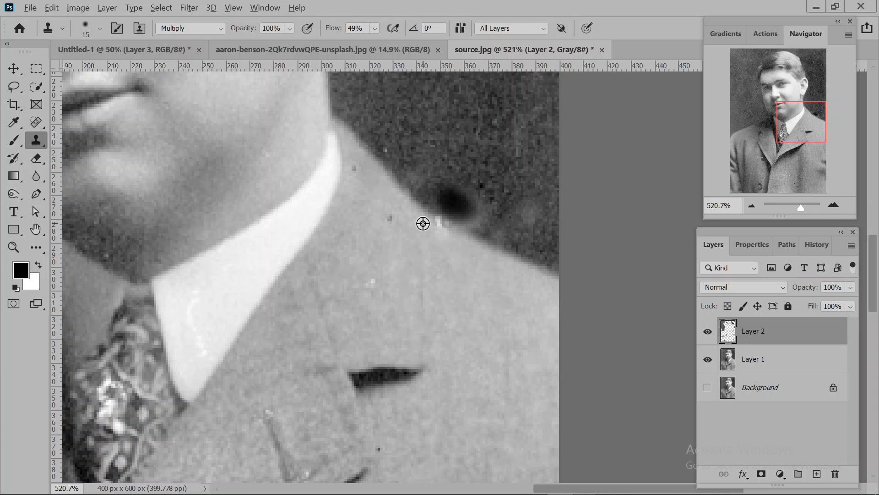
# Step: Try more clone strokes from the shoulder edge and background over the mark, undoing the strokes down to a light dab
pyautogui.keyDown('alt'); pyautogui.click(417, 211); pyautogui.keyUp('alt')
pyautogui.moveTo(441, 232)
pyautogui.mouseDown()
pyautogui.moveTo(431, 226)
pyautogui.moveTo(439, 230)
pyautogui.mouseUp()
pyautogui.hotkey('ctrl', 'z')
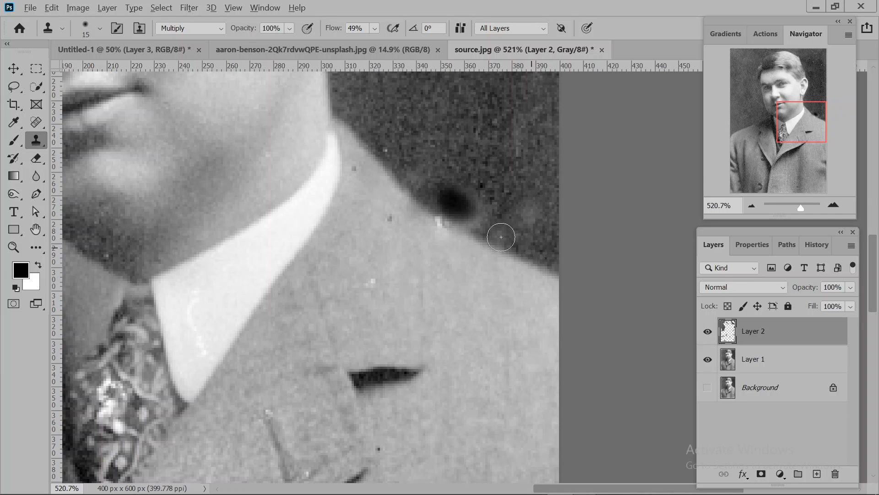
pyautogui.moveTo(462, 214); pyautogui.dragTo(432, 193)
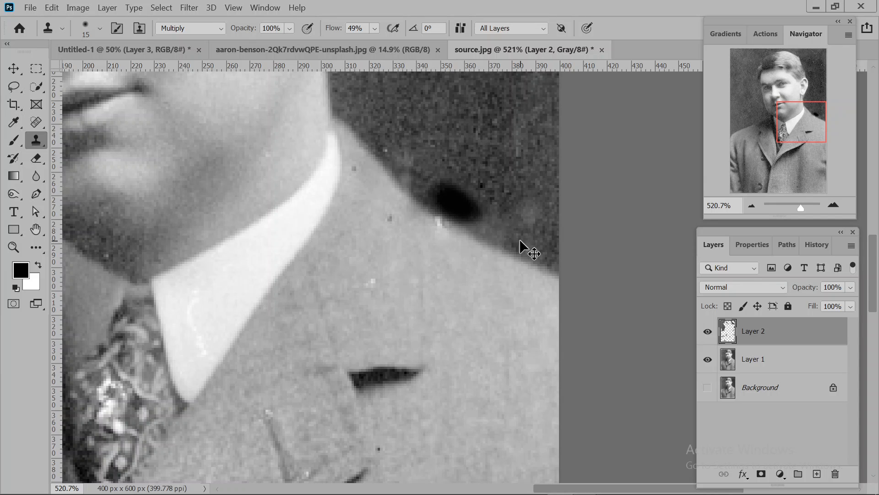
pyautogui.hotkey('ctrl', 'z')
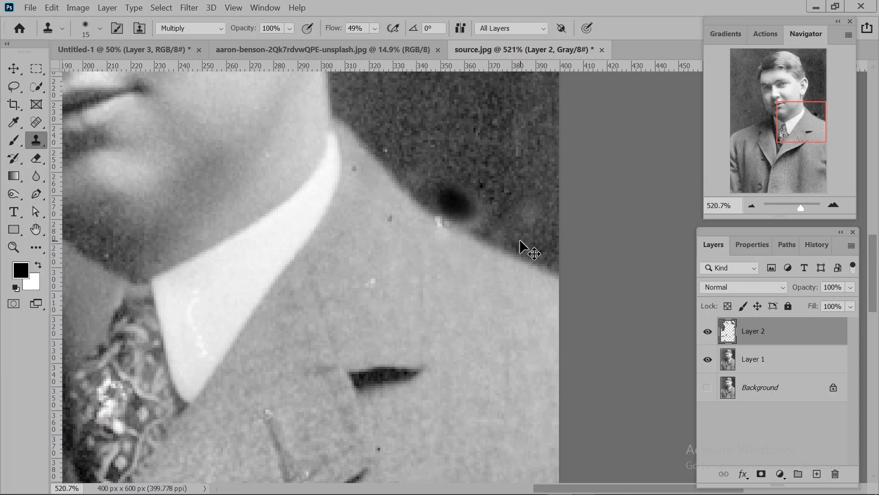
pyautogui.hotkey('ctrl', 'z')
pyautogui.hotkey('ctrl', 'z')
pyautogui.hotkey('ctrl', 'z')
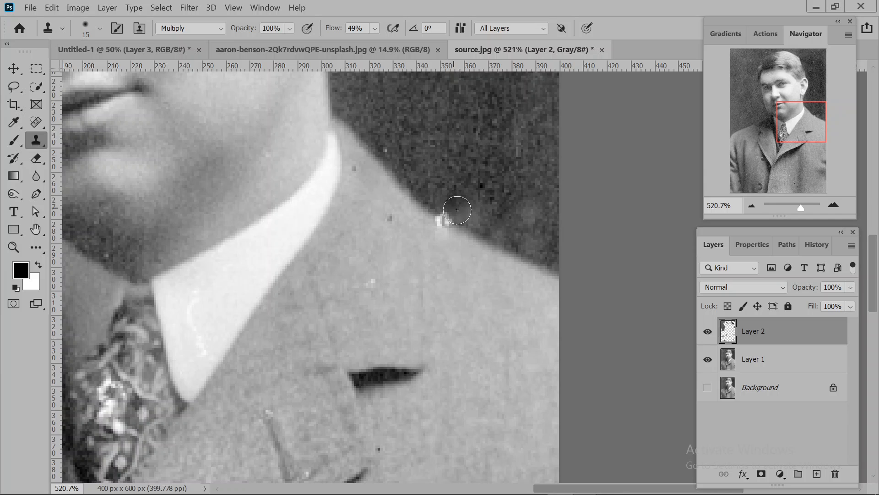
pyautogui.click(453, 204)
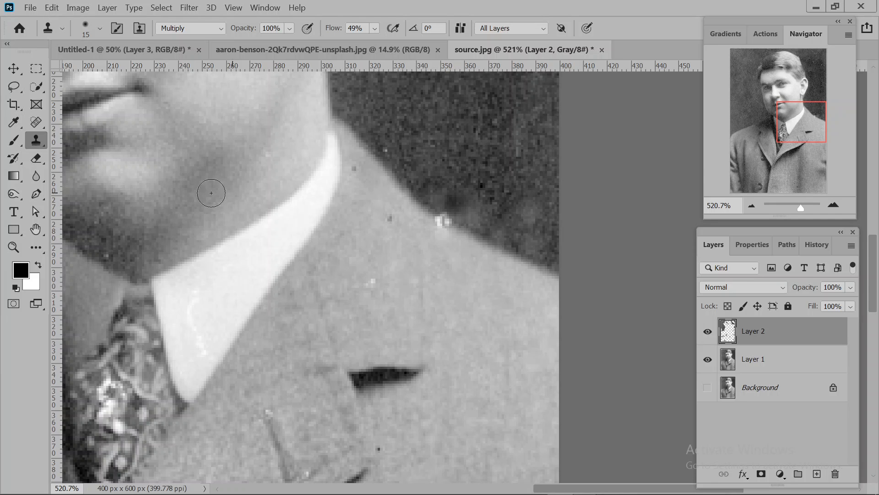
# Step: Heal the white mark at the shoulder edge using the Healing Brush at 7 px
pyautogui.click(44, 123)
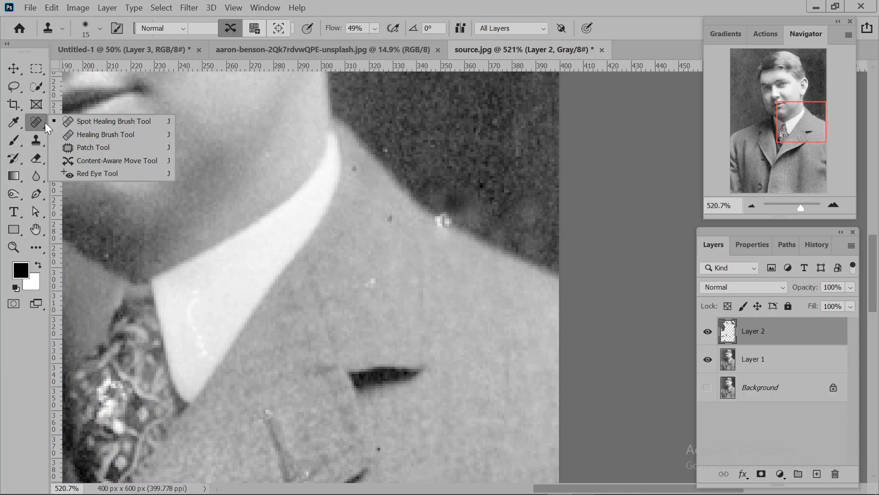
pyautogui.click(115, 138)
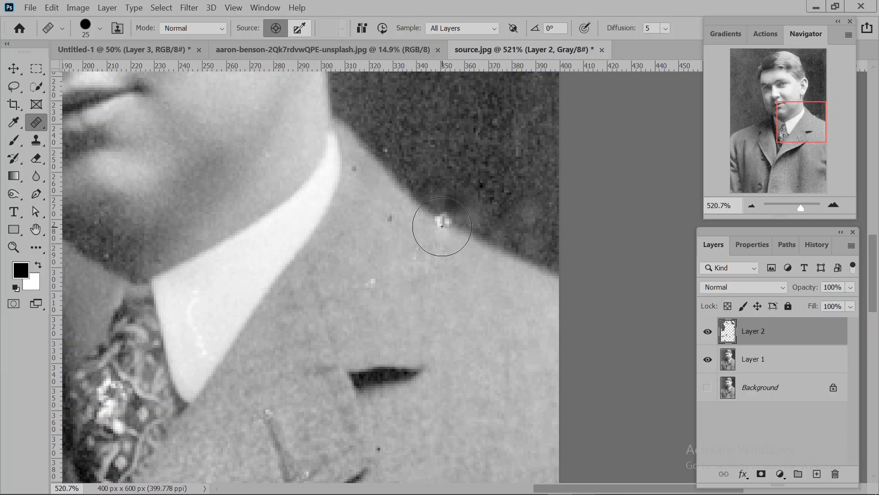
pyautogui.click(439, 222)
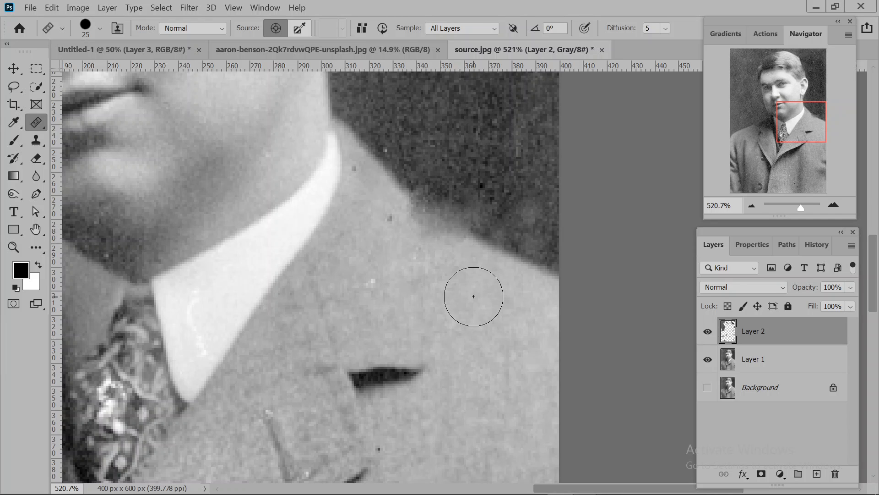
pyautogui.hotkey('ctrl', 'z')
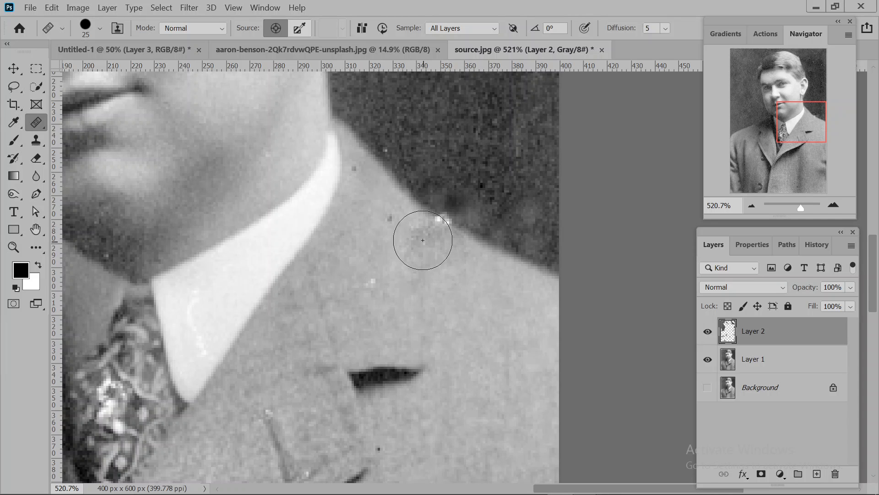
pyautogui.click(401, 226)
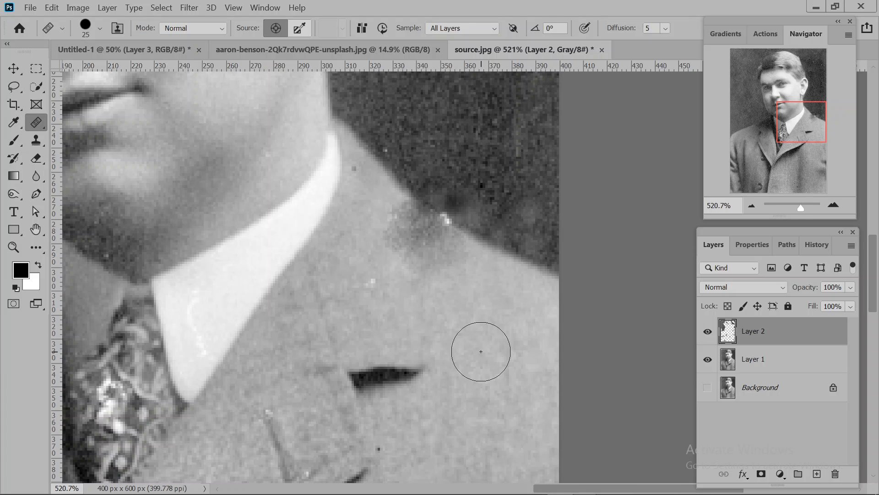
pyautogui.hotkey('ctrl', 'z')
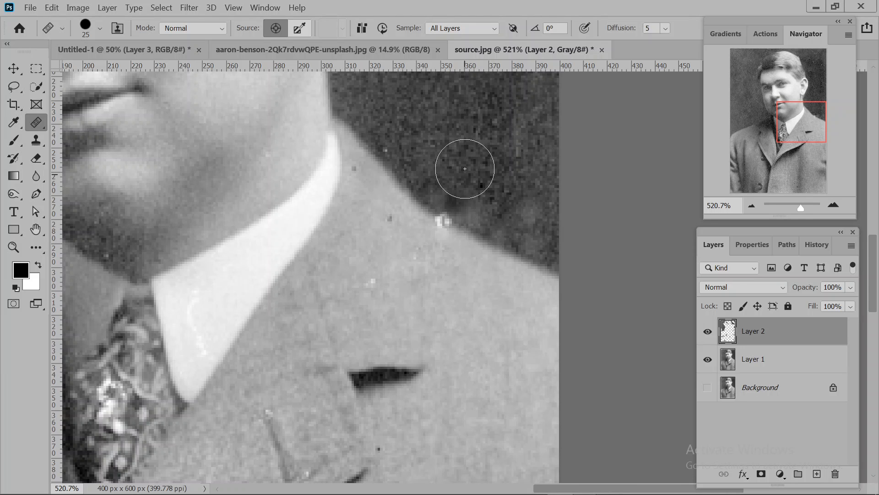
pyautogui.press('[')
pyautogui.press('[')
pyautogui.press('[')
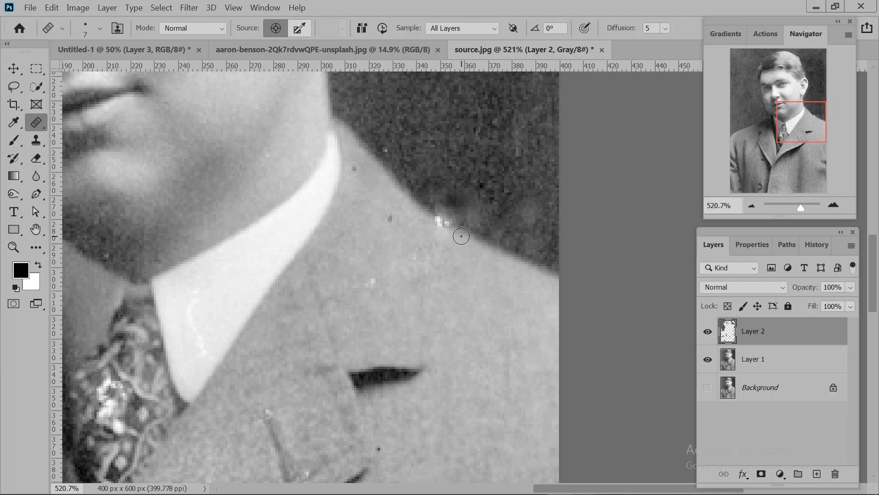
pyautogui.moveTo(461, 236); pyautogui.dragTo(425, 216)
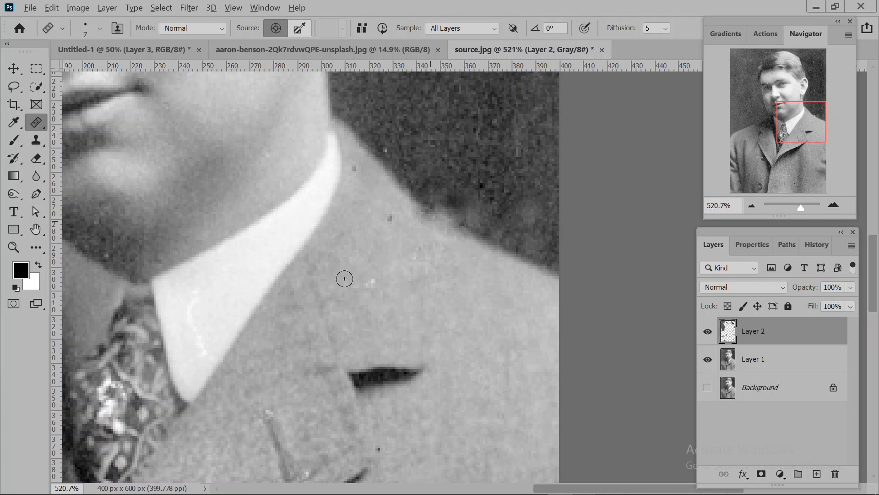
# Step: Heal the dark background along the right shoulder line with a 20 px Healing Brush, sampling clean background above it
pyautogui.hotkey('ctrl', '0')
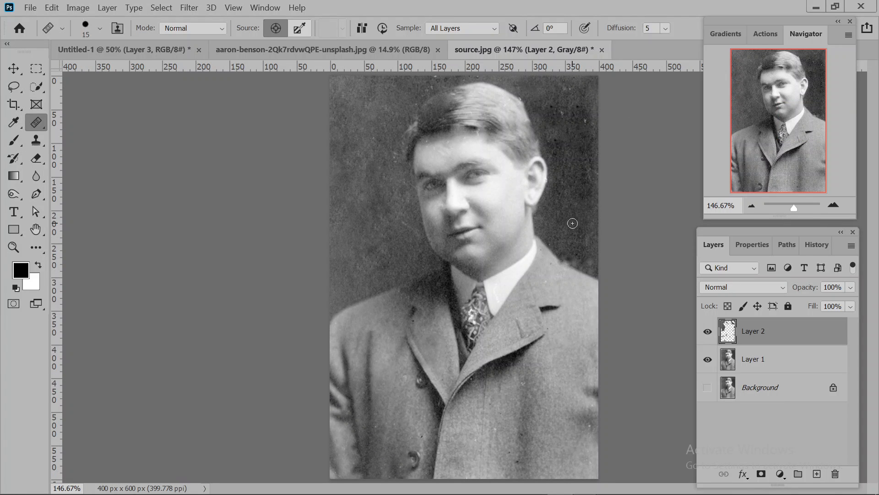
pyautogui.press(']')
pyautogui.keyDown('alt'); pyautogui.click(569, 221); pyautogui.keyUp('alt')
pyautogui.moveTo(569, 228); pyautogui.dragTo(577, 244)
pyautogui.rightClick(41, 118)
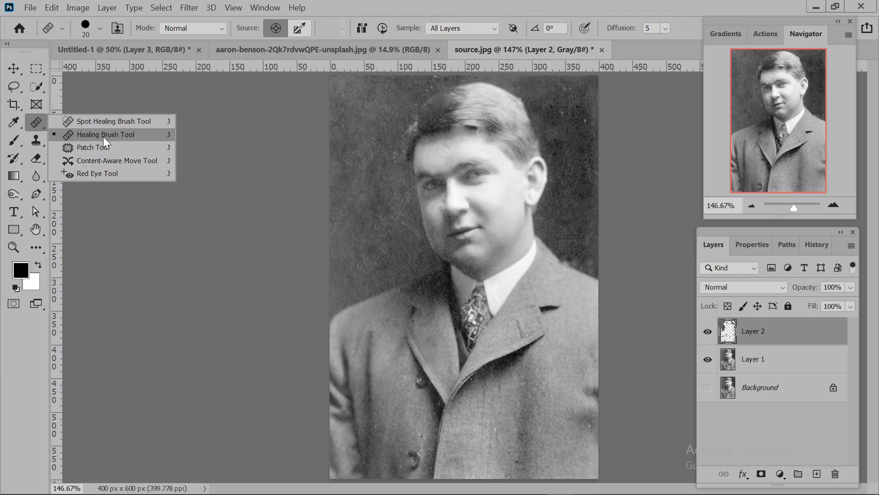
pyautogui.click(104, 137)
pyautogui.moveTo(566, 251)
pyautogui.mouseDown()
pyautogui.moveTo(596, 266)
pyautogui.moveTo(563, 252)
pyautogui.moveTo(547, 233)
pyautogui.moveTo(569, 242)
pyautogui.mouseUp()
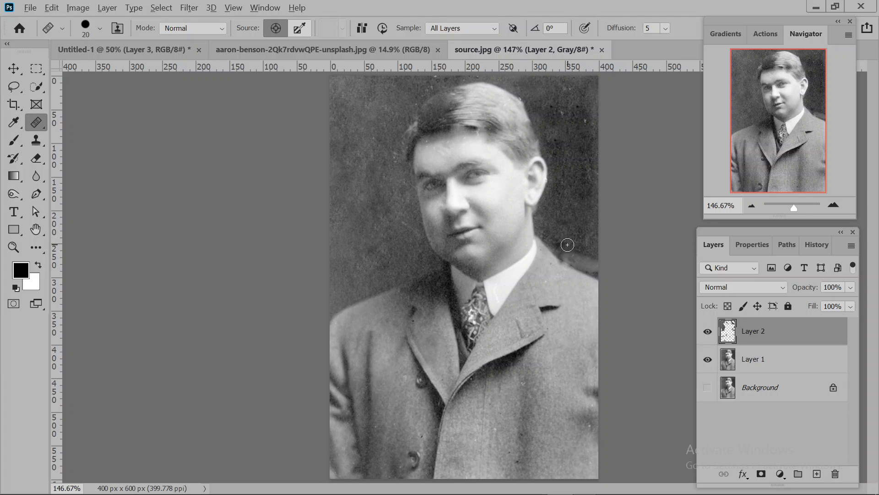
pyautogui.moveTo(607, 269)
pyautogui.mouseDown()
pyautogui.moveTo(565, 249)
pyautogui.moveTo(606, 260)
pyautogui.moveTo(584, 223)
pyautogui.mouseUp()
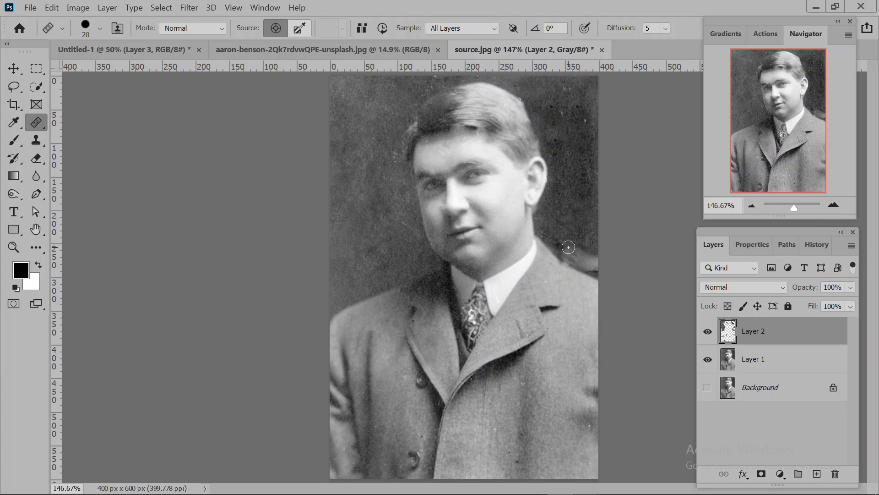
pyautogui.keyDown('alt'); pyautogui.click(567, 196); pyautogui.keyUp('alt')
pyautogui.moveTo(574, 249)
pyautogui.mouseDown()
pyautogui.moveTo(601, 260)
pyautogui.moveTo(568, 254)
pyautogui.moveTo(602, 269)
pyautogui.moveTo(572, 254)
pyautogui.mouseUp()
pyautogui.keyDown('alt'); pyautogui.click(556, 162); pyautogui.keyUp('alt')
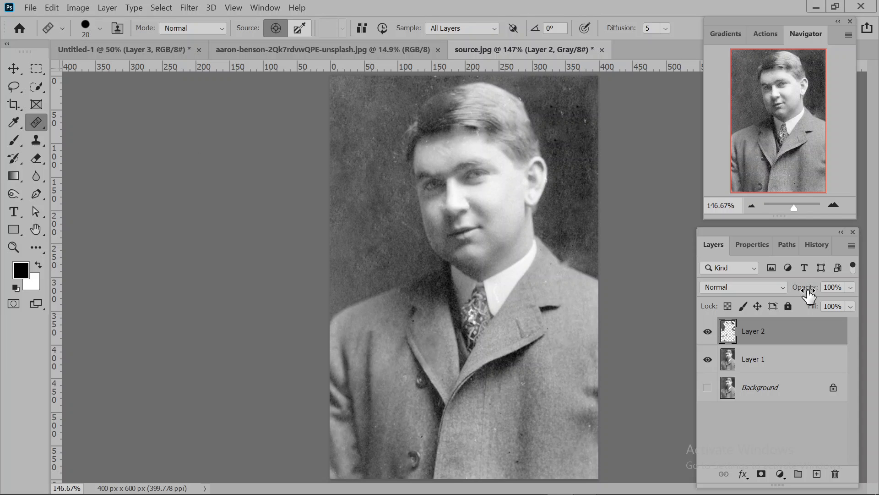
# Step: Toggle the visibility of Layer 1 and Layer 2 to compare the healing patches with the unretouched photo
pyautogui.click(708, 360)
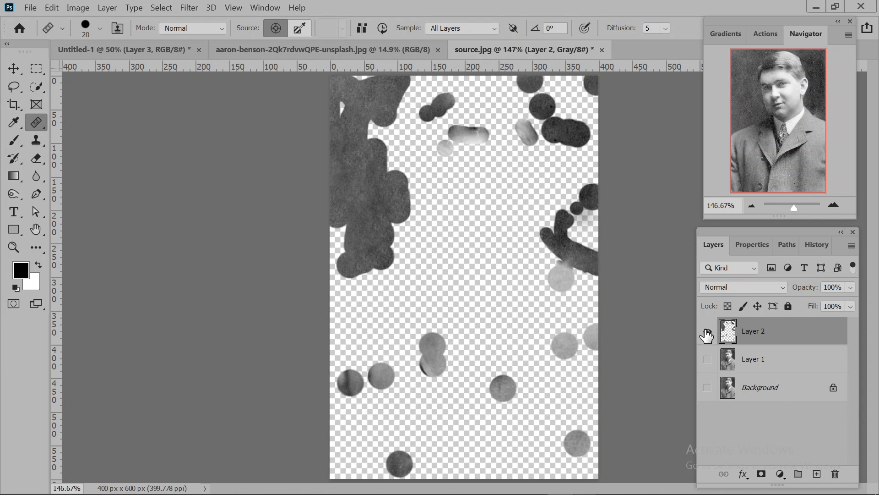
pyautogui.click(707, 331)
pyautogui.click(708, 359)
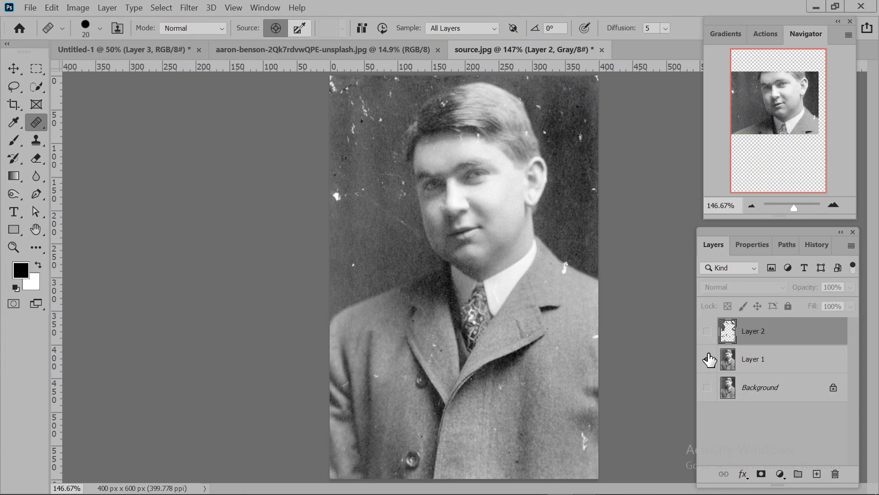
pyautogui.click(708, 331)
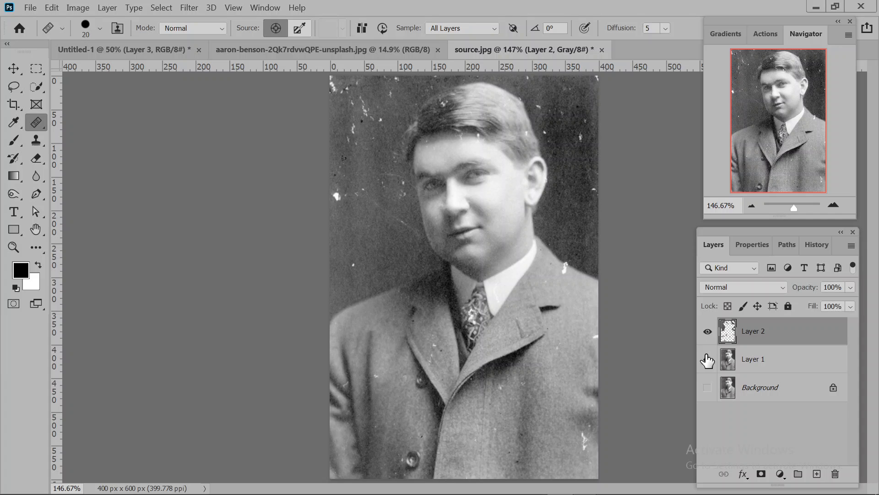
pyautogui.click(708, 360)
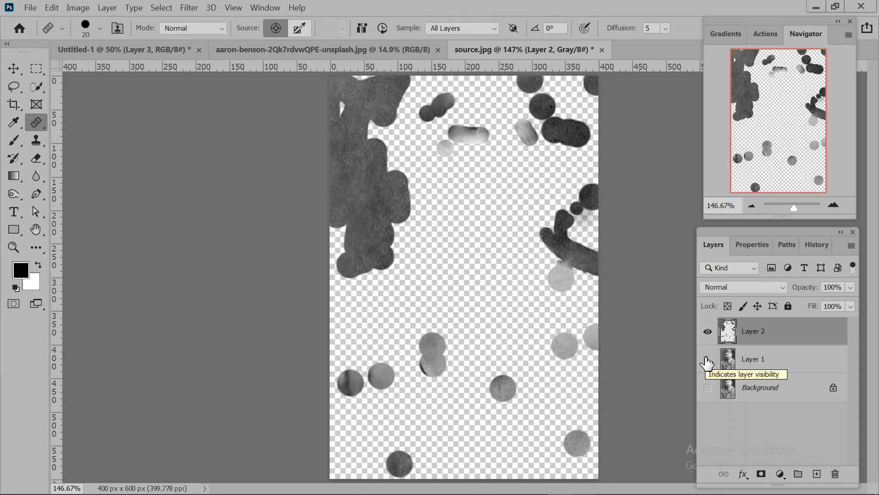
pyautogui.click(708, 359)
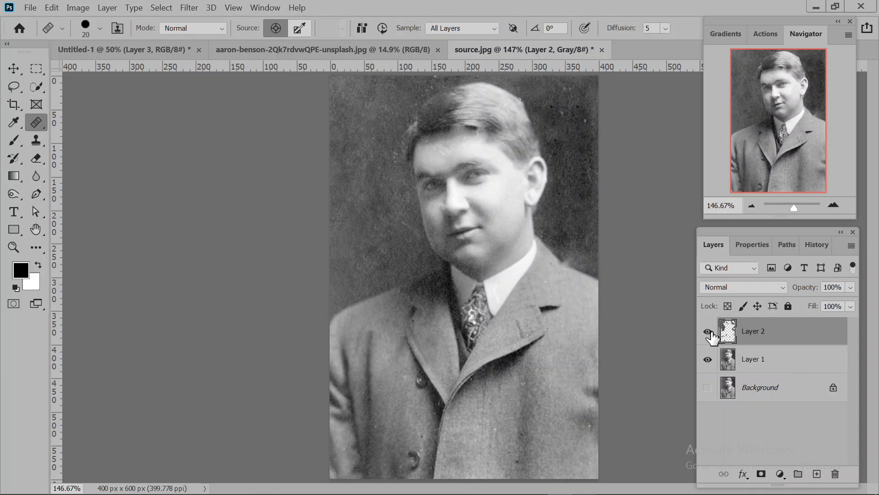
# Step: Show the Background layer and hide Layer 1 and Layer 2
pyautogui.click(707, 388)
pyautogui.click(707, 359)
pyautogui.click(708, 332)
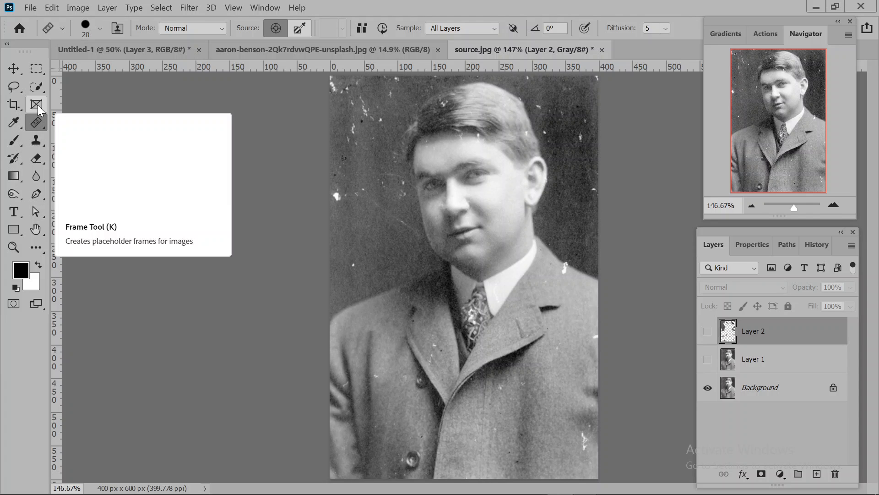
# Step: Outline the speckled background in the photo's upper-left corner with the Patch Tool
pyautogui.rightClick(37, 126)
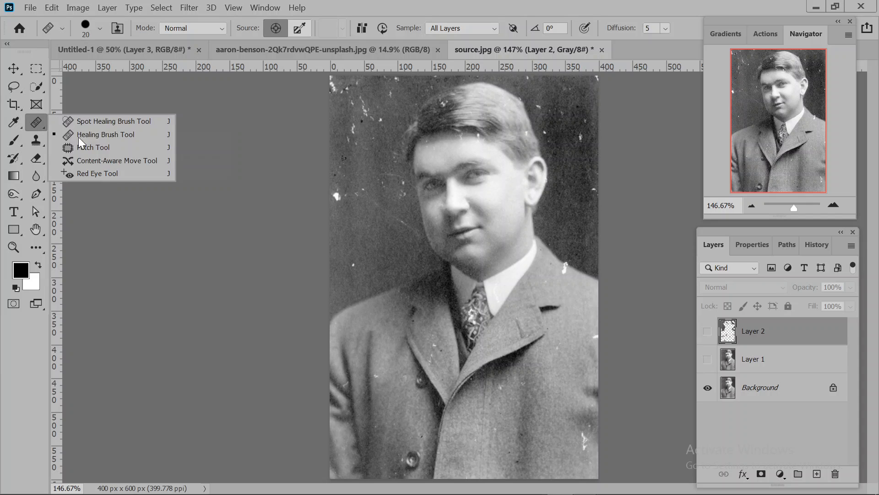
pyautogui.click(114, 147)
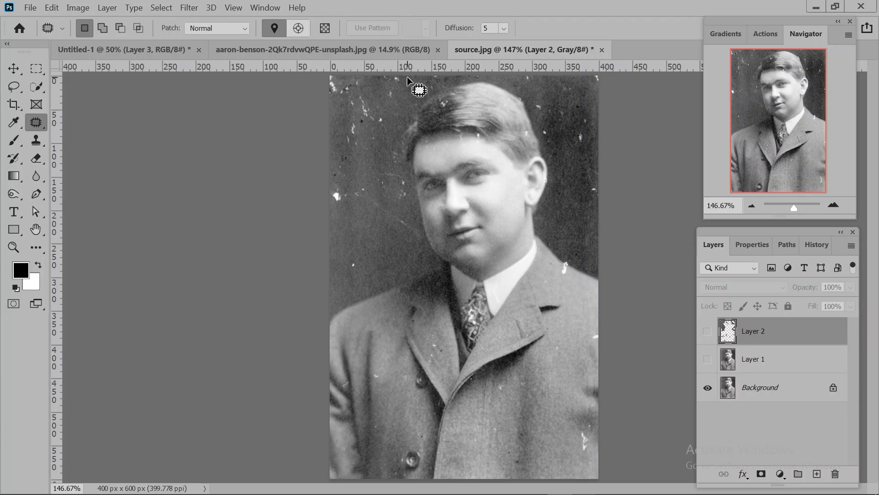
pyautogui.moveTo(407, 77); pyautogui.dragTo(362, 166)
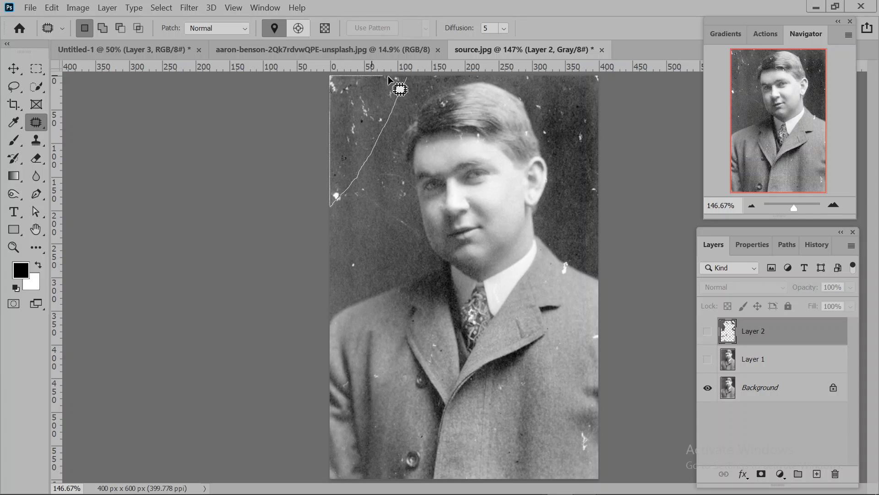
pyautogui.moveTo(388, 78); pyautogui.dragTo(408, 77)
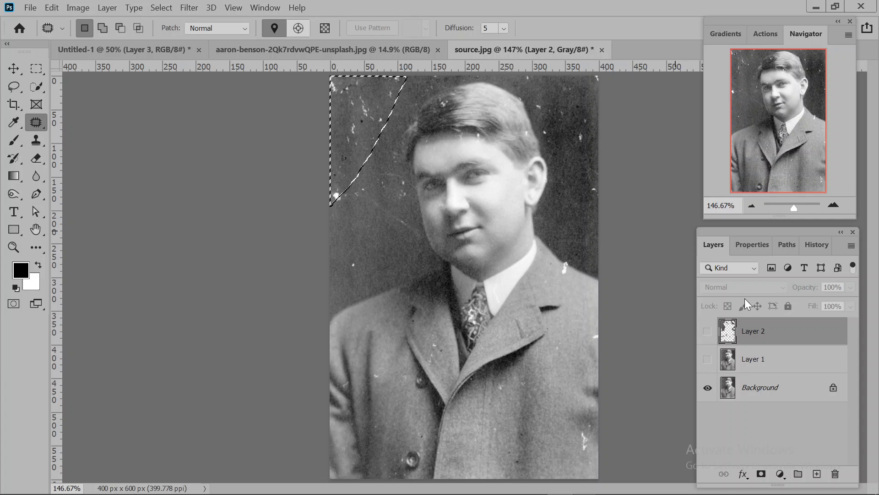
# Step: Unlock the Background layer, patch the outlined upper-left corner with cleaner background from below it, and clear the selection
pyautogui.click(781, 393)
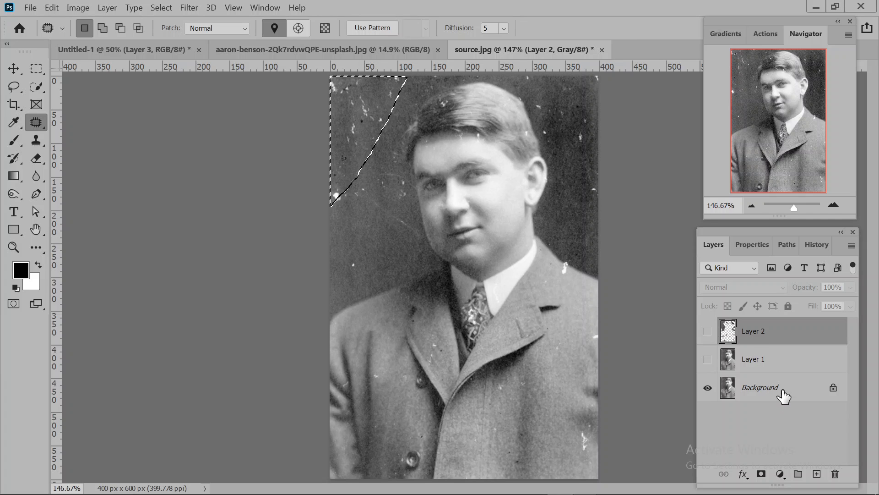
pyautogui.click(833, 389)
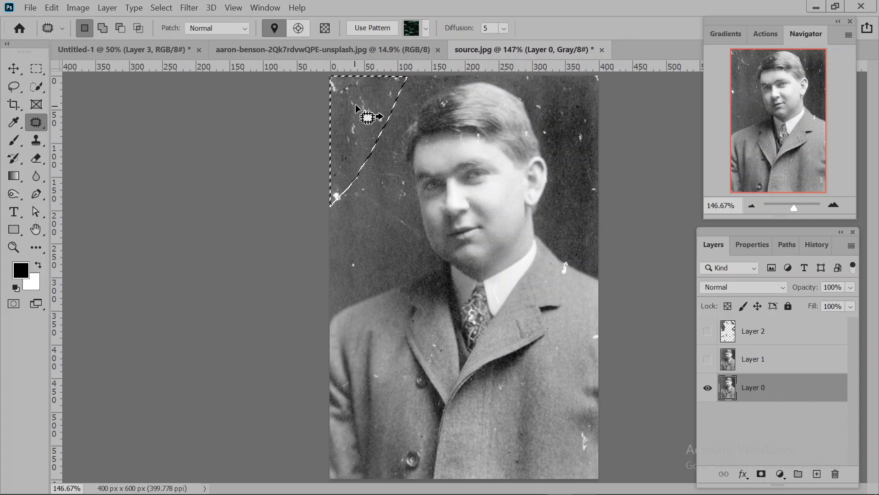
pyautogui.moveTo(387, 93); pyautogui.dragTo(385, 206)
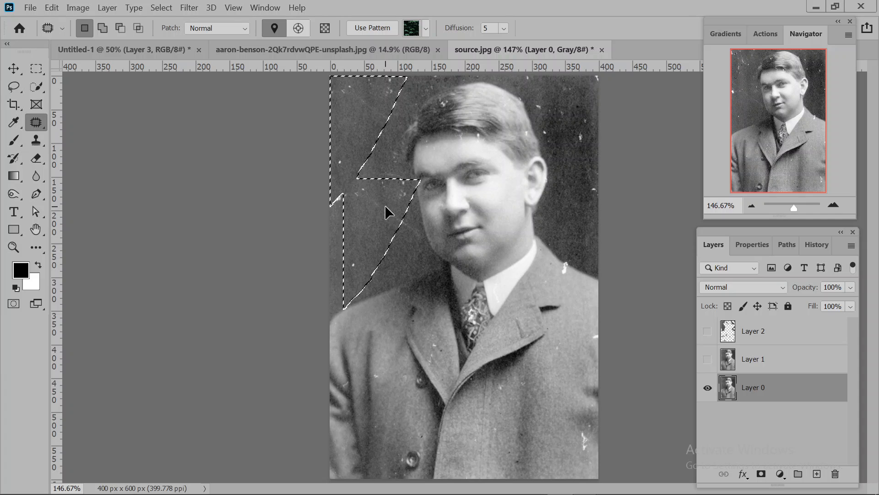
pyautogui.moveTo(385, 207); pyautogui.dragTo(382, 204)
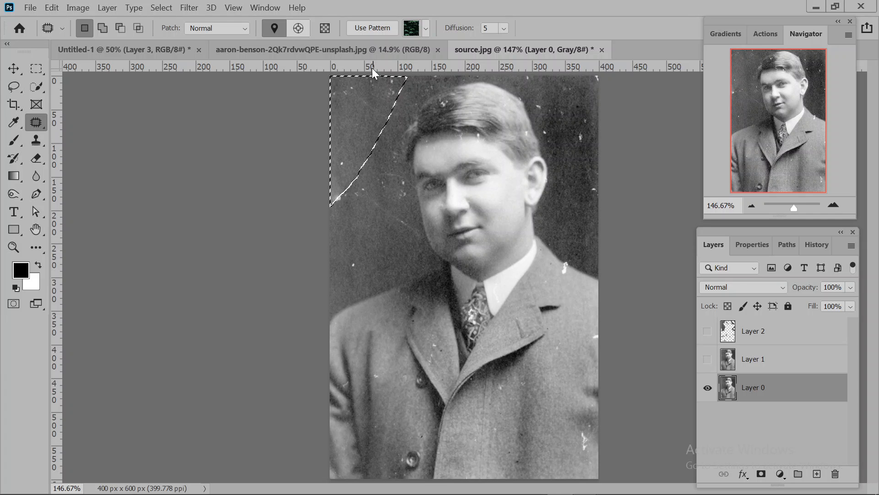
pyautogui.click(14, 86)
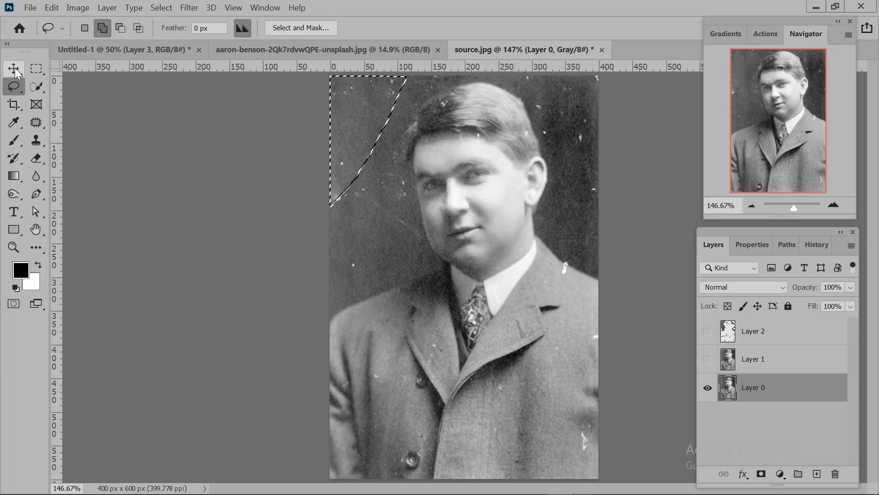
pyautogui.click(14, 68)
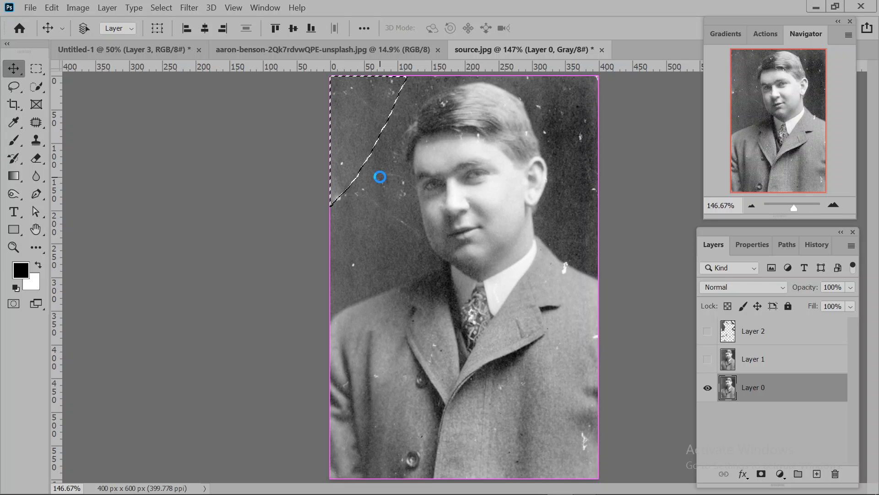
pyautogui.hotkey('ctrl', 's')
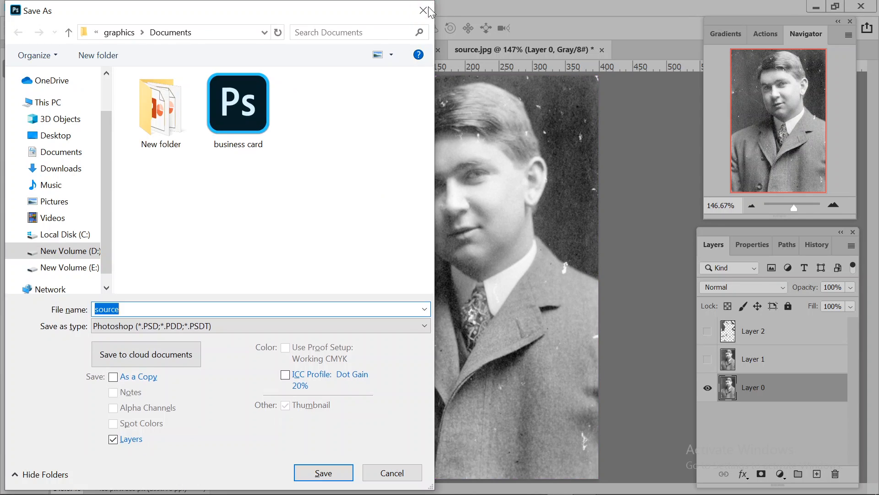
pyautogui.click(429, 10)
pyautogui.hotkey('ctrl', 'd')
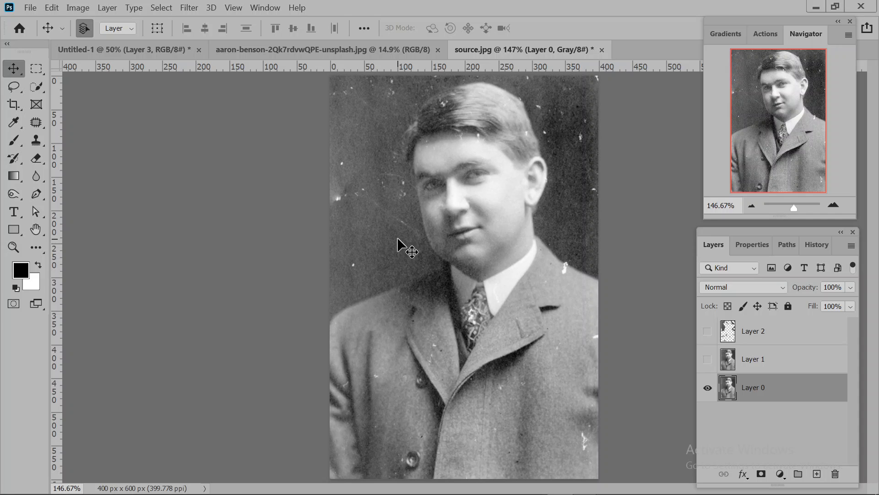
pyautogui.moveTo(366, 180); pyautogui.dragTo(410, 192)
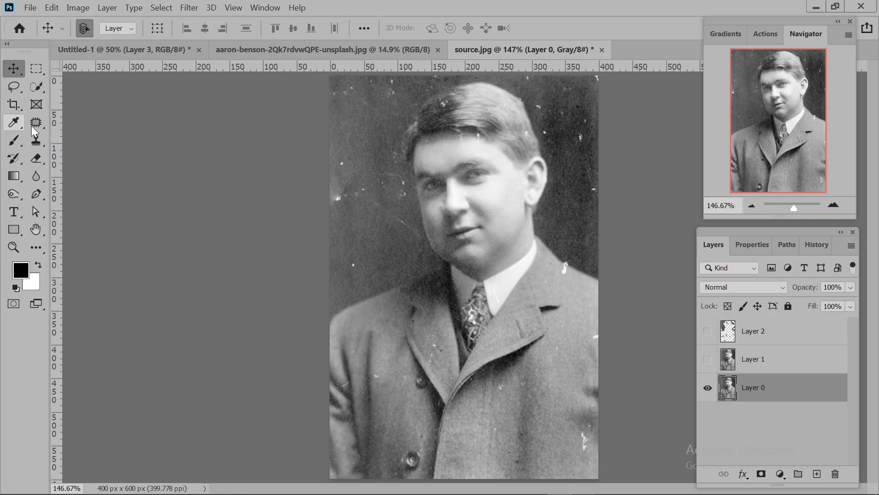
# Step: Patch the specks along the photo's left edge below the corner with clean background from above the shoulder, and deselect
pyautogui.press('j')
pyautogui.moveTo(346, 157)
pyautogui.mouseDown()
pyautogui.moveTo(371, 193)
pyautogui.moveTo(349, 209)
pyautogui.moveTo(320, 193)
pyautogui.moveTo(347, 150)
pyautogui.moveTo(373, 252)
pyautogui.mouseUp()
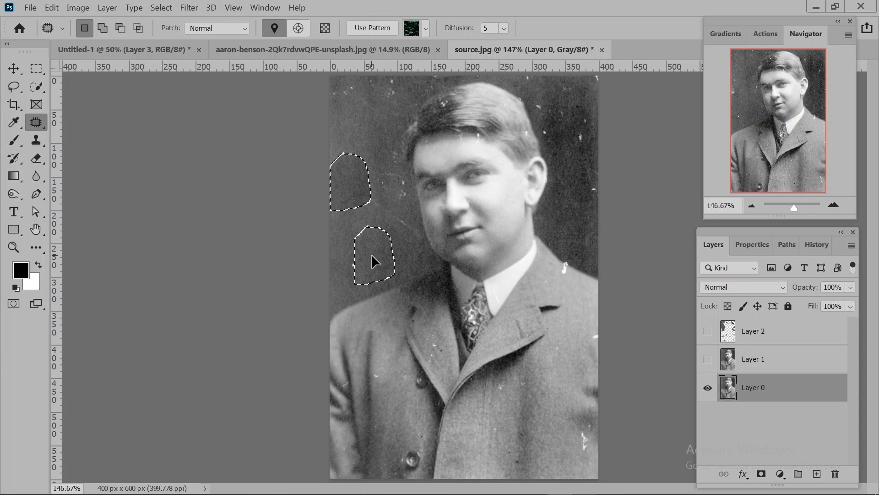
pyautogui.hotkey('ctrl', 'd')
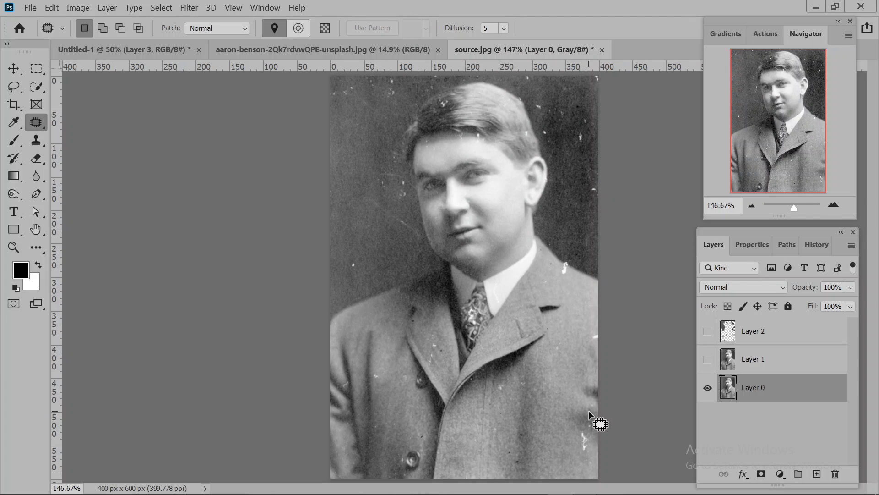
# Step: Patch the white scratch near the photo's lower-right edge with clean coat fabric beside it, and deselect
pyautogui.moveTo(580, 420)
pyautogui.mouseDown()
pyautogui.moveTo(579, 451)
pyautogui.moveTo(587, 460)
pyautogui.mouseUp()
pyautogui.moveTo(590, 422)
pyautogui.mouseDown()
pyautogui.moveTo(576, 420)
pyautogui.moveTo(580, 433)
pyautogui.moveTo(542, 444)
pyautogui.mouseUp()
pyautogui.click(562, 356)
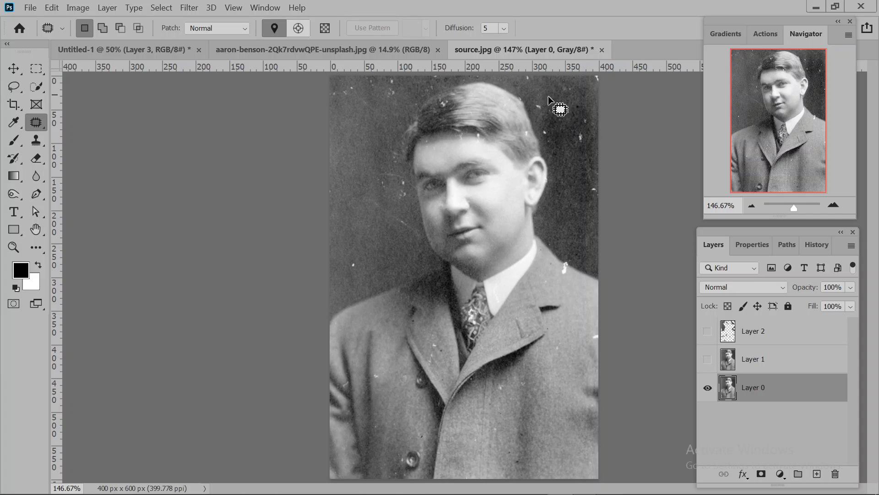
# Step: Patch the speckled strip of background right of the man's hair with clean background from above the shoulder, and deselect
pyautogui.moveTo(547, 145); pyautogui.dragTo(536, 117)
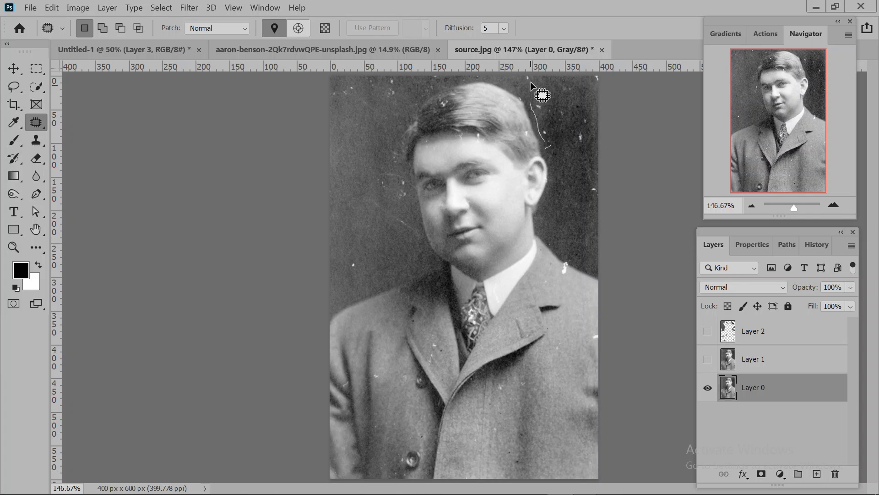
pyautogui.moveTo(531, 84)
pyautogui.mouseDown()
pyautogui.moveTo(562, 92)
pyautogui.moveTo(574, 153)
pyautogui.moveTo(550, 147)
pyautogui.mouseUp()
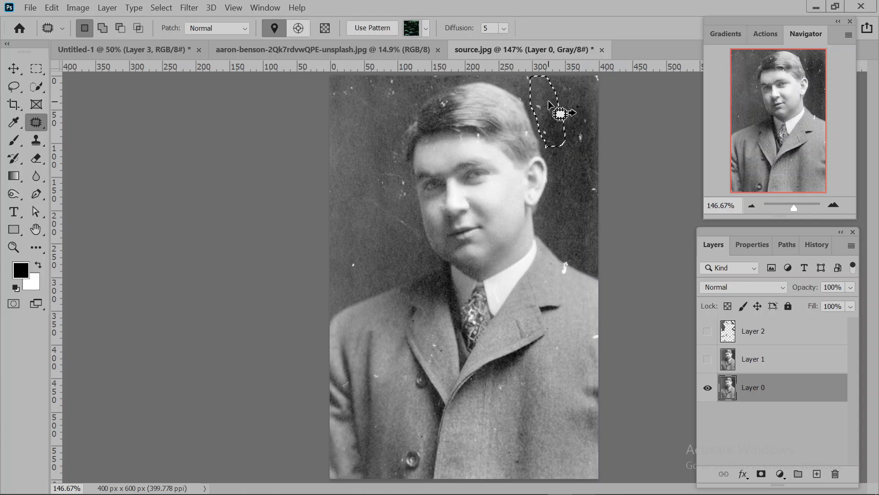
pyautogui.moveTo(549, 105); pyautogui.dragTo(578, 252)
pyautogui.hotkey('ctrl', 'd')
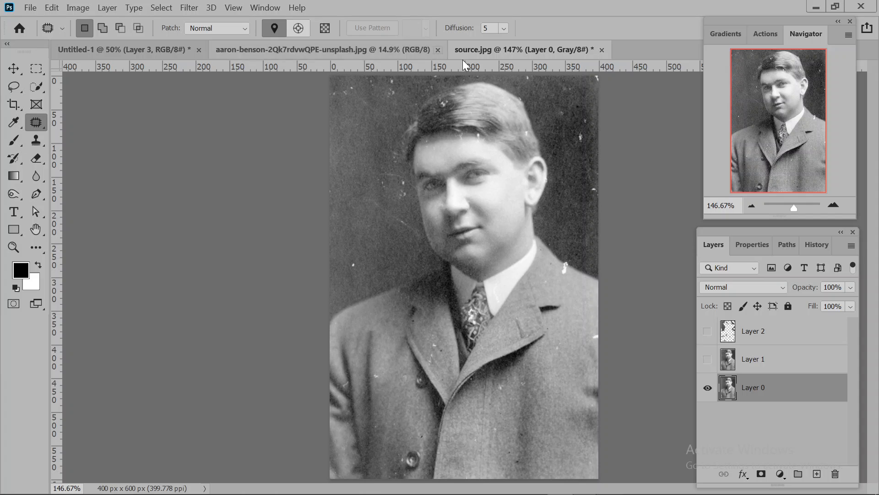
# Step: Switch the Patch mode to Content-Aware and back to Normal, and look through the healing tool group
pyautogui.click(242, 28)
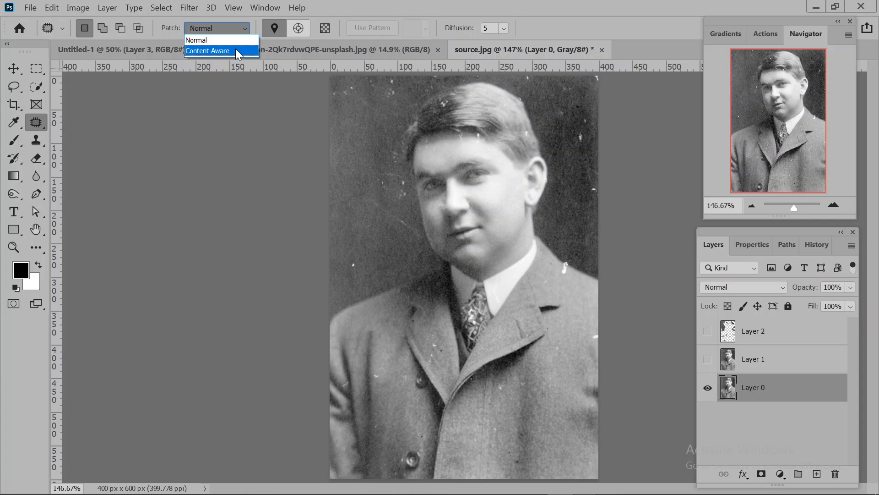
pyautogui.click(235, 49)
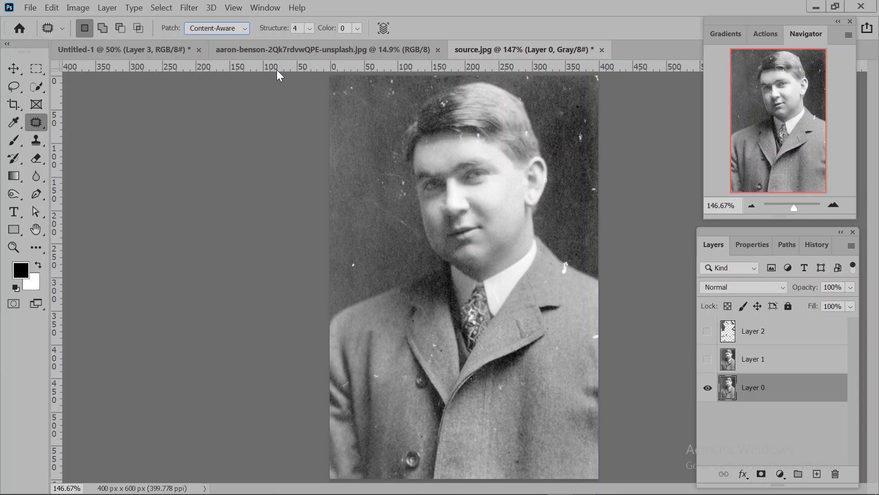
pyautogui.click(242, 28)
pyautogui.click(220, 38)
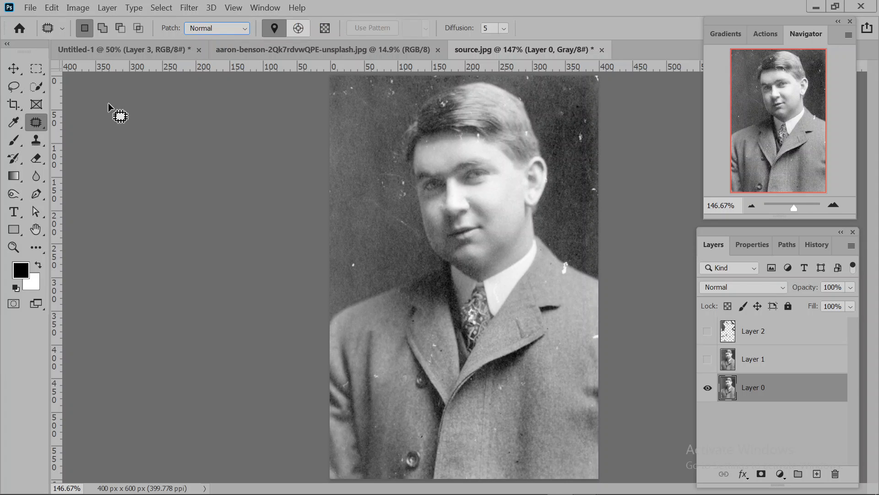
pyautogui.rightClick(39, 118)
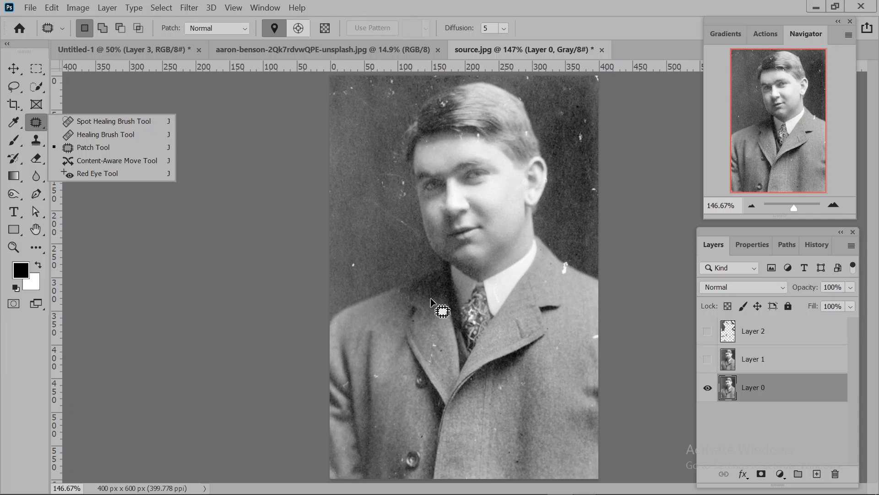
# Step: Toggle Layer 1 and Layer 2 to compare the retouched result with Layer 0, leaving both layers shown
pyautogui.click(708, 359)
pyautogui.click(707, 331)
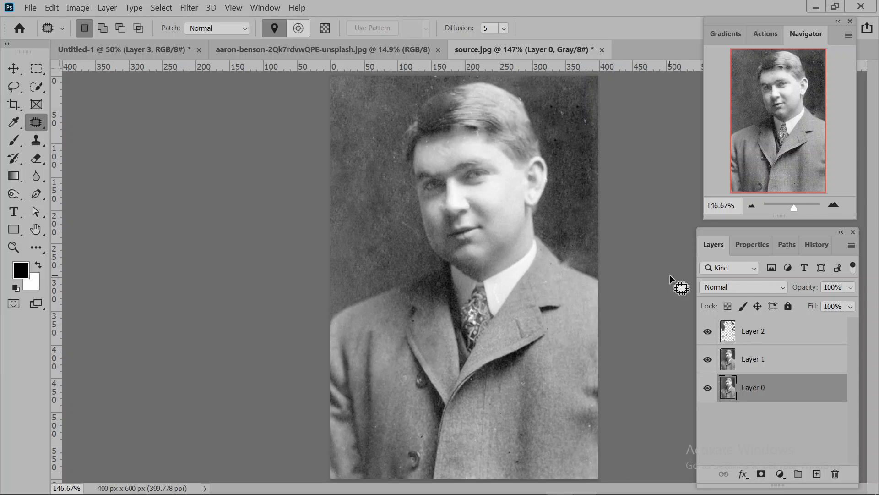
pyautogui.click(708, 359)
pyautogui.click(709, 332)
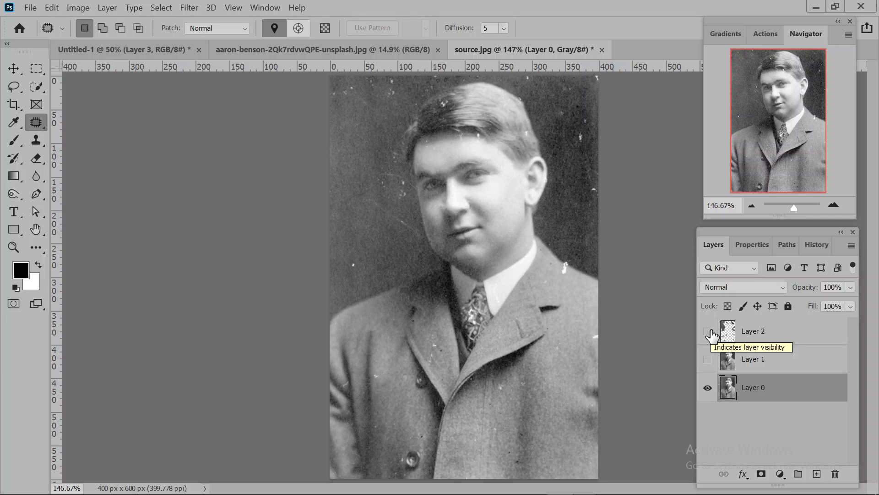
pyautogui.click(708, 332)
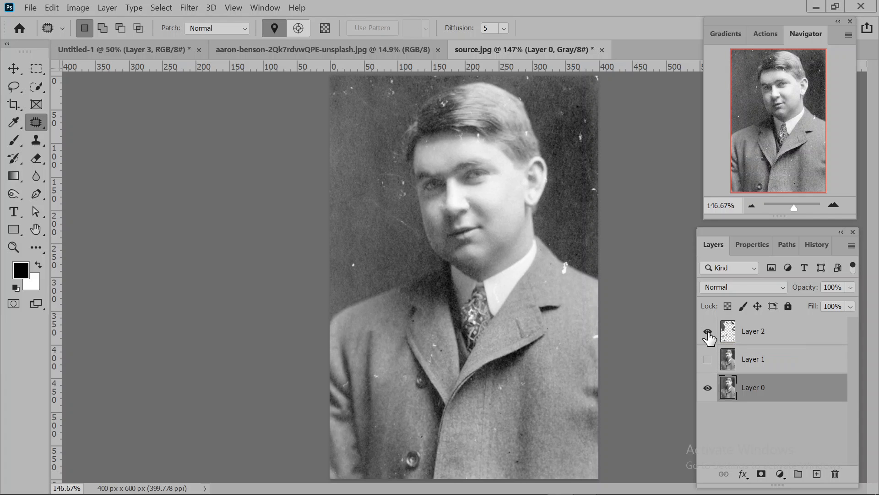
pyautogui.click(707, 360)
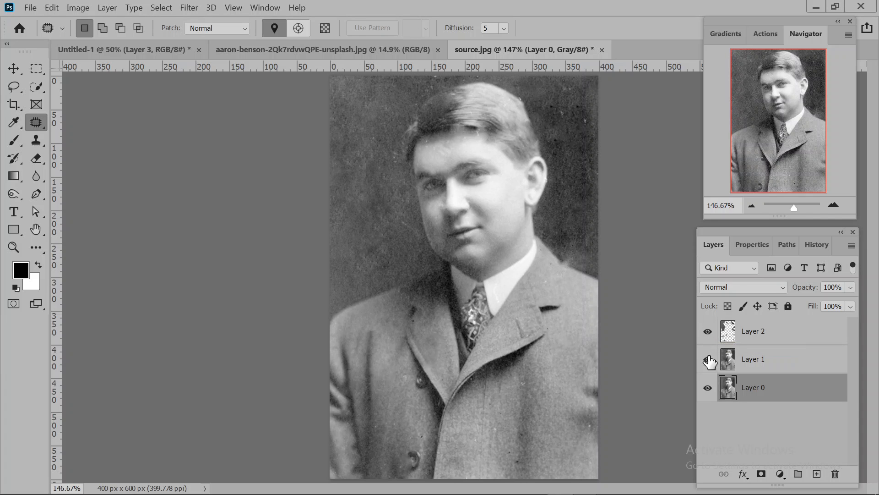
pyautogui.click(749, 366)
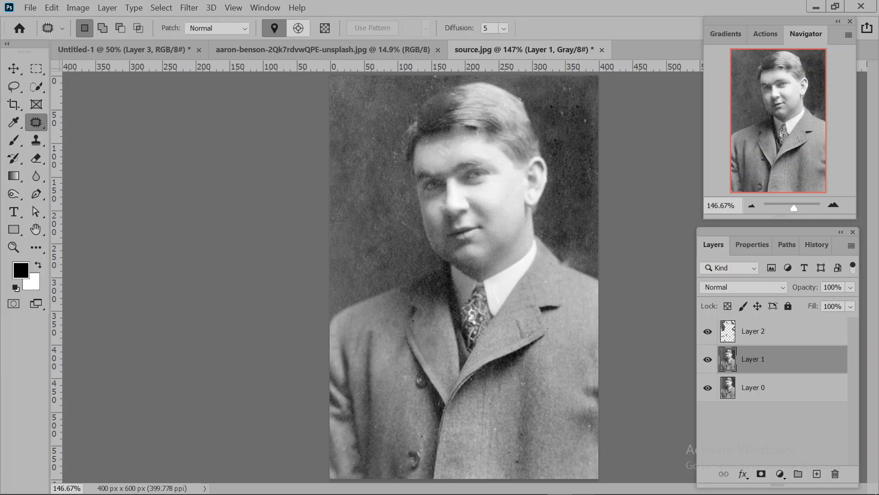
pyautogui.moveTo(705, 489)
pyautogui.press('XF86MonBrightnessDown')
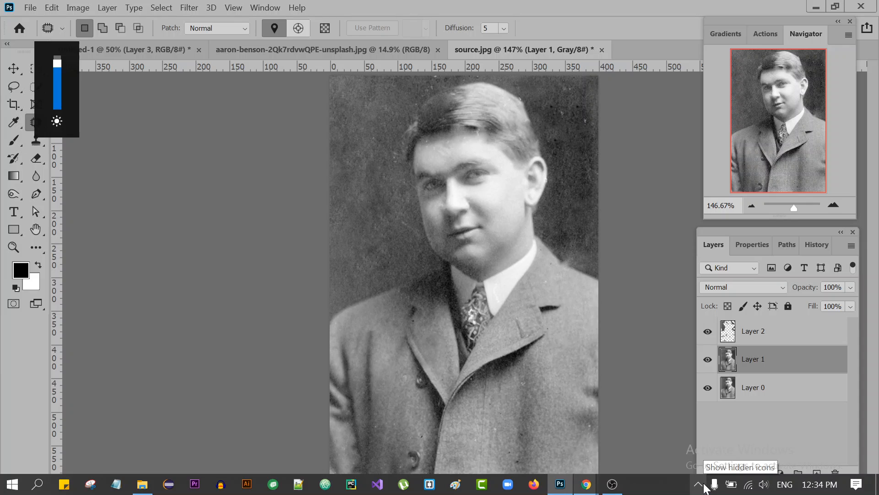
# Step: Merge Layer 1 and Layer 2 into a single layer, and undo the merge
pyautogui.click(791, 338)
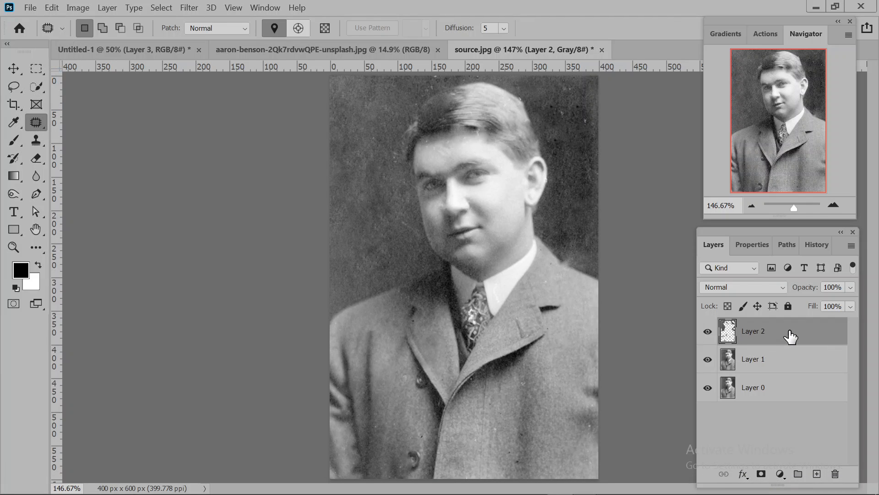
pyautogui.keyDown('shift'); pyautogui.click(795, 365); pyautogui.keyUp('shift')
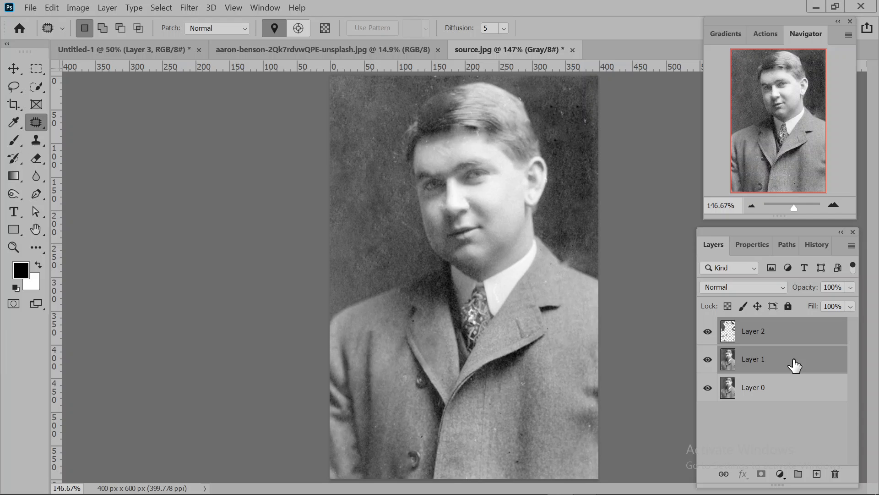
pyautogui.hotkey('ctrl', 'e')
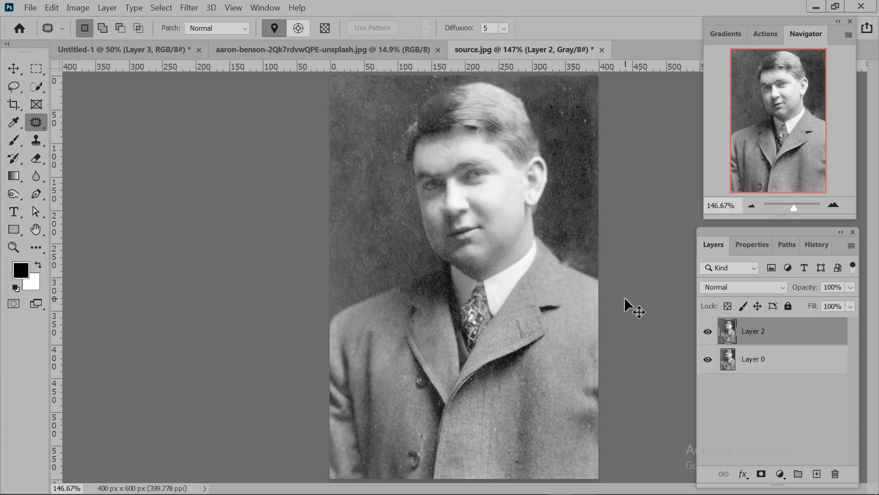
pyautogui.hotkey('ctrl', 'z')
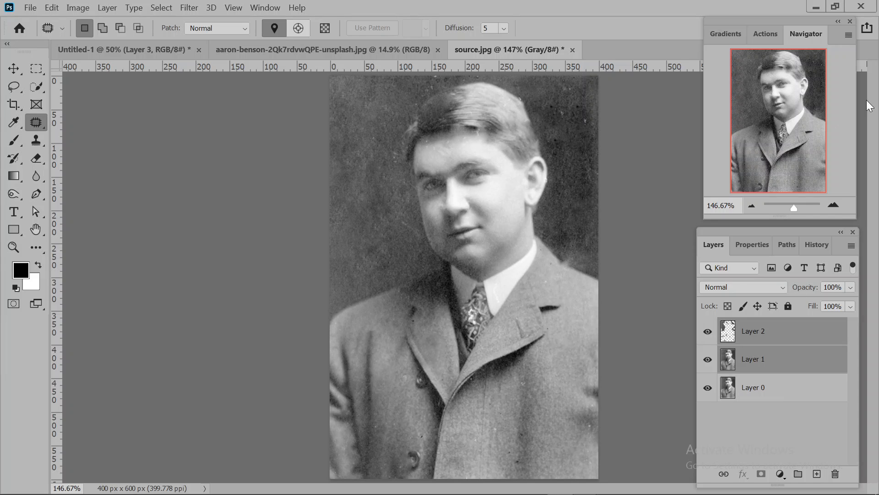
# Step: Examine the recorded history of the photo's healing, cloning and patching edits back to the original source.jpg snapshot
pyautogui.click(817, 245)
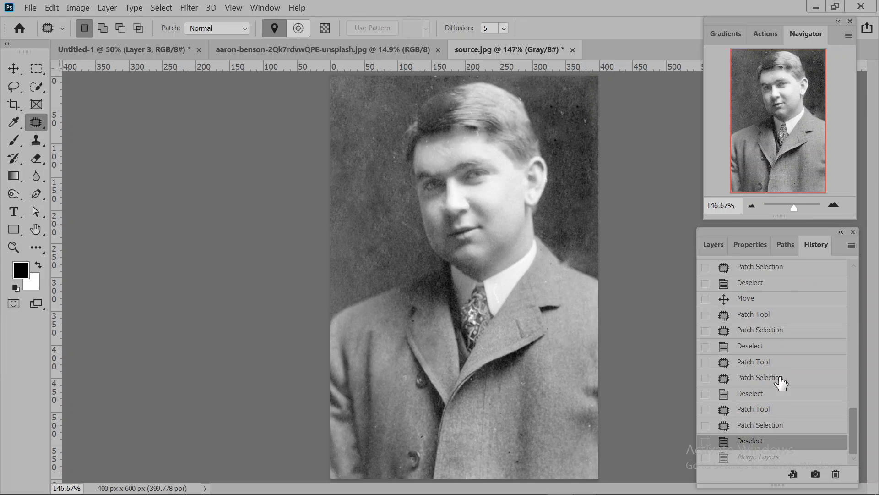
pyautogui.scroll(8, 780, 387)
pyautogui.scroll(5, 779, 390)
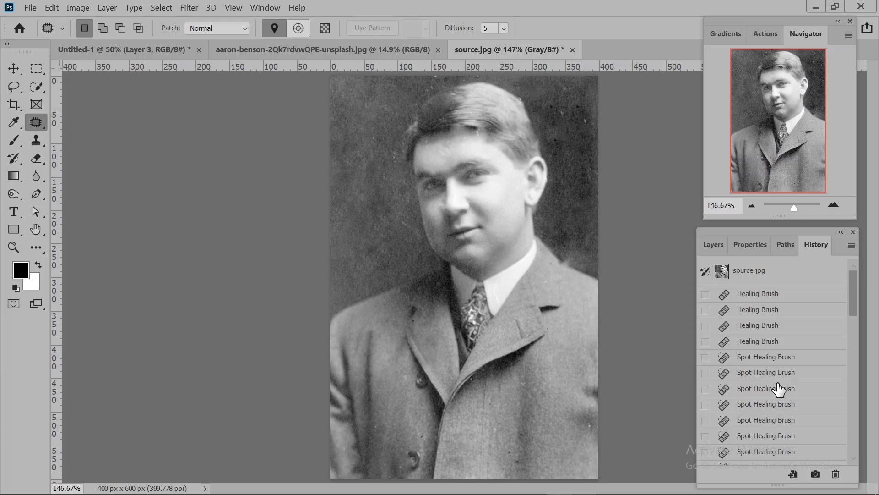
pyautogui.scroll(-6, 780, 389)
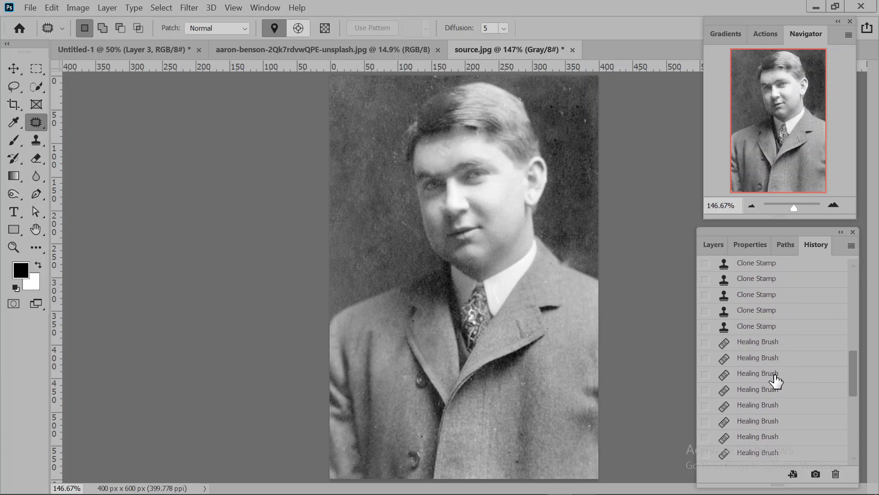
pyautogui.scroll(-8, 776, 383)
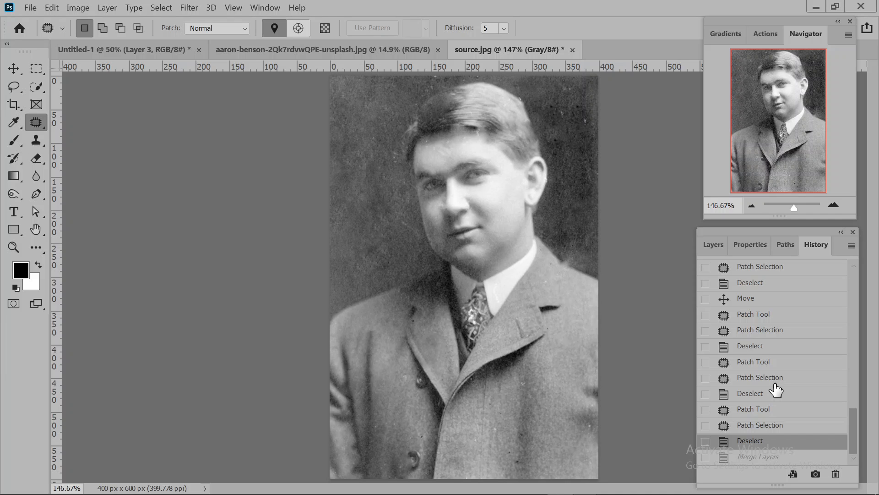
pyautogui.scroll(10, 776, 390)
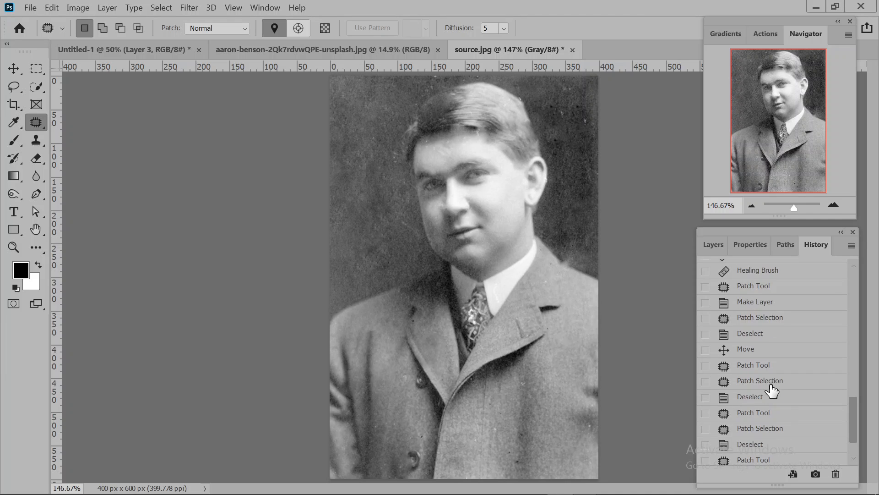
pyautogui.scroll(2, 792, 422)
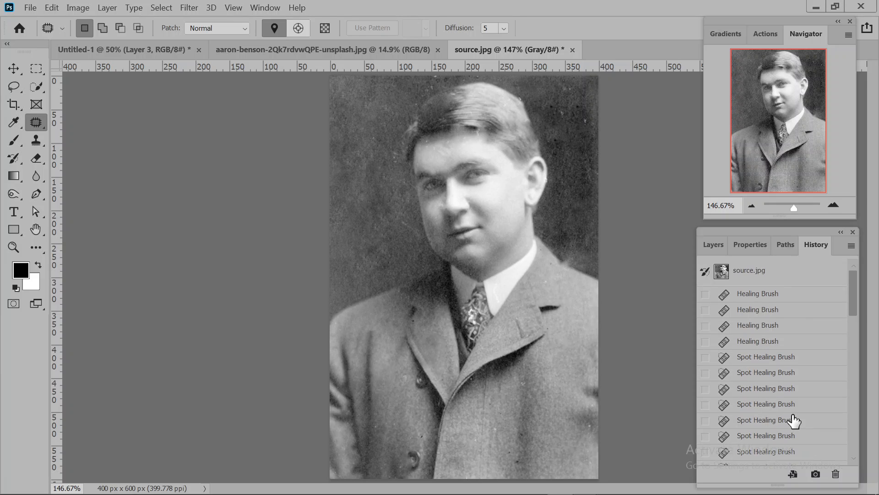
# Step: Review the recorded healing and cloning edits of source.jpg again and return to its layer list
pyautogui.click(713, 246)
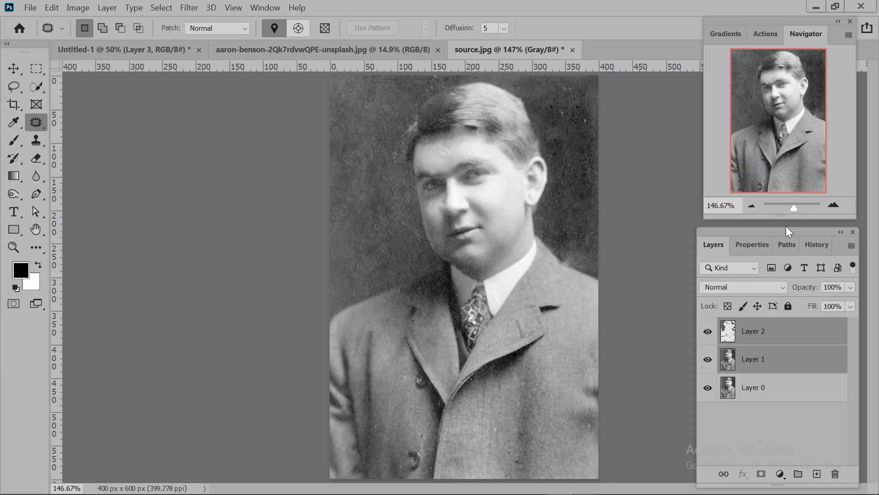
pyautogui.click(814, 245)
pyautogui.scroll(-6, 773, 412)
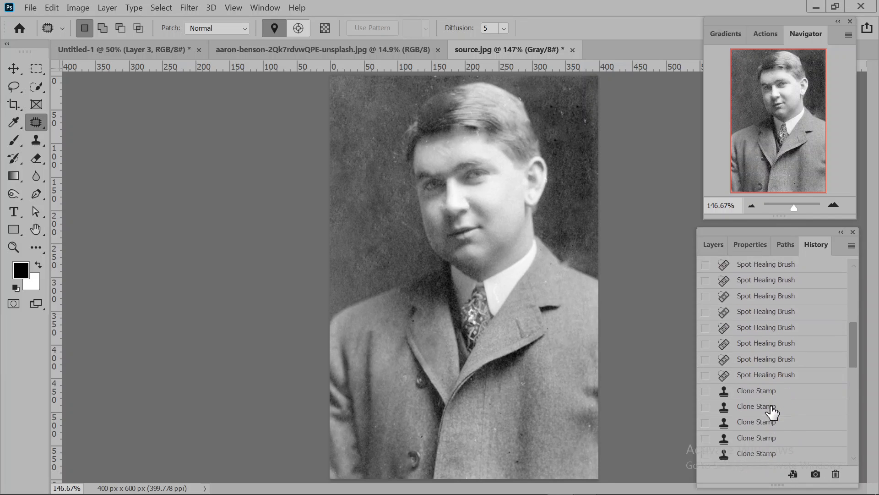
pyautogui.scroll(6, 772, 413)
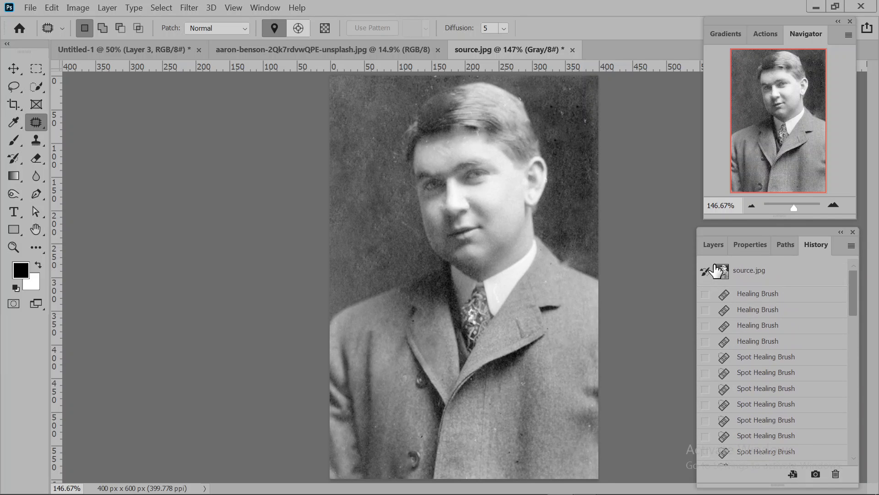
pyautogui.click(716, 243)
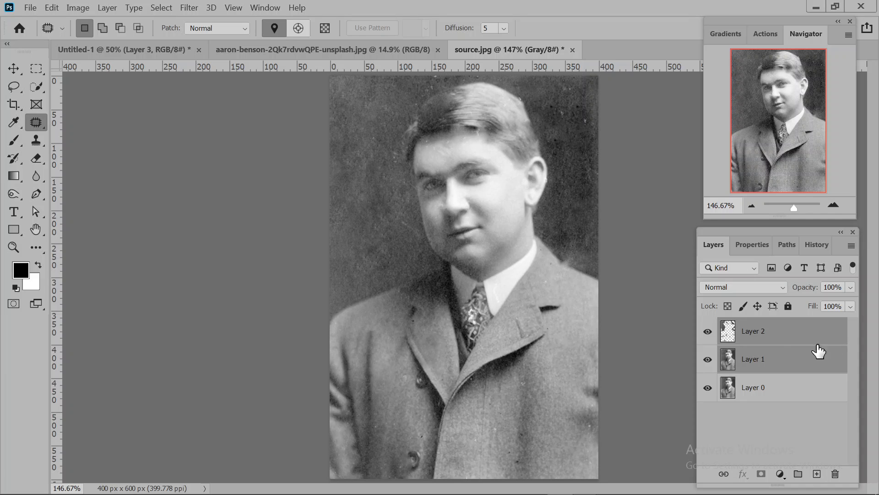
# Step: Switch to the aaron-benson skier photo, look at the Content-Aware Move tool, and duplicate the Background layer
pyautogui.click(18, 67)
pyautogui.click(384, 56)
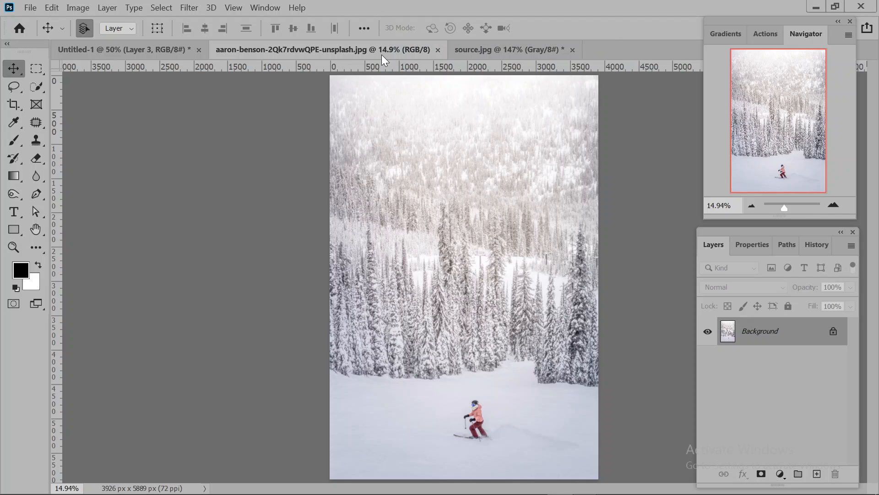
pyautogui.click(42, 124)
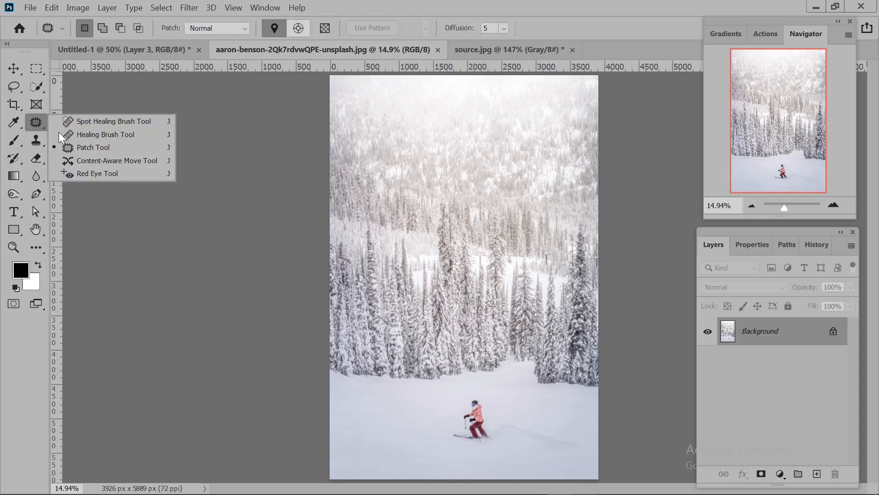
pyautogui.click(111, 161)
pyautogui.click(19, 68)
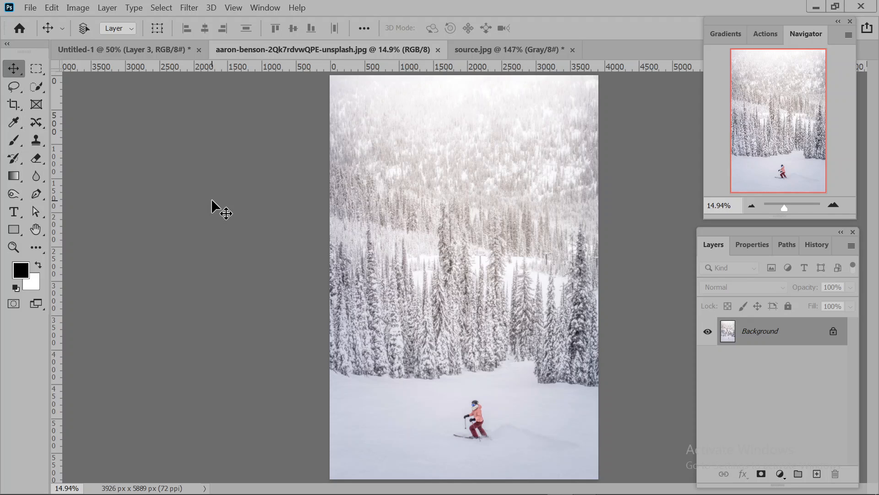
pyautogui.hotkey('ctrl', 'j')
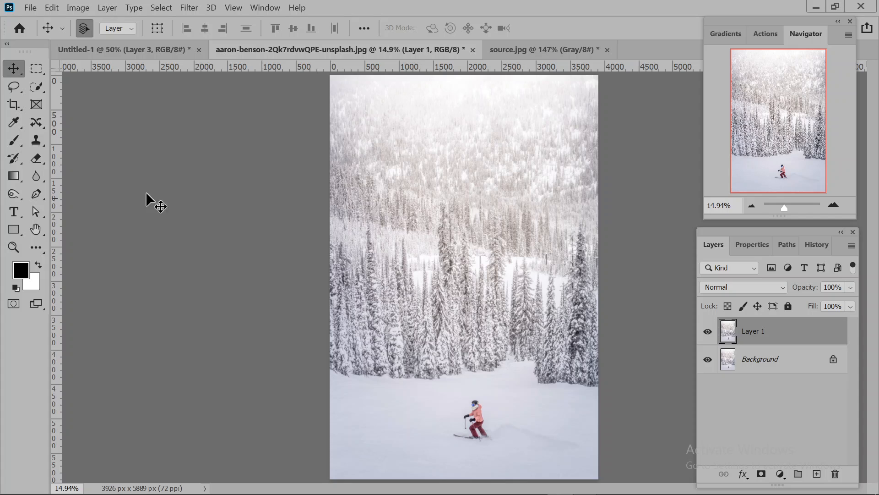
# Step: Select the skier with a freehand Lasso outline on Layer 1 and hide the Background layer
pyautogui.click(16, 87)
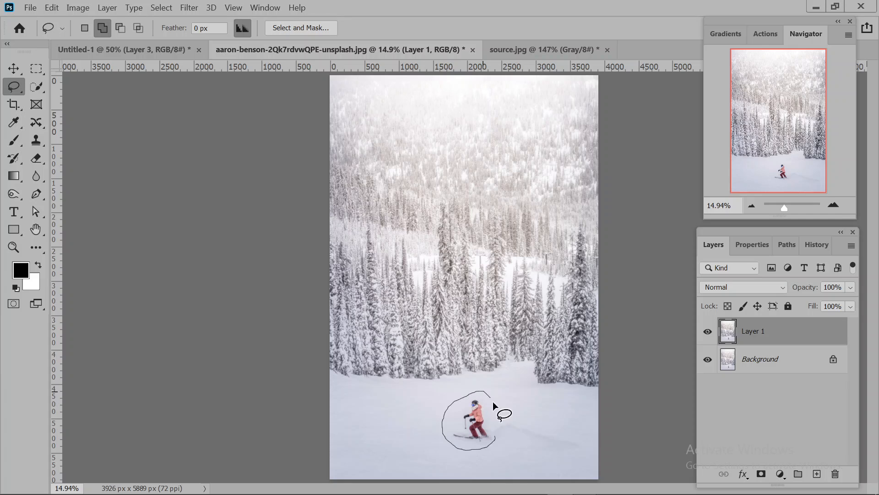
pyautogui.moveTo(498, 429); pyautogui.dragTo(495, 439)
pyautogui.click(708, 359)
# Step: Open the Fill settings for the skier selection, cancel them, and deselect the skier
pyautogui.hotkey('shift', 'F5')
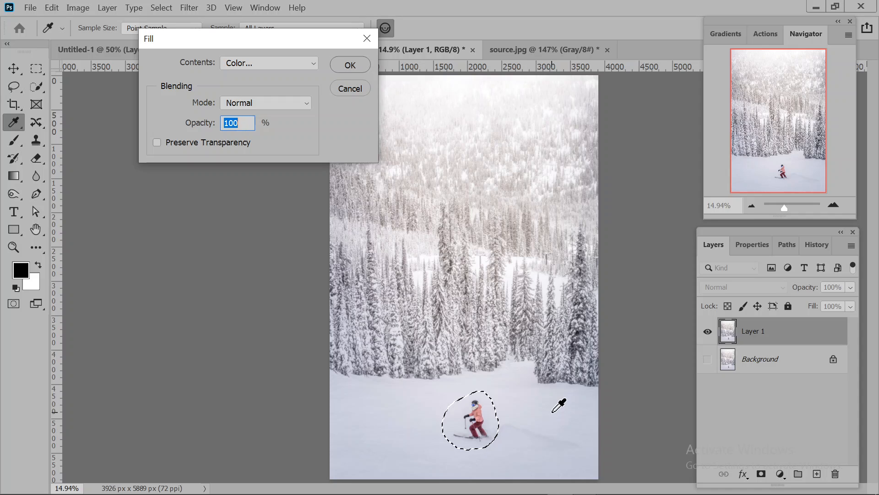
pyautogui.click(362, 87)
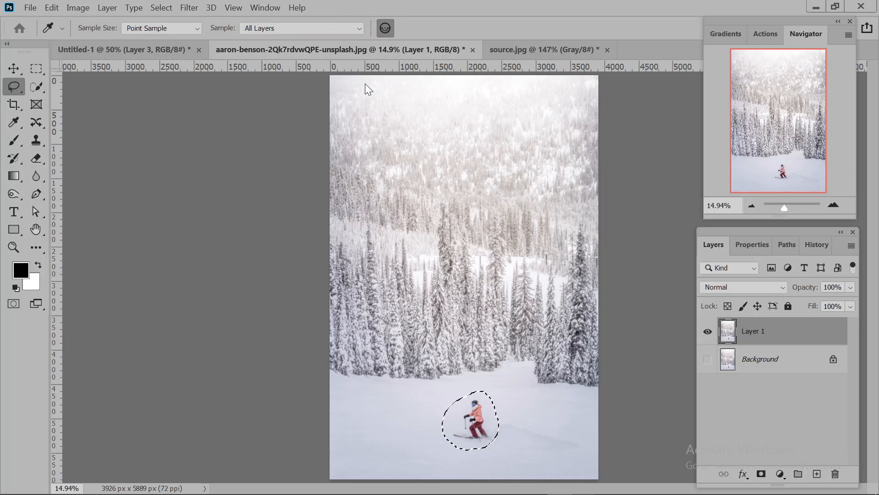
pyautogui.press('l')
pyautogui.hotkey('ctrl', 'd')
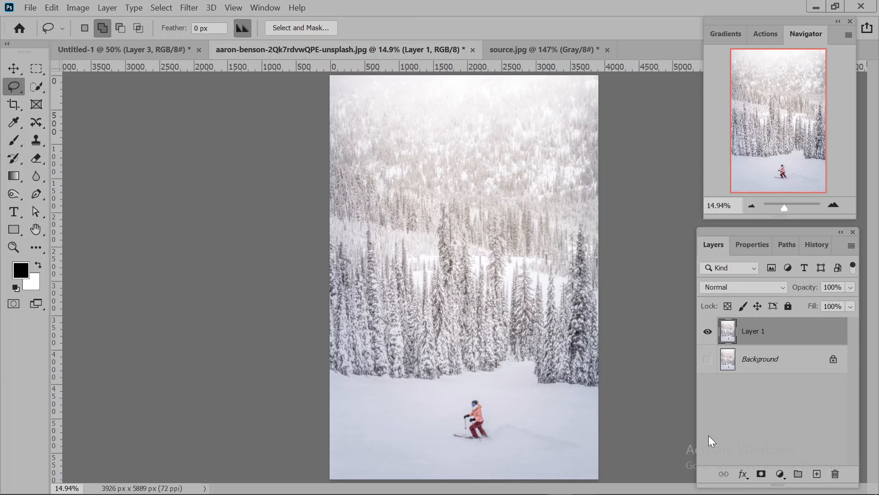
# Step: Add a new empty layer above Layer 1 and set the foreground color to red de1111
pyautogui.click(818, 475)
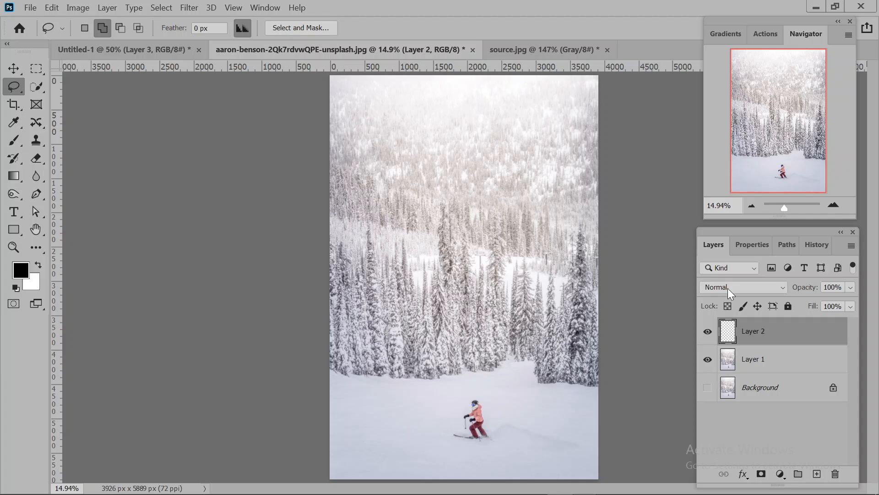
pyautogui.click(20, 270)
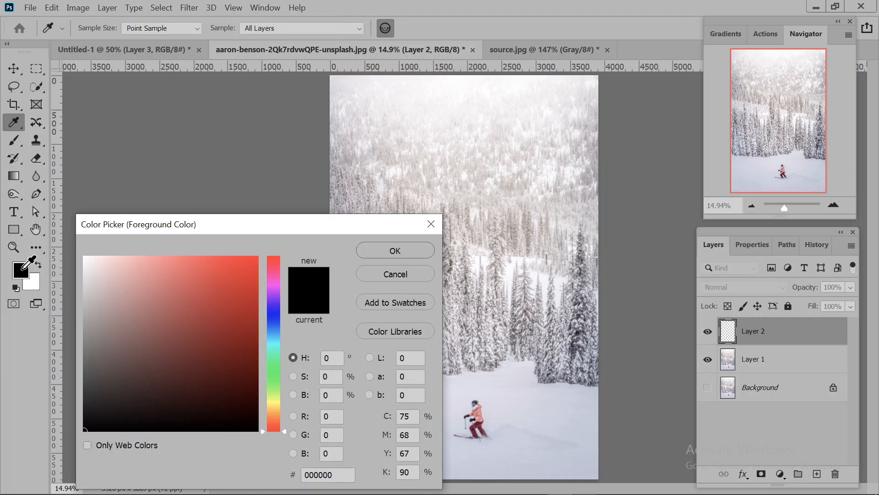
pyautogui.click(244, 305)
pyautogui.click(246, 278)
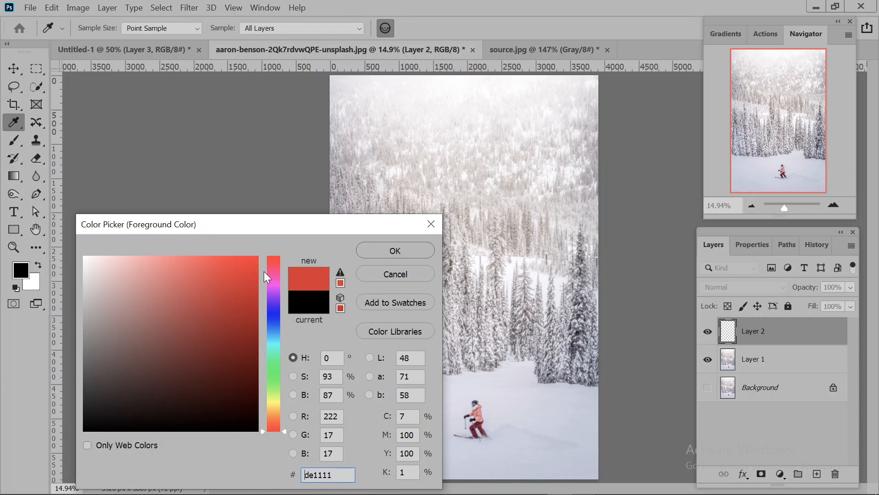
pyautogui.click(398, 257)
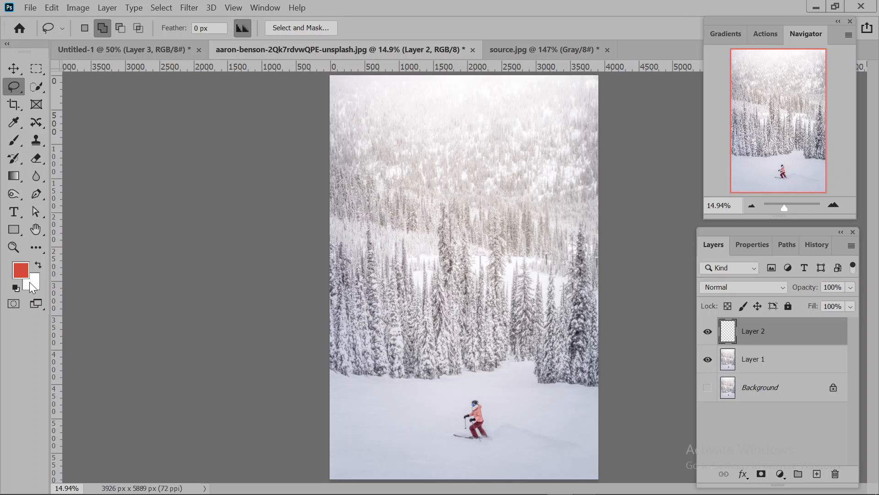
# Step: Set the background color to a dark green with a hue of 109°
pyautogui.click(29, 282)
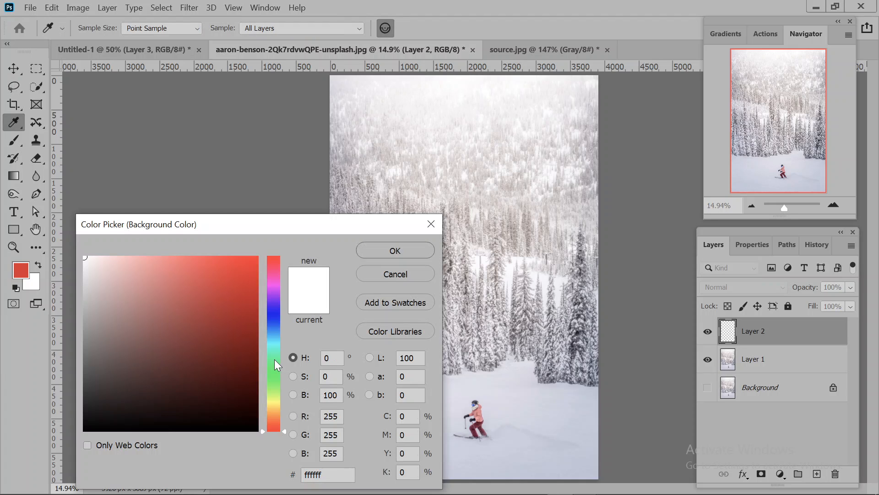
pyautogui.click(273, 378)
pyautogui.click(230, 340)
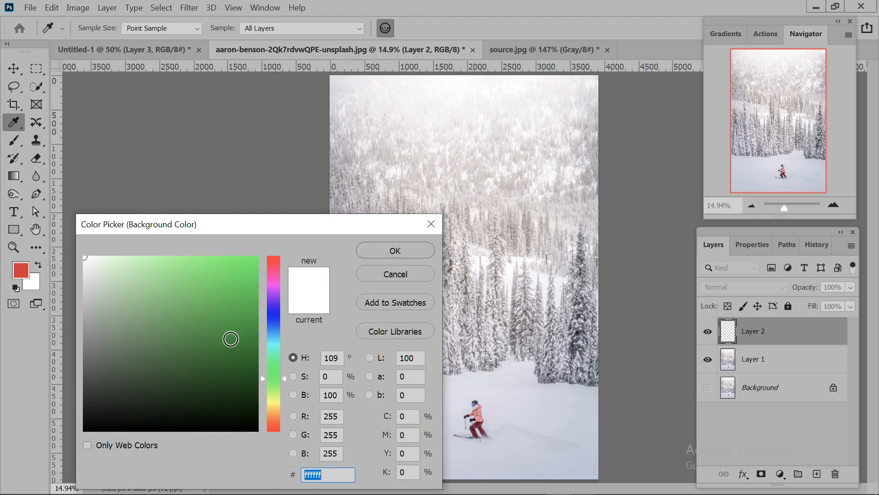
pyautogui.click(403, 255)
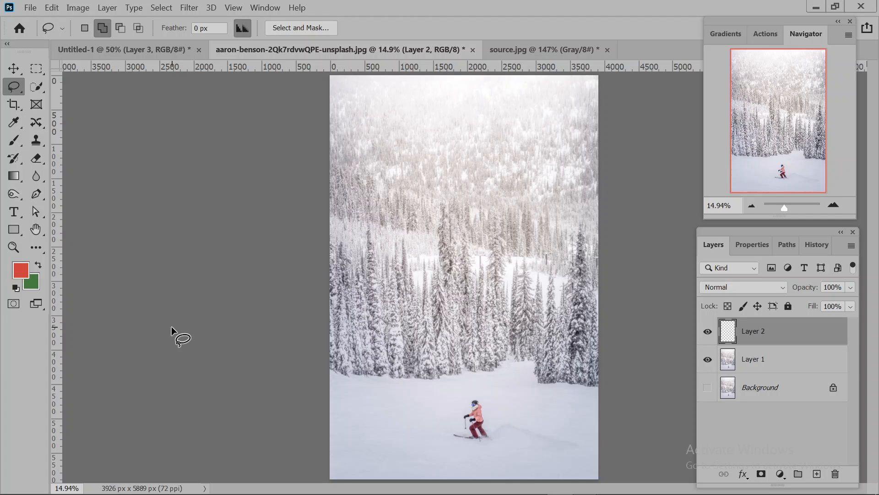
# Step: Paint a trial stroke over the forest on Layer 2 with the 495 px scattered brush, and undo it
pyautogui.click(18, 140)
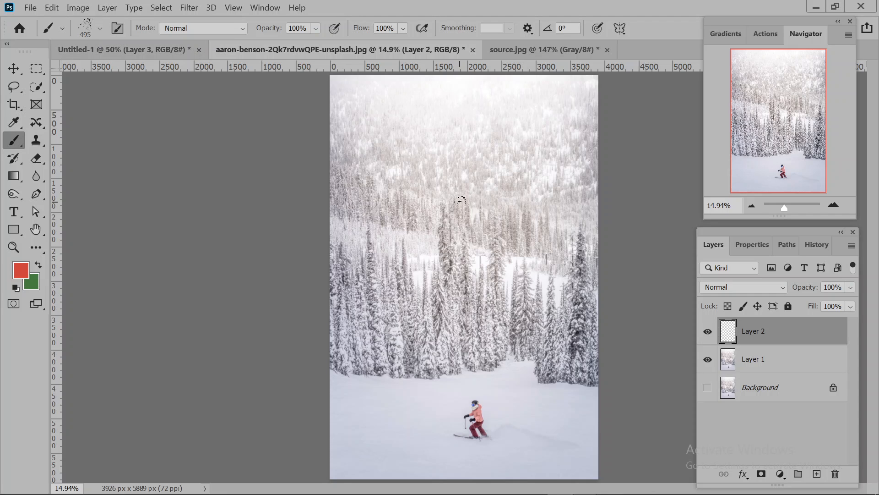
pyautogui.moveTo(414, 168)
pyautogui.mouseDown()
pyautogui.moveTo(443, 215)
pyautogui.moveTo(420, 259)
pyautogui.moveTo(451, 289)
pyautogui.moveTo(487, 297)
pyautogui.moveTo(500, 297)
pyautogui.moveTo(532, 174)
pyautogui.mouseUp()
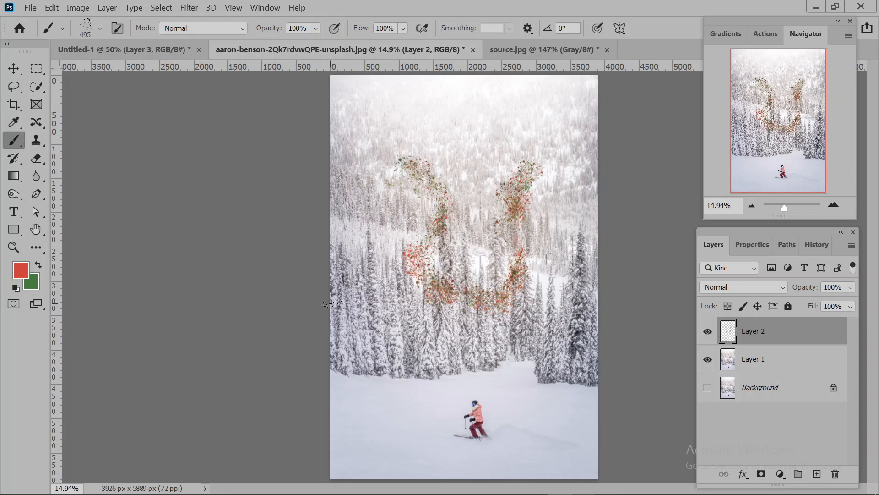
pyautogui.hotkey('ctrl', 'z')
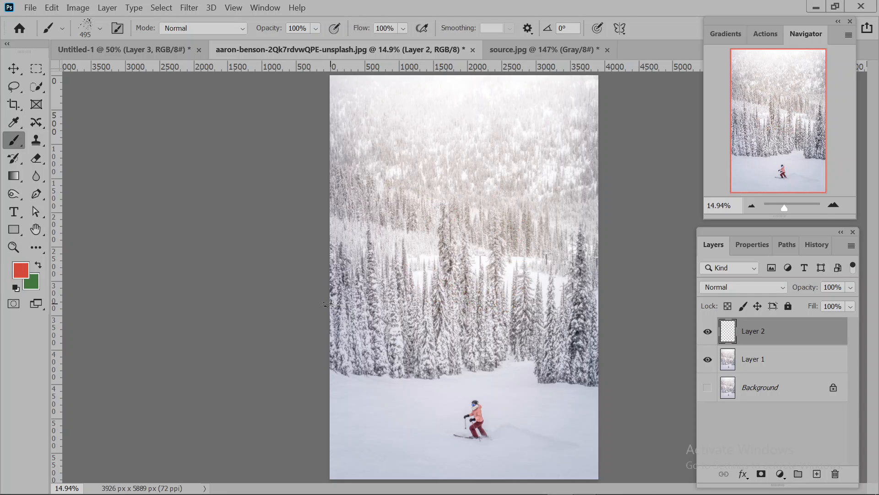
# Step: Choose the Hard Round brush at 495 px and paint a thick, winding red stroke over the forest on Layer 2
pyautogui.click(100, 29)
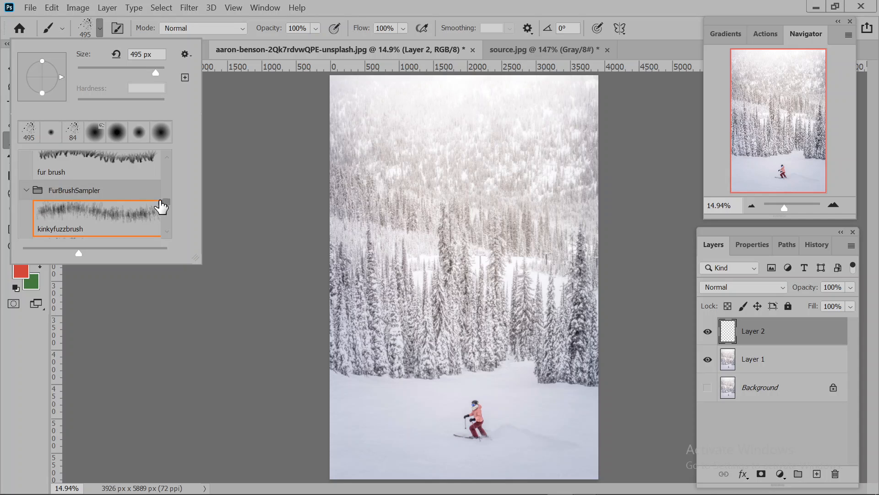
pyautogui.scroll(5, 161, 202)
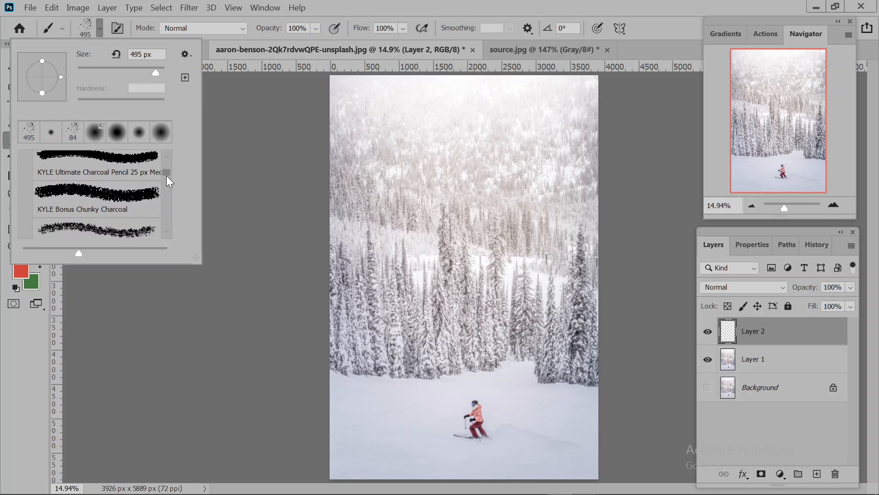
pyautogui.moveTo(167, 176); pyautogui.dragTo(167, 155)
pyautogui.click(88, 190)
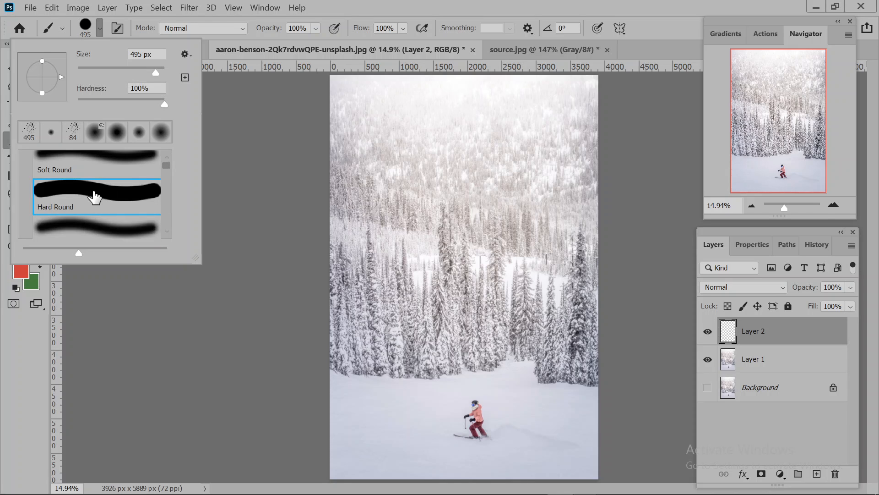
pyautogui.moveTo(367, 128); pyautogui.dragTo(407, 140)
pyautogui.moveTo(416, 200)
pyautogui.mouseDown()
pyautogui.moveTo(490, 258)
pyautogui.moveTo(522, 186)
pyautogui.mouseUp()
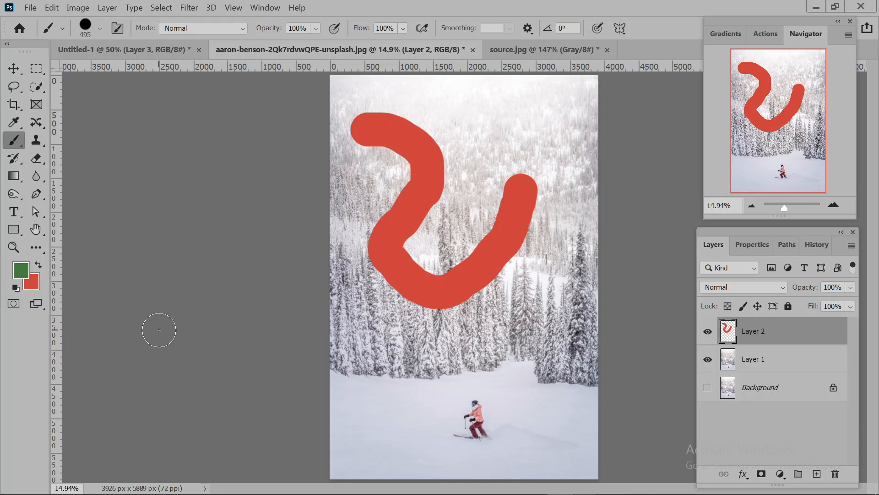
# Step: Fill Layer 2 with the green foreground color, first directly and again through the Fill settings, undoing each fill
pyautogui.hotkey('alt', 'BackSpace')
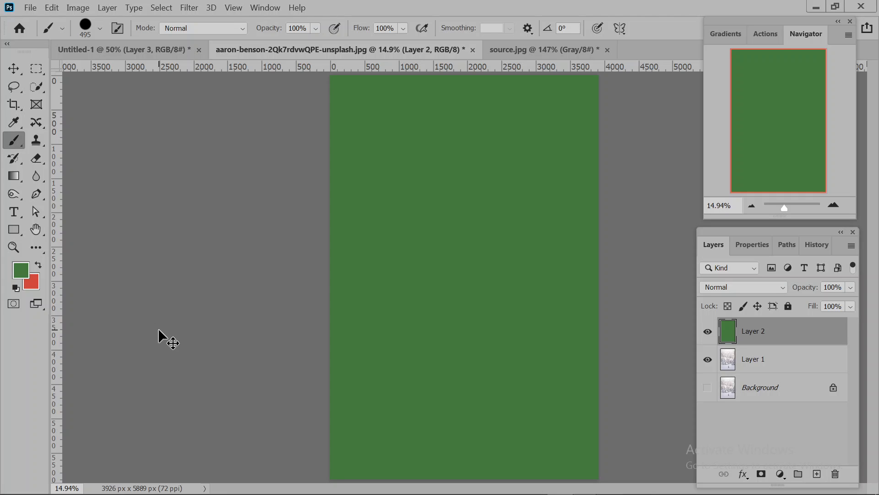
pyautogui.hotkey('ctrl', 'z')
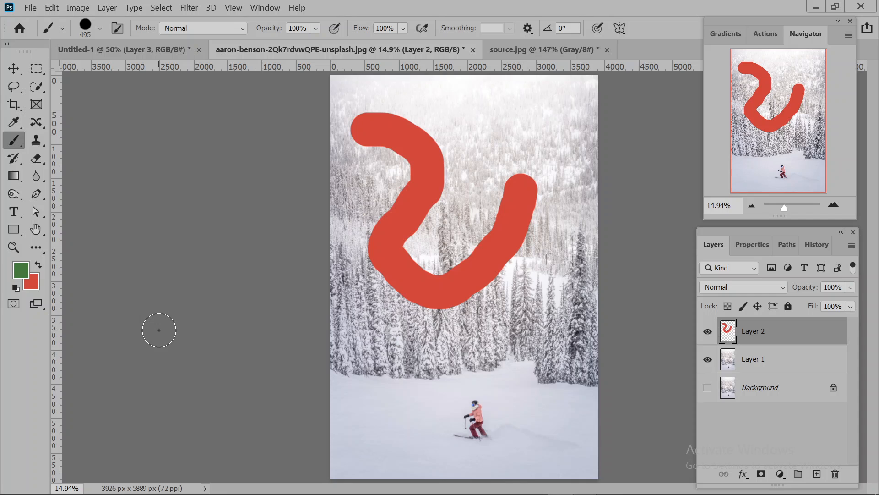
pyautogui.hotkey('shift', 'F5')
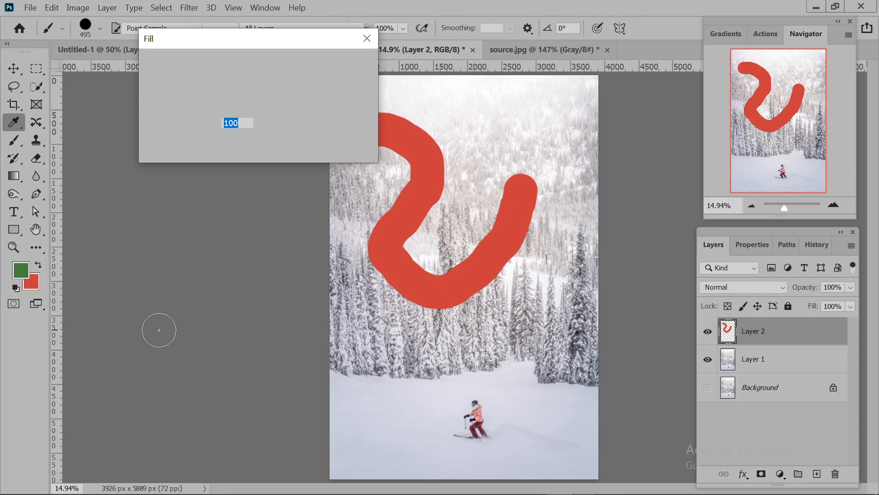
pyautogui.click(295, 63)
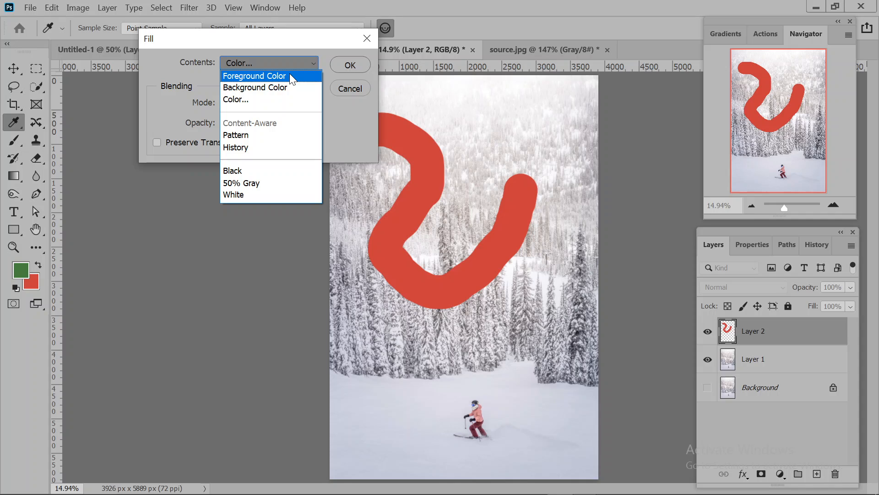
pyautogui.click(290, 76)
pyautogui.click(350, 65)
pyautogui.press('b')
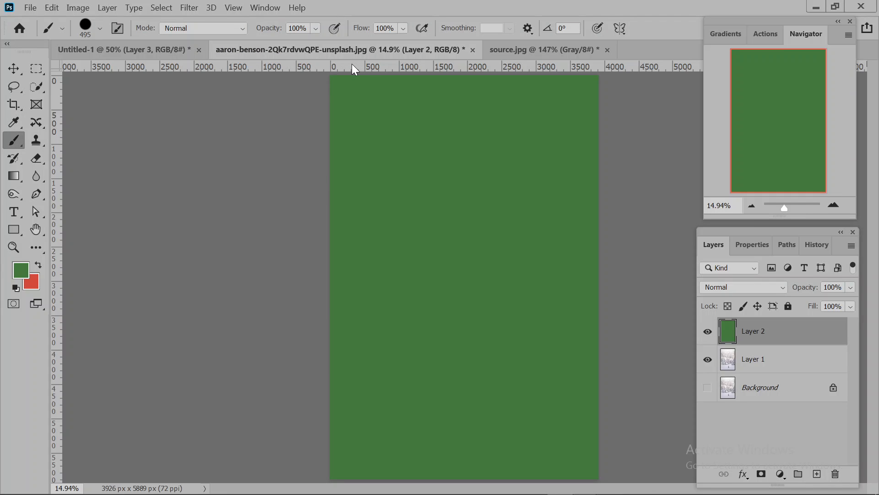
pyautogui.hotkey('ctrl', 'z')
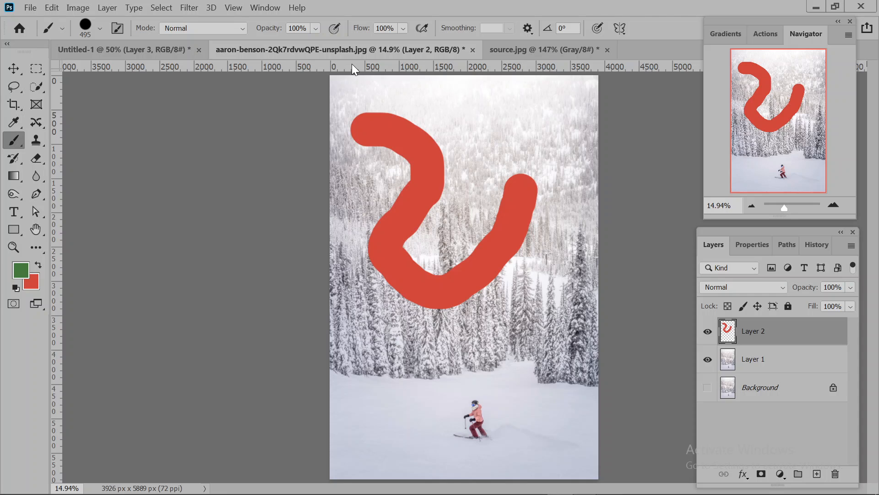
# Step: Fill Layer 2 with the red background color through the Fill settings, using Normal mode and 100% opacity
pyautogui.press('Delete')
pyautogui.hotkey('shift', 'F5')
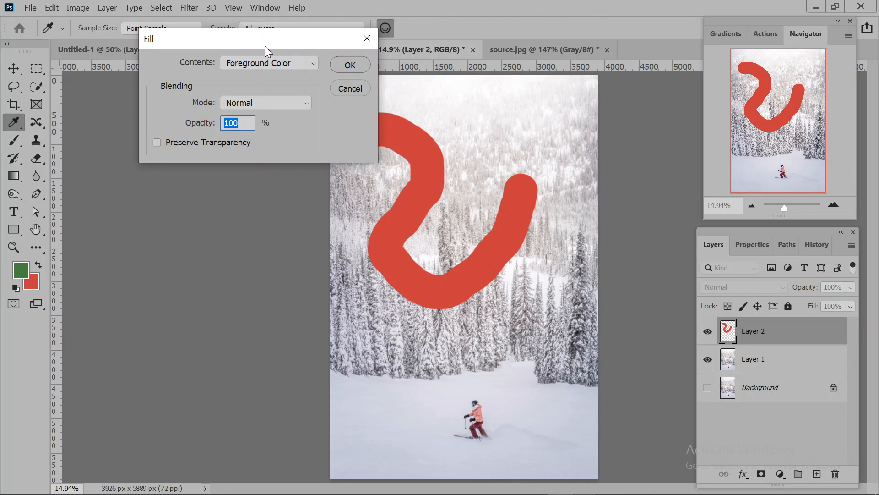
pyautogui.click(290, 61)
pyautogui.click(283, 87)
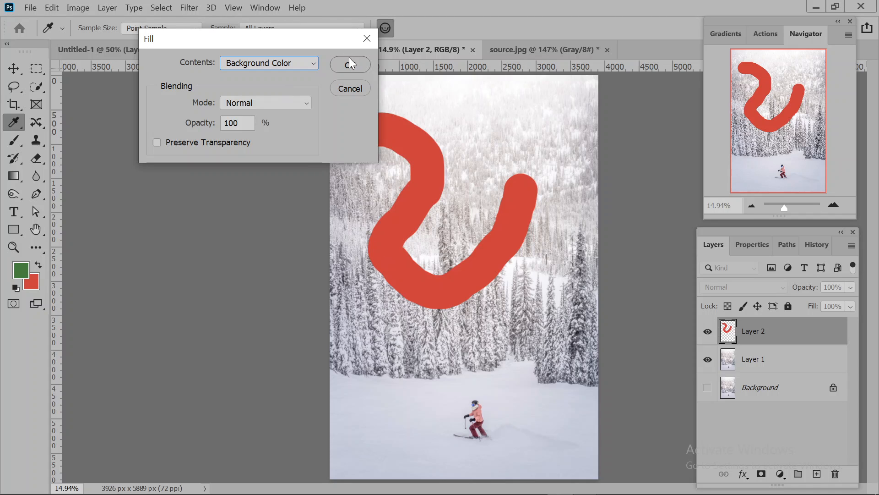
pyautogui.click(349, 70)
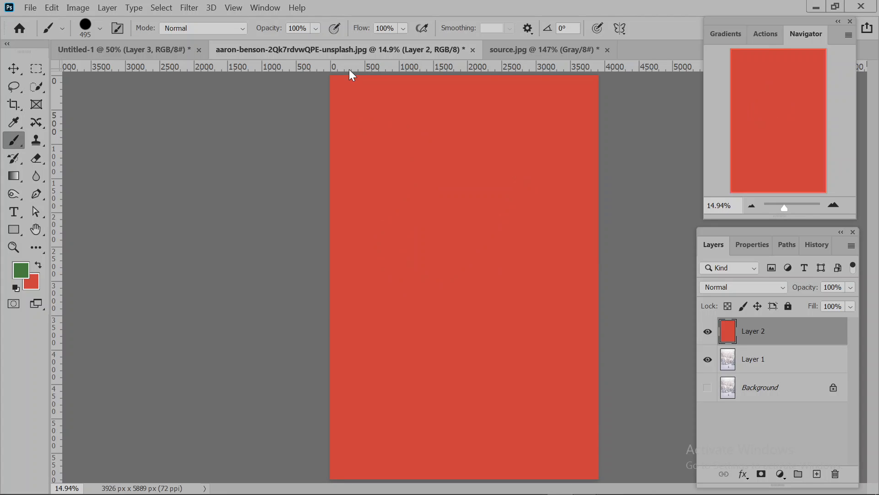
# Step: Undo the red fill and fill only Layer 2's painted stroke with the foreground color at 100% opacity, using Preserve Transparency
pyautogui.hotkey('ctrl', 'z')
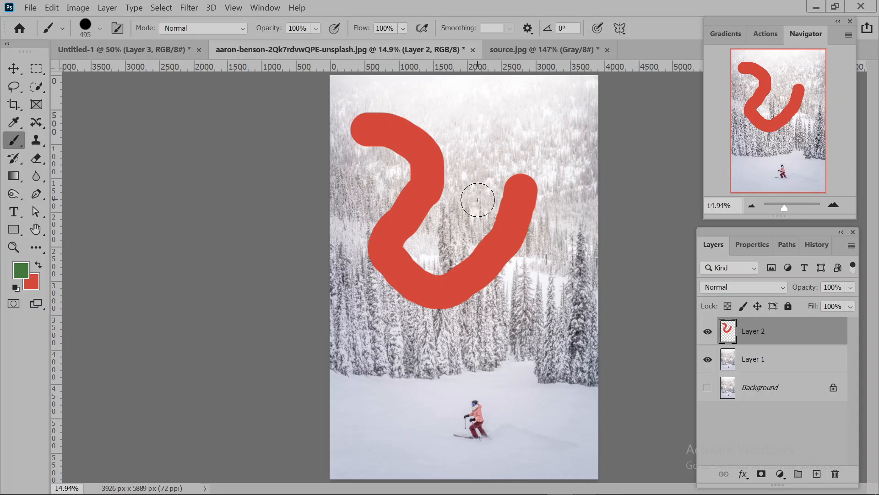
pyautogui.hotkey('shift', 'F5')
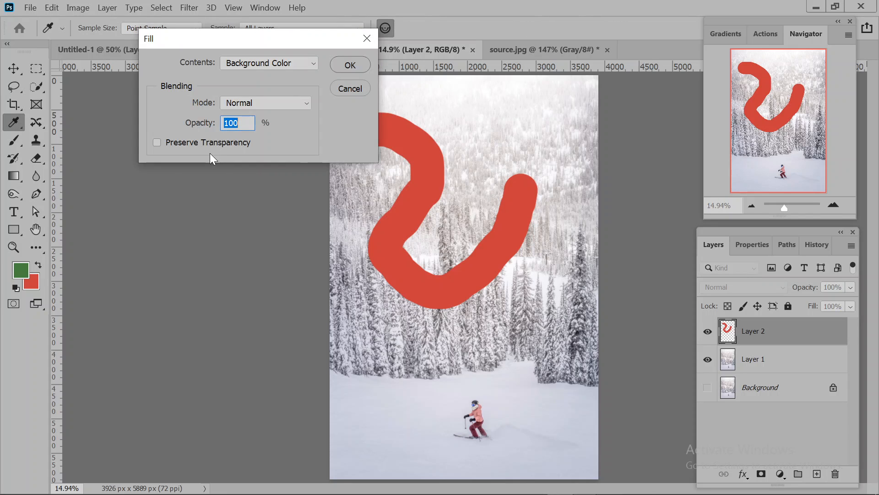
pyautogui.click(156, 142)
pyautogui.click(300, 65)
pyautogui.click(279, 76)
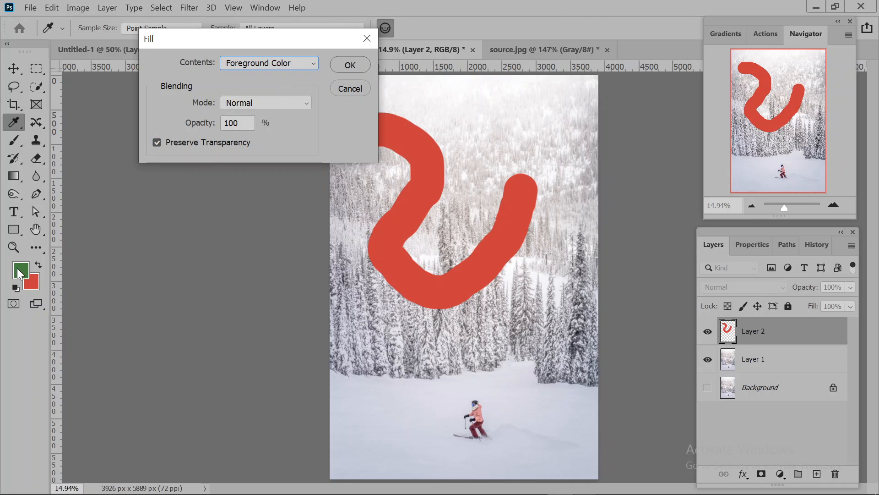
pyautogui.click(352, 66)
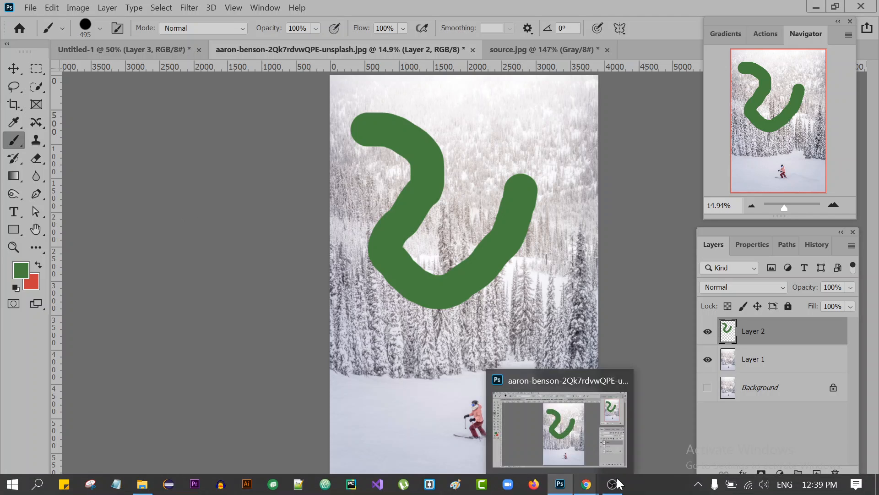
# Step: Switch to the Google Meet call in Chrome, mute and unmute the microphone, and return to Photoshop
pyautogui.moveTo(586, 484)
pyautogui.click(537, 454)
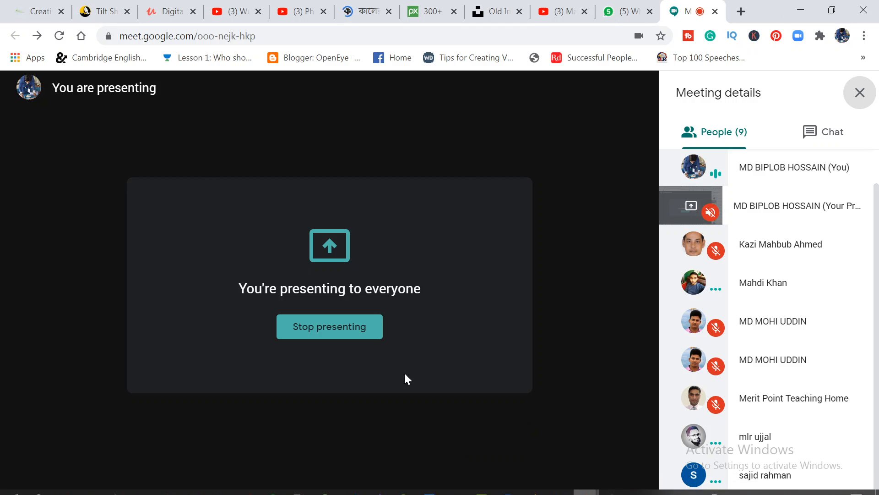
pyautogui.click(252, 464)
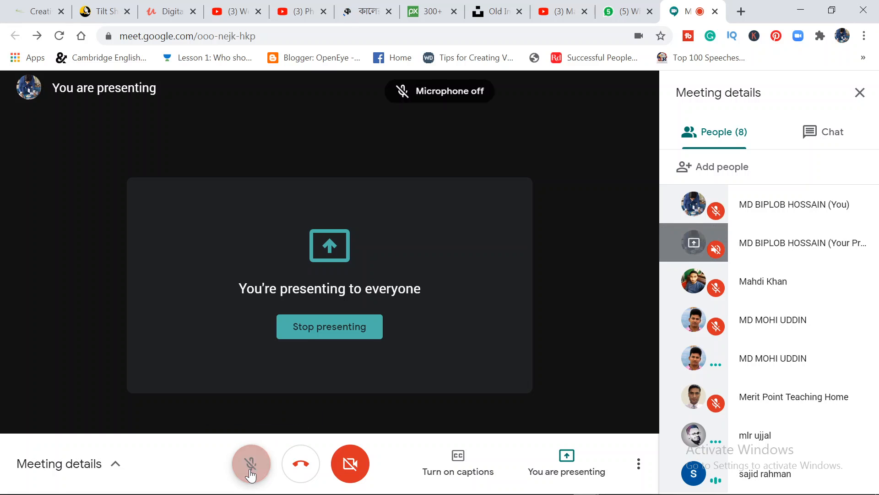
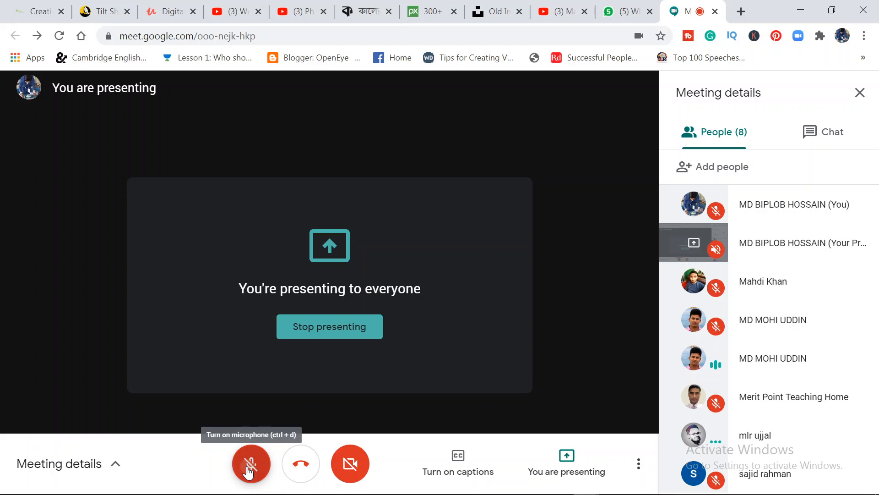
pyautogui.click(250, 463)
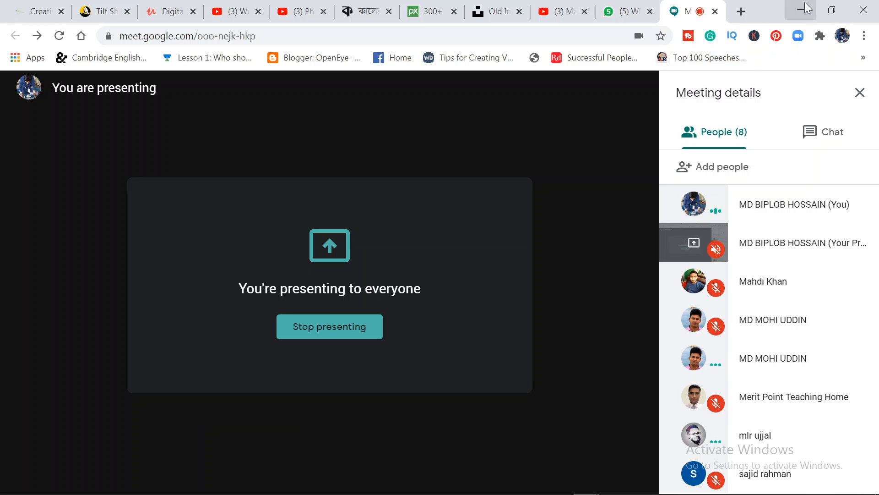
pyautogui.click(805, 9)
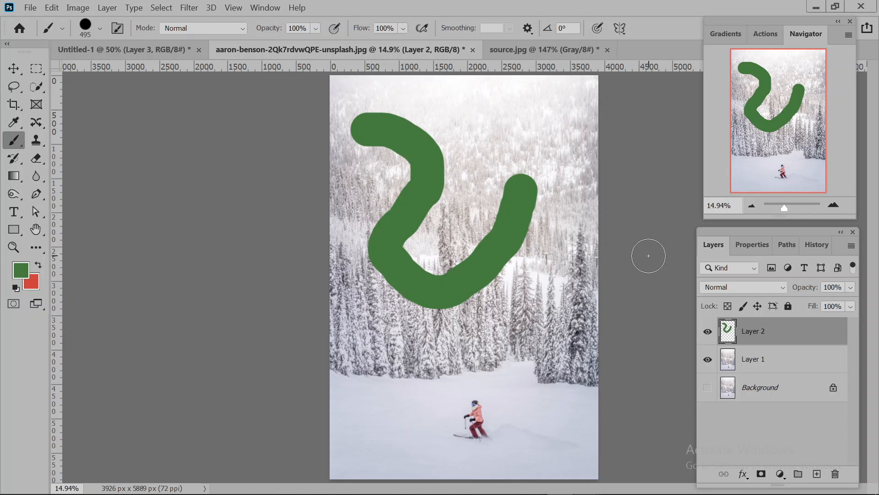
# Step: Delete Layer 2 and draw a freehand Lasso selection around the skier on Layer 1
pyautogui.press('Delete')
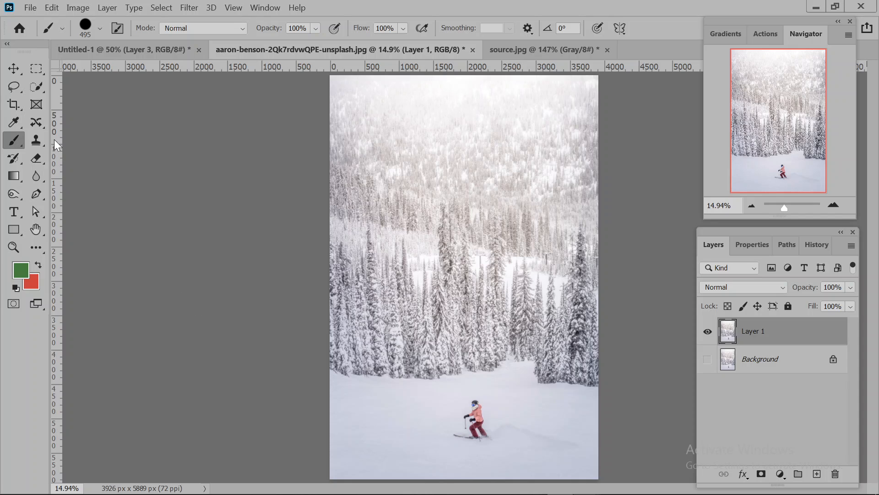
pyautogui.click(36, 122)
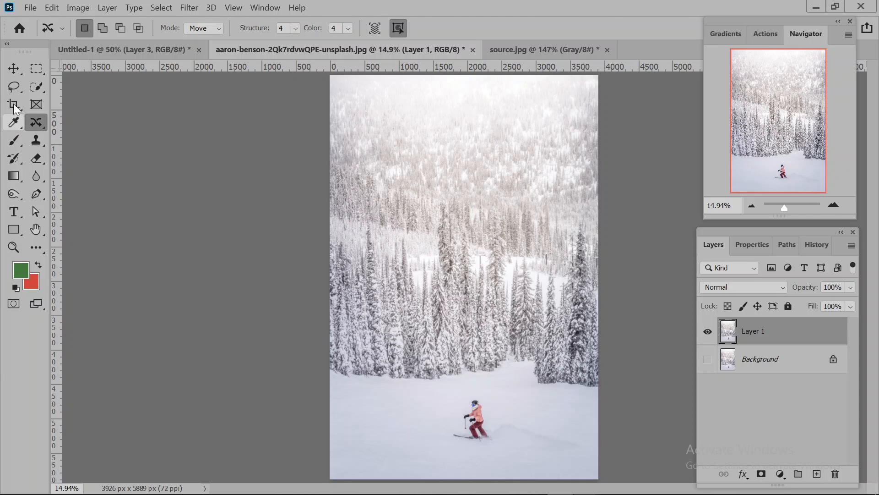
pyautogui.click(14, 86)
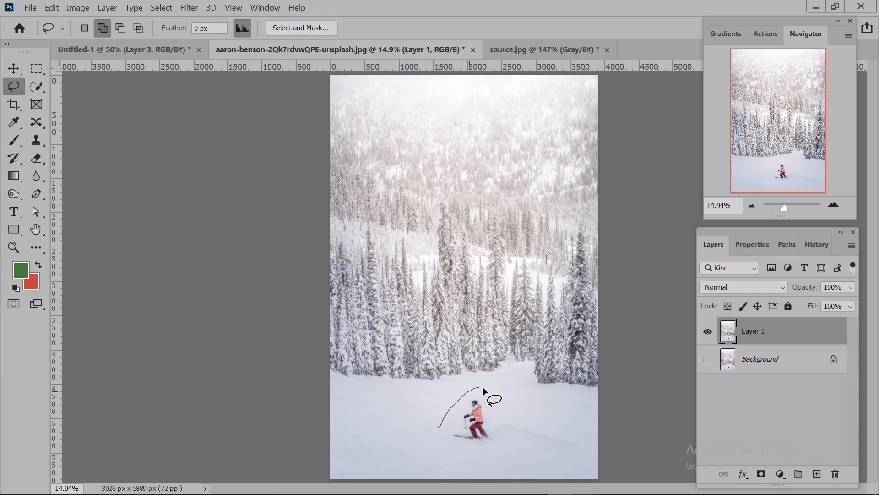
pyautogui.moveTo(482, 386)
pyautogui.mouseDown()
pyautogui.moveTo(511, 419)
pyautogui.moveTo(499, 451)
pyautogui.mouseUp()
pyautogui.moveTo(437, 429); pyautogui.dragTo(442, 420)
# Step: Erase the selected skier area from Layer 1 and undo the deletion
pyautogui.press('Delete')
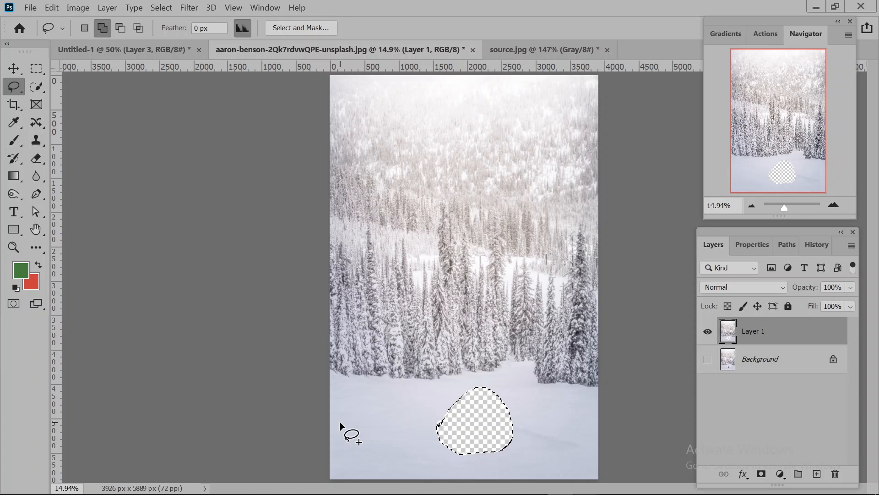
pyautogui.hotkey('ctrl', 'z')
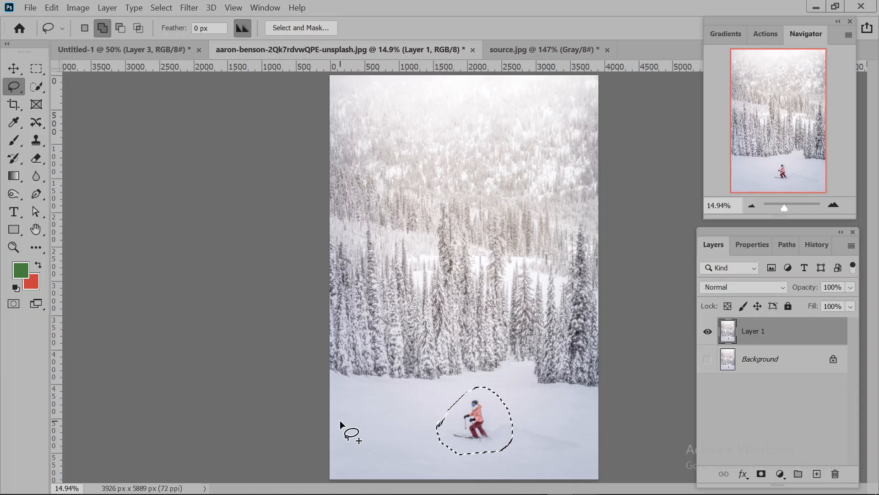
# Step: Fill the skier selection on Layer 1 with Content-Aware in Normal mode at 100% opacity, deselect, and undo back to the selected skier
pyautogui.hotkey('shift', 'F5')
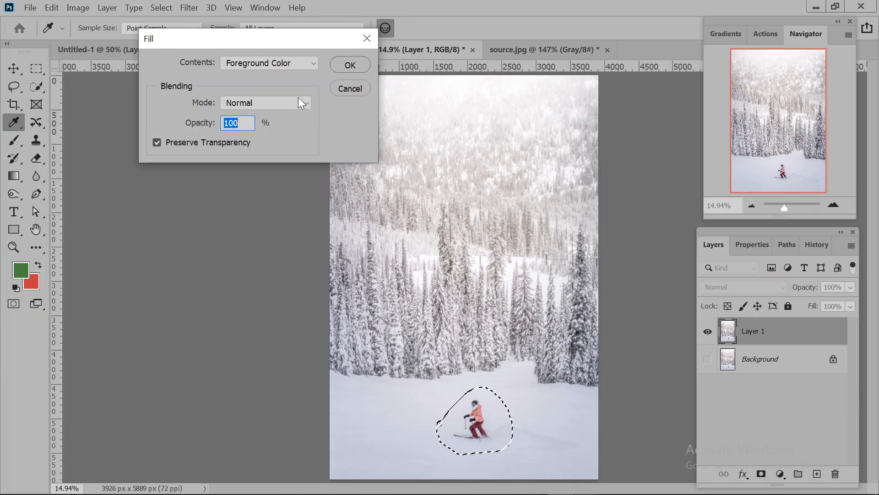
pyautogui.click(300, 64)
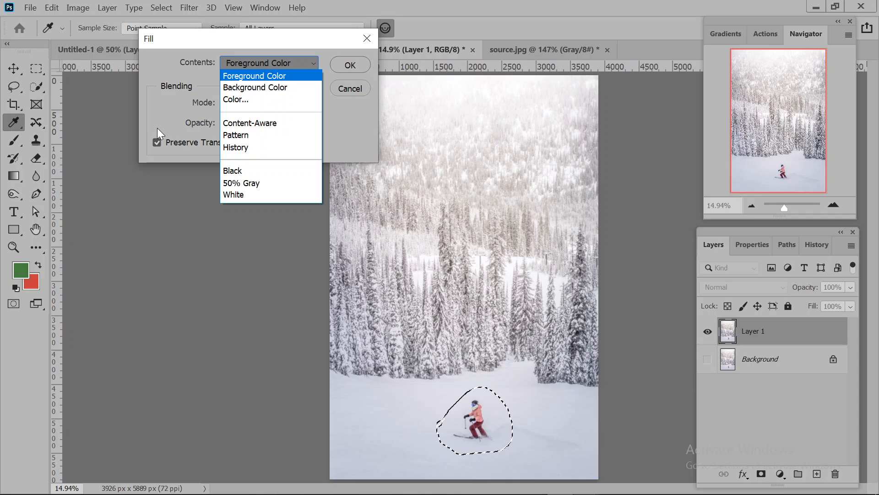
pyautogui.click(295, 59)
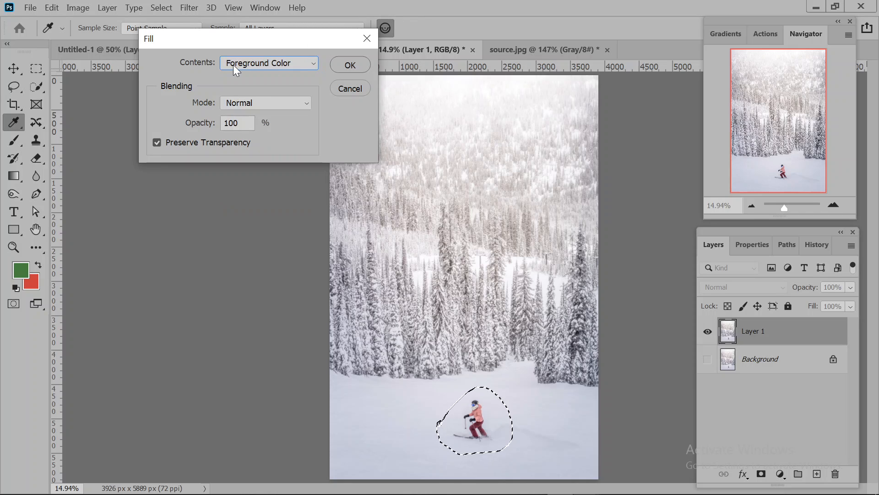
pyautogui.click(314, 63)
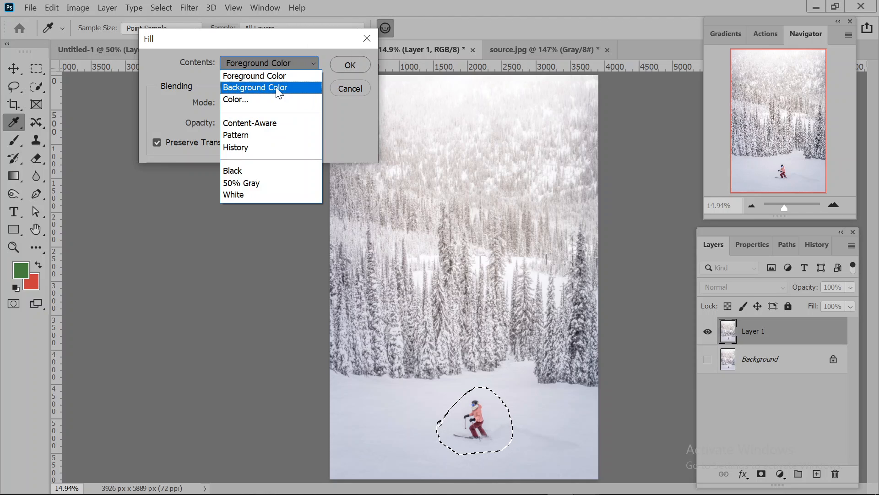
pyautogui.click(271, 122)
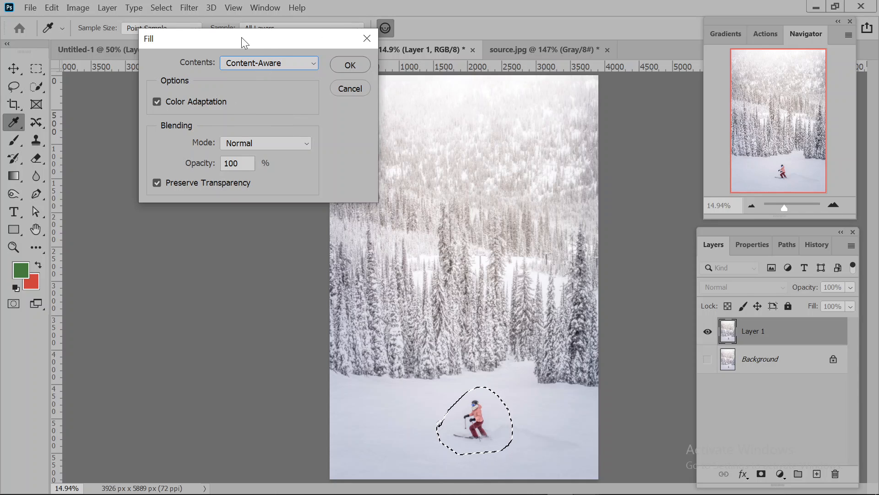
pyautogui.click(354, 67)
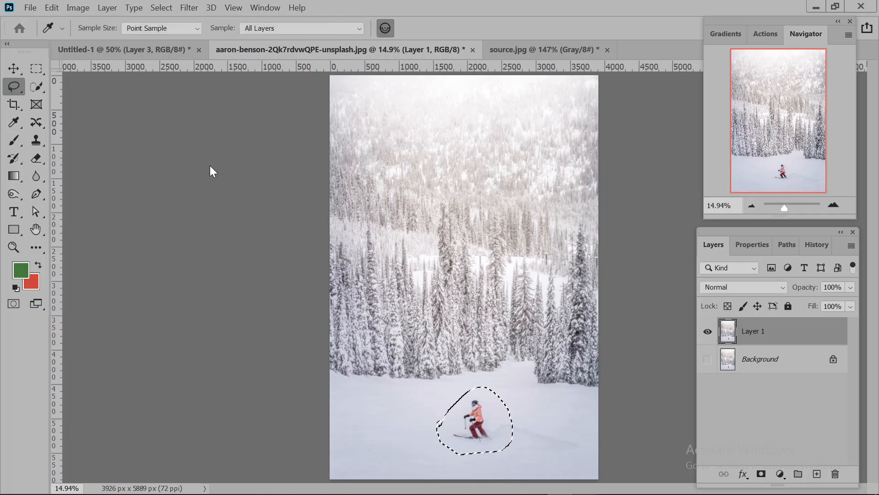
pyautogui.press('l')
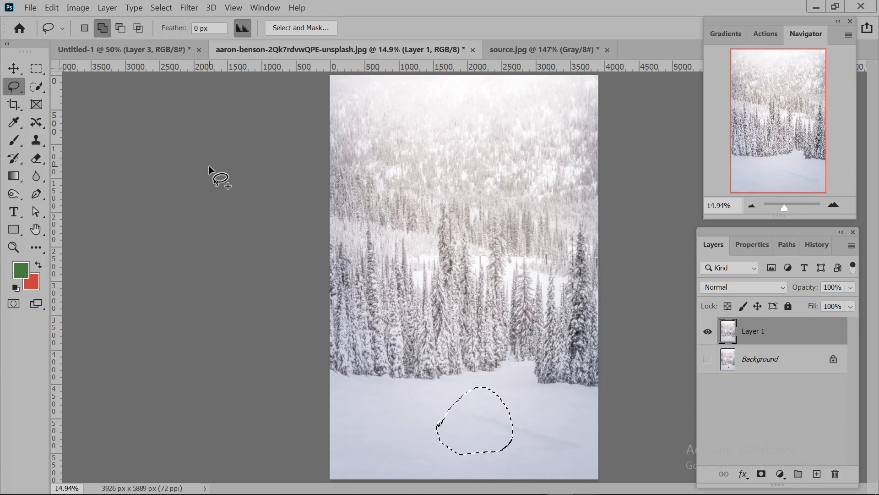
pyautogui.click(18, 65)
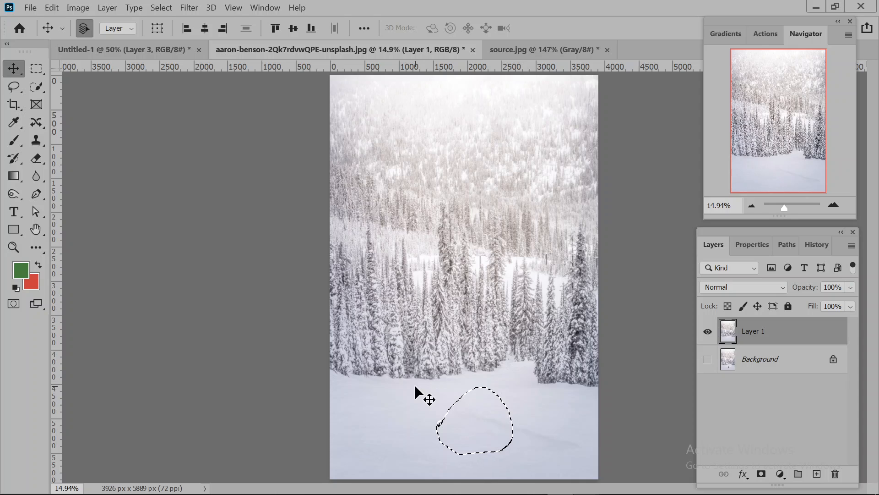
pyautogui.hotkey('ctrl', 'd')
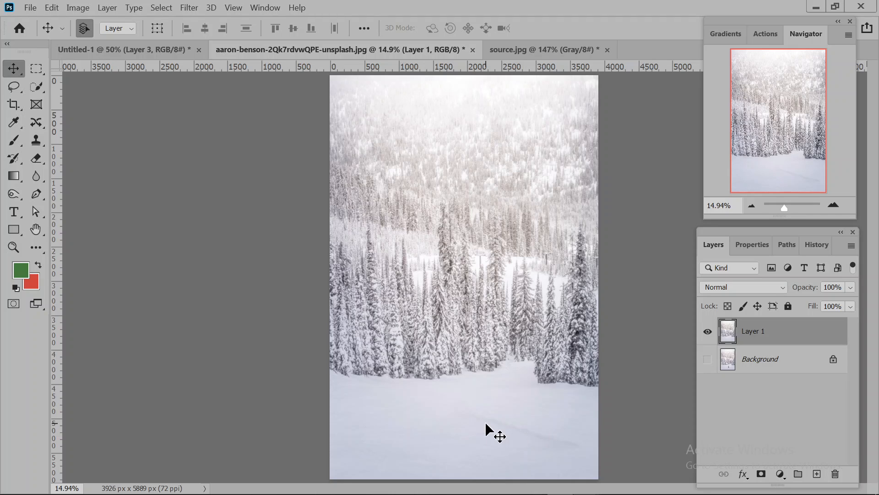
pyautogui.hotkey('ctrl', 'z')
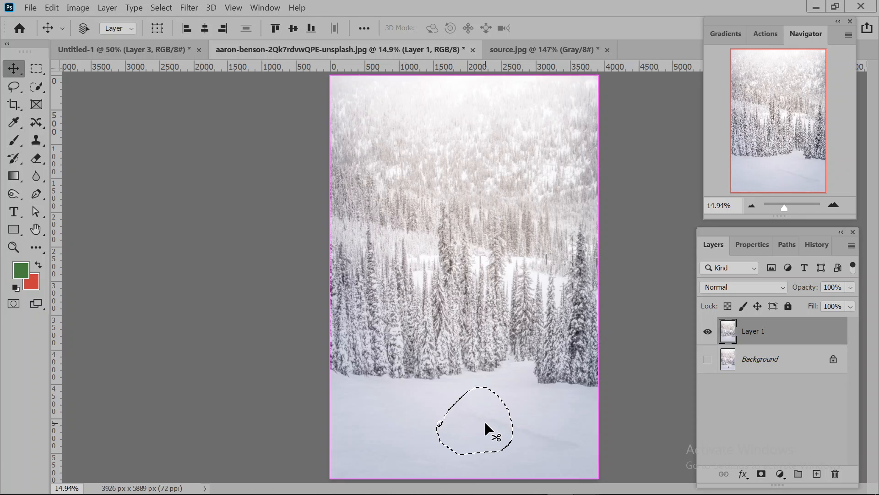
pyautogui.hotkey('ctrl', 'z')
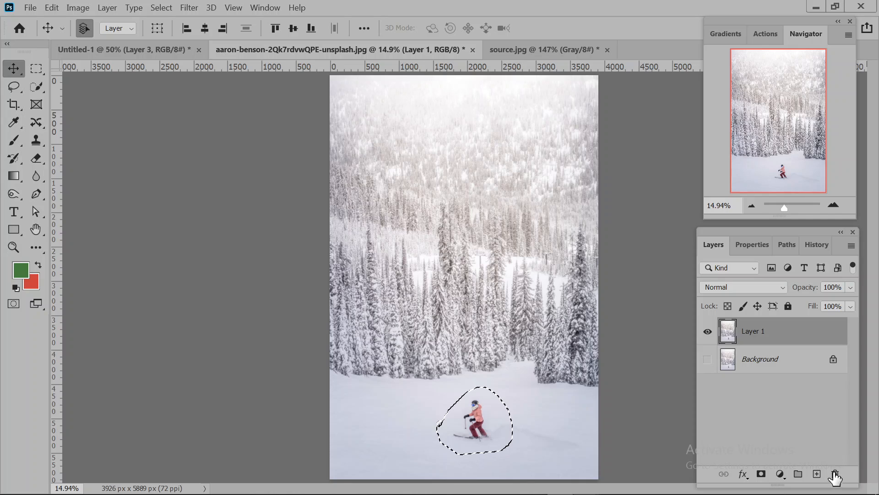
# Step: Add an empty layer above Layer 1 and try a Content-Aware fill of the skier selection on it
pyautogui.click(817, 473)
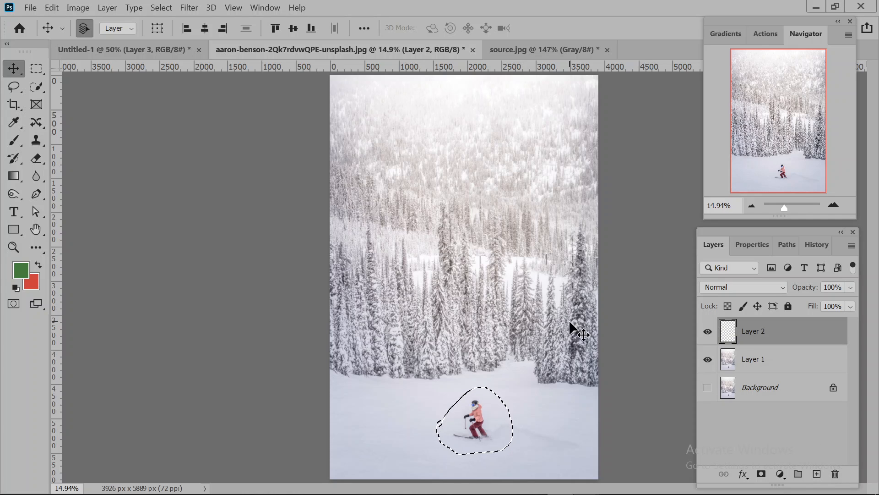
pyautogui.hotkey('shift', 'BackSpace')
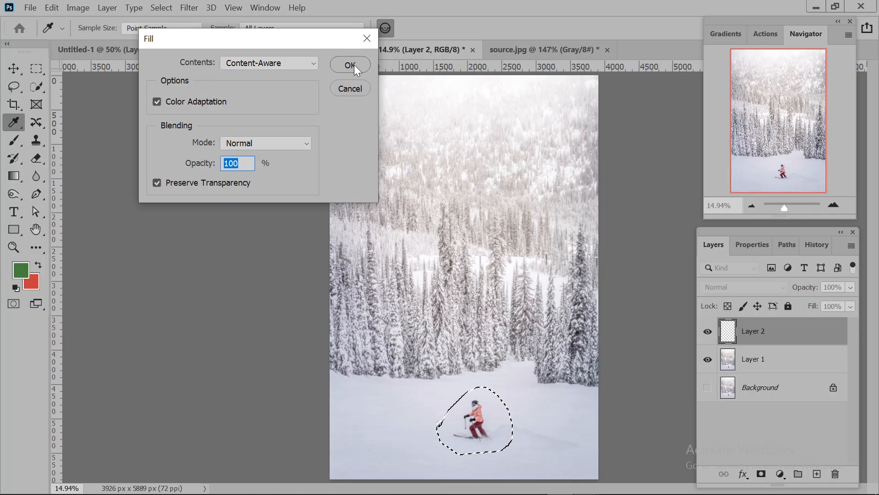
pyautogui.click(353, 65)
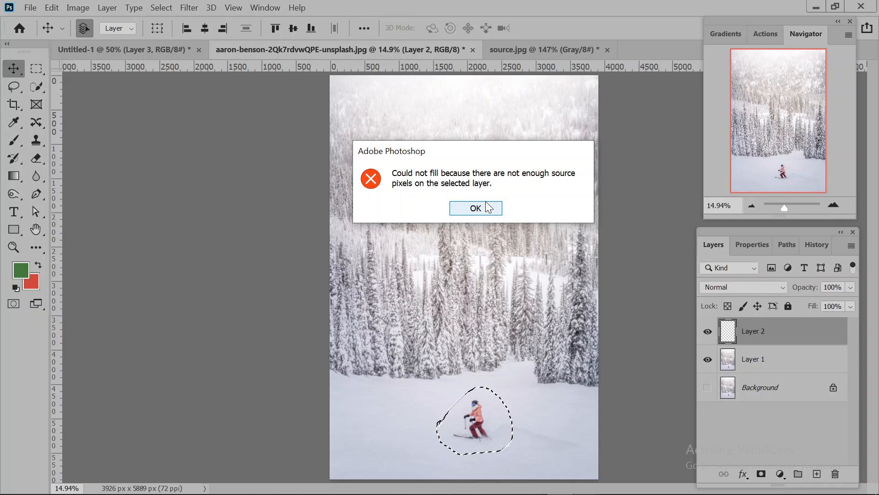
pyautogui.click(489, 207)
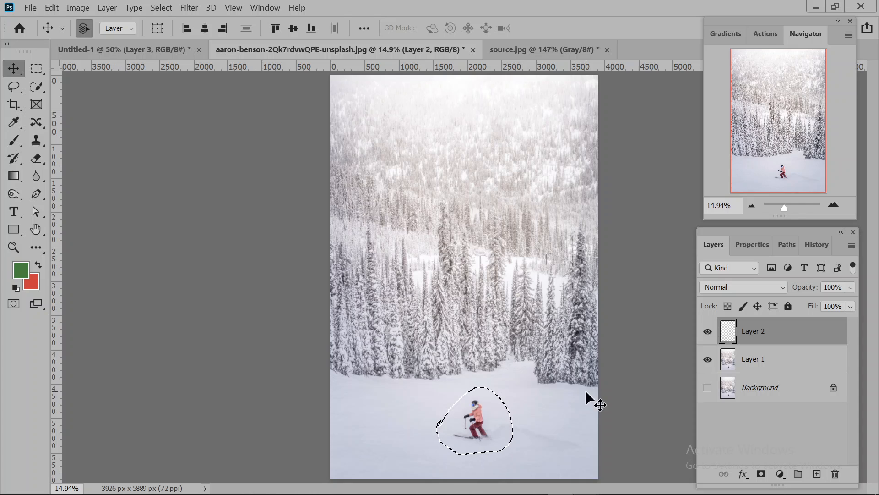
# Step: Shift Layer 1 slightly downward and draw a new freehand Lasso selection around the skier
pyautogui.hotkey('ctrl', 'd')
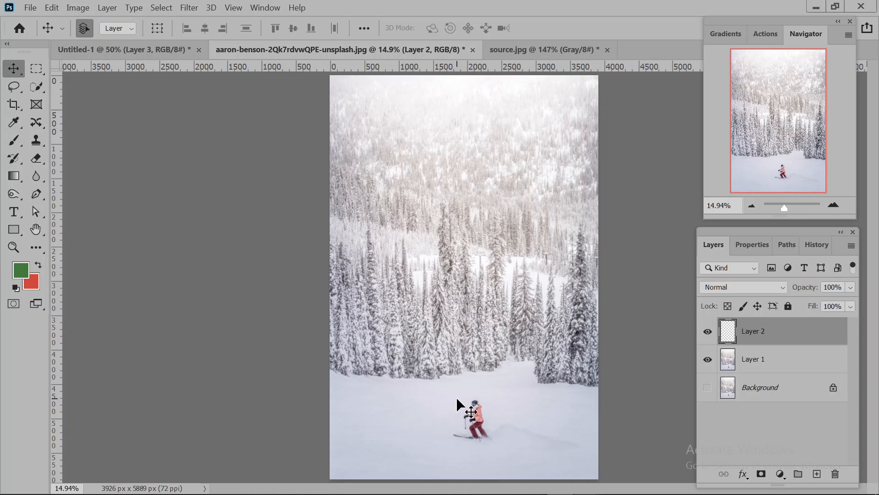
pyautogui.moveTo(457, 399); pyautogui.dragTo(453, 428)
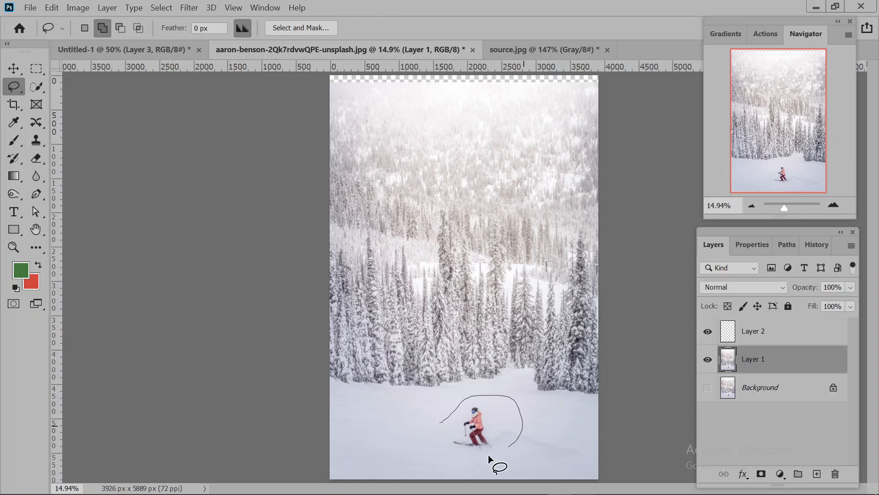
pyautogui.moveTo(437, 420); pyautogui.dragTo(439, 418)
# Step: Open and cancel the Fill settings for Layer 1, and make Layer 2 the active layer
pyautogui.hotkey('shift', 'BackSpace')
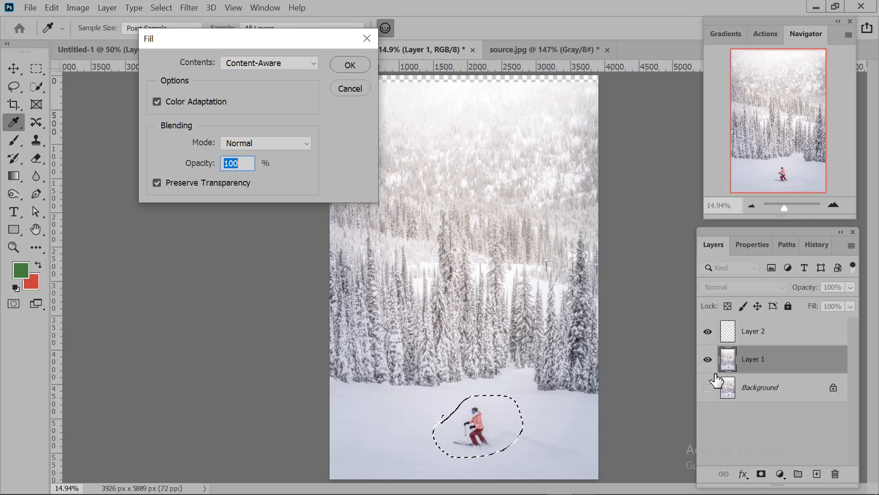
pyautogui.click(360, 87)
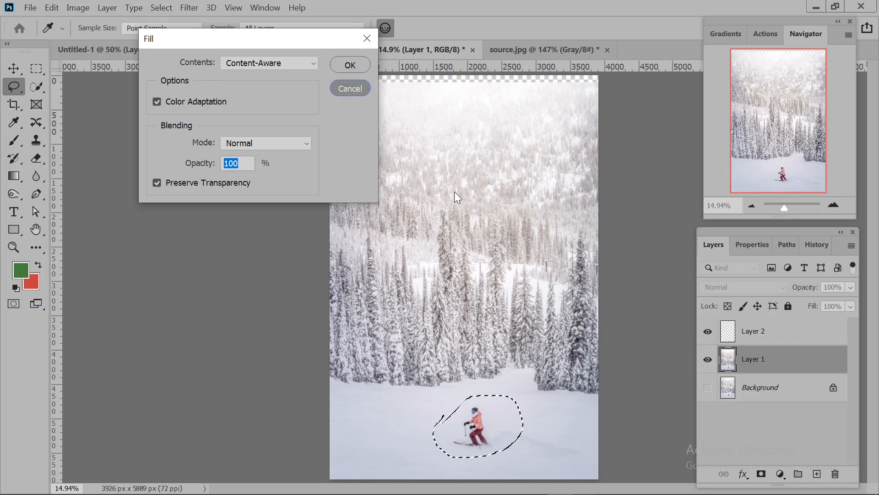
pyautogui.click(781, 330)
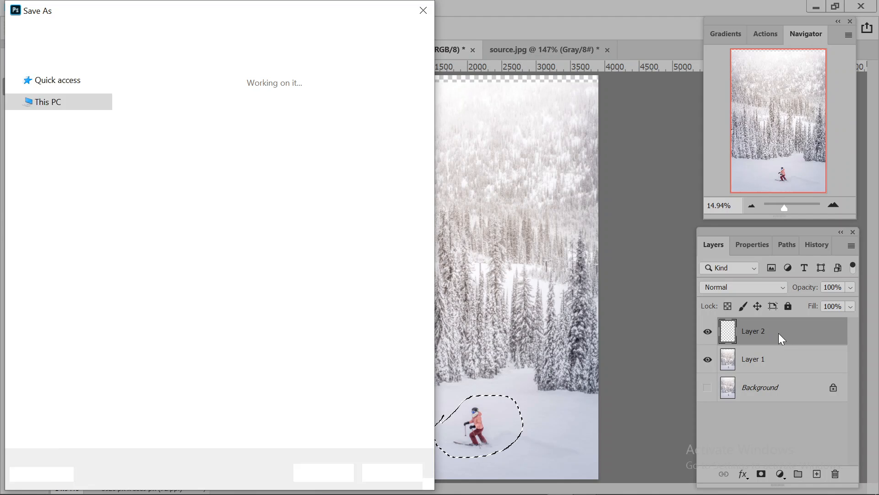
pyautogui.click(424, 10)
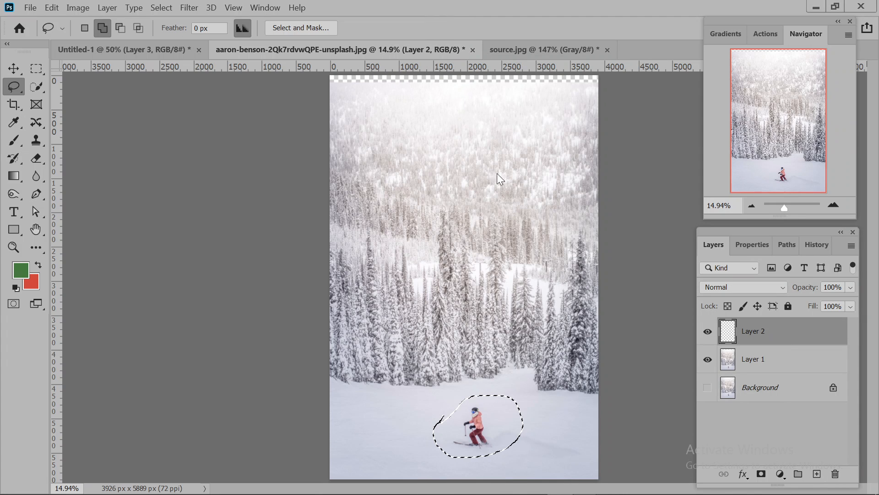
# Step: Deselect, outline the skier with the Content-Aware Move tool in Move mode, and turn on Sample All Layers
pyautogui.hotkey('ctrl', 'd')
pyautogui.click(35, 126)
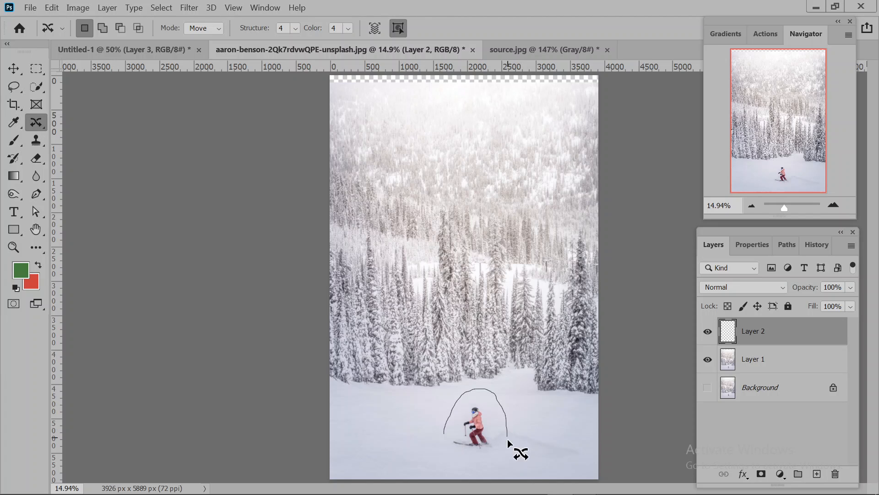
pyautogui.moveTo(443, 428); pyautogui.dragTo(444, 431)
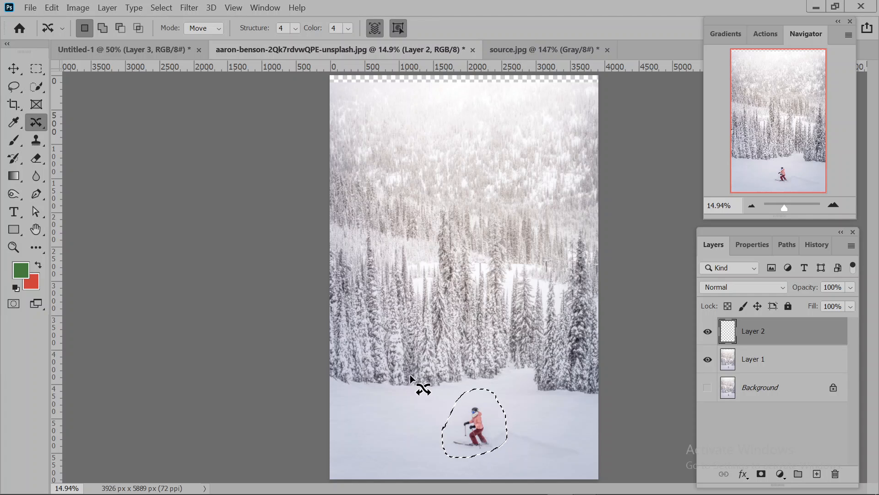
# Step: Try a Content-Aware move of the skier to the empty snow on the left, scaled down slightly, onto Layer 2
pyautogui.moveTo(470, 424); pyautogui.dragTo(397, 431)
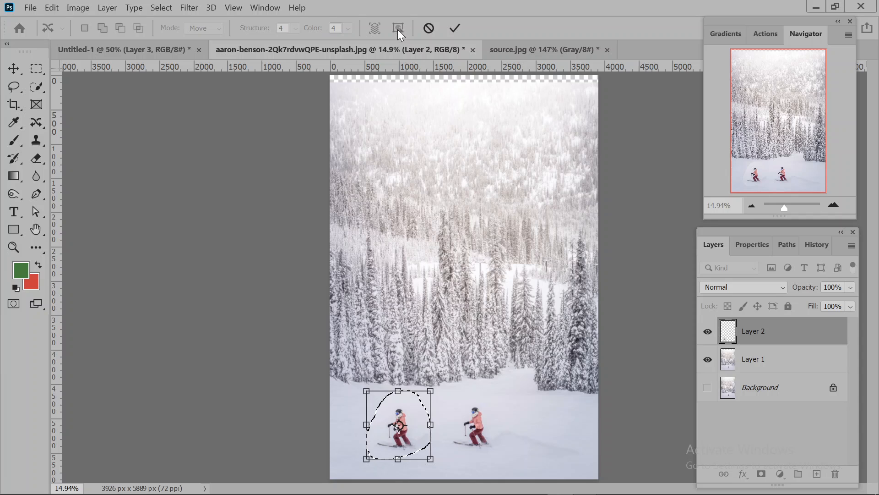
pyautogui.click(428, 29)
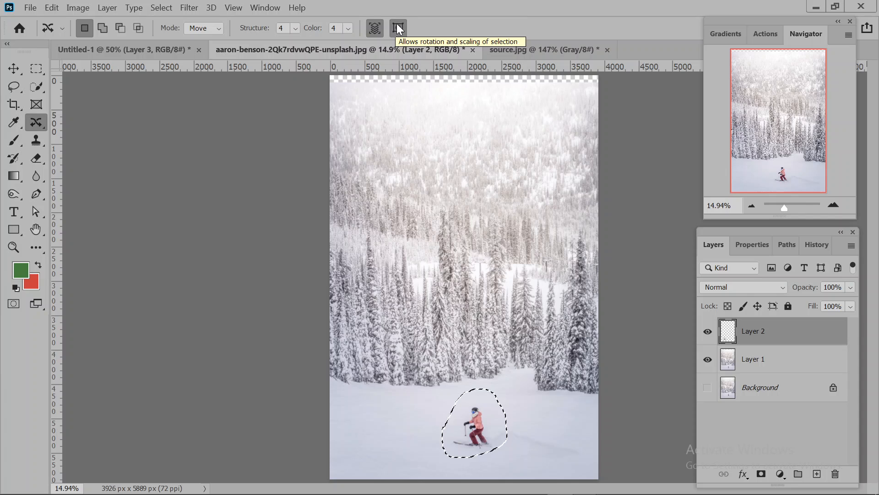
pyautogui.moveTo(468, 405); pyautogui.dragTo(400, 416)
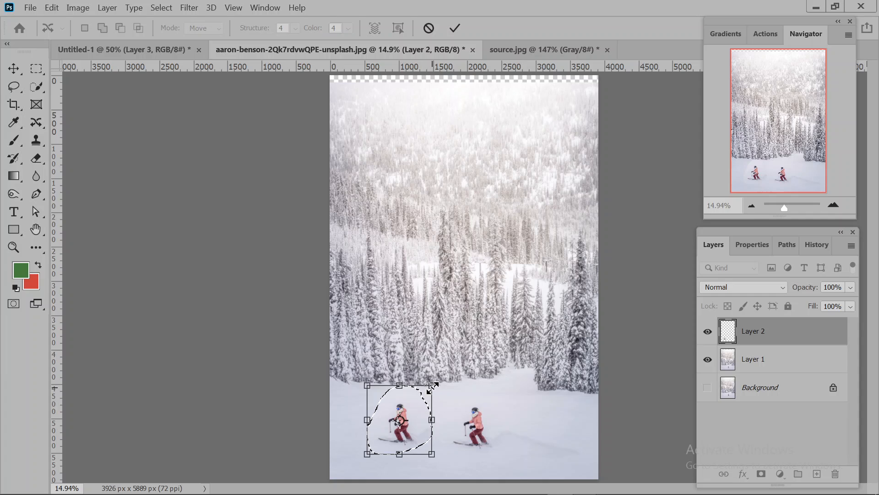
pyautogui.moveTo(432, 385); pyautogui.dragTo(418, 401)
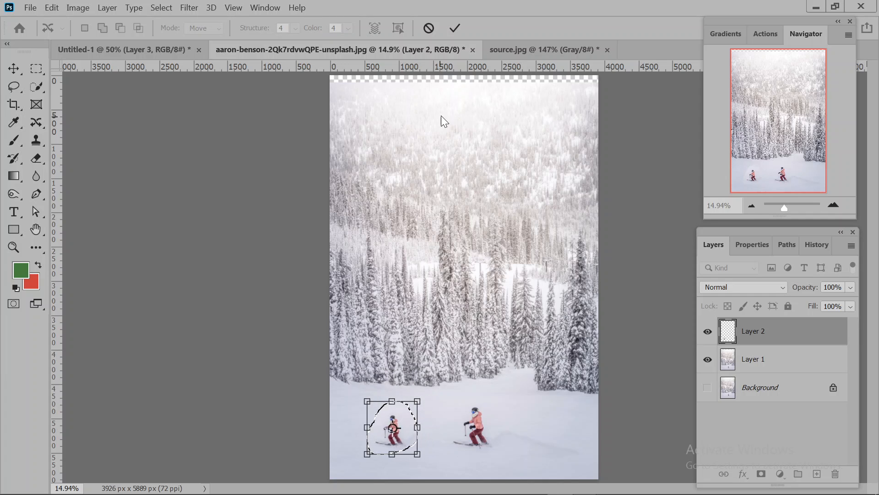
pyautogui.click(454, 29)
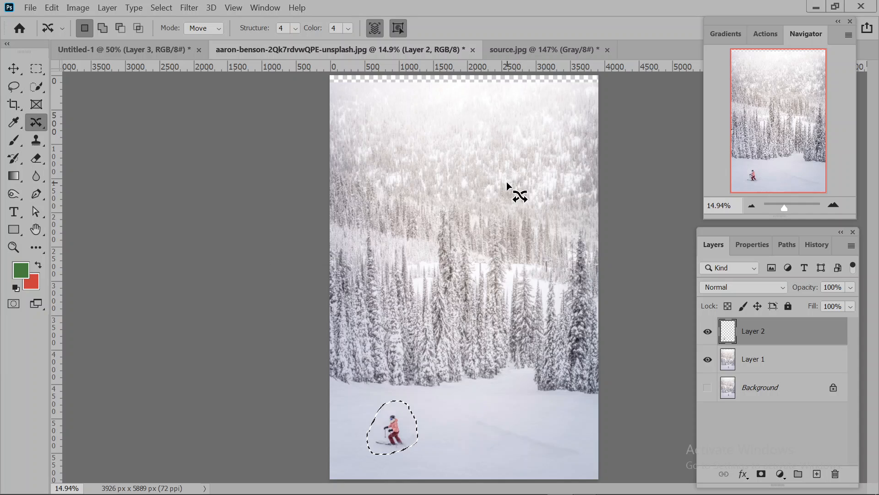
# Step: Hide Layer 1 to inspect Layer 2 alone, show it again, and undo the skier's move
pyautogui.click(708, 360)
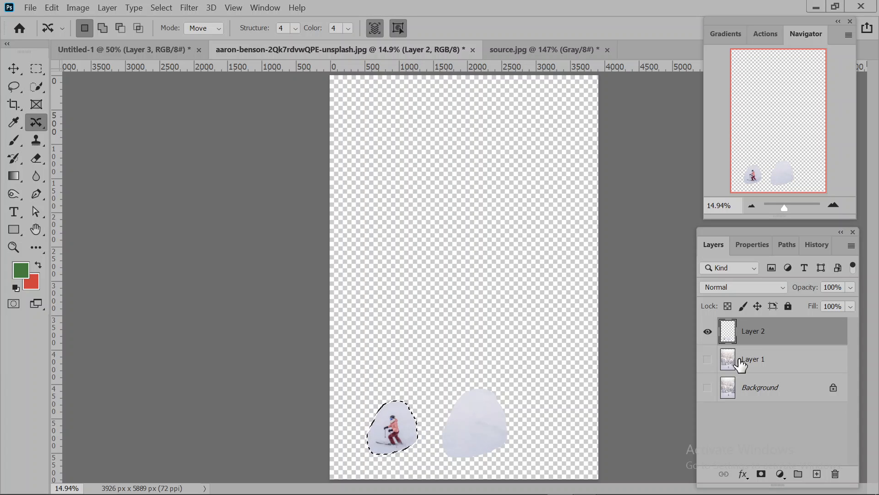
pyautogui.click(707, 359)
pyautogui.click(708, 361)
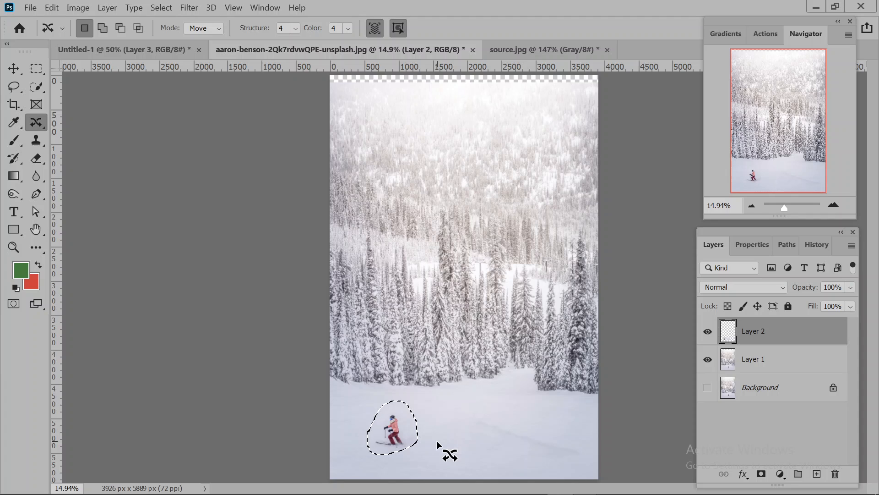
pyautogui.hotkey('ctrl', 'z')
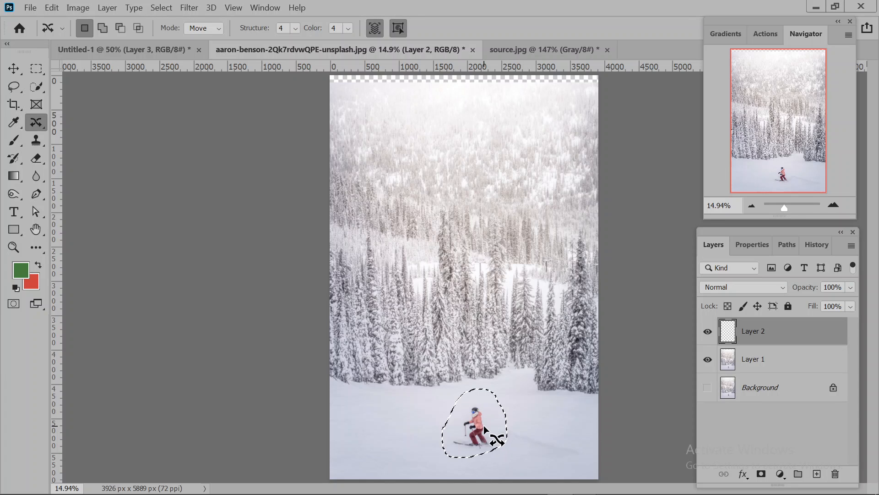
# Step: Try a Content-Aware move of the skier to the right, enlarged and rotated about -20°, and undo back to the selected skier
pyautogui.moveTo(484, 425); pyautogui.dragTo(550, 435)
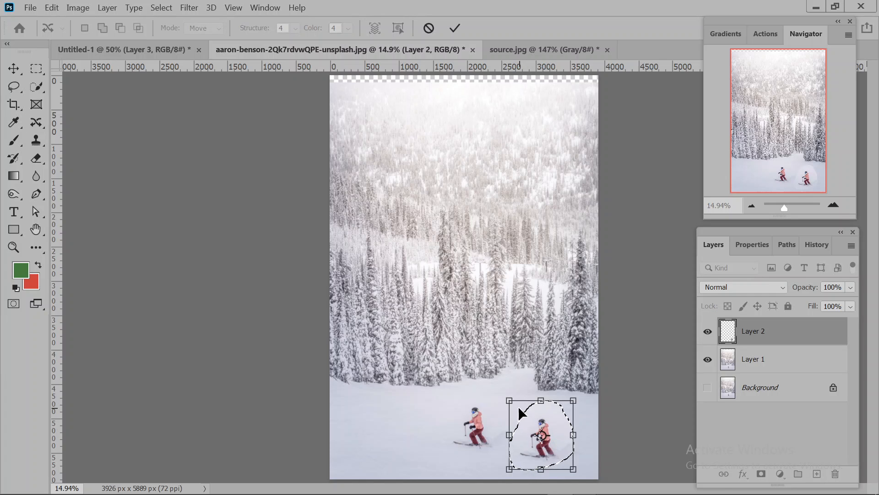
pyautogui.moveTo(510, 401); pyautogui.dragTo(494, 385)
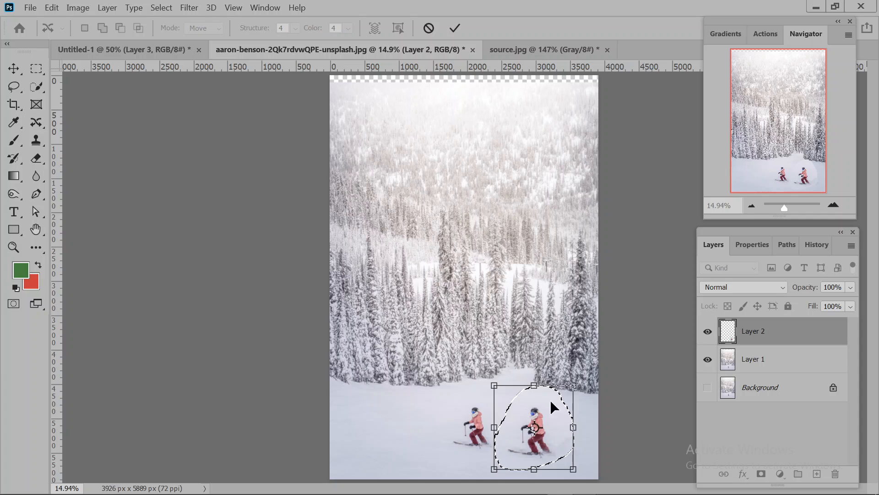
pyautogui.moveTo(583, 382); pyautogui.dragTo(564, 368)
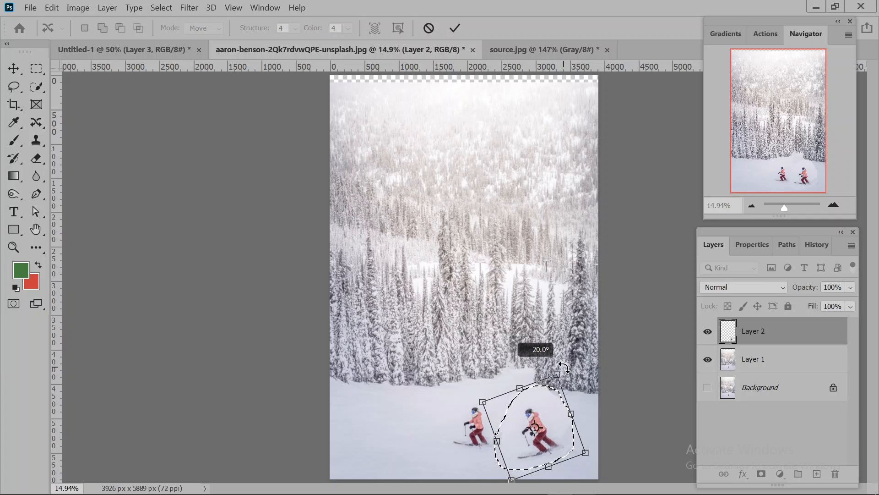
pyautogui.moveTo(540, 426); pyautogui.dragTo(531, 425)
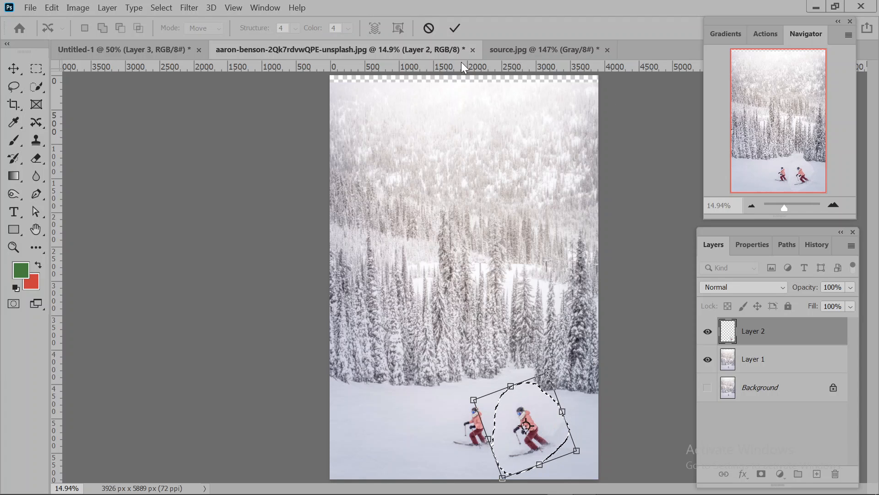
pyautogui.click(455, 27)
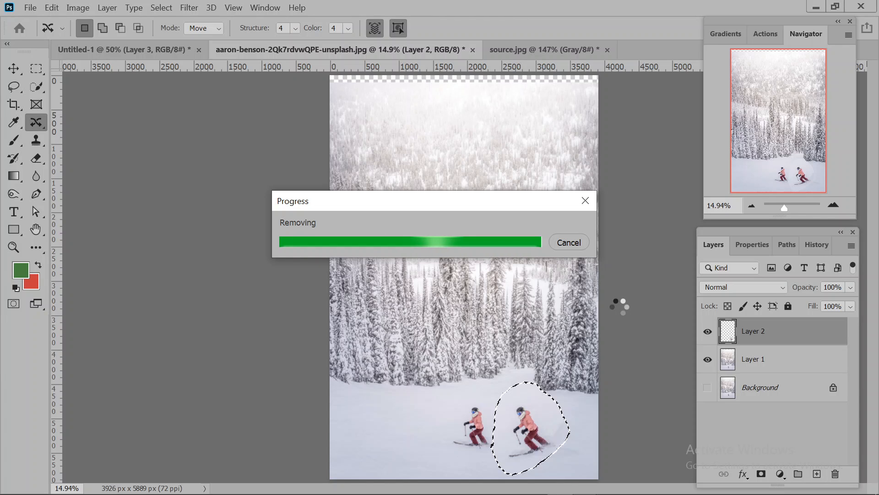
pyautogui.click(485, 337)
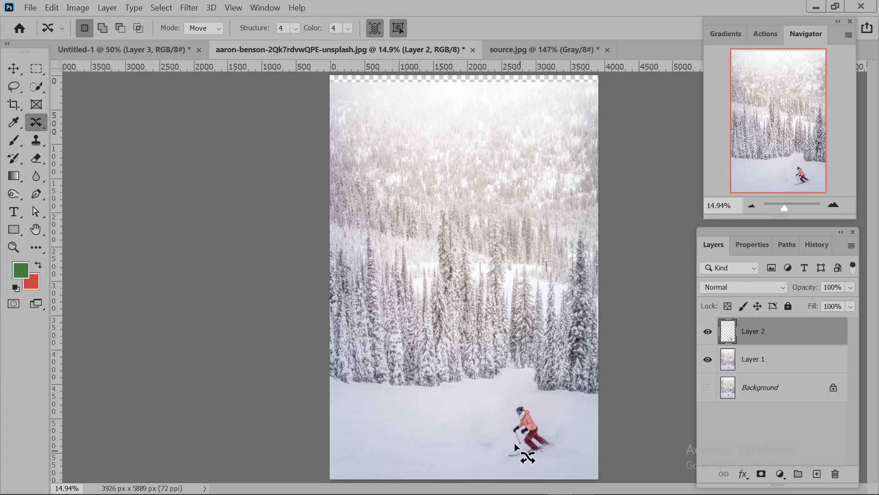
pyautogui.hotkey('ctrl', 'z')
pyautogui.hotkey('ctrl', 'z')
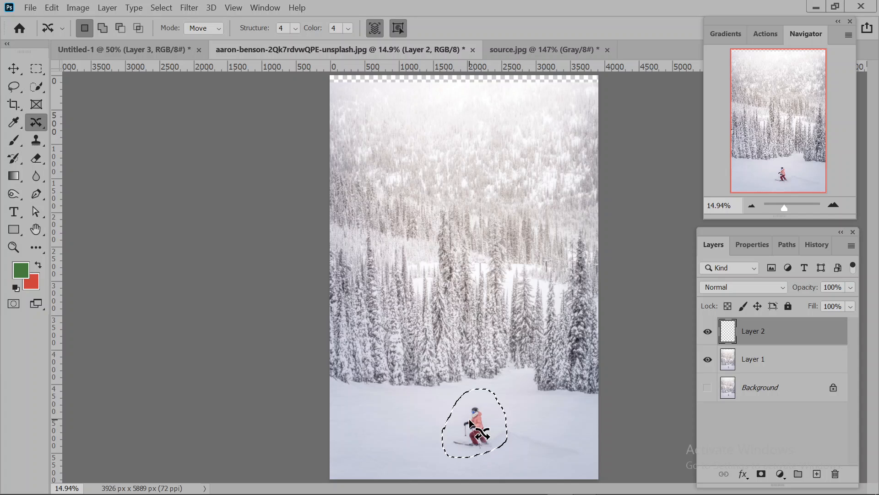
# Step: Try a Content-Aware move of the skier to the far left at about half size, and undo it
pyautogui.moveTo(459, 421); pyautogui.dragTo(353, 420)
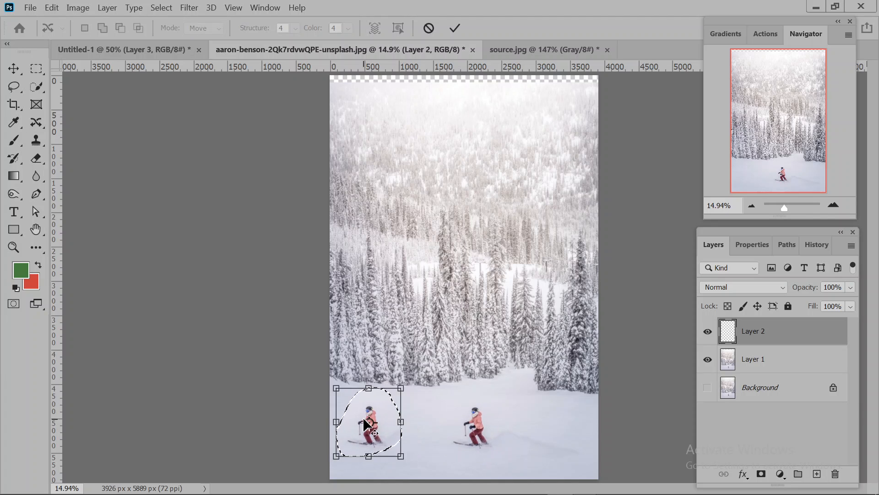
pyautogui.moveTo(407, 392); pyautogui.dragTo(359, 411)
pyautogui.click(460, 29)
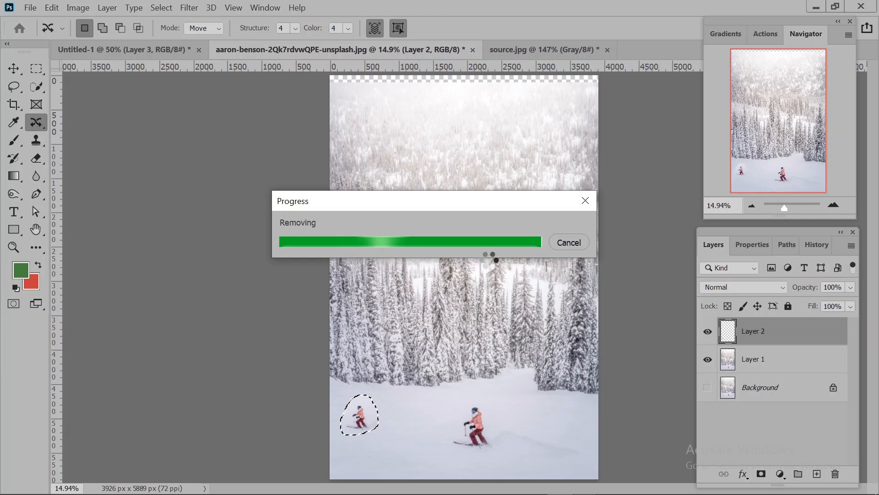
pyautogui.moveTo(559, 484)
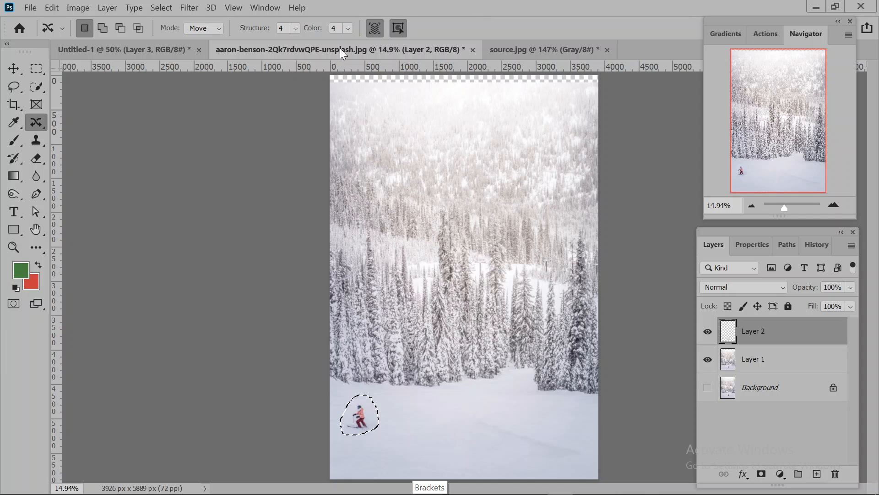
pyautogui.hotkey('ctrl', 'd')
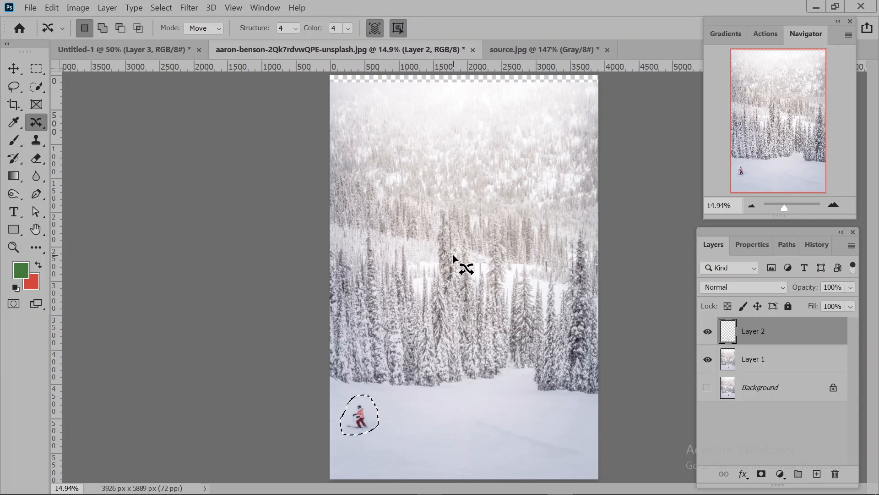
pyautogui.hotkey('ctrl', 'z')
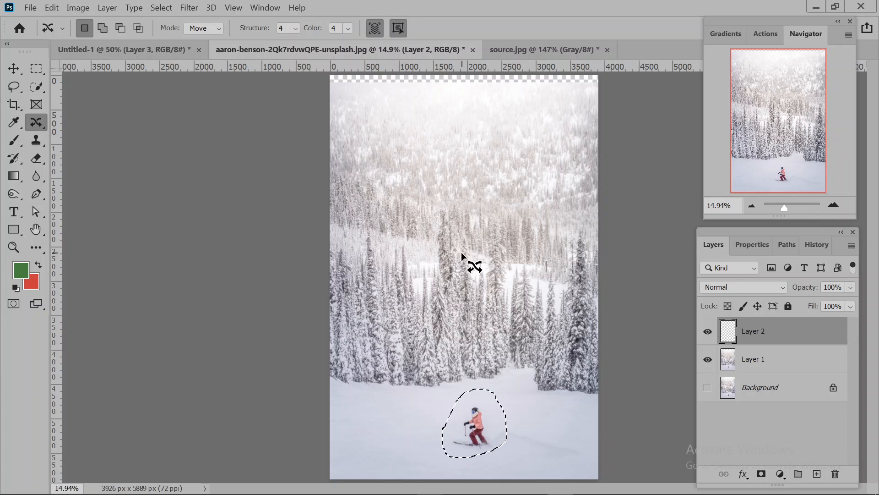
# Step: Set the Content-Aware Move mode to Extend and place a reduced copy of the skier at the photo's far left on Layer 2
pyautogui.click(197, 29)
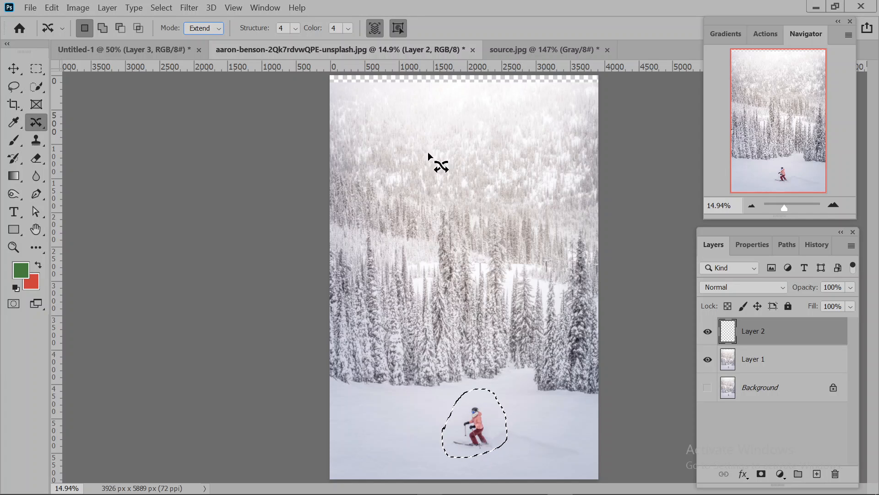
pyautogui.moveTo(472, 425); pyautogui.dragTo(368, 423)
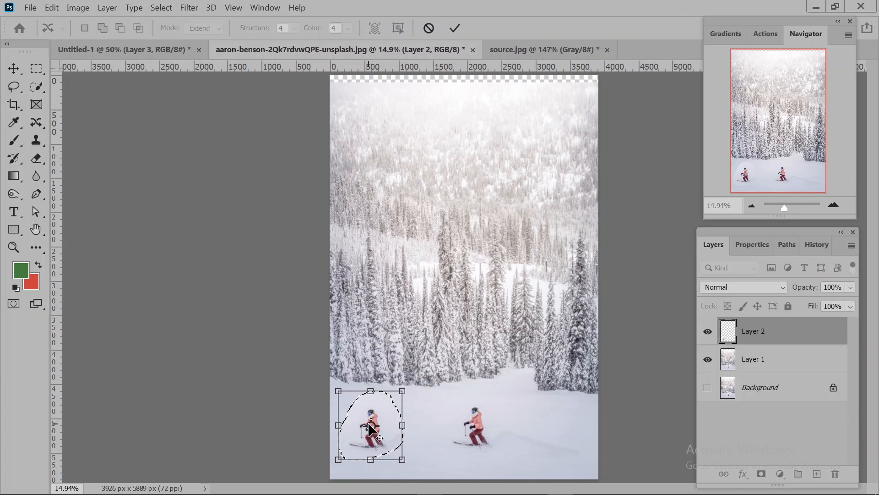
pyautogui.moveTo(402, 391); pyautogui.dragTo(348, 400)
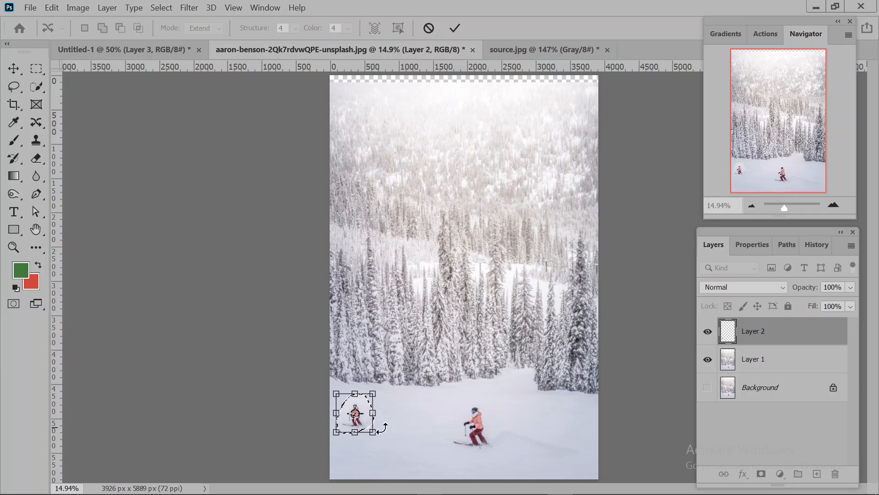
pyautogui.click(459, 28)
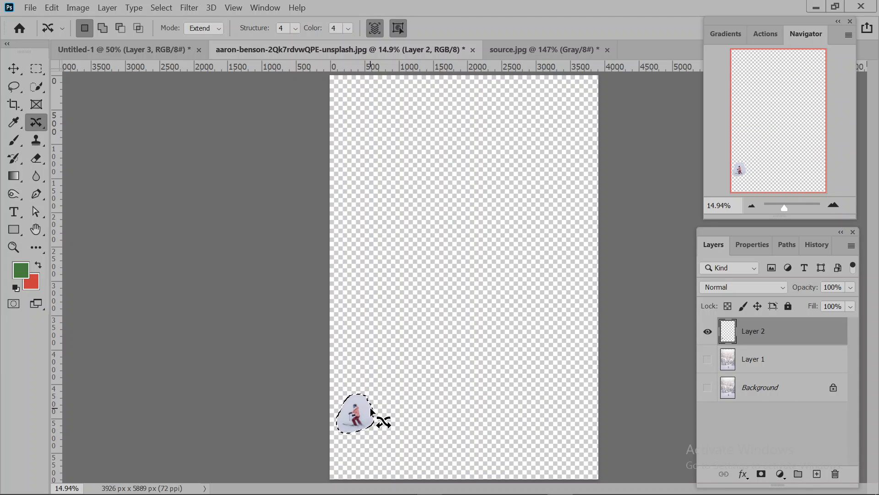
# Step: Show Layer 1 again after checking Layer 2 on its own, and deselect the small skier copy
pyautogui.click(707, 360)
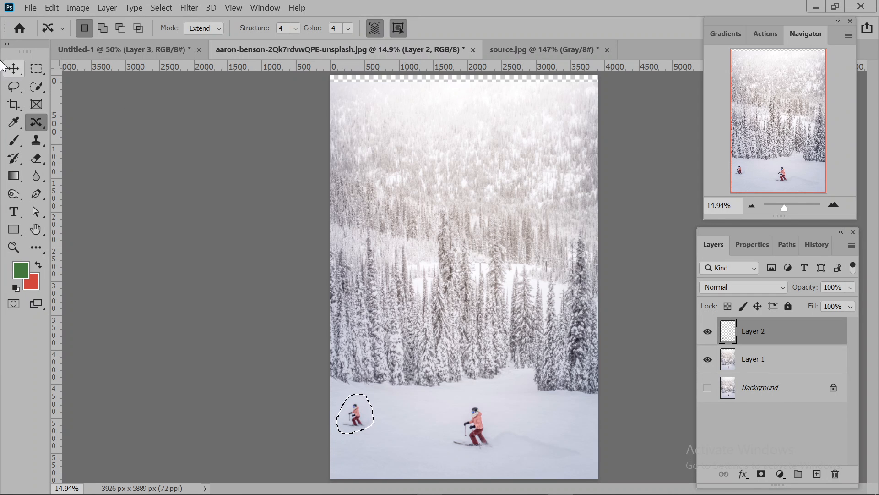
pyautogui.click(14, 69)
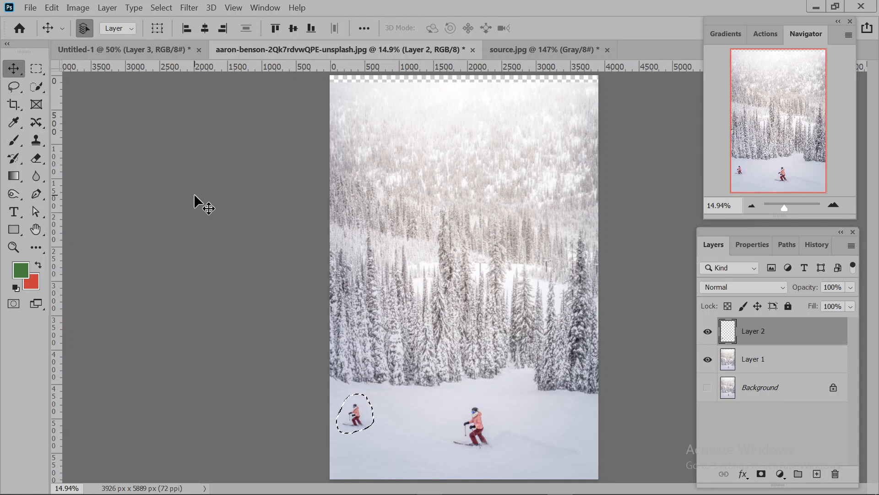
pyautogui.hotkey('ctrl', 'd')
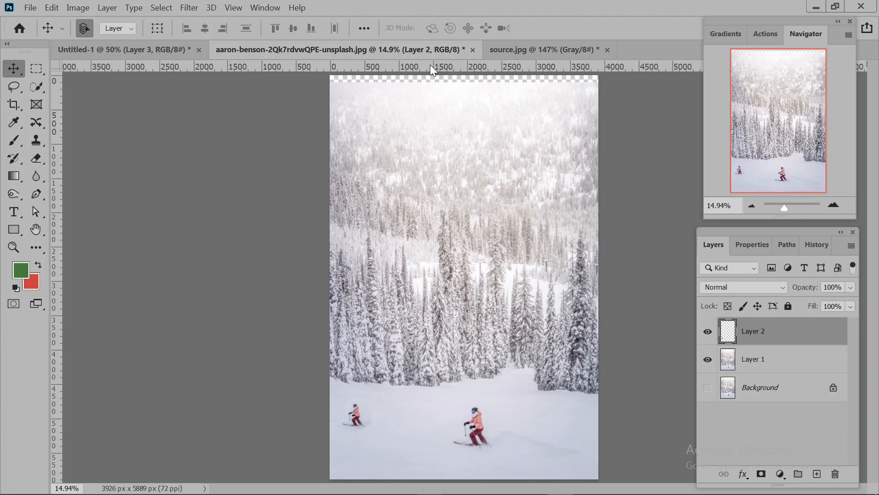
# Step: With Transform On Drop off, outline the original skier, try an extended copy just to its left, and undo the copy
pyautogui.click(36, 122)
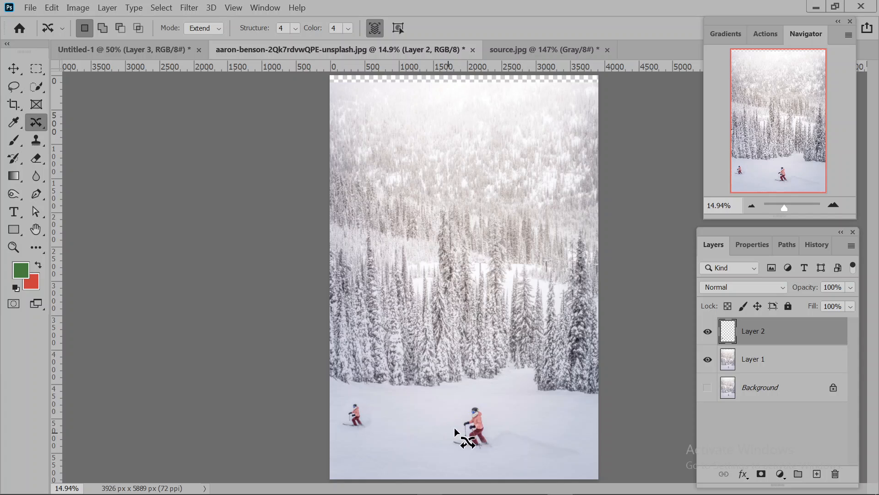
pyautogui.moveTo(447, 435)
pyautogui.mouseDown()
pyautogui.moveTo(451, 442)
pyautogui.moveTo(422, 436)
pyautogui.mouseUp()
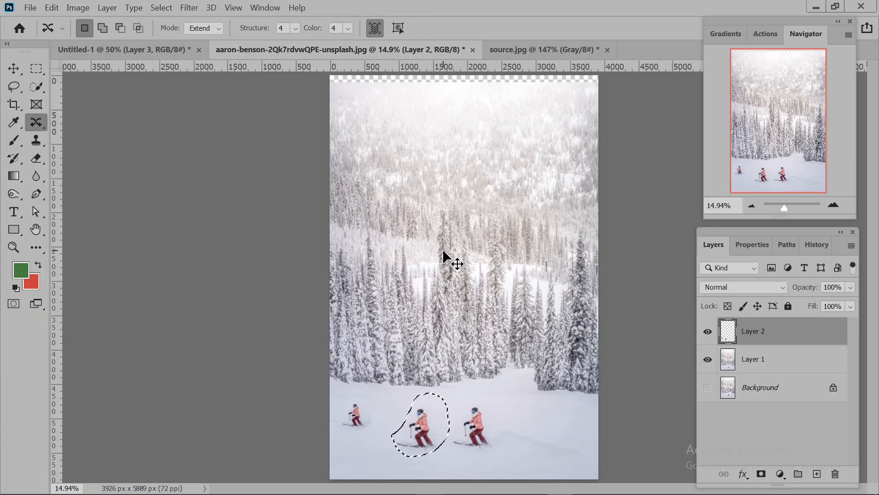
pyautogui.hotkey('ctrl', 'z')
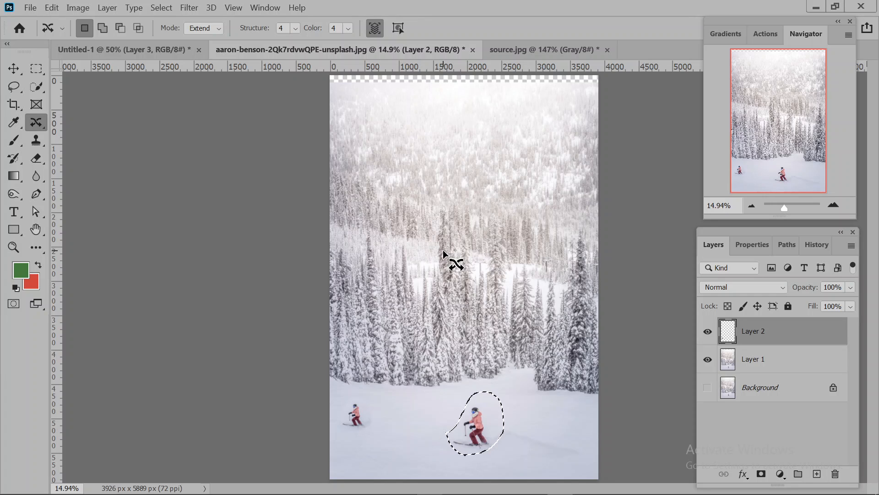
# Step: Move Layer 1 slightly upward to cover the transparent strip along the photo's upper edge
pyautogui.click(14, 69)
pyautogui.moveTo(422, 153); pyautogui.dragTo(422, 147)
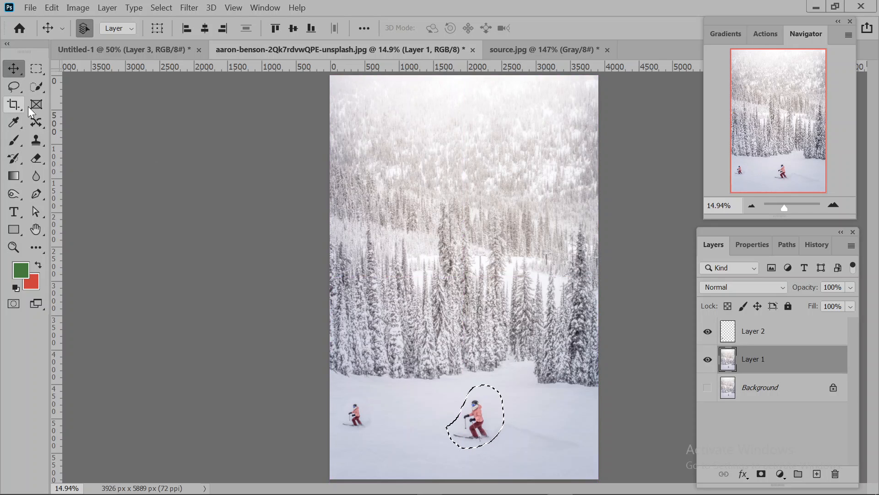
pyautogui.click(45, 123)
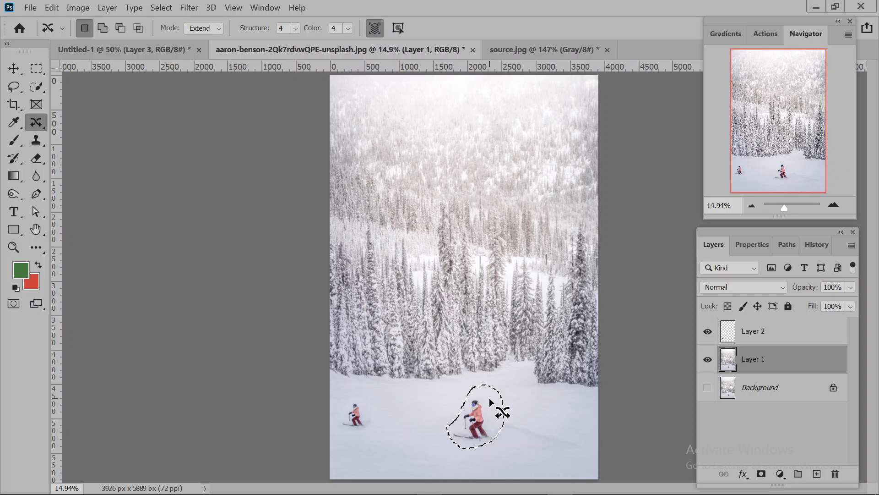
# Step: Replace the loose selection around the original skier with a closer freehand Content-Aware Move outline that includes the skis and poles
pyautogui.click(486, 276)
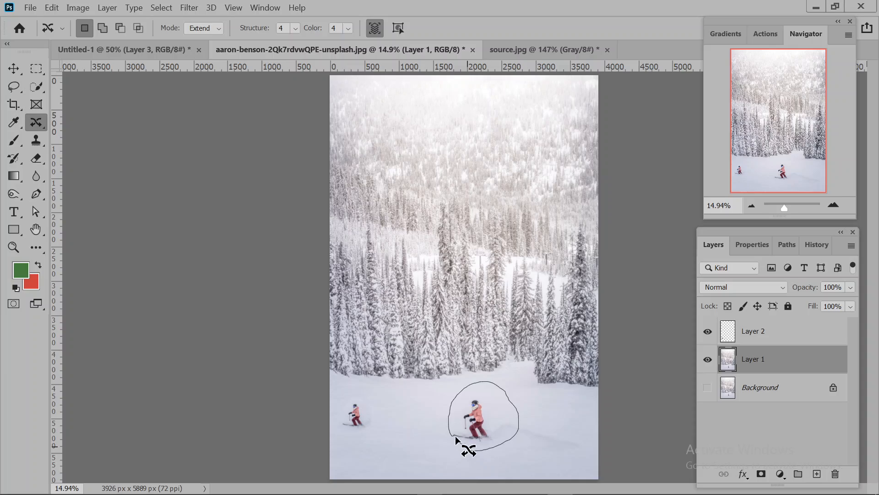
pyautogui.moveTo(444, 430); pyautogui.dragTo(446, 432)
pyautogui.moveTo(784, 206)
pyautogui.mouseDown()
pyautogui.moveTo(801, 204)
pyautogui.moveTo(792, 207)
pyautogui.mouseUp()
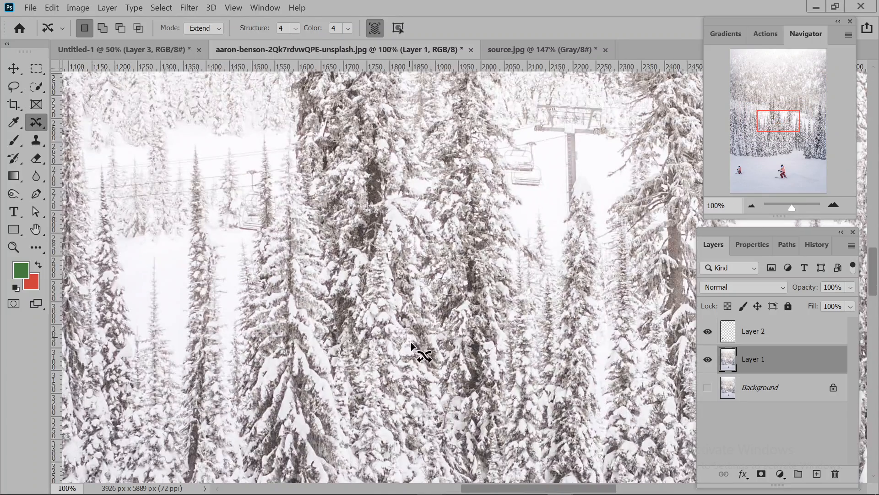
pyautogui.scroll(-5, 404, 338)
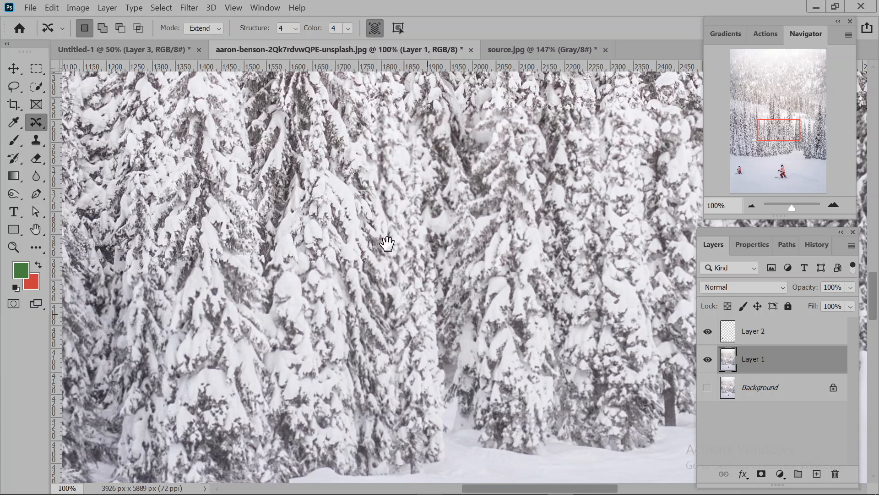
pyautogui.moveTo(582, 299); pyautogui.dragTo(448, 133)
pyautogui.moveTo(449, 392); pyautogui.dragTo(459, 232)
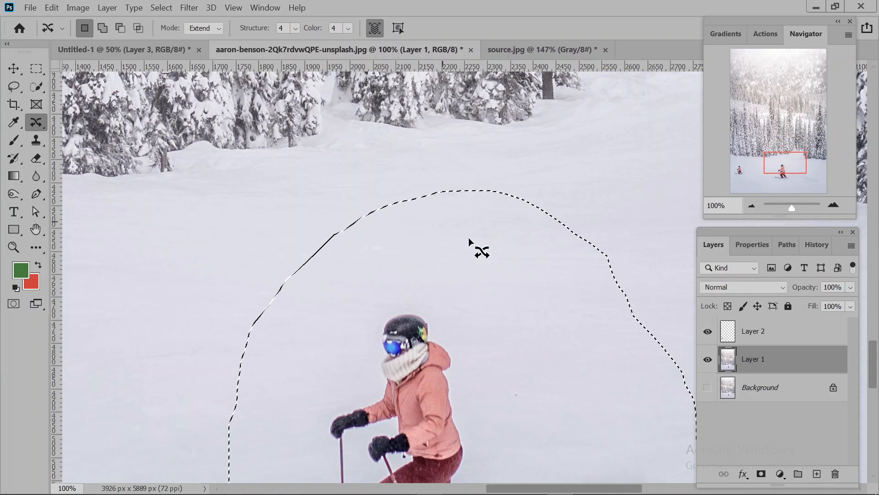
pyautogui.moveTo(472, 229); pyautogui.dragTo(406, 121)
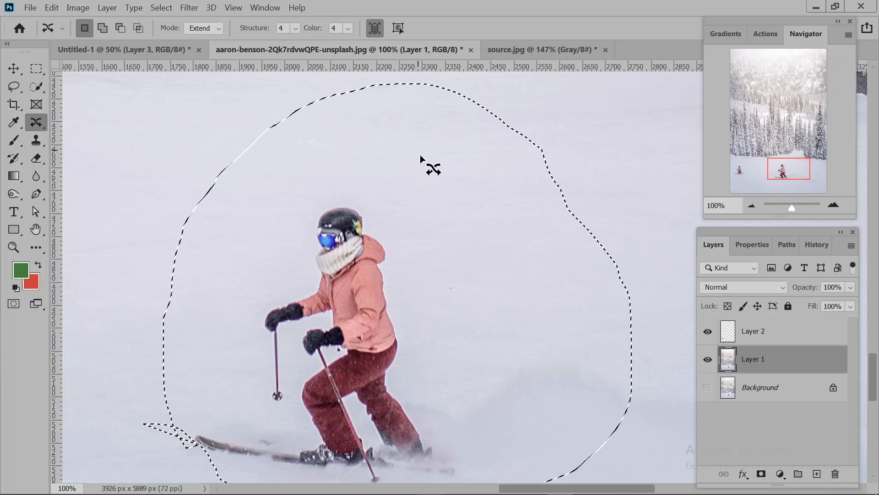
pyautogui.hotkey('ctrl', 'd')
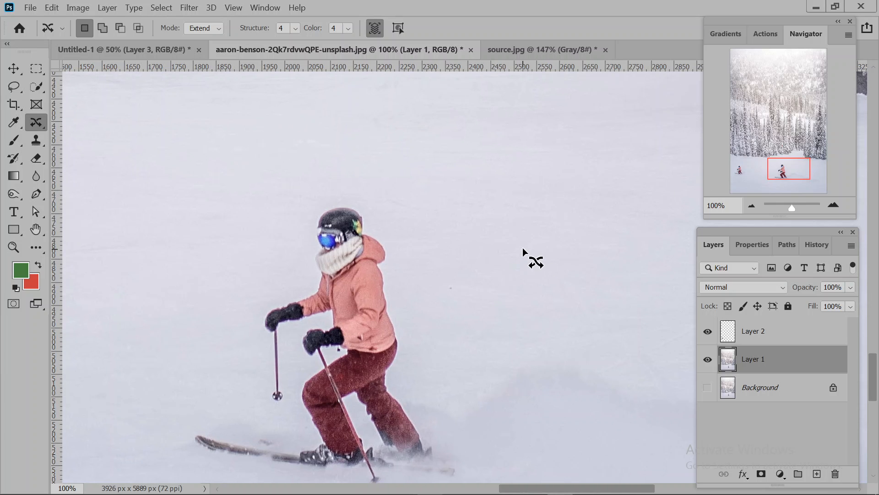
pyautogui.moveTo(469, 222); pyautogui.dragTo(463, 133)
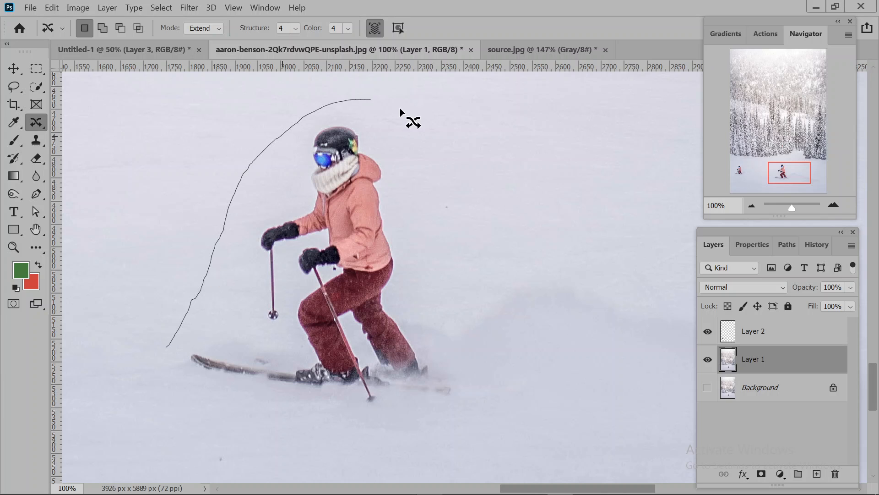
pyautogui.moveTo(399, 108); pyautogui.dragTo(459, 271)
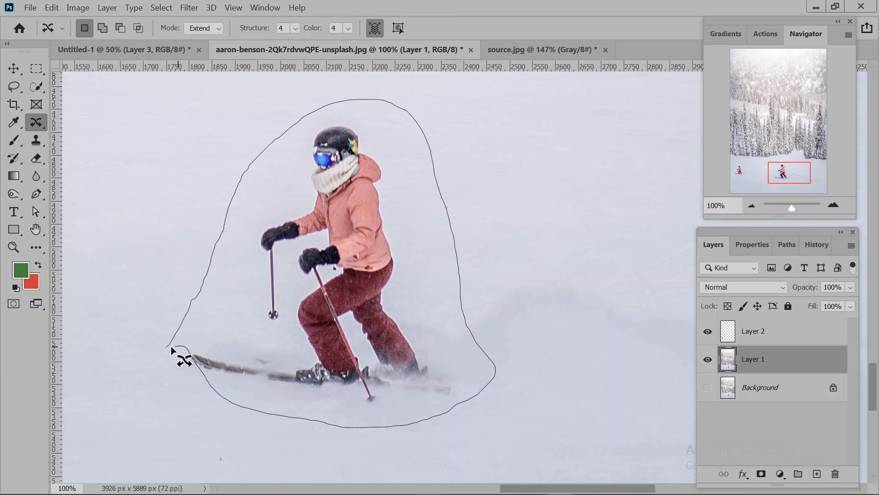
pyautogui.moveTo(171, 346); pyautogui.dragTo(166, 345)
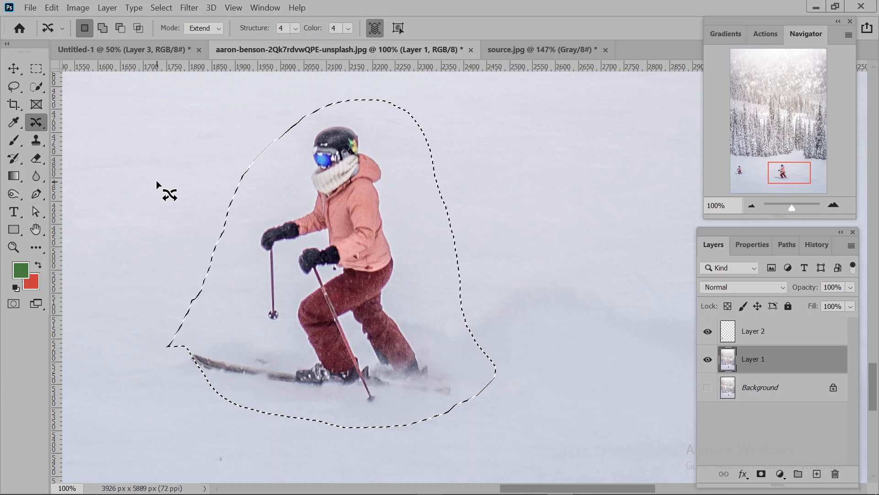
# Step: Try a Structure value of 7 for the Content-Aware Move tool, and return it to 4
pyautogui.click(295, 28)
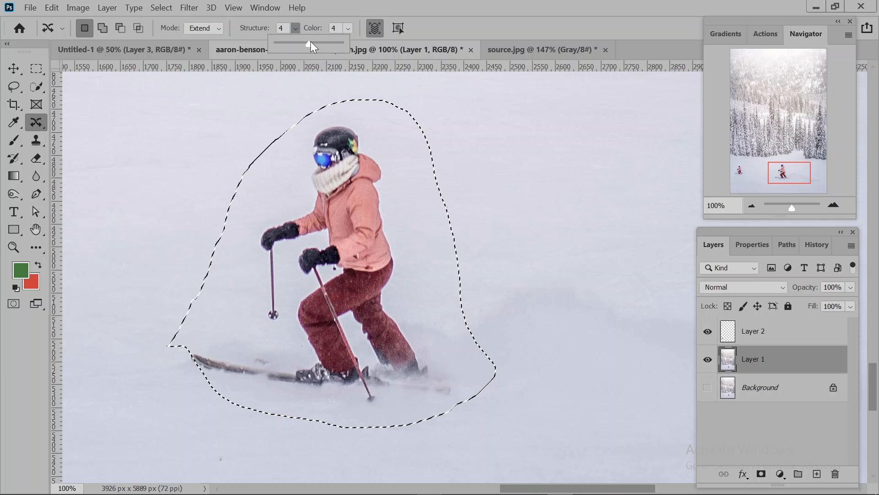
pyautogui.moveTo(334, 40); pyautogui.dragTo(341, 39)
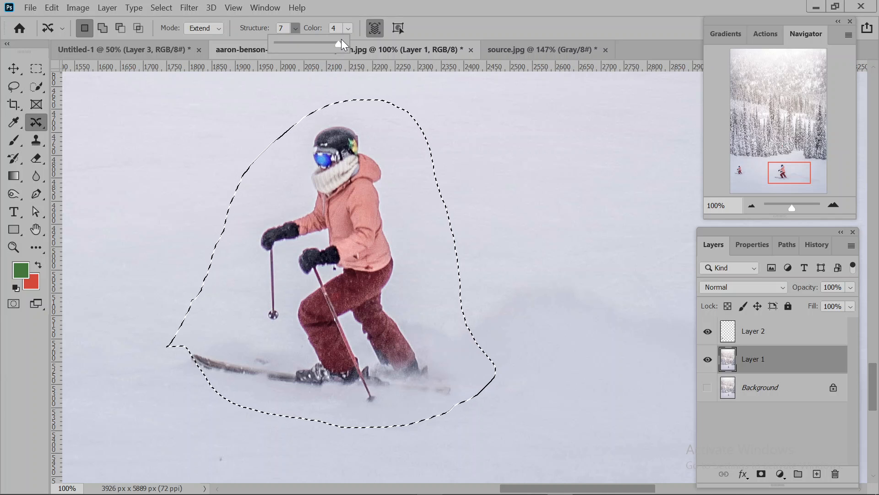
pyautogui.moveTo(341, 40); pyautogui.dragTo(304, 41)
pyautogui.moveTo(311, 50); pyautogui.dragTo(309, 48)
pyautogui.moveTo(338, 45); pyautogui.dragTo(312, 43)
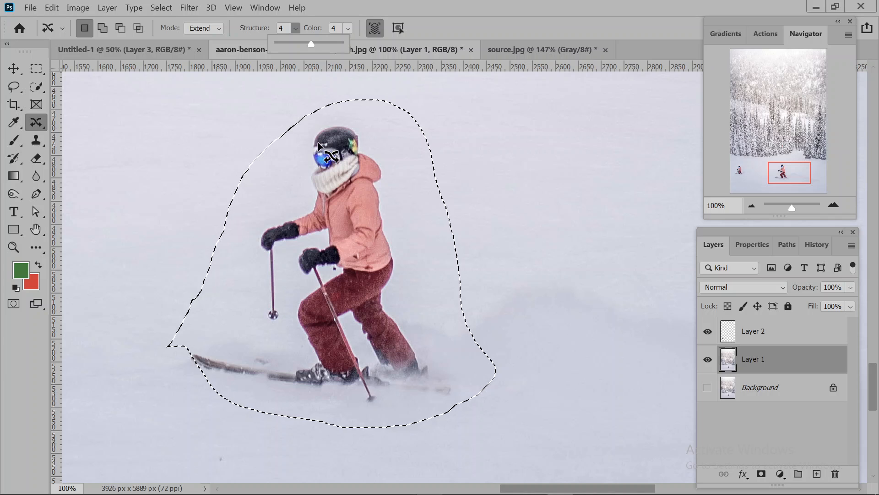
# Step: Set the Content-Aware Move tool's Color value to 10
pyautogui.click(349, 28)
pyautogui.click(349, 27)
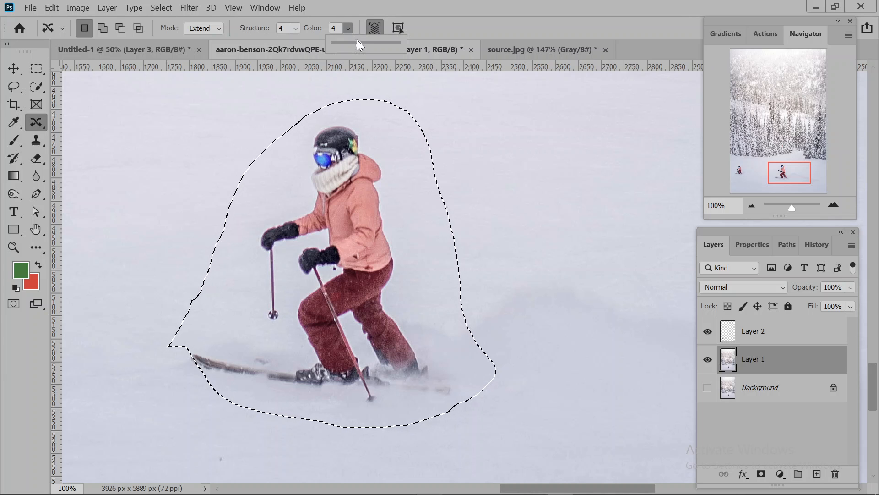
pyautogui.click(361, 46)
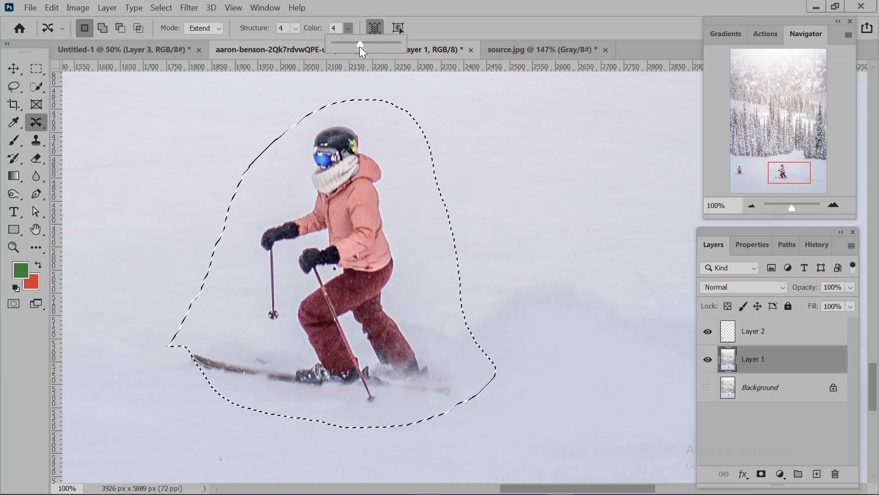
pyautogui.moveTo(359, 45); pyautogui.dragTo(397, 45)
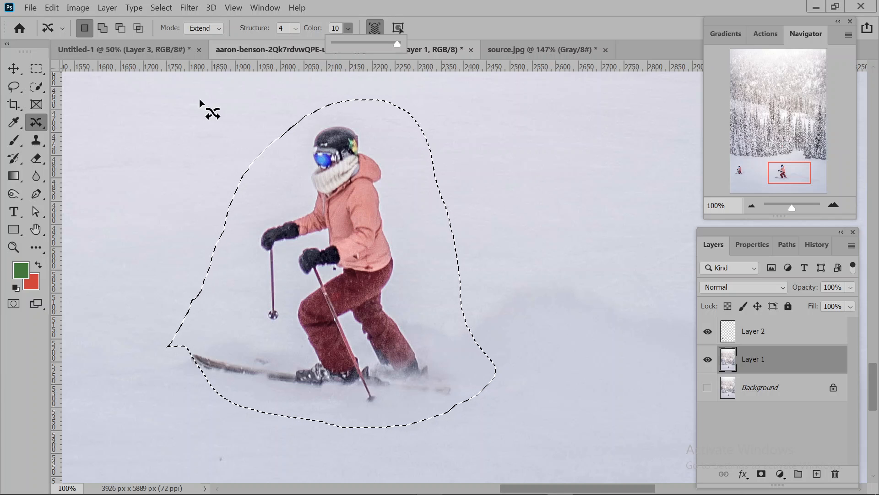
# Step: Change the Content-Aware Move mode to Move, shift the outlined skier about 480 px to the right, and deselect
pyautogui.click(203, 28)
pyautogui.click(202, 40)
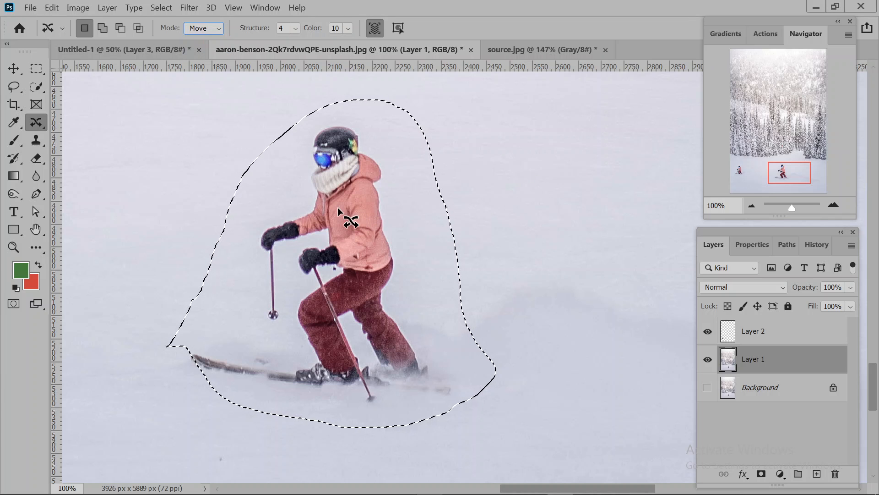
pyautogui.moveTo(337, 207); pyautogui.dragTo(560, 197)
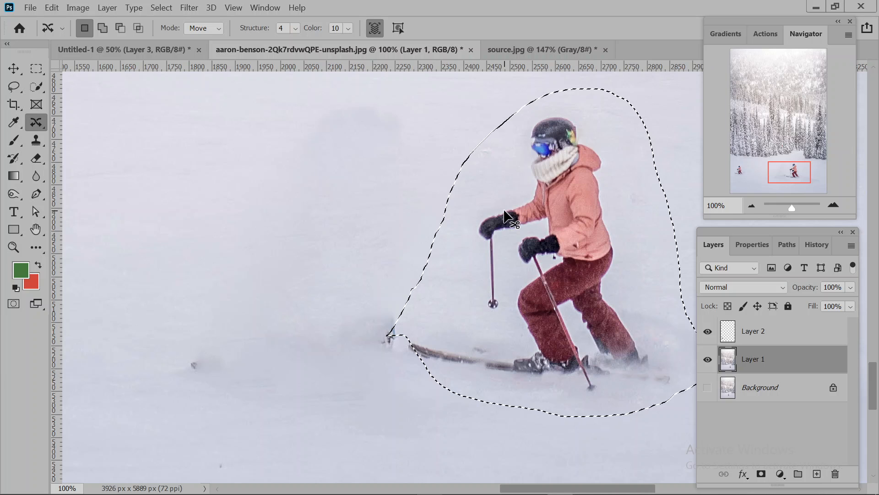
pyautogui.hotkey('ctrl', 'd')
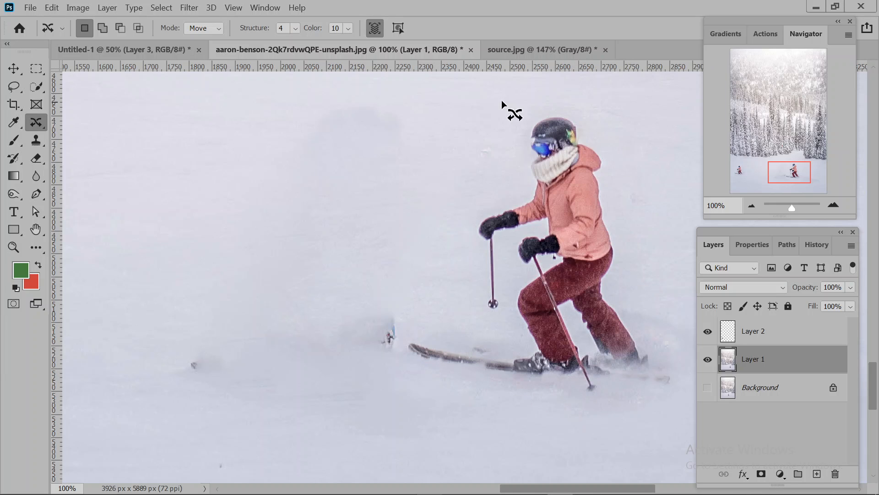
# Step: Set the Content-Aware Move tool's Color value back to 4
pyautogui.click(349, 29)
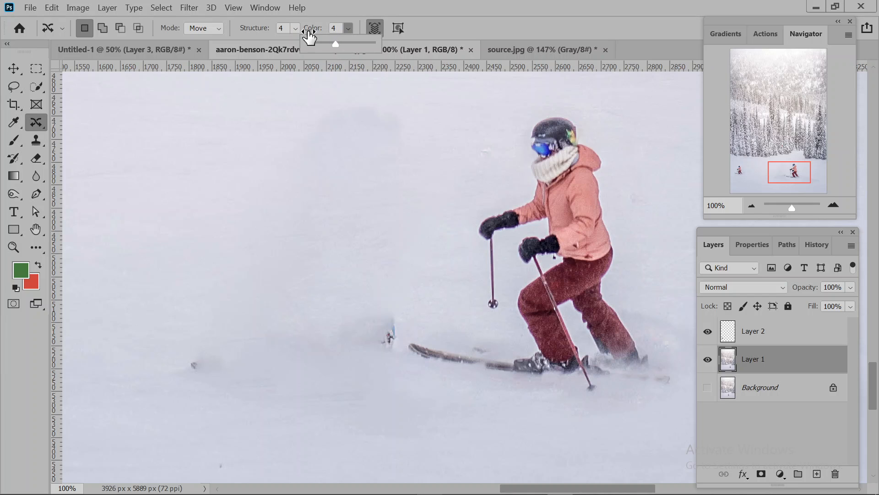
pyautogui.click(330, 2)
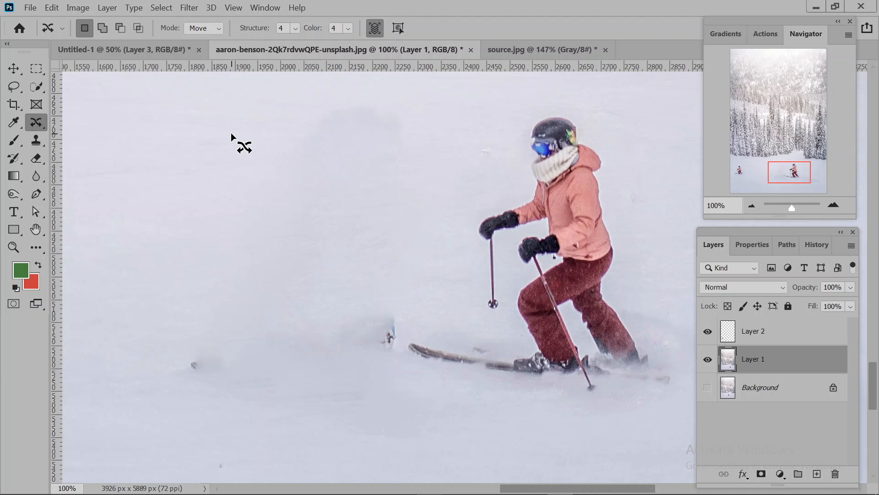
pyautogui.rightClick(38, 127)
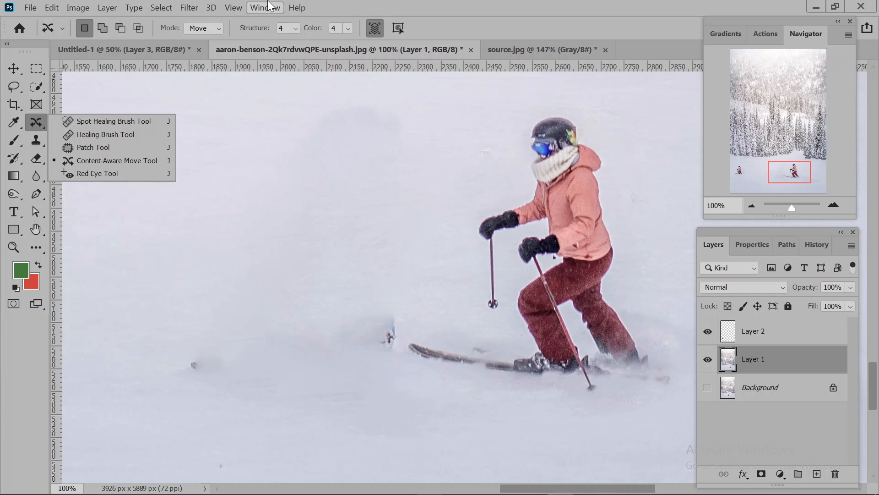
pyautogui.click(438, 1)
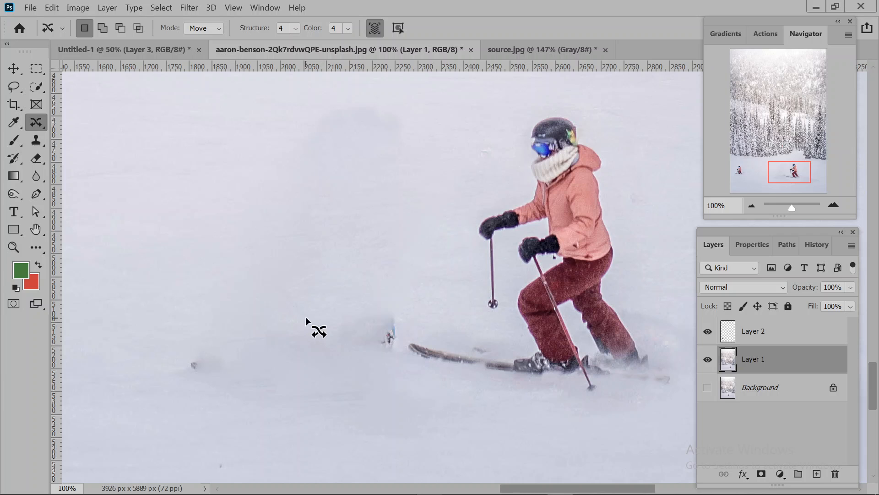
# Step: Lasso the leftover marks in the snow ahead of the moved skier and replace them with a Content-Aware fill
pyautogui.click(15, 90)
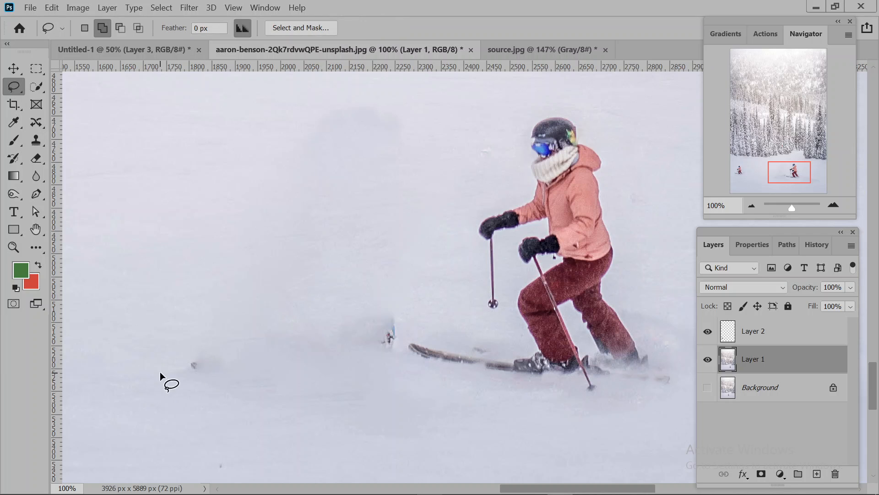
pyautogui.moveTo(160, 370)
pyautogui.mouseDown()
pyautogui.moveTo(175, 359)
pyautogui.moveTo(357, 308)
pyautogui.mouseUp()
pyautogui.moveTo(273, 403); pyautogui.dragTo(161, 370)
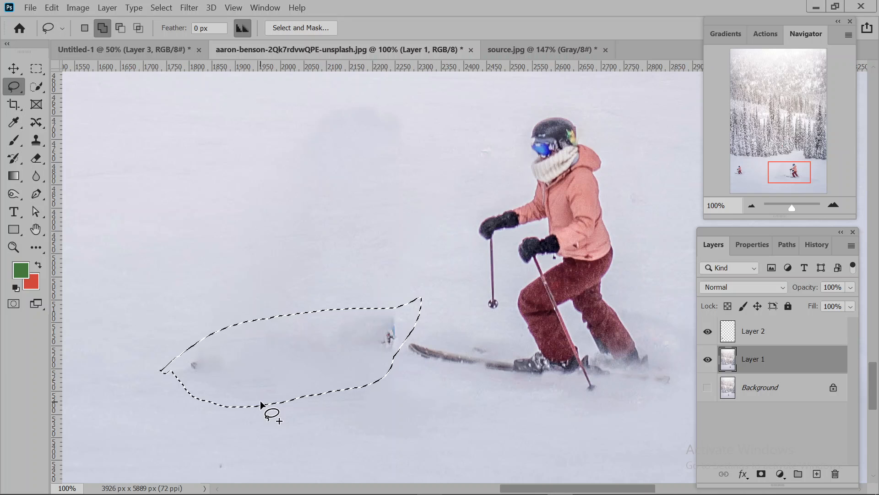
pyautogui.hotkey('shift', 'BackSpace')
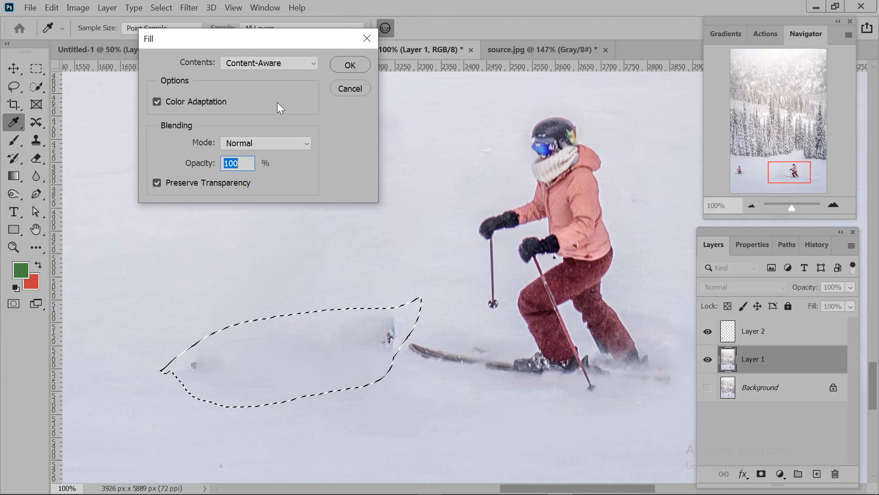
pyautogui.click(361, 64)
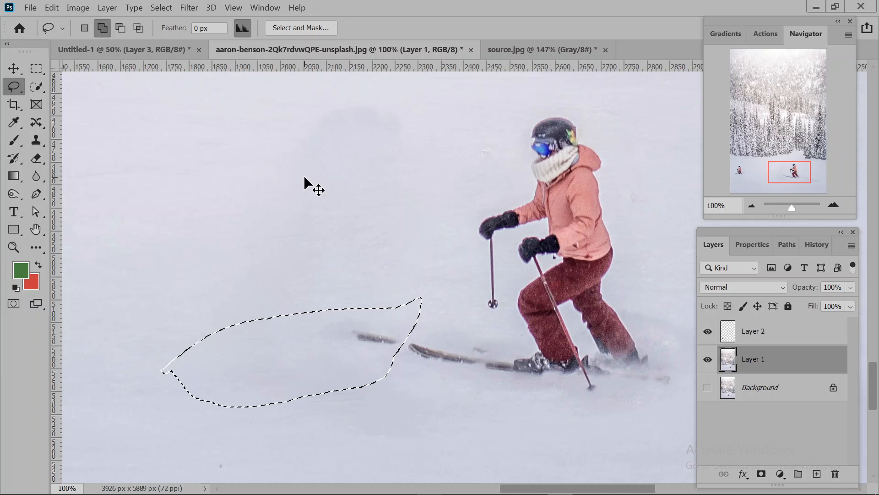
pyautogui.hotkey('ctrl', 'd')
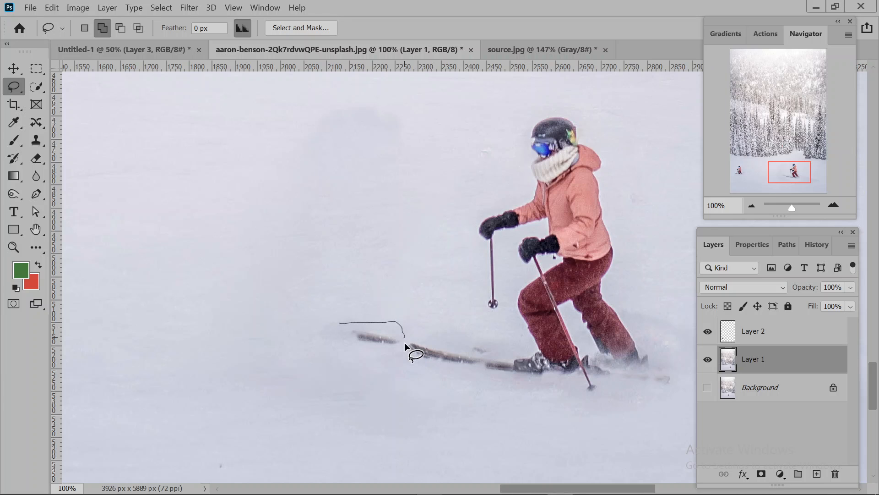
# Step: Lasso the stray piece of ski in front of the skier's ski tip, fill it with Content-Aware, and deselect
pyautogui.moveTo(349, 322); pyautogui.dragTo(350, 321)
pyautogui.hotkey('shift', 'F5')
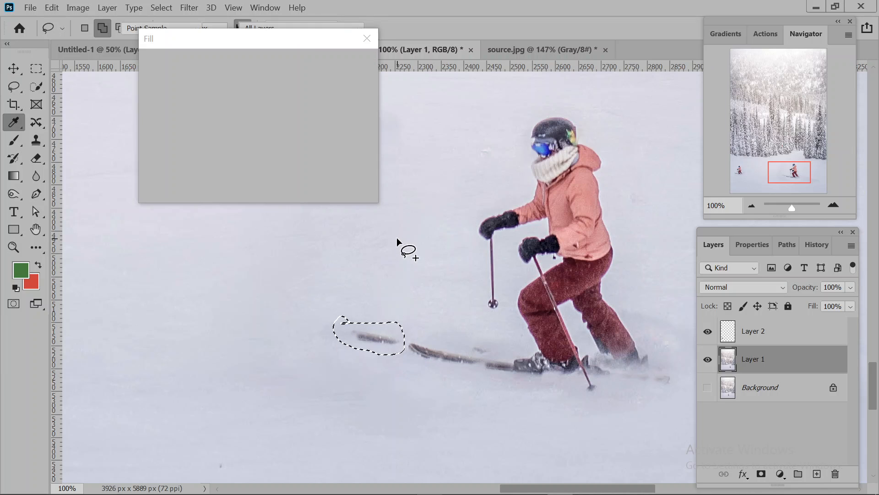
pyautogui.click(351, 65)
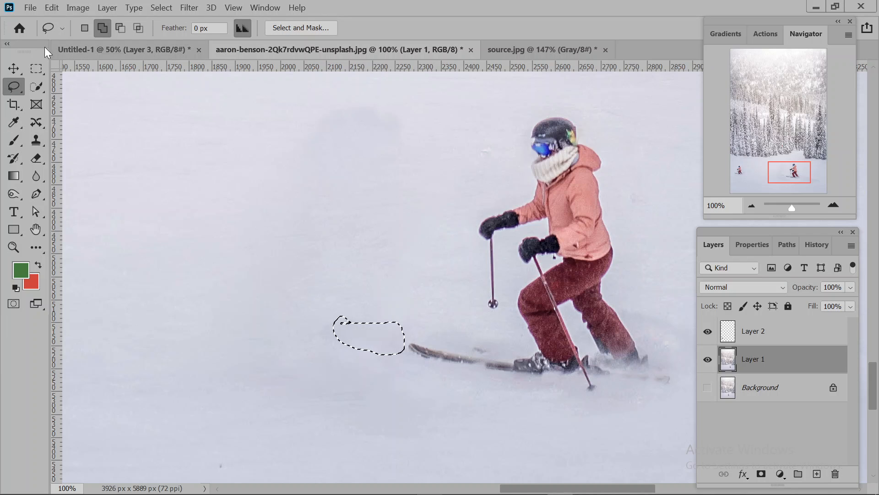
pyautogui.click(13, 68)
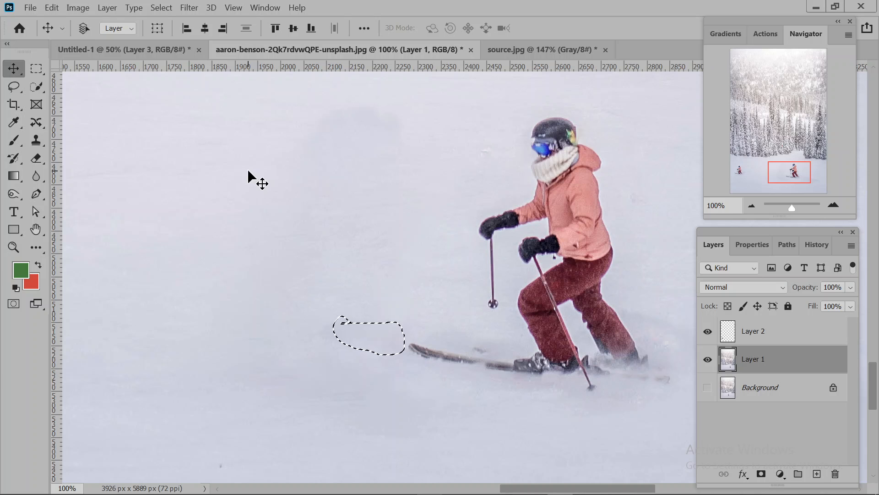
pyautogui.hotkey('ctrl', 'd')
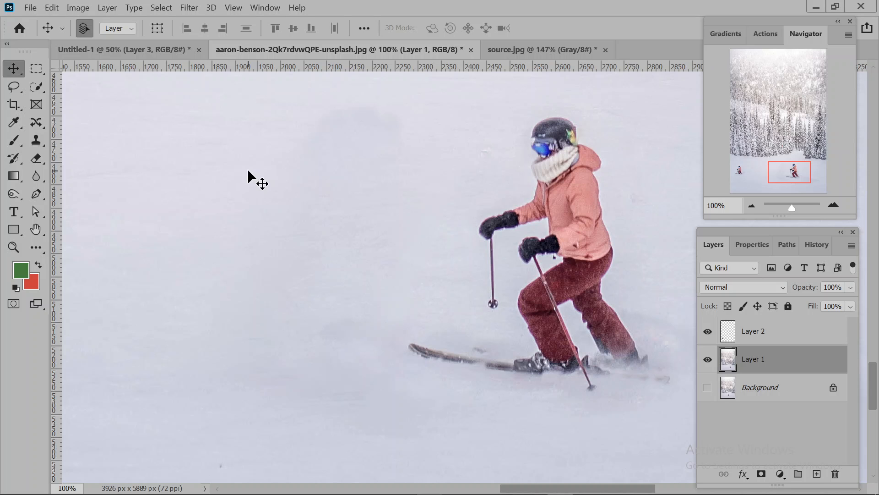
# Step: Make Layer 2, which holds the small skier copy, the active layer
pyautogui.hotkey('ctrl', '0')
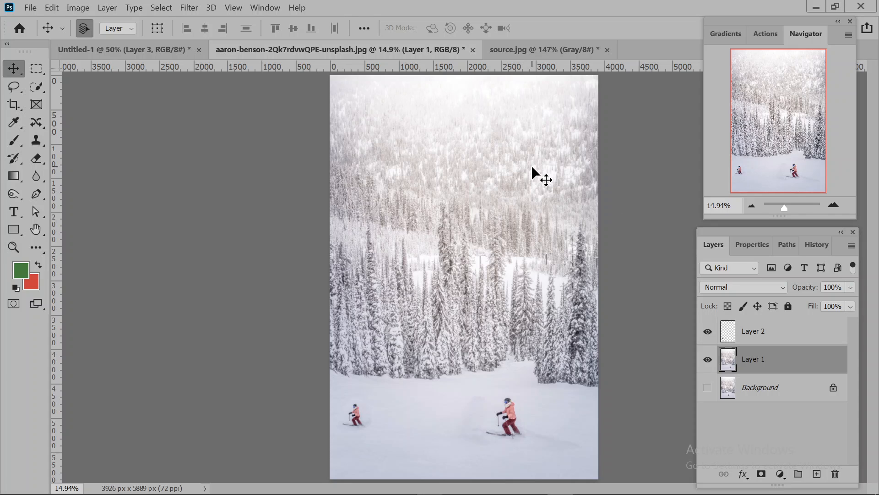
pyautogui.click(781, 341)
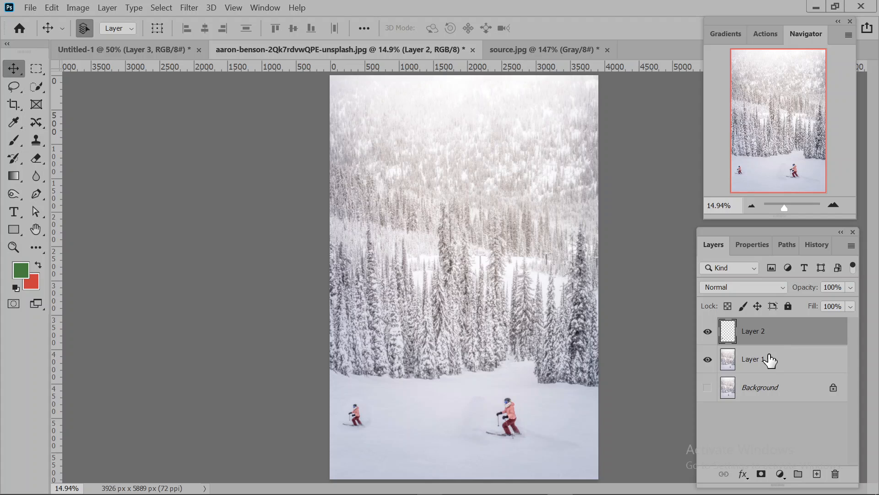
# Step: Add a new empty layer directly above Layer 2
pyautogui.click(770, 359)
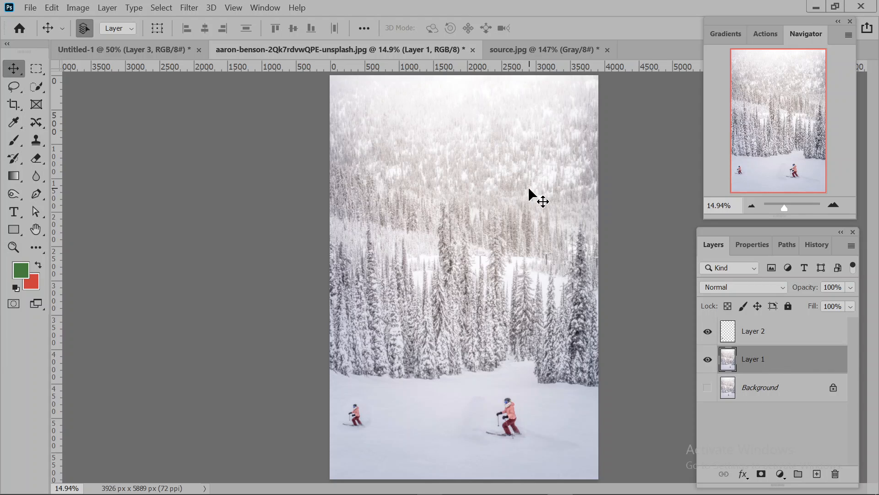
pyautogui.click(758, 332)
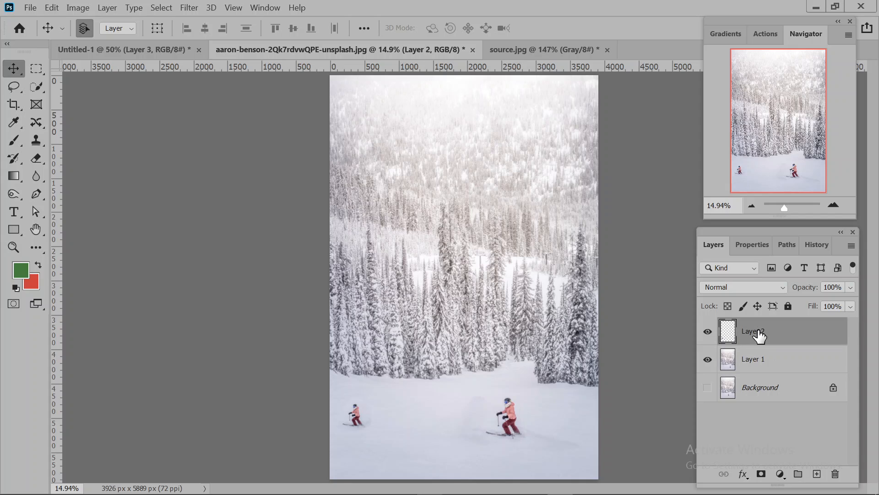
pyautogui.click(817, 473)
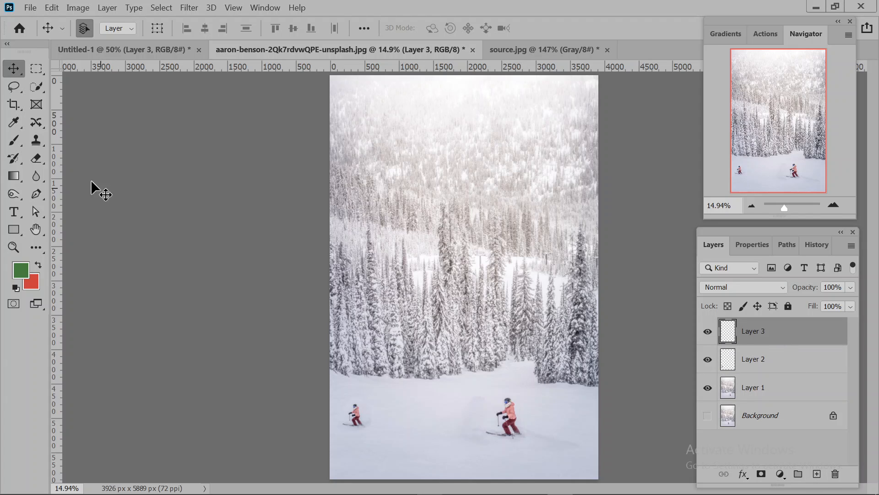
# Step: Lasso the larger skier with Content-Aware Move in Move mode, shift it slightly up the slope, and deselect
pyautogui.click(46, 121)
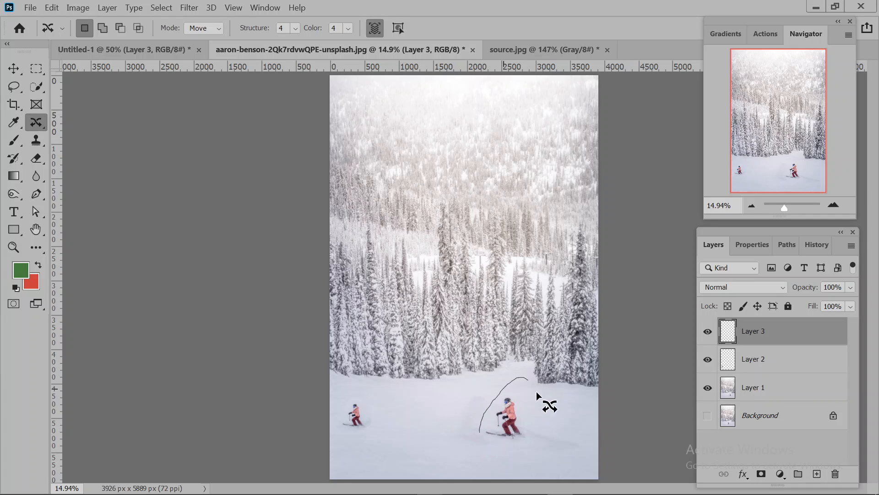
pyautogui.moveTo(537, 391)
pyautogui.mouseDown()
pyautogui.moveTo(534, 443)
pyautogui.moveTo(464, 443)
pyautogui.moveTo(475, 422)
pyautogui.moveTo(482, 431)
pyautogui.moveTo(427, 429)
pyautogui.moveTo(466, 432)
pyautogui.moveTo(520, 393)
pyautogui.mouseUp()
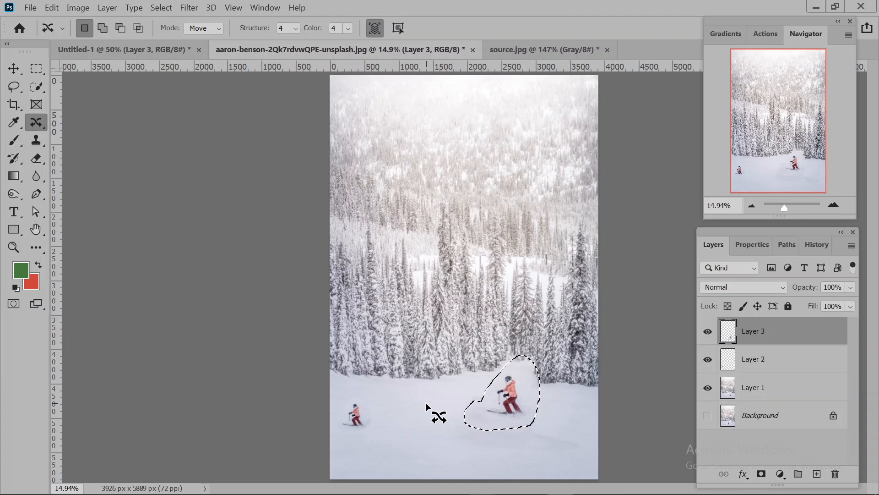
pyautogui.hotkey('ctrl', 'd')
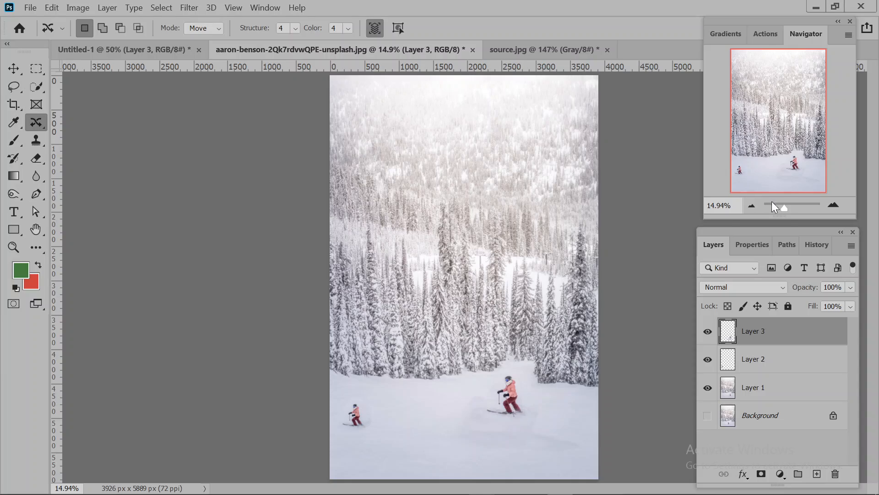
# Step: Use Content-Aware Move in Extend mode on the larger skier's upper body, shifting it slightly up to lengthen the legs, and deselect
pyautogui.moveTo(784, 208); pyautogui.dragTo(792, 207)
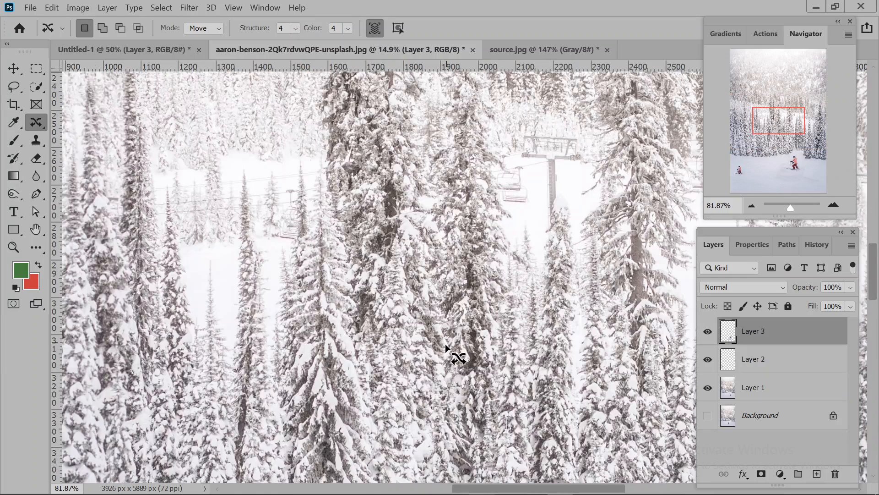
pyautogui.scroll(-10, 443, 306)
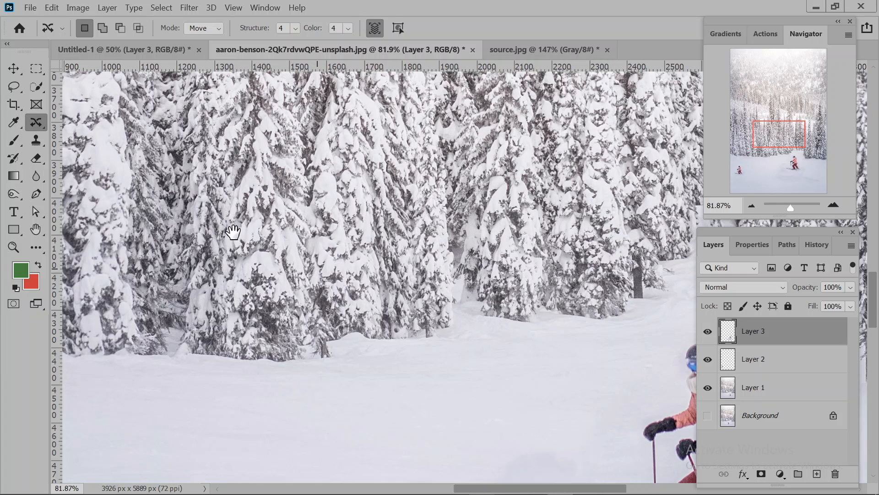
pyautogui.moveTo(537, 360); pyautogui.dragTo(314, 198)
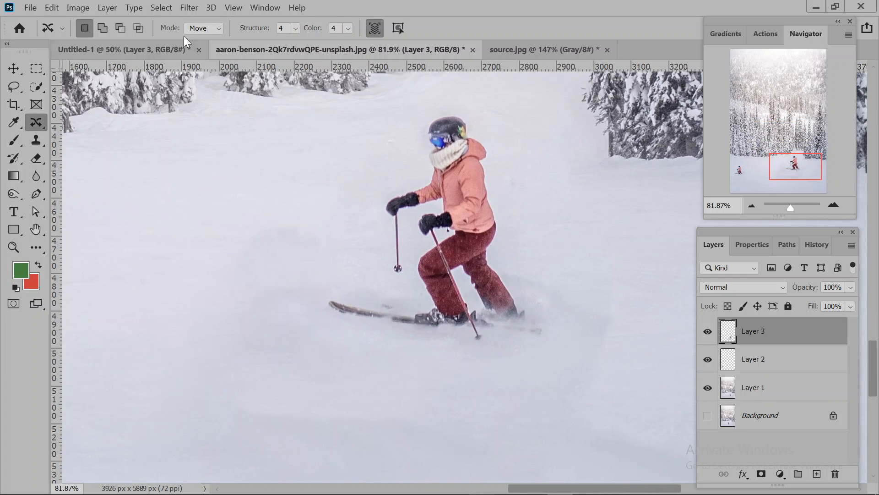
pyautogui.click(200, 28)
pyautogui.click(205, 46)
pyautogui.moveTo(478, 98); pyautogui.dragTo(351, 185)
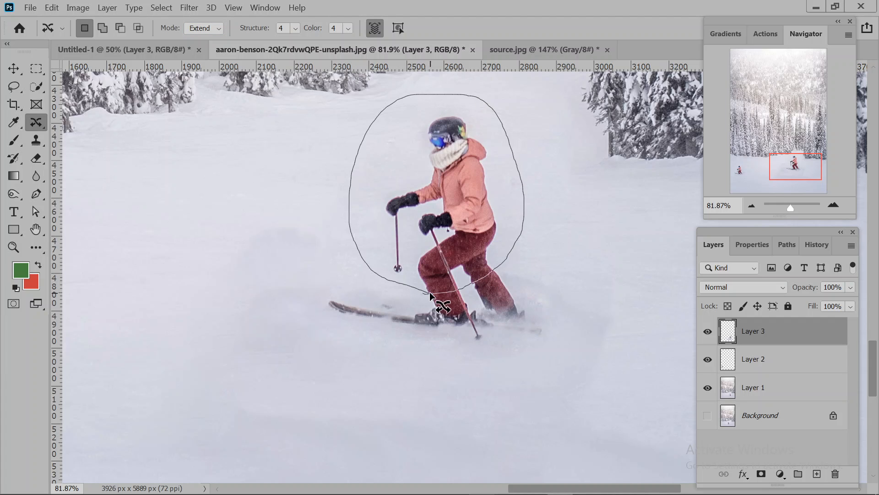
pyautogui.moveTo(429, 292); pyautogui.dragTo(432, 291)
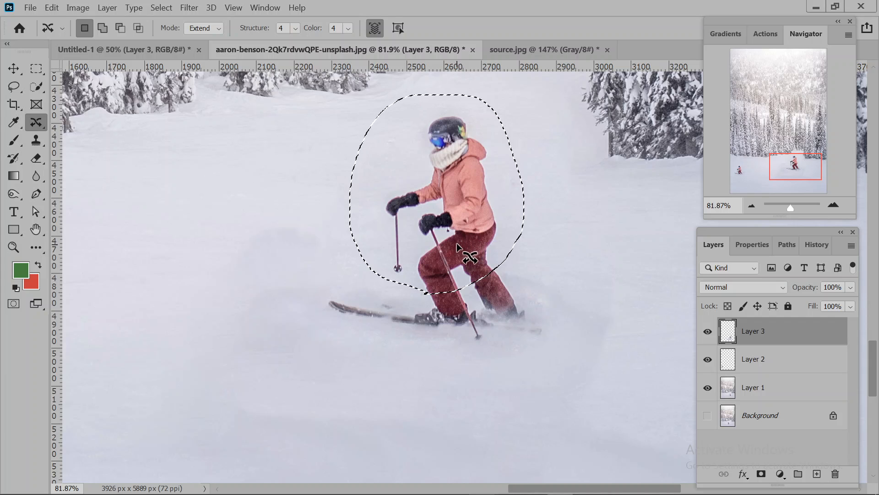
pyautogui.moveTo(454, 244)
pyautogui.mouseDown()
pyautogui.moveTo(441, 214)
pyautogui.moveTo(447, 231)
pyautogui.mouseUp()
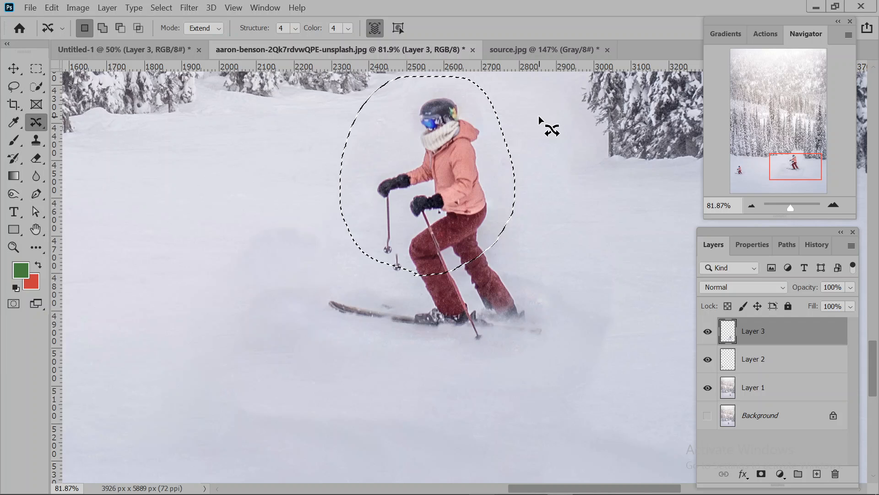
pyautogui.click(13, 68)
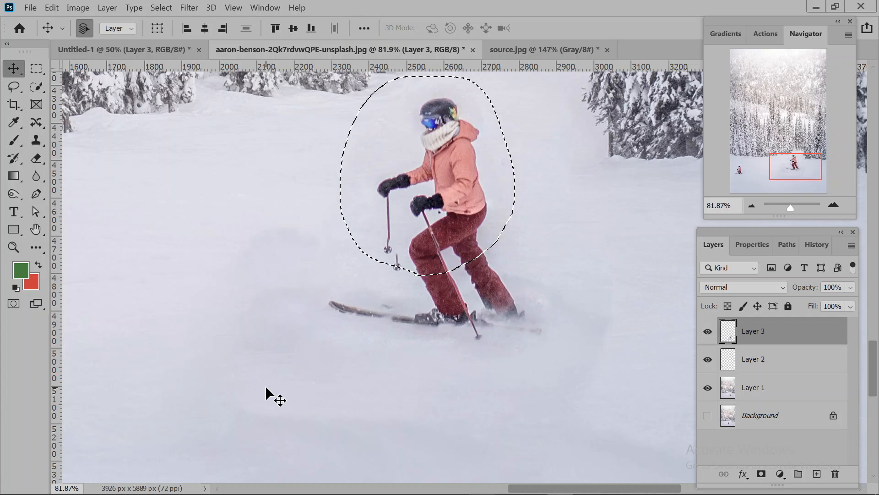
pyautogui.hotkey('ctrl', 'd')
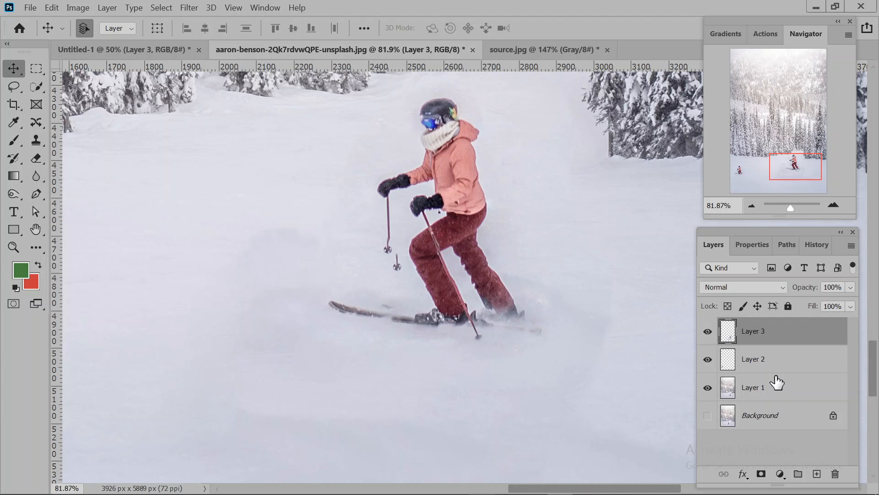
# Step: Create a new layer above Layer 3 and stamp all visible layers into it
pyautogui.keyDown('shift'); pyautogui.click(803, 392); pyautogui.keyUp('shift')
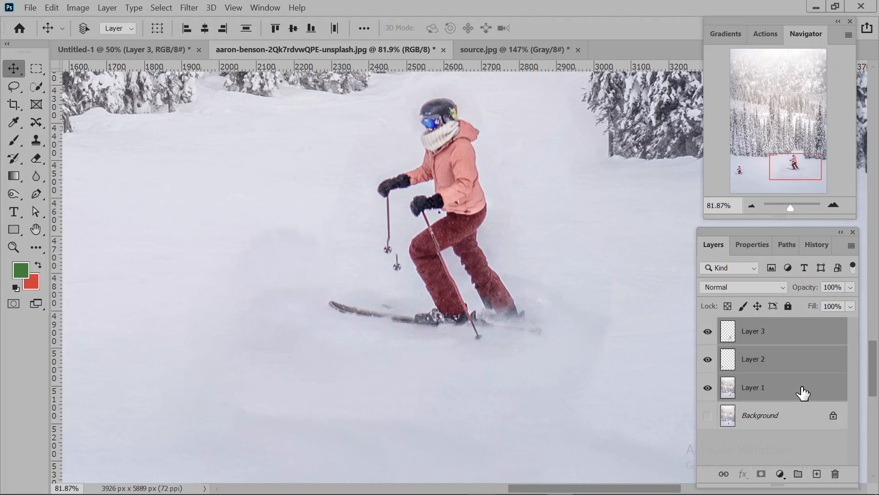
pyautogui.hotkey('ctrl', 'shift', 'alt', 'n')
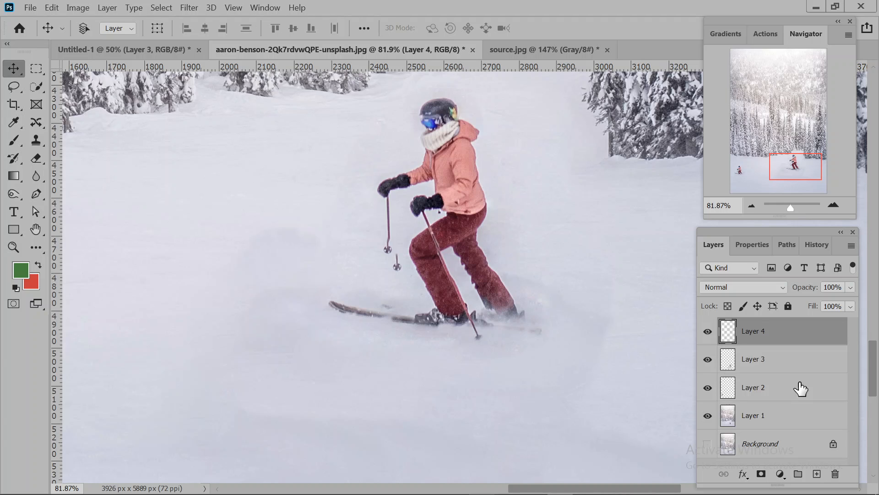
pyautogui.hotkey('ctrl', 'shift', 'alt', 'e')
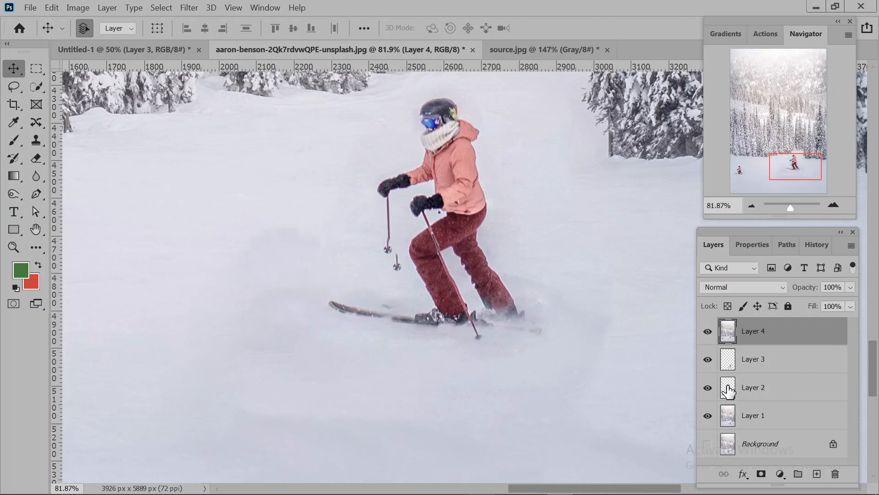
# Step: Hide Layer 3, Layer 2 and Layer 1, leaving only the stamped layer visible, and fit the whole image in view
pyautogui.click(708, 359)
pyautogui.click(708, 388)
pyautogui.click(708, 416)
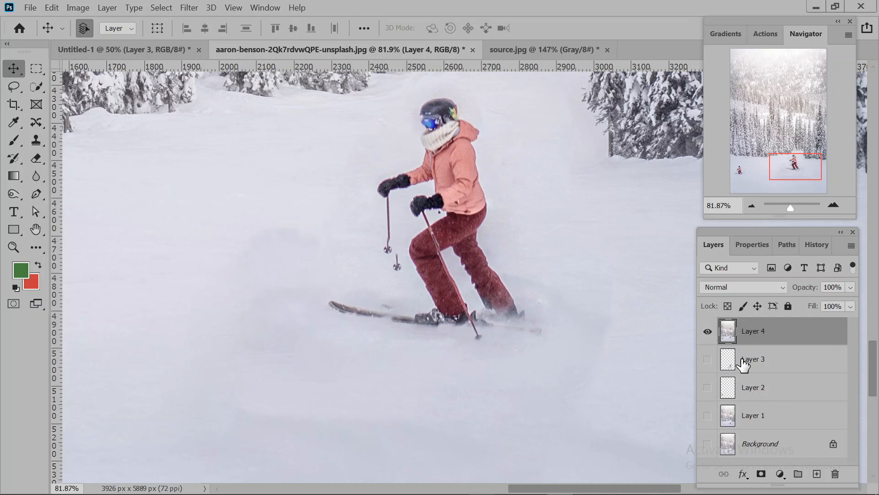
pyautogui.hotkey('ctrl', '0')
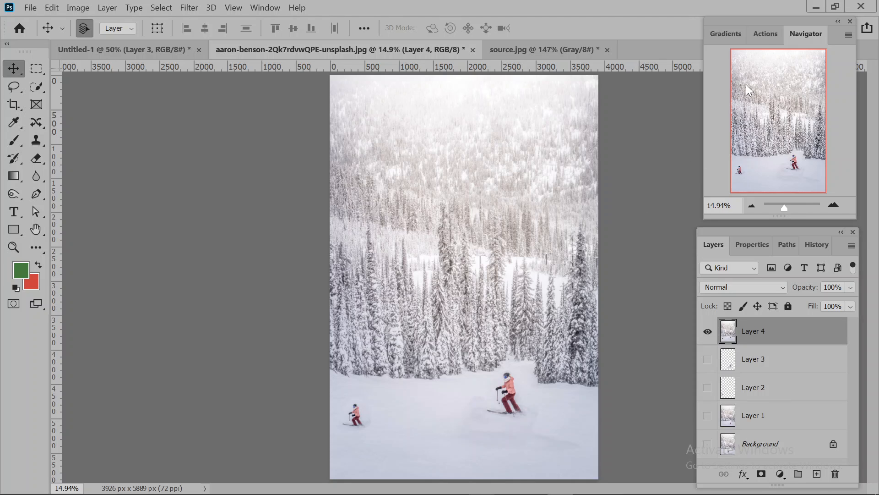
# Step: Switch to the Google Meet call in Chrome, stop presenting the screen, and mute the microphone
pyautogui.click(816, 6)
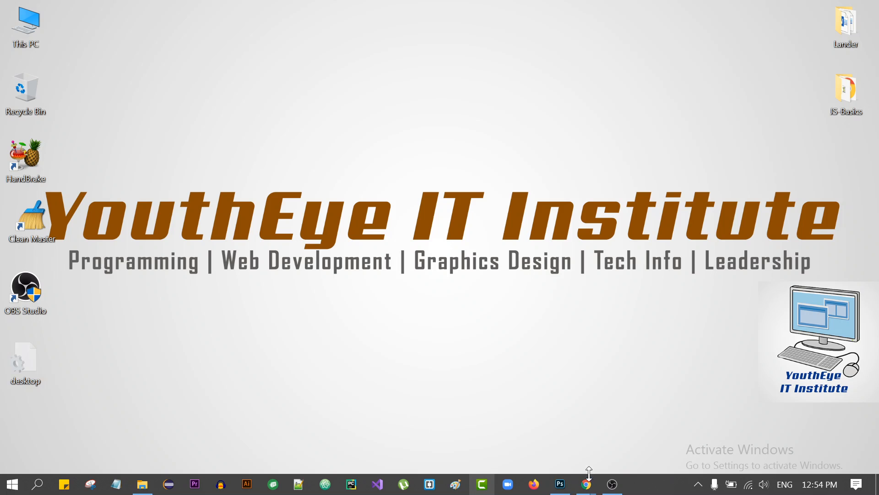
pyautogui.moveTo(589, 476)
pyautogui.click(524, 431)
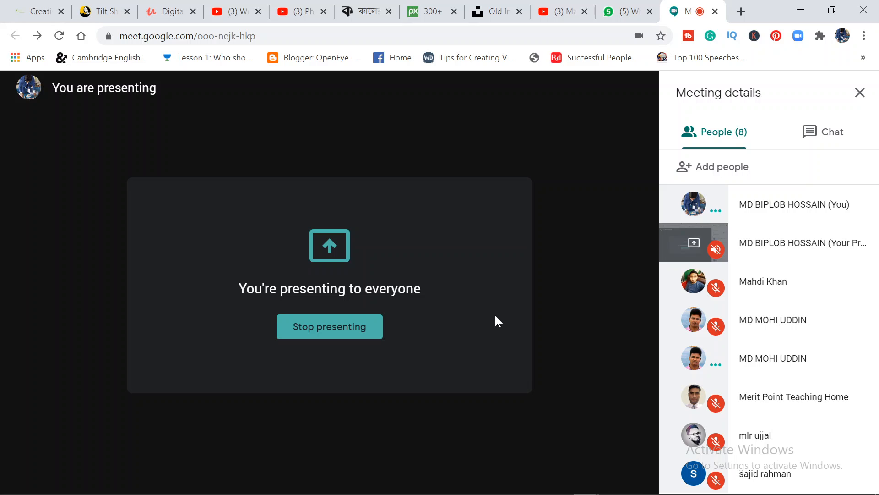
pyautogui.click(347, 332)
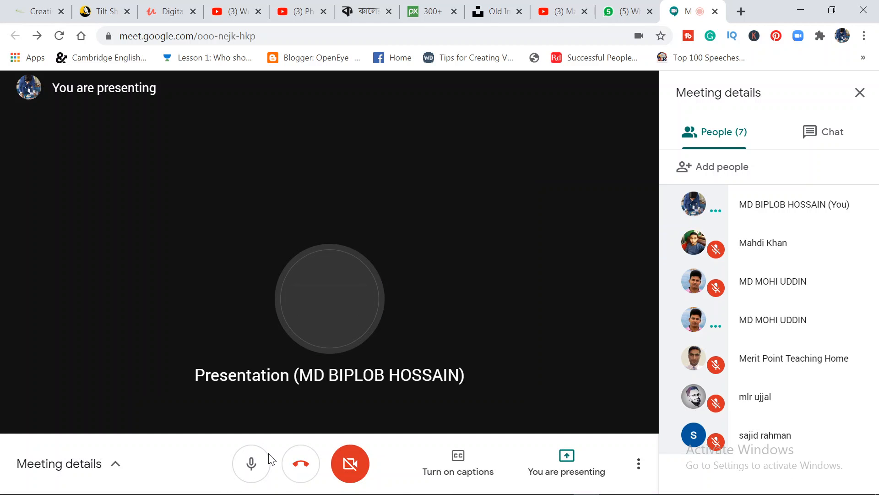
pyautogui.click(265, 458)
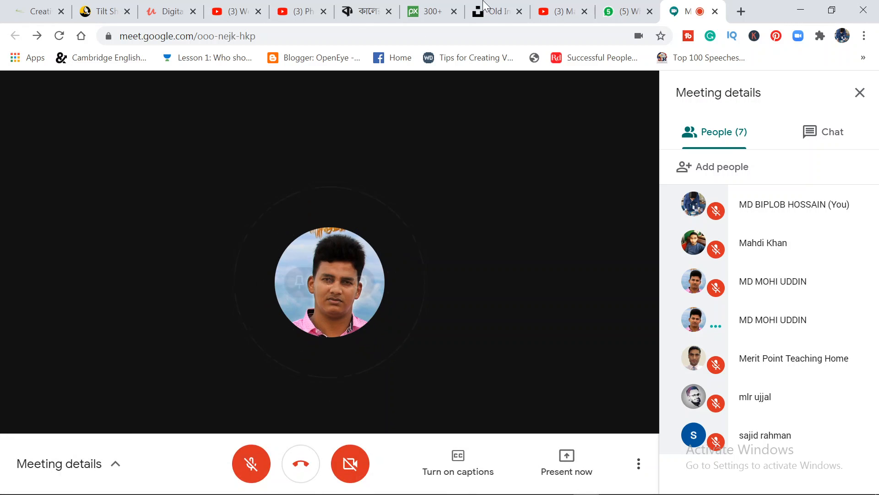
# Step: In WhatsApp Web, read the Hobiganj-GD-757(GD-12) group chat and reply "ok" to the contact's message about being late for class
pyautogui.click(626, 11)
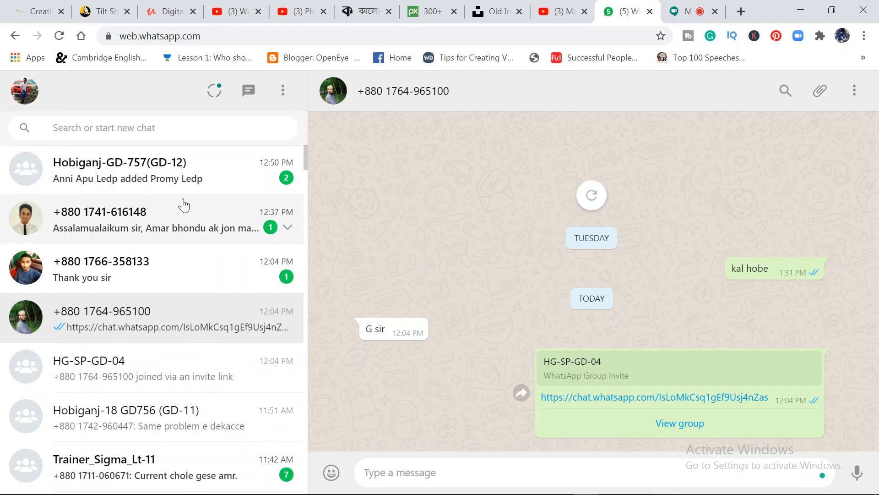
pyautogui.click(184, 195)
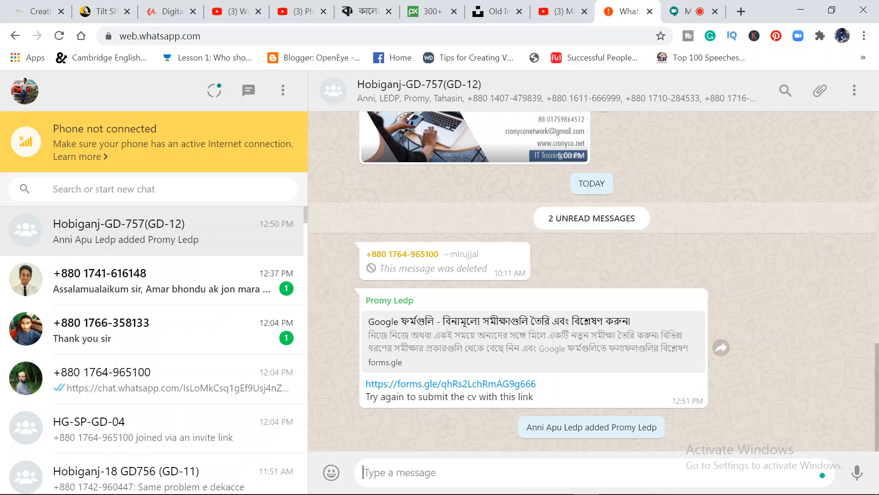
pyautogui.click(103, 291)
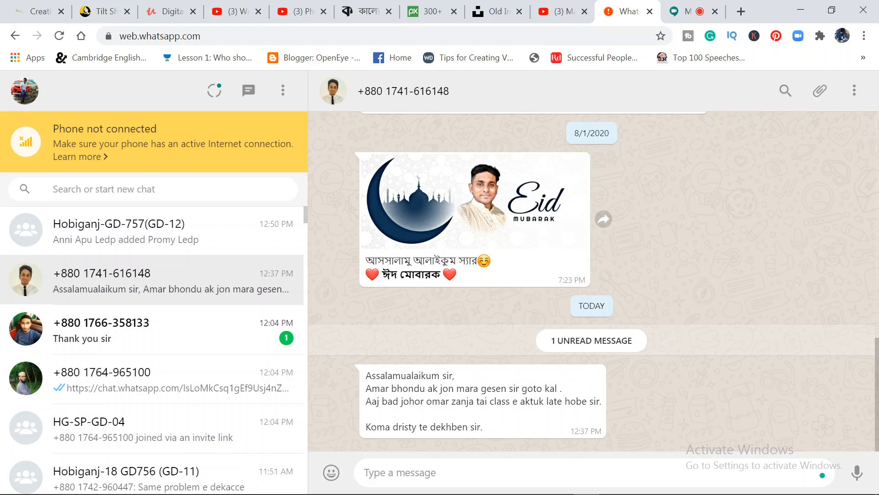
pyautogui.write('ok')
pyautogui.press('Return')
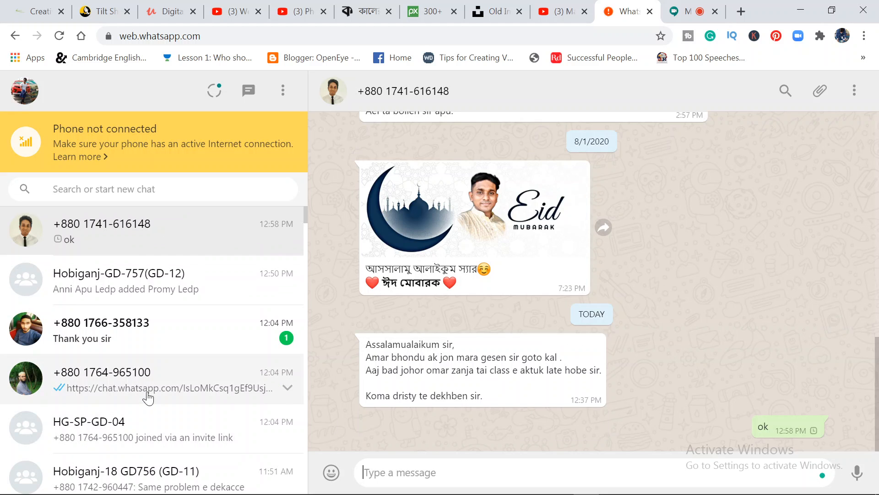
# Step: Go back to the Google Meet call to watch the participant's shared Photoshop screen, checking WhatsApp Web in between and opening a blank browser tab
pyautogui.click(686, 5)
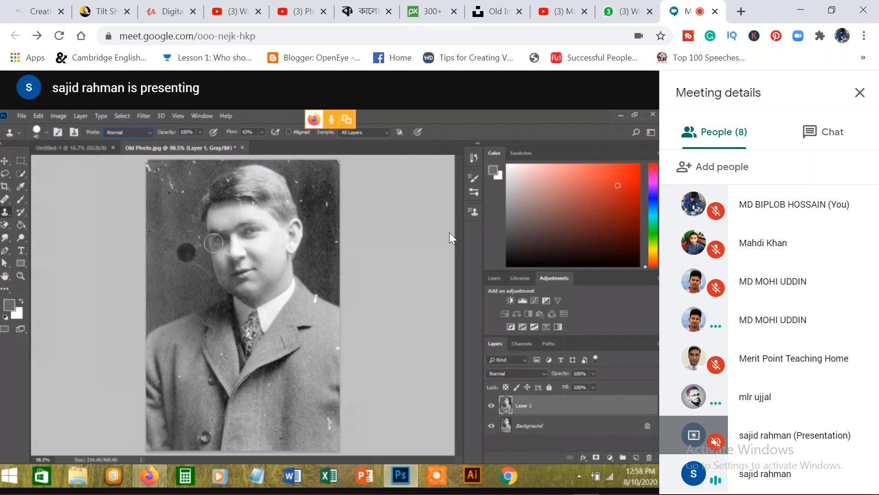
pyautogui.moveTo(585, 486)
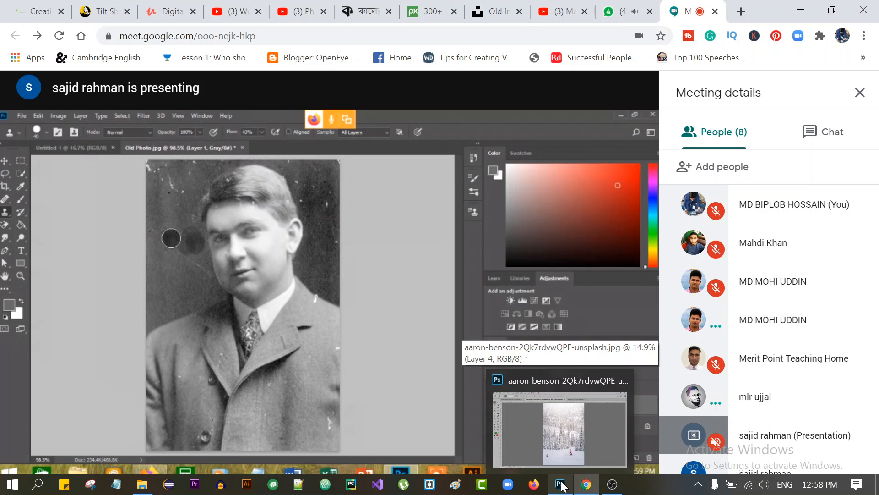
pyautogui.click(604, 7)
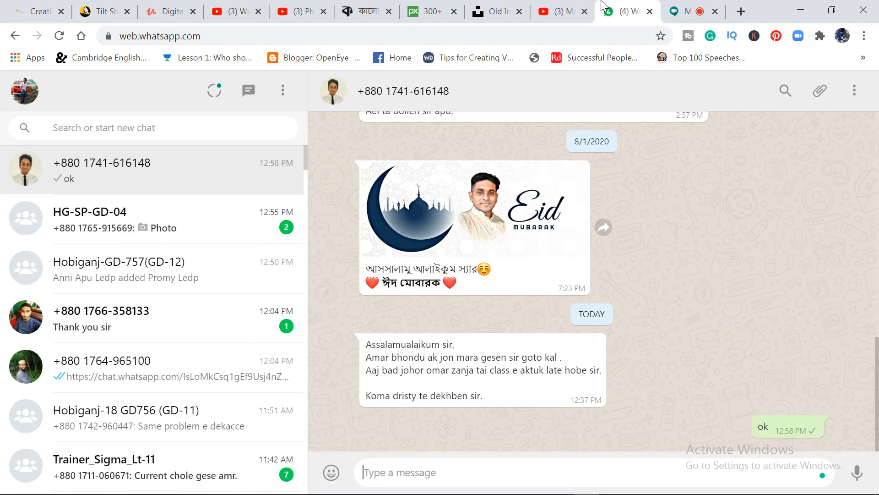
pyautogui.click(741, 11)
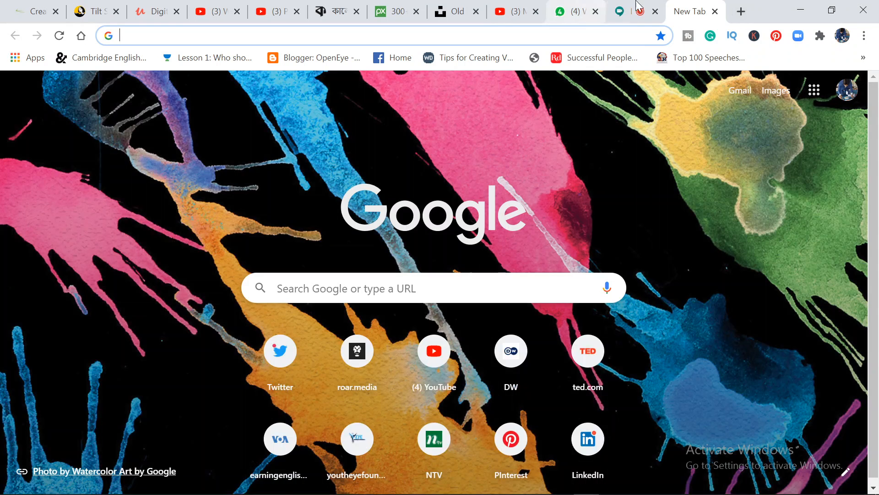
pyautogui.click(625, 11)
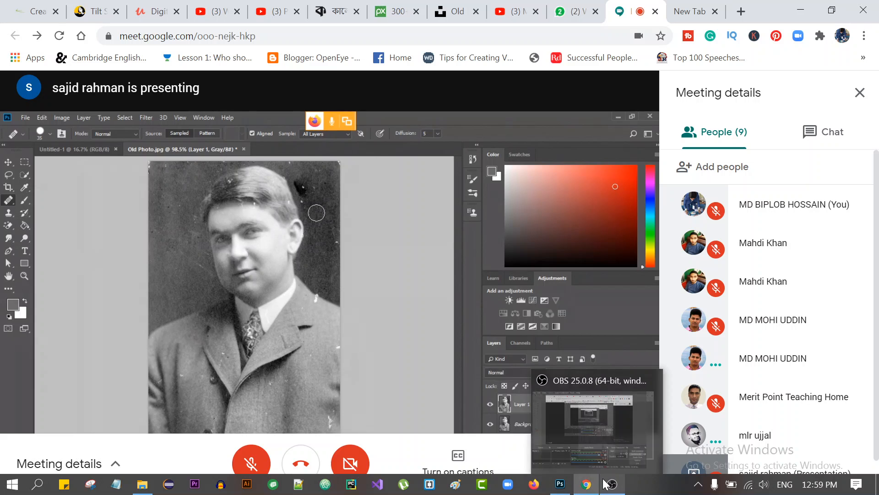
# Step: Check the recording status in OBS and minimise its window to return to the Google Meet call
pyautogui.click(605, 480)
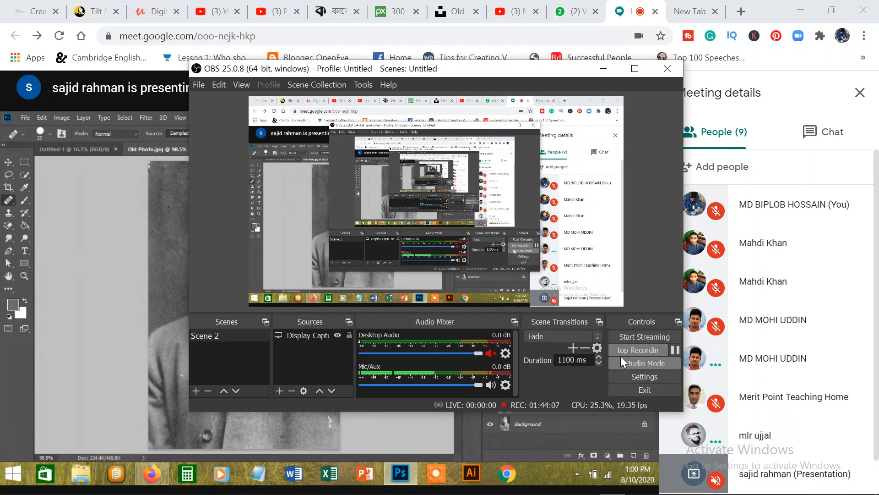
pyautogui.click(604, 69)
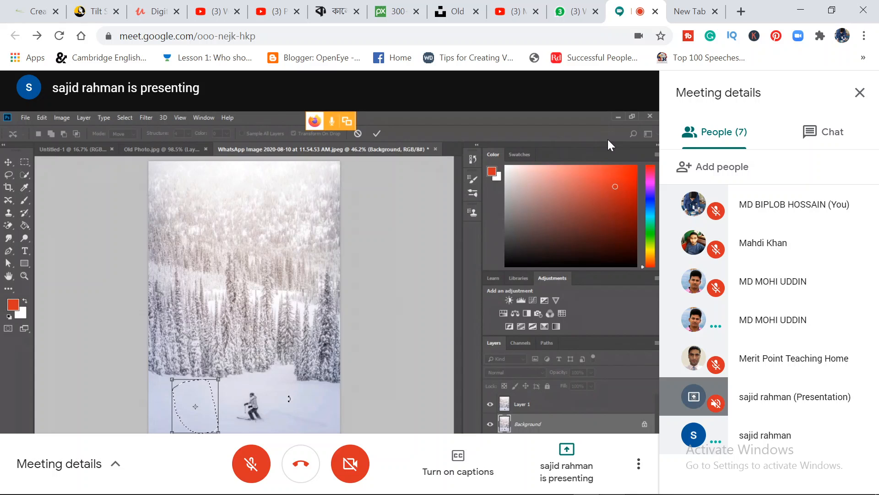
pyautogui.click(612, 487)
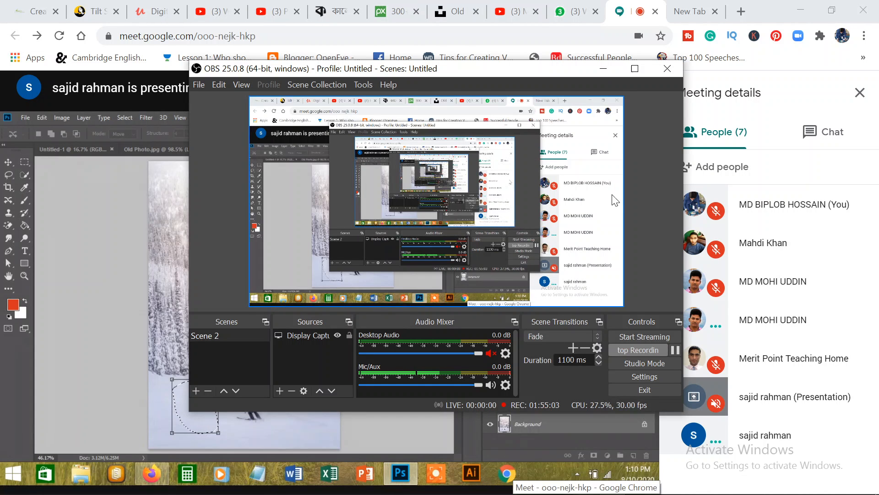
pyautogui.click(603, 71)
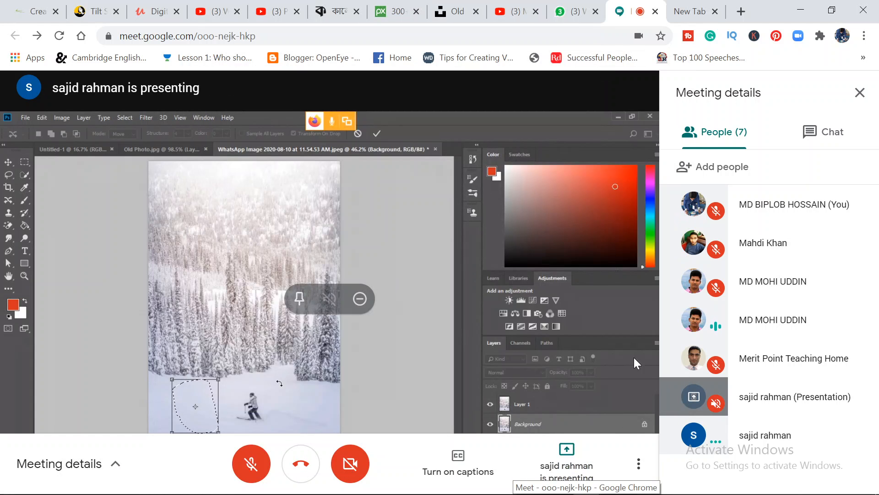
# Step: Leave the Google Meet call
pyautogui.click(300, 475)
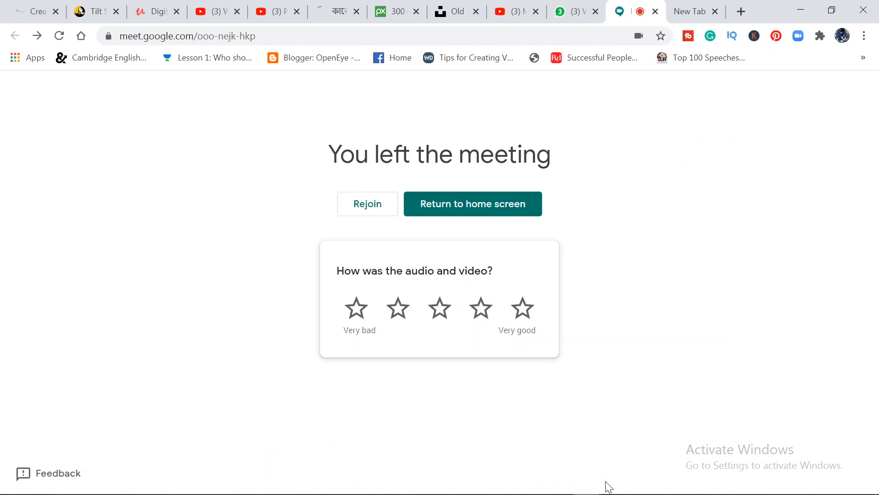